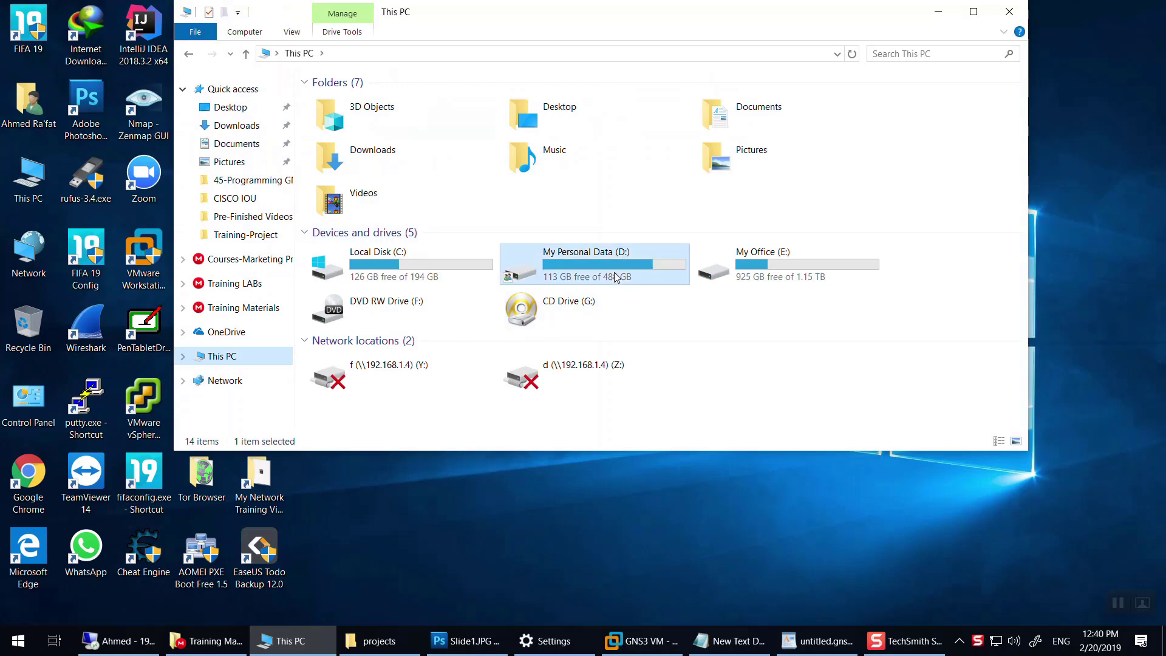
Step: Open the New Training Materials subfolder of CCNA 200-125 R&S - New Training Materials, under My Network Training Videos on drive D
double_click(365, 282)
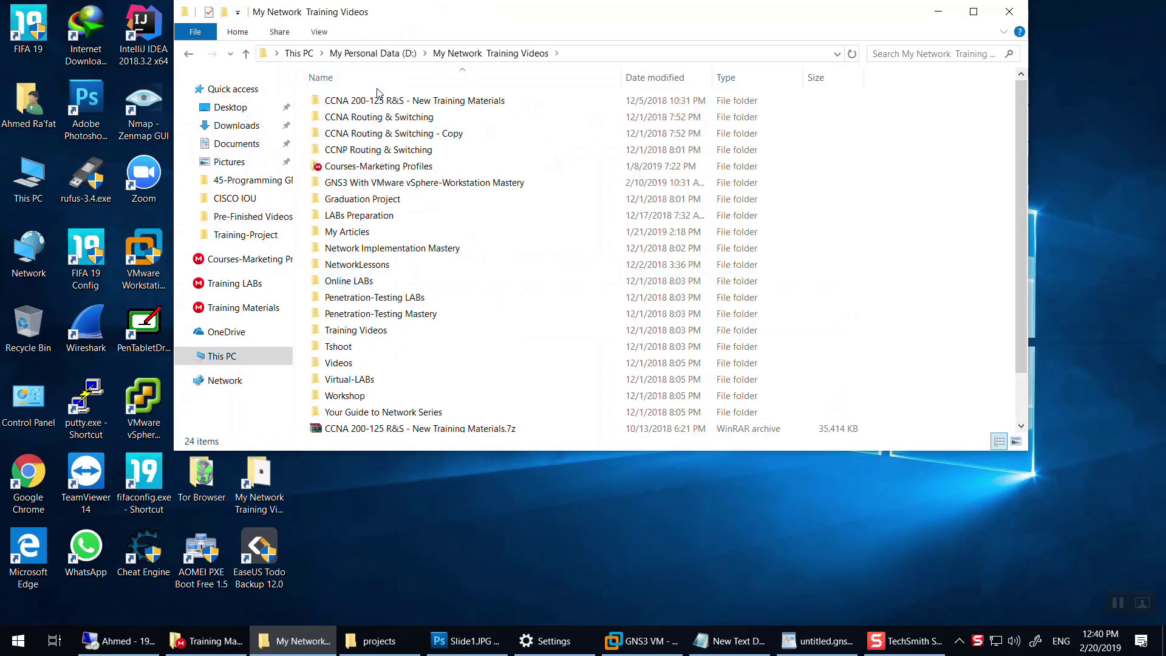
double_click(383, 101)
double_click(382, 101)
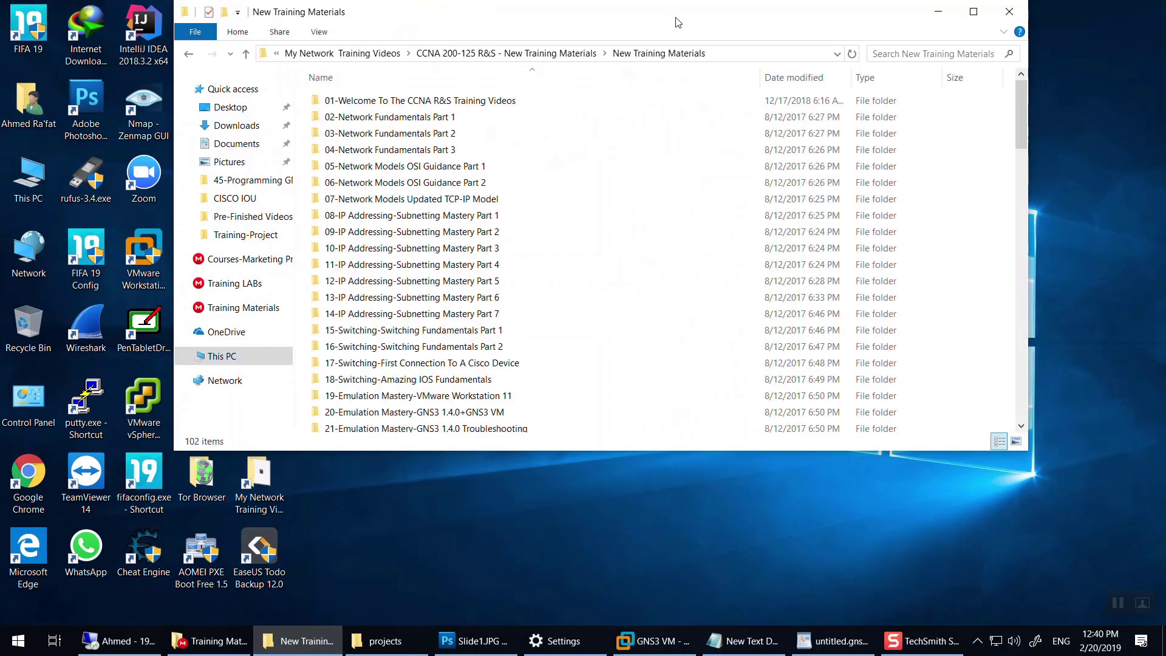
Step: Open the LAB-49 folder inside the LAB folder of 101-Routing-Challenging LAB Part 1
scroll(395, 274, down, 12)
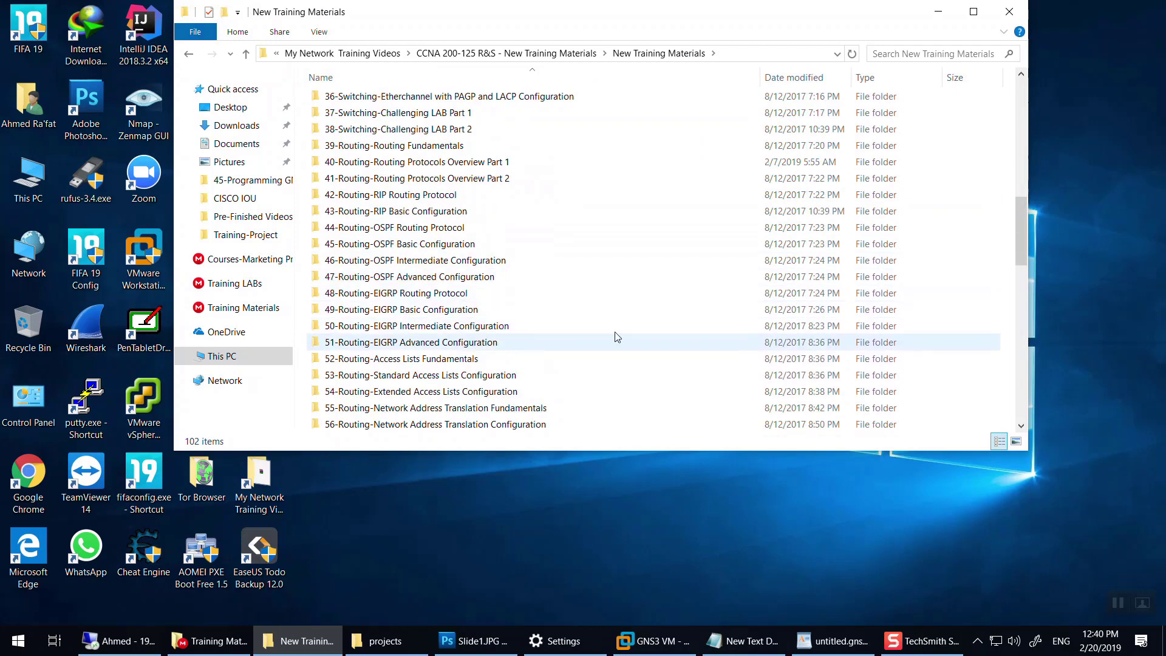
scroll(617, 333, down, 12)
double_click(677, 12)
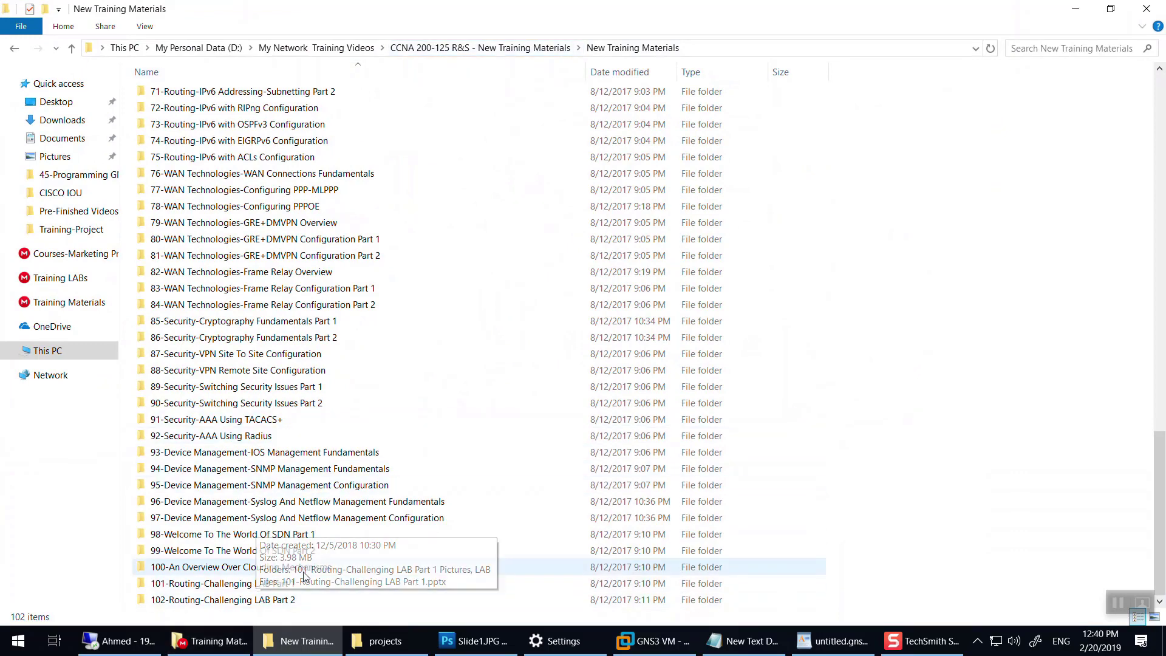
double_click(233, 584)
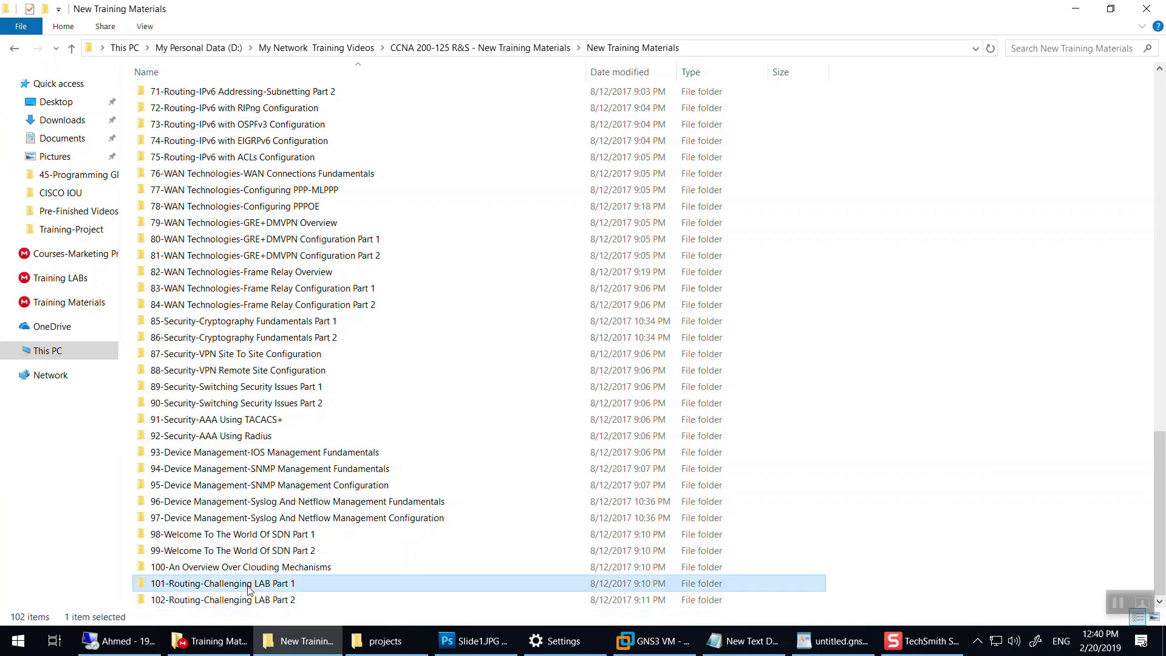
double_click(176, 117)
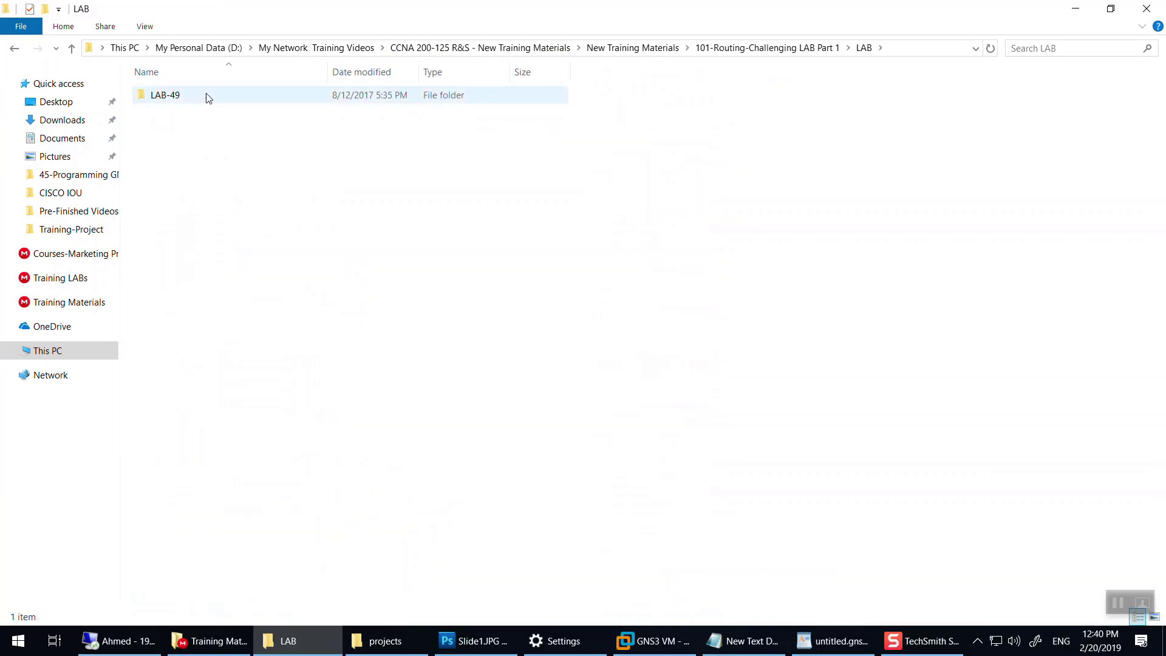
double_click(206, 96)
Step: View the topology in screenshot.png at full window size and close the image
double_click(183, 149)
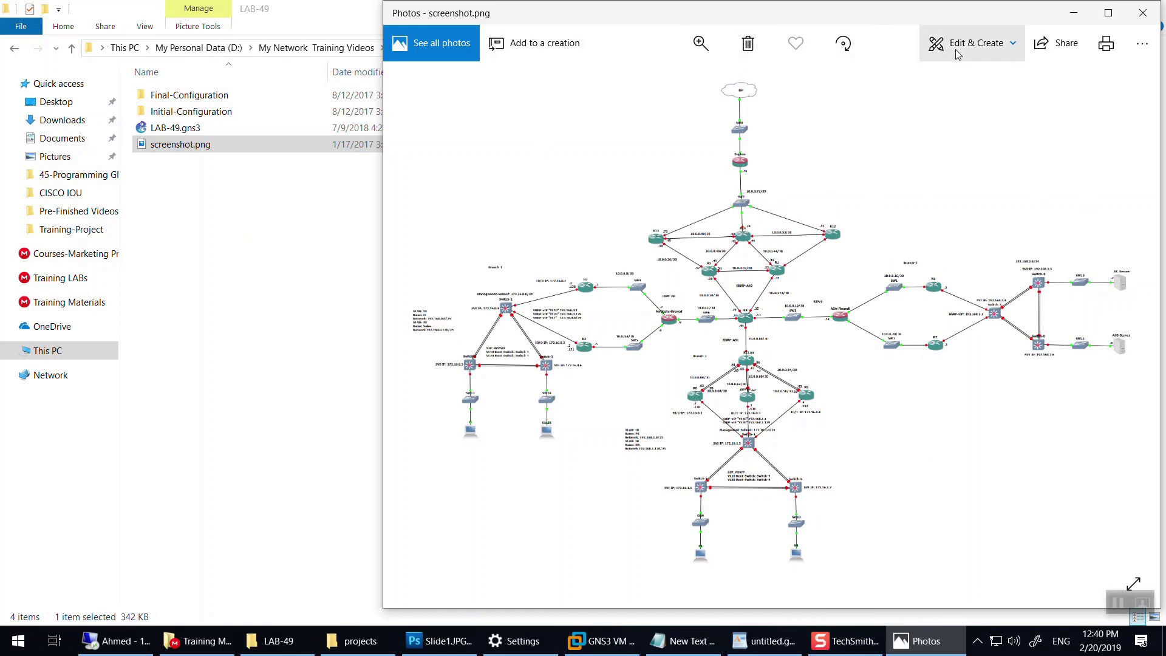
click(1103, 17)
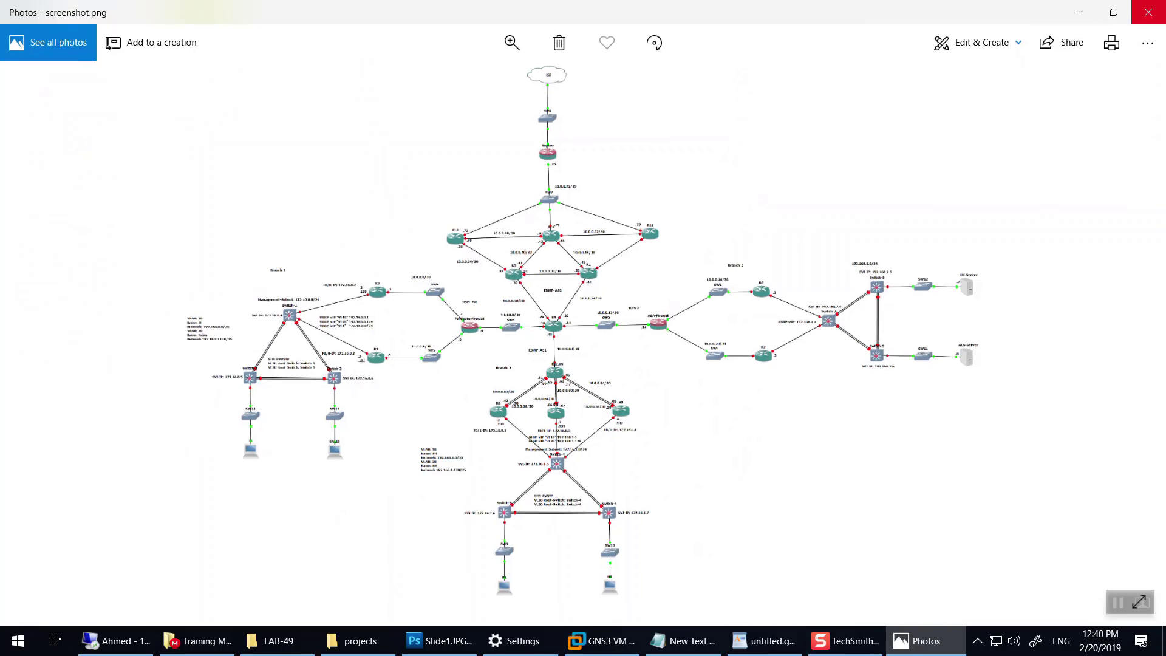
click(1142, 15)
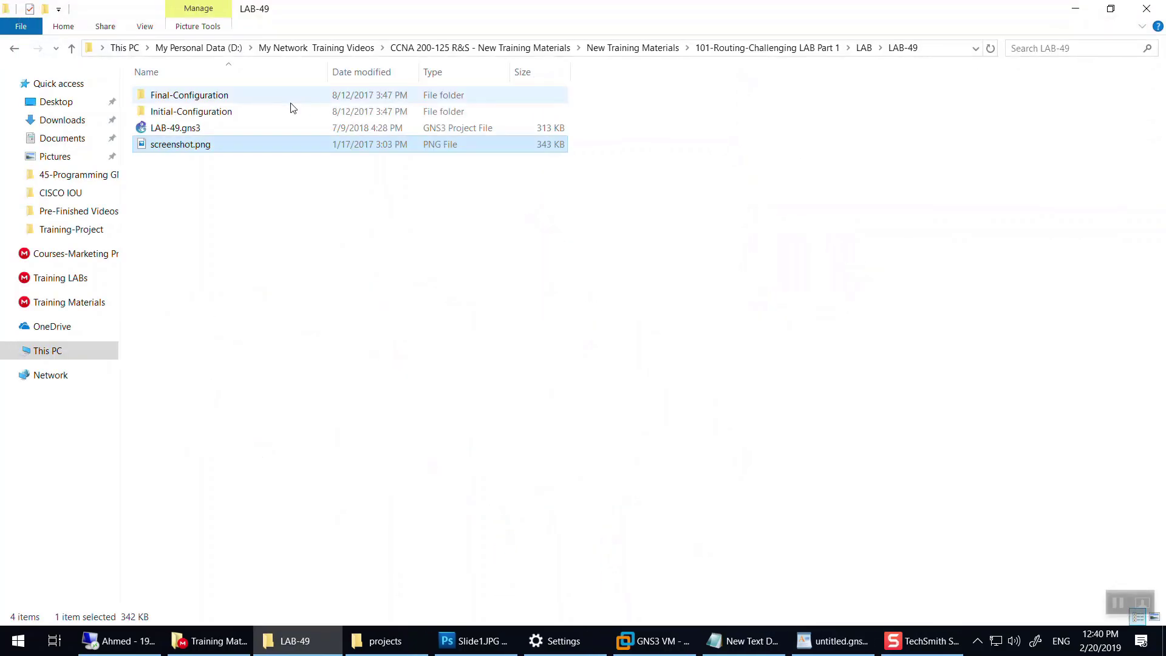
Step: Return to the LAB folder and copy the LAB-49 folder
click(862, 48)
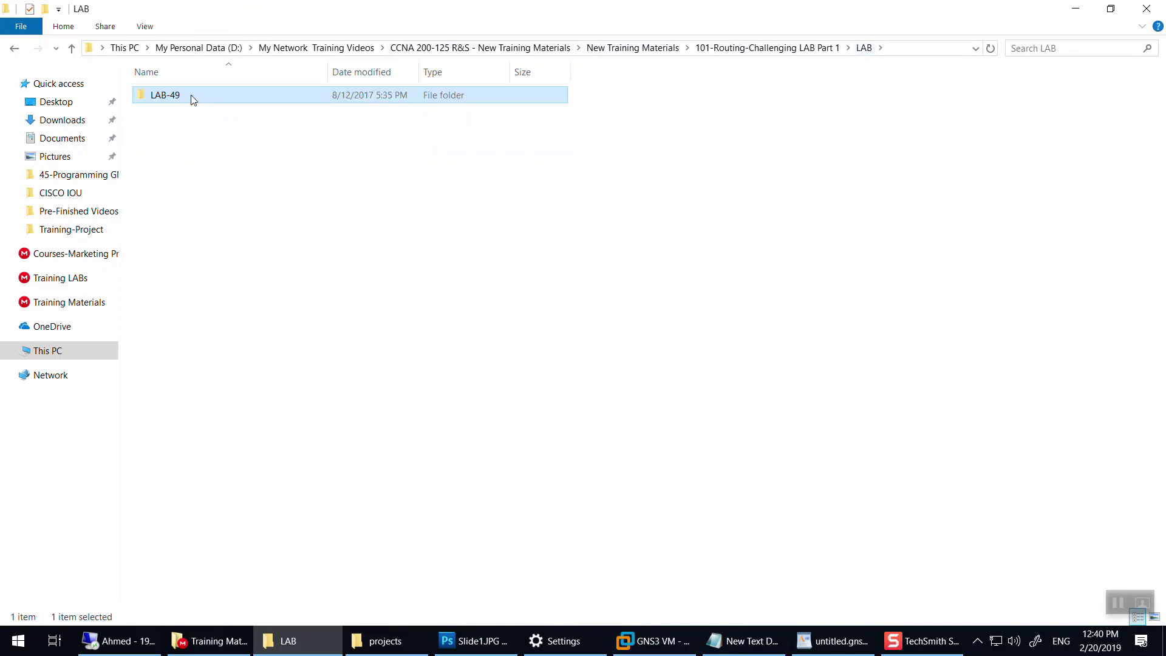
right_click(193, 99)
click(67, 536)
Step: Minimize the file window and permanently delete the Training-Project folder from the desktop
click(1076, 8)
drag(535, 91, 403, 250)
key(shift+Delete)
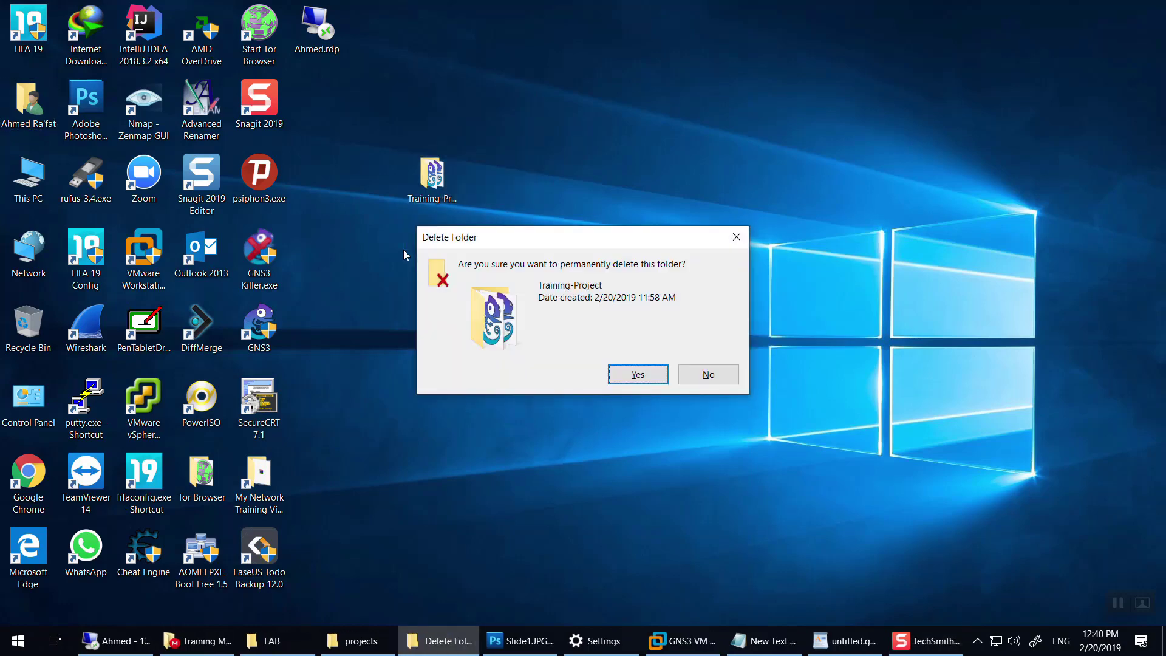
key(Return)
Step: Paste the copied LAB-49 folder onto the desktop and open it
right_click(425, 181)
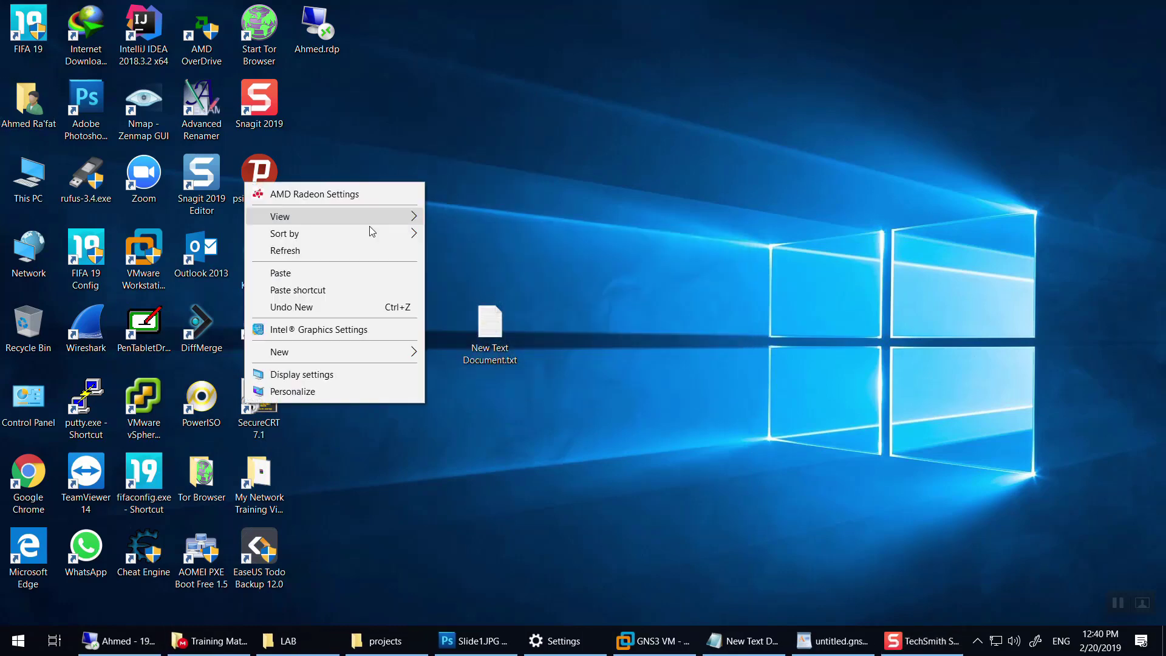
click(360, 249)
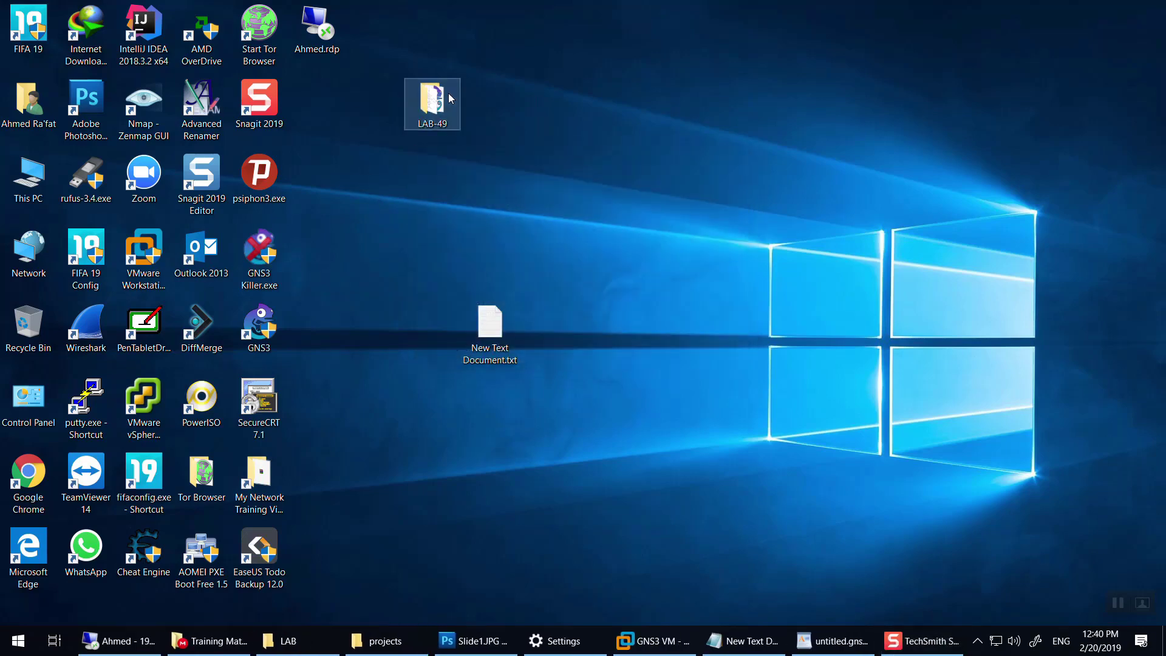
double_click(450, 98)
Step: Open LAB-49.gns3 for text editing in WordPad and go to the servers section at the end of the file
right_click(467, 211)
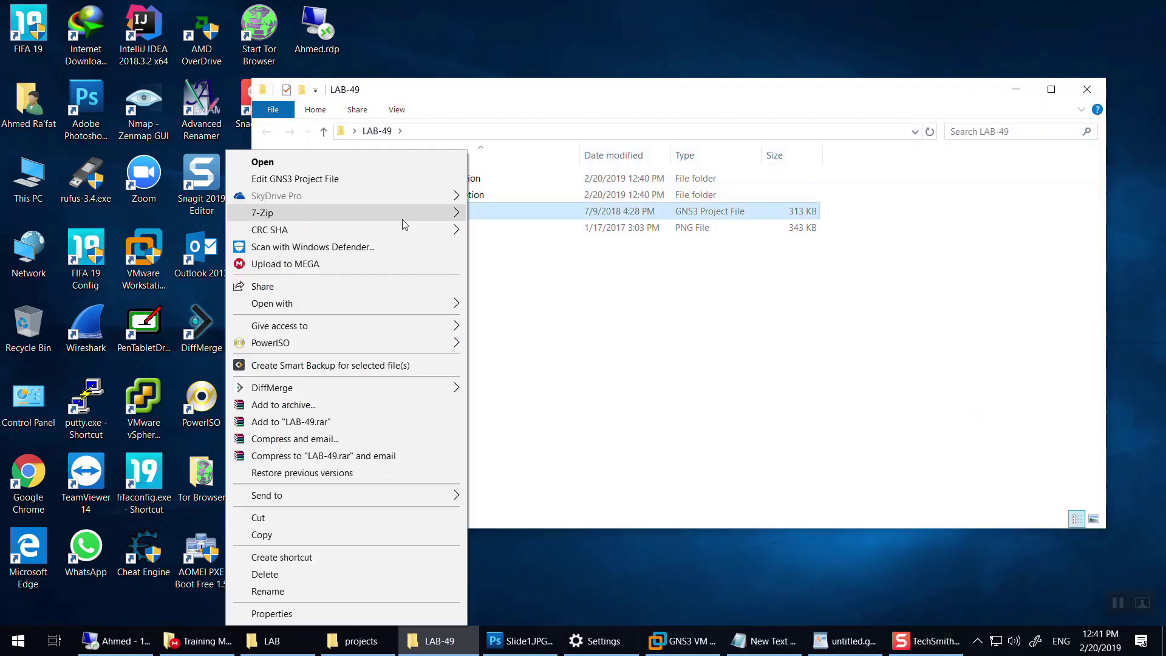
click(356, 180)
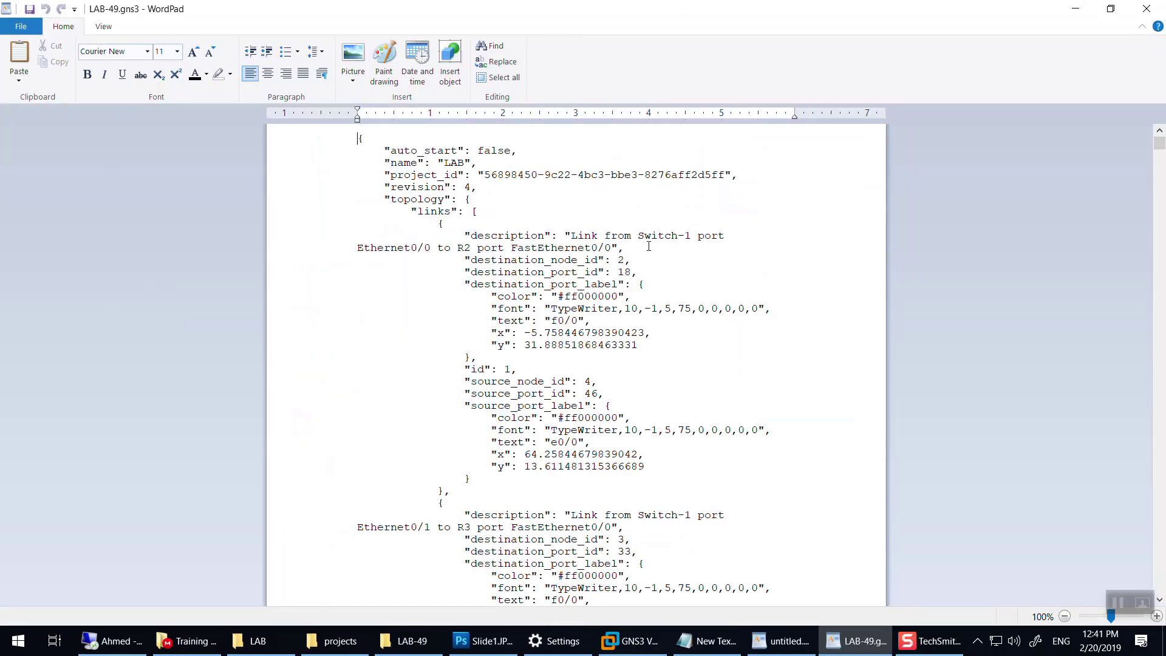
drag(396, 137, 752, 526)
scroll(752, 526, down, 6)
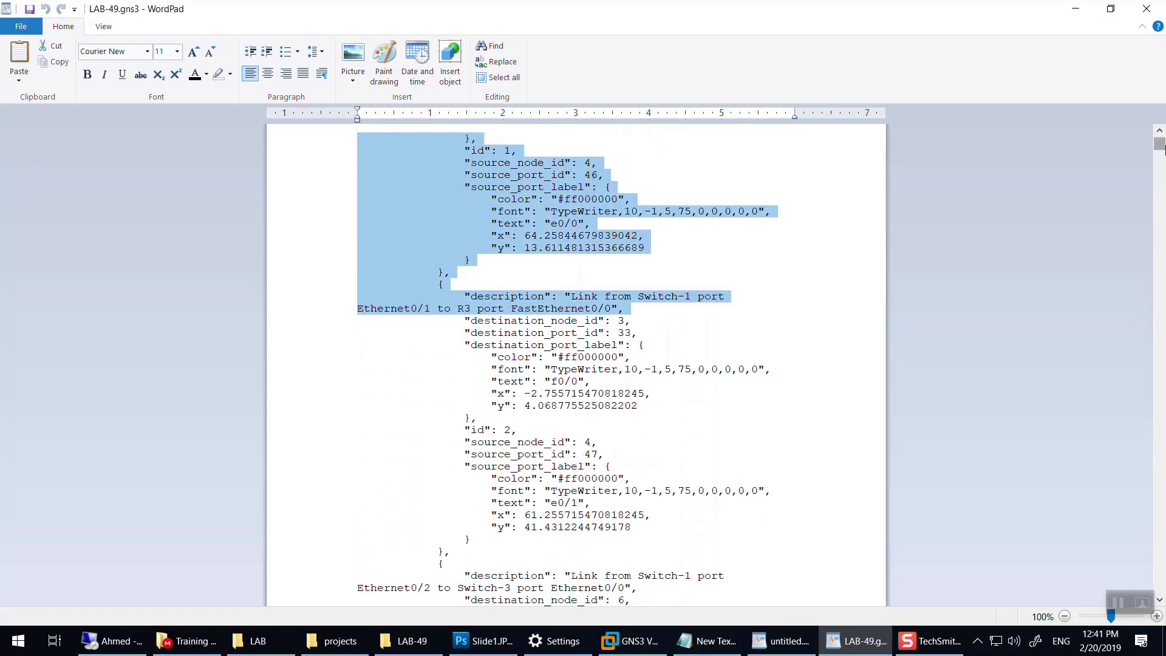
drag(1161, 144, 1161, 598)
click(472, 247)
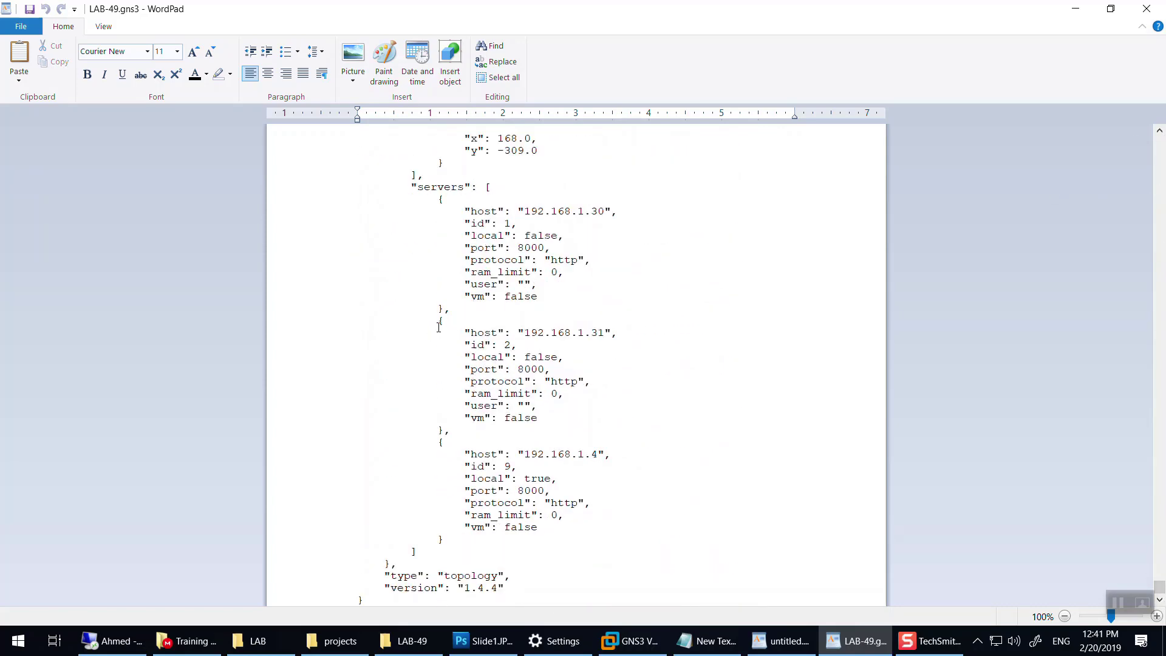
Step: Examine the host addresses and port values of the server entries in the servers section
drag(440, 317, 788, 536)
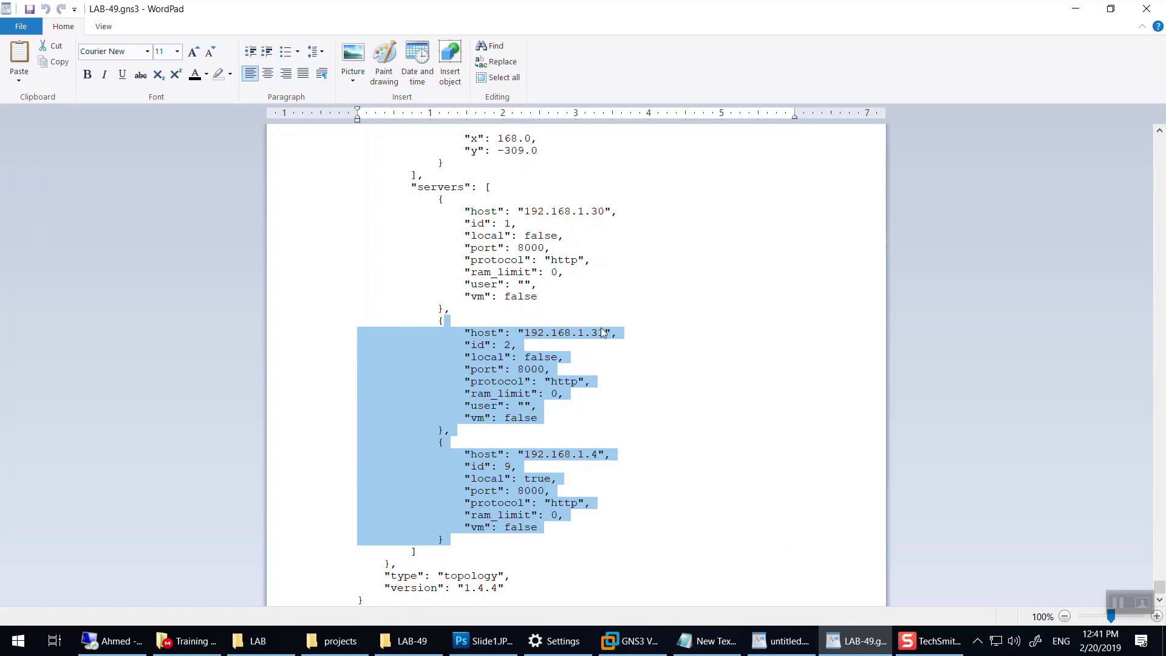
click(506, 369)
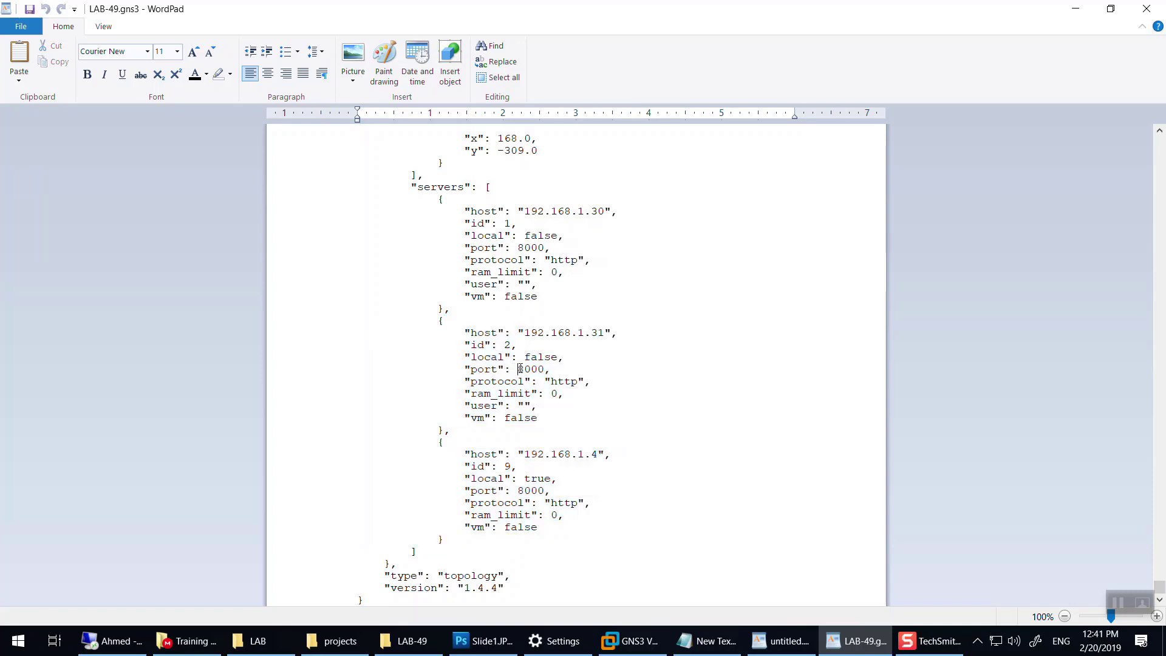
drag(520, 370, 545, 372)
drag(602, 336, 520, 334)
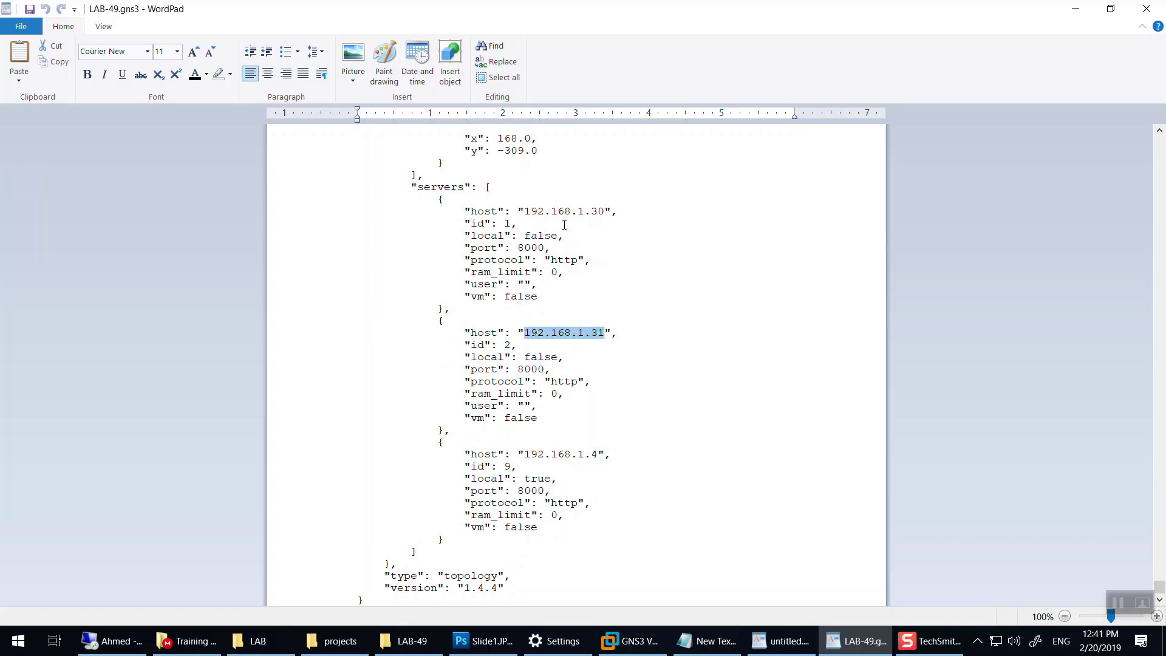
drag(605, 212, 530, 216)
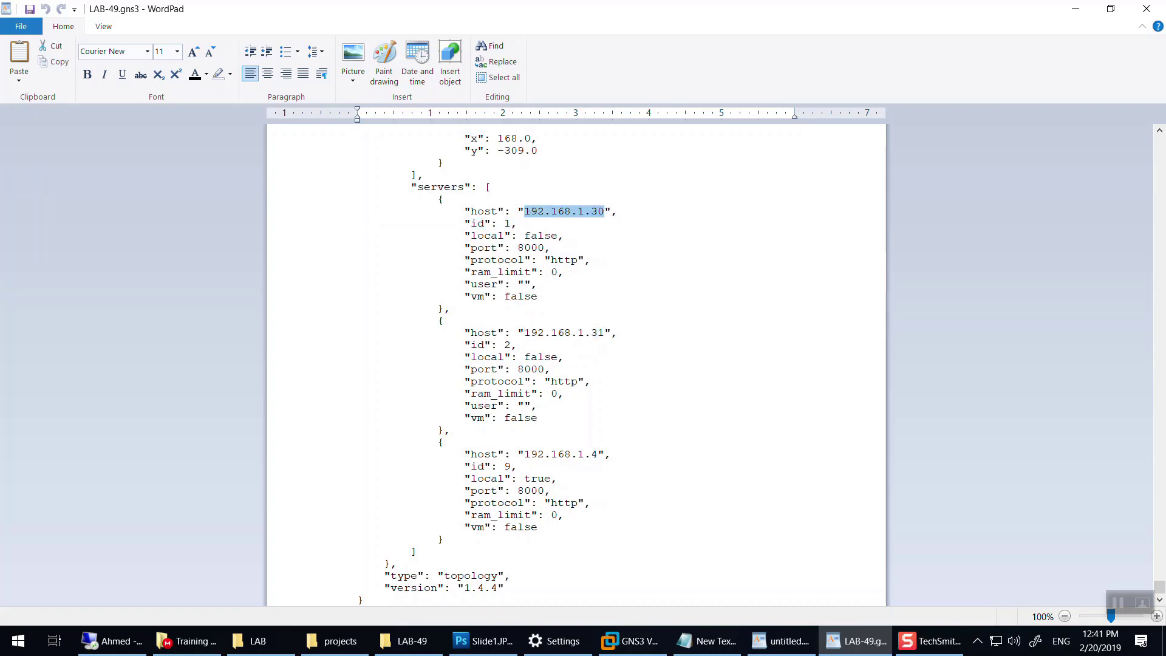
Step: Reopen LAB-49.gns3 for editing from its folder and set the host of the server with id 1 to 192.168.1.40
click(1076, 9)
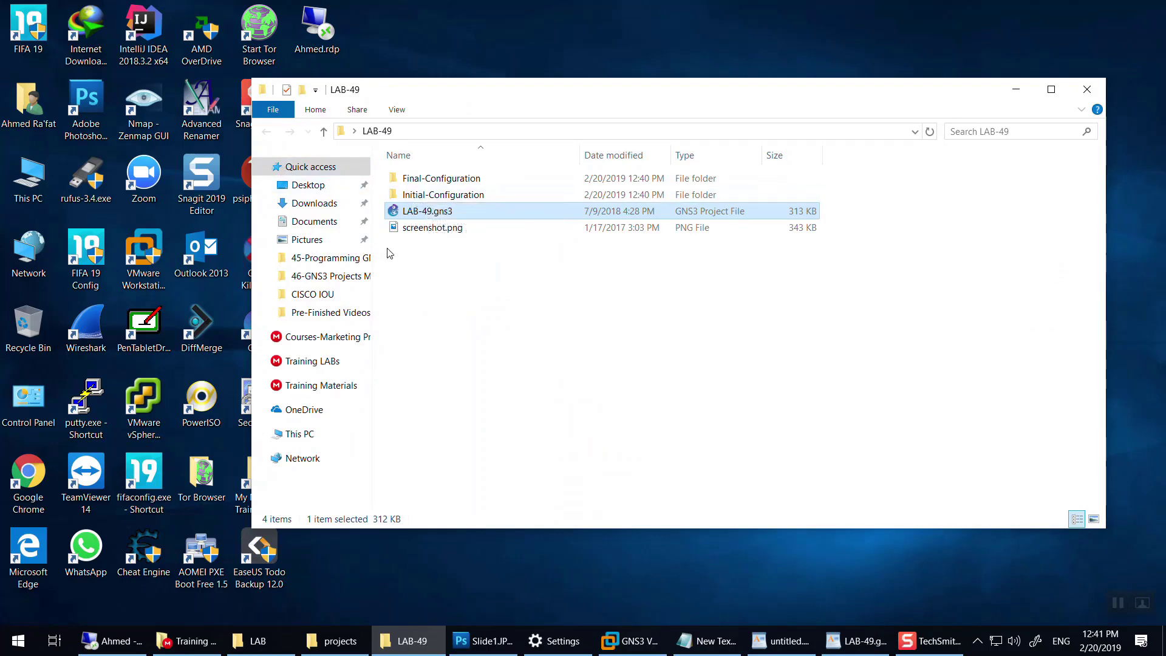
right_click(418, 212)
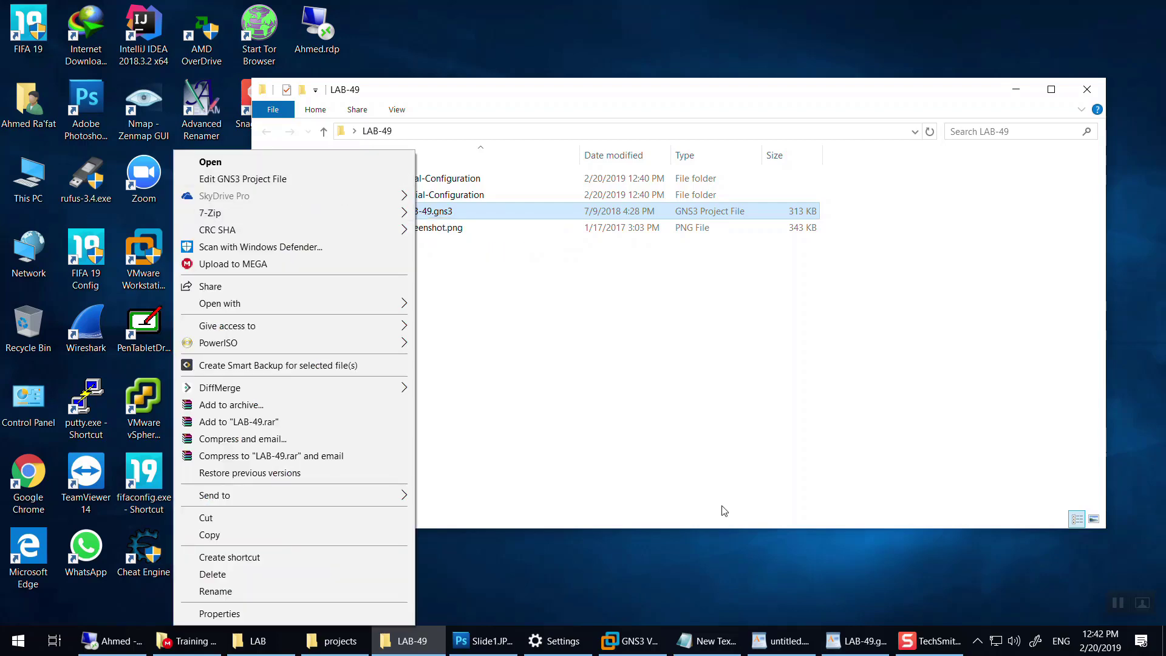
click(289, 179)
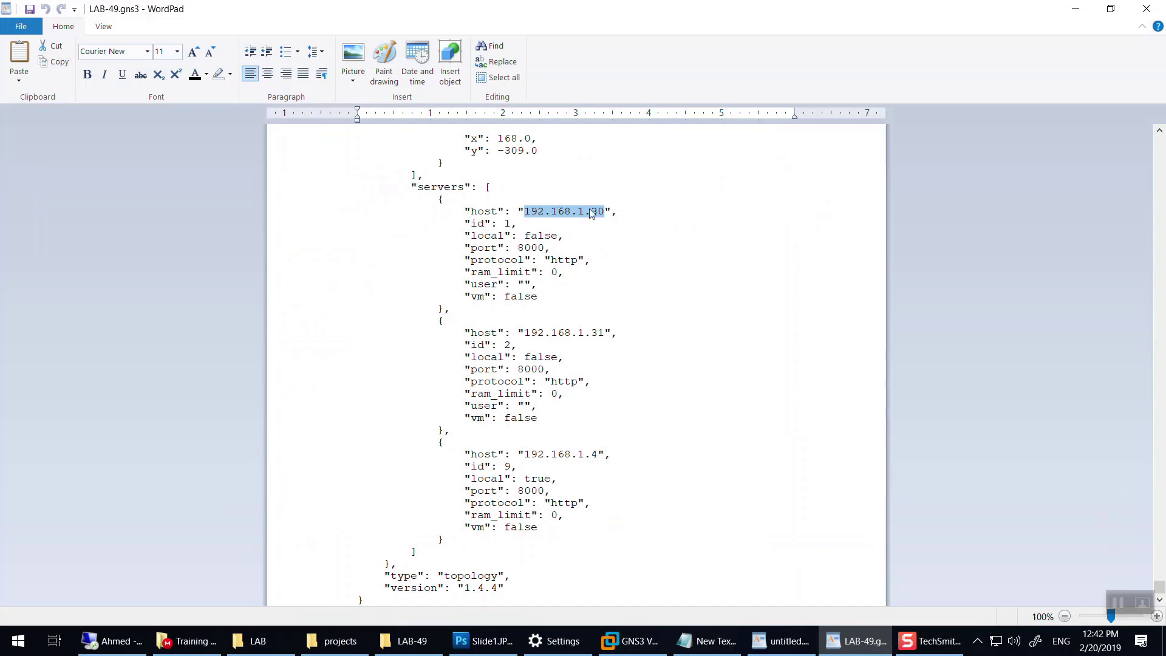
text(192.168.1.40)
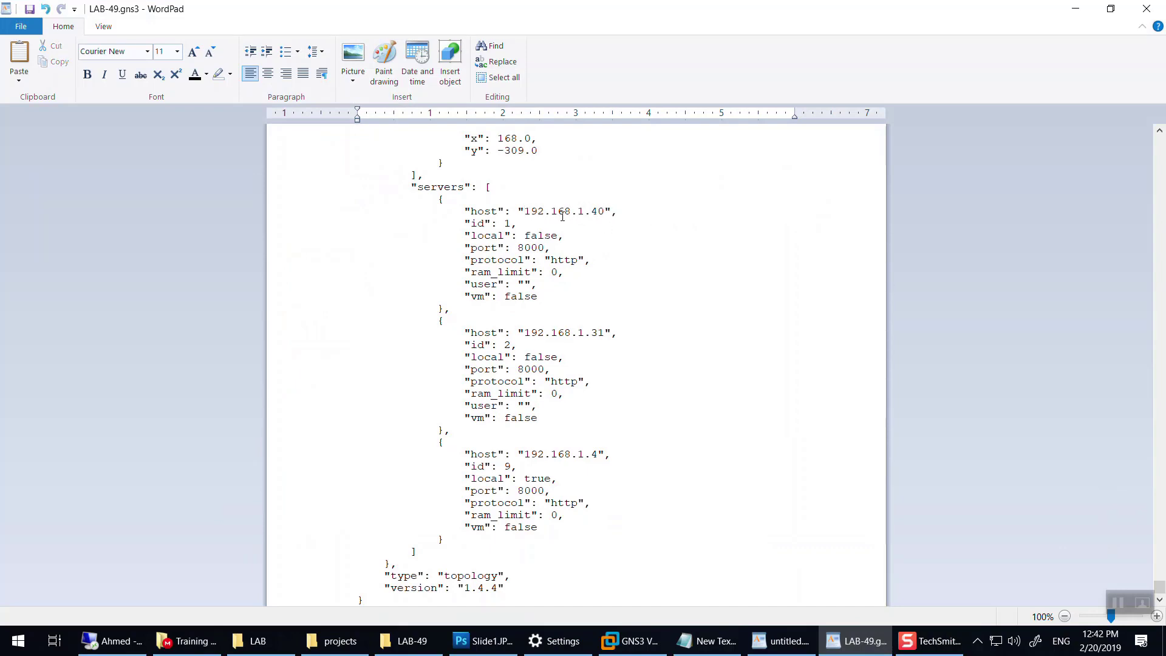
Step: Compare the local flags of the servers, and set the host of the server with id 2 to 192.168.1.40
double_click(554, 237)
click(547, 478)
double_click(547, 478)
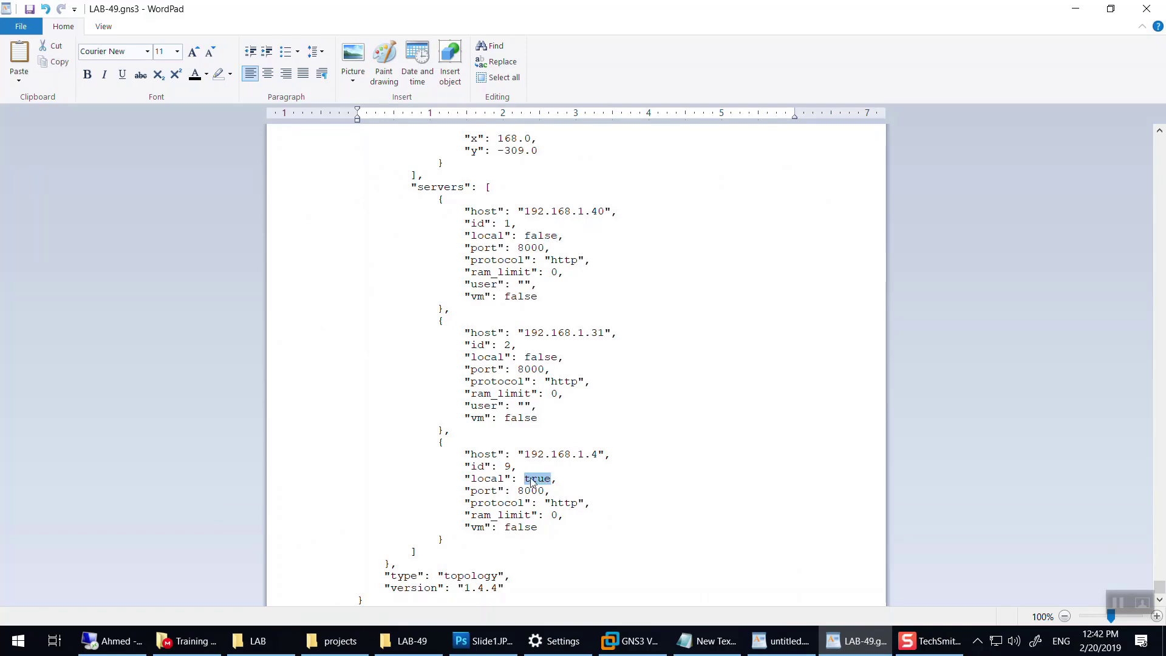
click(602, 455)
drag(606, 333, 594, 333)
text(40)
Step: Set the port to 3080 for both non-local servers, id 1 and id 2
double_click(531, 248)
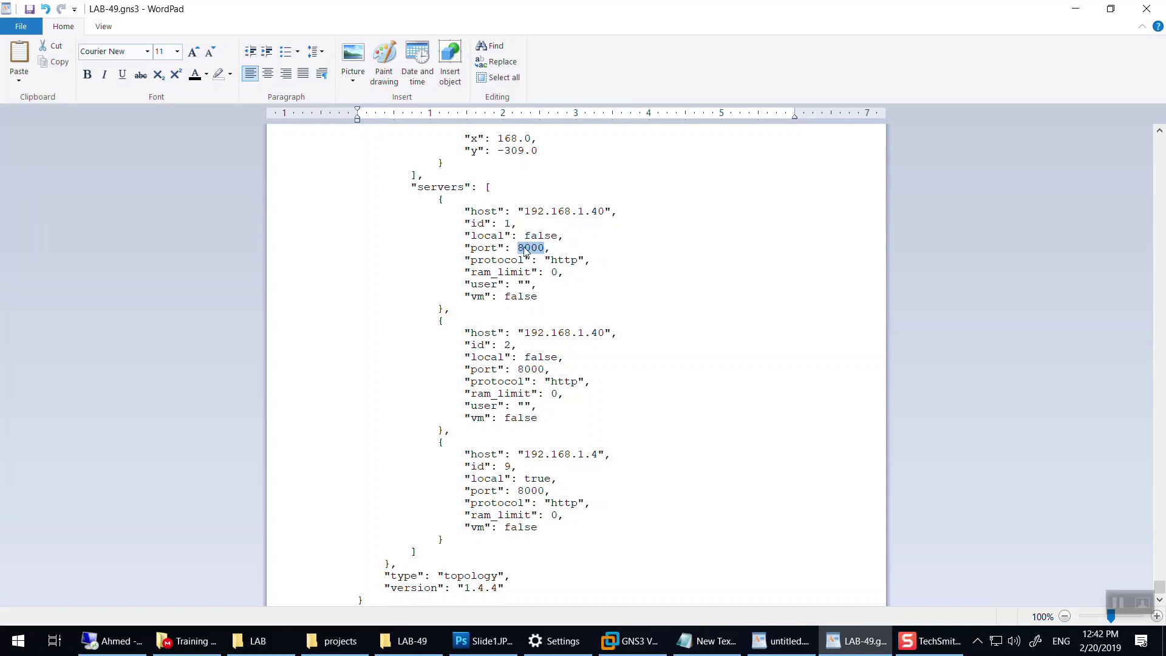
text(3080)
drag(546, 369, 518, 368)
text(3080)
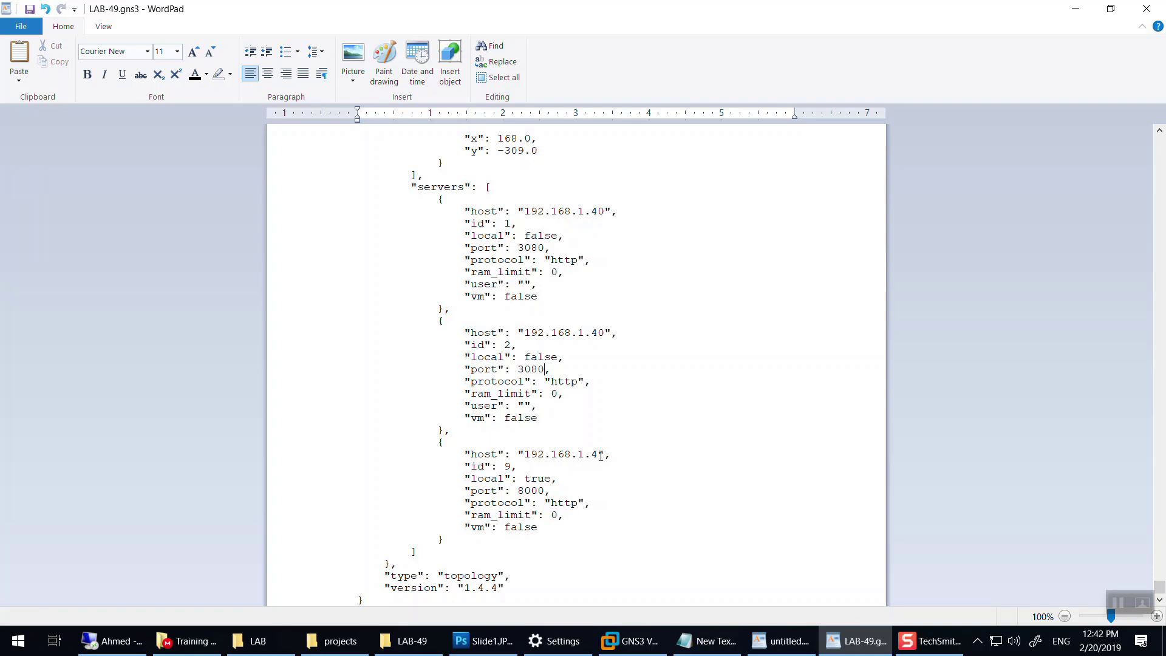
Step: Set the host of the local server with id 9 to 127.0.0.1
drag(600, 455, 585, 455)
key(BackSpace)
key(BackSpace)
key(BackSpace)
key(BackSpace)
key(BackSpace)
key(BackSpace)
key(BackSpace)
key(BackSpace)
key(BackSpace)
key(BackSpace)
text(127.0.0.1)
Step: Set the local server's port to 3080, and close LAB-49.gns3 saving the changes
double_click(529, 491)
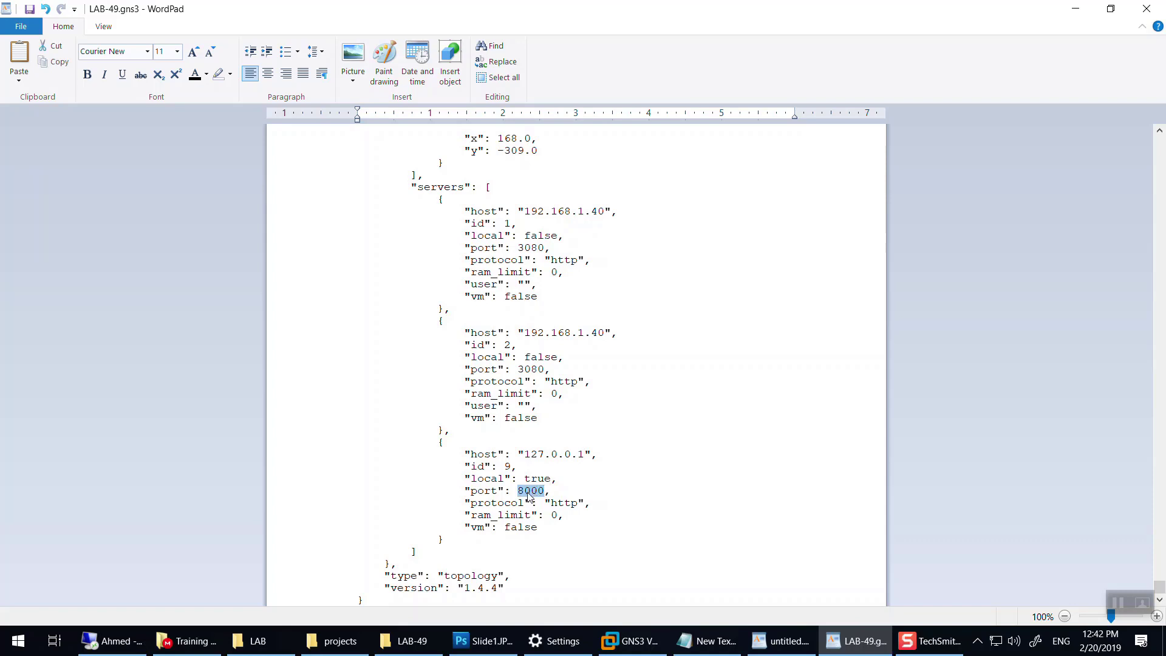
text(3080)
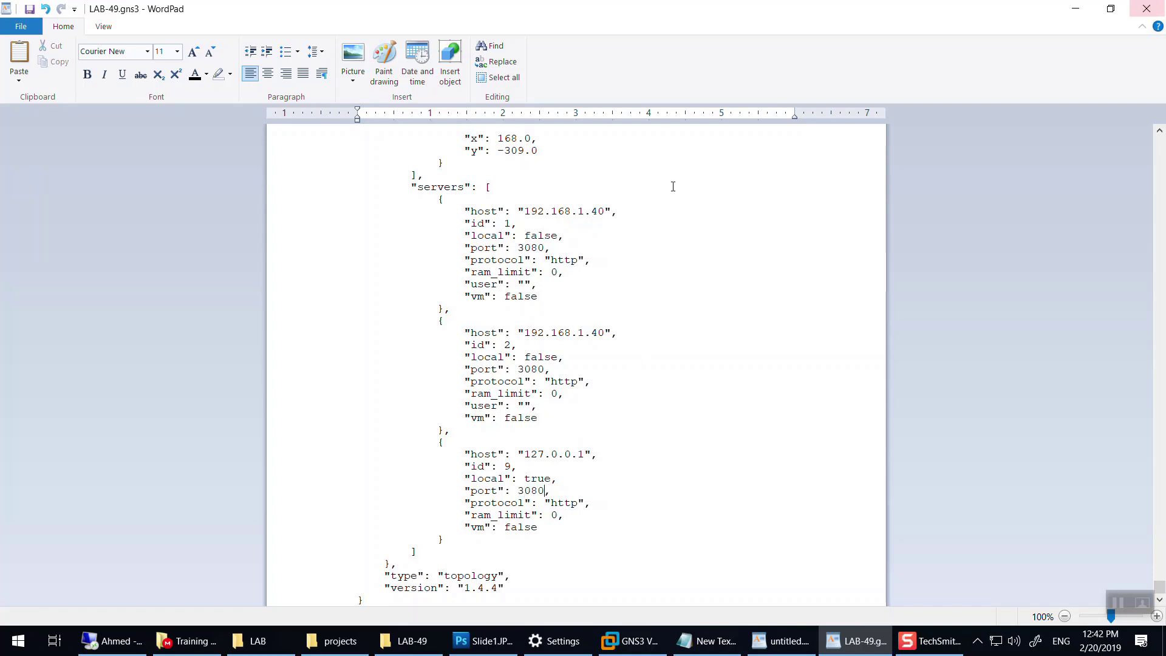
click(1147, 8)
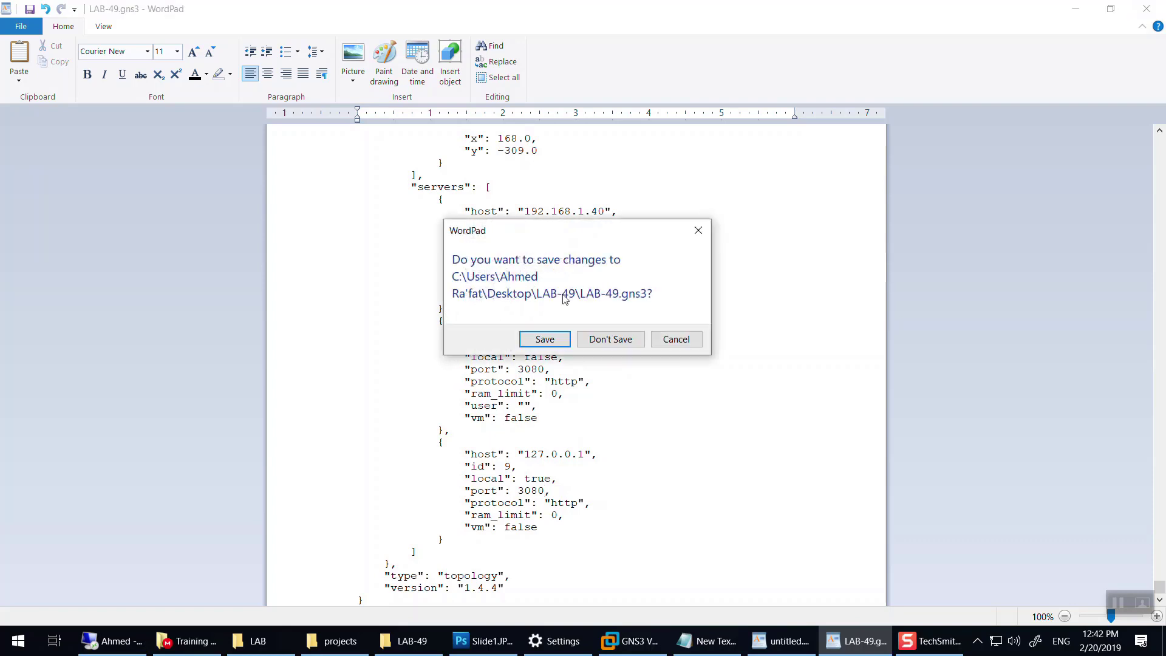
click(540, 338)
Step: Try to open the edited LAB-49.gns3 project in GNS3
double_click(448, 212)
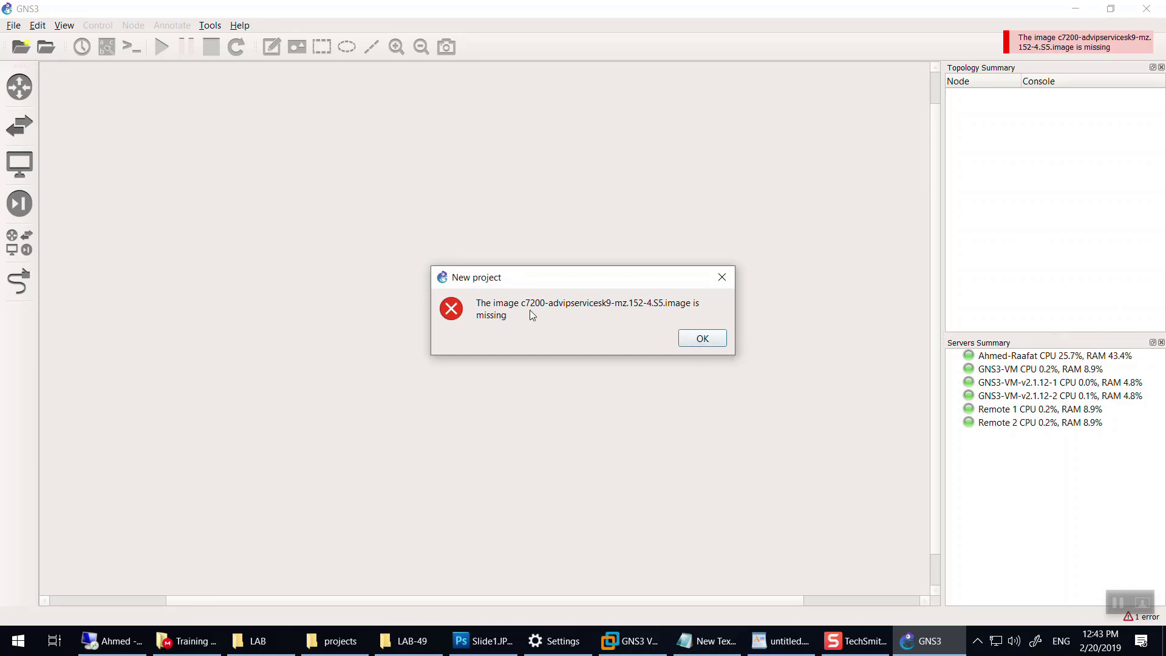
click(703, 339)
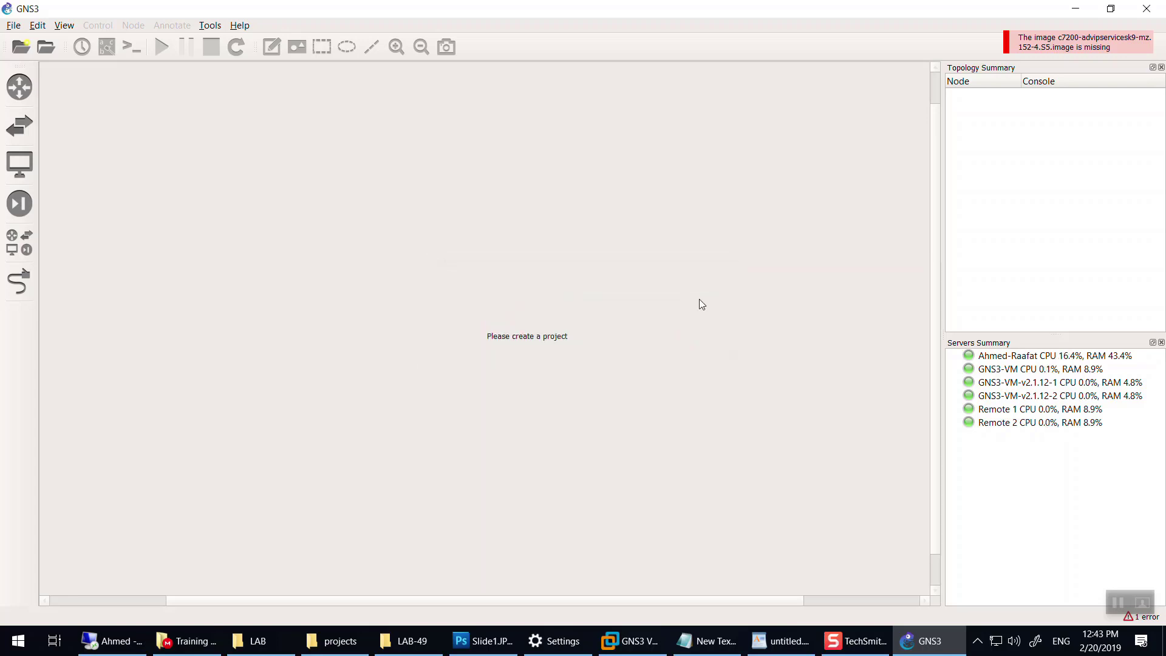
Step: Check the Remote 1 and Remote 2 entries in the servers summary and switch to VMware Workstation
click(1032, 413)
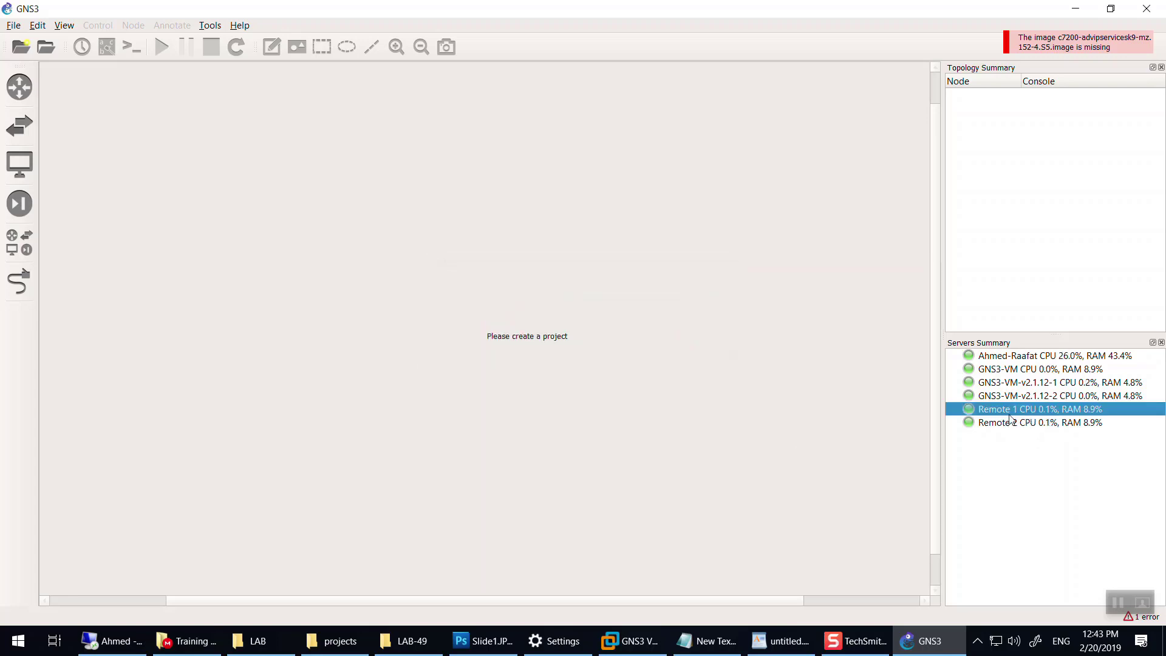
click(1015, 425)
click(1021, 413)
click(643, 652)
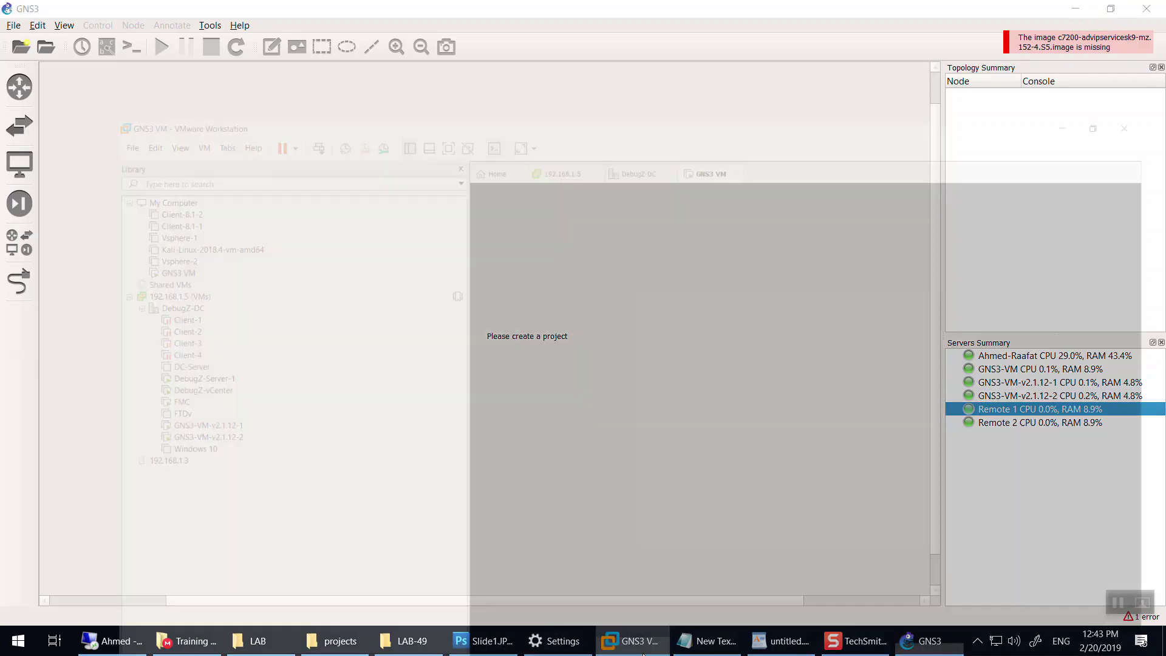
click(643, 650)
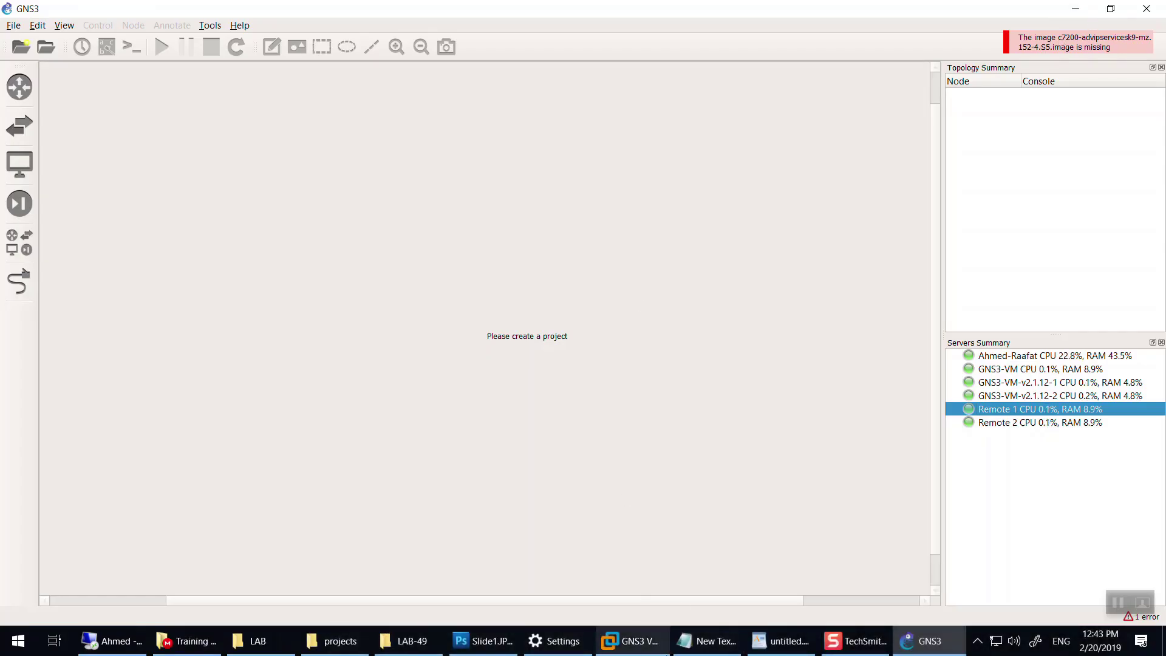
mouse_move(644, 652)
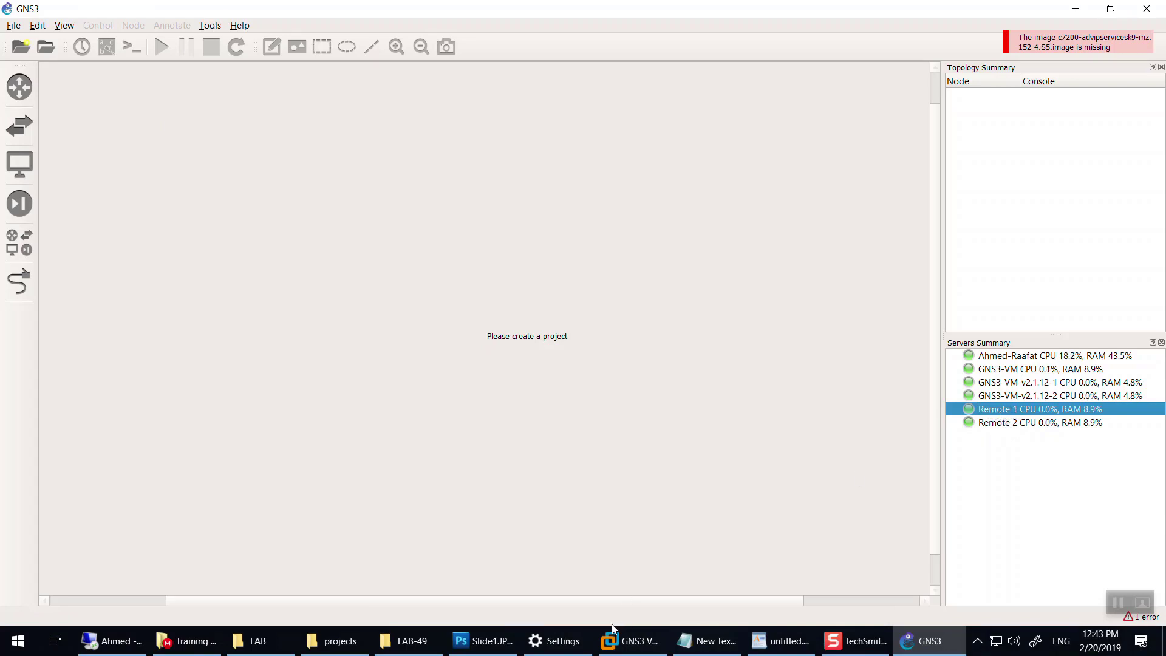
click(1008, 425)
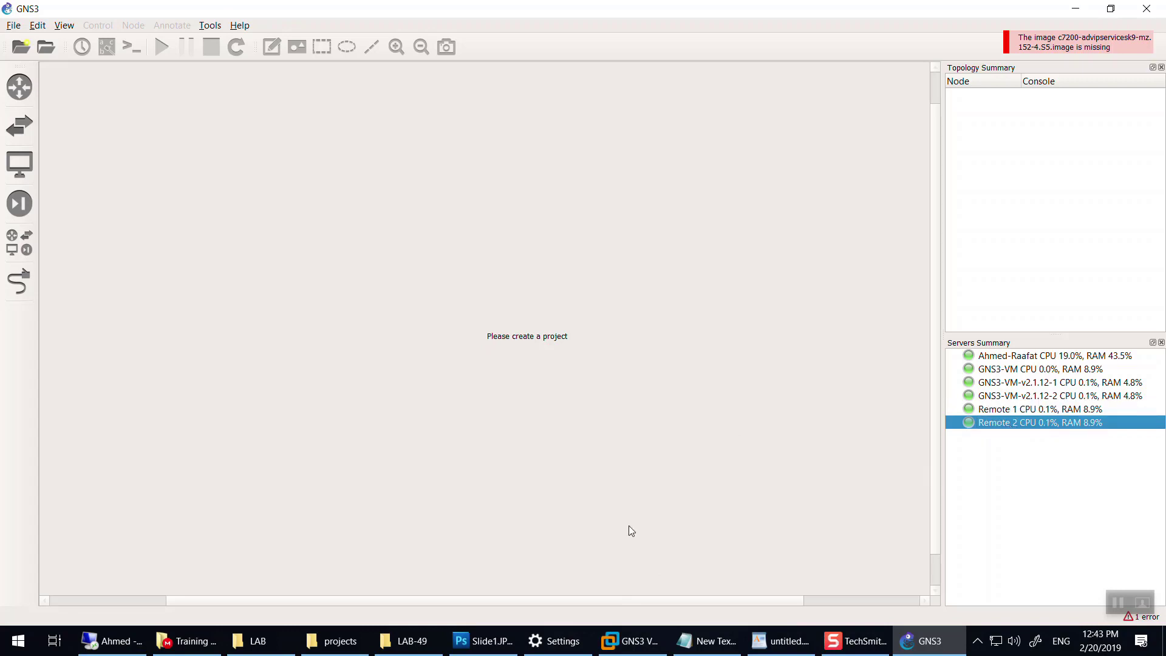
Step: Open the list of remote servers in the GNS3 server preferences
click(37, 25)
click(55, 94)
click(208, 138)
click(366, 157)
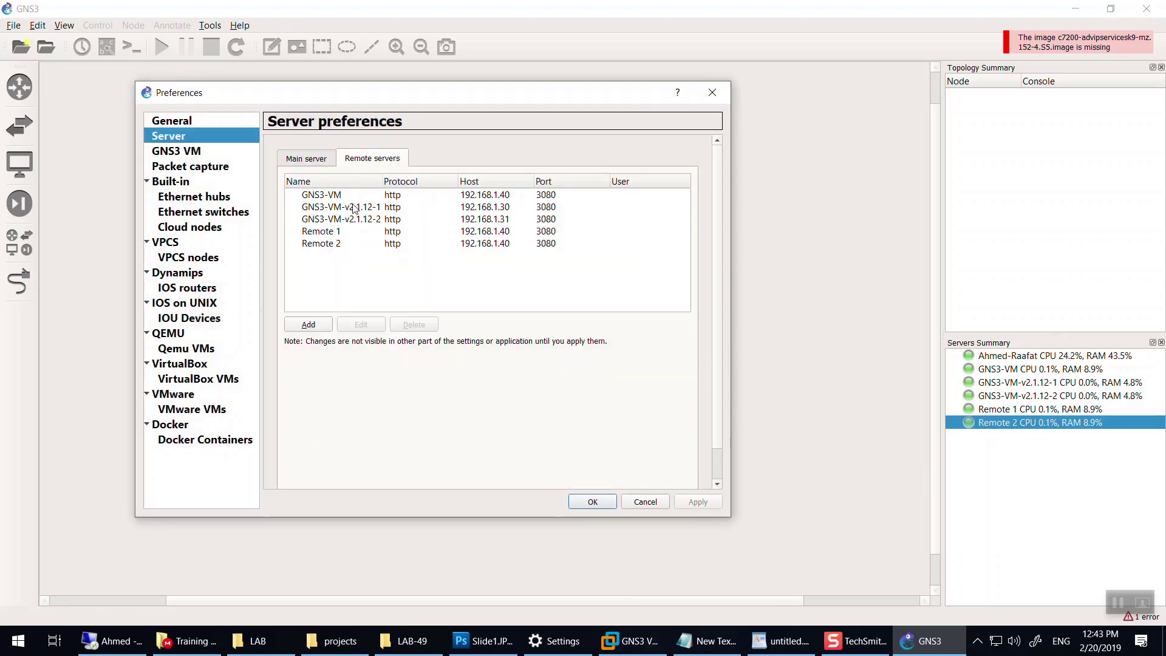
Step: Delete Remote 1, Remote 2, GNS3-VM-v2.1.12-1 and GNS3-VM-v2.1.12-2 from the remote servers, keeping only GNS3-VM, and apply the preferences
click(342, 220)
click(336, 233)
click(338, 244)
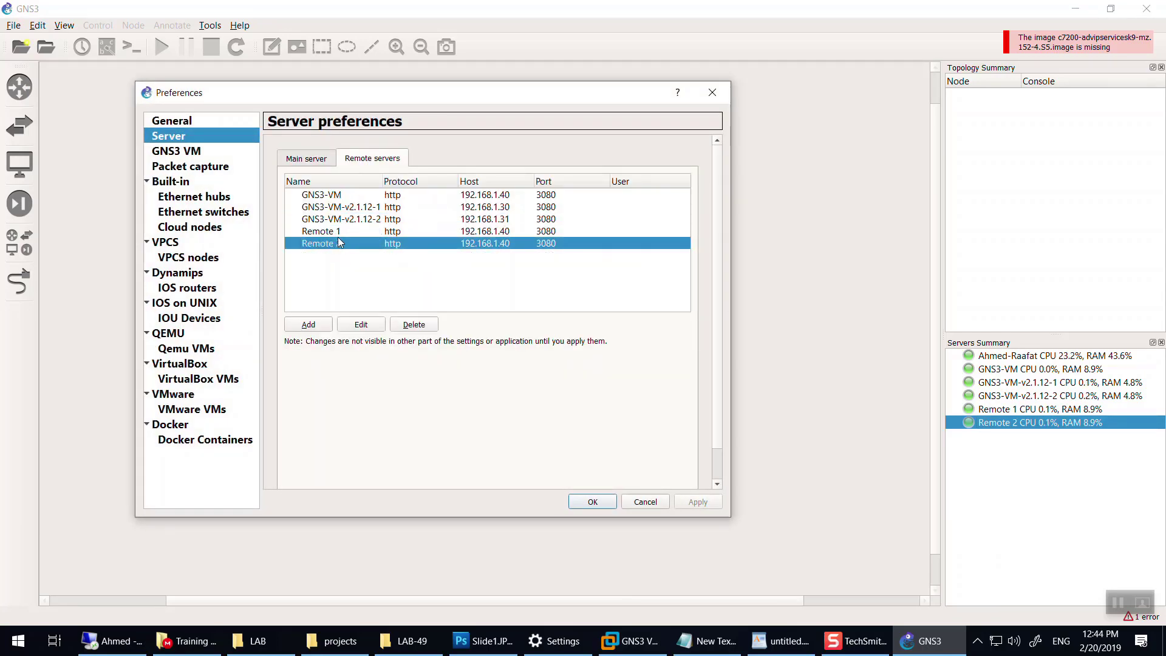
click(345, 220)
click(337, 232)
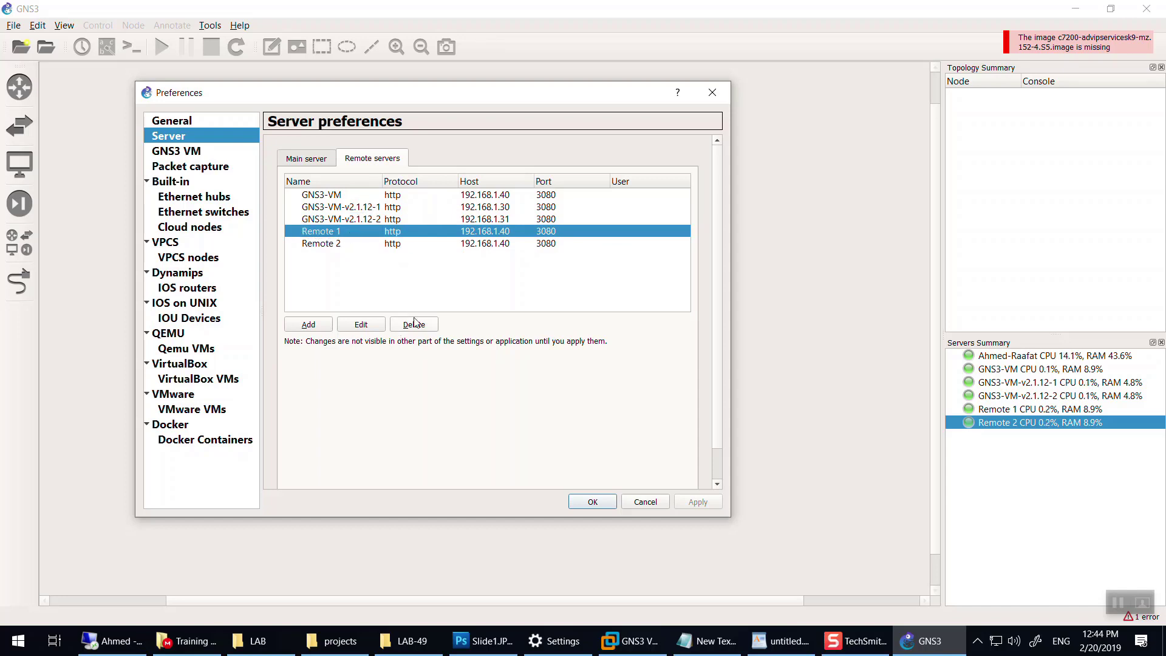
click(414, 324)
click(339, 195)
click(334, 232)
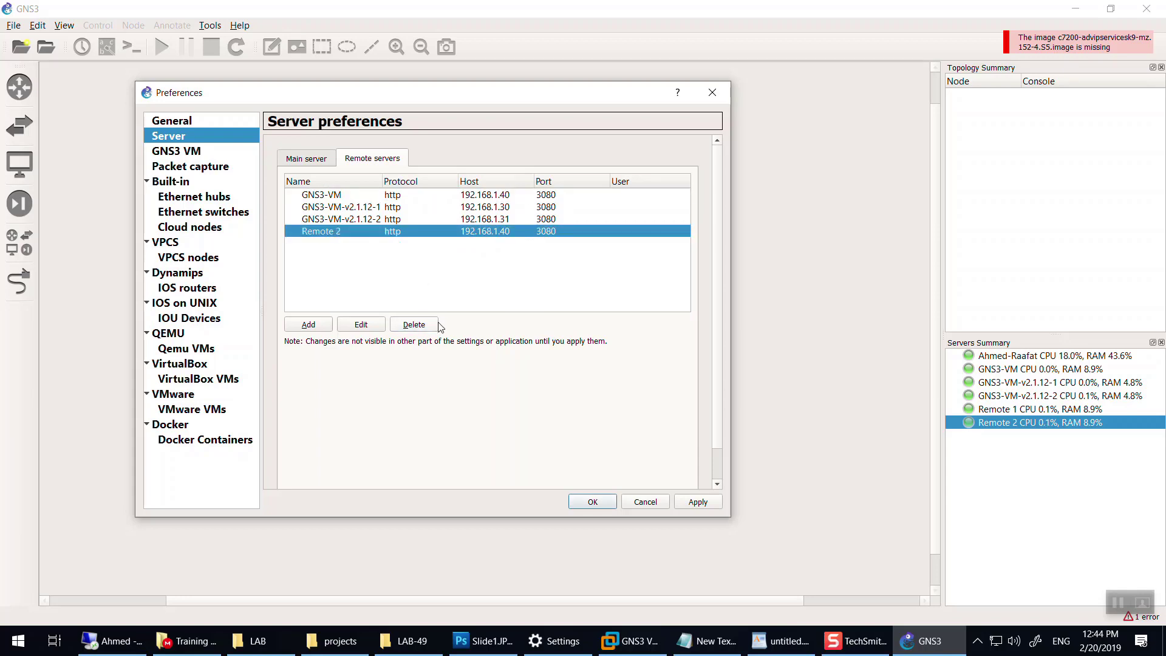
click(433, 326)
click(430, 328)
click(430, 327)
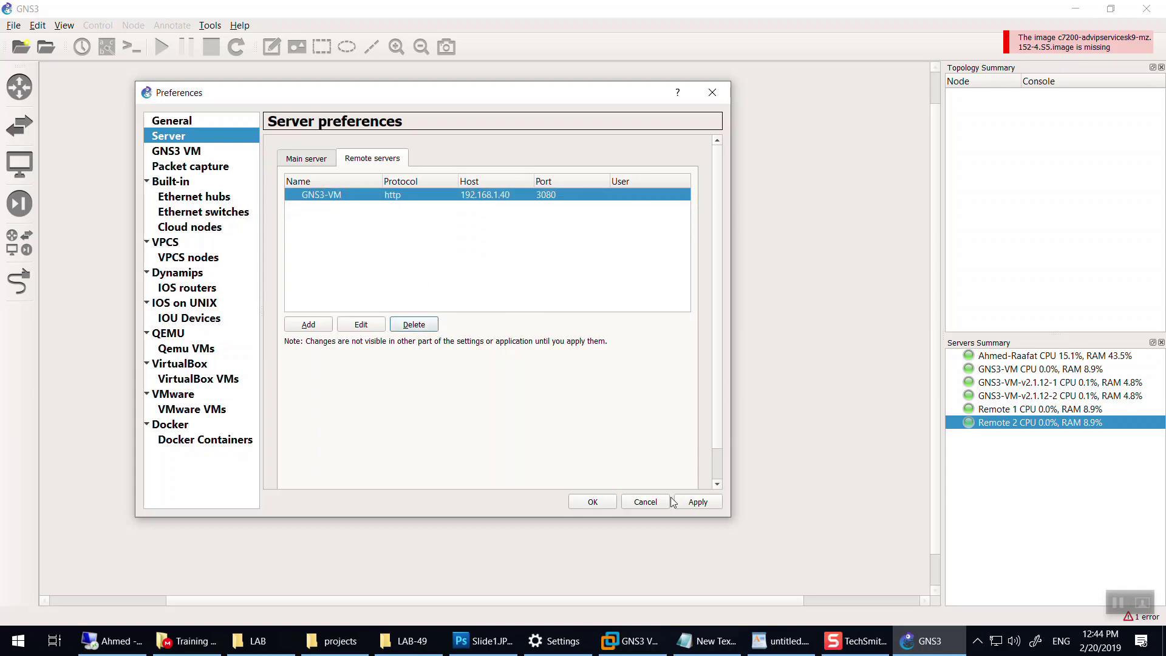
click(699, 502)
click(594, 504)
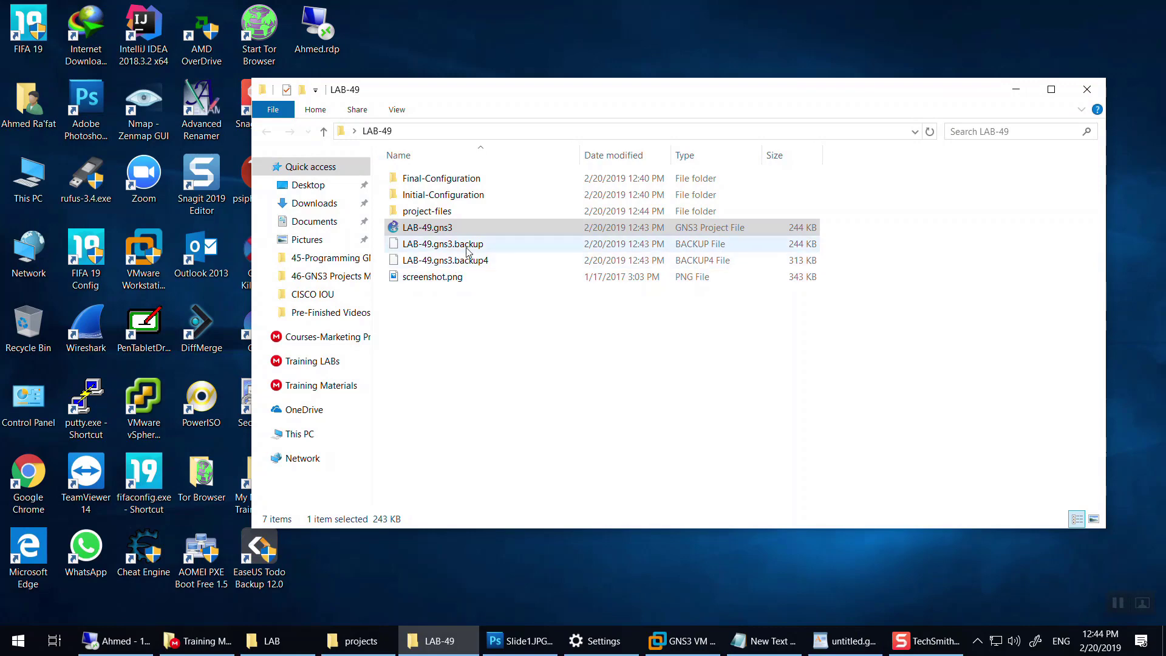
Step: Open LAB-49.gns3 for editing from the LAB-49 folder and examine the compute entries of Remote 1 and Local
right_click(452, 229)
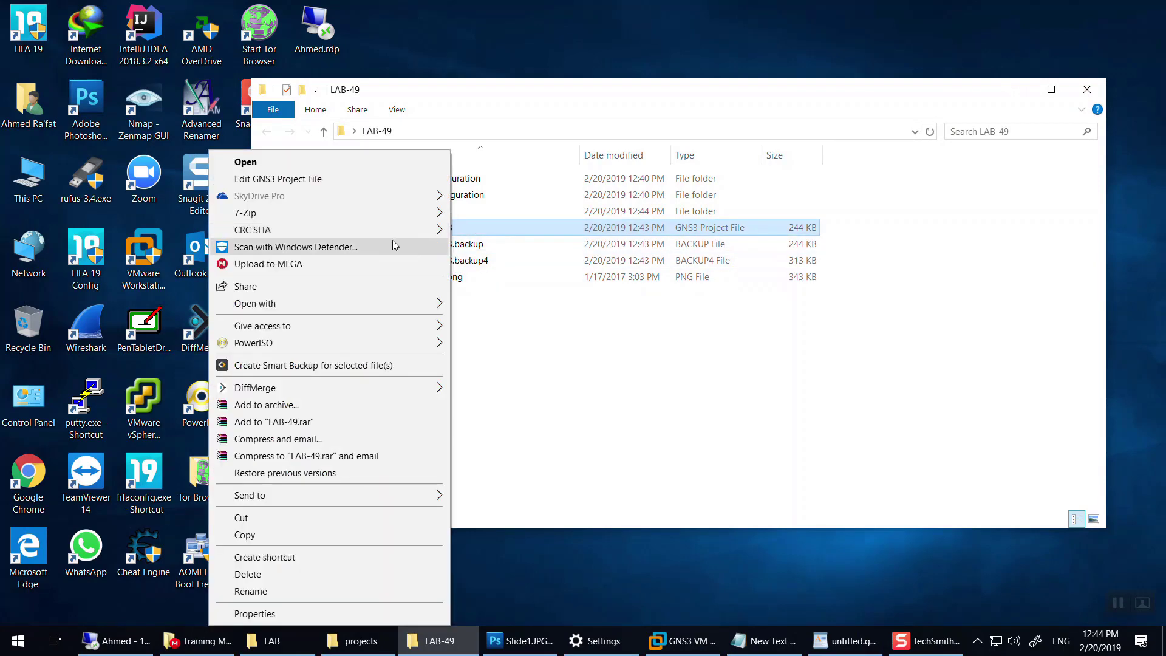
click(316, 180)
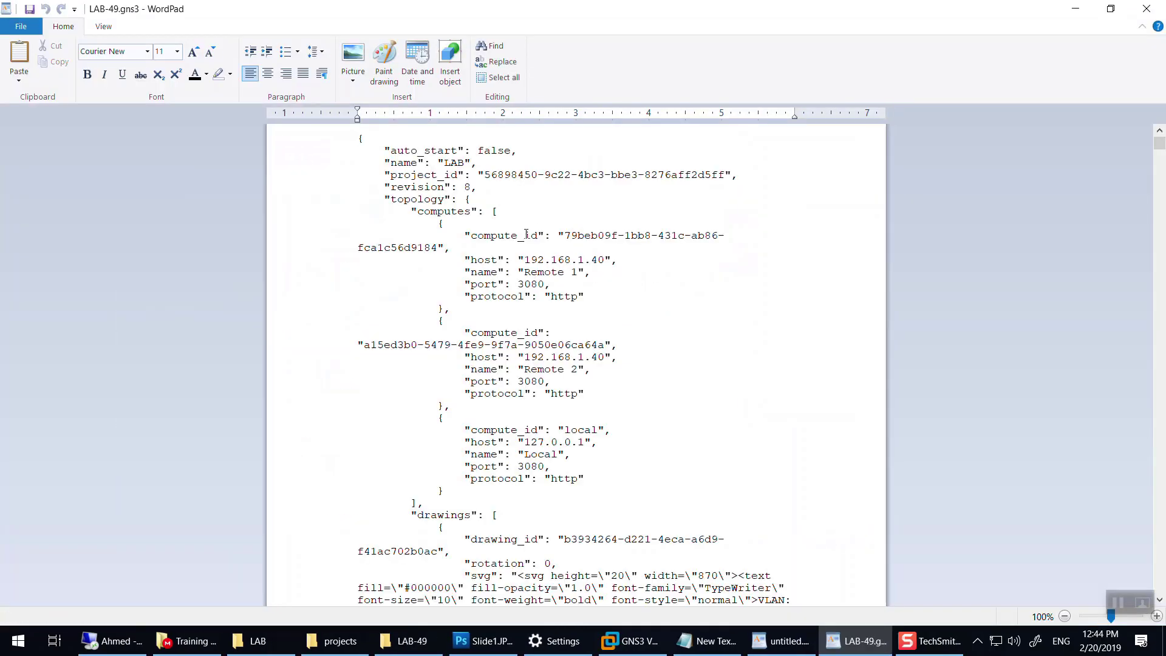
drag(571, 238, 613, 293)
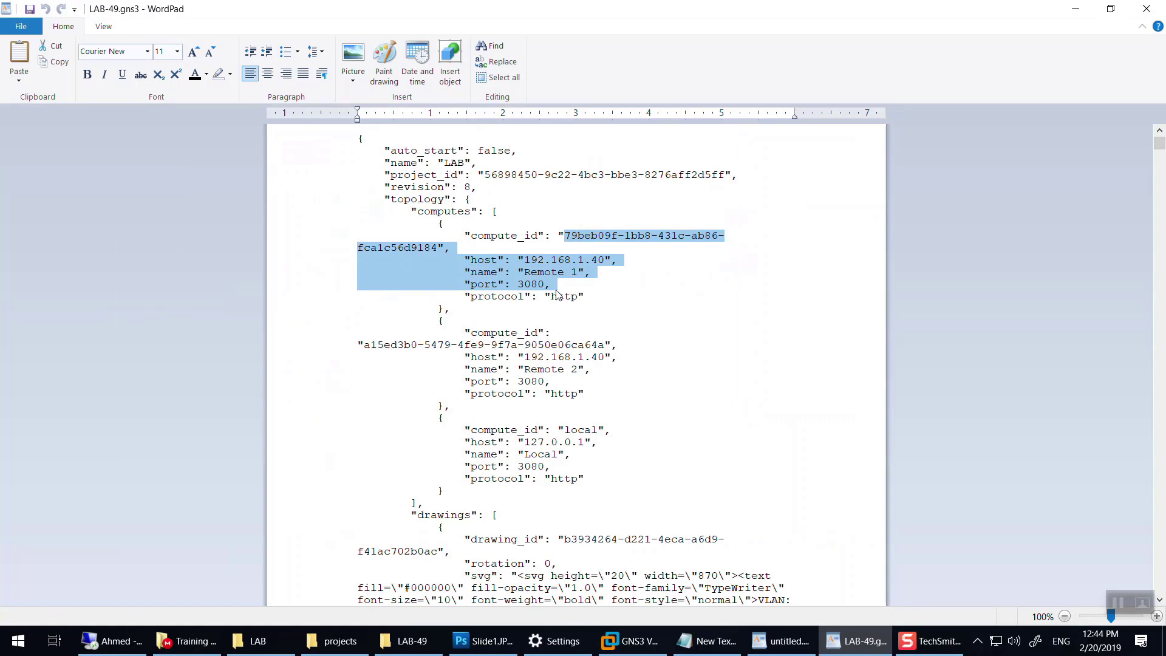
double_click(580, 432)
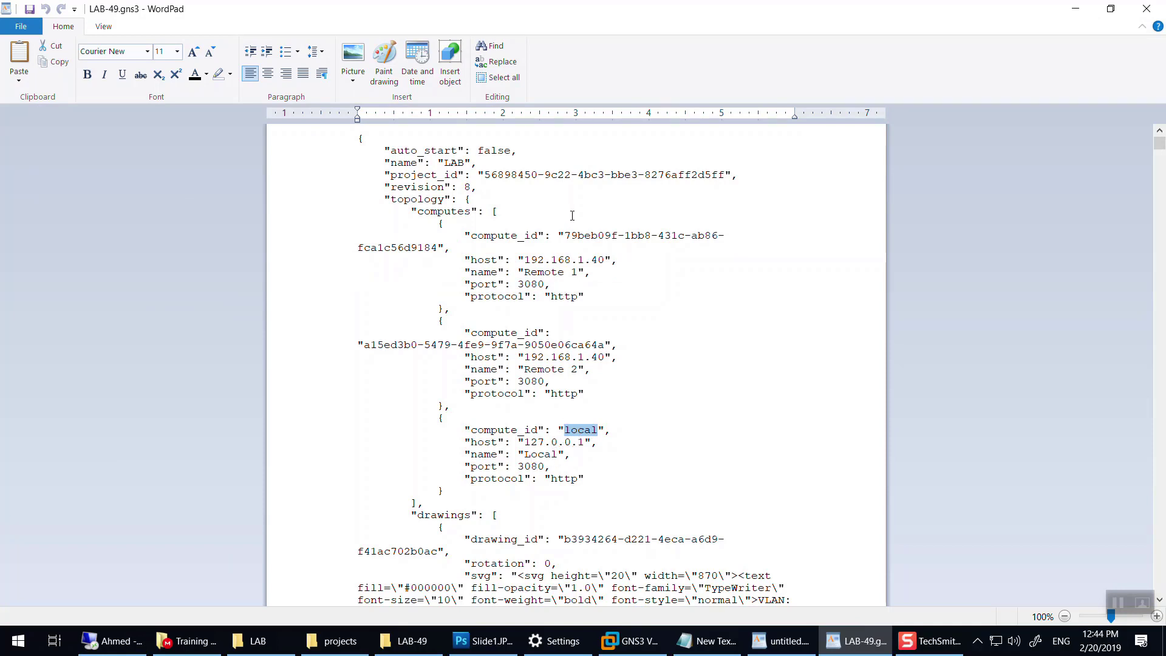
Step: Compare the compute_id of Remote 1 in LAB-49.gns3 with the GNS3-VM compute_id in untitled.gns3
drag(565, 235, 441, 249)
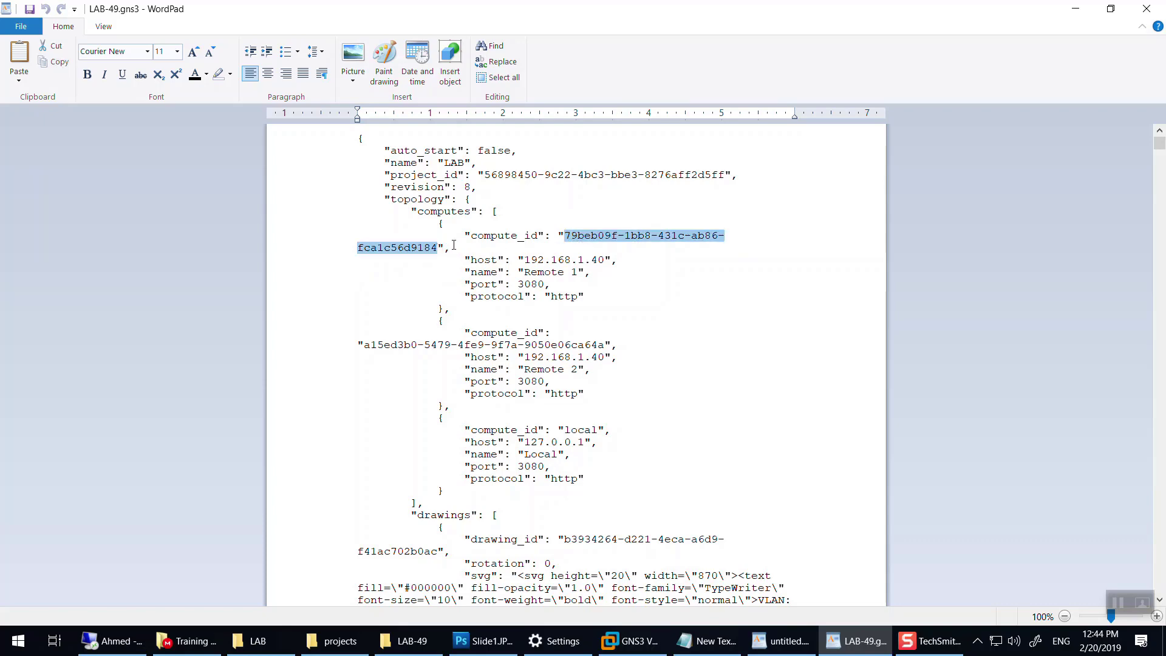
click(778, 642)
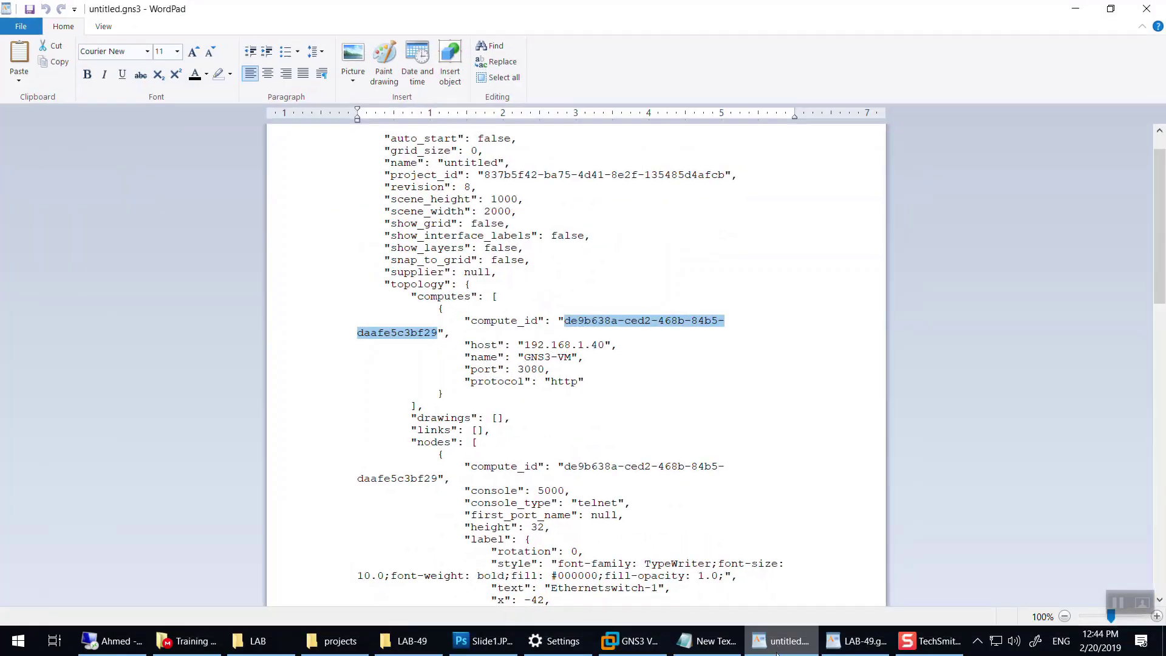
click(857, 641)
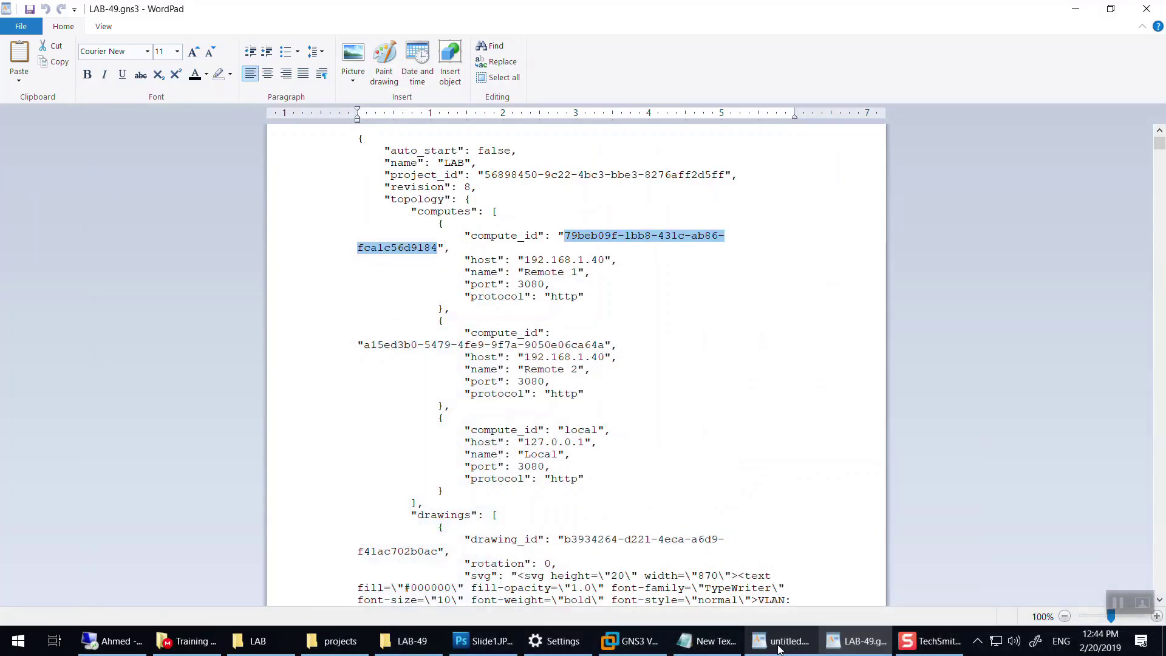
click(708, 642)
click(542, 54)
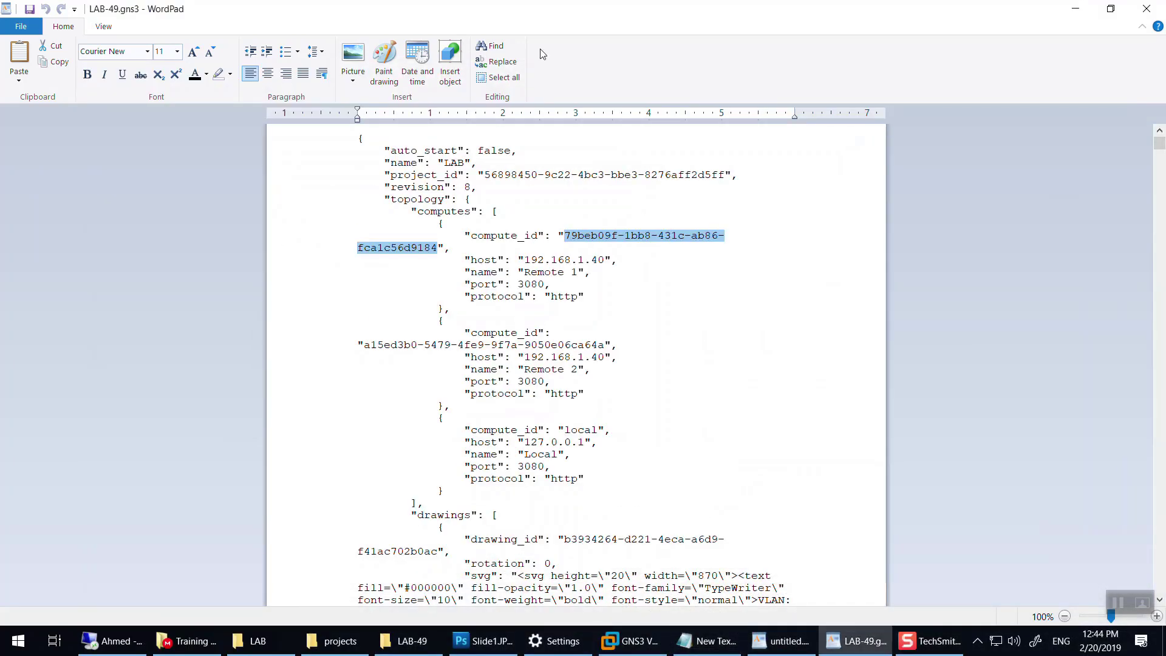
Step: Copy Remote 1's compute_id and set up a replacement in LAB-49.gns3 that searches for 79beb09f-1bb8-431c-ab86-fca1c56d9184
click(490, 46)
key(Escape)
right_click(579, 242)
click(531, 267)
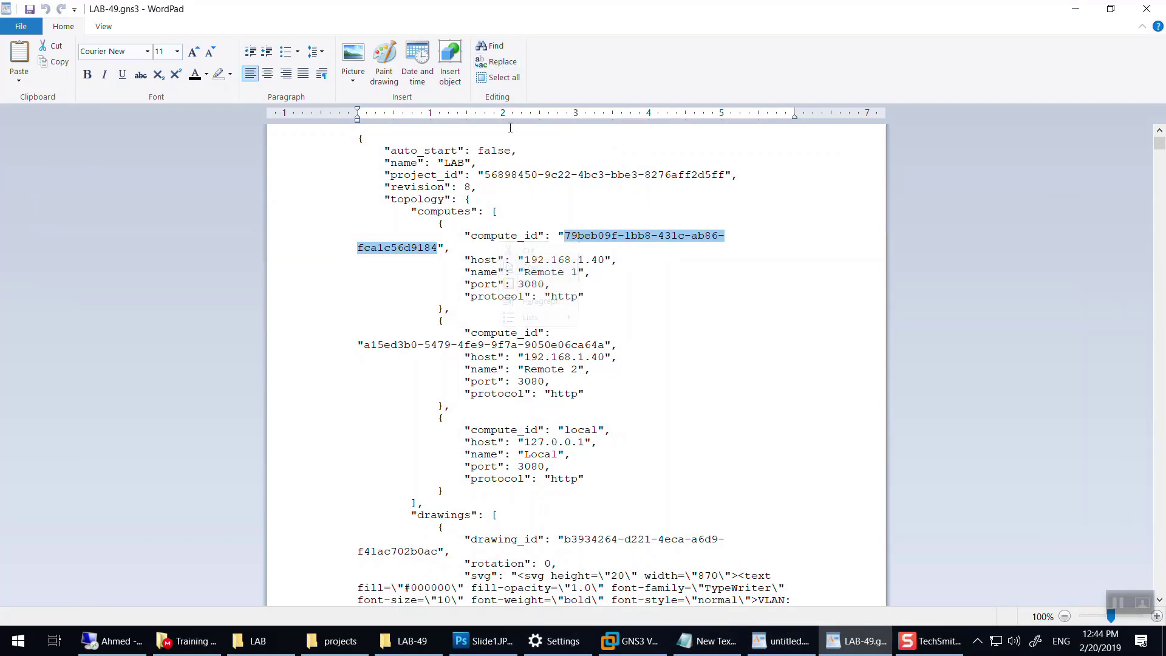
click(495, 61)
drag(156, 216, 117, 217)
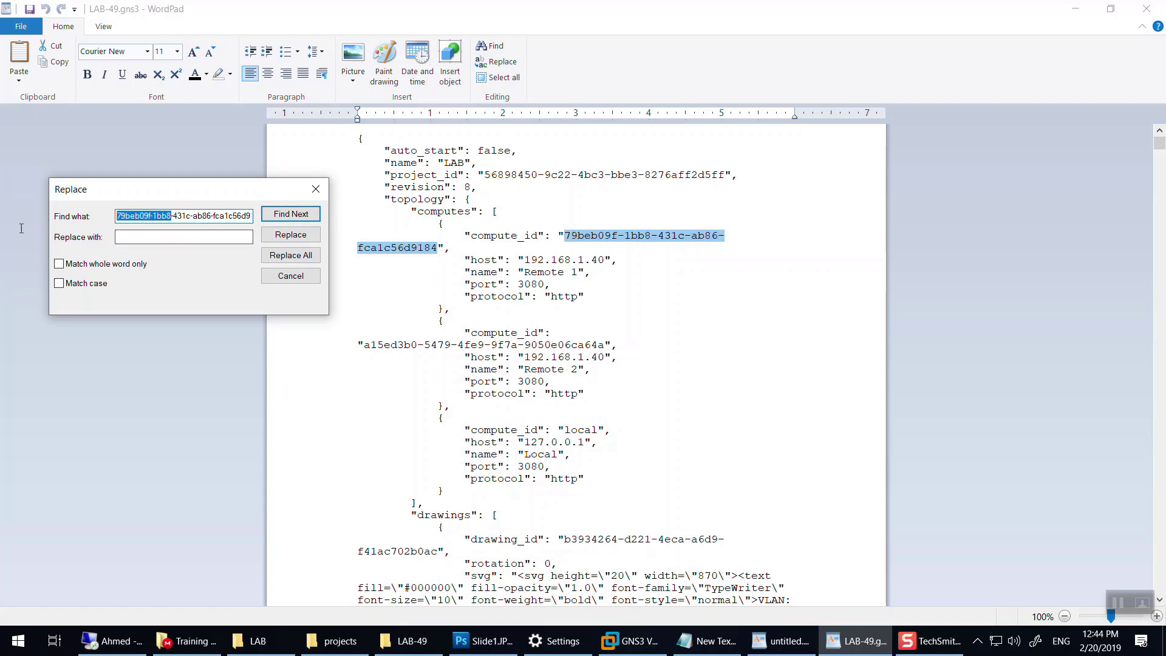
click(208, 237)
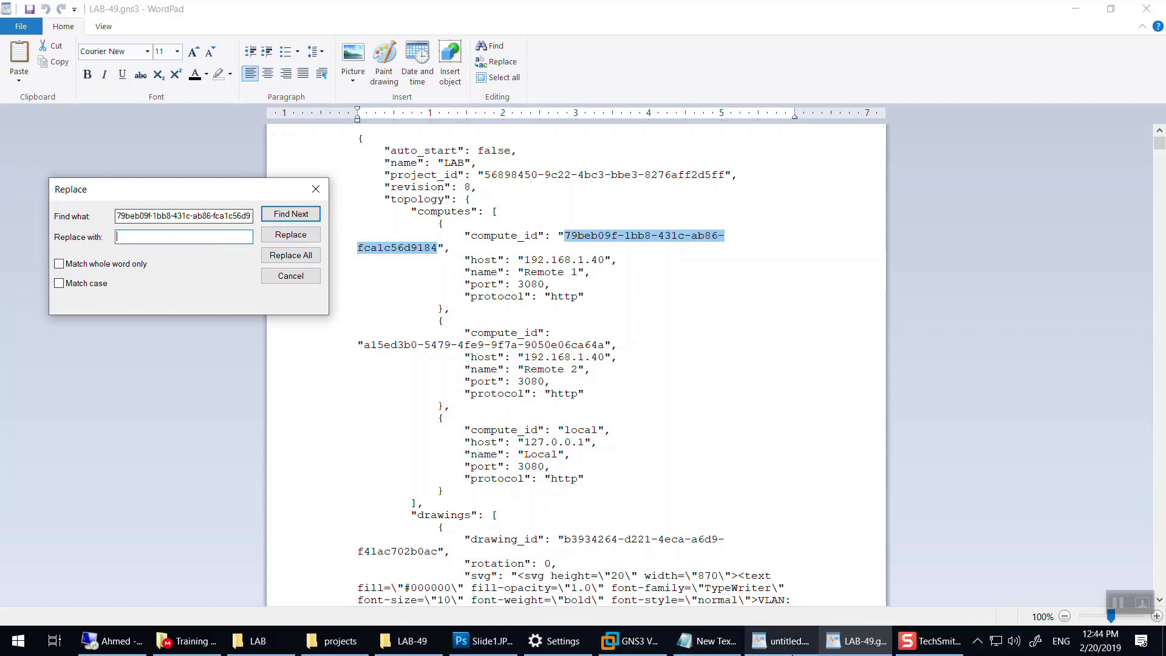
Step: Replace all occurrences of Remote 1's compute_id with the new GNS3 VM ID de9b638a-ced2-468b-84b5-daafe5c3bf29, copied from New Text Document.txt
click(714, 640)
drag(668, 197, 410, 201)
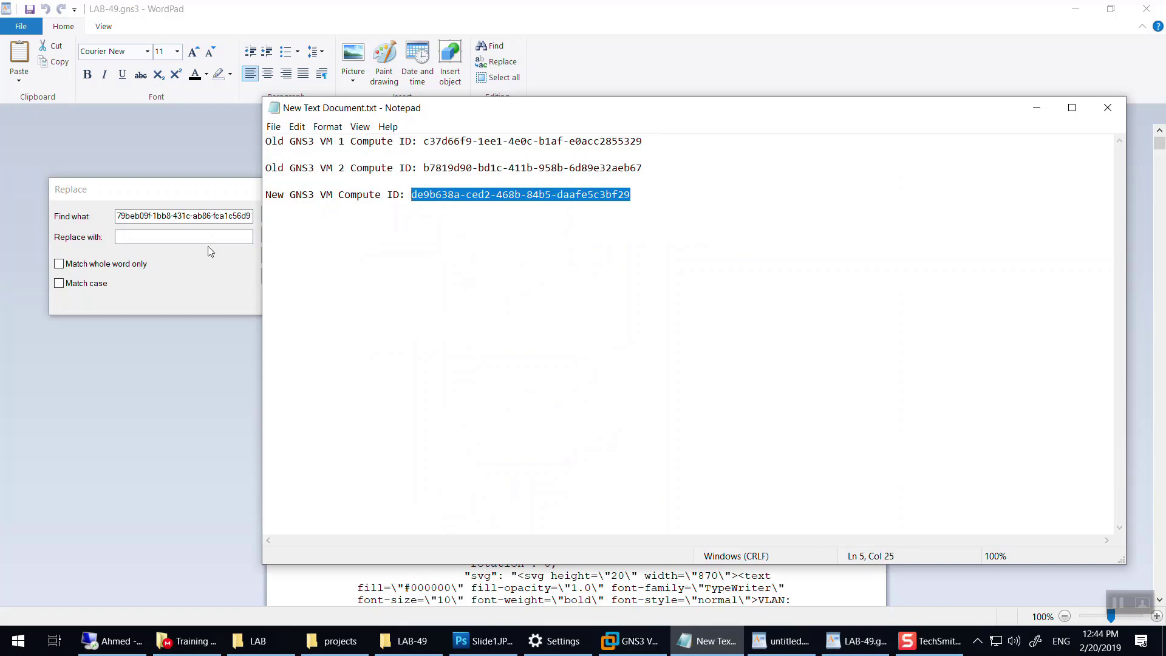
key(ctrl+c)
click(186, 249)
key(ctrl+v)
click(294, 257)
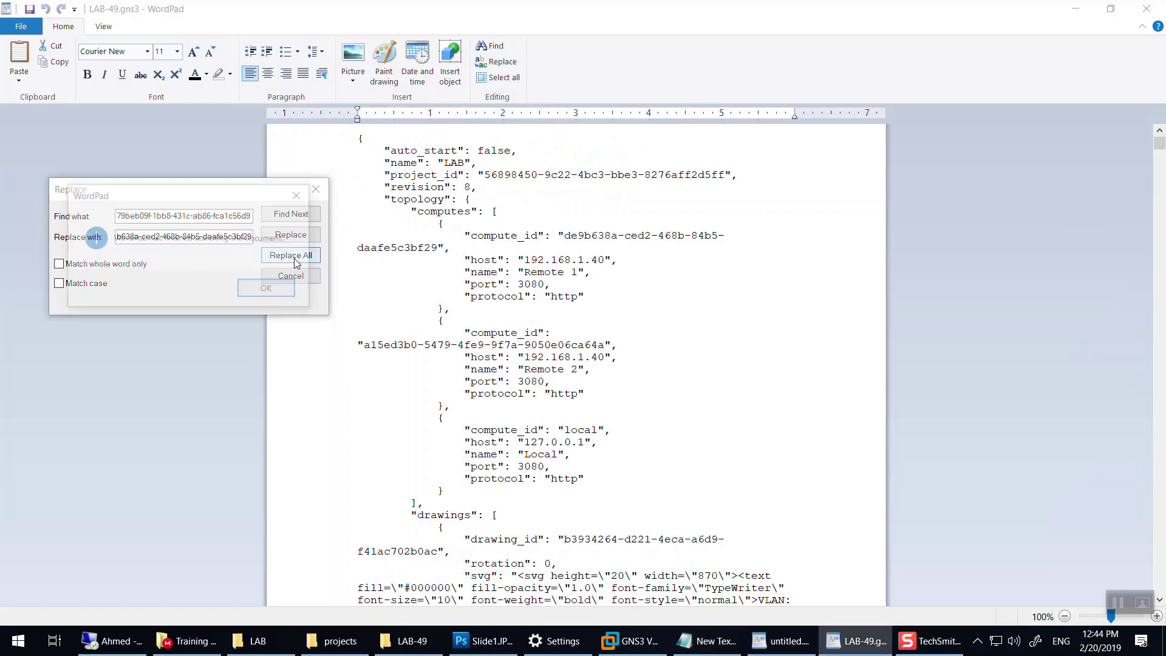
click(279, 287)
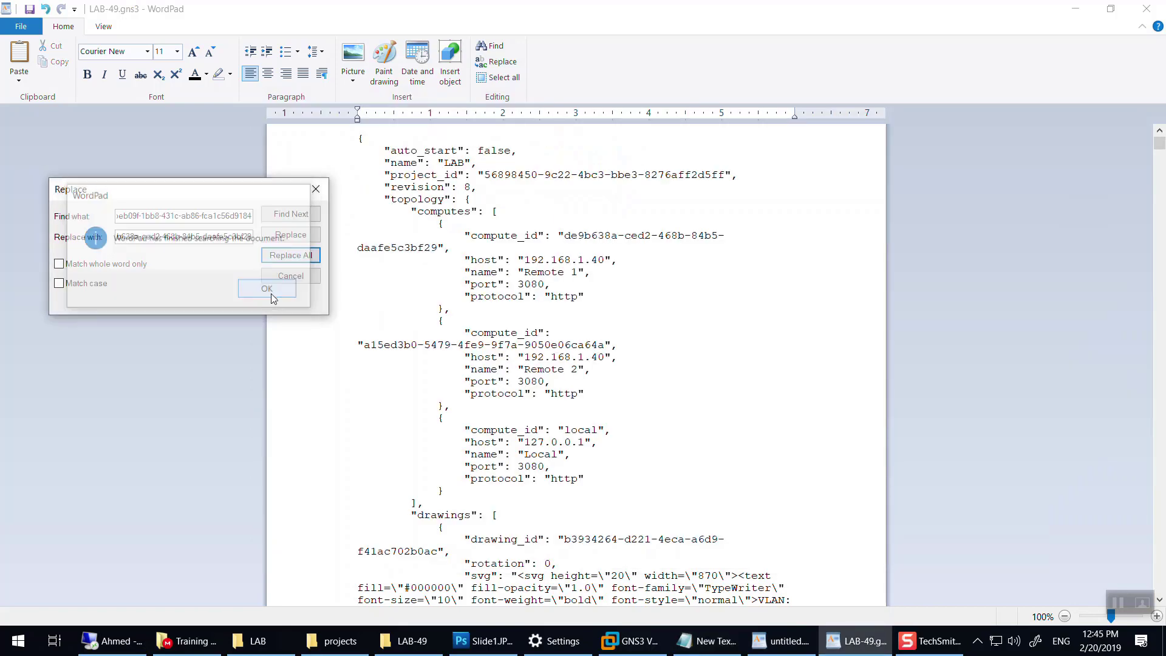
click(315, 189)
Step: Replace all occurrences of Remote 2's compute_id a15ed3b0-5479-4fe9-9f7a-9050e06ca64a with de9b638a-ced2-468b-84b5-daafe5c3bf29
scroll(1165, 486, down, 20)
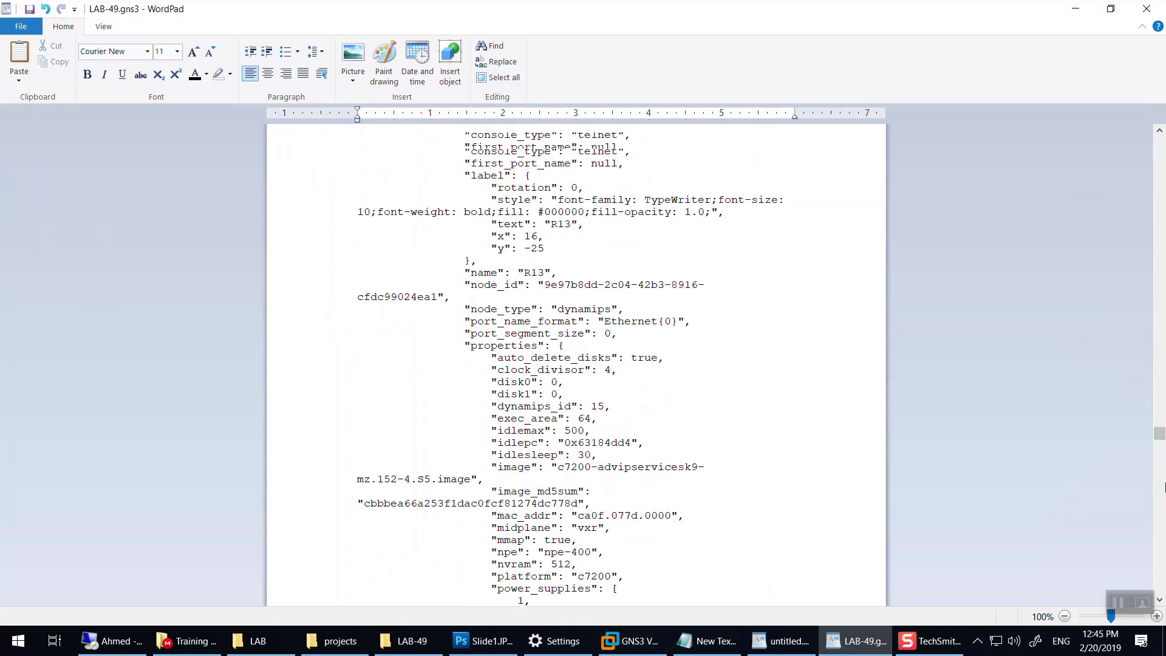
drag(1160, 433, 1164, 141)
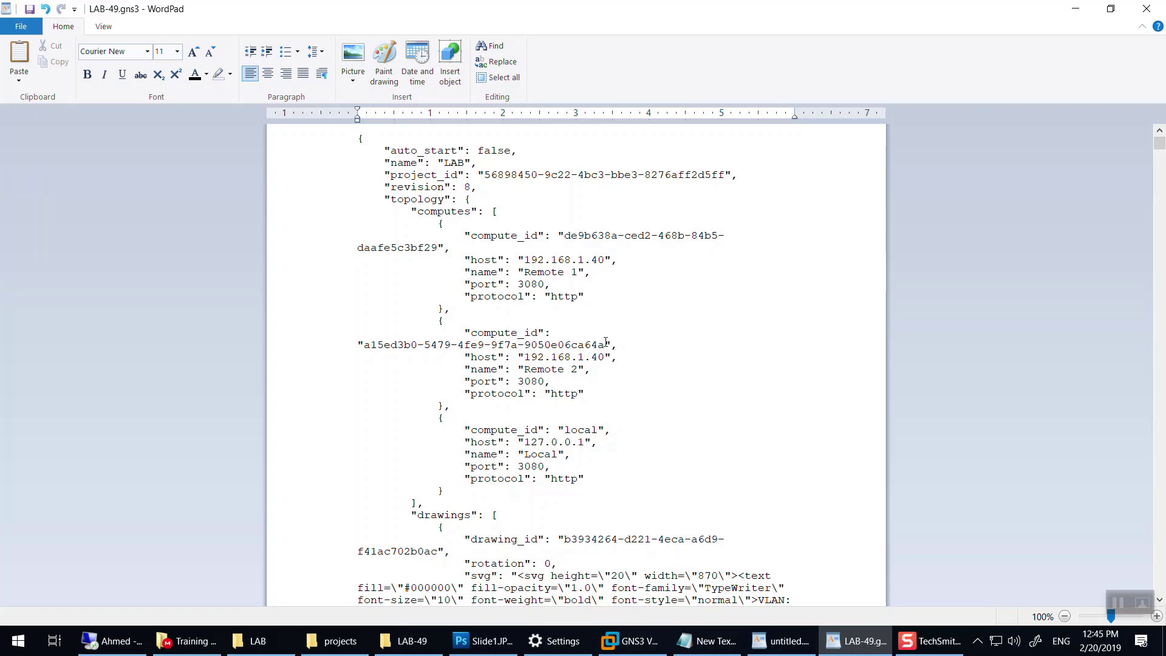
drag(605, 344, 367, 345)
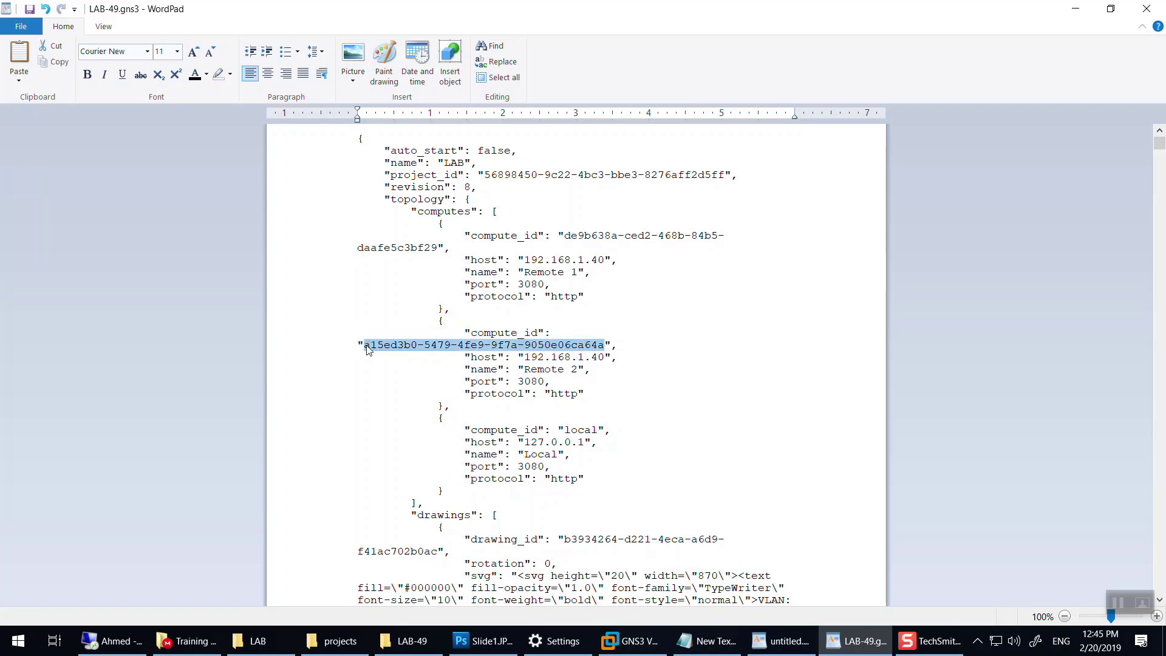
right_click(367, 351)
click(333, 373)
click(496, 61)
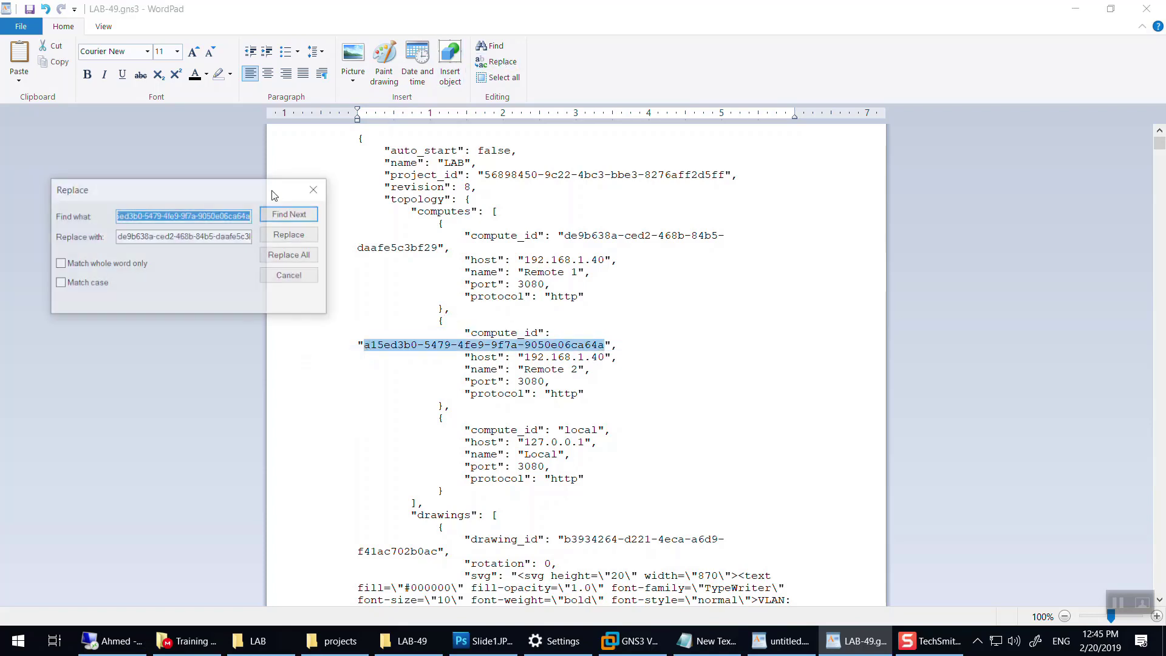
drag(119, 216, 119, 240)
click(275, 255)
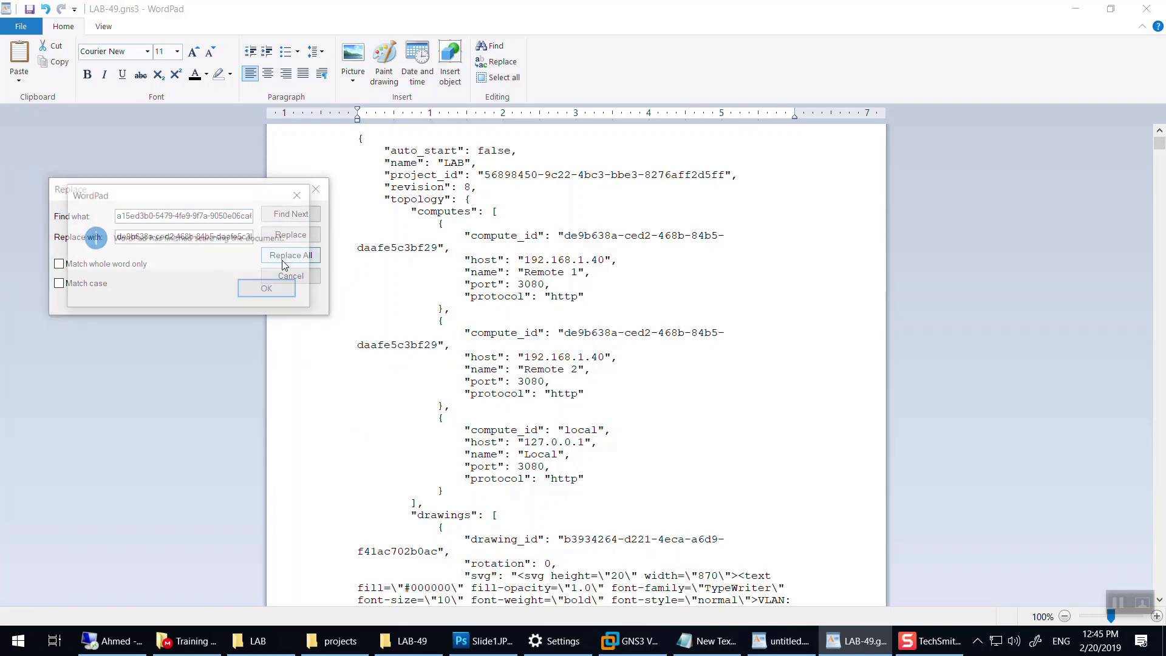
click(281, 300)
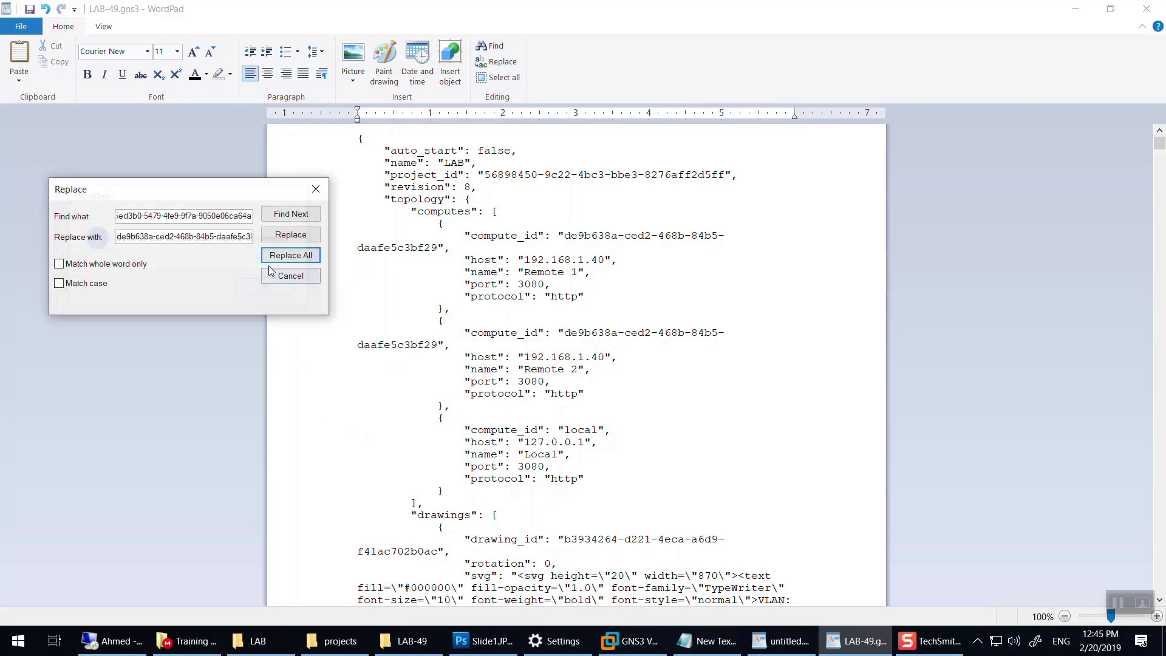
click(314, 187)
Step: Delete the whole Remote 2 block, including its braces and trailing comma, from the computes section of LAB-49.gns3
scroll(506, 359, up, 4)
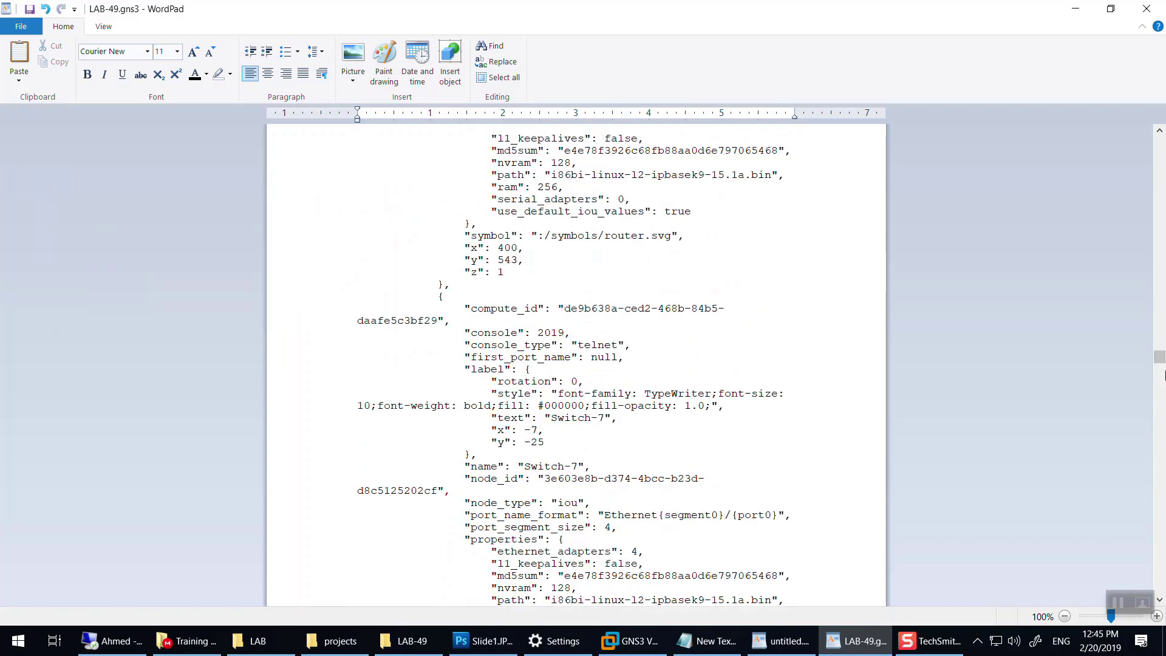
drag(1159, 357, 1162, 126)
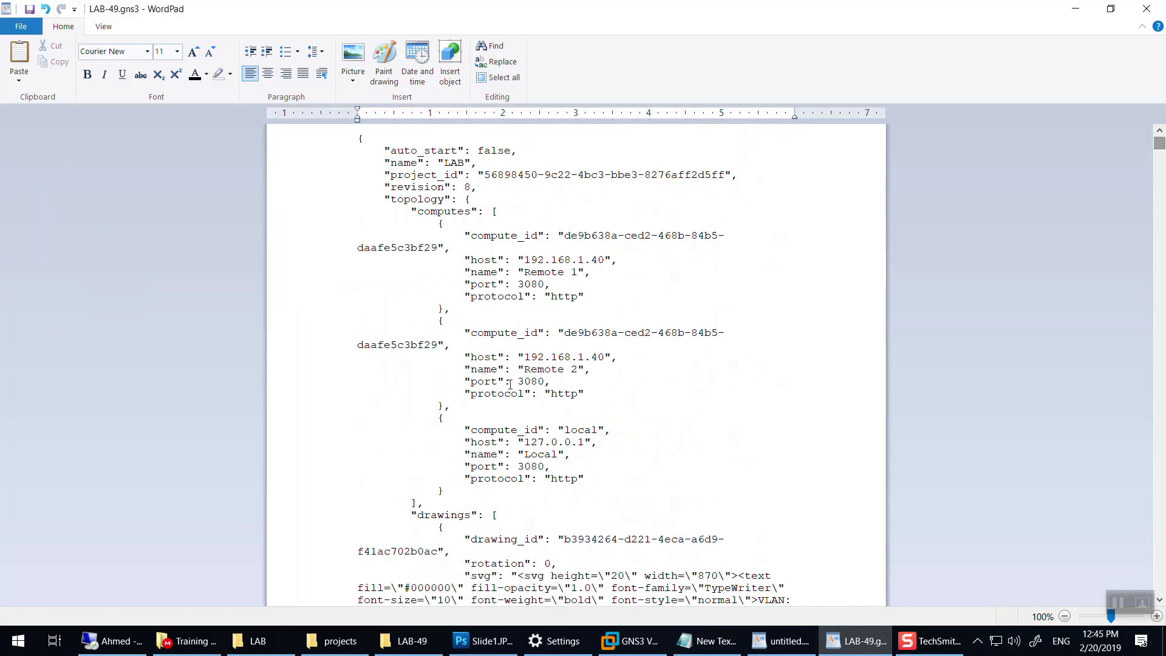
drag(453, 414, 461, 334)
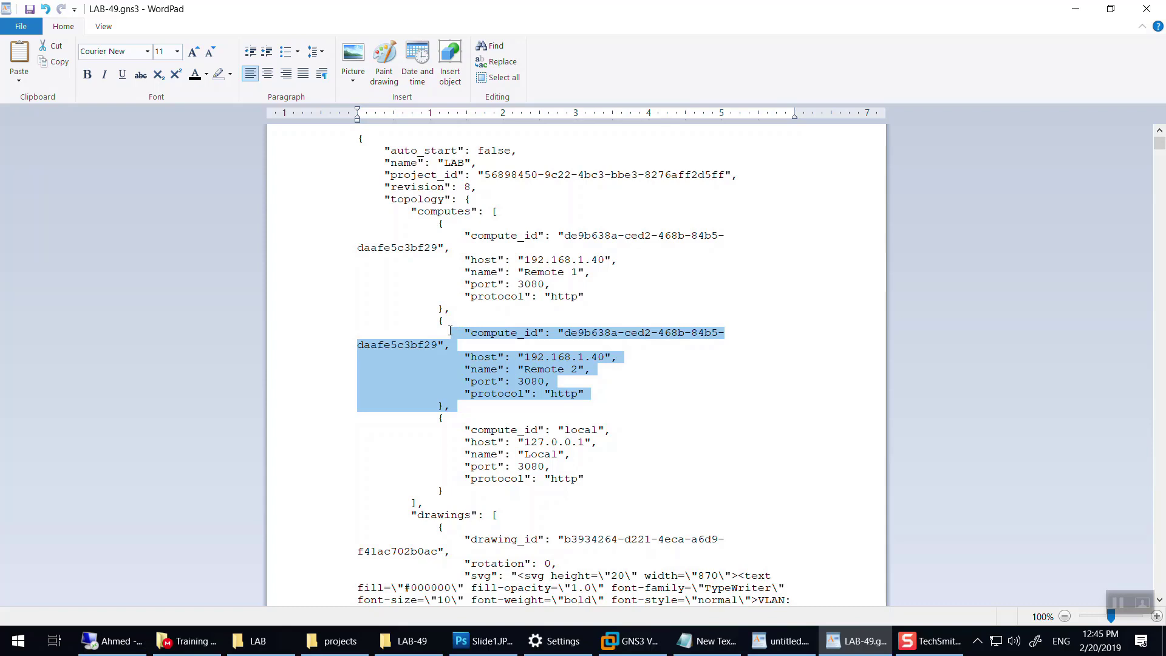
drag(452, 405, 443, 323)
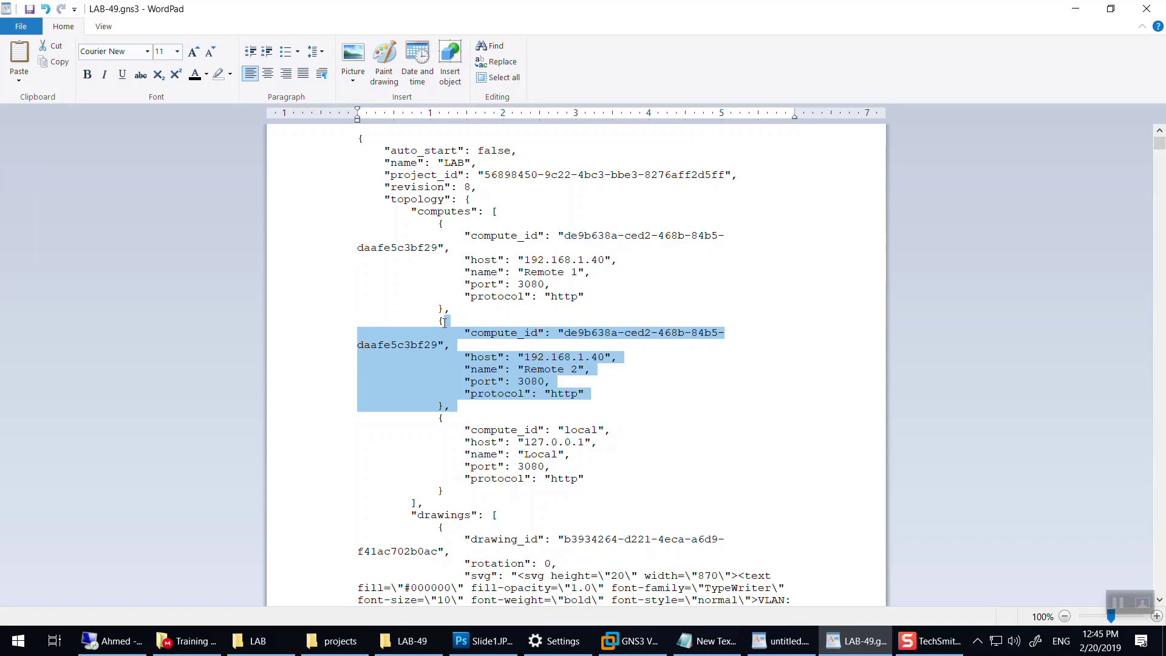
key(Delete)
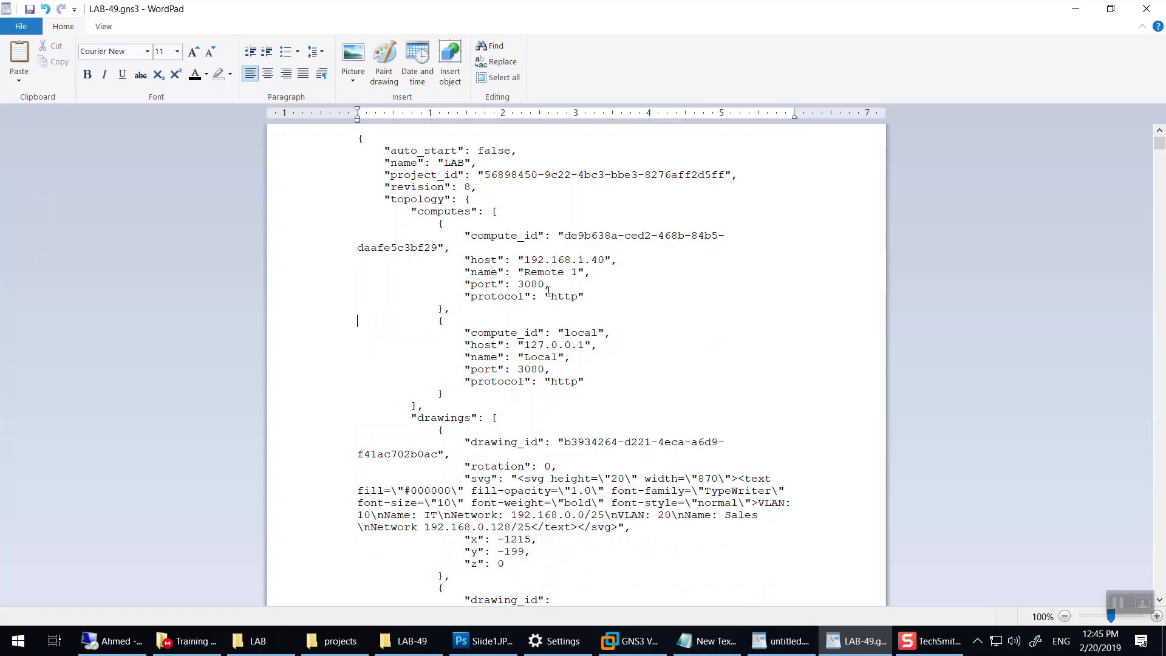
Step: Rename the Remote 1 compute entry to GNS3-VM
drag(573, 274, 542, 276)
click(573, 275)
text(GNS3-VM)
scroll(586, 312, down, 20)
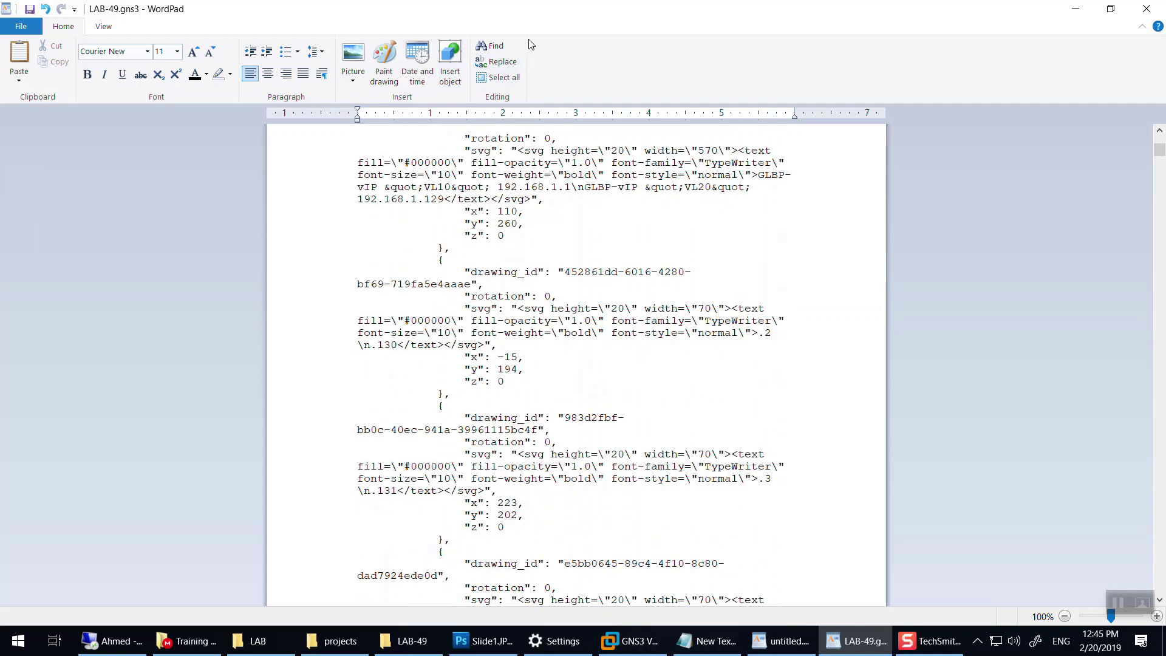
Step: Search LAB-49.gns3 for R1 until its node entry is reached, and check the compute_id assigned to that node
click(491, 46)
text(R1)
key(Return)
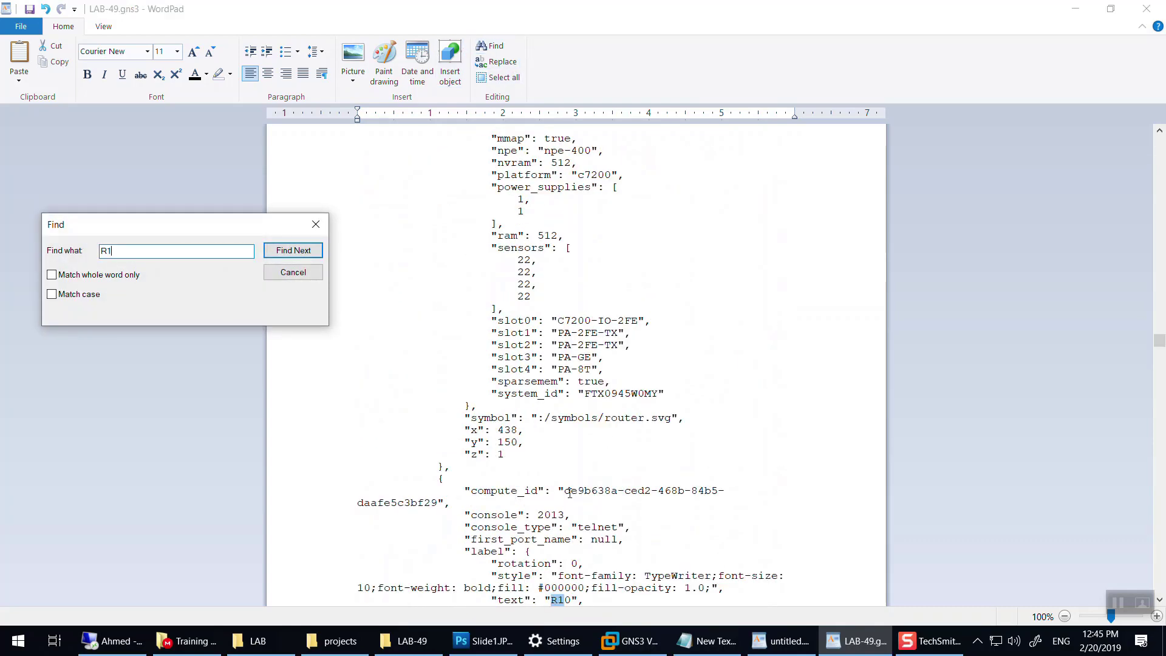
scroll(569, 492, down, 7)
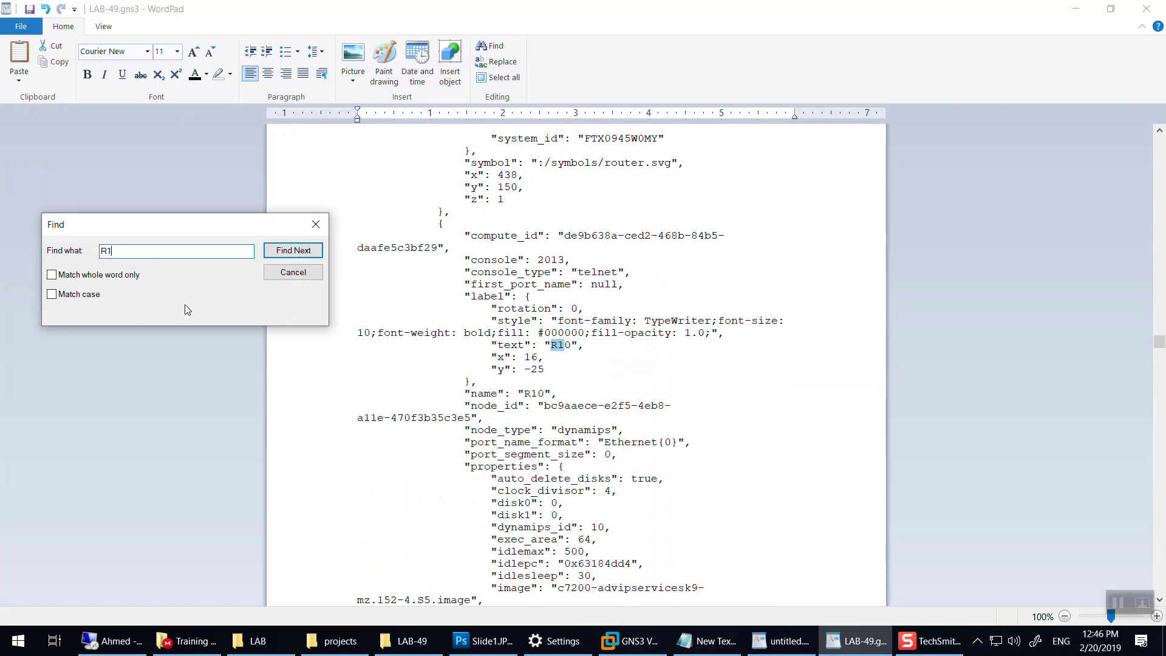
click(283, 256)
click(283, 256)
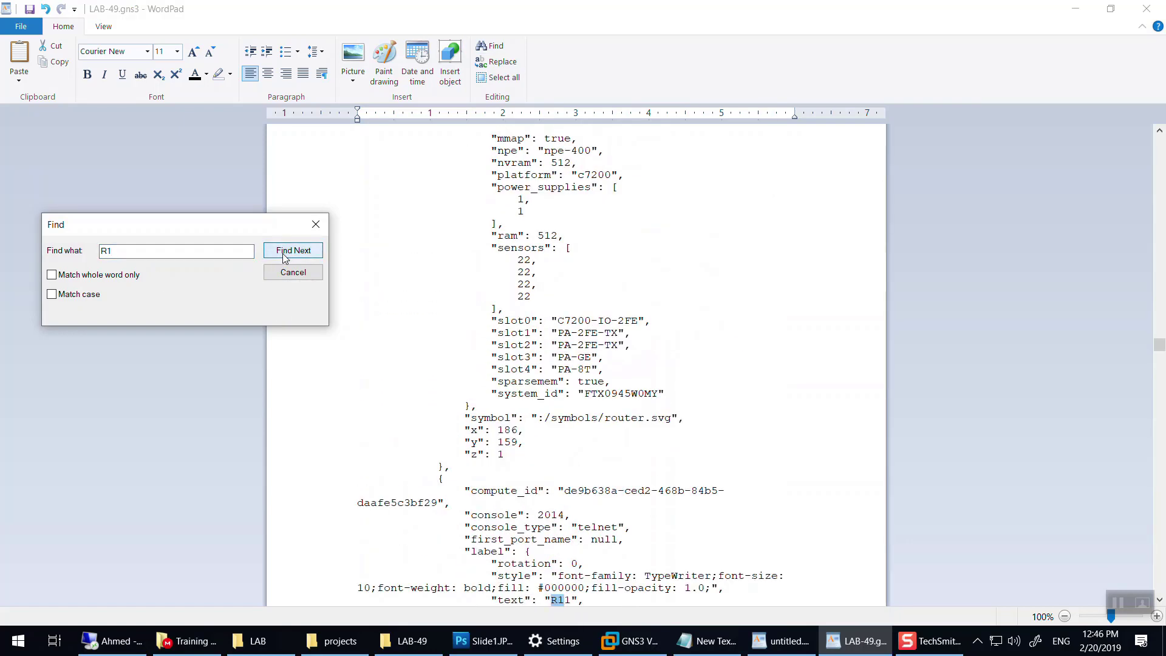
click(283, 256)
click(284, 256)
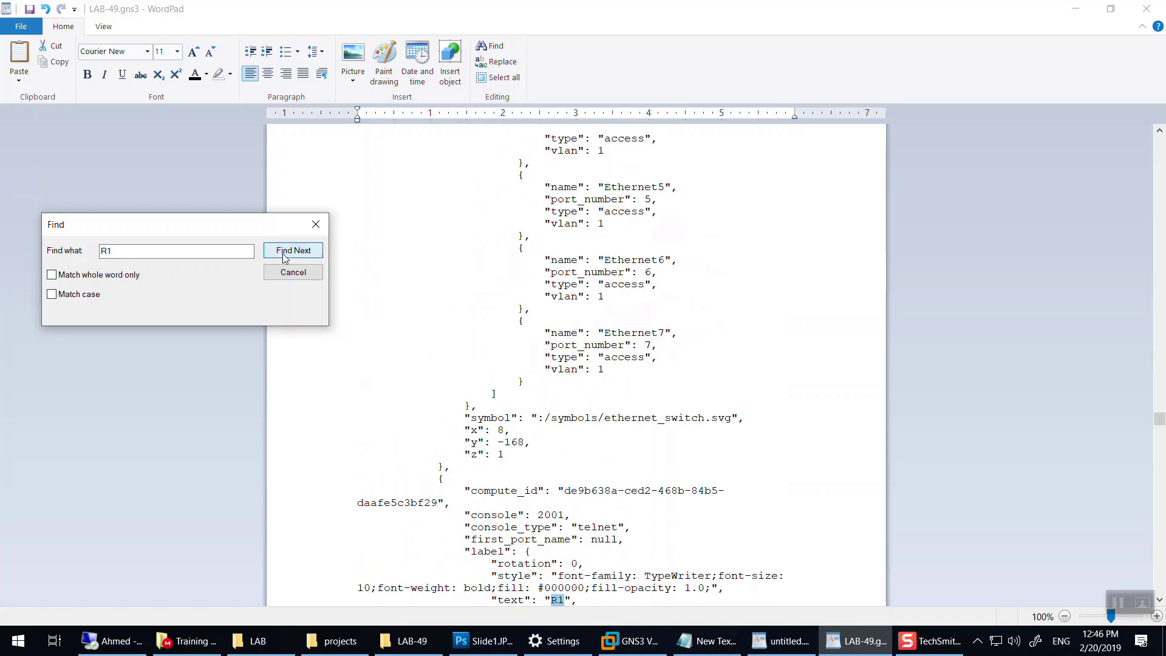
click(283, 256)
click(560, 553)
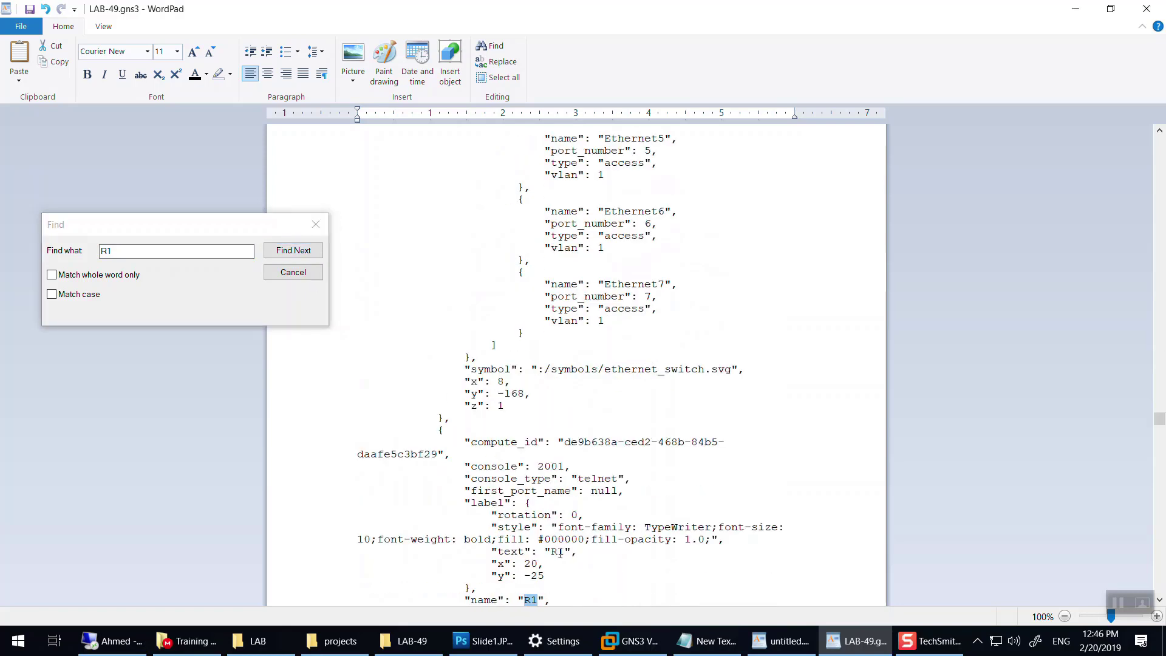
drag(564, 438, 457, 454)
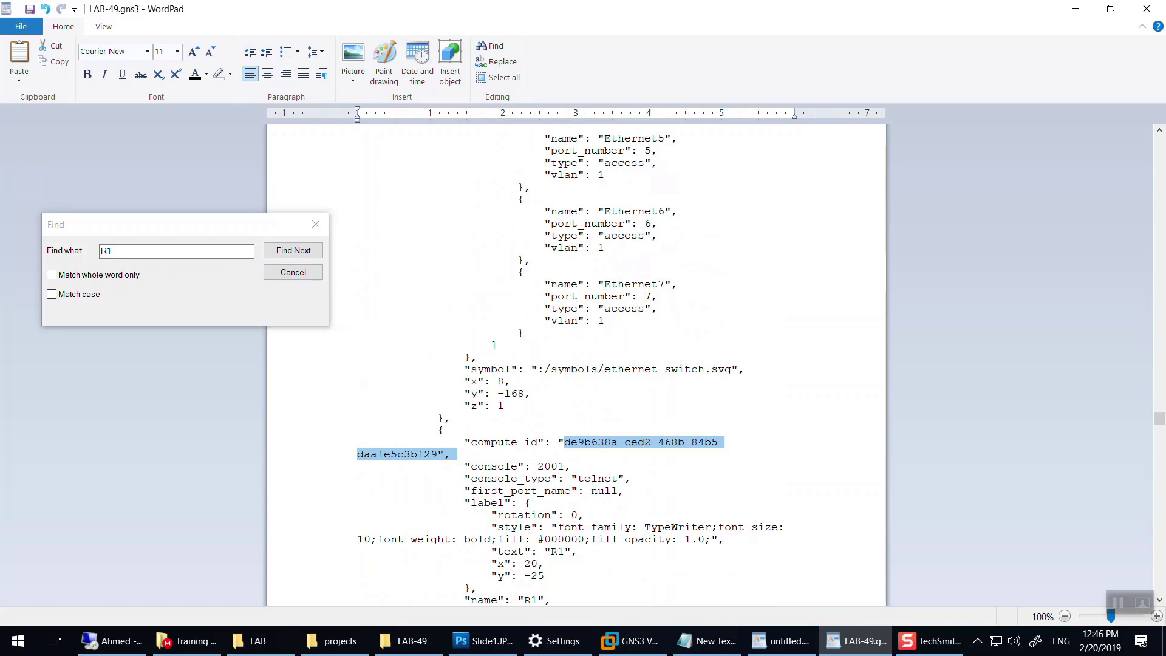
Step: Close LAB-49.gns3 with its changes saved and minimize the Notepad notes to reach the LAB-49 folder
click(1146, 9)
click(533, 339)
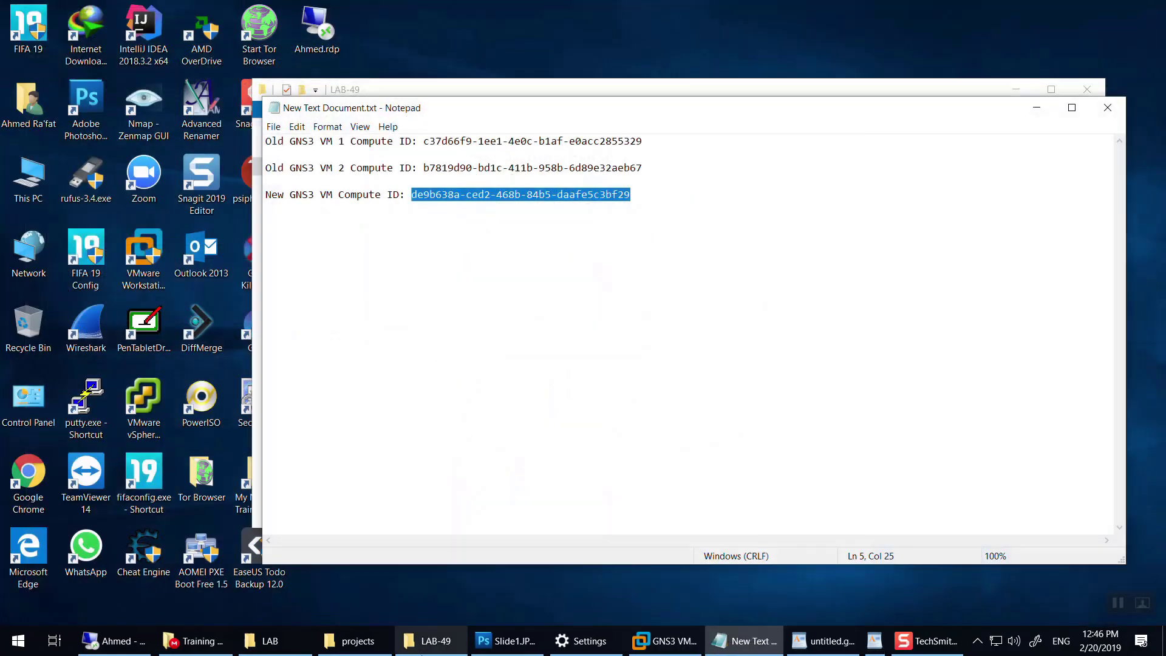
click(1055, 108)
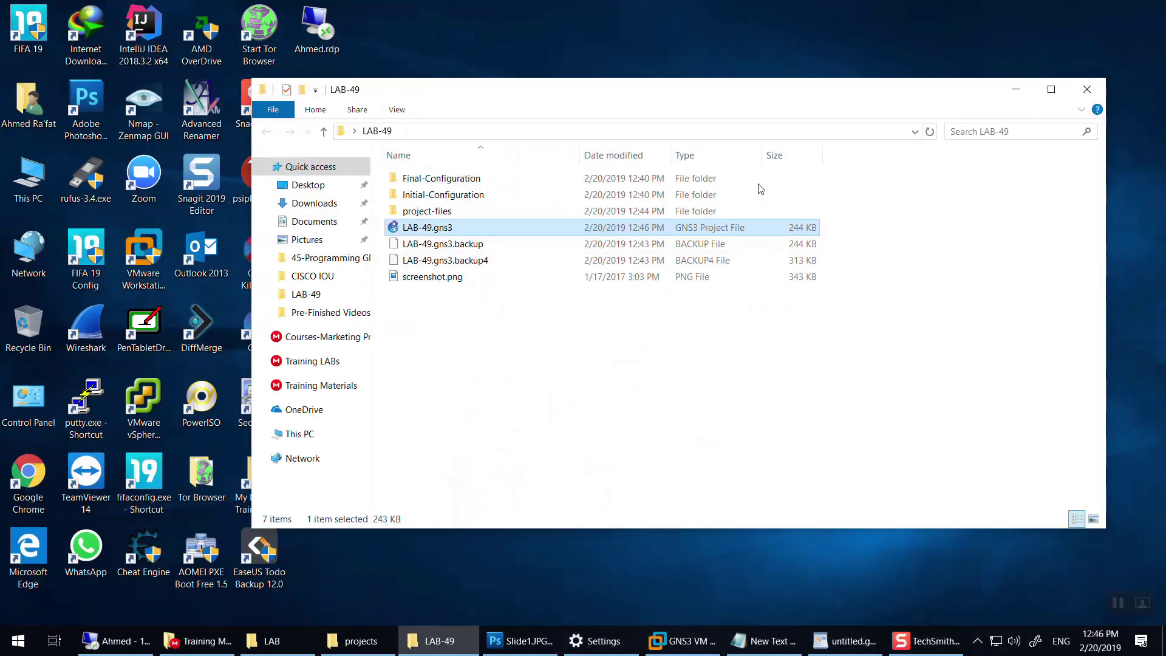
Step: Try to open the edited LAB-49.gns3 project in GNS3, and dismiss the error dialog
right_click(418, 228)
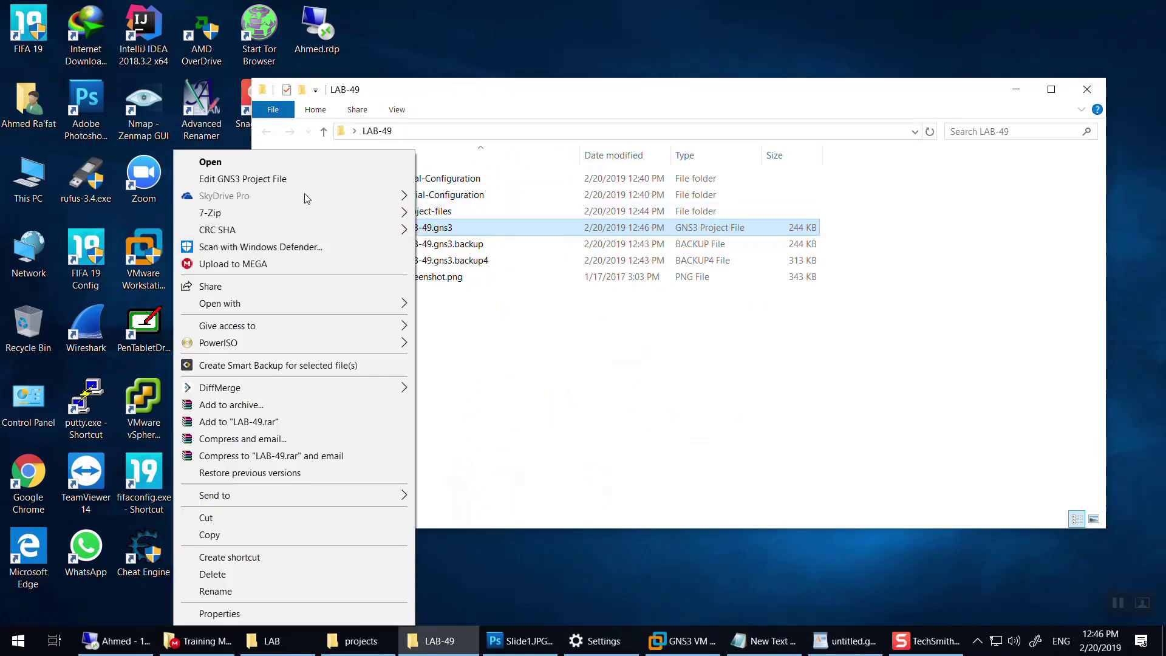
key(Return)
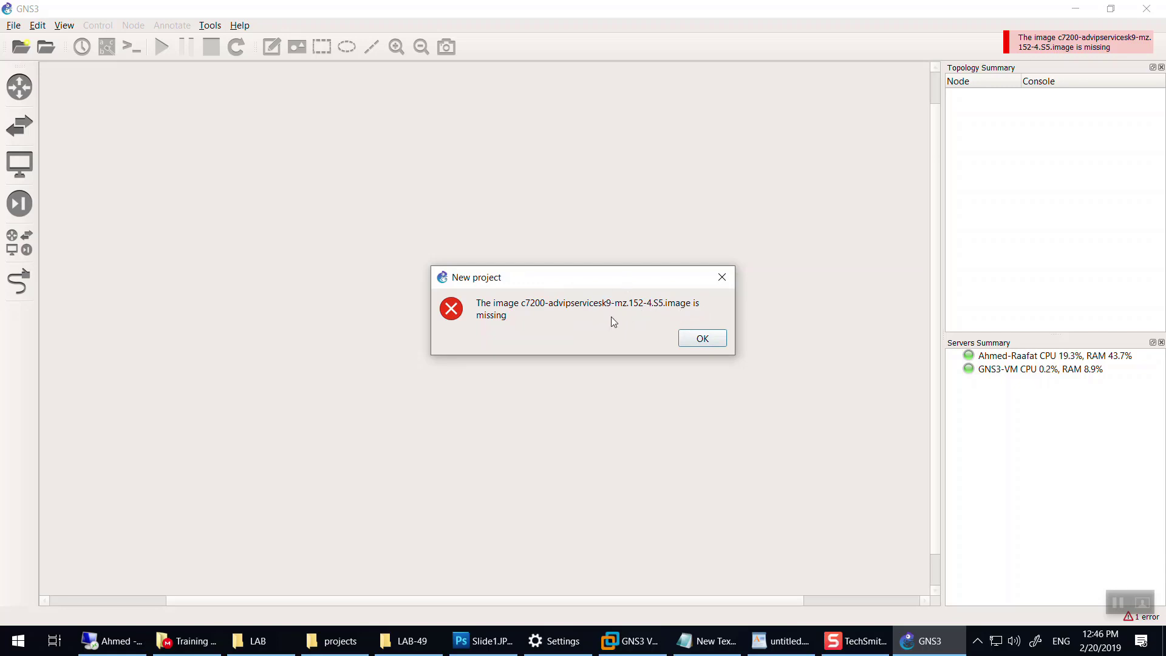
click(702, 340)
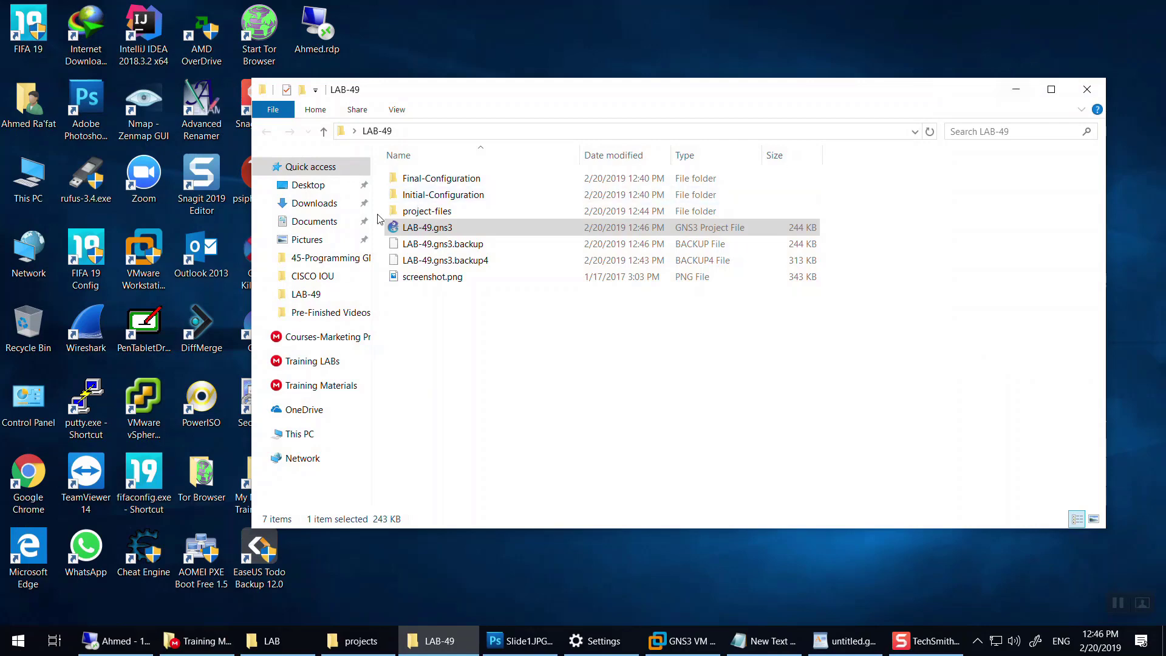
Step: Switch to the GNS3 VM in VMware Workstation, open its shell and list the contents of /opt/gns3/images/IOS/
click(671, 640)
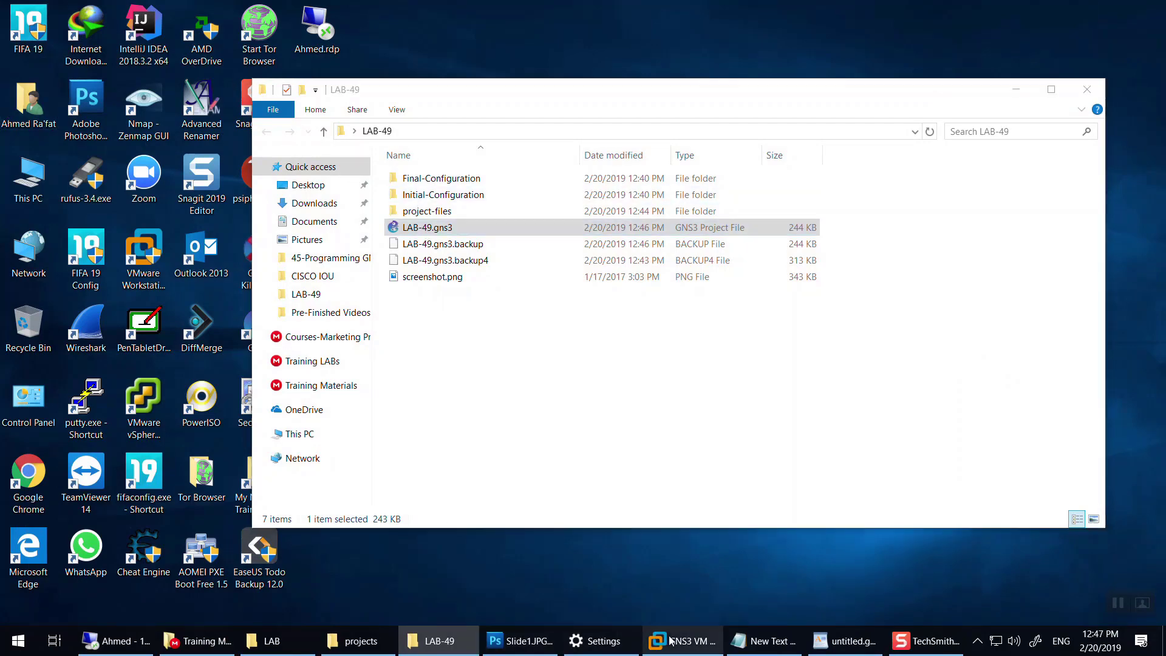
click(780, 331)
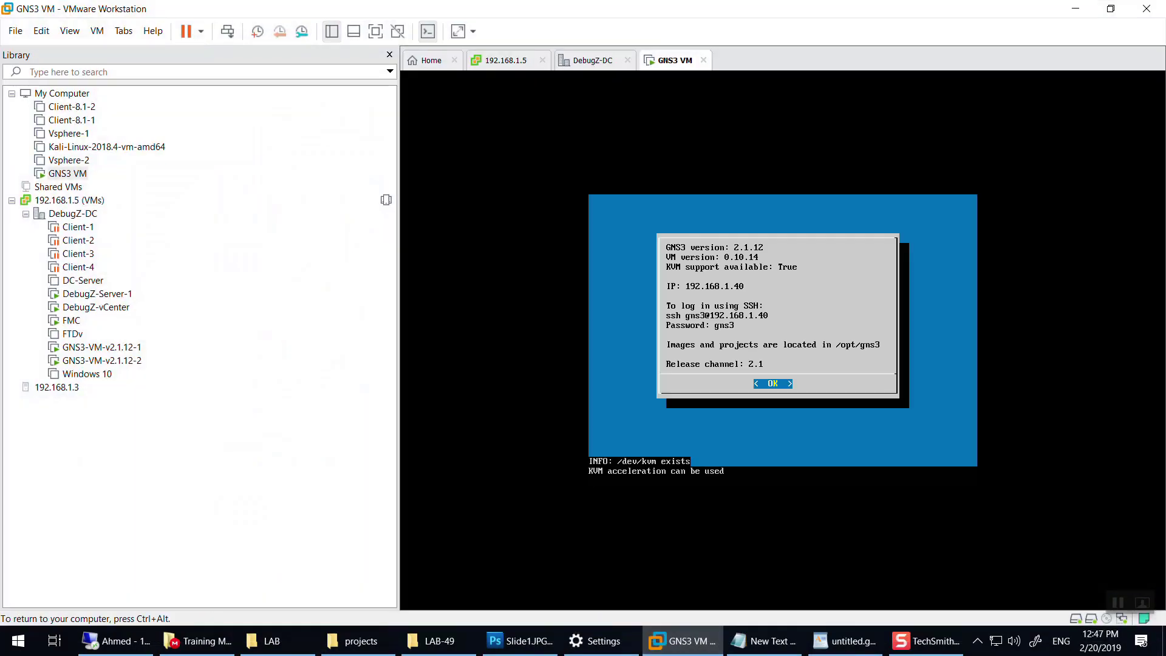
key(Return)
key(Down)
key(Down)
key(Return)
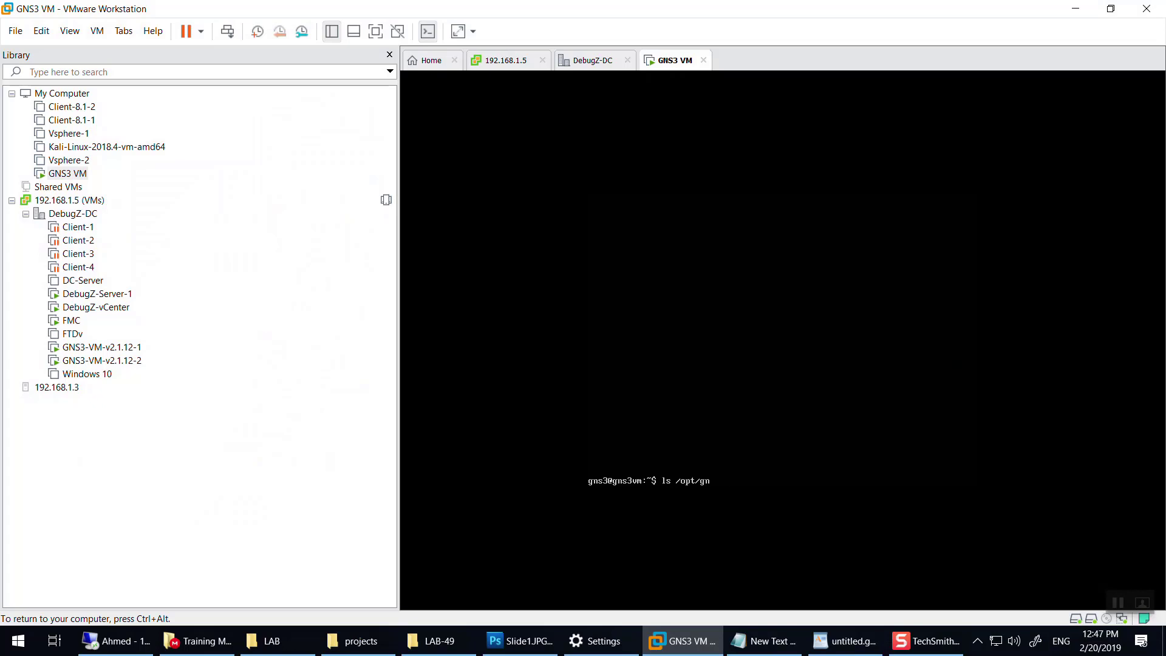
text(ls /opt/gns3/i)
key(Tab)
key(Return)
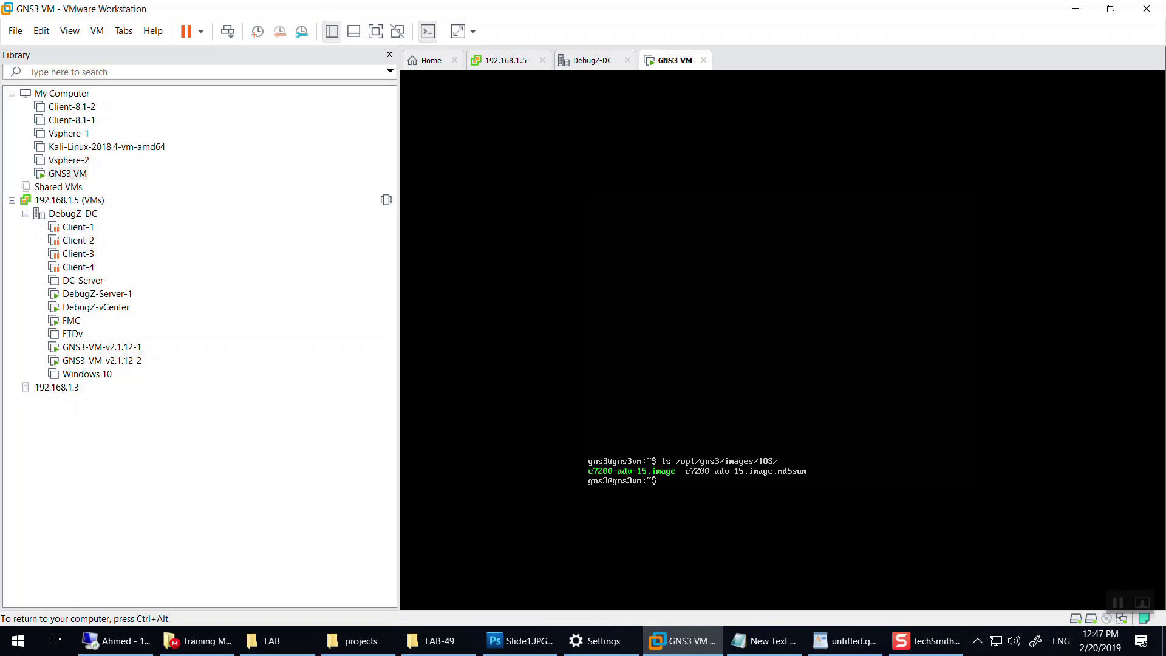
key(ctrl+alt)
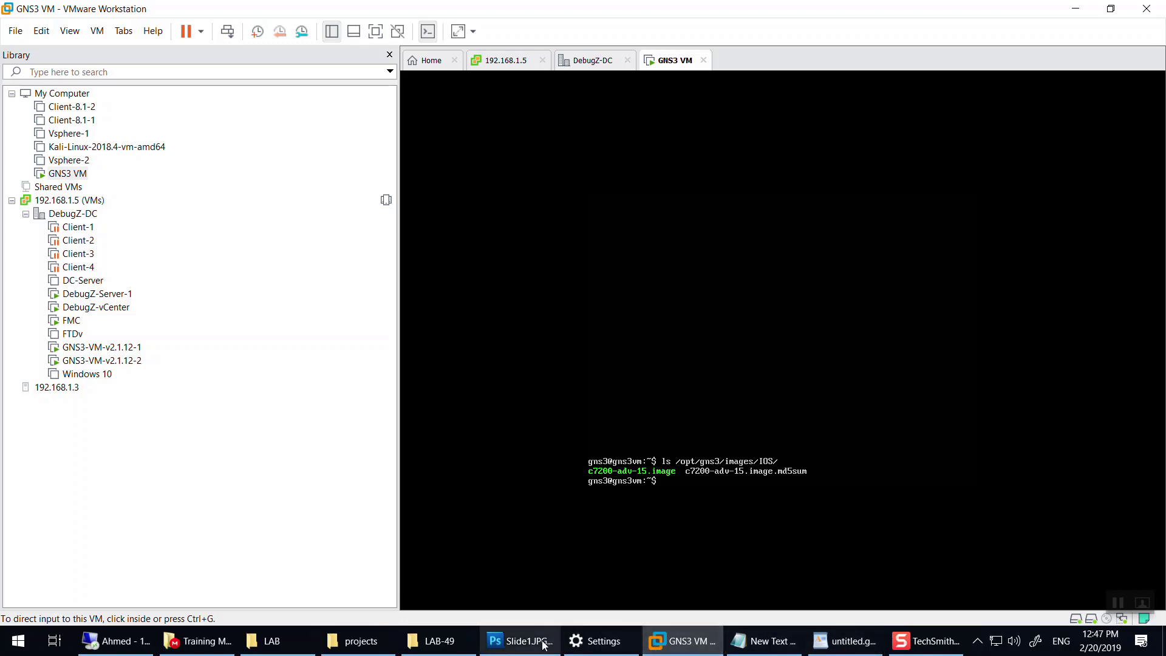
Step: Open LAB-49.gns3 from the LAB-49 folder for editing in WordPad and find the text c7200
click(457, 649)
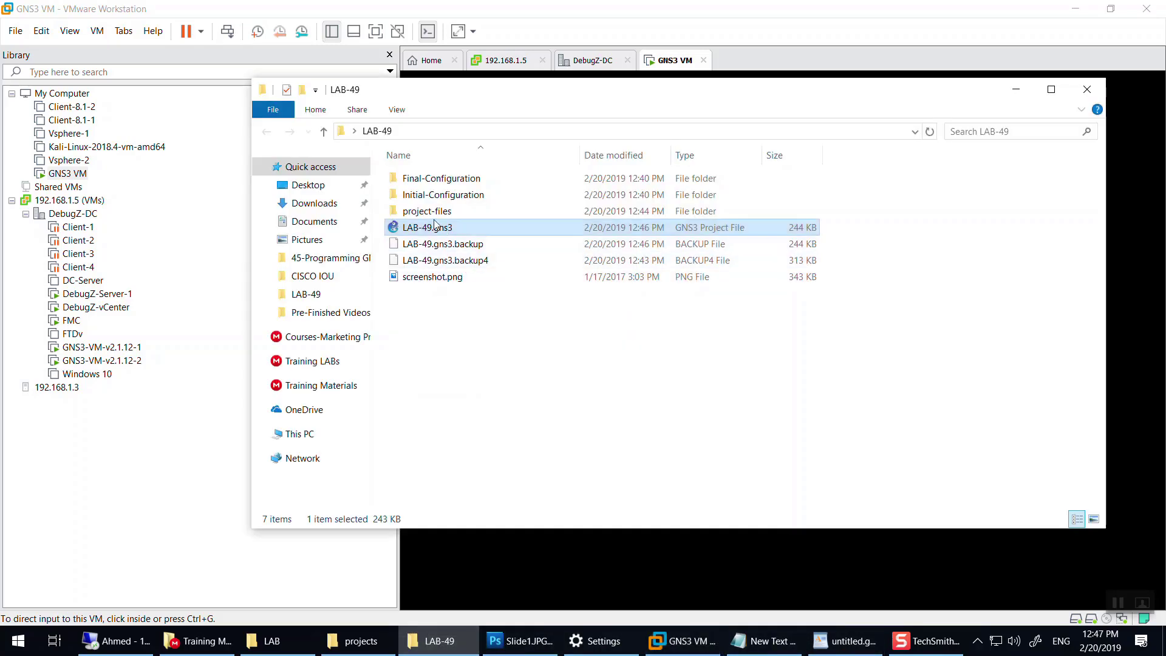
right_click(435, 227)
click(279, 183)
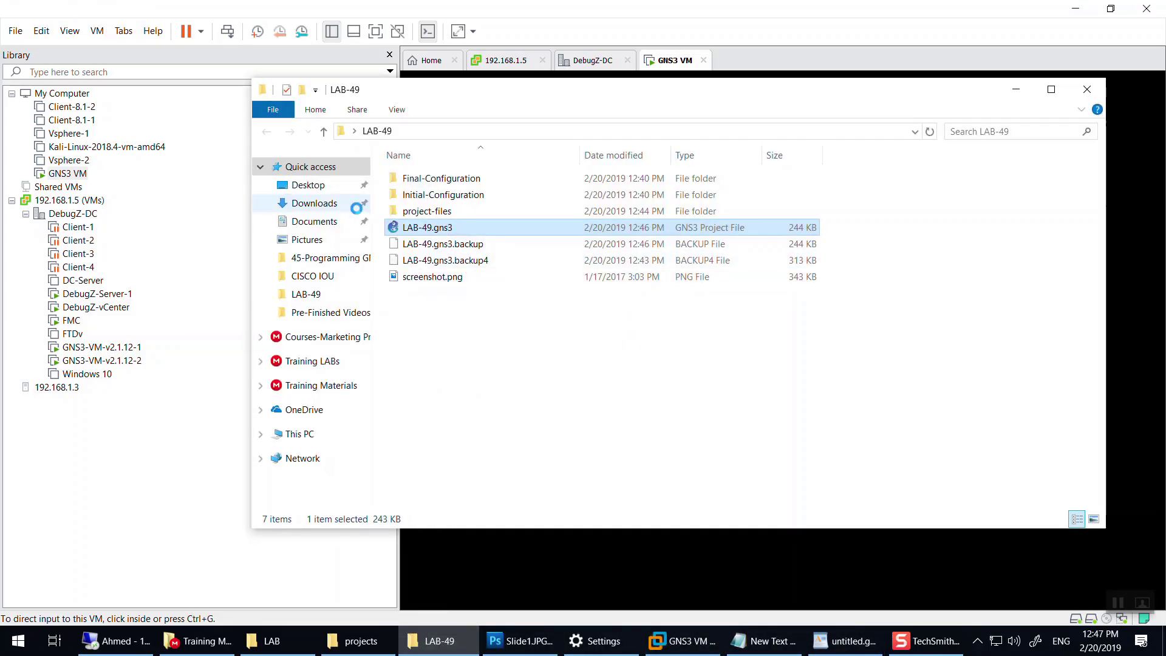
click(501, 52)
text(c)
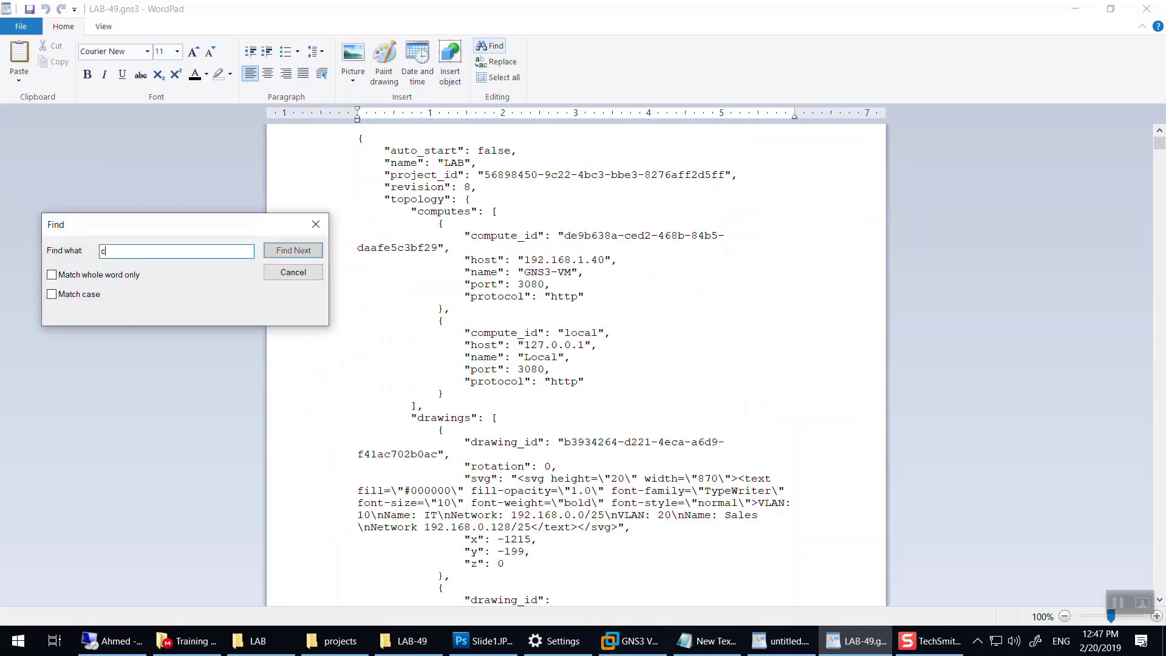
text(7200)
key(Return)
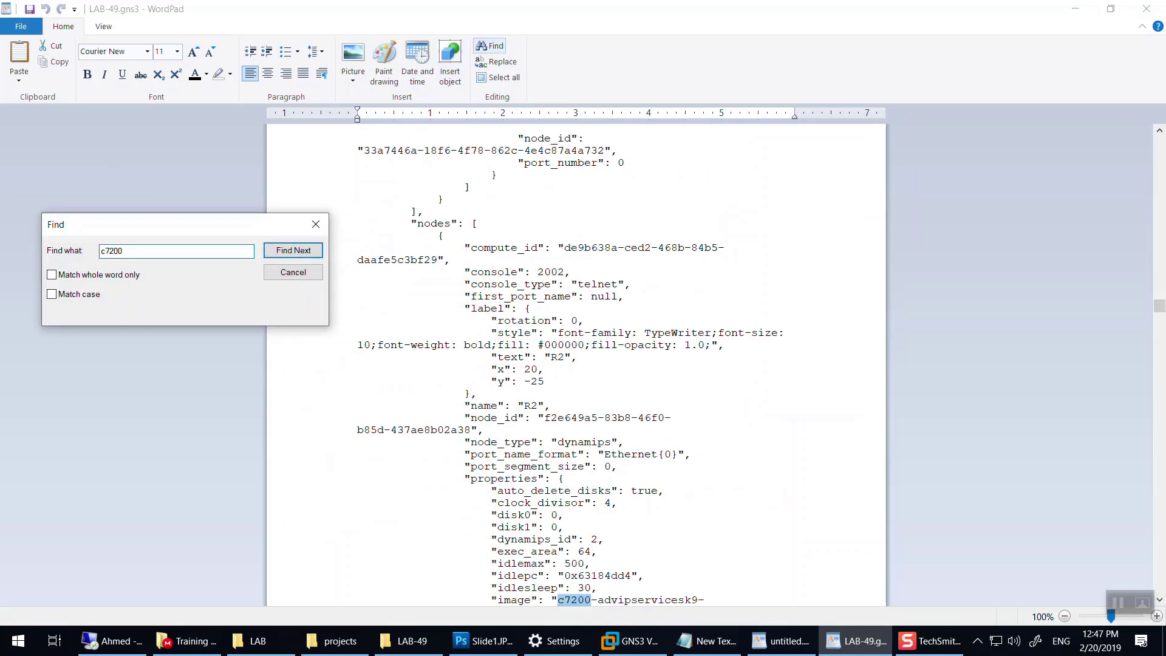
Step: Copy the image file name c7200-advipservicesk9-mz.152-4.S5.image from the R2 node's properties
scroll(552, 496, down, 2)
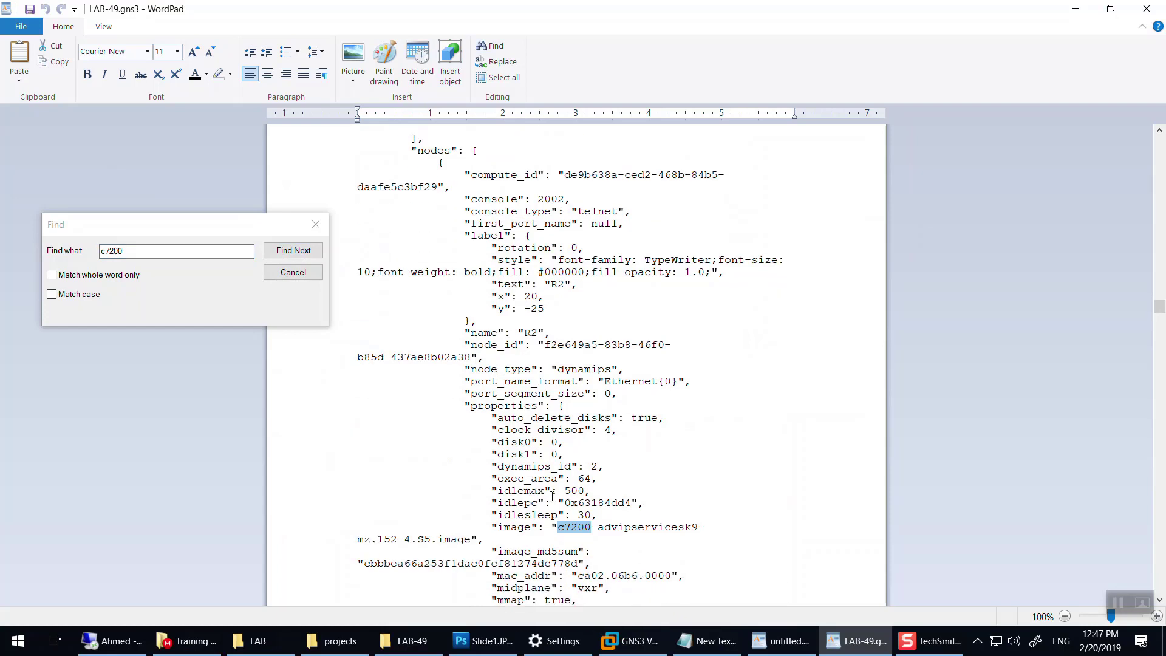
drag(471, 540, 559, 527)
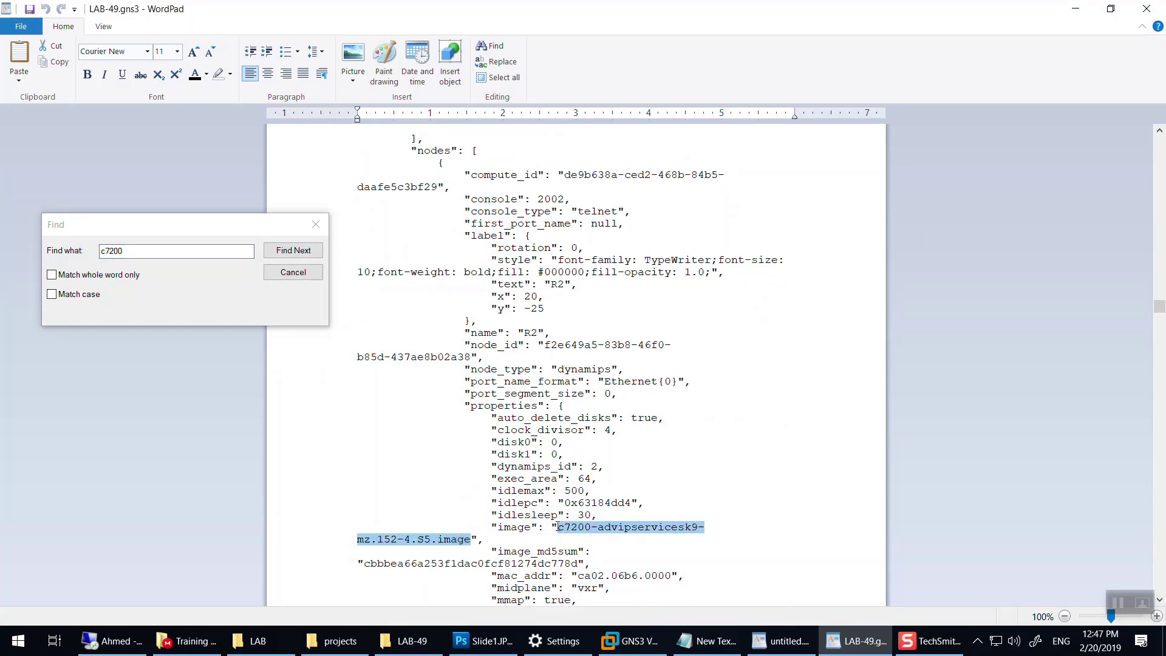
right_click(440, 542)
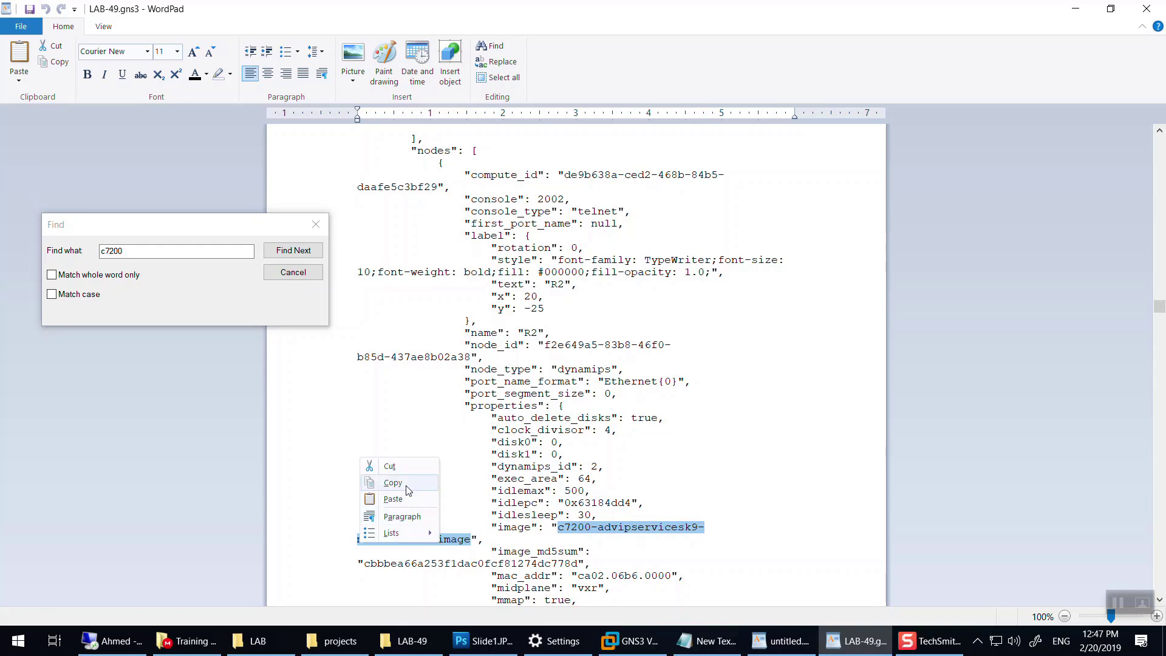
click(394, 482)
Step: Start a text replacement in LAB-49.gns3 with the copied image file name as the text to find
drag(1159, 308, 1160, 141)
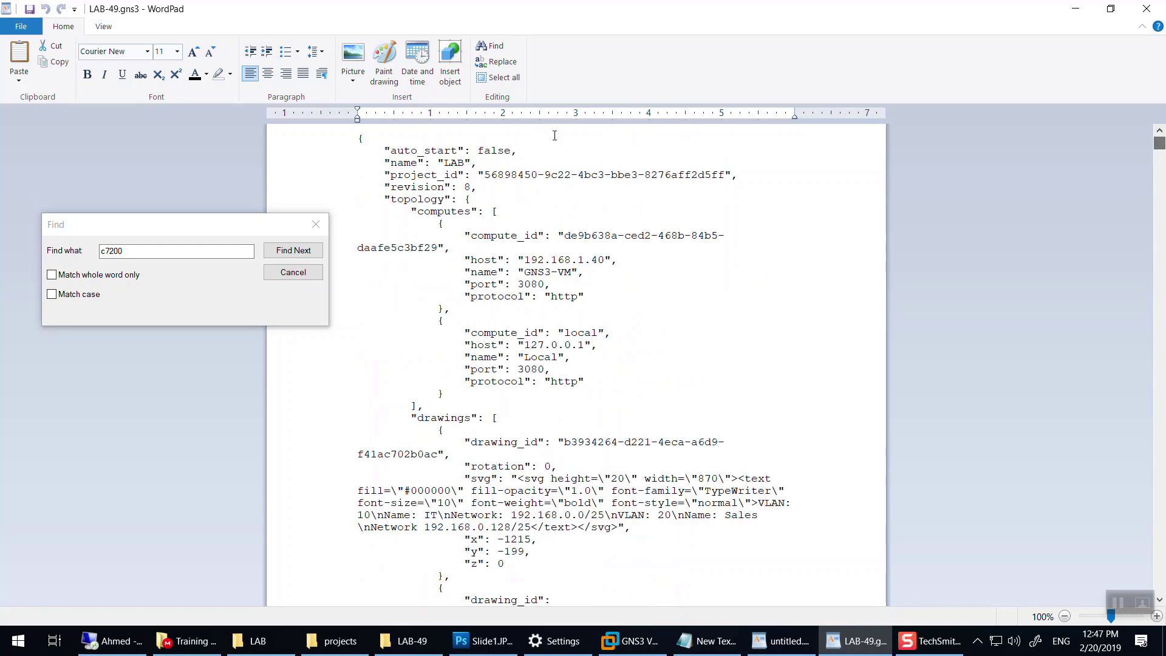
click(316, 224)
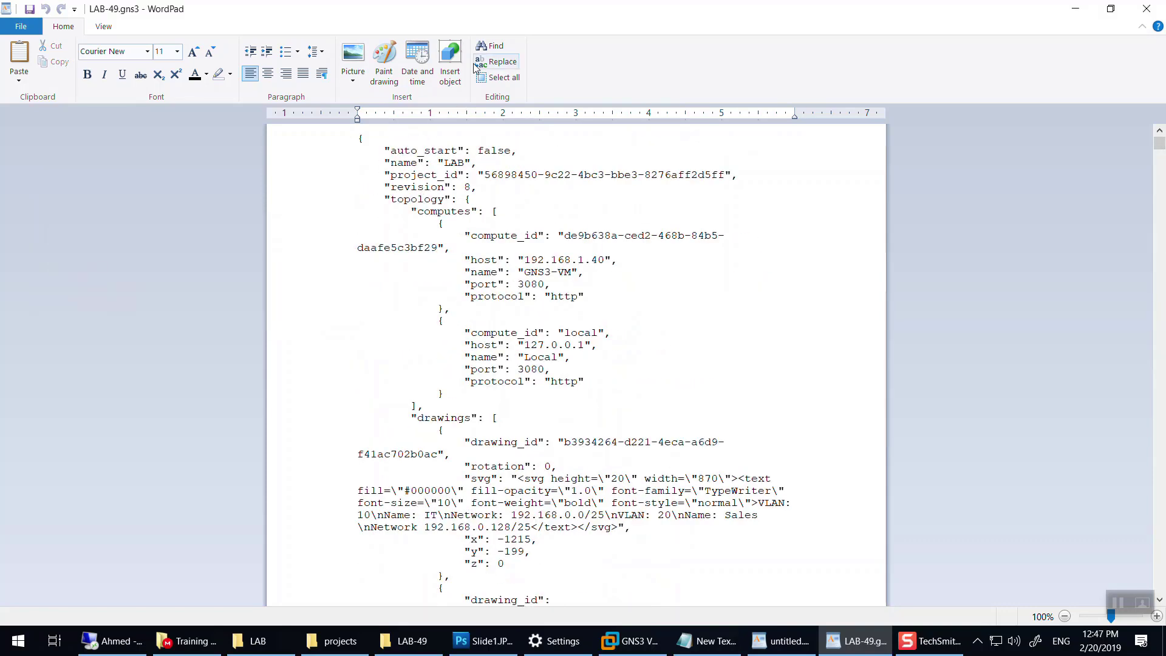
click(496, 61)
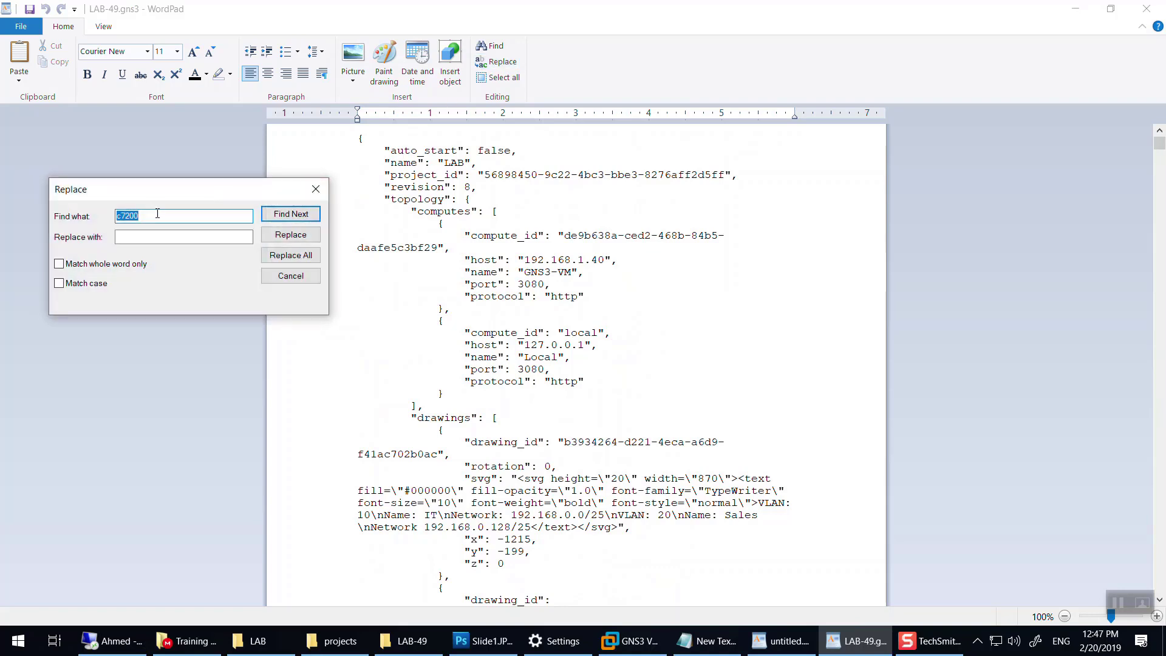
key(ctrl+v)
drag(248, 216, 55, 220)
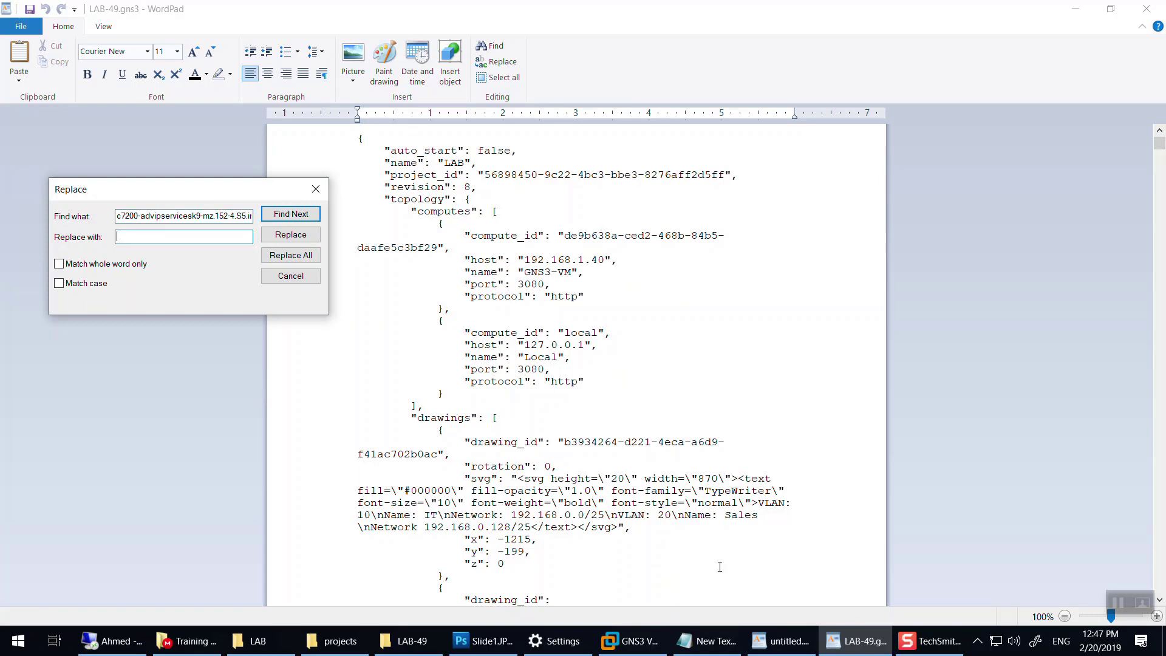
click(610, 642)
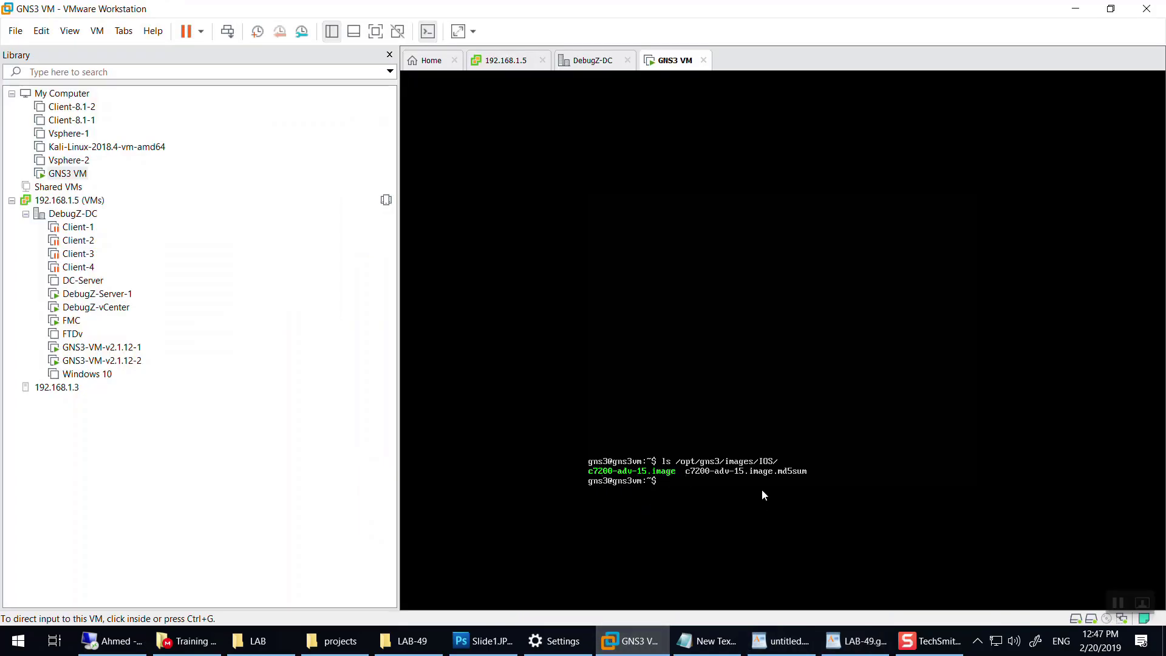
click(745, 485)
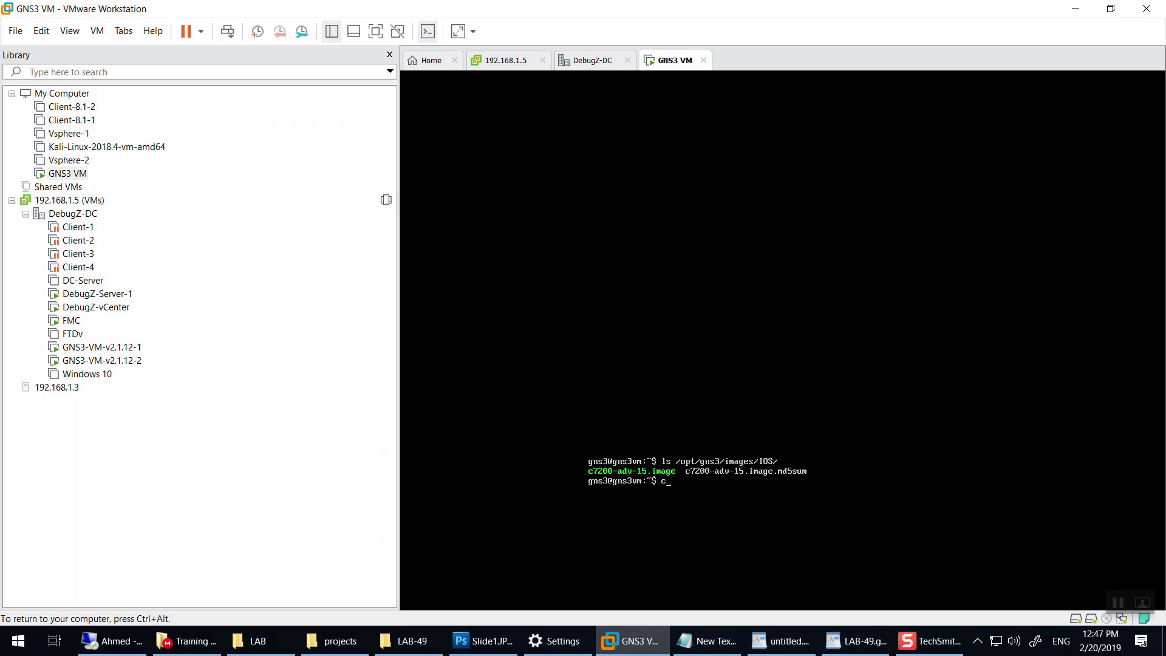
key(Right)
key(BackSpace)
key(BackSpace)
key(BackSpace)
key(ctrl+alt)
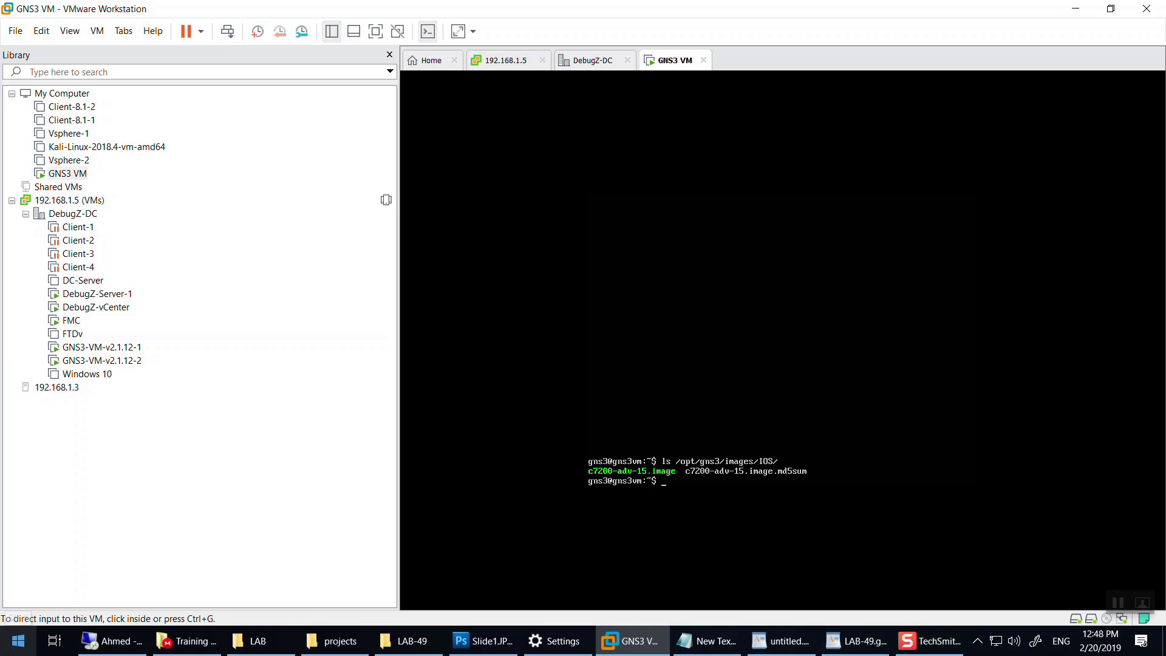
Step: Copy the file name c7200-adv-15.image as text, using the Windows Run box as a scratch field
key(super+r)
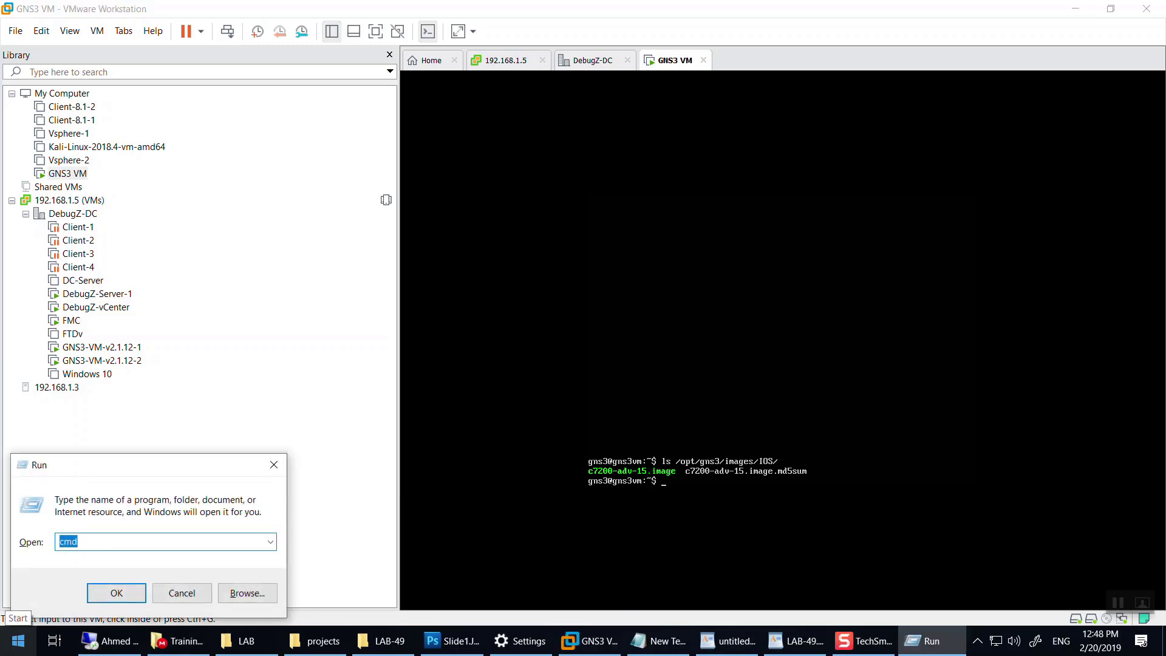
text(c7200-adv)
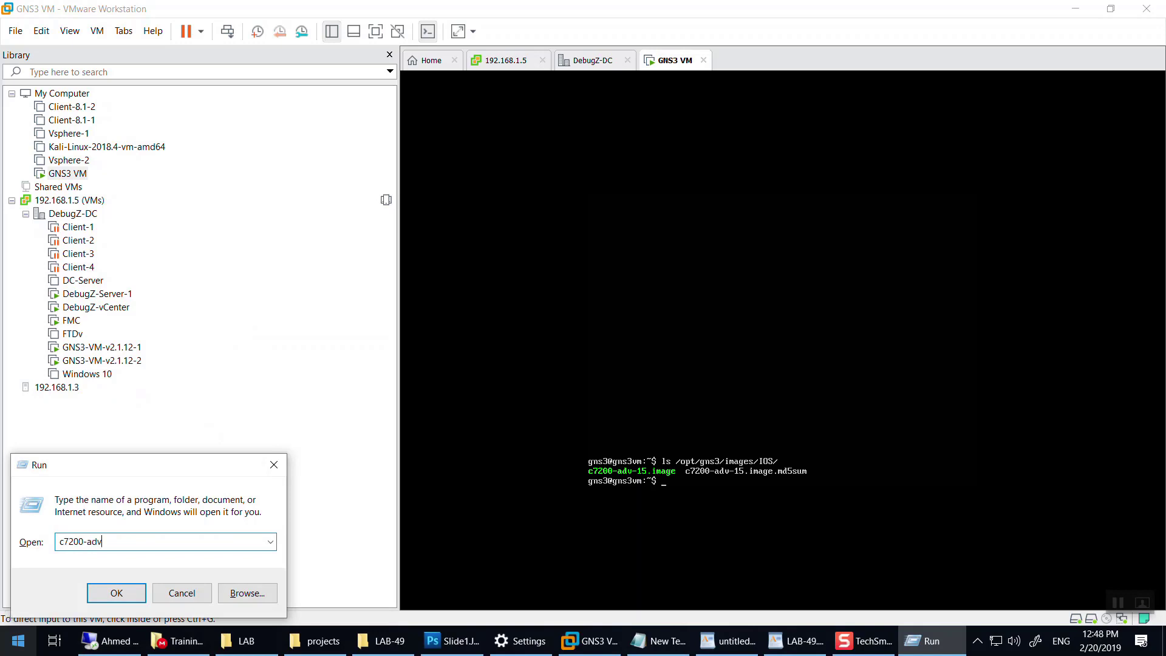
text(-15.im)
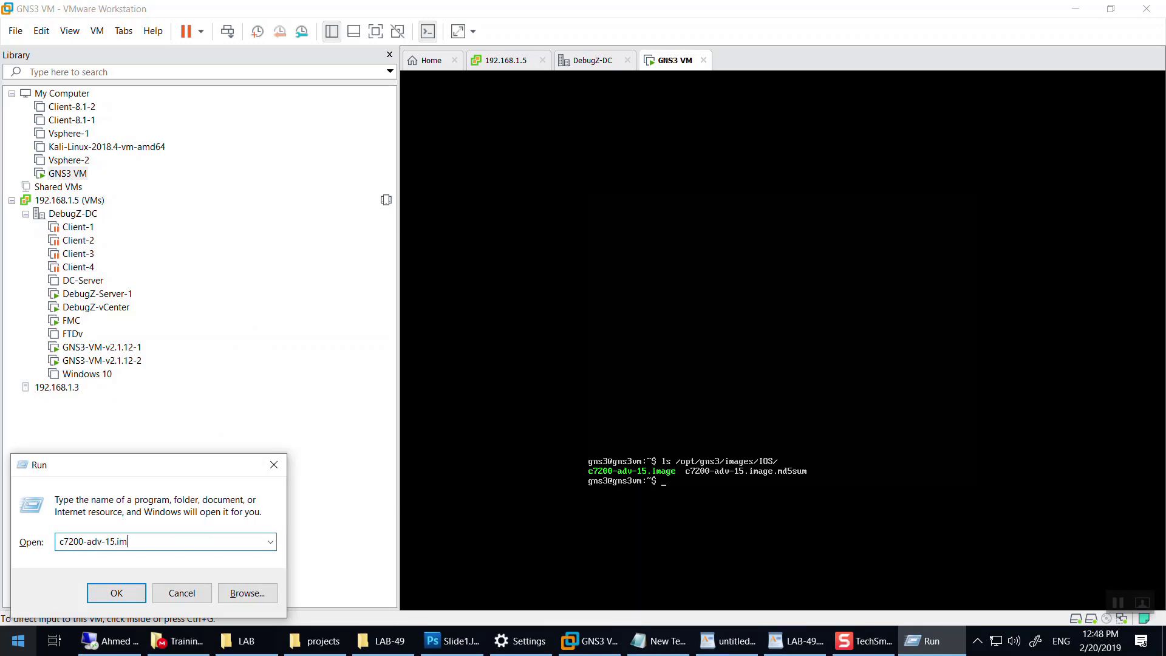
text(age)
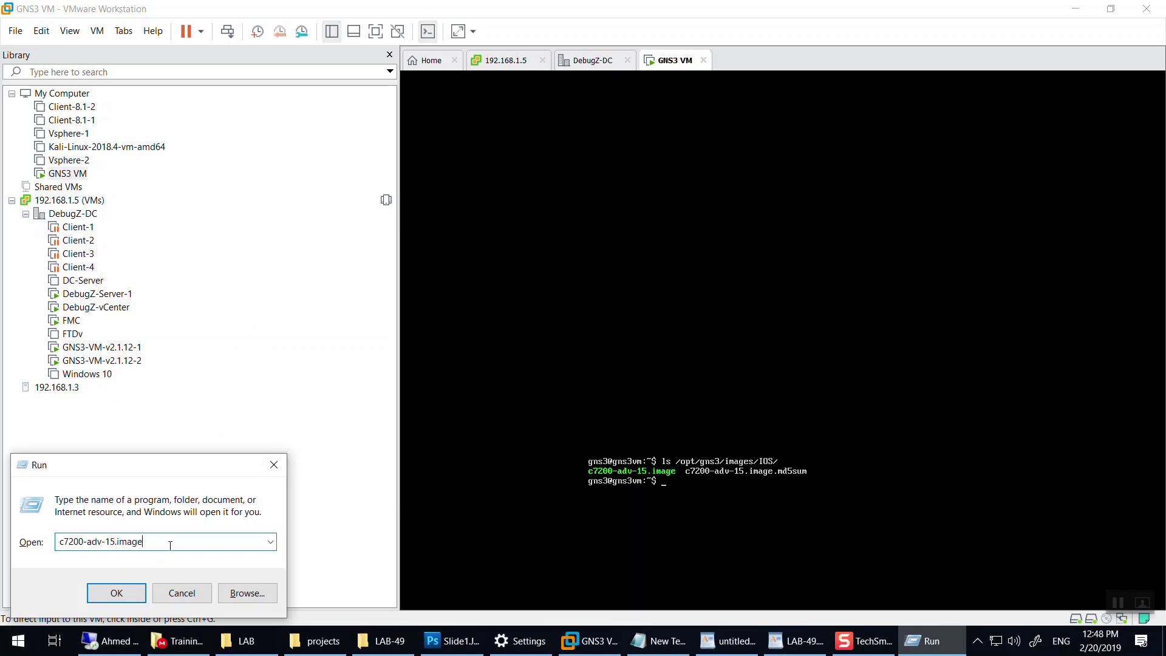
drag(148, 541, 11, 534)
right_click(100, 550)
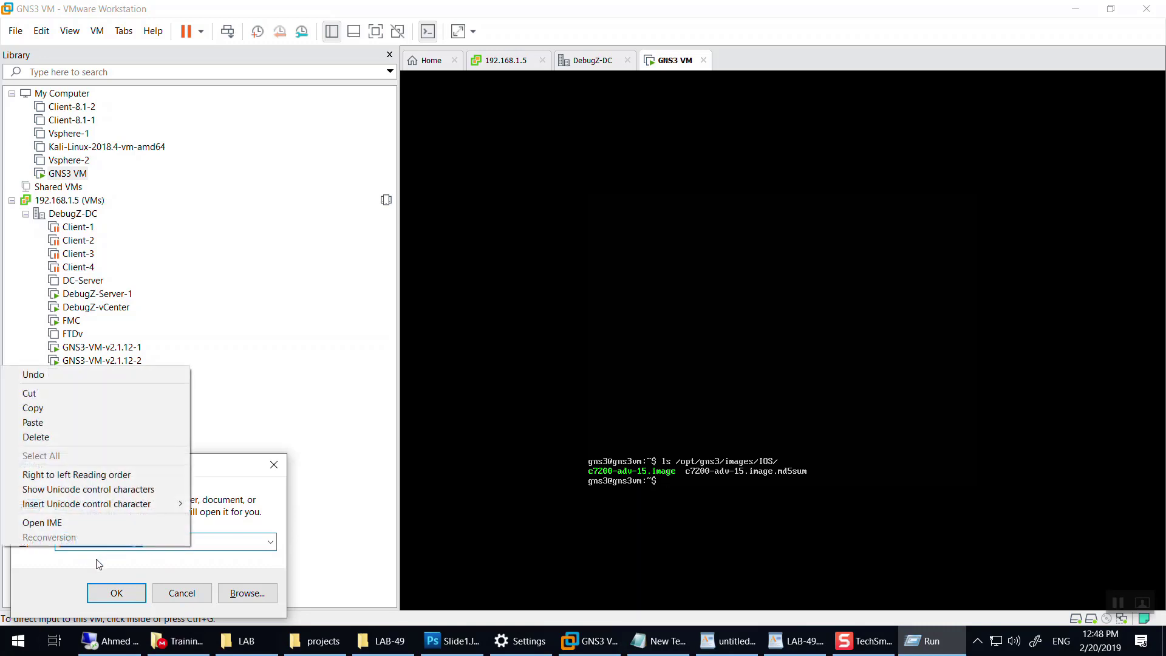
click(71, 411)
key(Escape)
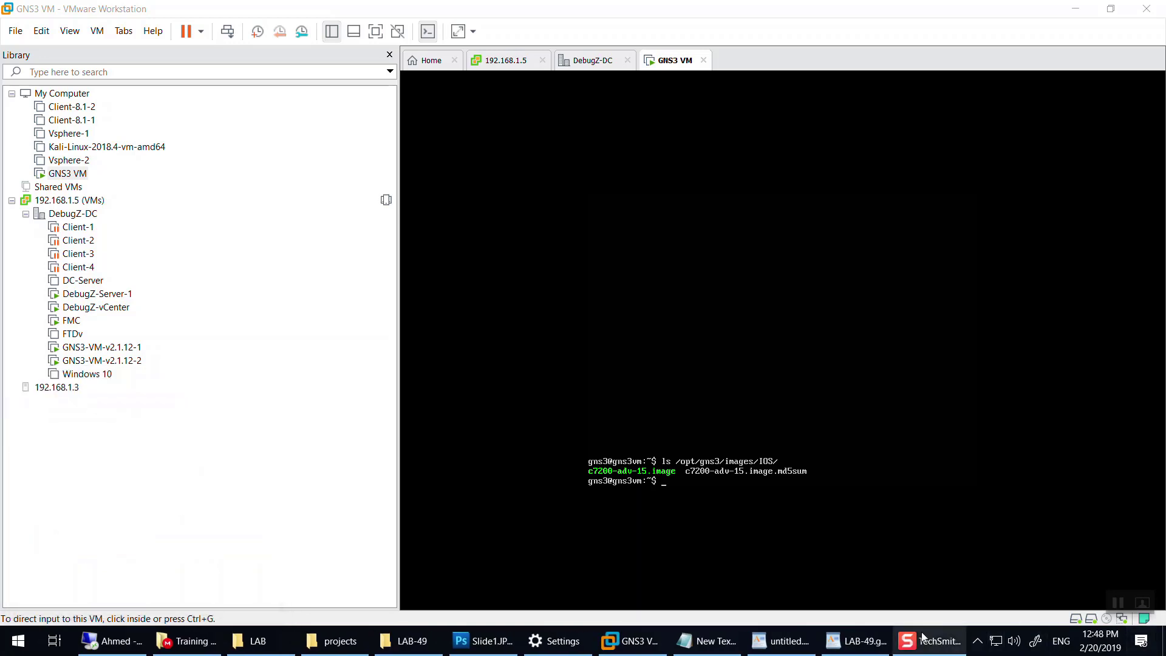
Step: Replace all occurrences of c7200-advipservicesk9-mz.152-4.S5.image with c7200-adv-15.image in LAB-49.gns3 in WordPad
click(855, 641)
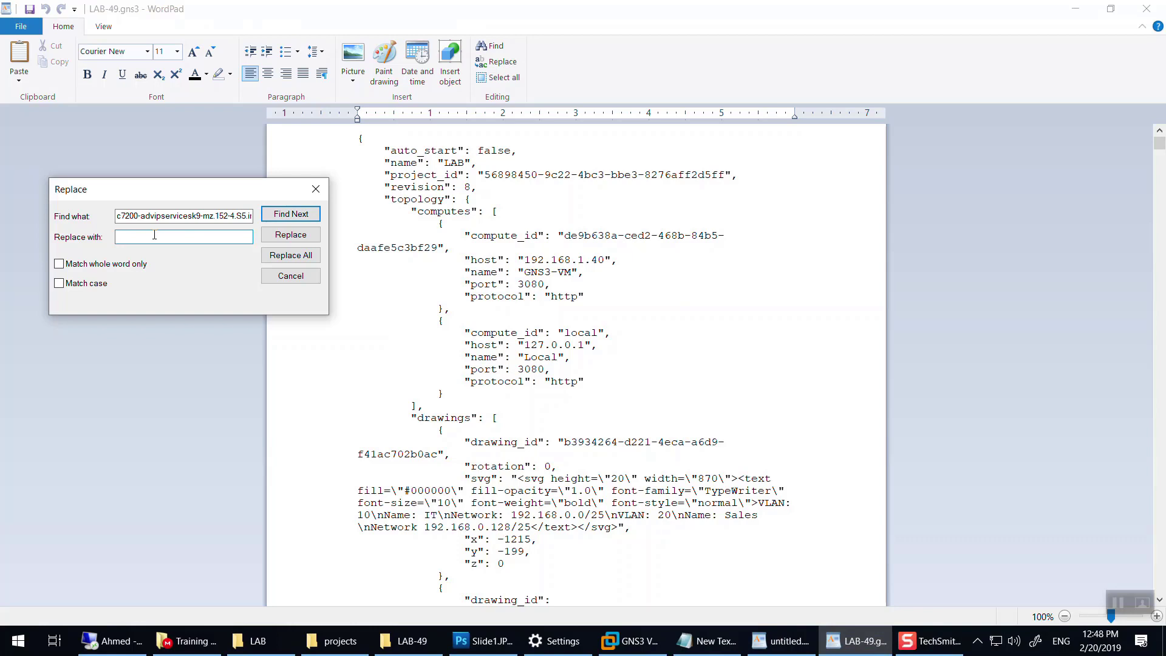
key(ctrl+v)
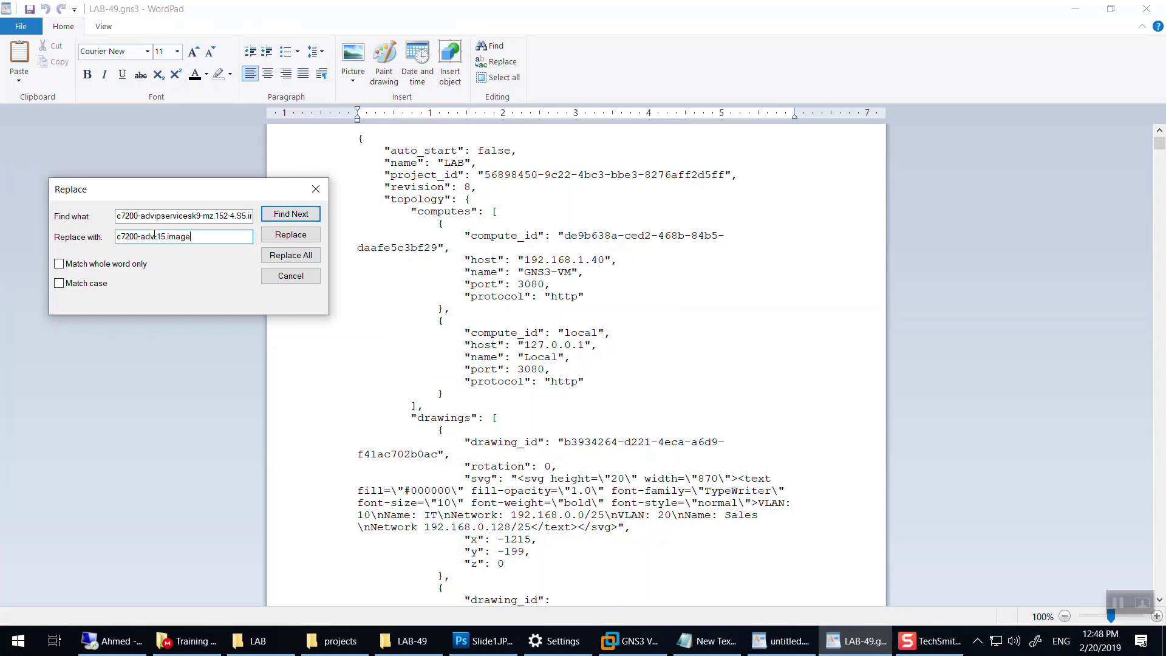
click(290, 260)
click(287, 284)
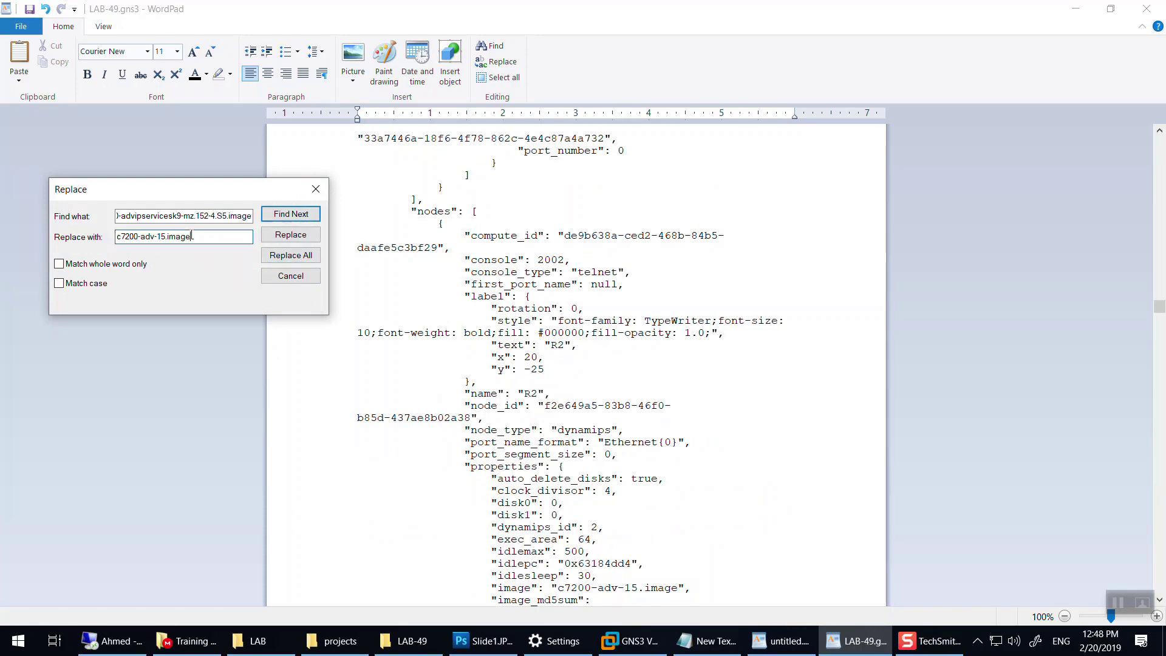
double_click(223, 235)
click(322, 190)
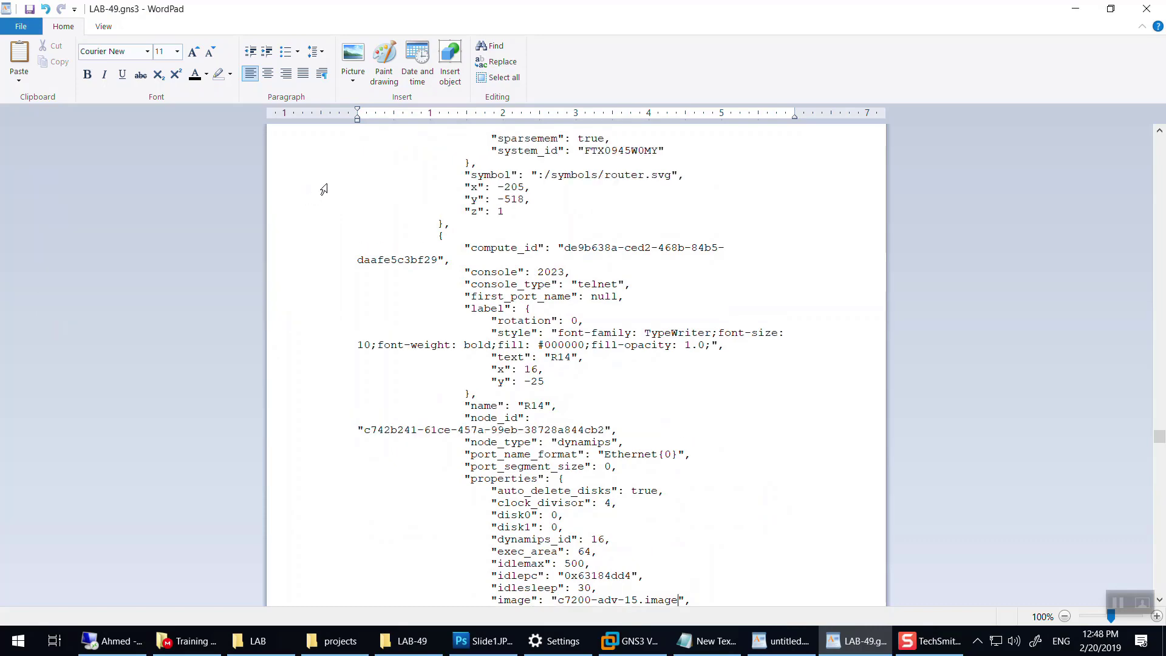
Step: Save and close LAB-49.gns3, and try to open the project from the LAB-49 folder in GNS3
click(1147, 8)
click(538, 340)
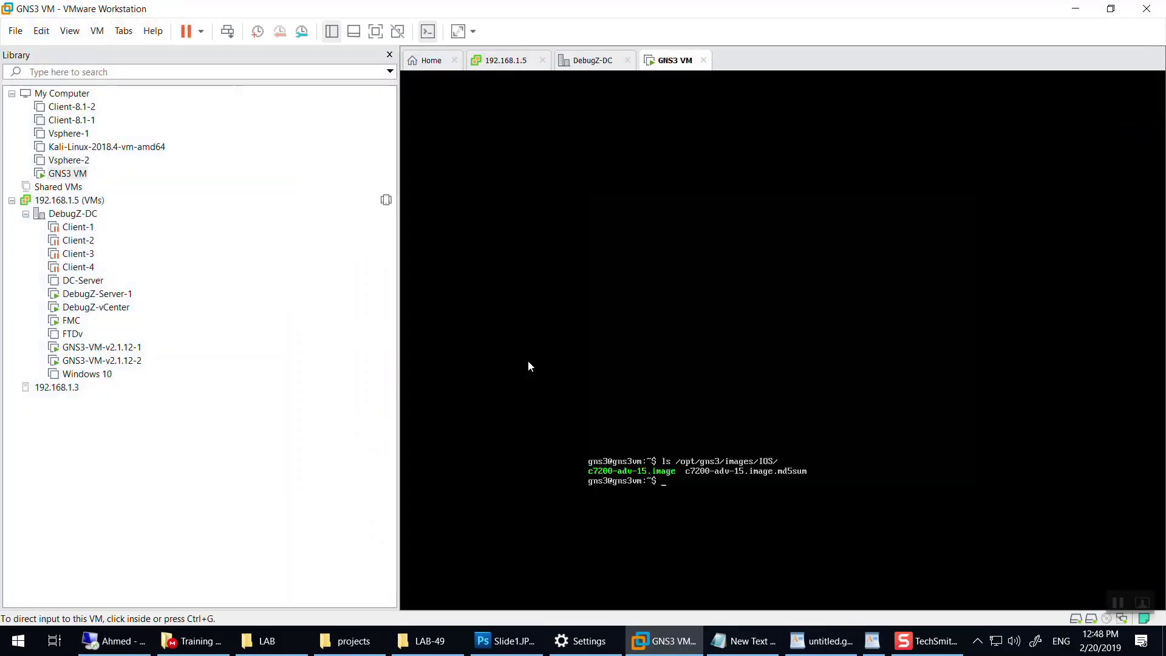
click(427, 638)
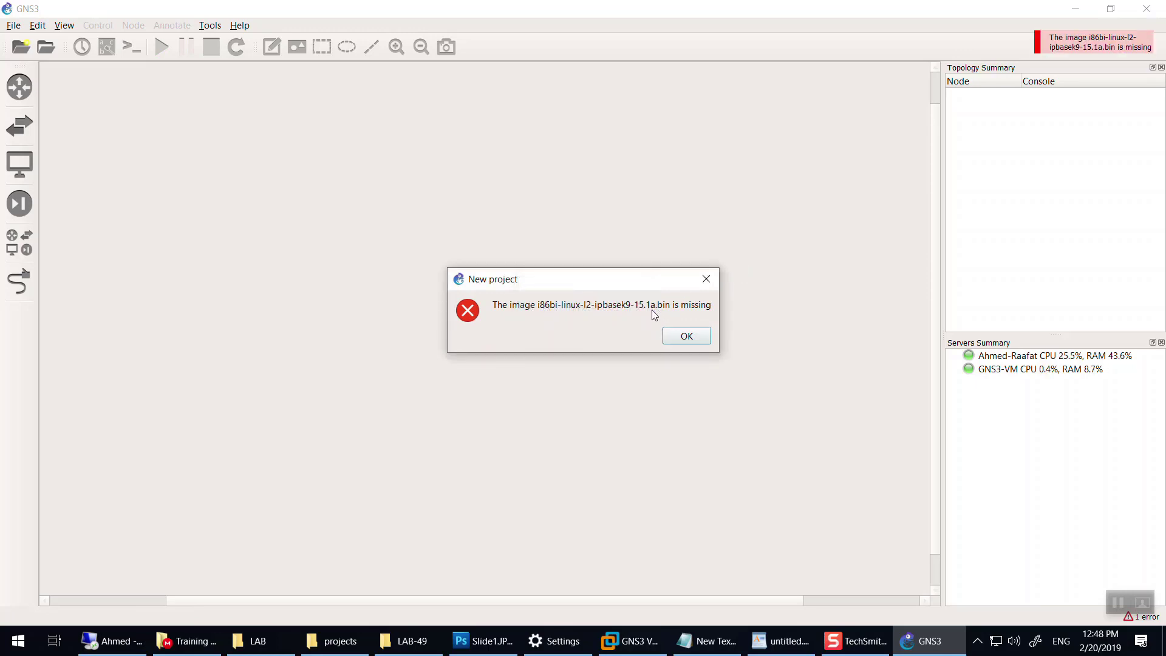
click(705, 282)
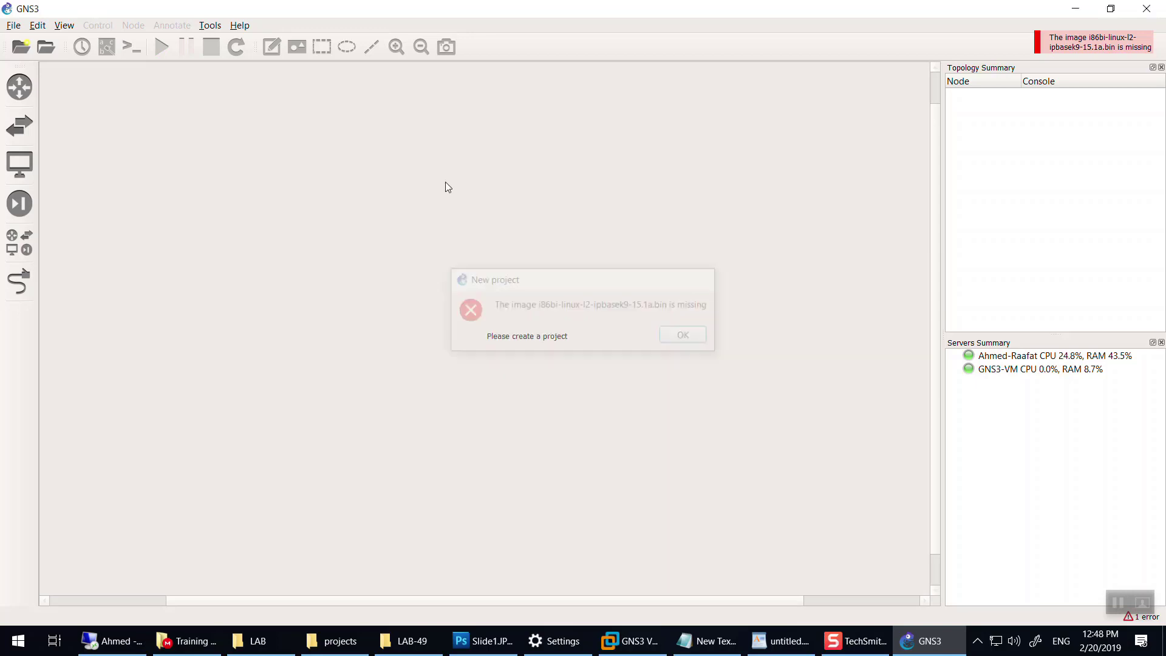
Step: Open the configuration of the Switch-1 IOU device template in the GNS3 preferences
click(37, 28)
click(61, 94)
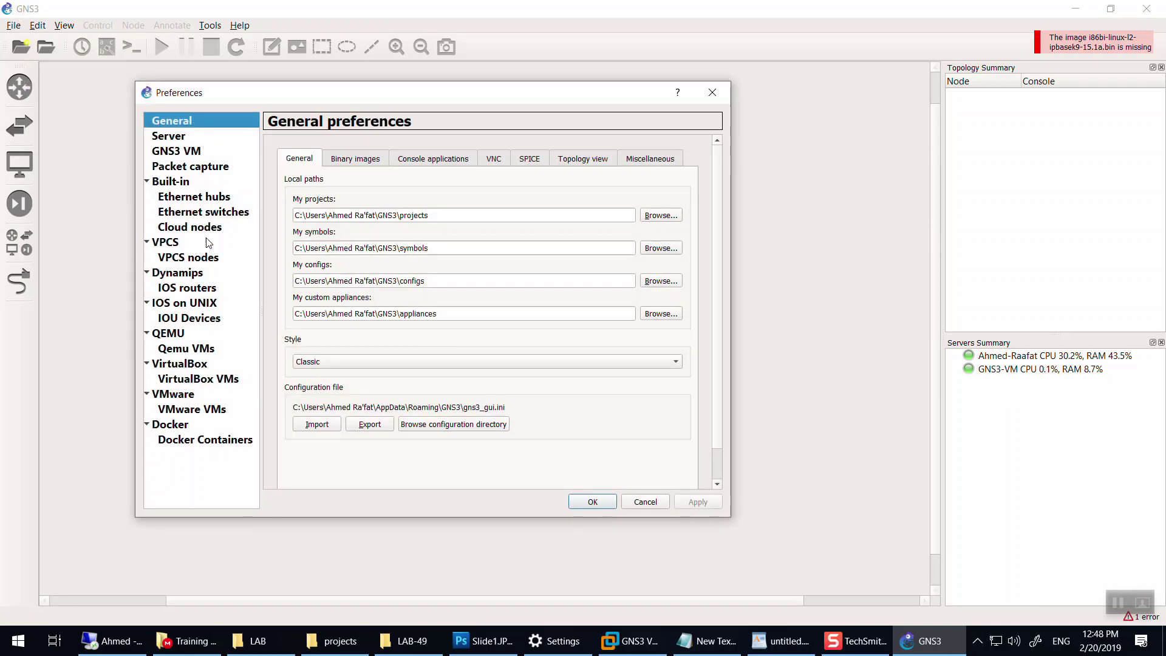
click(190, 316)
scroll(346, 272, down, 2)
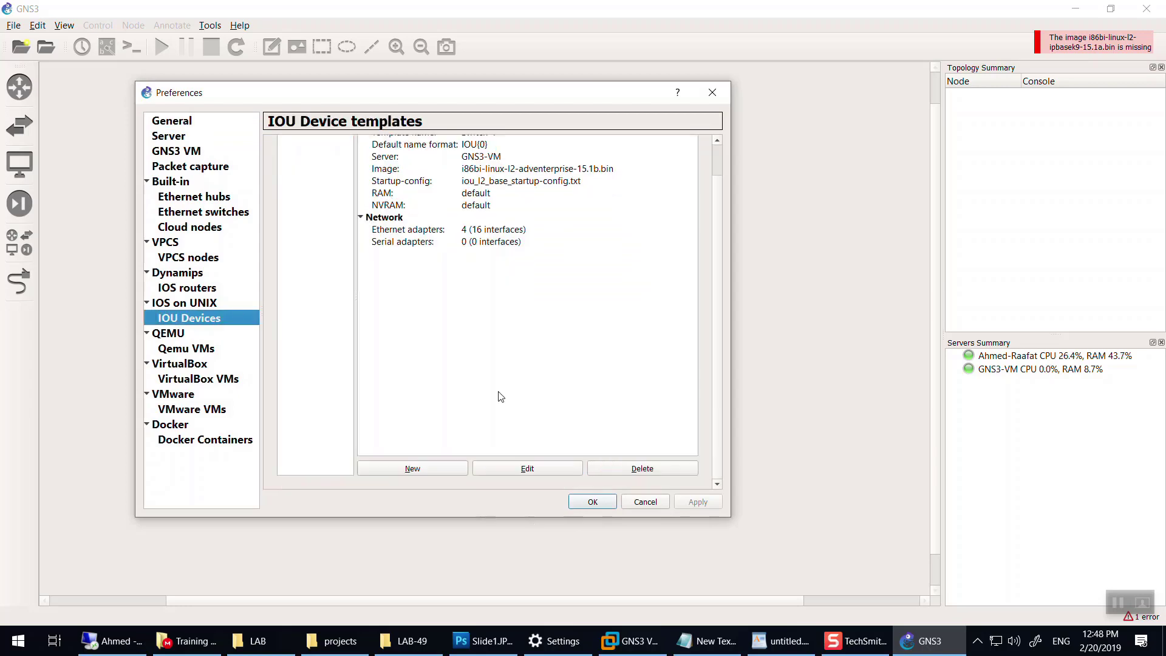
click(412, 468)
click(576, 419)
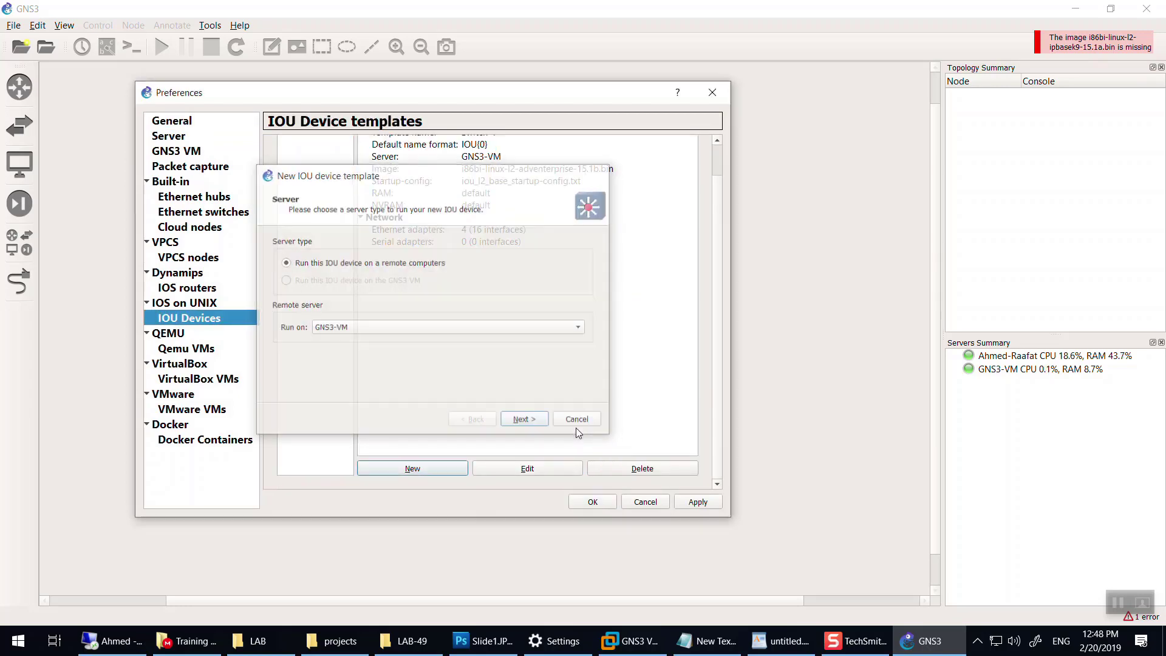
scroll(504, 334, down, 2)
click(535, 468)
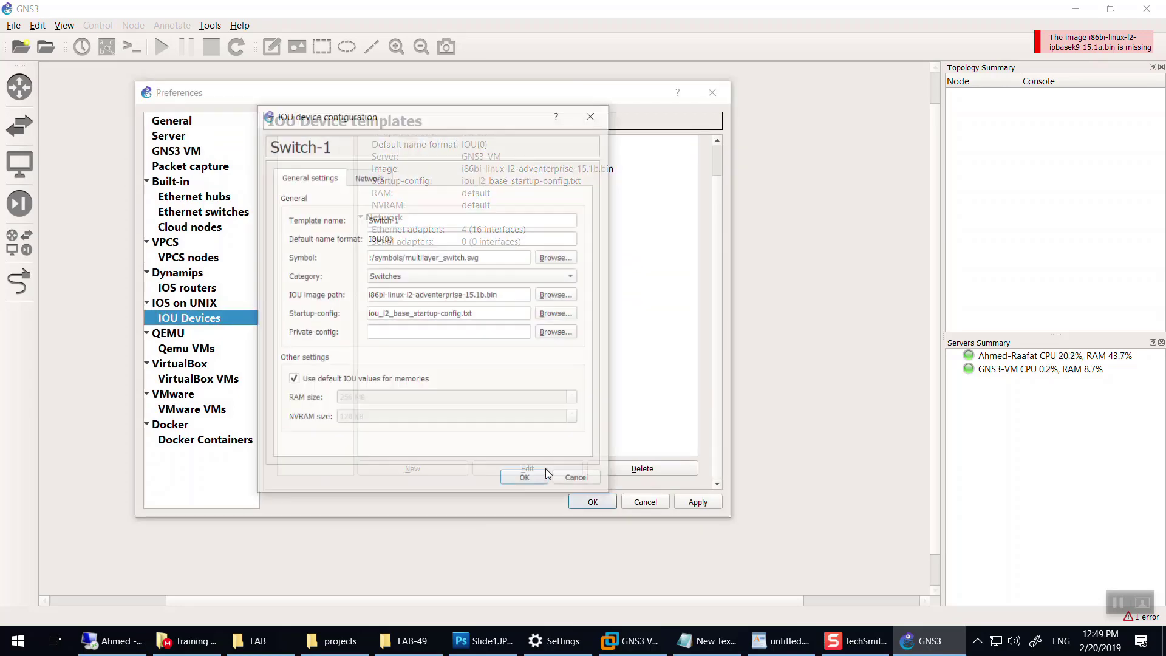
Step: Set Switch-1's IOU image to i86bi-linux-l2-adventerprisek9-15.1a.bin from D:\Tools\CISCO IOU, upload it and apply the preferences
click(558, 296)
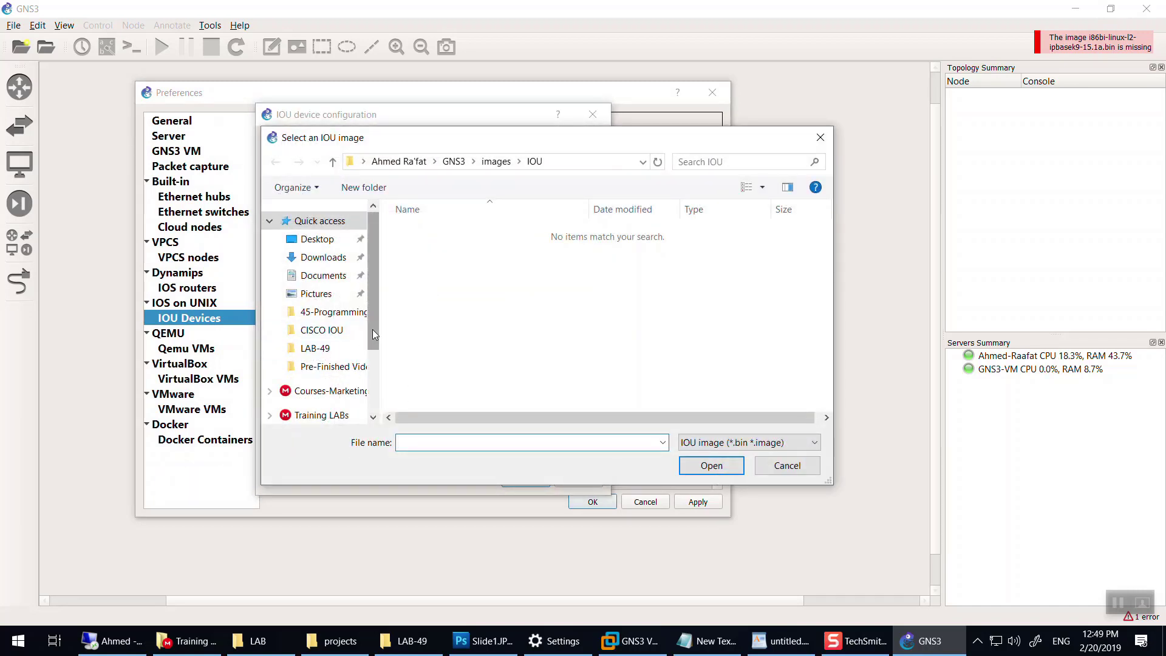
scroll(363, 381, down, 3)
click(343, 379)
click(343, 404)
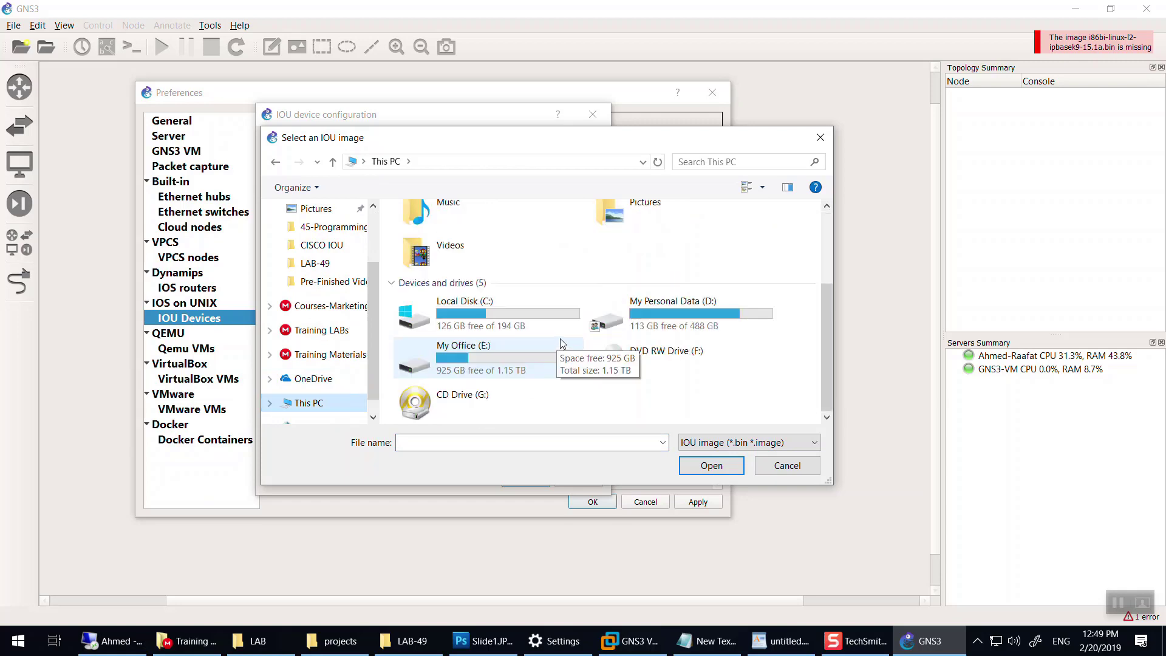
double_click(672, 323)
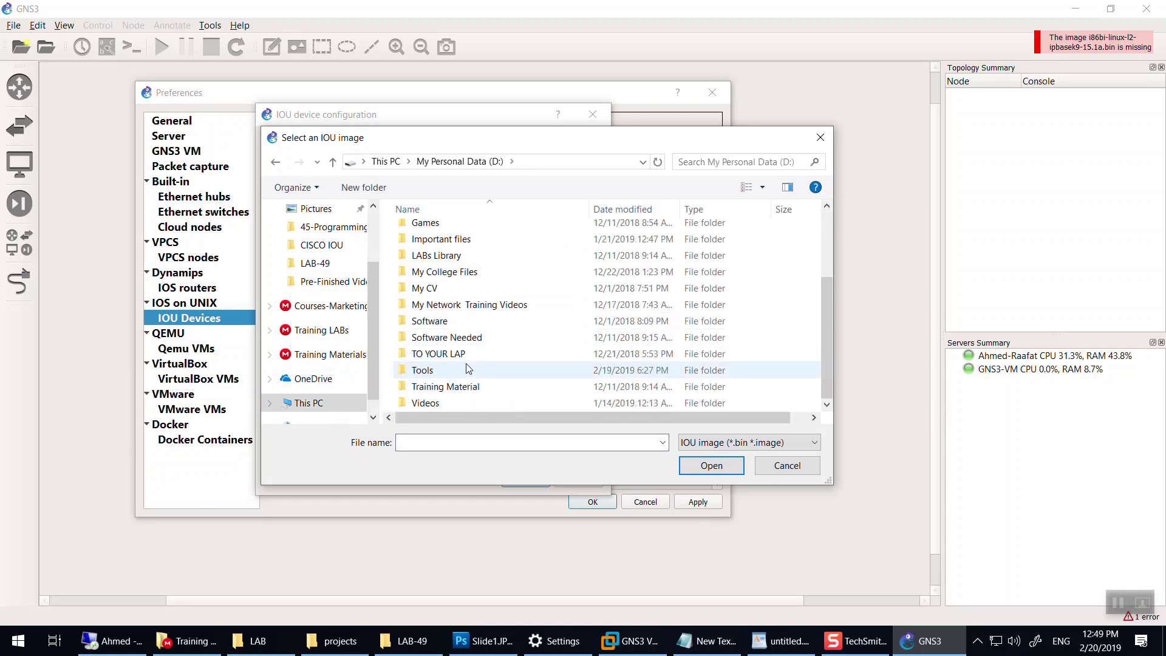
double_click(429, 371)
double_click(432, 314)
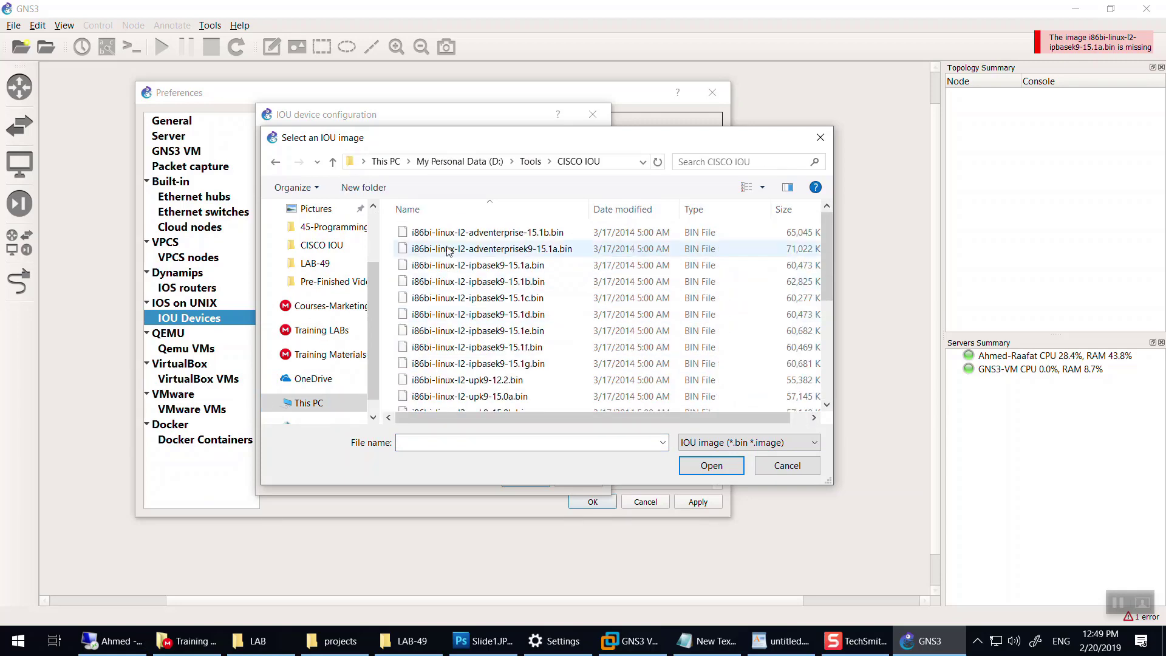
double_click(465, 249)
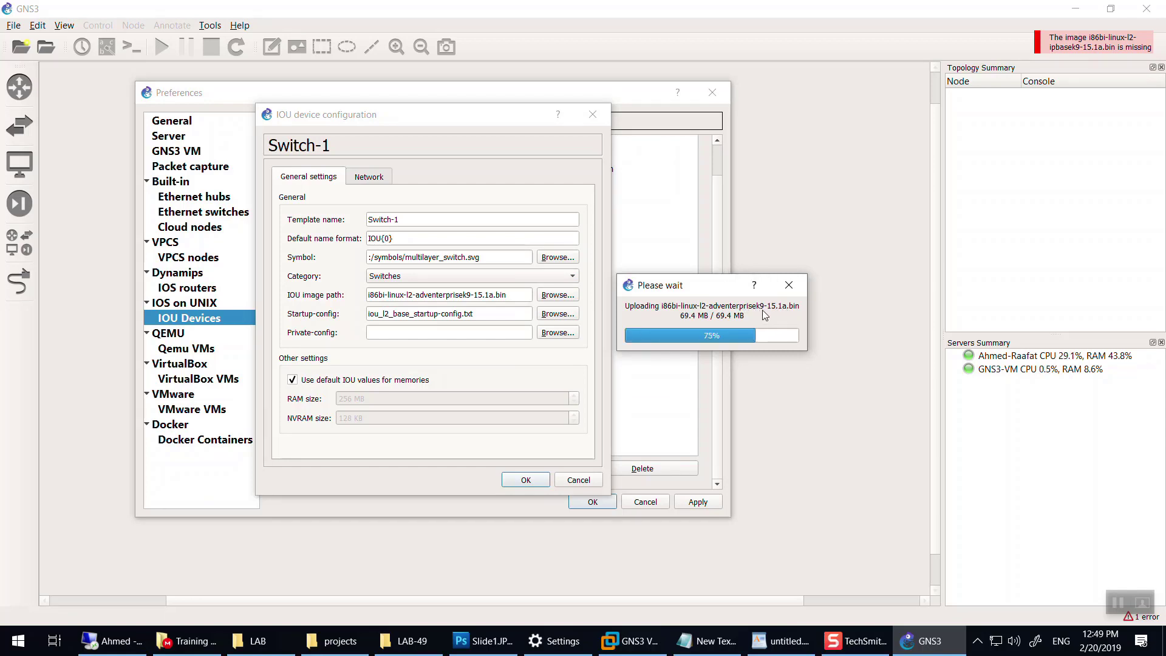
click(521, 481)
click(699, 501)
click(593, 502)
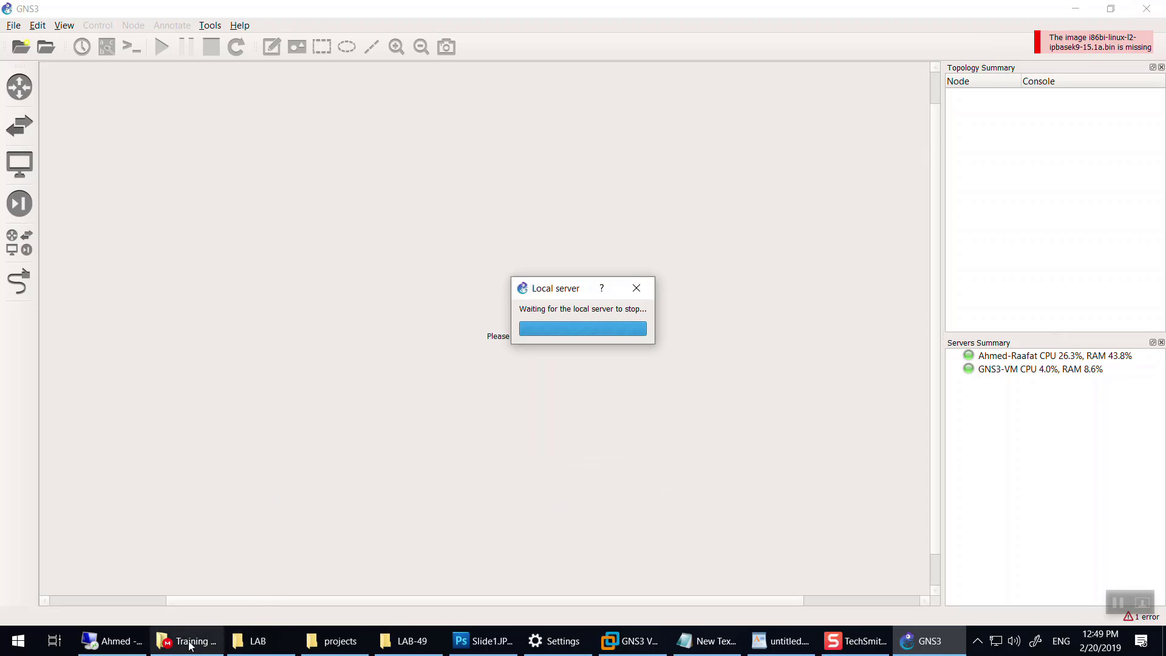
Step: Try to open the LAB-49 project in GNS3 again
mouse_move(190, 645)
click(81, 582)
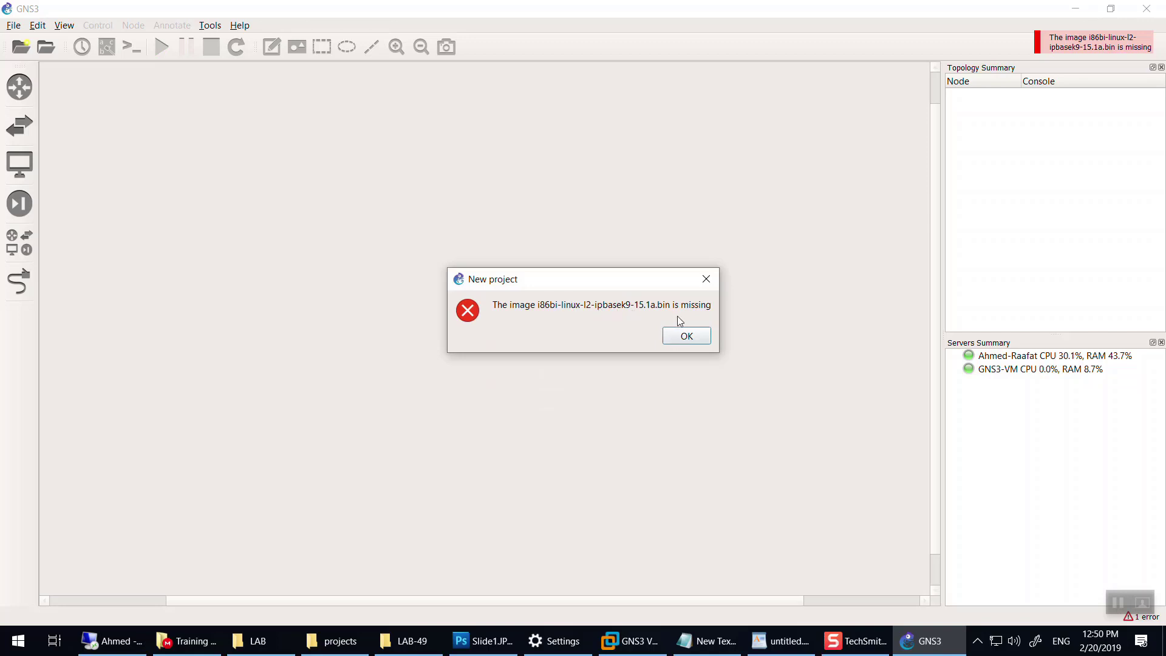
click(704, 338)
Step: Reopen the Switch-1 IOU device template's configuration in the GNS3 preferences
click(39, 25)
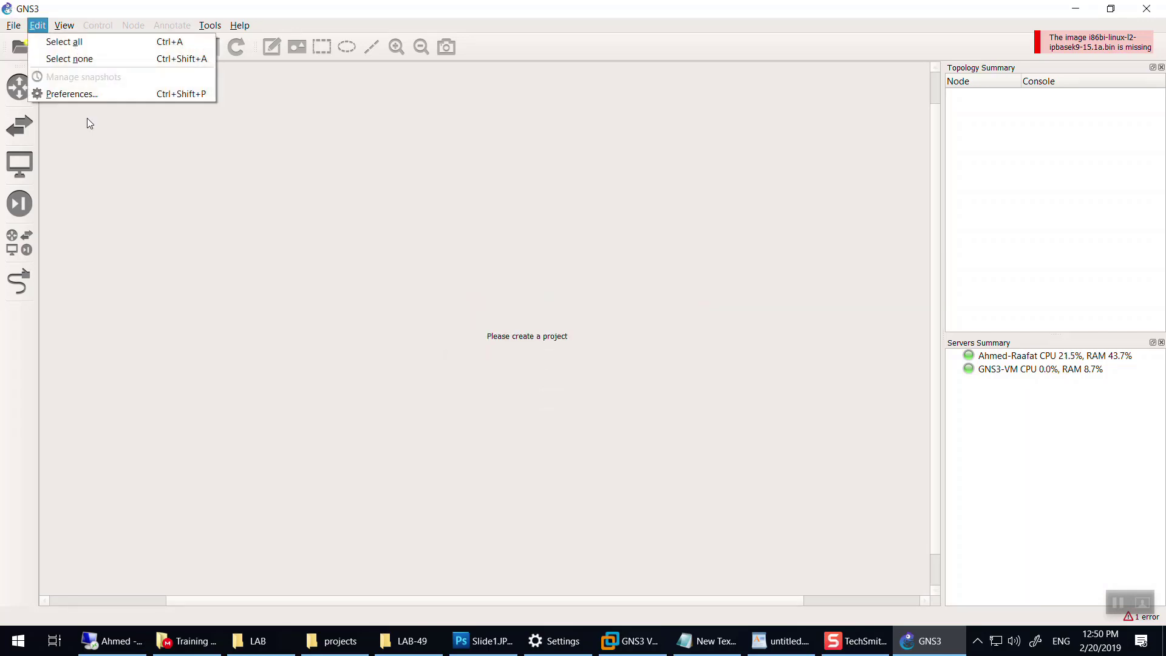
click(87, 94)
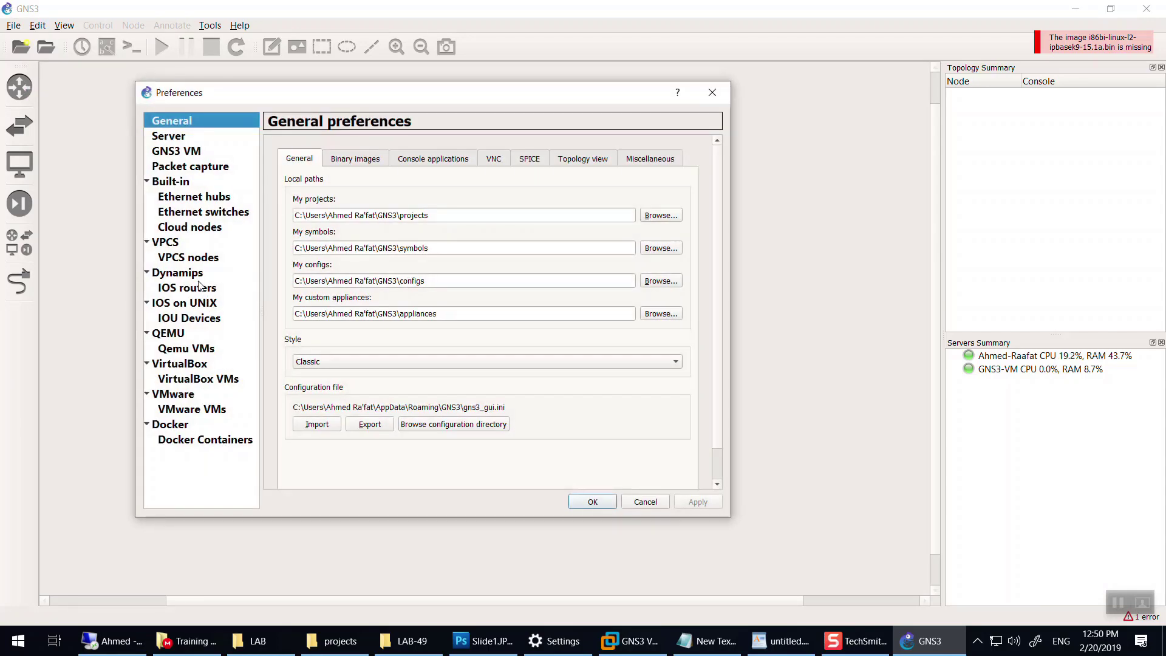
click(228, 316)
click(554, 465)
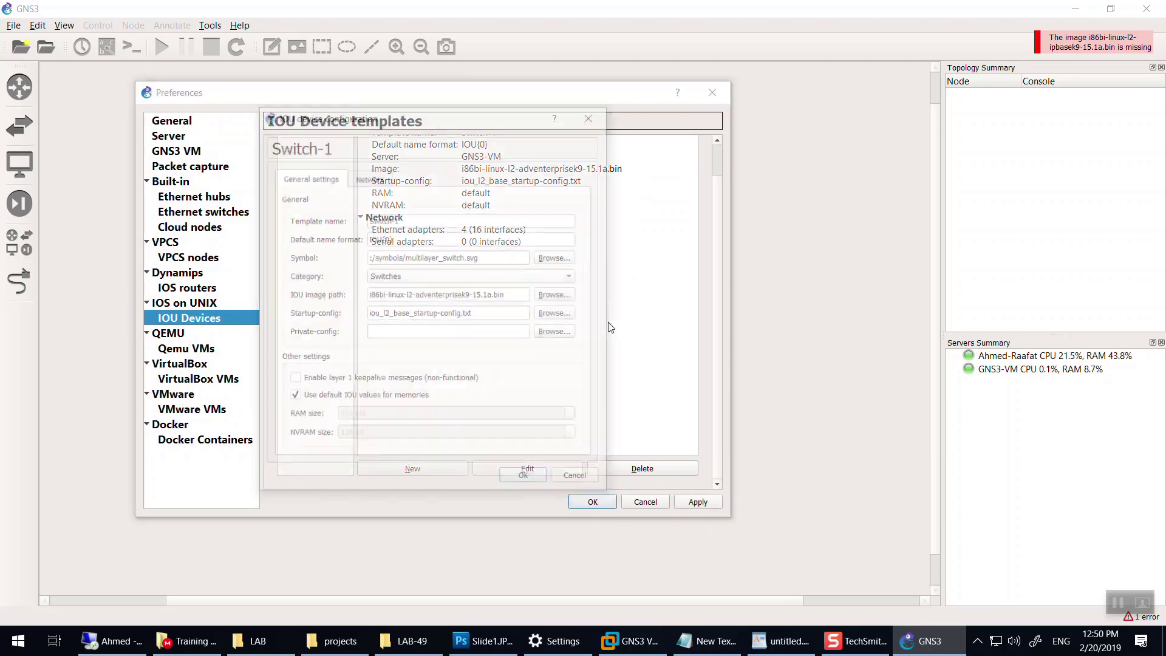
Step: Change Switch-1's IOU image to i86bi-linux-l2-ipbasek9-15.1a.bin from D:\Tools\CISCO IOU, upload it and apply the change
click(554, 294)
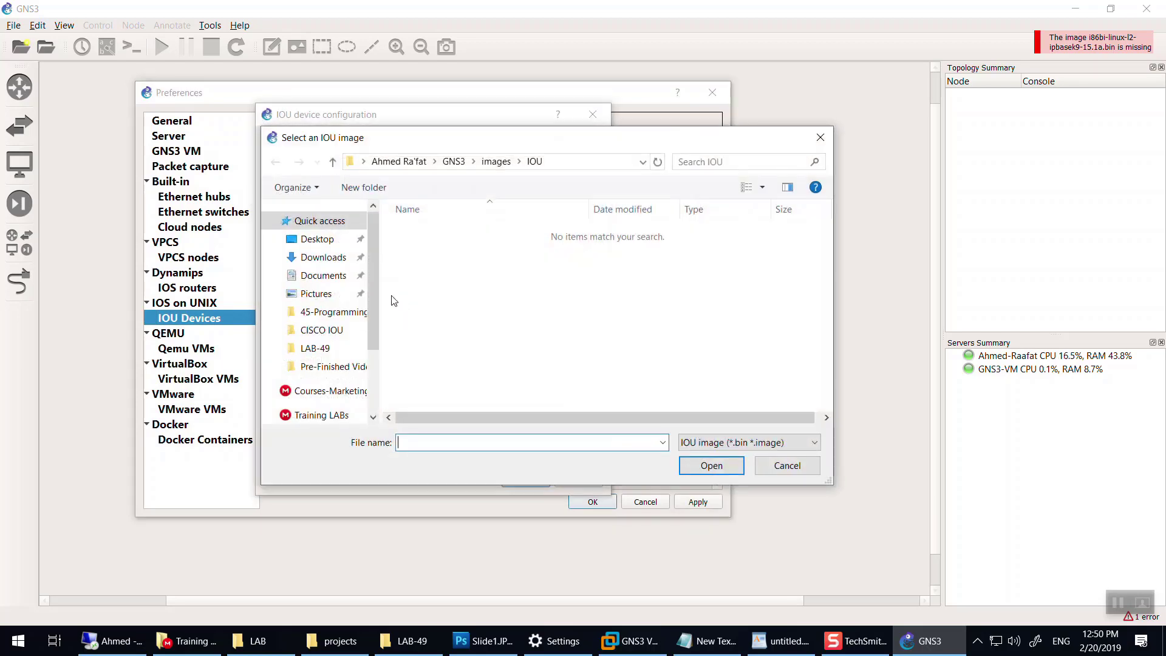
scroll(322, 383, down, 2)
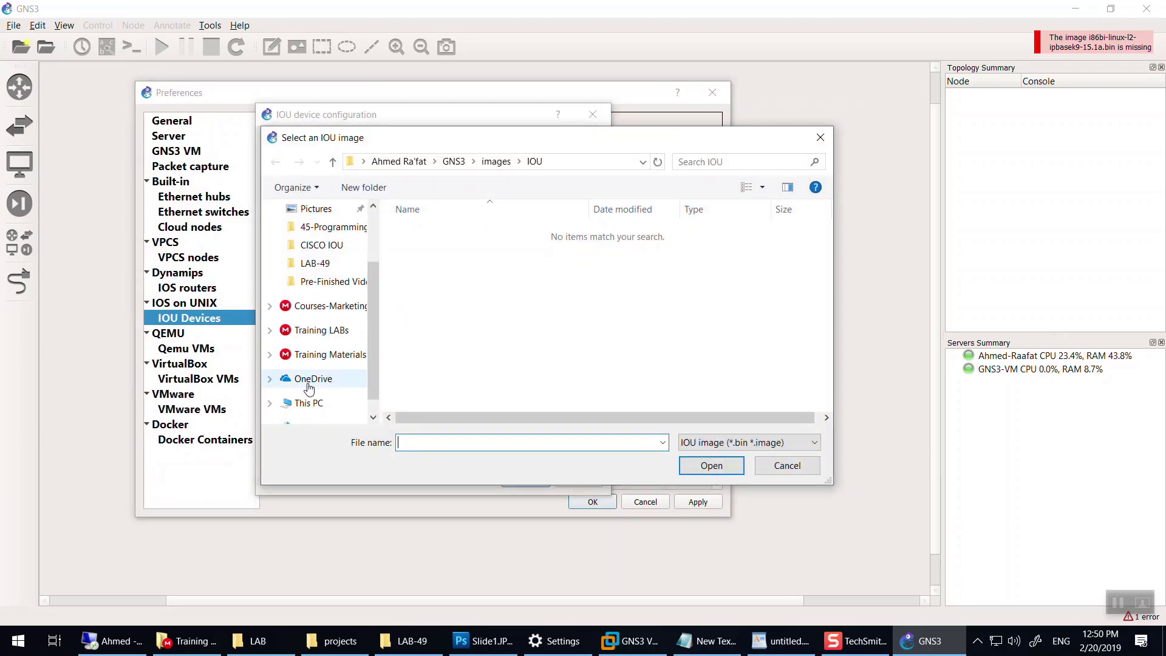
click(307, 402)
double_click(662, 310)
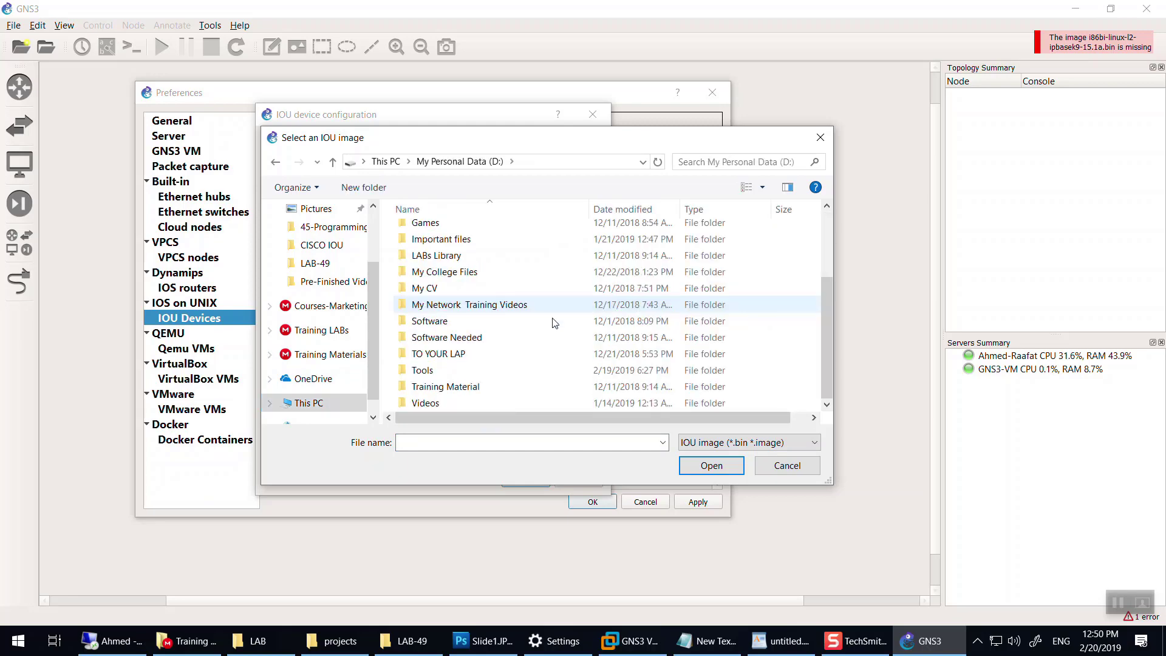
double_click(429, 371)
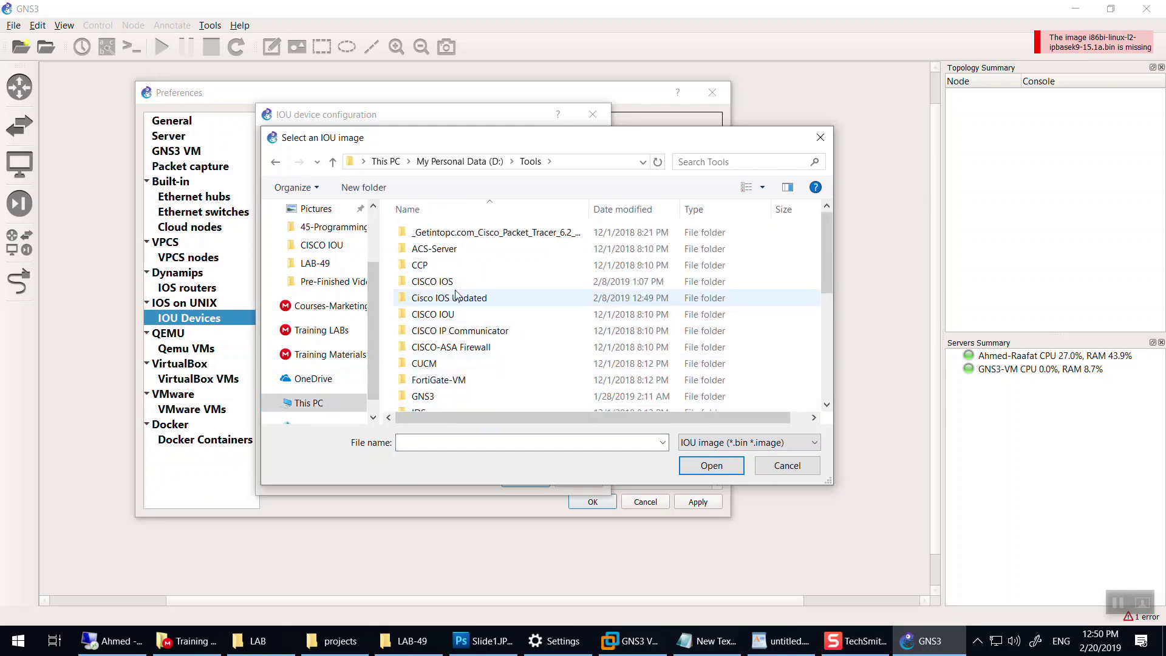
double_click(448, 313)
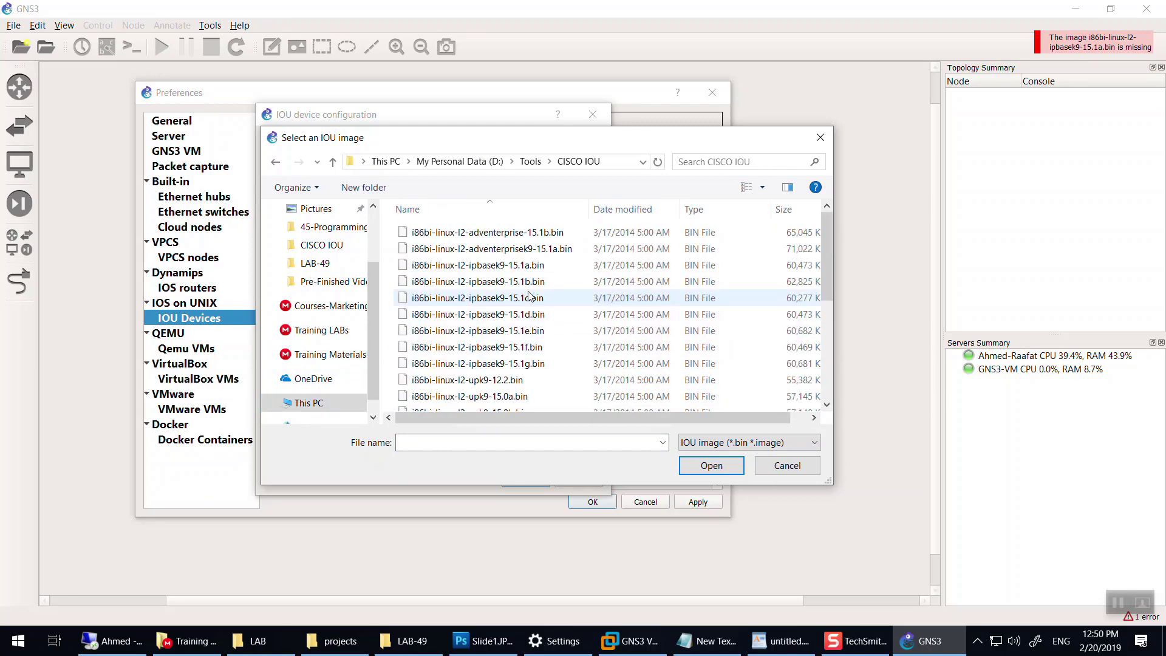
double_click(527, 266)
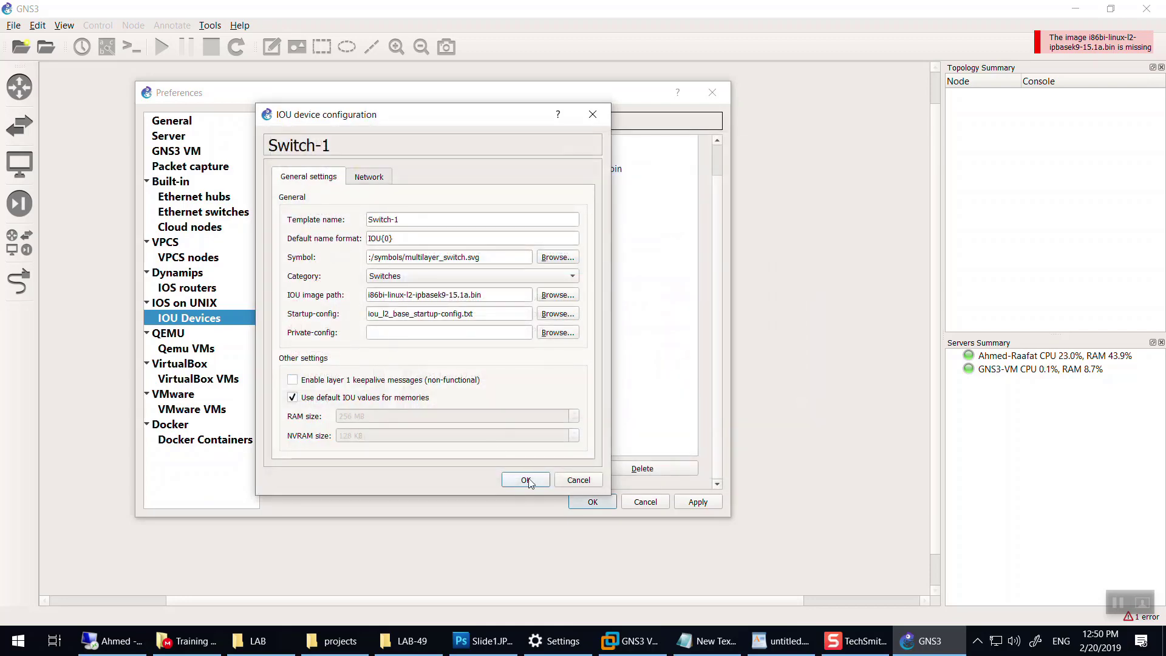
click(526, 480)
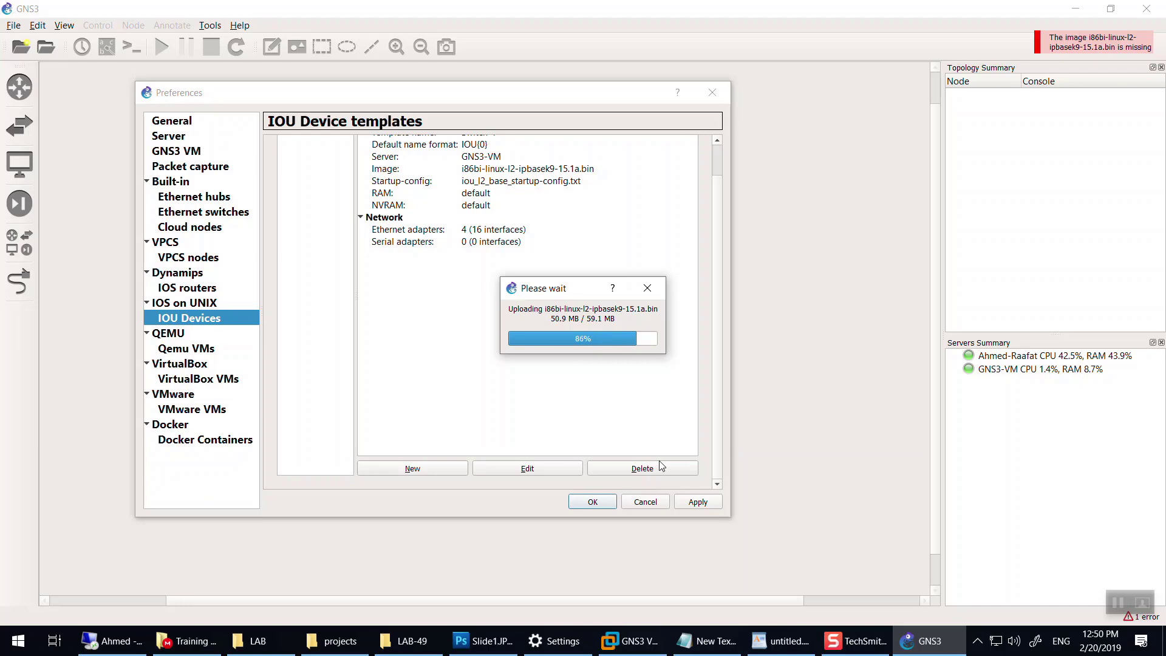
click(697, 502)
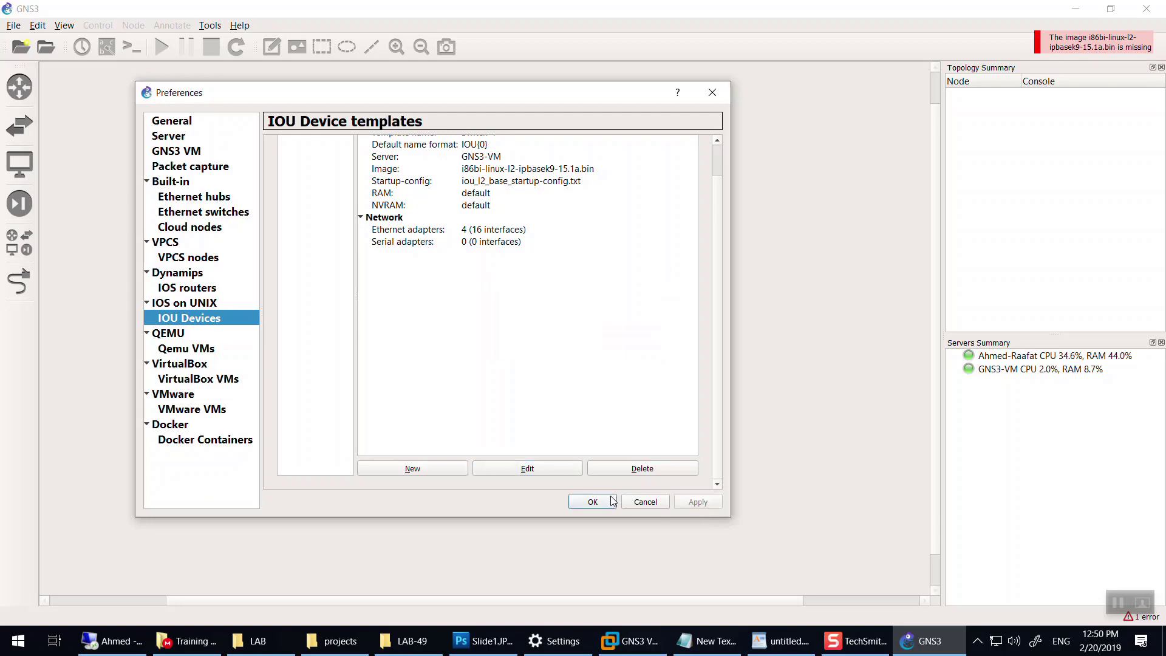
Step: Close the preferences and GNS3, and reopen the LAB-49.gns3 project from the LAB-49 folder
click(593, 501)
click(1146, 9)
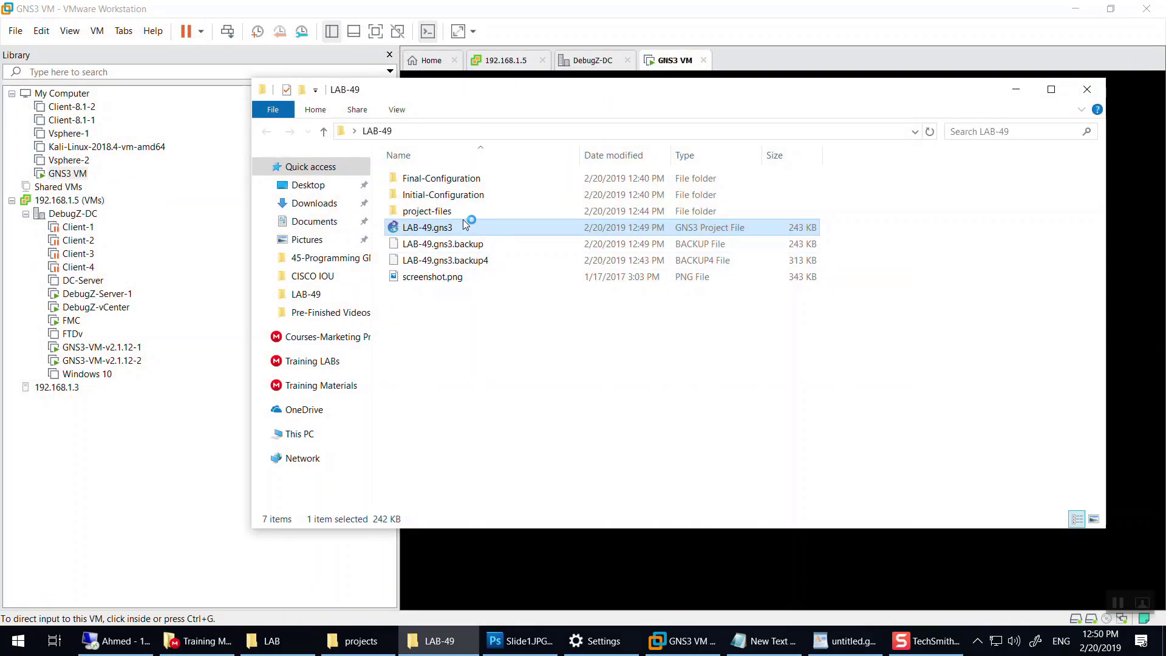
double_click(465, 226)
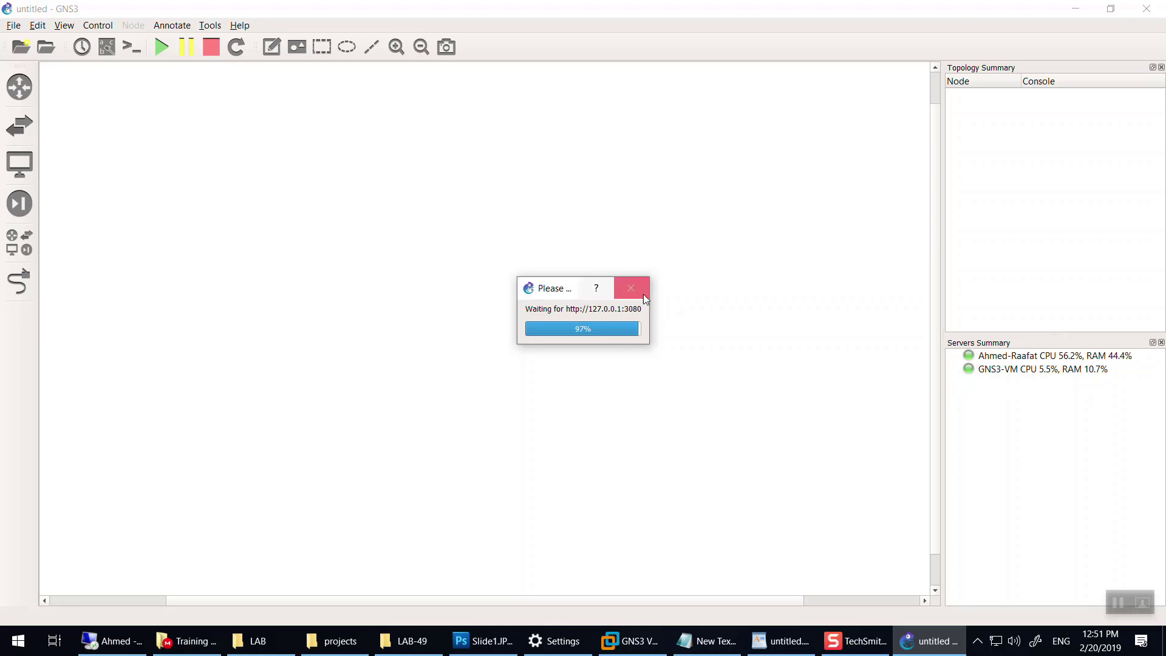
drag(649, 307, 734, 308)
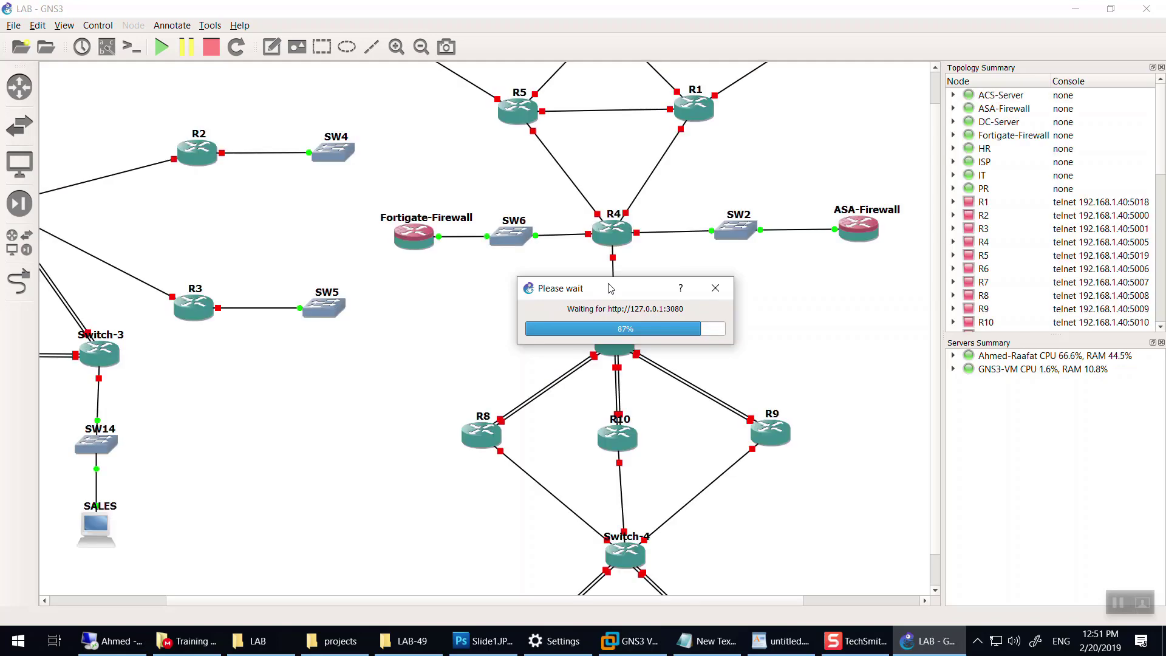
scroll(722, 506, up, 1)
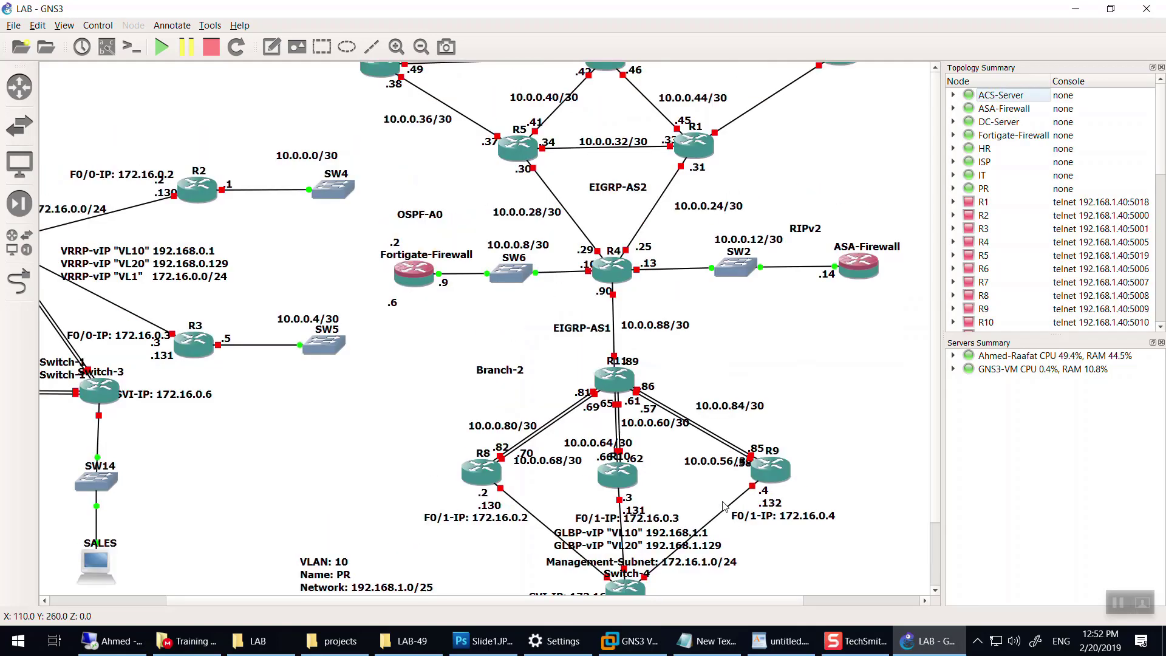
Step: Set the topology view's default width to 4000 pixels in the general GNS3 preferences
scroll(902, 299, down, 2)
scroll(901, 299, up, 2)
click(36, 27)
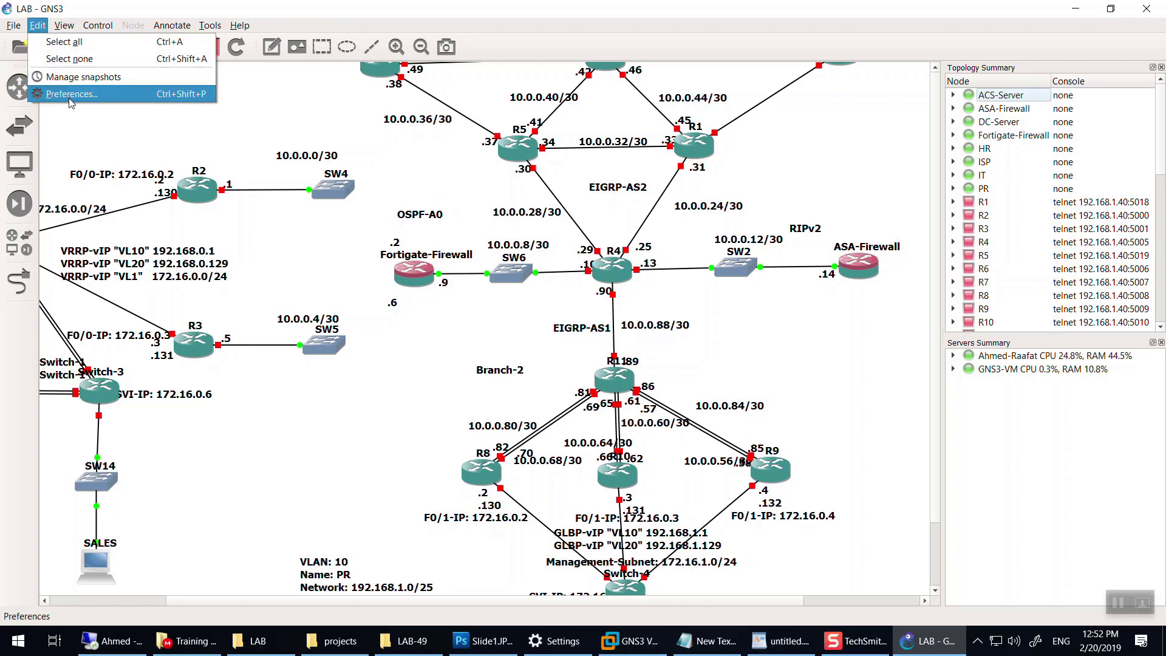
click(70, 94)
click(246, 138)
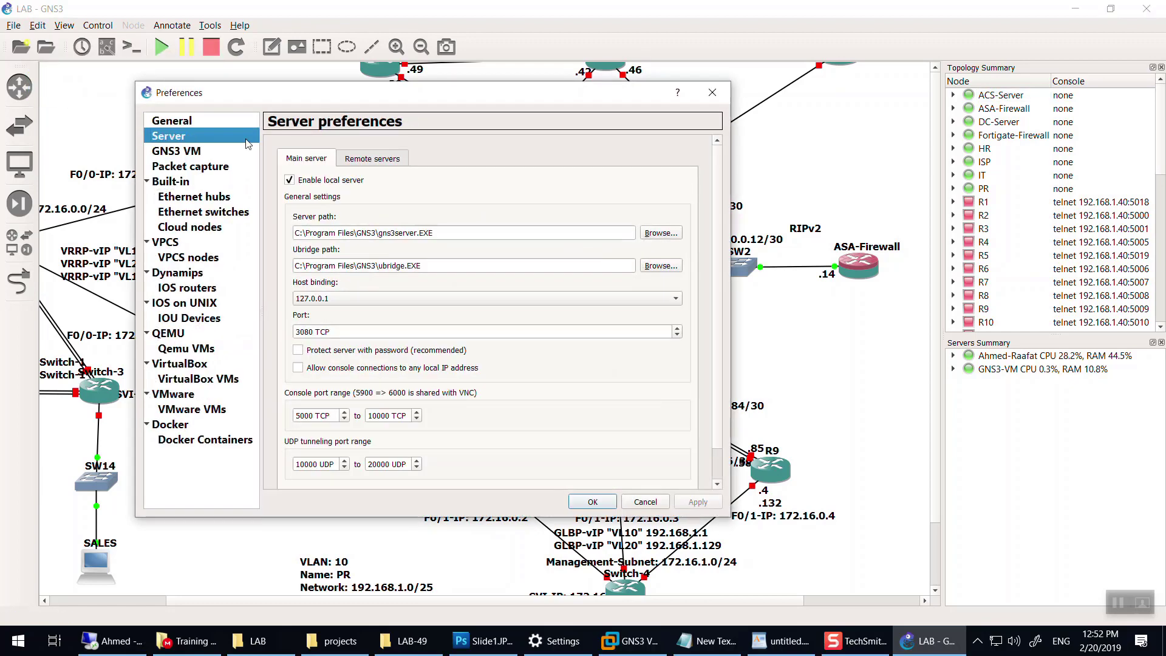
click(184, 150)
click(182, 122)
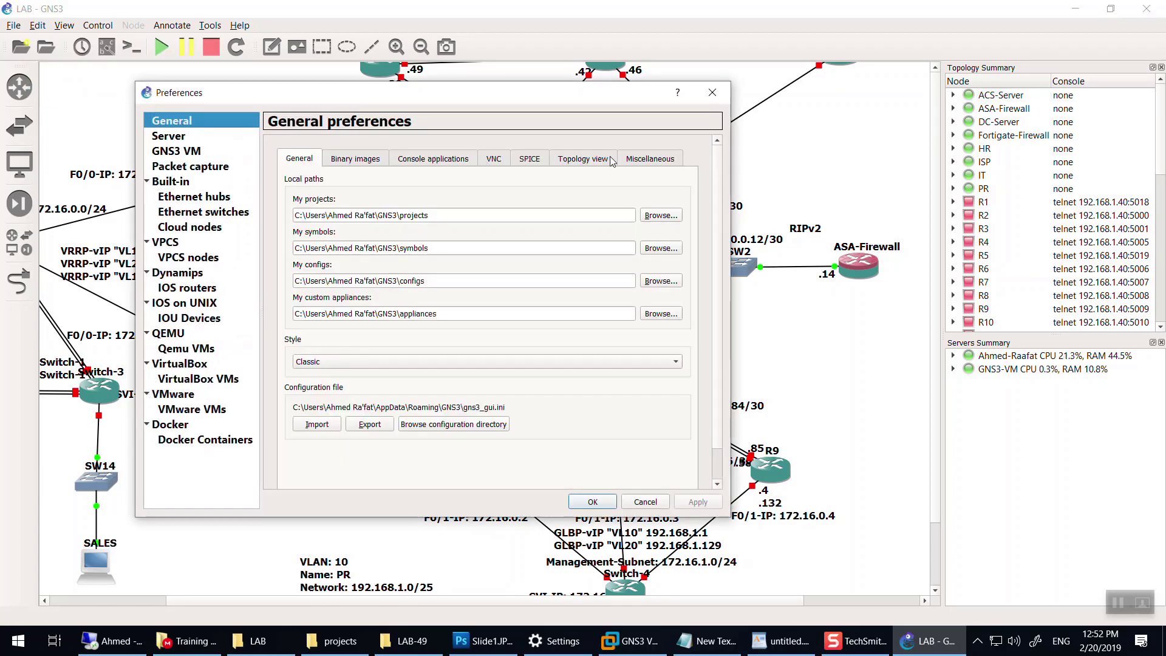
click(650, 160)
click(566, 162)
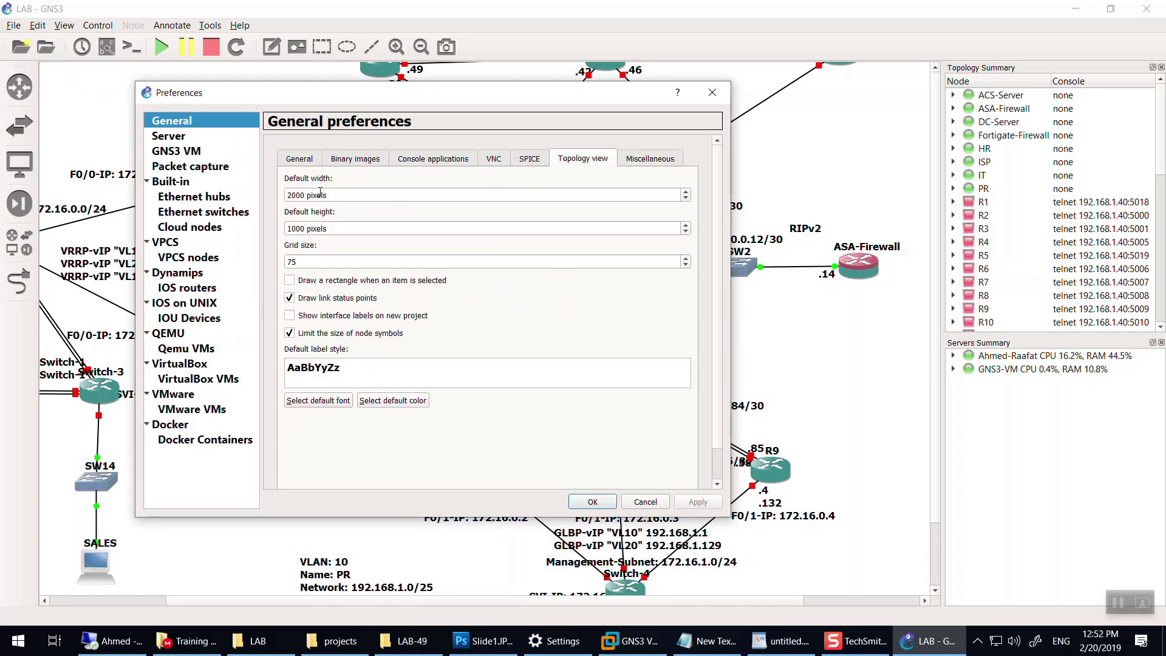
drag(306, 194, 272, 199)
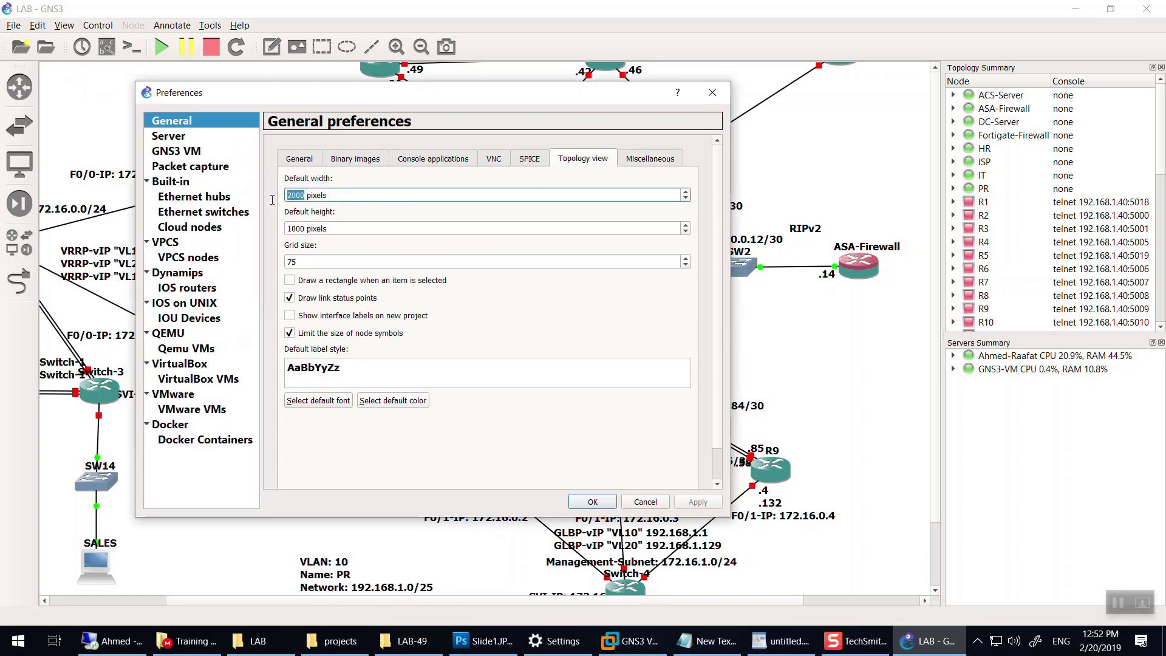
text(4000)
key(Tab)
key(Tab)
key(Tab)
key(Tab)
key(Tab)
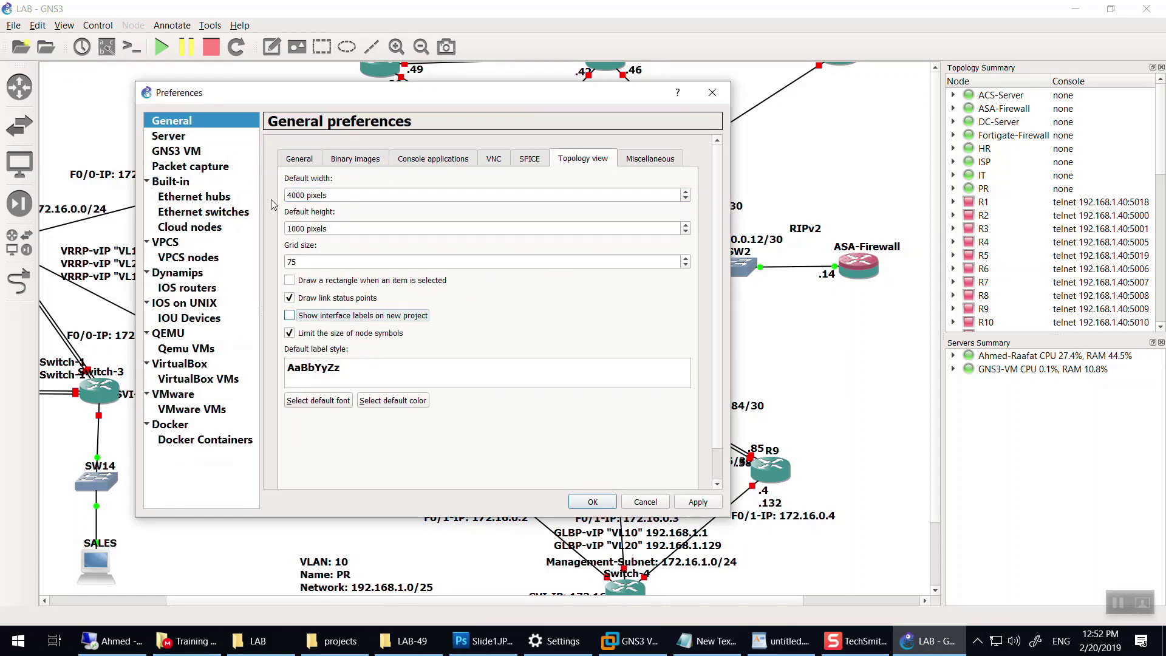
Step: Set the topology view's default height to 4000 pixels, apply the change and close the preferences
drag(291, 227, 284, 228)
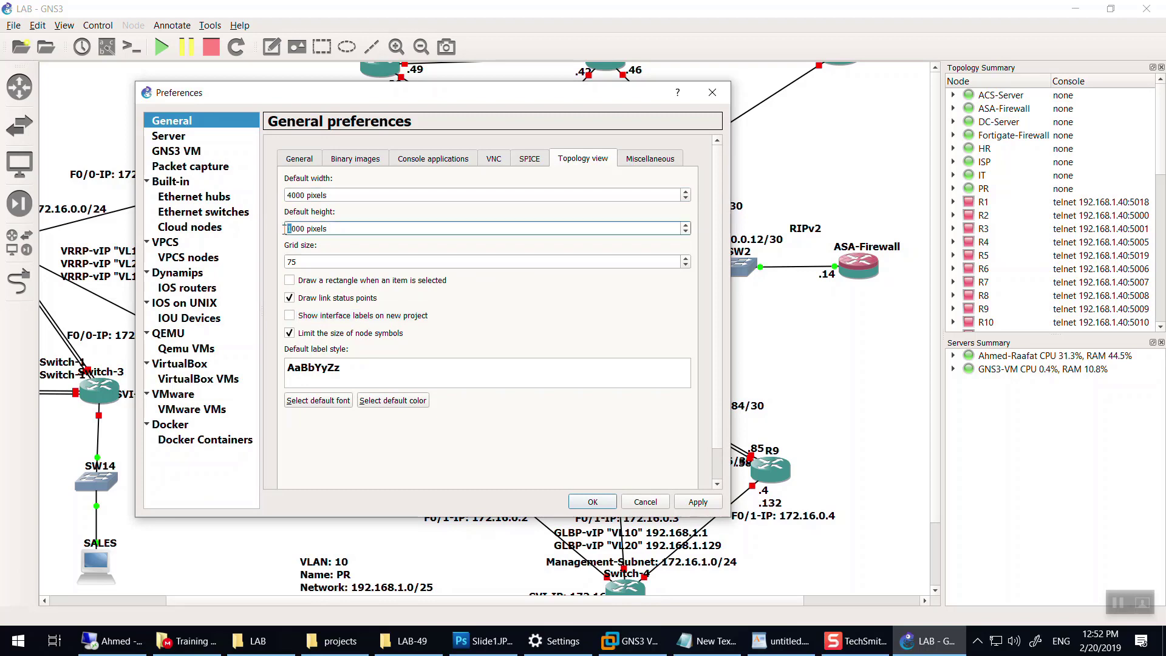
text(4)
click(698, 501)
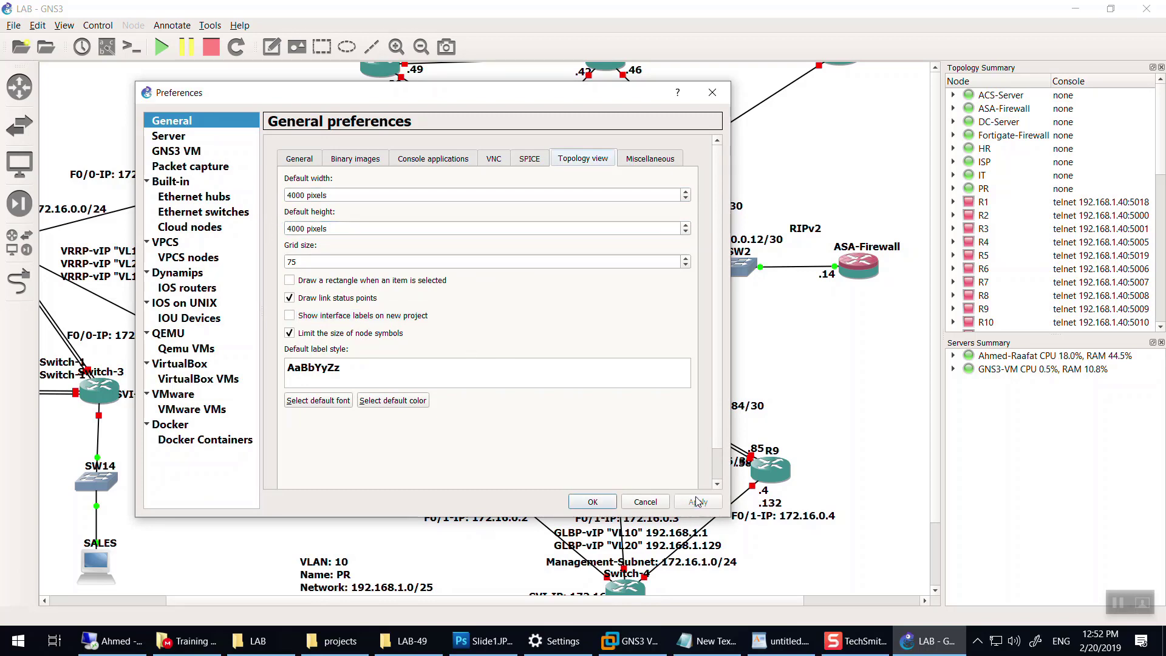
click(607, 502)
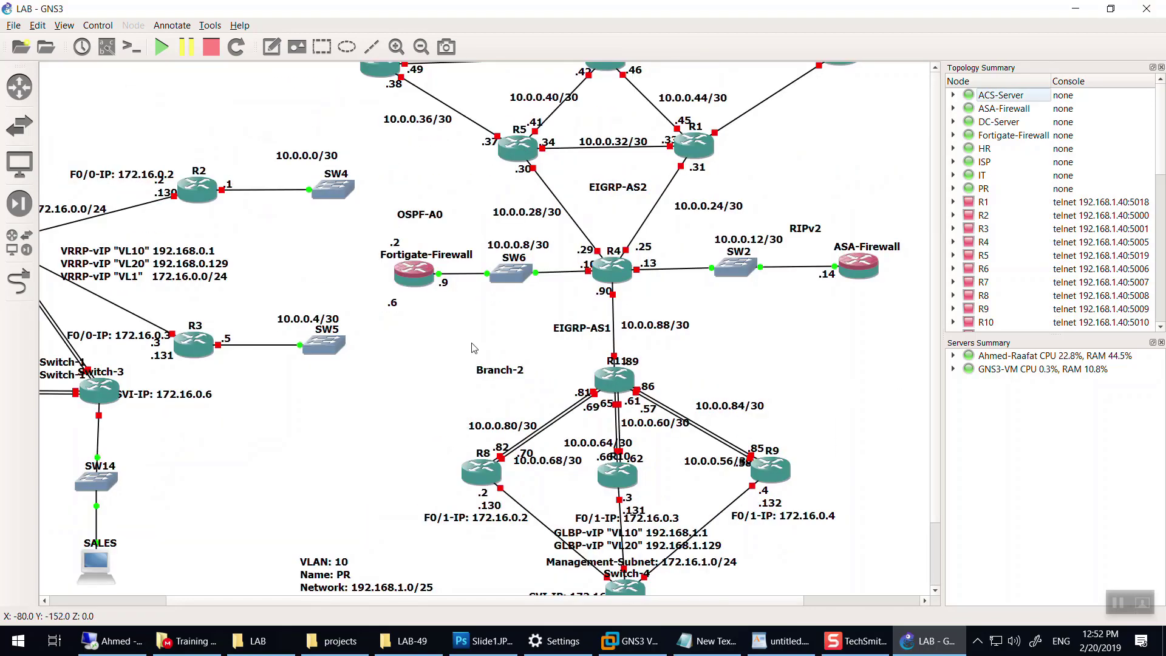
click(13, 25)
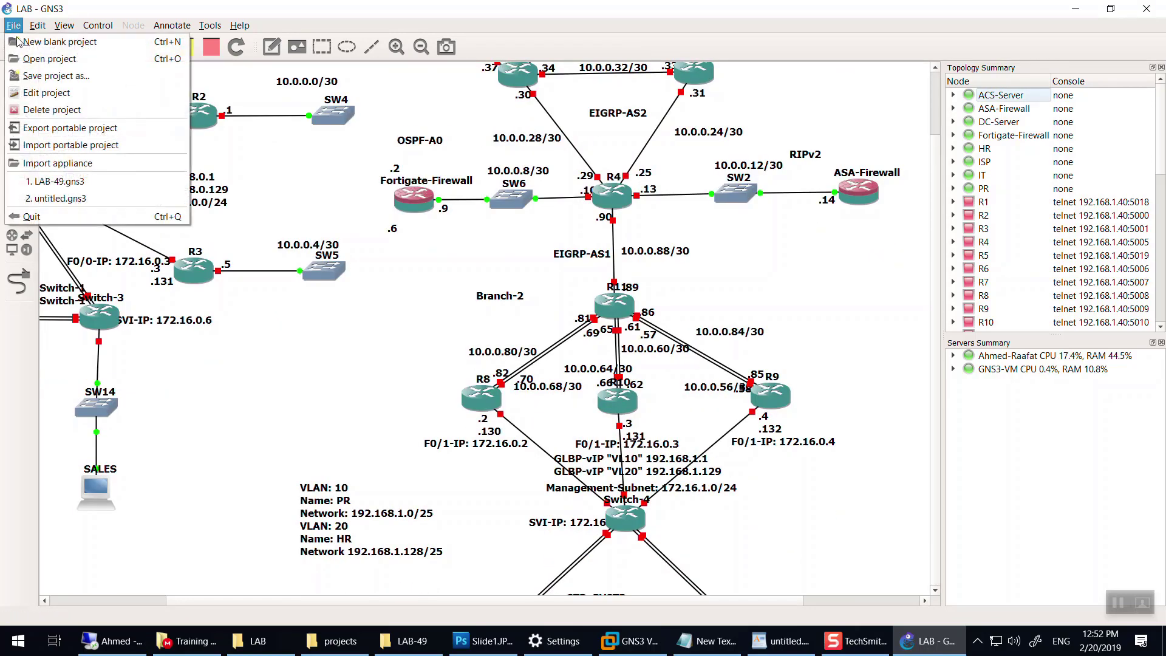
click(60, 41)
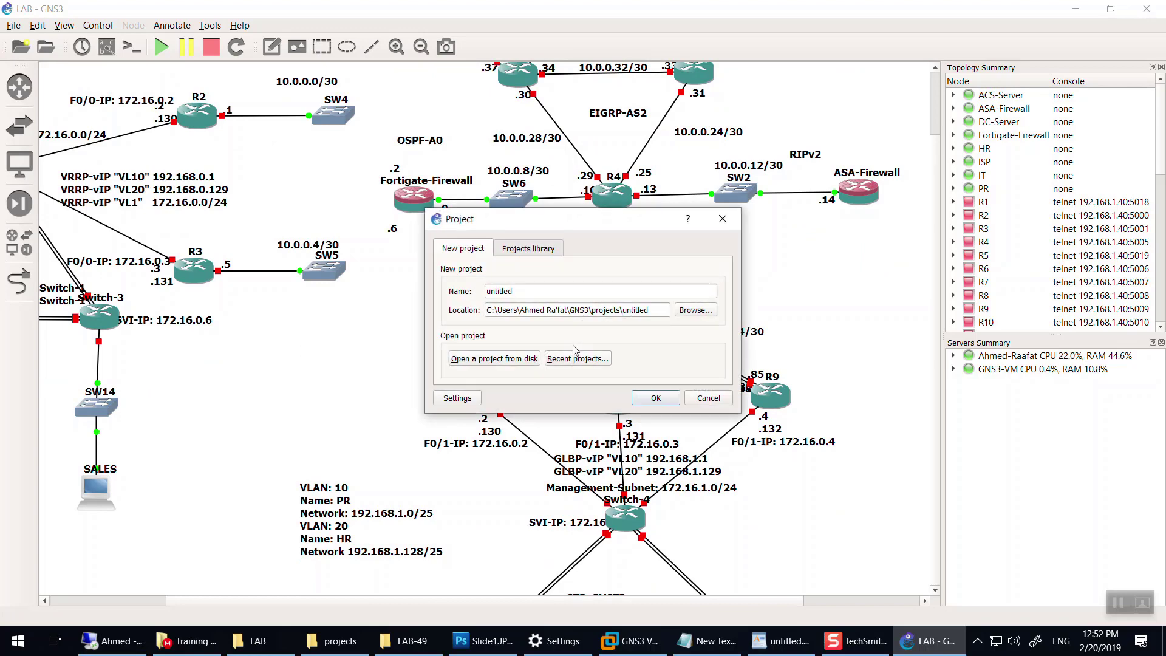
click(708, 398)
Step: Open the untitled project from the projects library in place of the LAB project
click(11, 27)
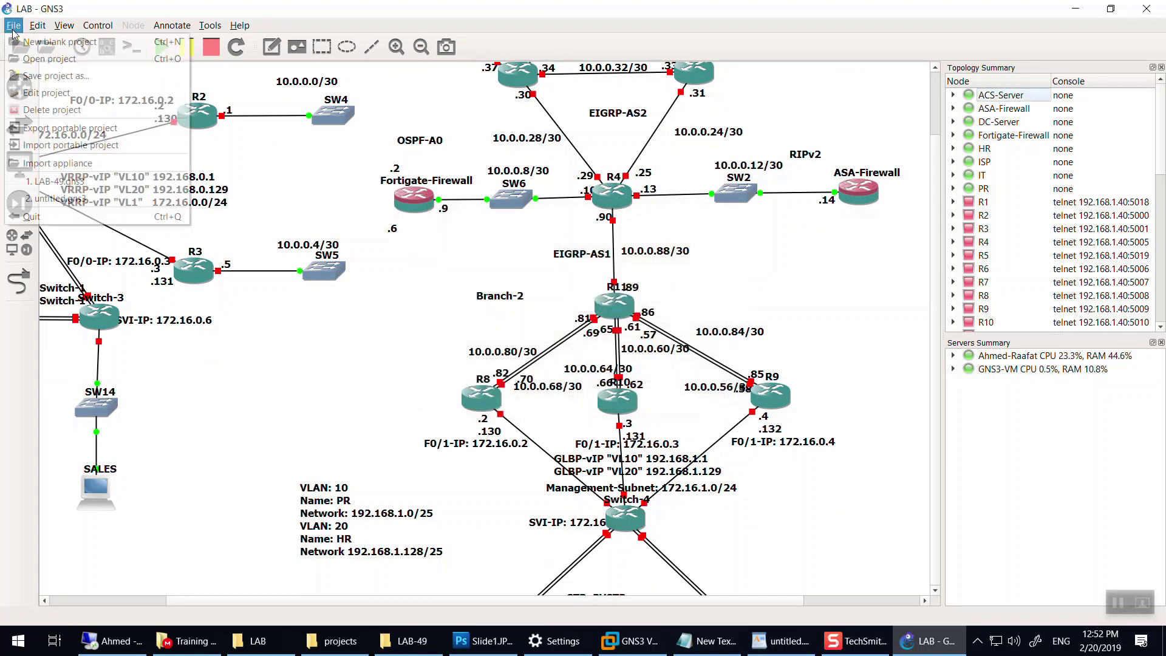
click(26, 41)
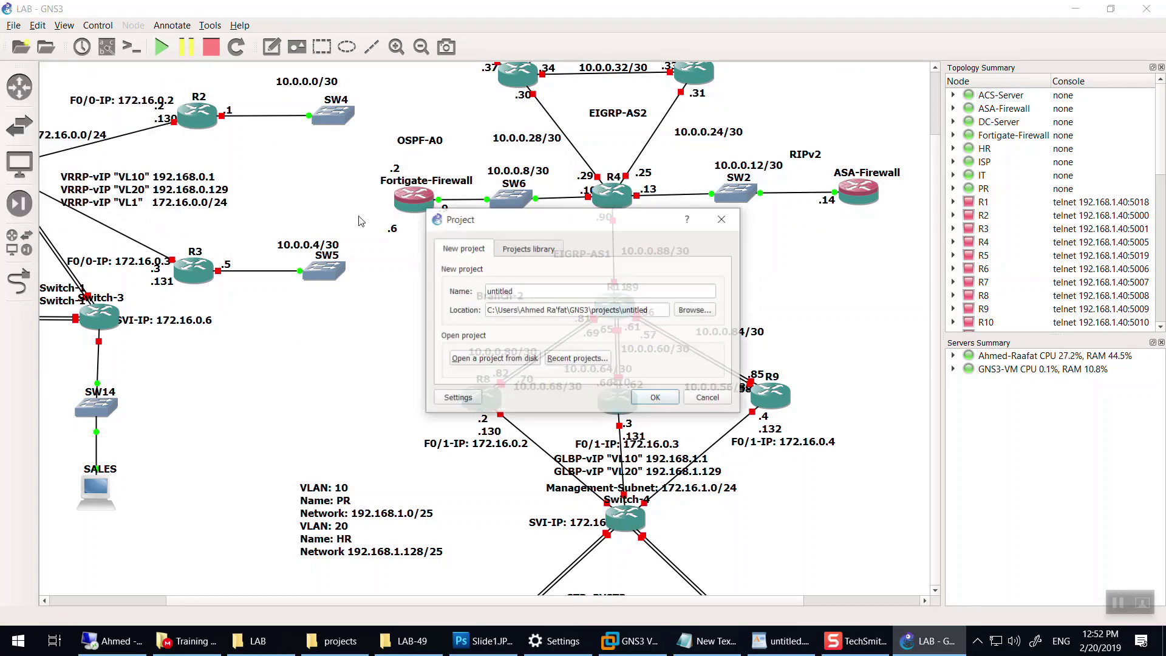
click(526, 249)
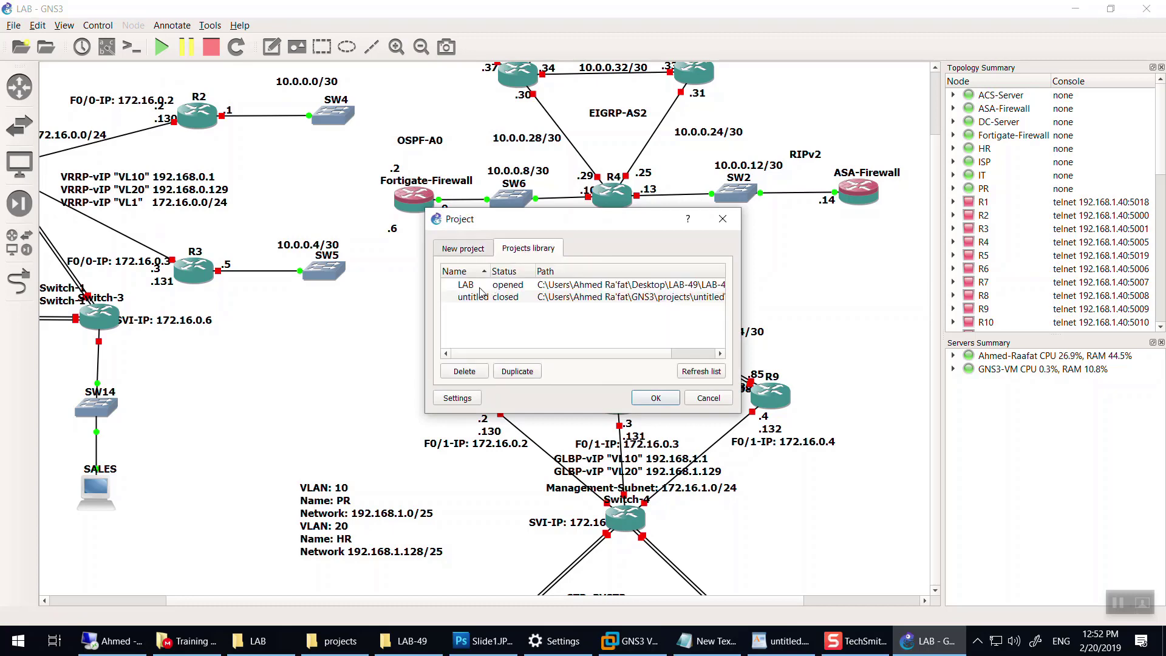
double_click(477, 298)
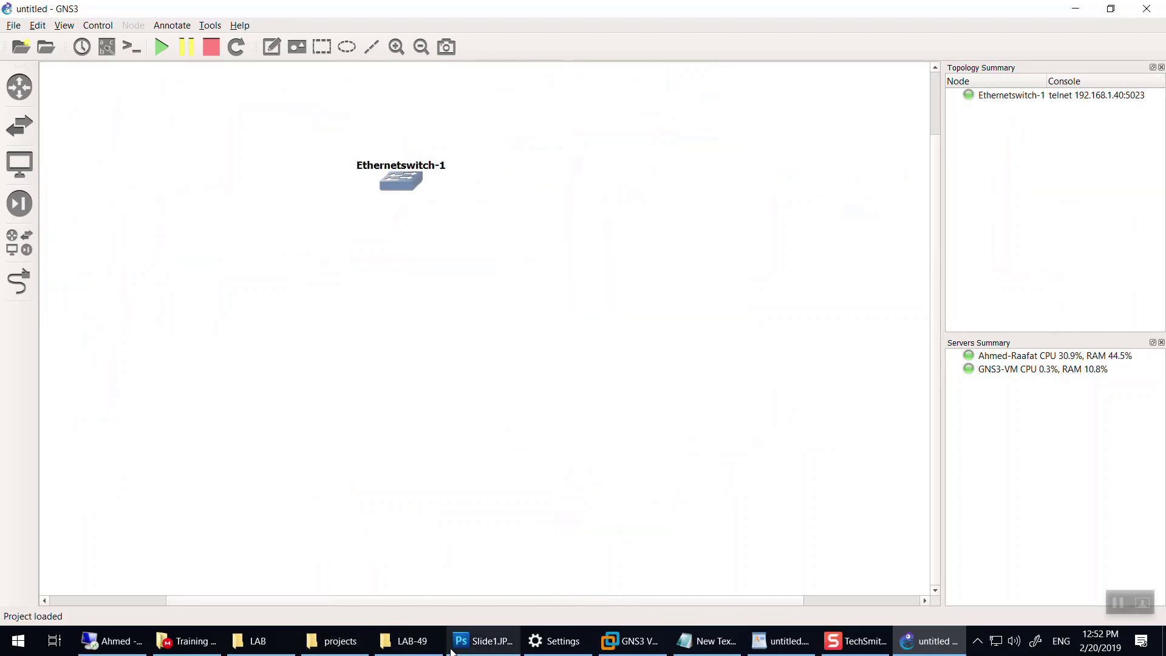
Step: Edit LAB-49.gns3 in WordPad, setting both scene_height and scene_width to 4000, and save the file
click(389, 643)
right_click(423, 229)
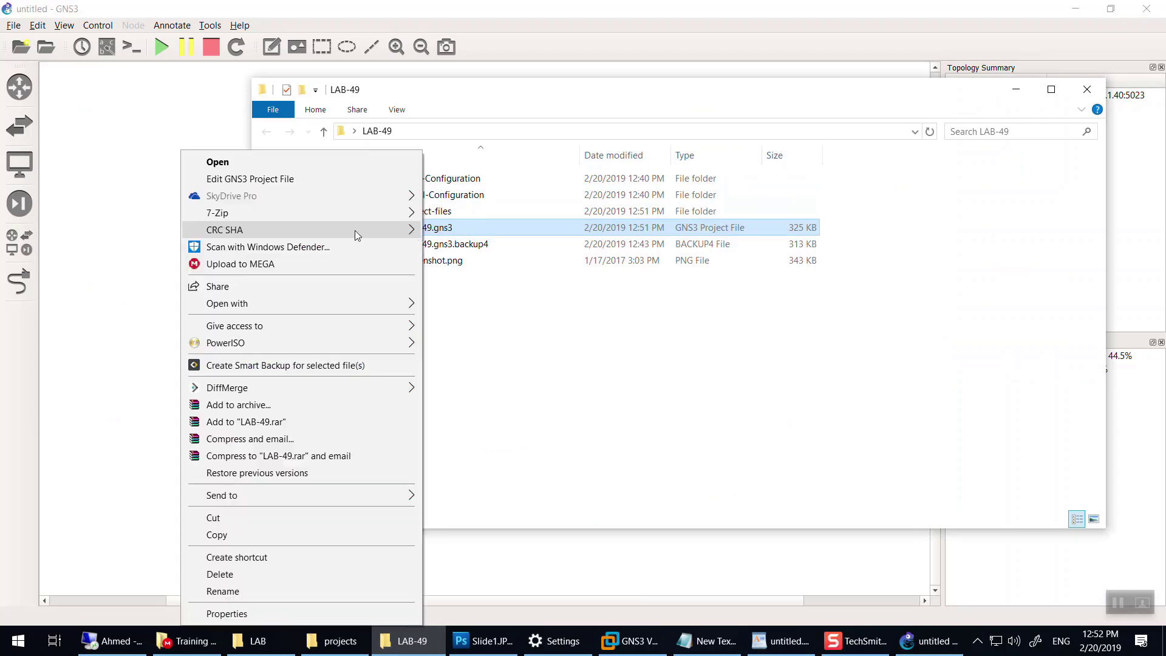
click(259, 179)
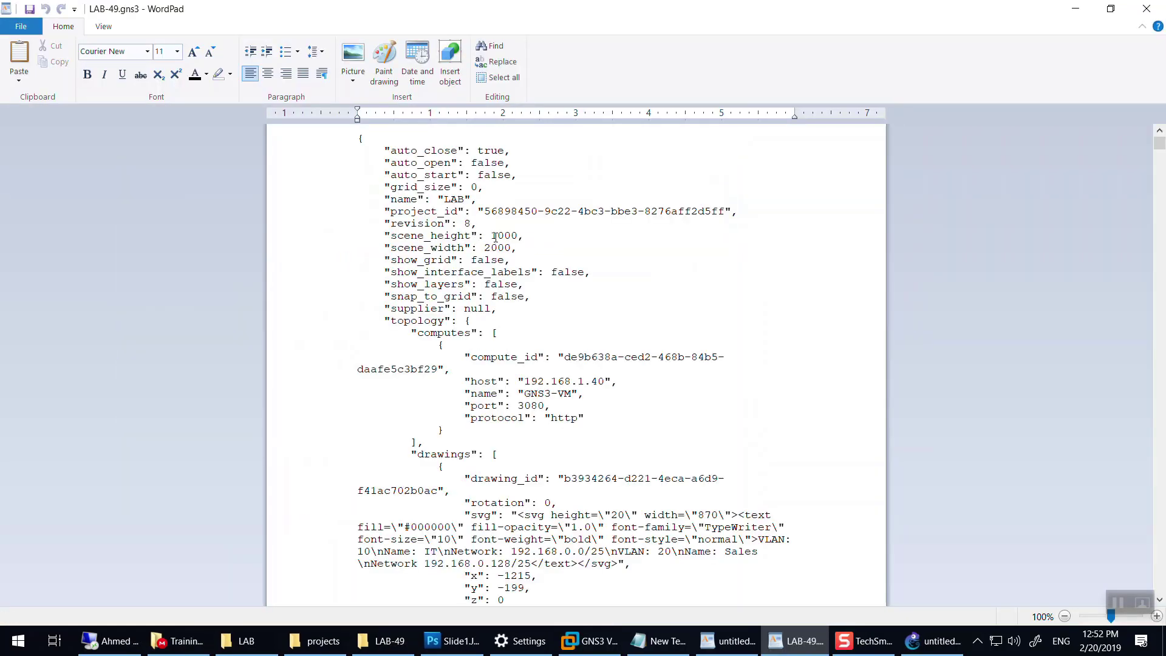
drag(493, 237, 490, 248)
text(4)
text(4)
click(1147, 8)
click(545, 336)
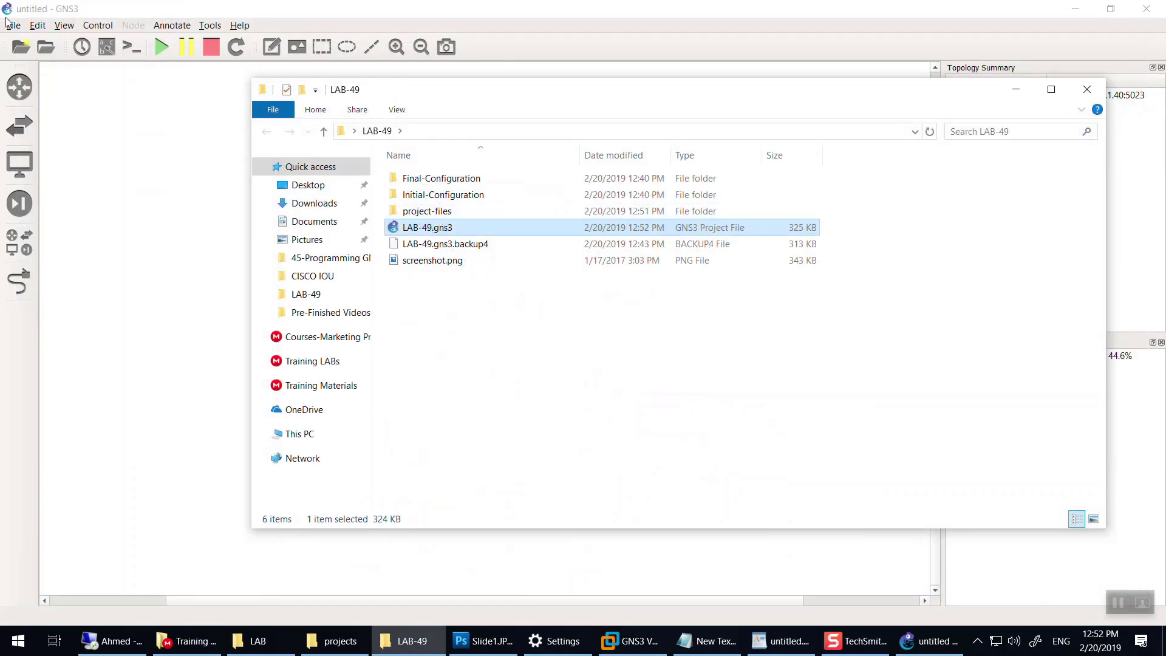
Step: Switch back to GNS3 and reopen LAB-49.gns3 from the recent projects
drag(6, 15, 34, 14)
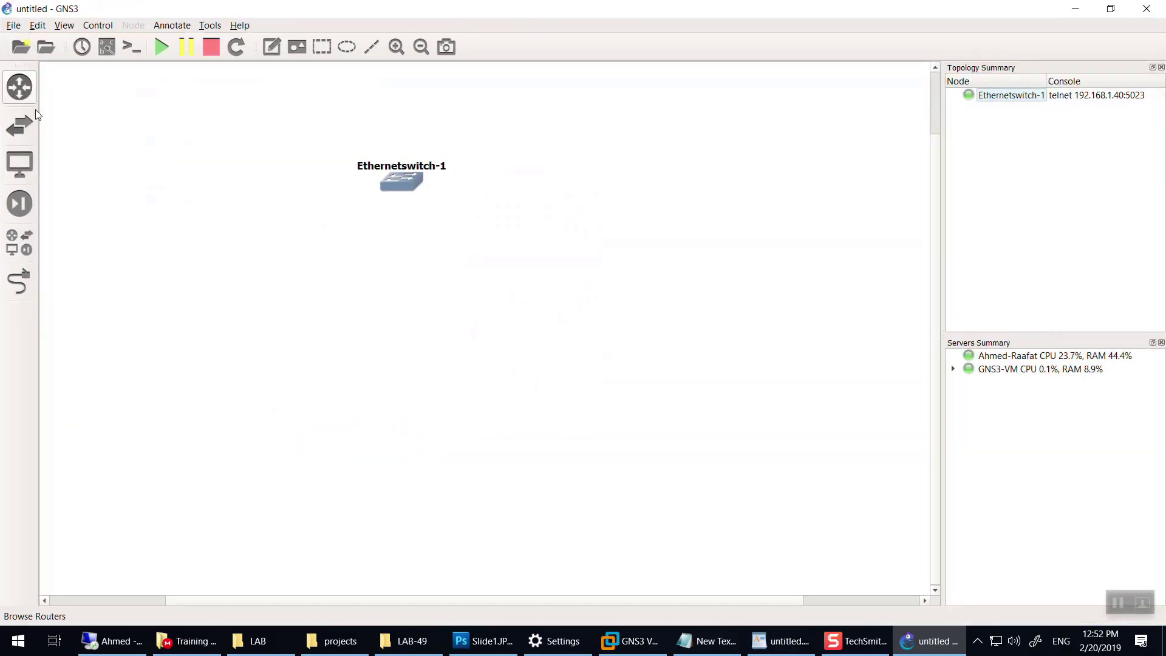
click(13, 28)
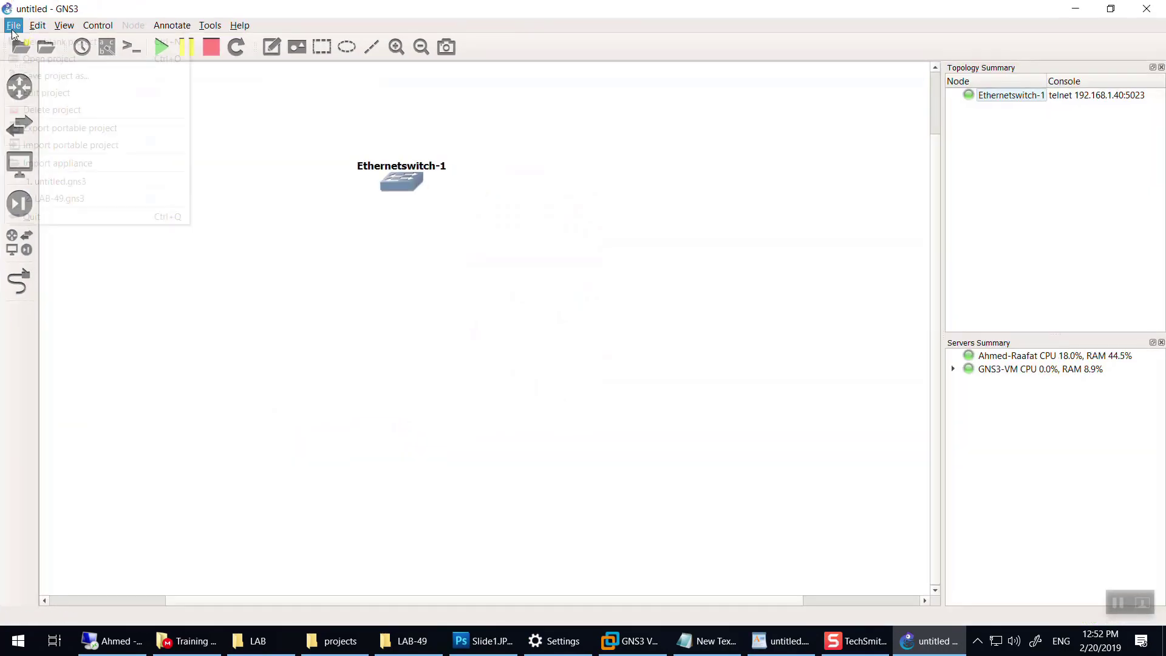
click(58, 198)
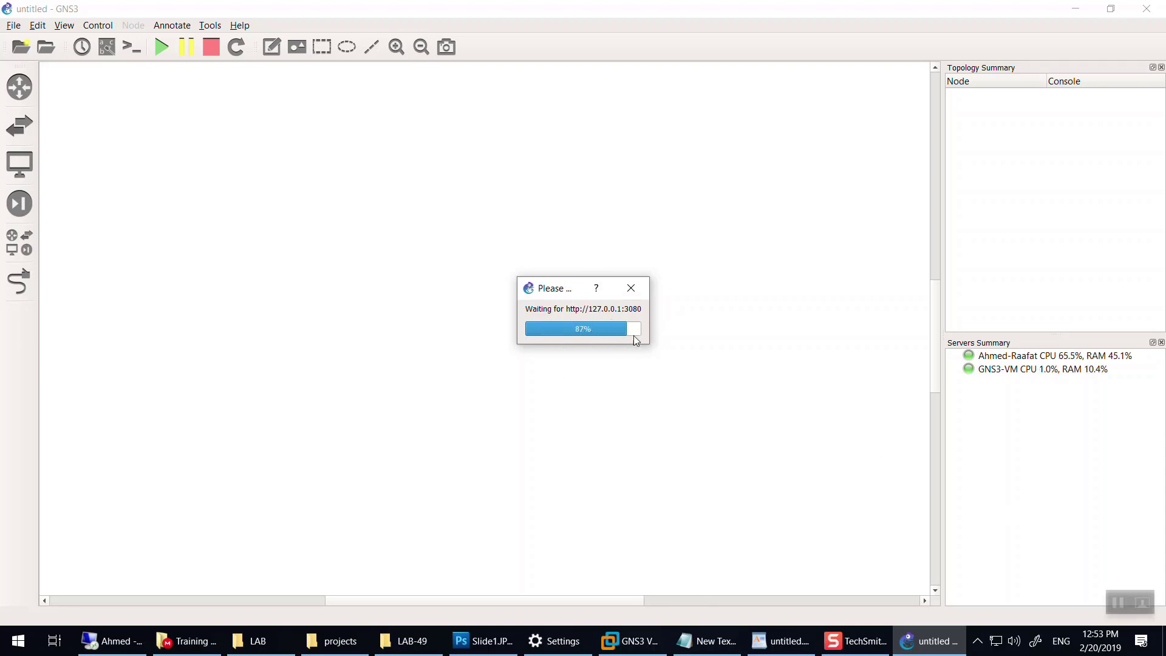
drag(552, 300, 489, 244)
drag(586, 262, 732, 262)
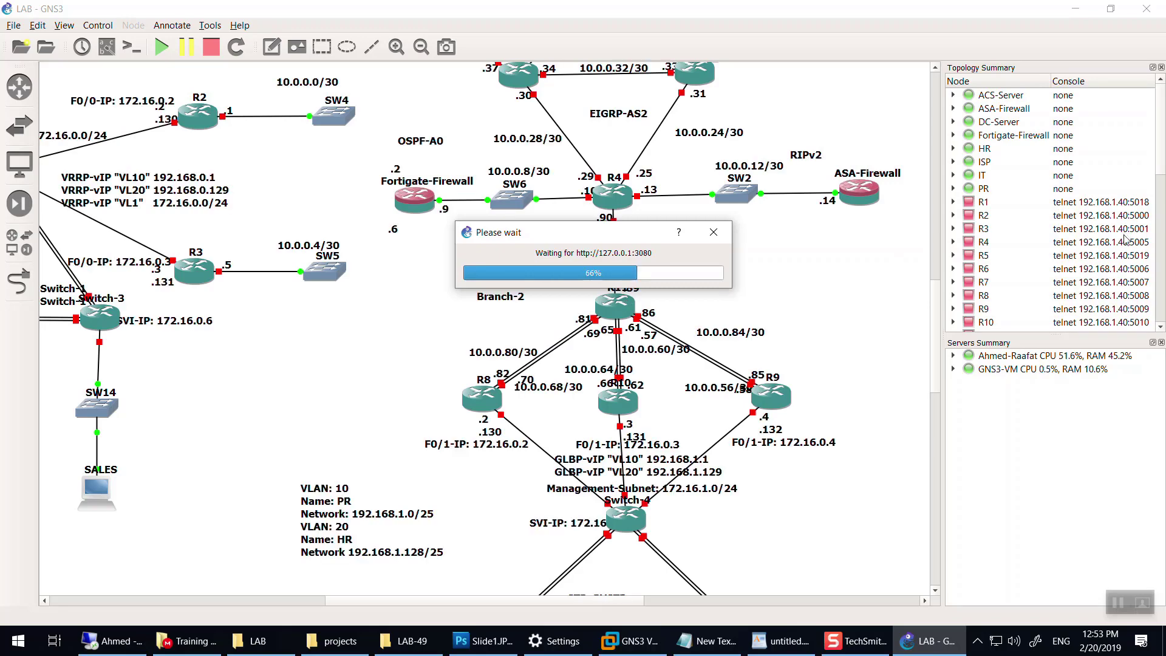
Step: Examine the LAB-49 nodes and their console entries, and look over the topology across the enlarged canvas
scroll(1125, 291, down, 3)
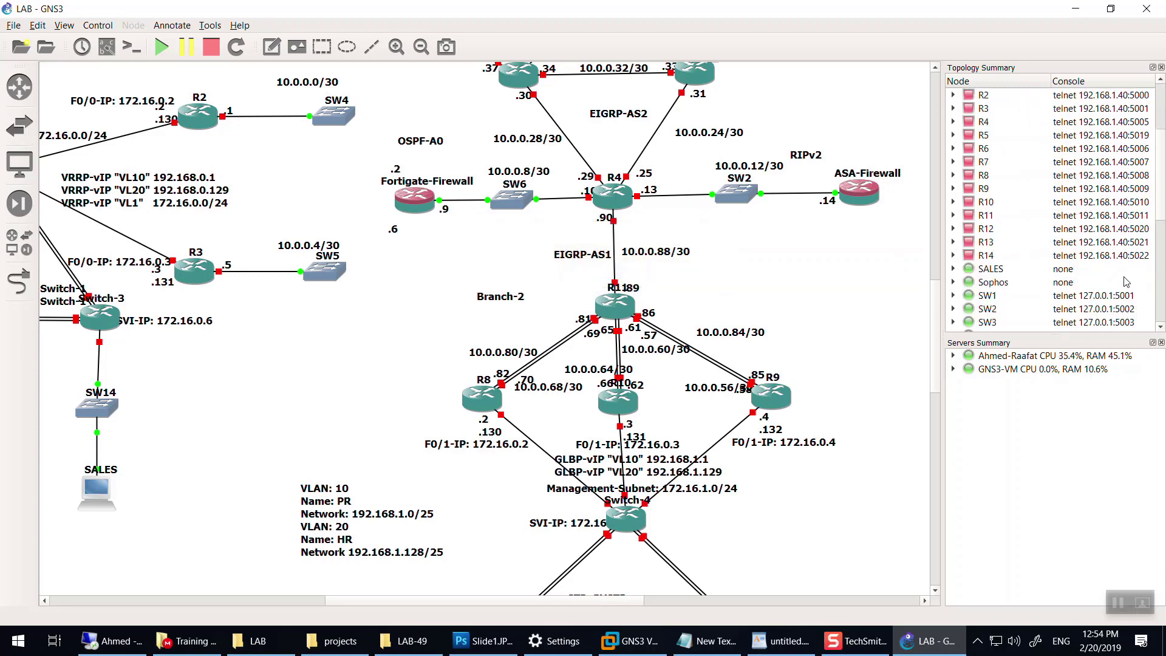
scroll(1128, 259, up, 3)
scroll(1127, 258, down, 1)
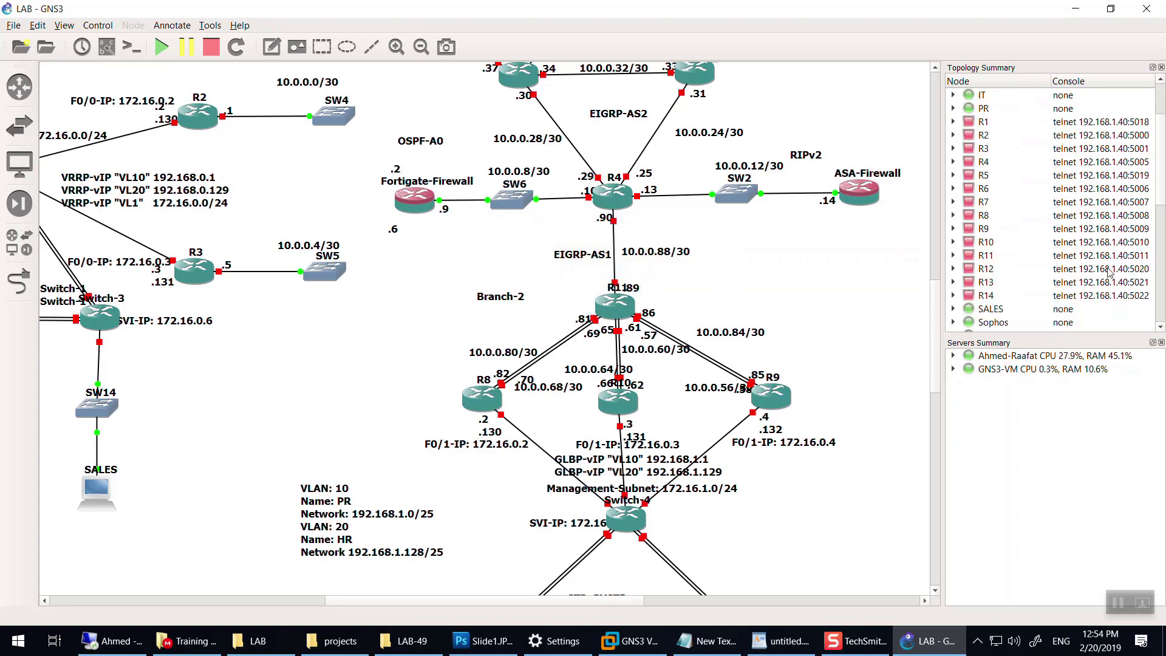
scroll(679, 308, up, 5)
scroll(679, 307, down, 3)
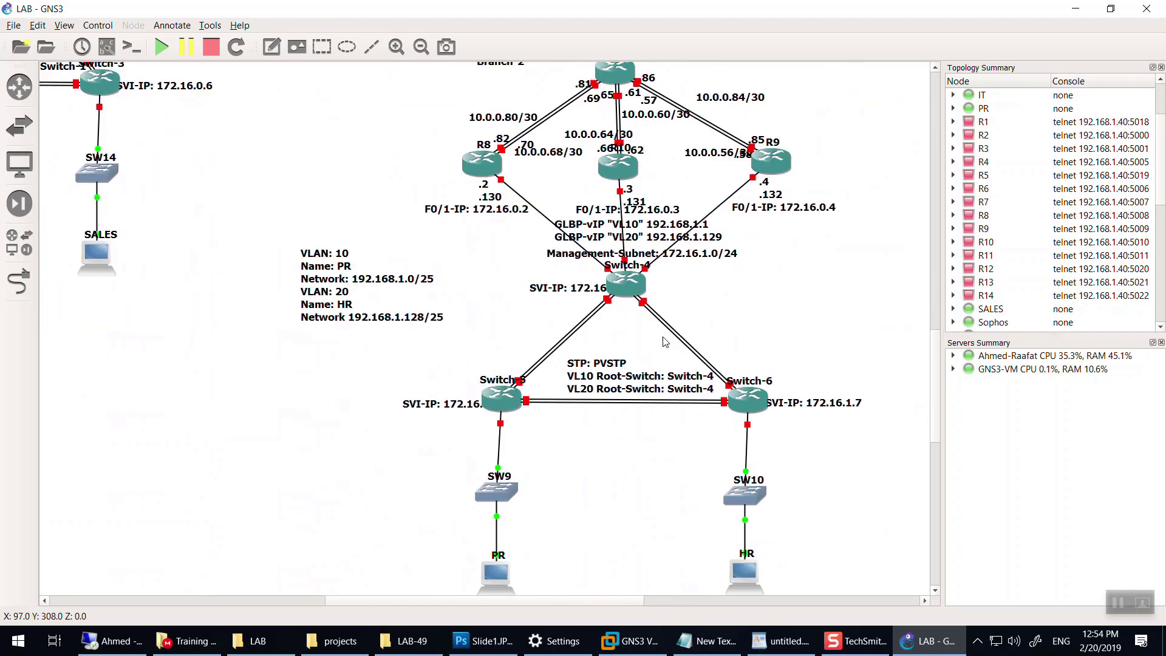
scroll(644, 541, up, 5)
scroll(632, 602, right, 8)
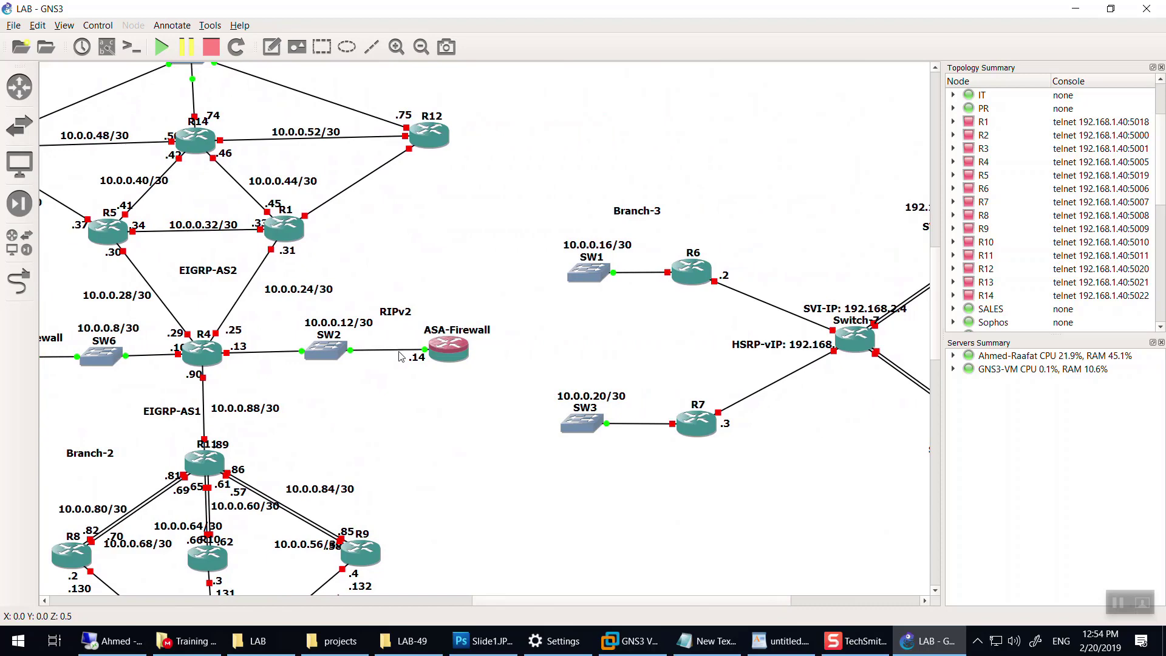
Step: Open the ASA-Firewall configuration and look through its list of Ethernet interfaces and VMware network adapters
right_click(446, 348)
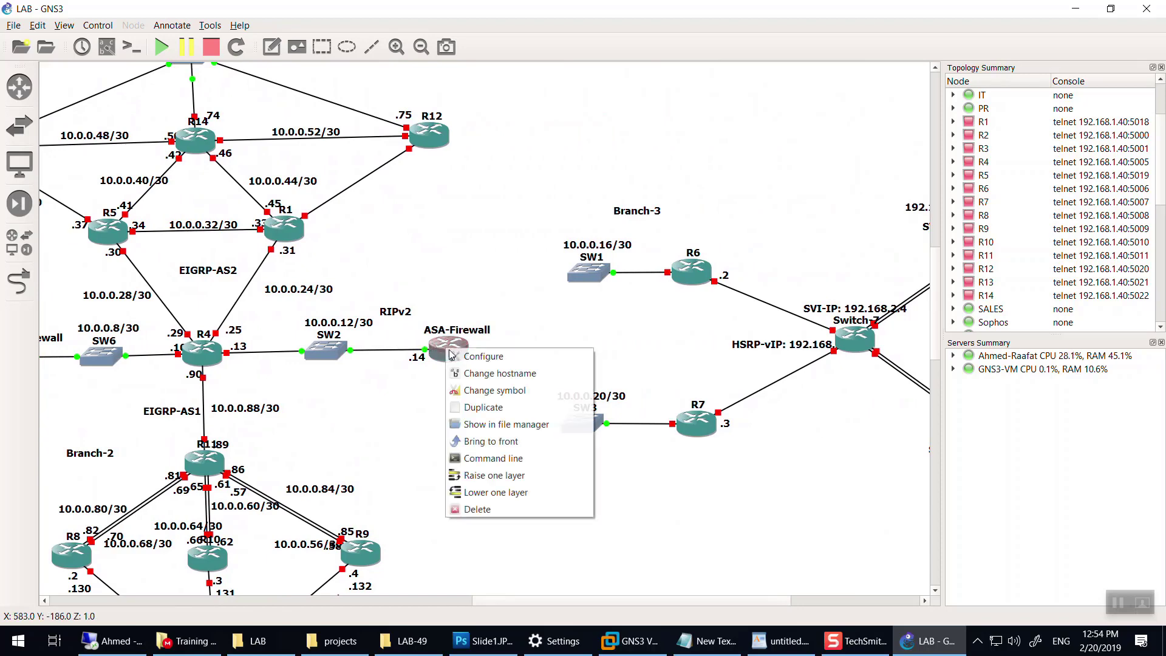
click(479, 355)
scroll(464, 289, down, 5)
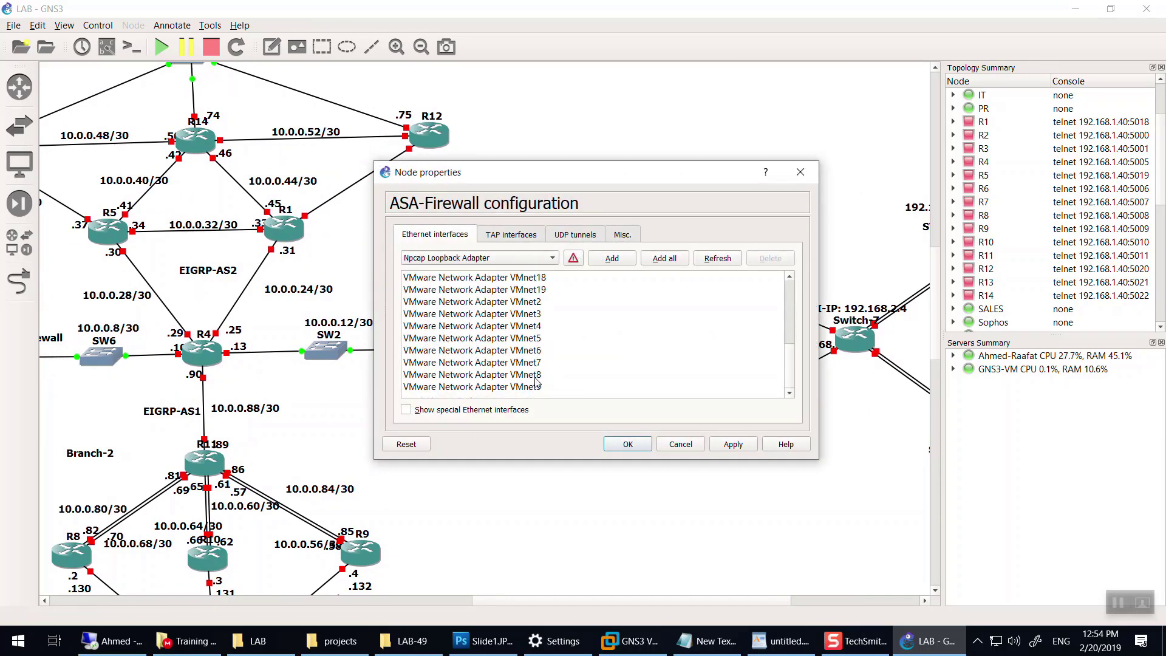
scroll(599, 351, up, 5)
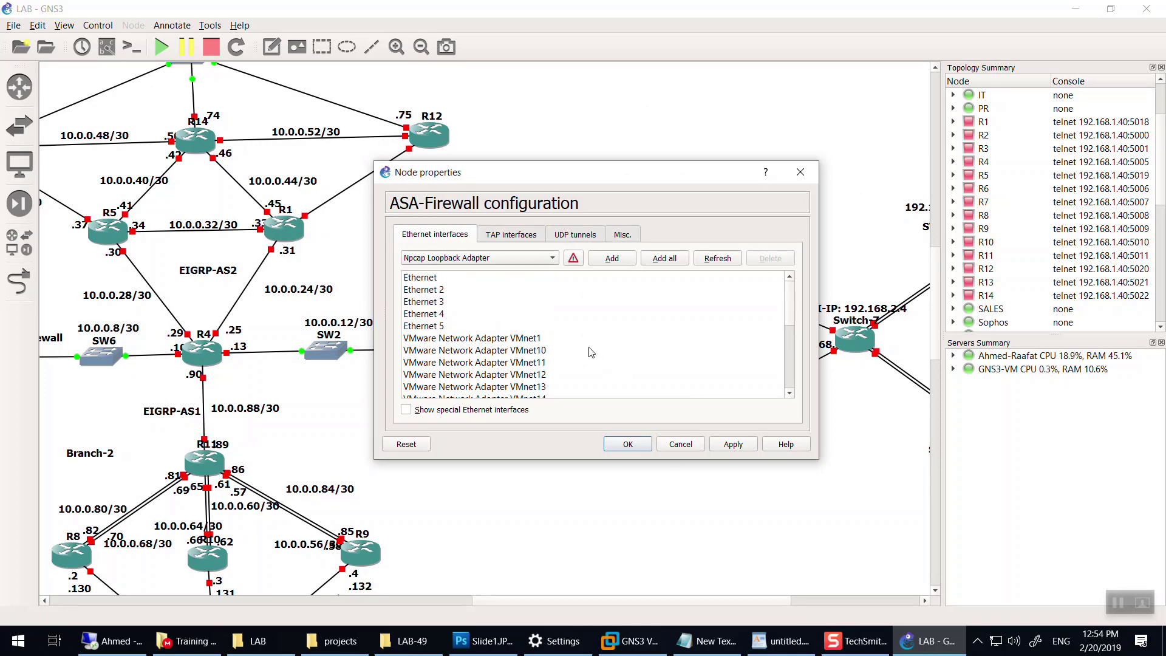
scroll(574, 355, down, 5)
scroll(558, 353, up, 5)
click(489, 339)
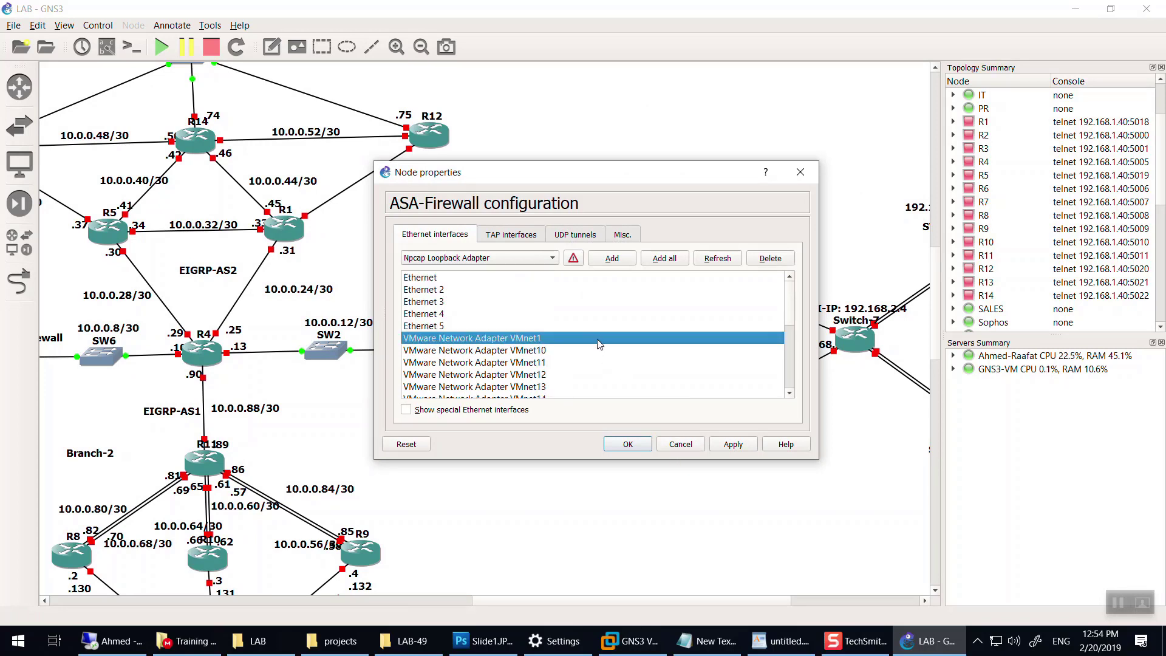
scroll(600, 344, down, 5)
scroll(668, 362, up, 2)
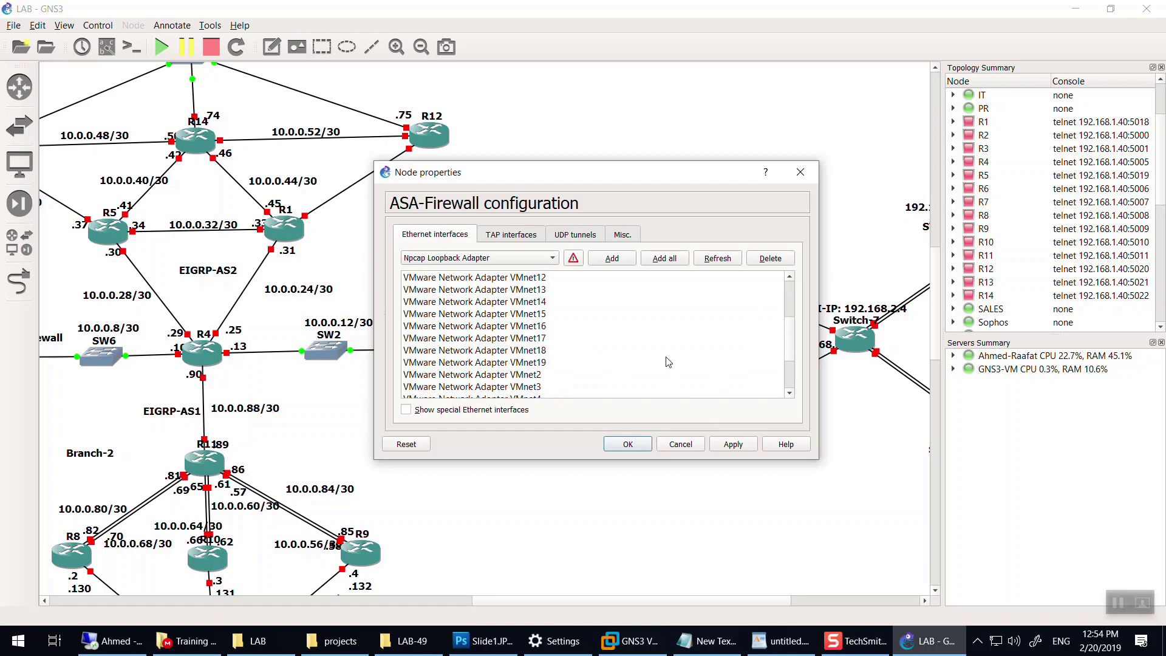
drag(535, 338, 535, 352)
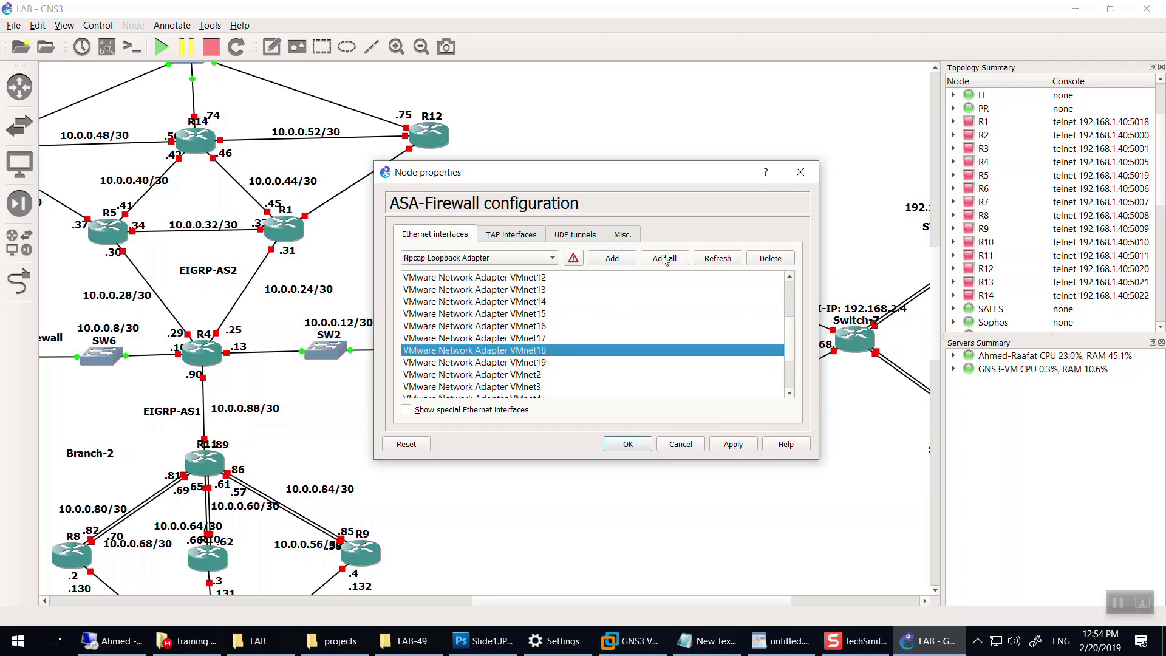
click(506, 327)
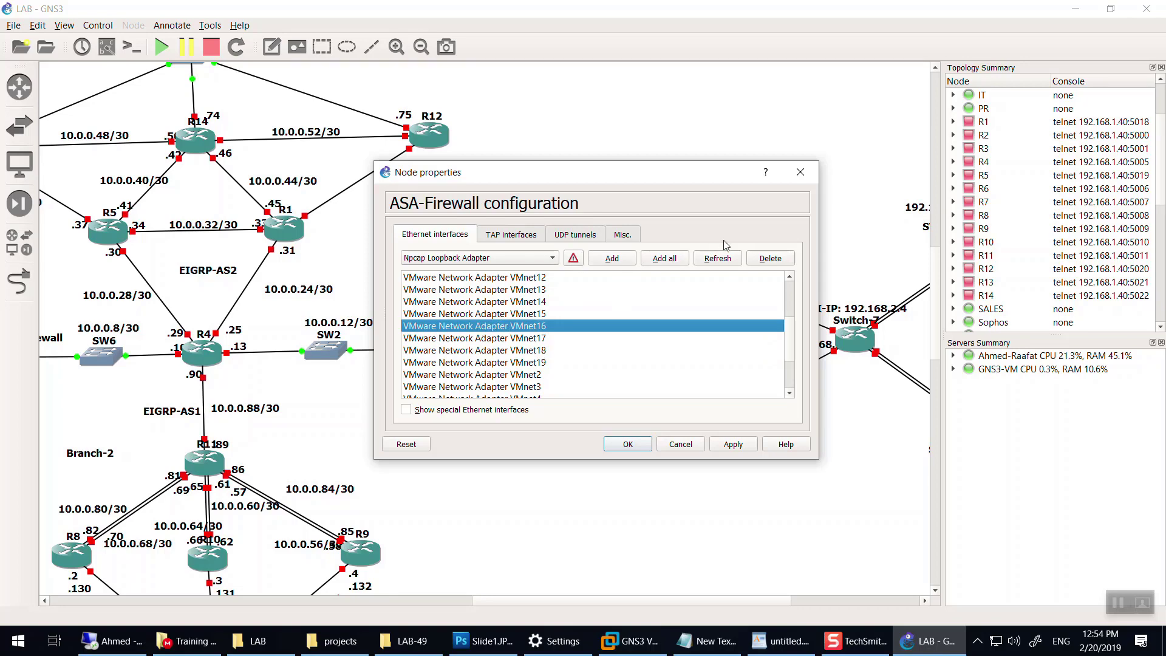
scroll(579, 297, up, 3)
Step: Try to delete all Ethernet interfaces from the ASA-Firewall configuration
click(436, 277)
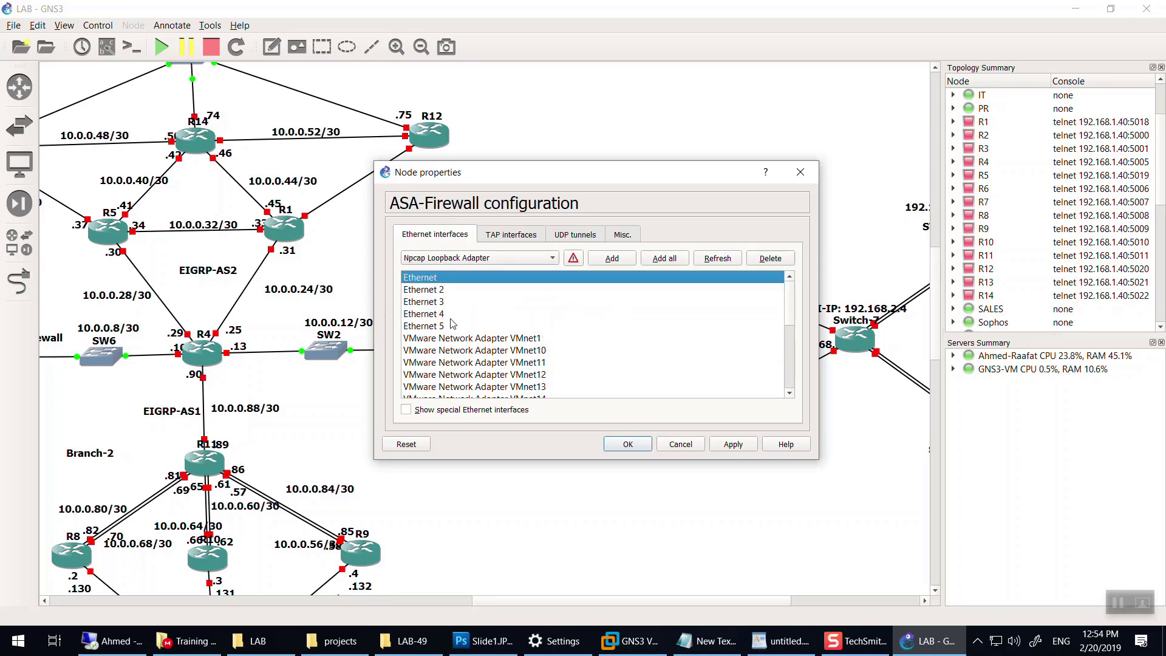
scroll(448, 381, down, 5)
key(ctrl+a)
click(769, 258)
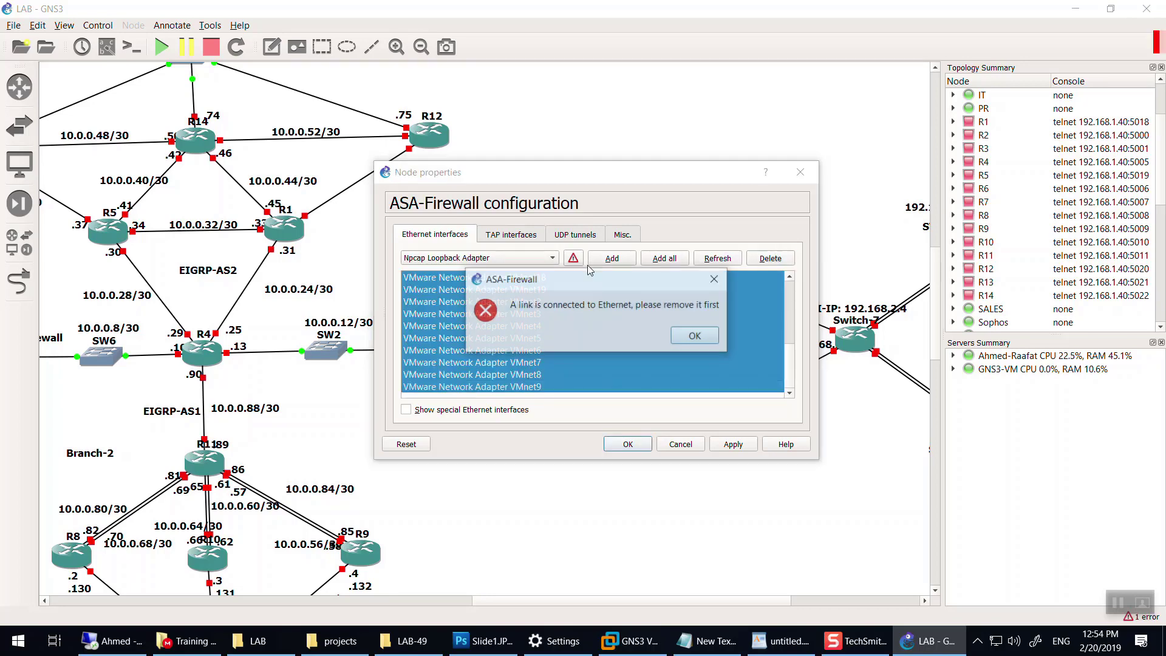
key(Return)
key(Escape)
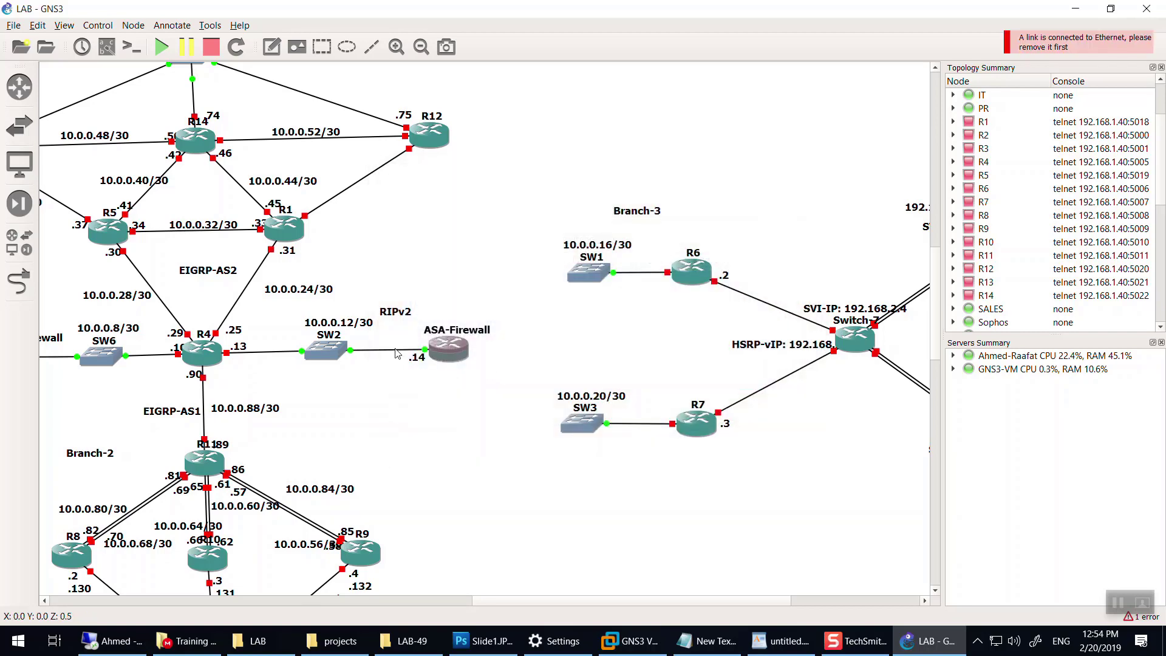
Step: Delete the link between SW2 and ASA-Firewall, and remove every Ethernet interface from the ASA-Firewall configuration
right_click(395, 352)
click(421, 406)
right_click(458, 350)
click(473, 358)
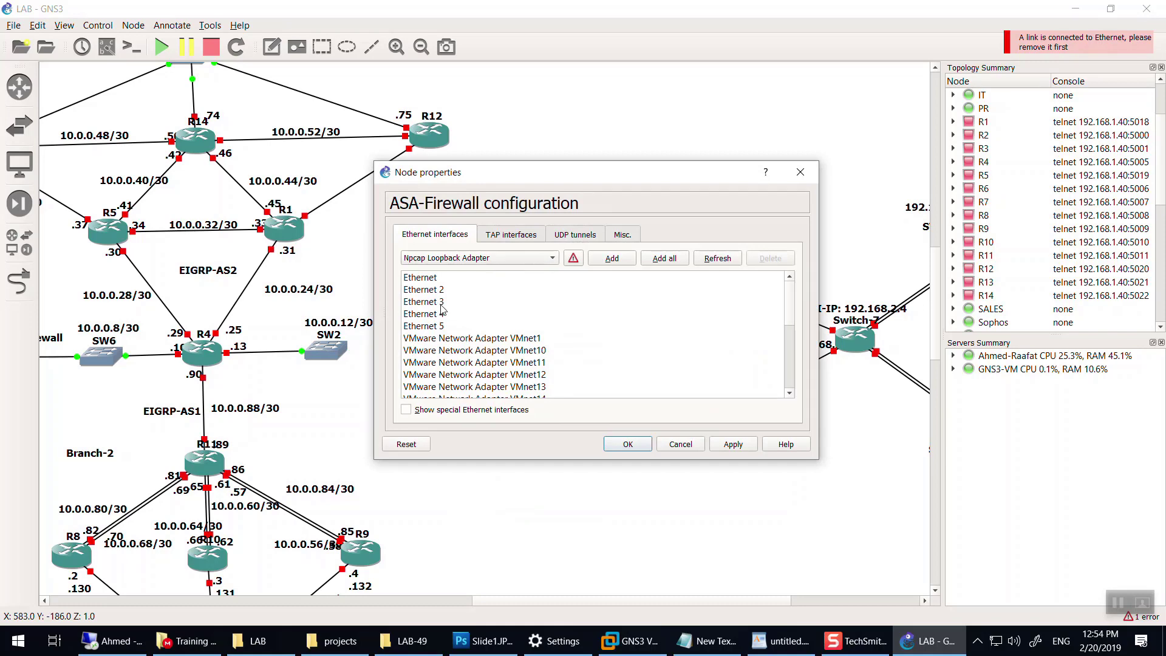
click(425, 278)
scroll(492, 363, down, 5)
shift+click(510, 386)
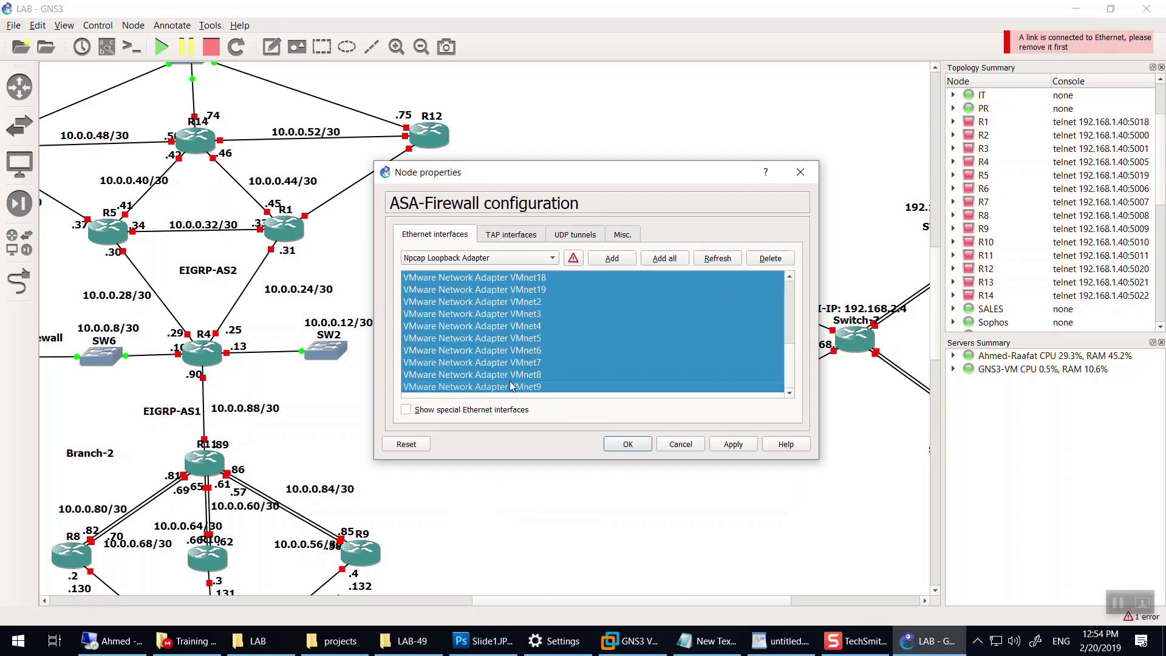
click(770, 258)
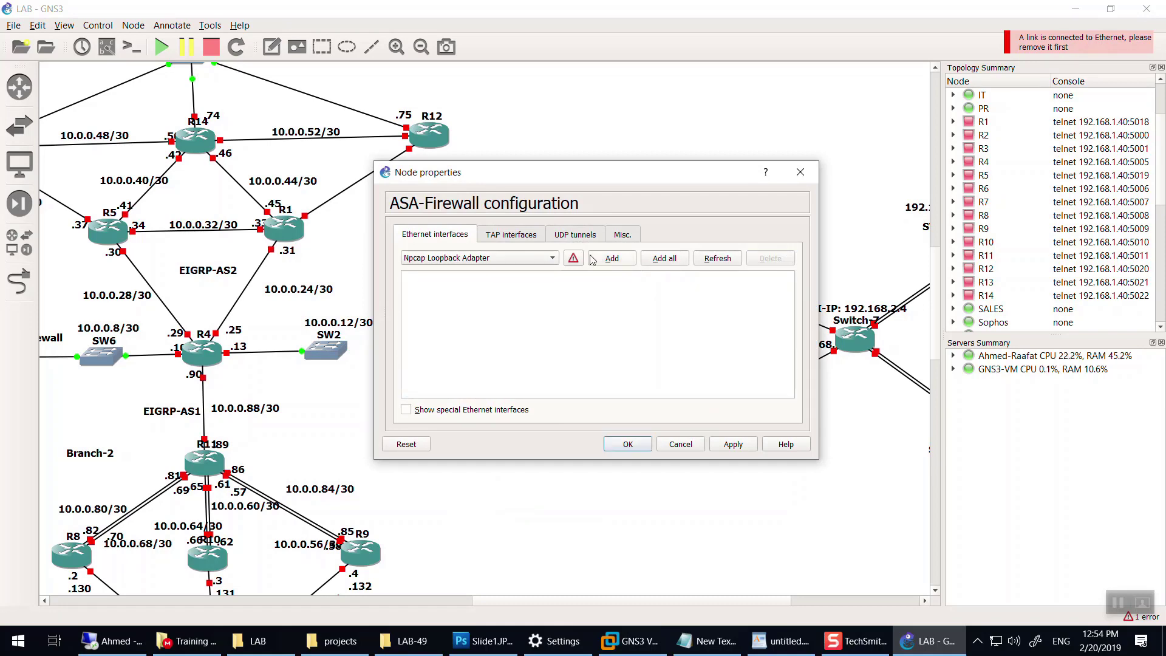
Step: Show special Ethernet interfaces for ASA-Firewall and add VMware Network Adapter VMnet1 to its interfaces
click(528, 261)
click(532, 364)
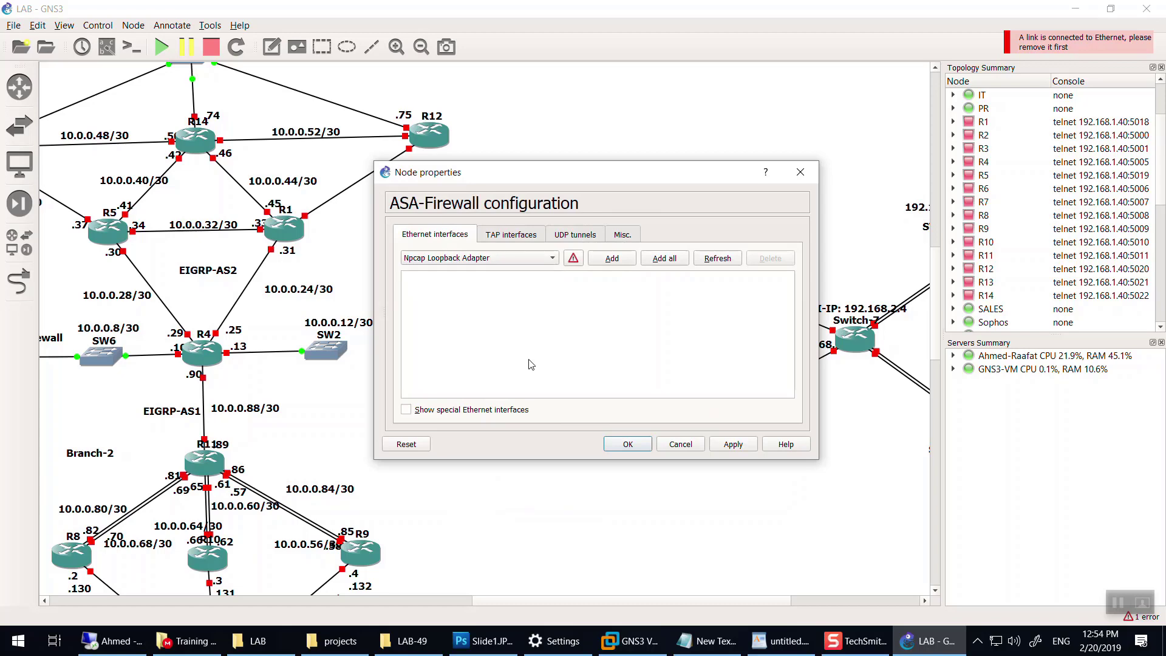
click(489, 415)
click(521, 261)
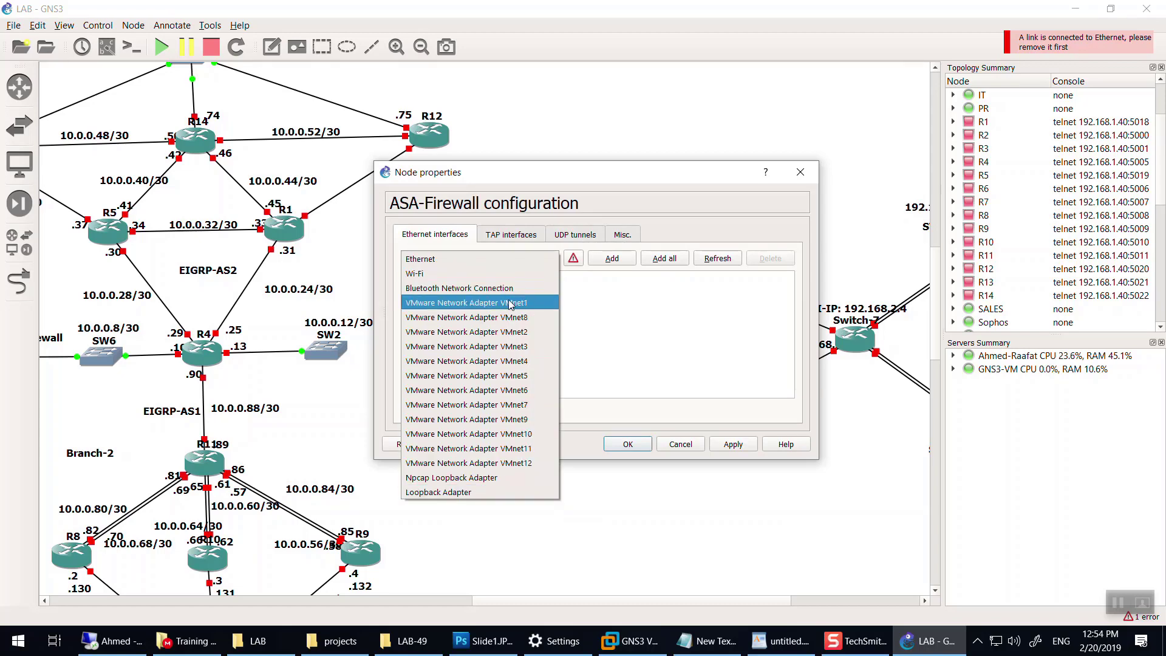
click(510, 302)
click(522, 261)
click(592, 264)
click(602, 260)
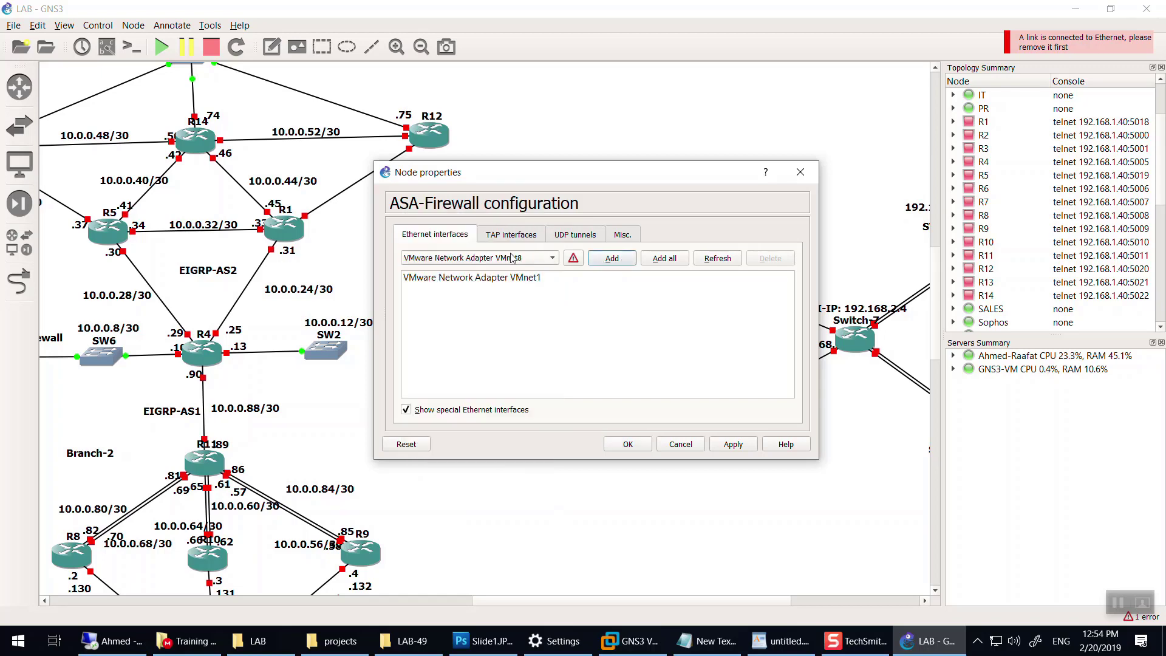
Step: Add VMware Network Adapter VMnet2 and VMnet3 to the ASA-Firewall interfaces and accept the configuration
click(512, 258)
click(486, 283)
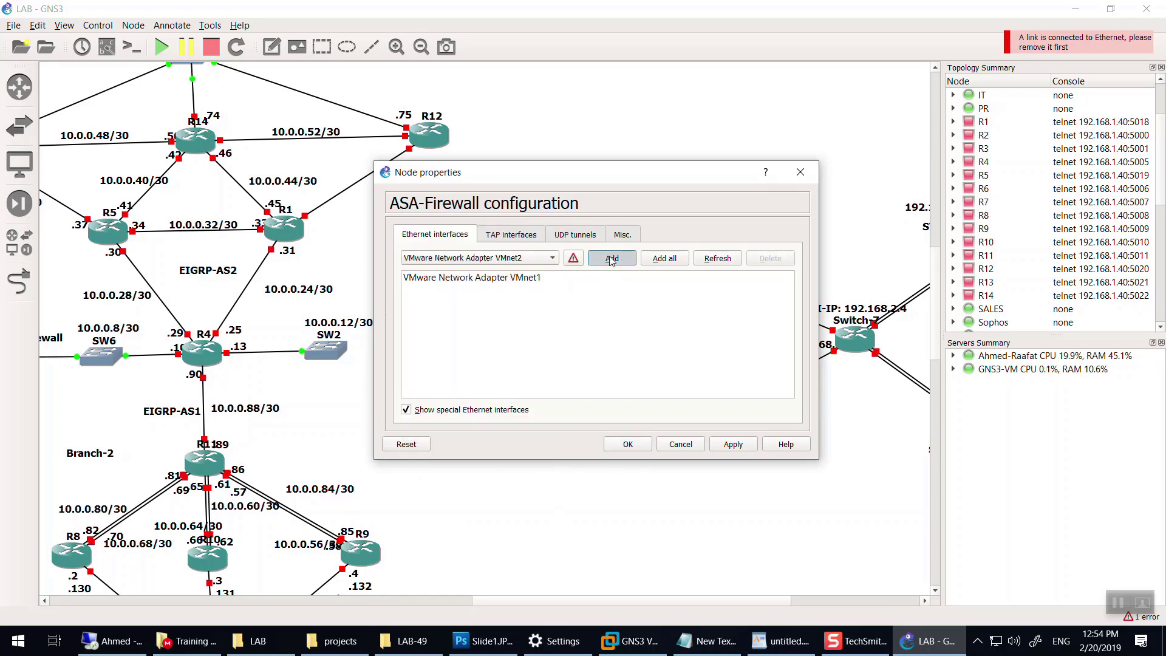
click(612, 258)
click(537, 259)
click(480, 271)
click(602, 258)
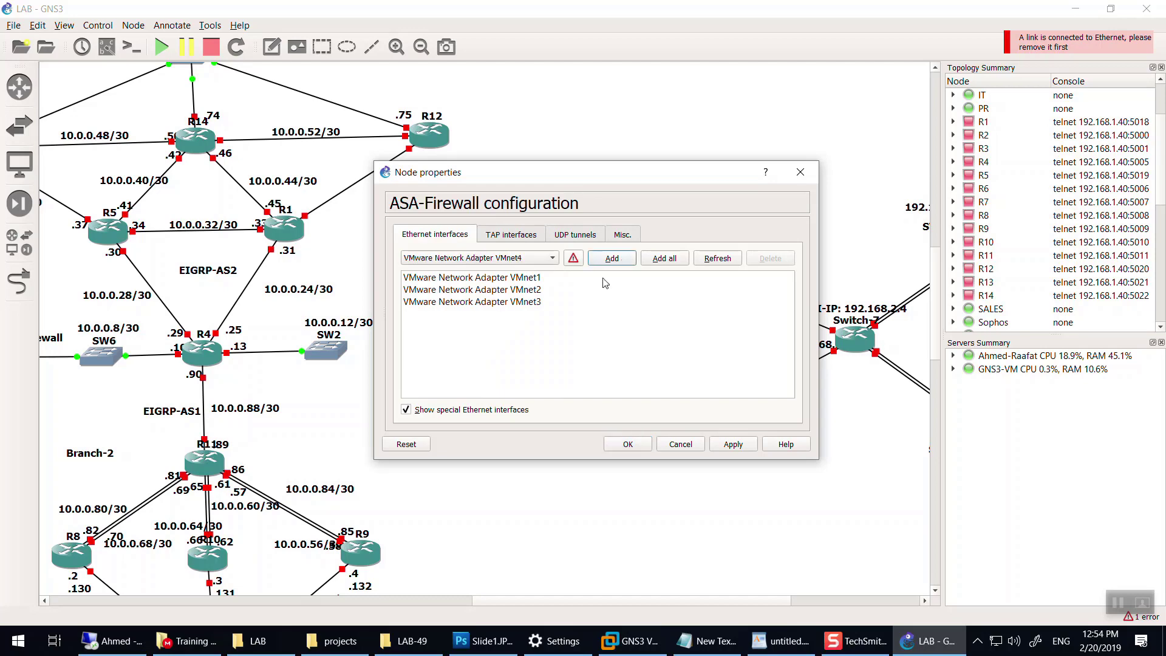
click(628, 444)
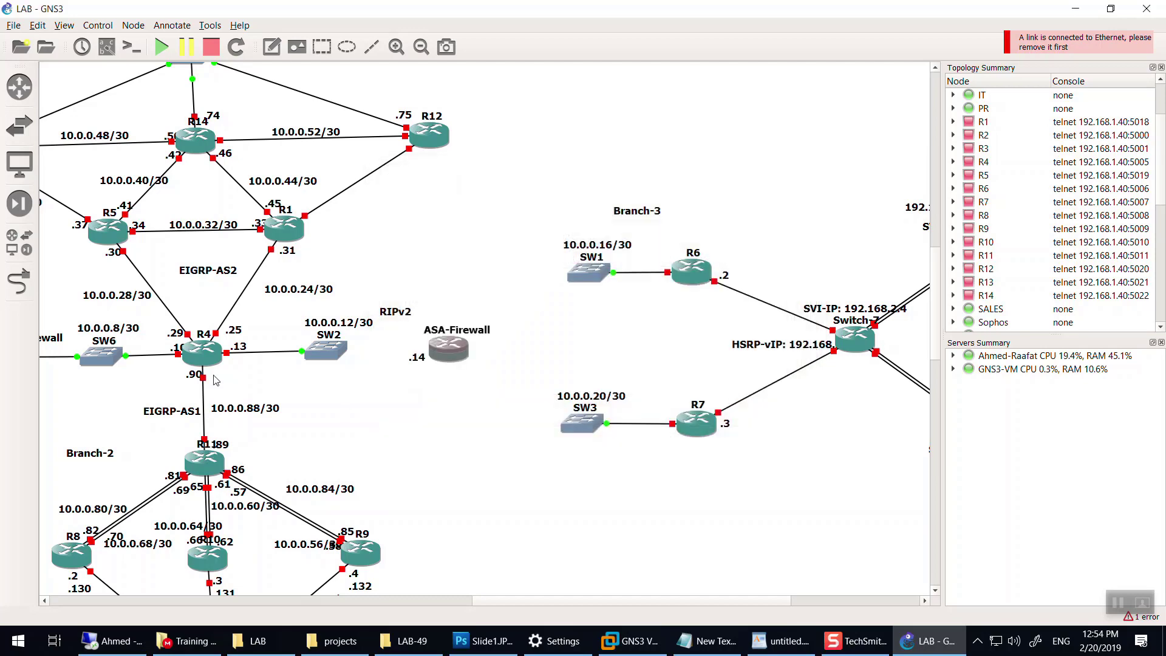
Step: Check which ports ASA-Firewall offers for a new link, without connecting any
click(19, 283)
click(446, 352)
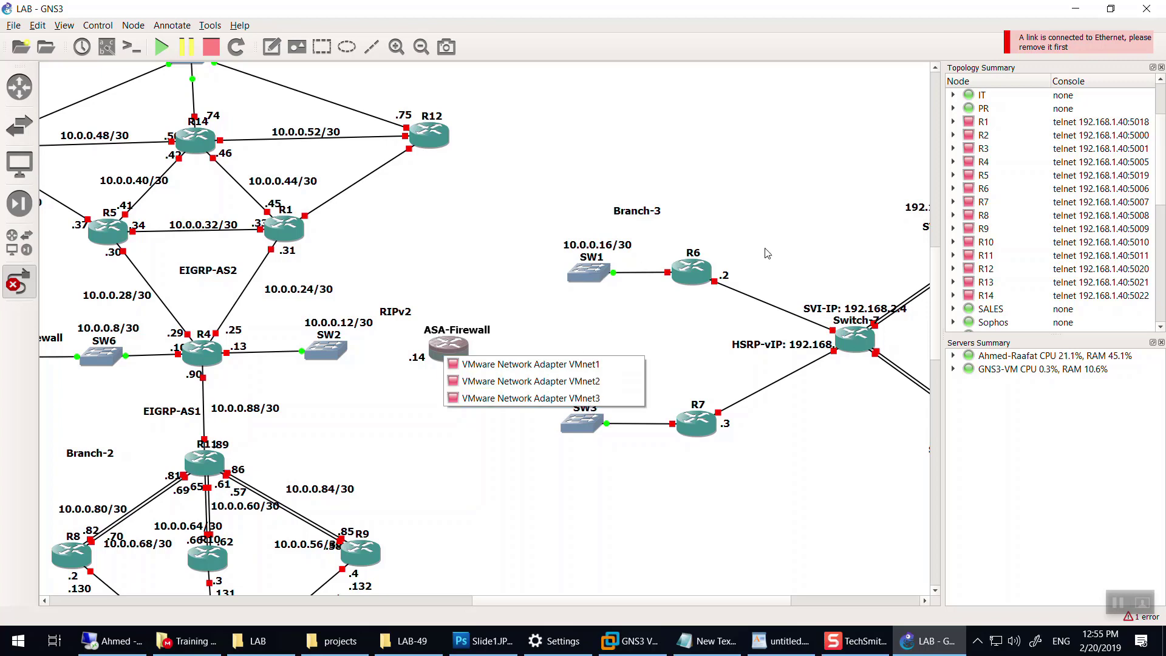
click(619, 241)
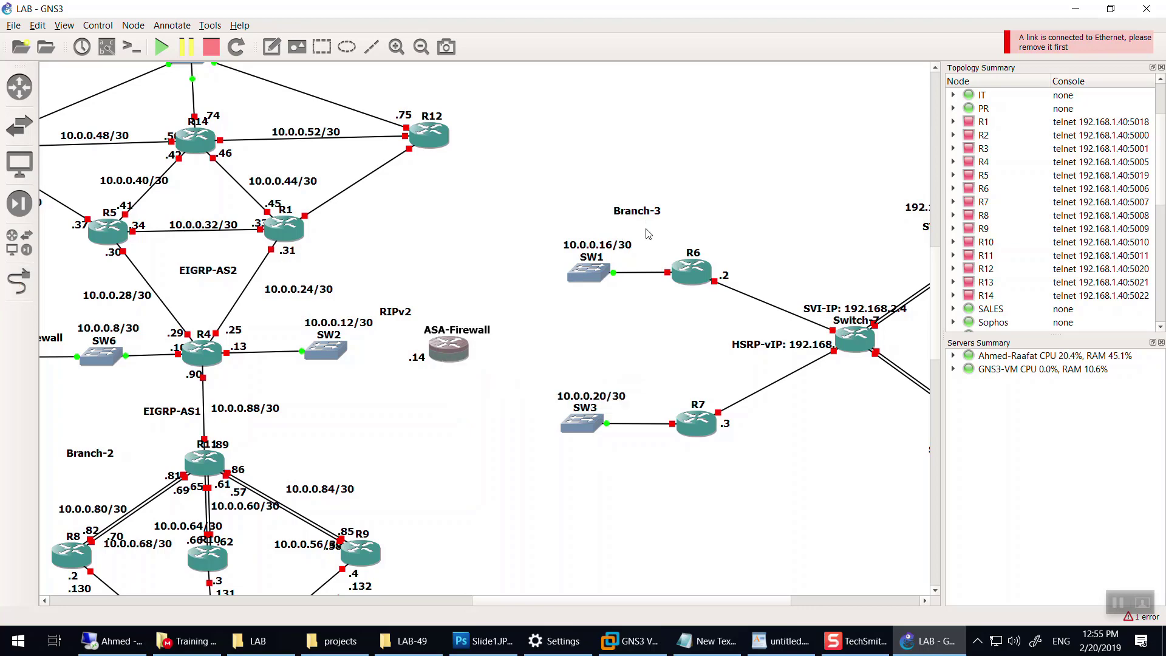
drag(647, 225, 530, 513)
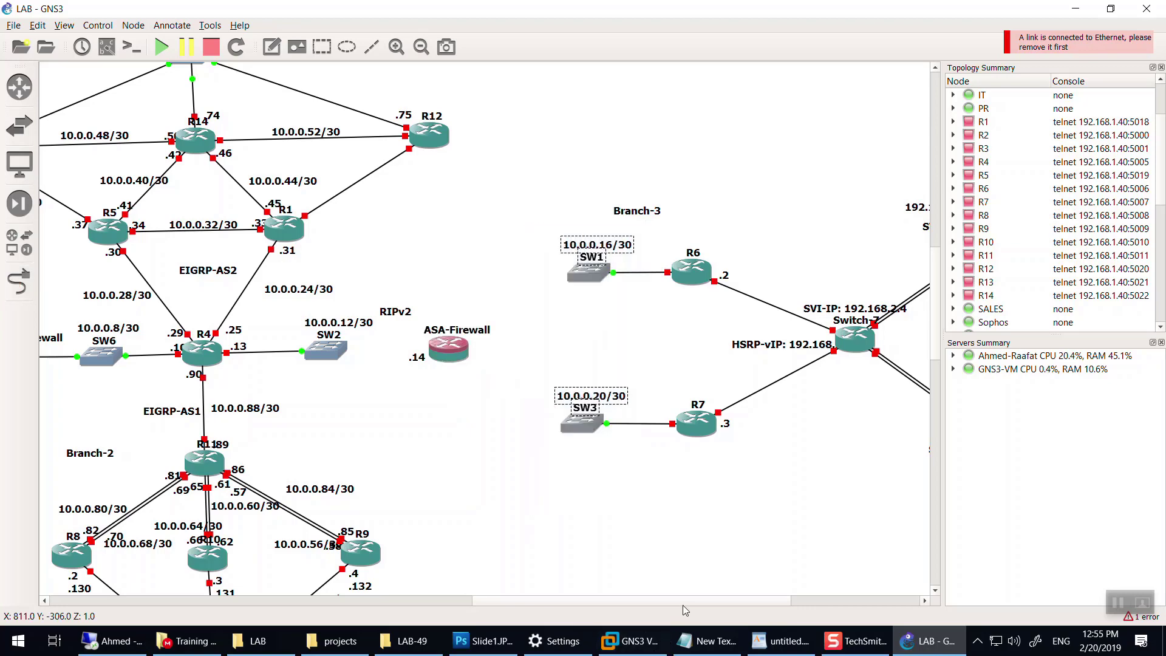
drag(665, 605, 611, 605)
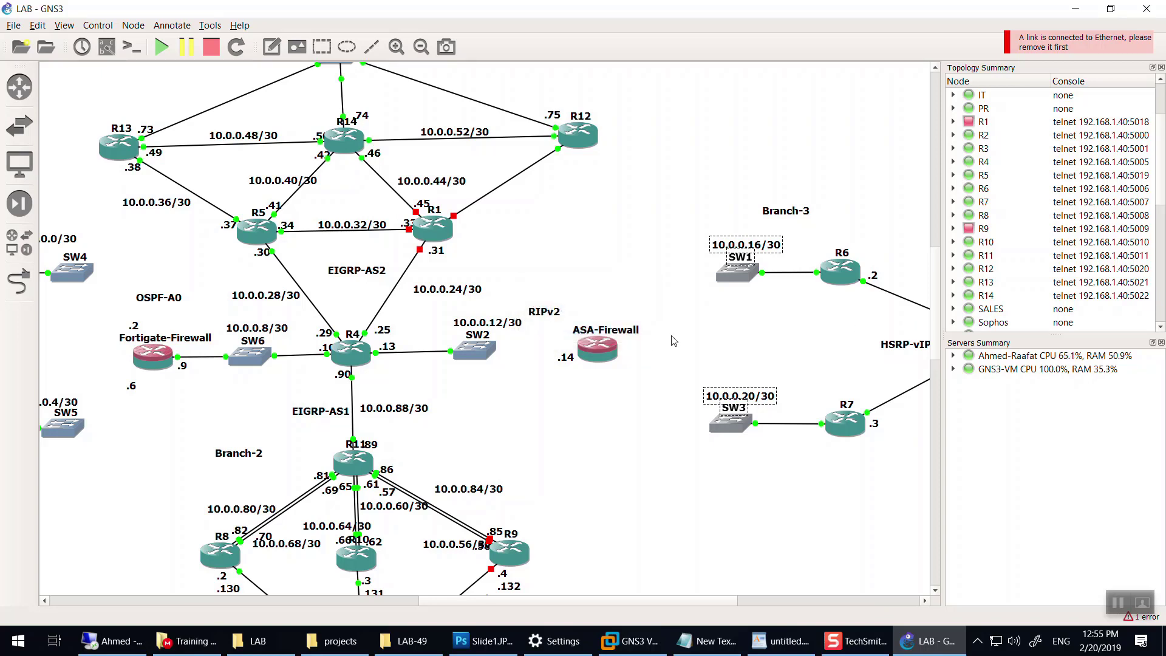
Step: Show the Console dock to read its messages, and select R1 in the topology summary
click(63, 25)
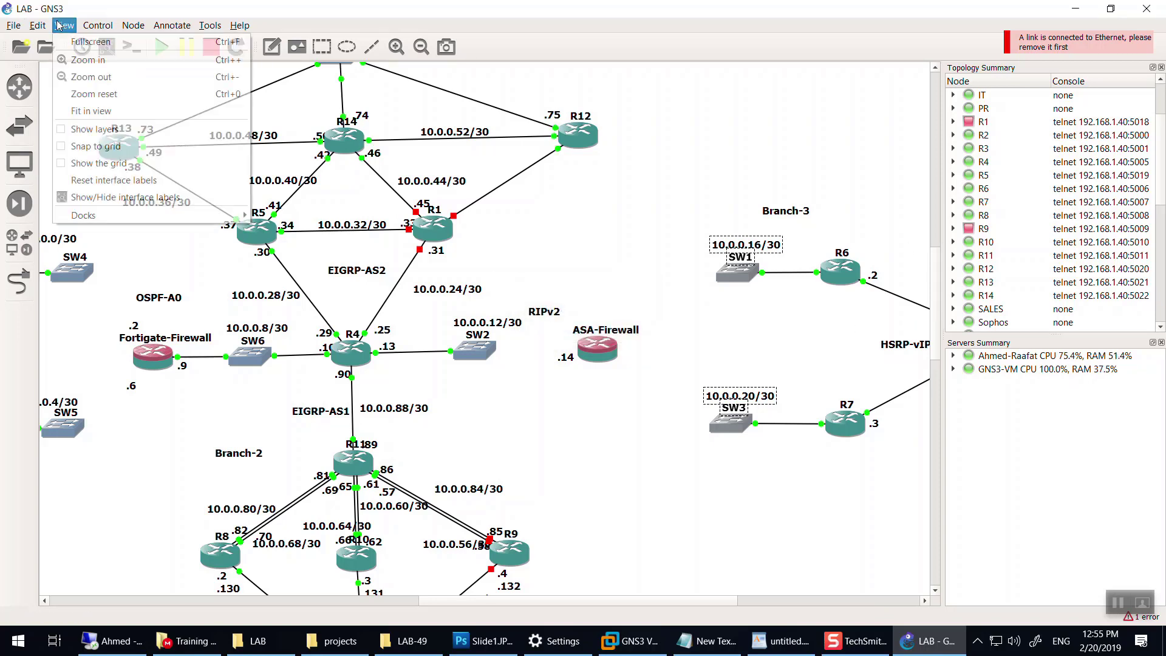
mouse_move(122, 215)
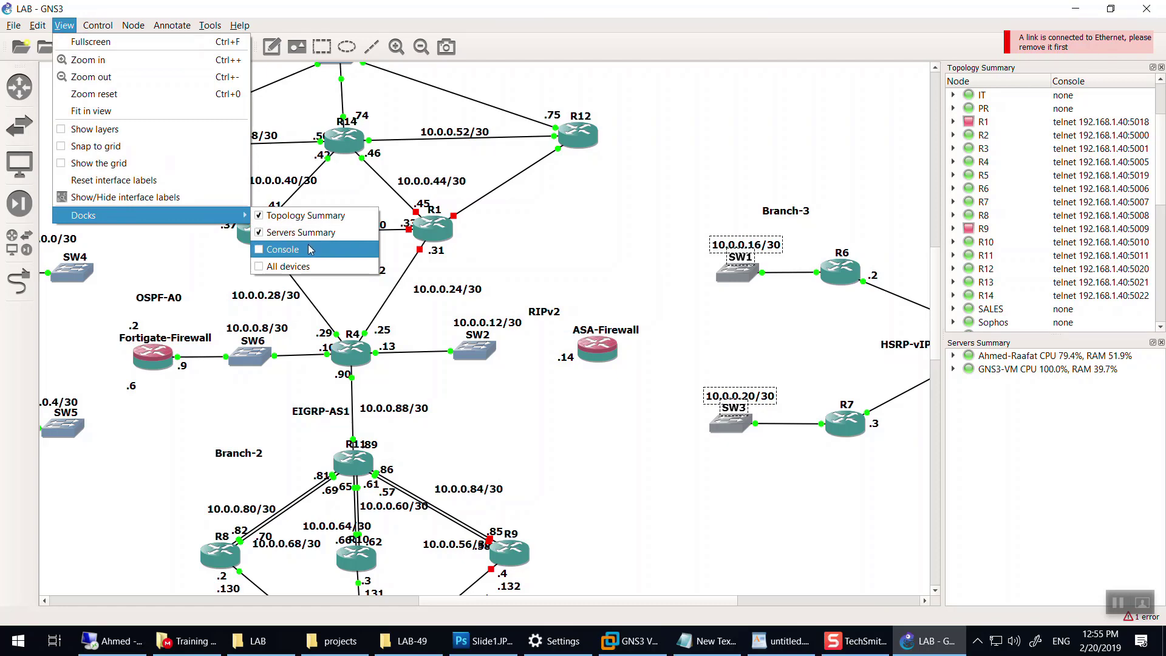
click(305, 249)
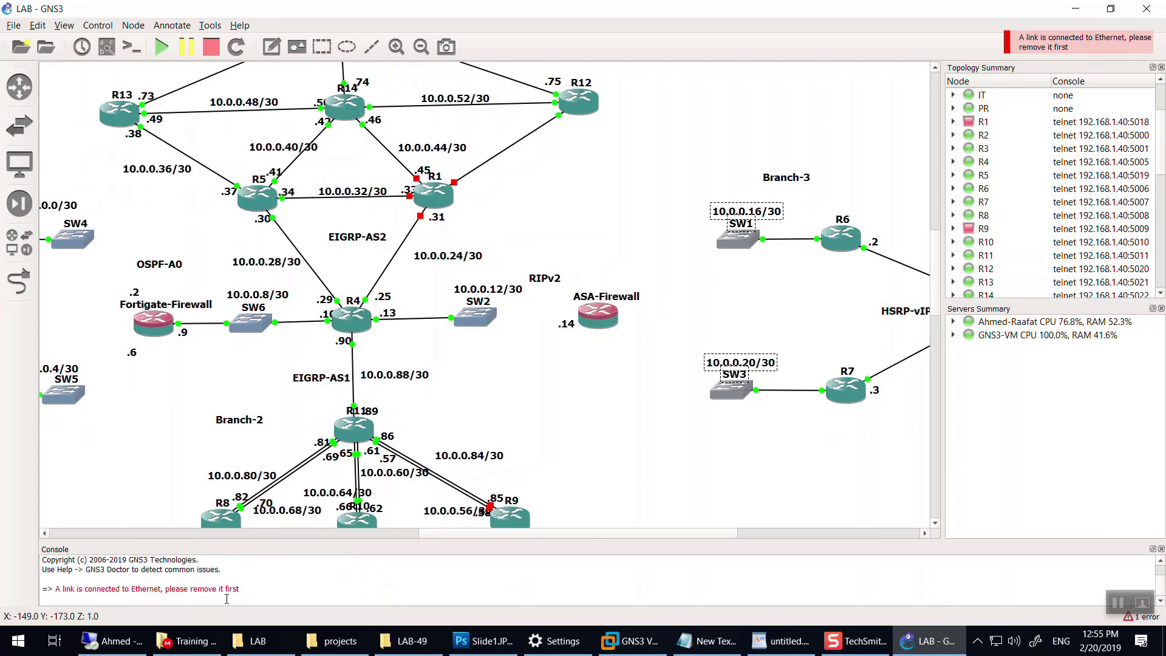
click(970, 127)
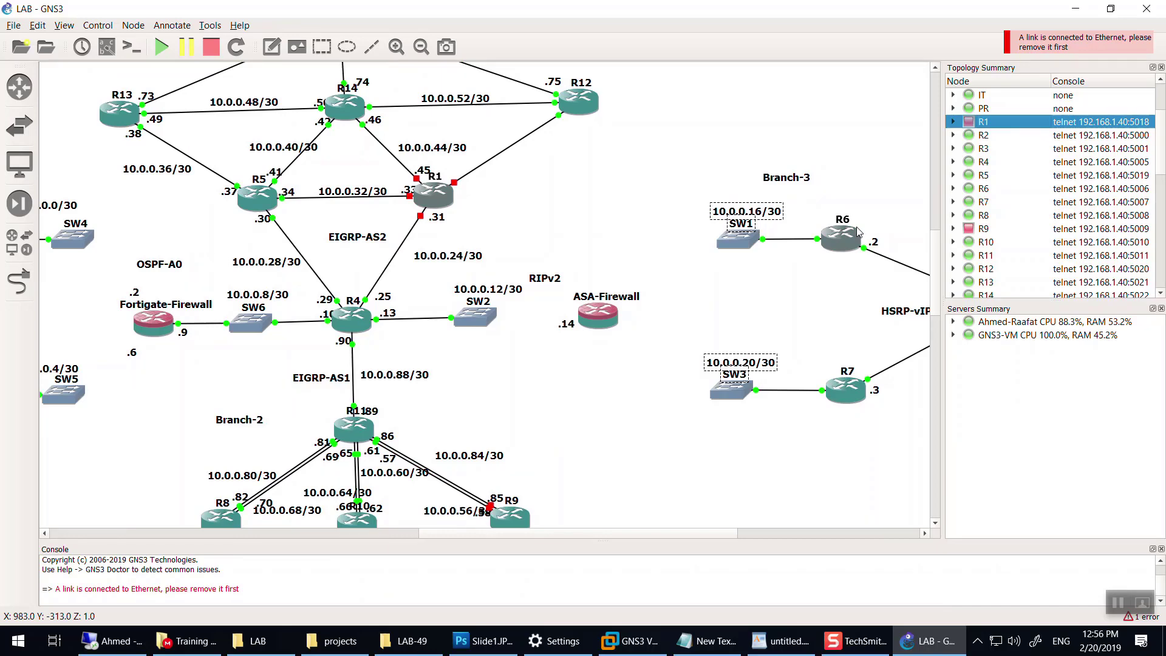
Step: Check Switch-8's configuration in Branch-3, including its network settings, and leave it without changes
scroll(858, 232, down, 2)
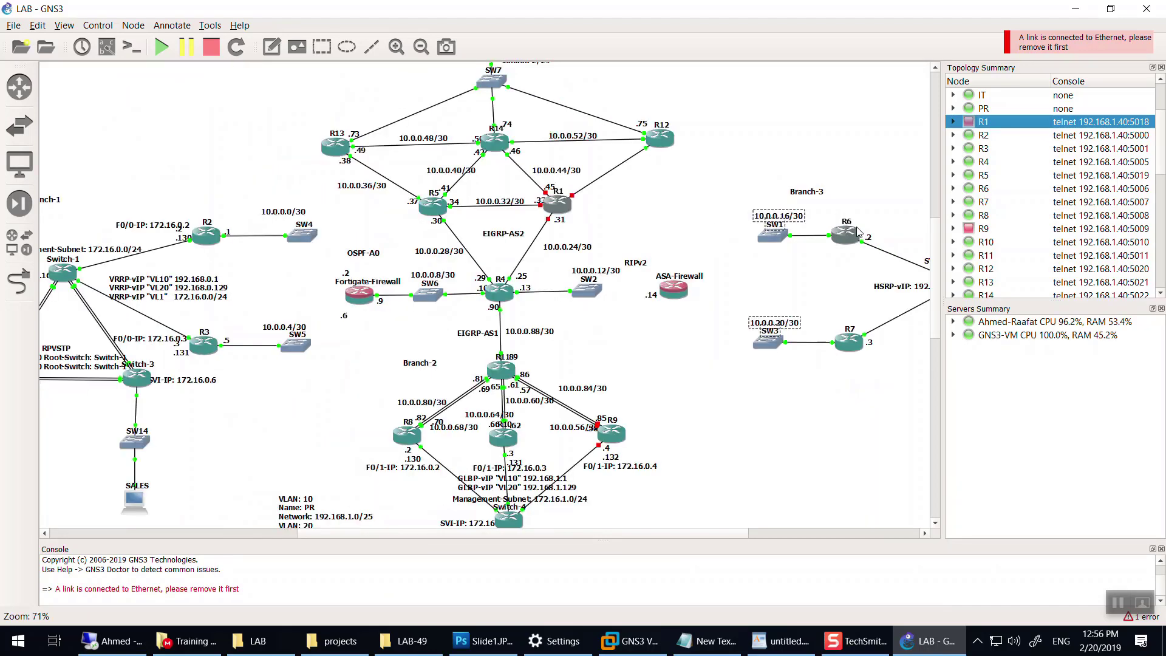
scroll(832, 284, down, 3)
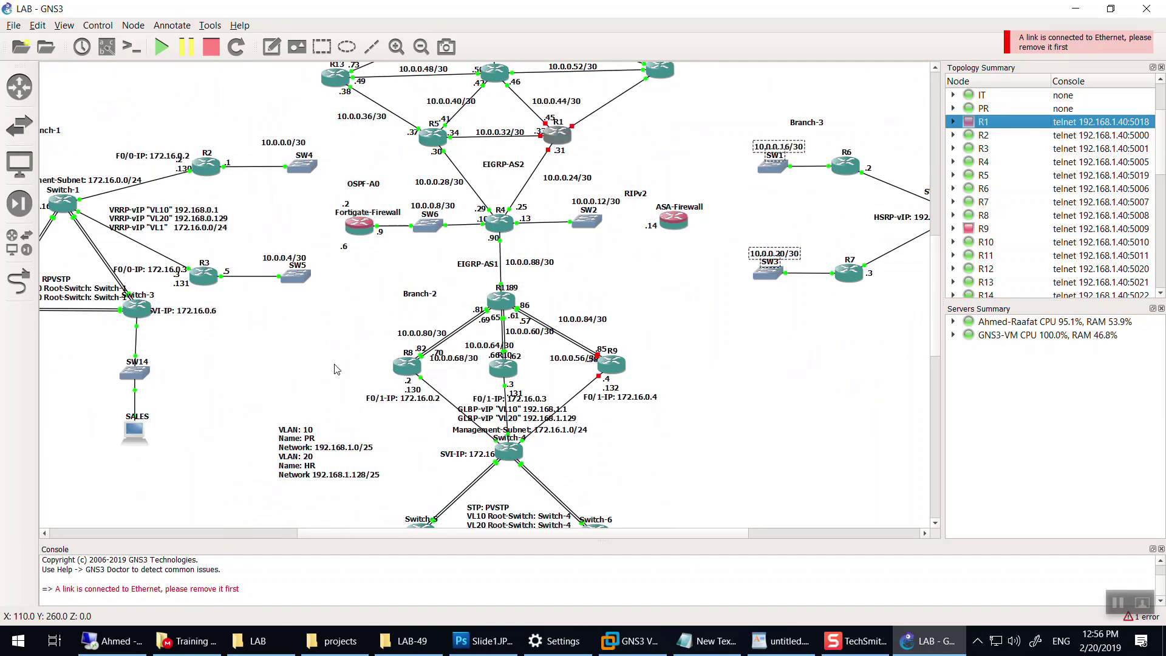
scroll(706, 159, right, 10)
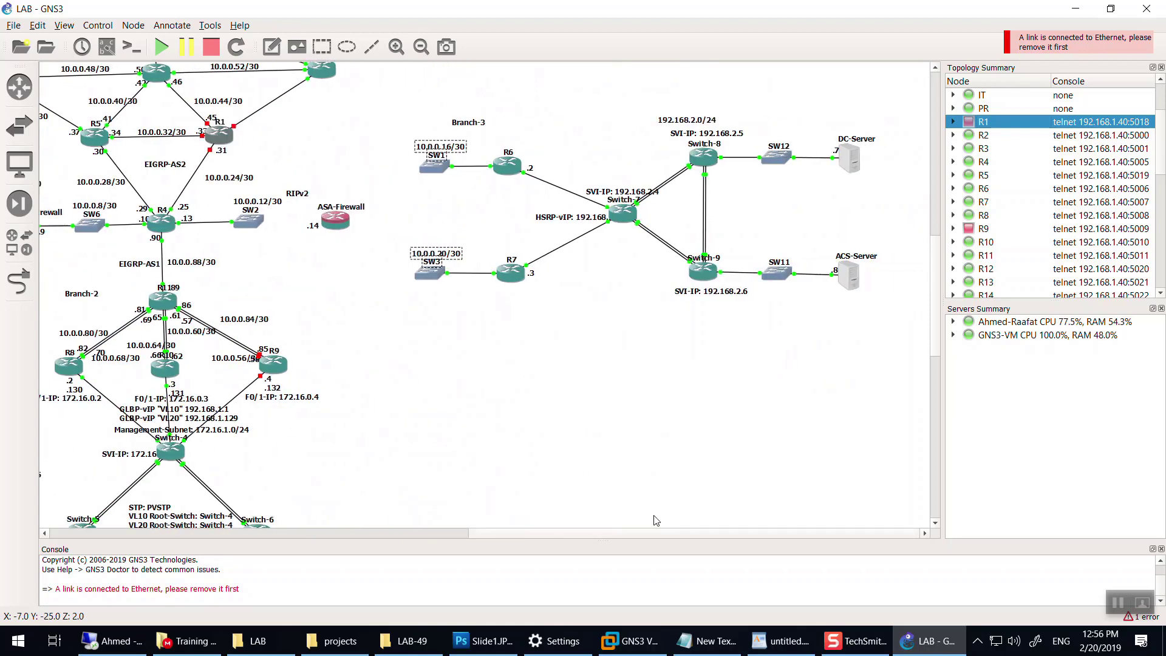
mouse_move(705, 161)
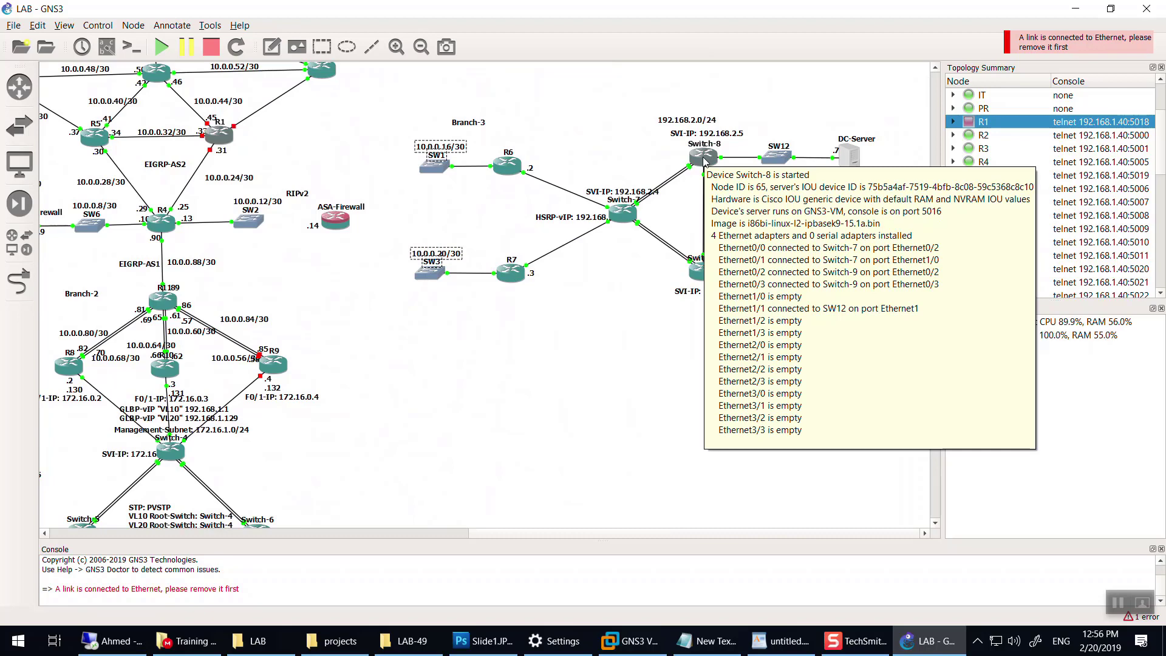
right_click(704, 161)
click(741, 166)
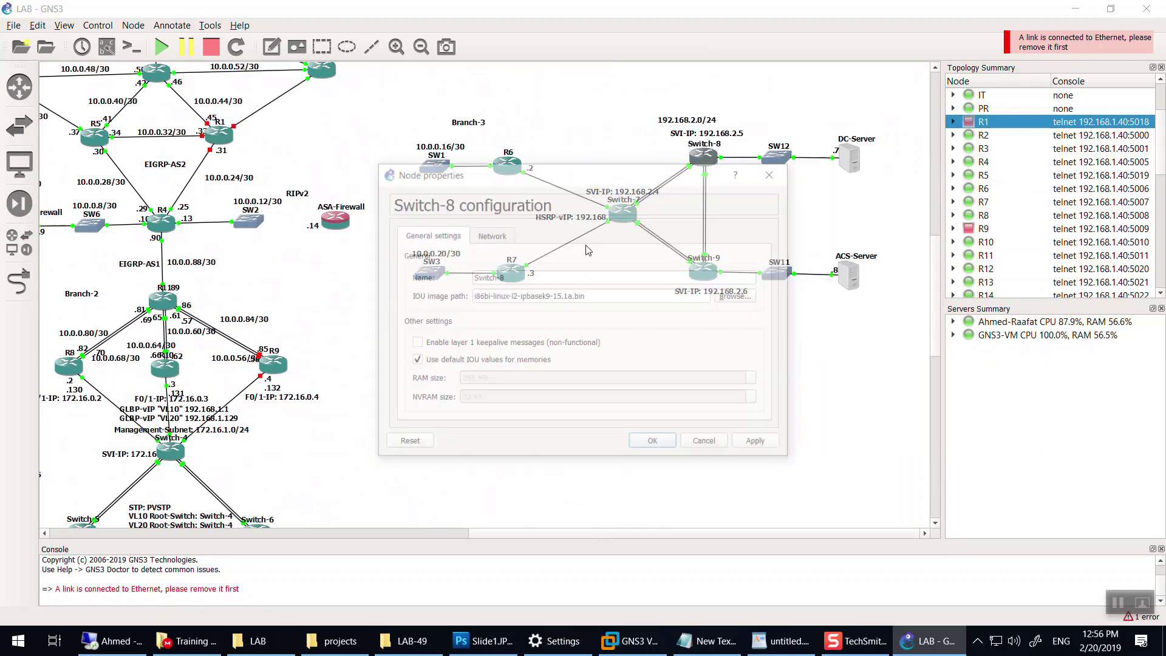
click(489, 237)
click(429, 234)
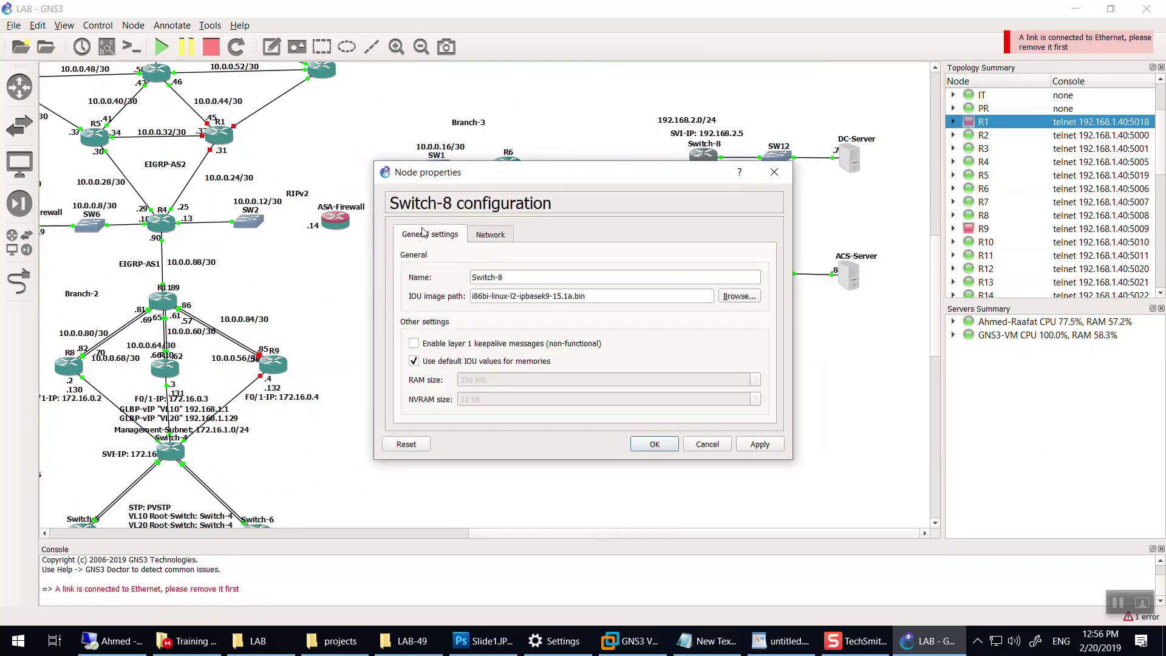
click(701, 442)
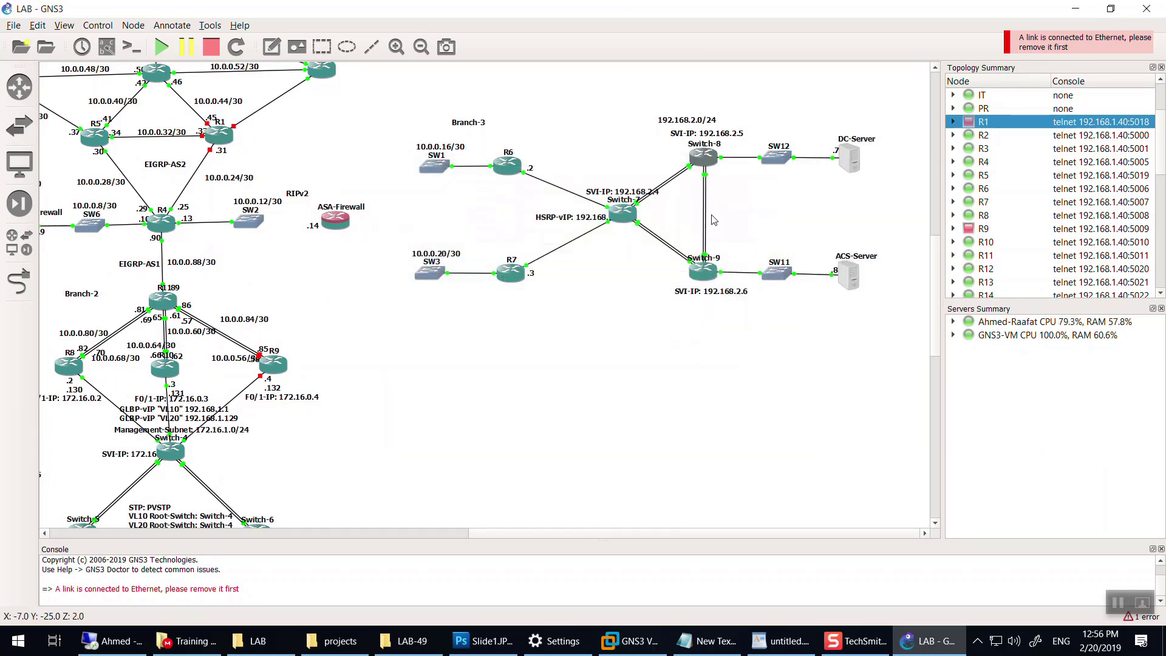
Step: Change the symbol of Switch-8 in Branch-3 to multilayer_switch from the symbols library
right_click(706, 164)
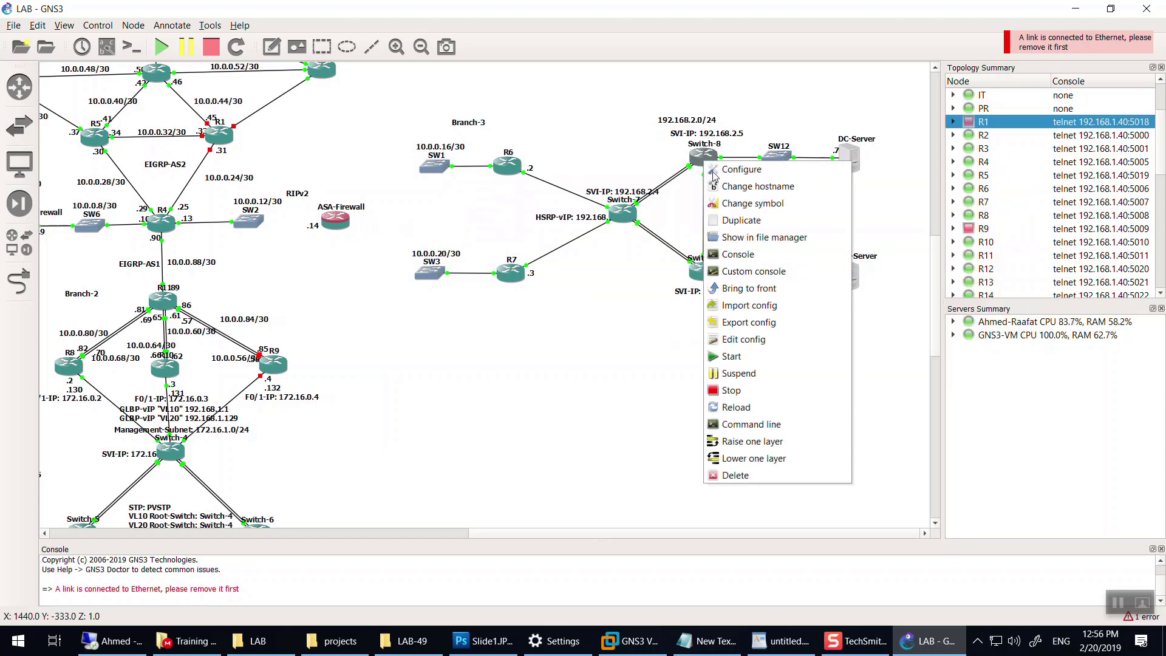
click(744, 204)
click(532, 237)
text(s)
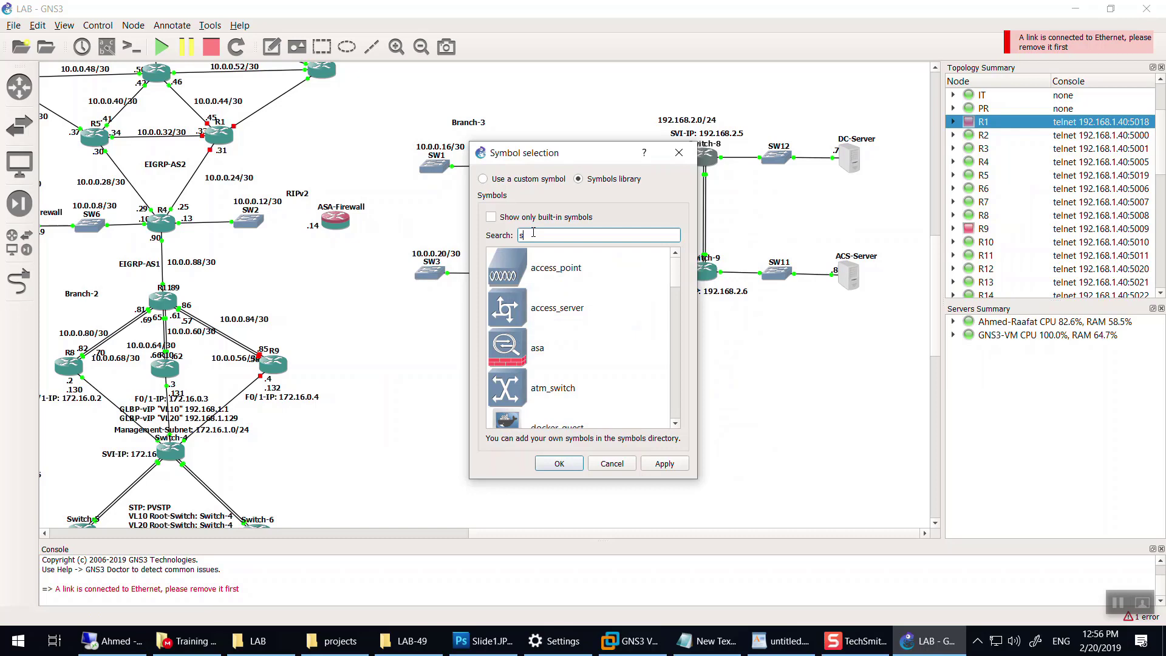
key(BackSpace)
text(mul)
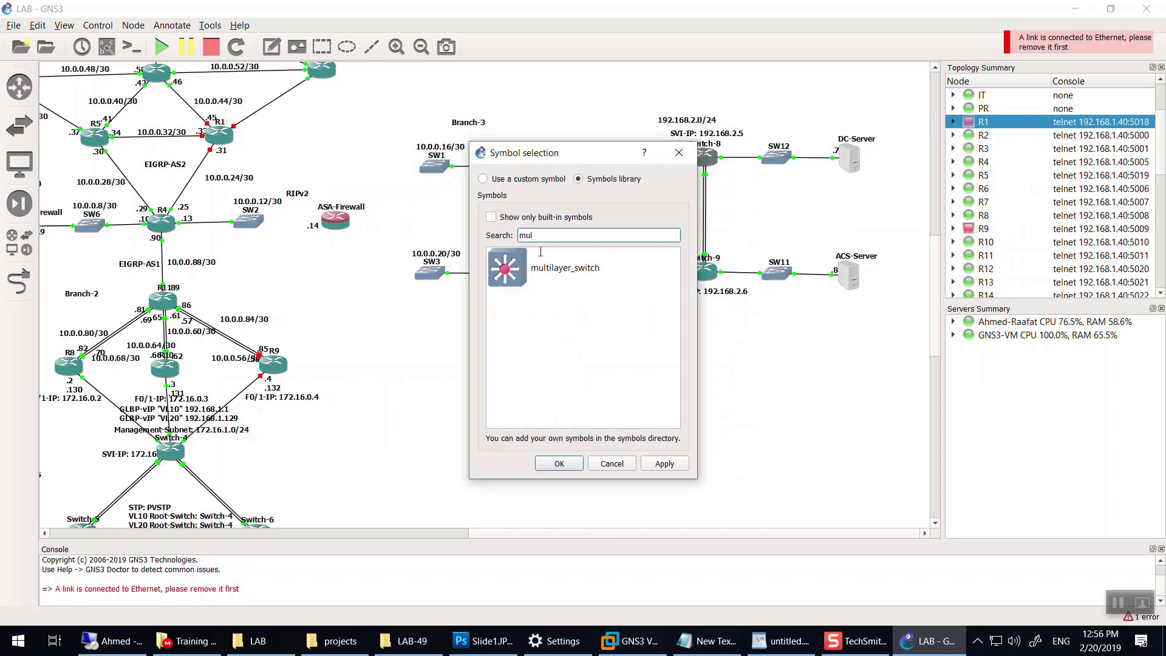
click(553, 269)
click(665, 466)
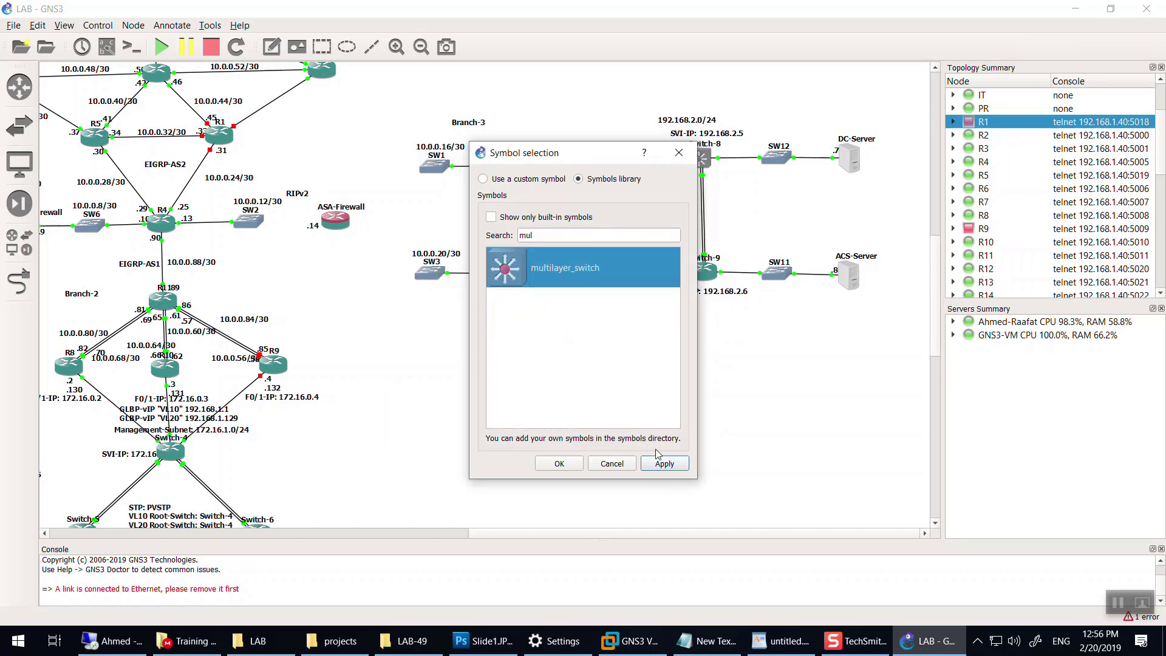
click(560, 464)
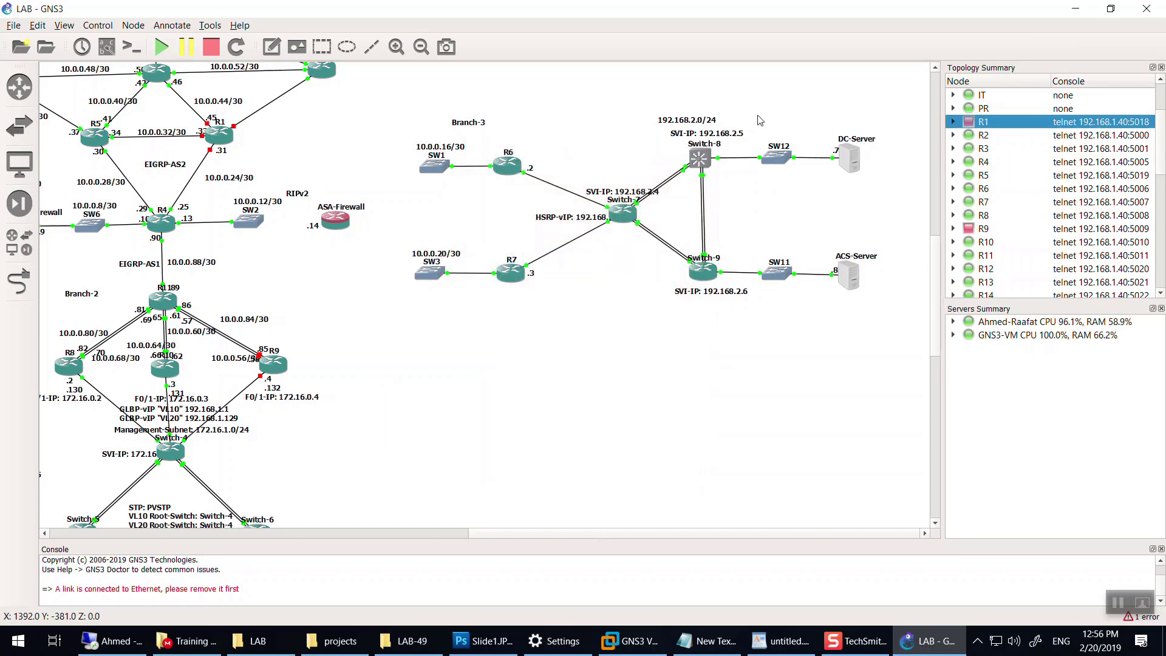
Step: Select the Branch-3 switches Switch-7, Switch-8 and Switch-9 together and set their symbol to multilayer_switch
drag(742, 143, 612, 313)
right_click(630, 215)
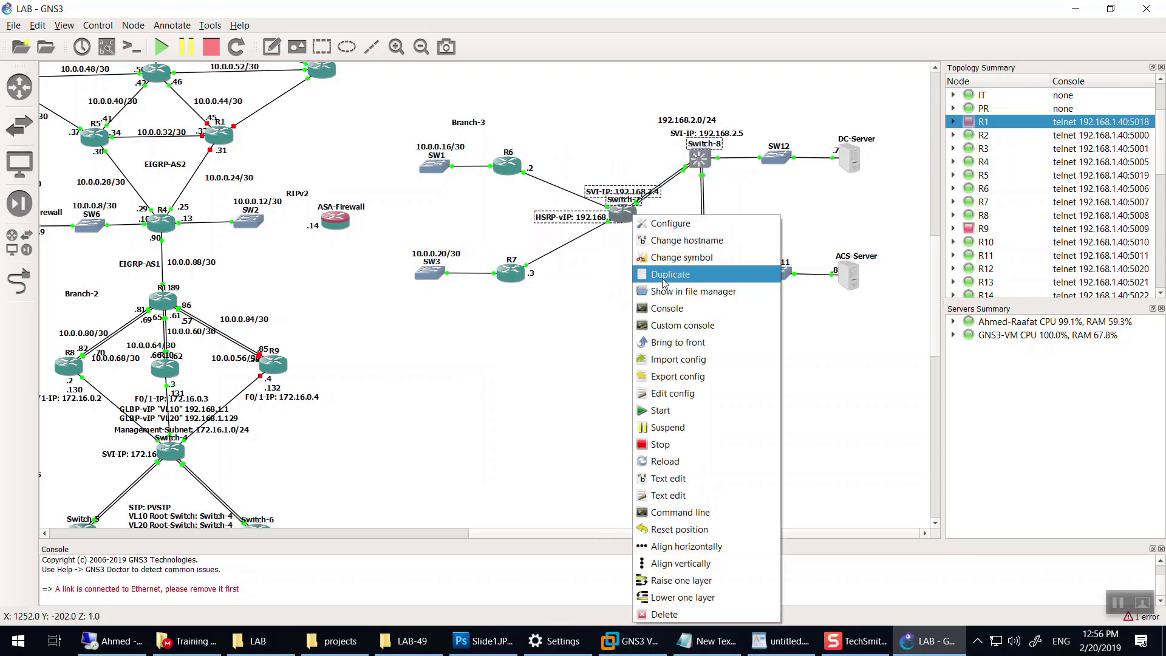
click(674, 258)
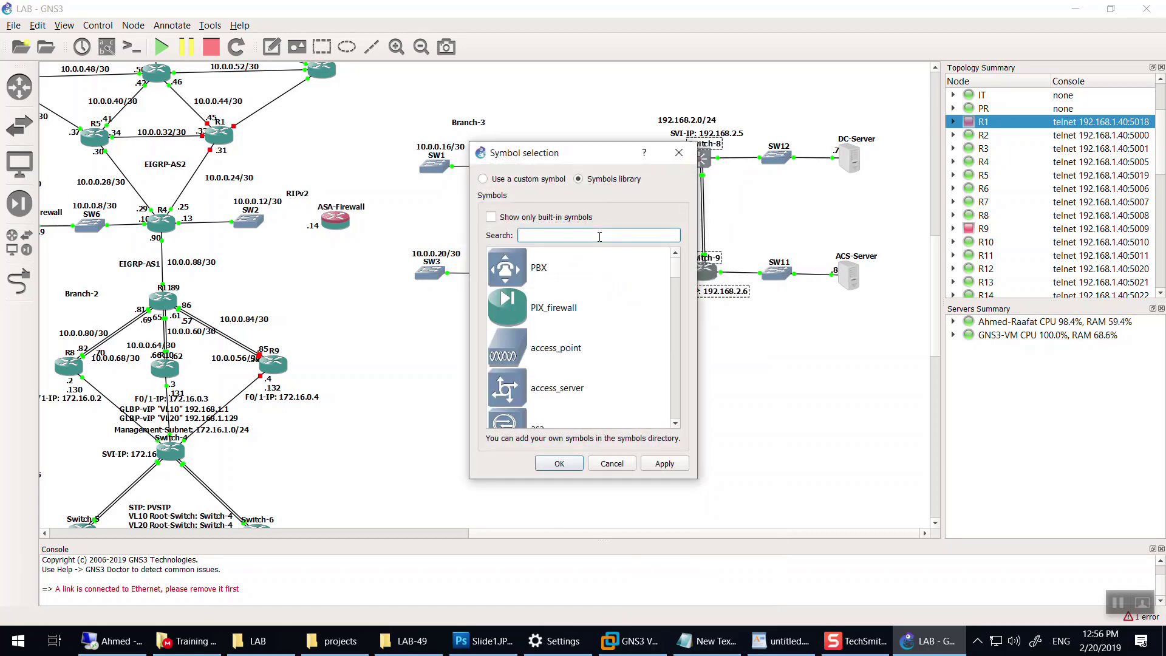
text(swi)
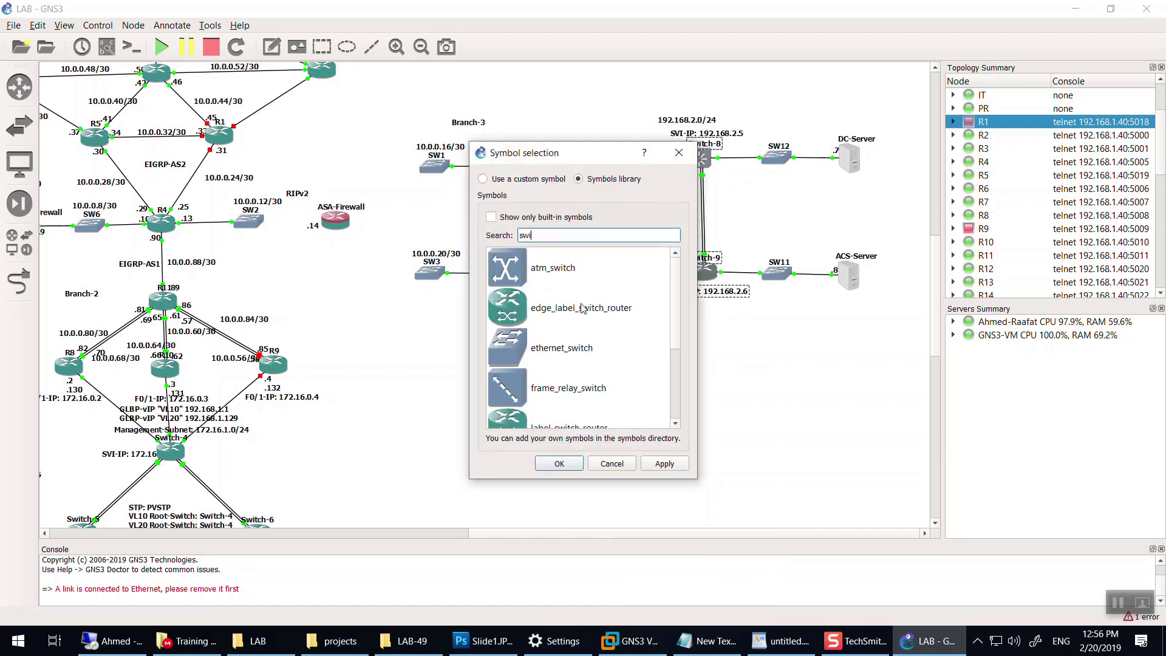
key(BackSpace)
key(BackSpace)
key(BackSpace)
text(mul)
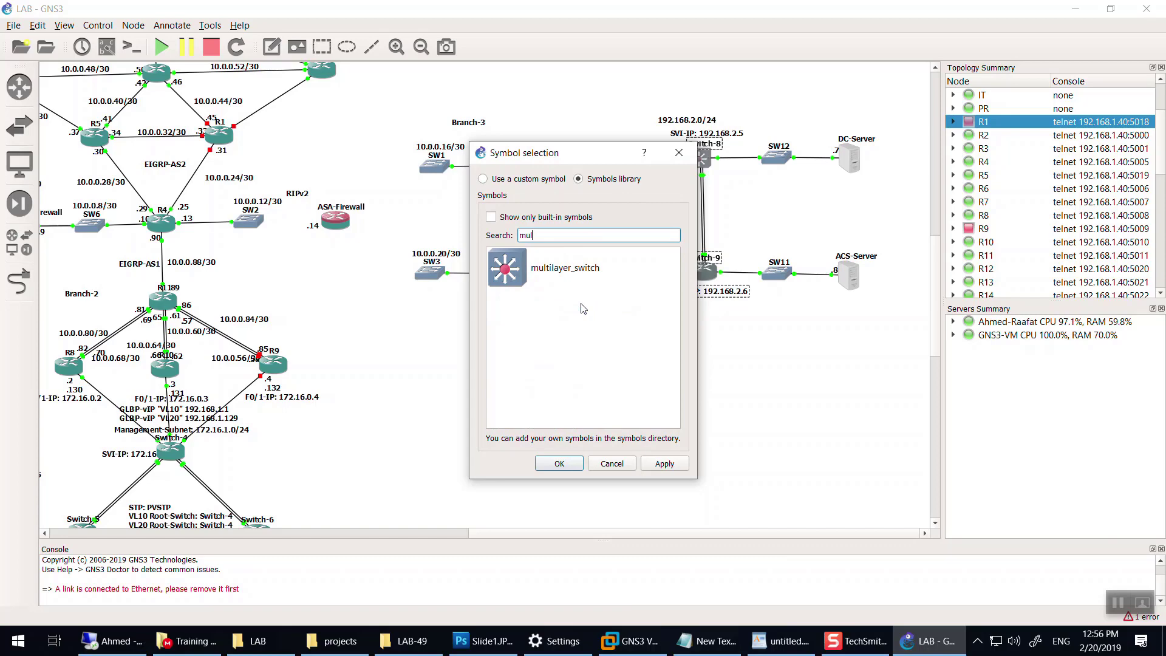
click(589, 284)
click(663, 464)
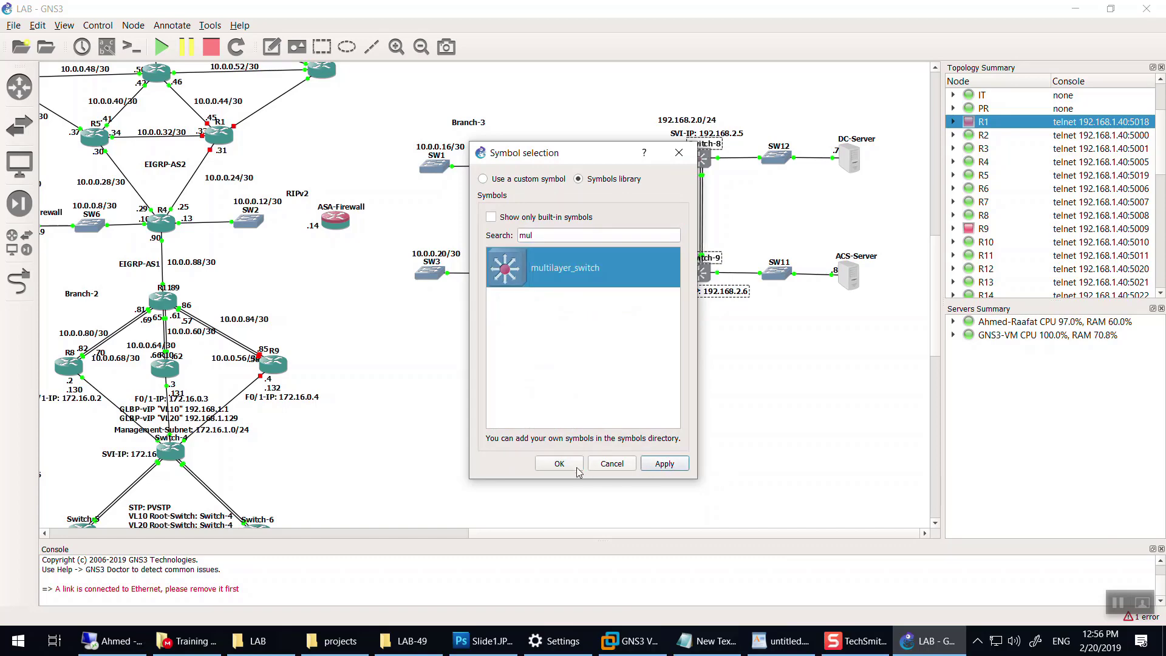
click(565, 464)
Step: Locate the Branch-2 switches in the topology and look through the switch entries in the topology summary
scroll(588, 536, left, 5)
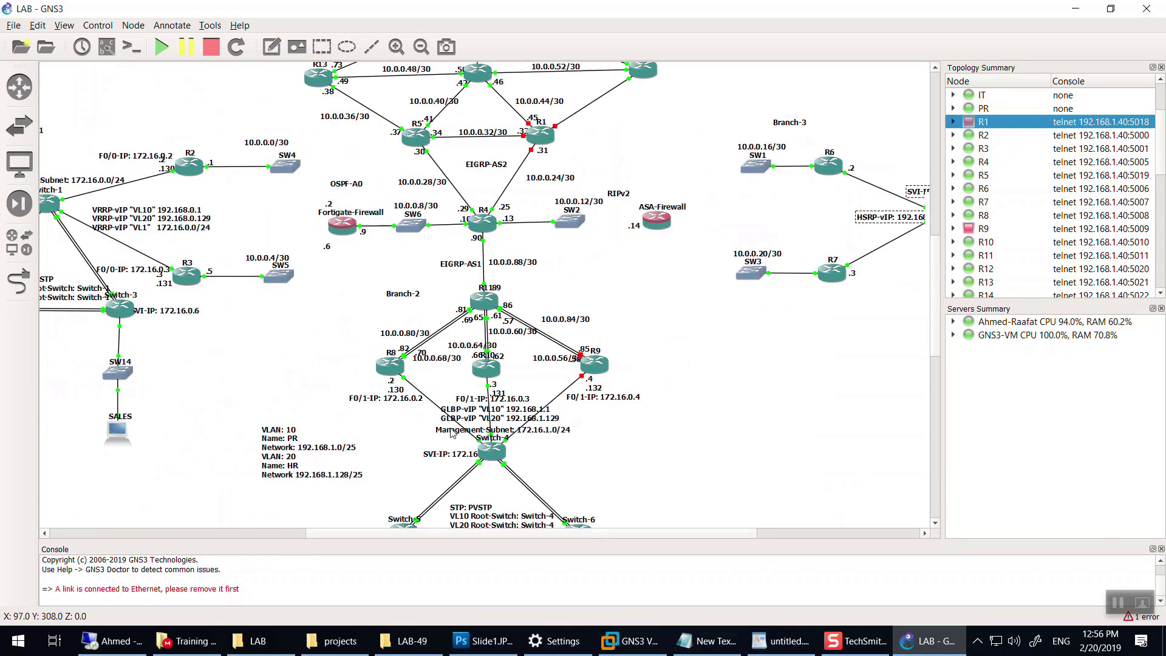
scroll(600, 240, down, 2)
drag(739, 309, 380, 416)
click(1035, 203)
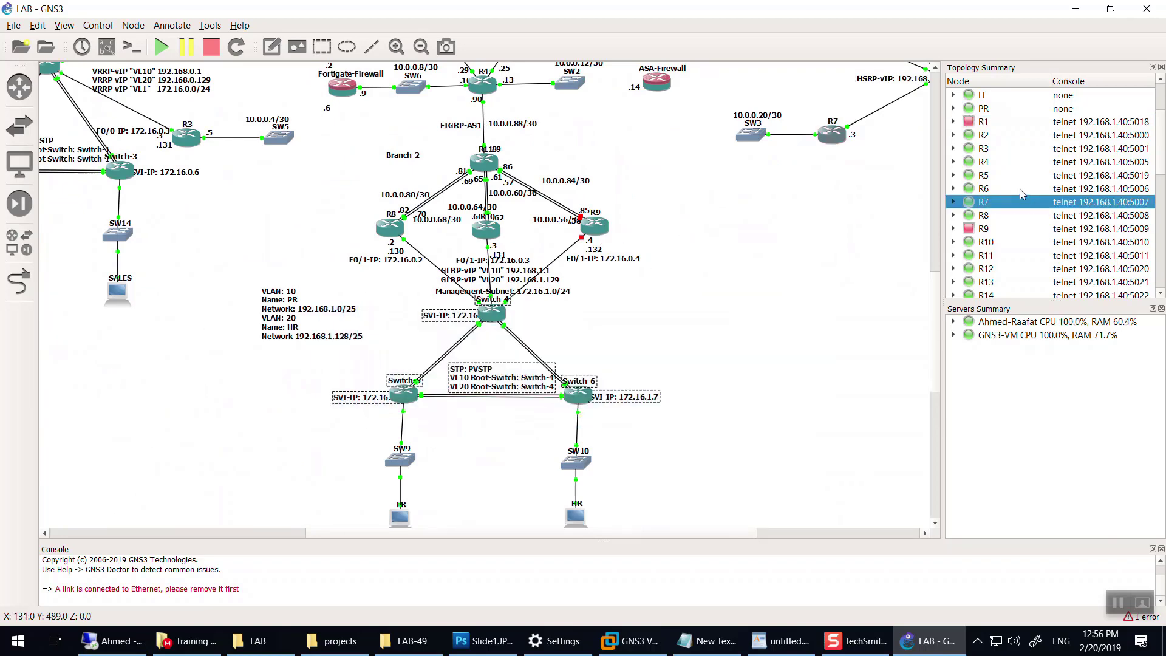
scroll(1020, 188, down, 10)
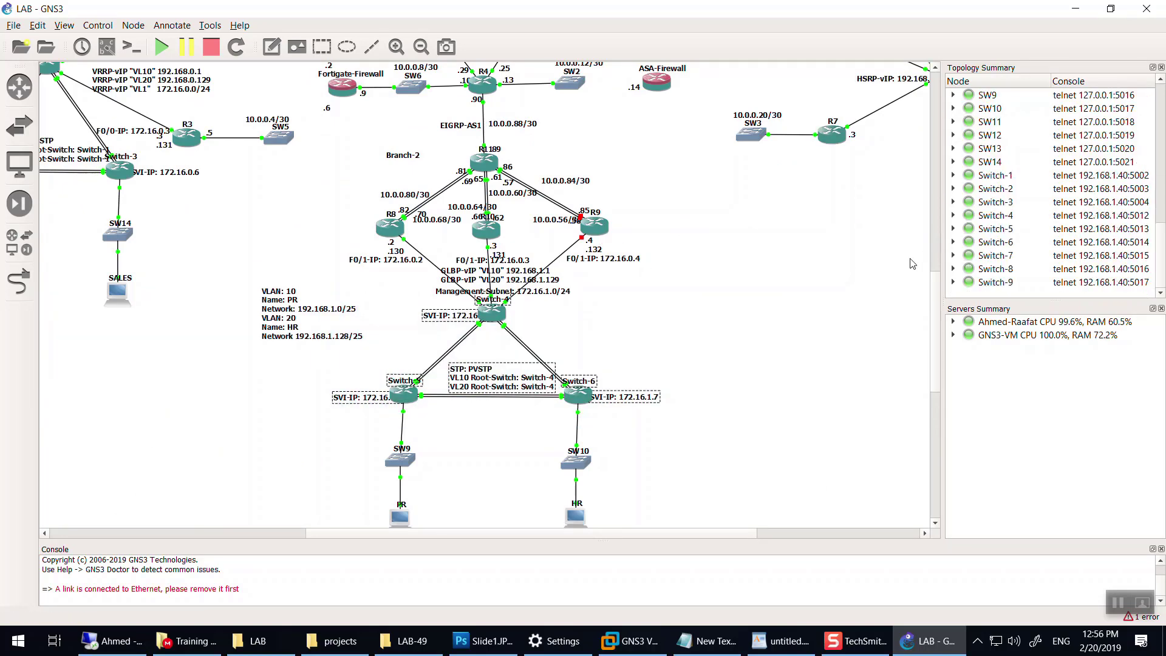
scroll(200, 196, up, 3)
scroll(200, 195, down, 3)
Step: Select the Branch-2 switches Switch-4, Switch-5 and Switch-6 together and set their symbol to multilayer_switch
drag(800, 273, 335, 423)
right_click(398, 398)
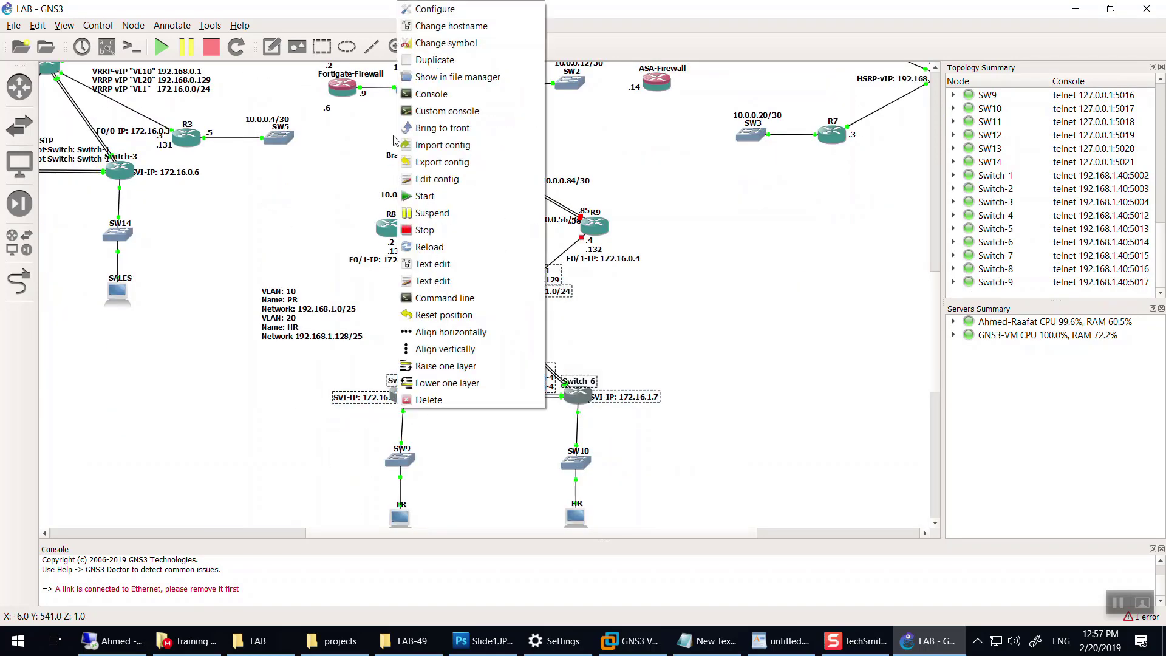
click(447, 42)
click(551, 235)
text(multi)
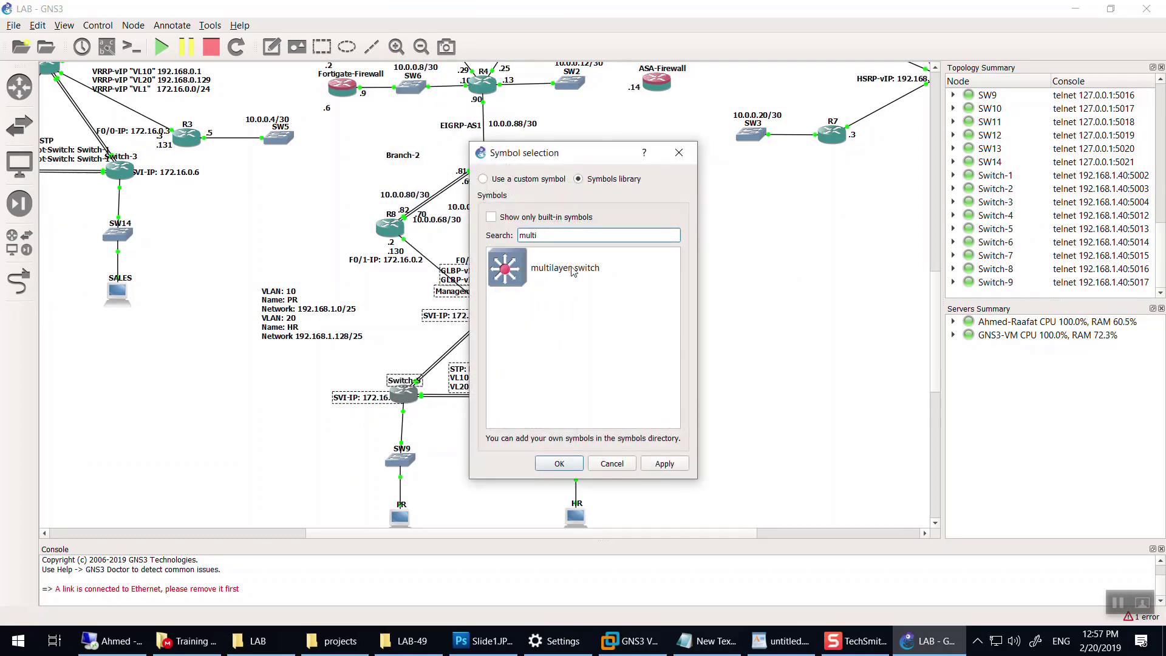
click(571, 270)
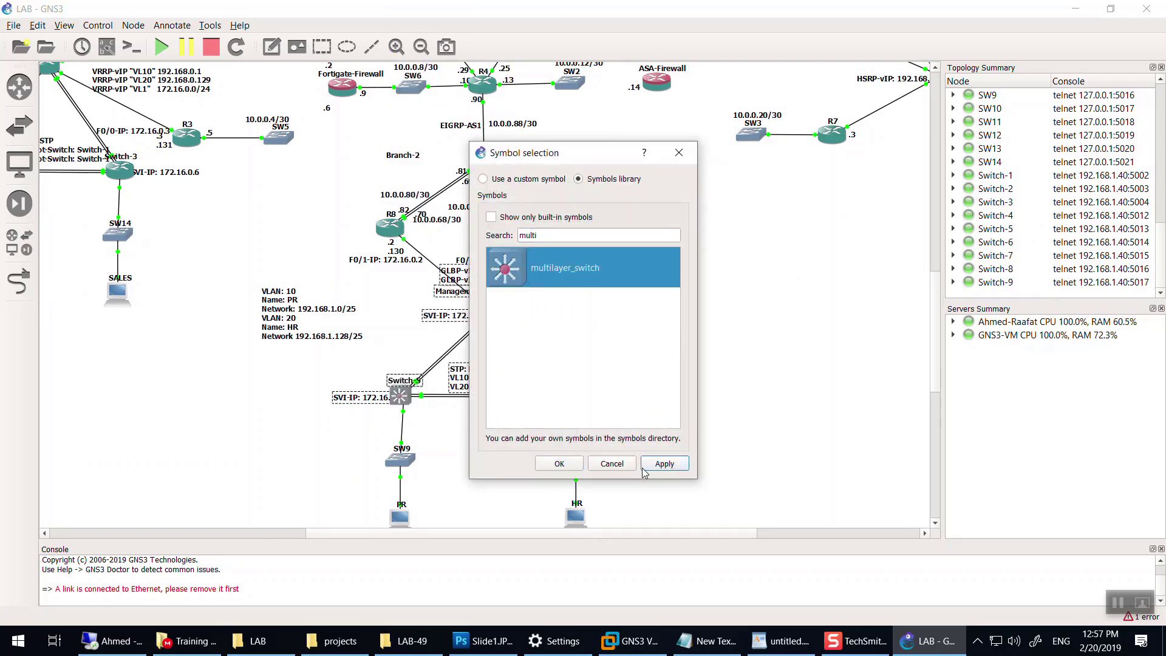
click(559, 464)
Step: Select the Branch-1 switches Switch-1, Switch-2 and Switch-3 together and set their symbol to multilayer_switch
scroll(276, 311, up, 5)
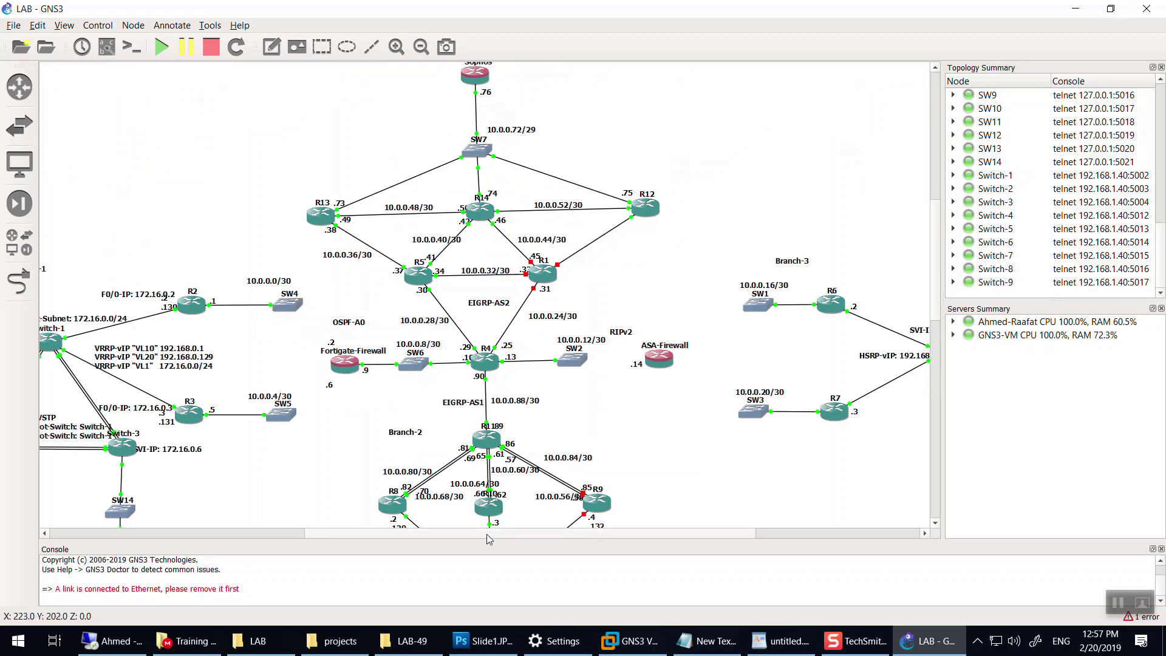
drag(486, 534, 352, 534)
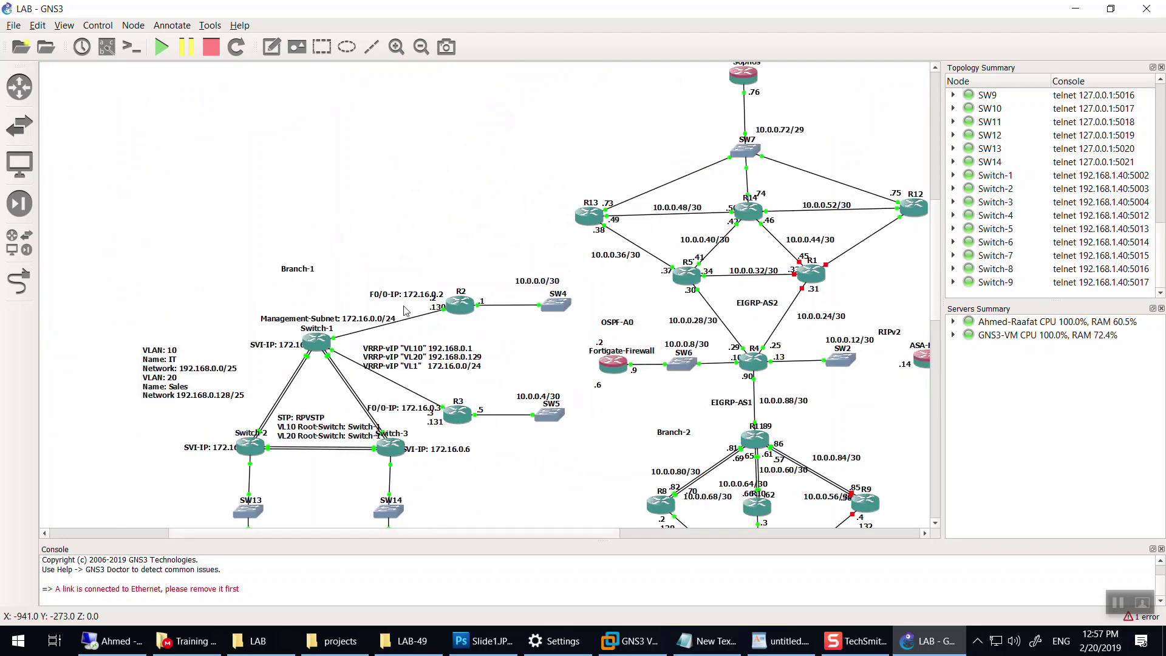
drag(485, 304, 141, 465)
right_click(243, 447)
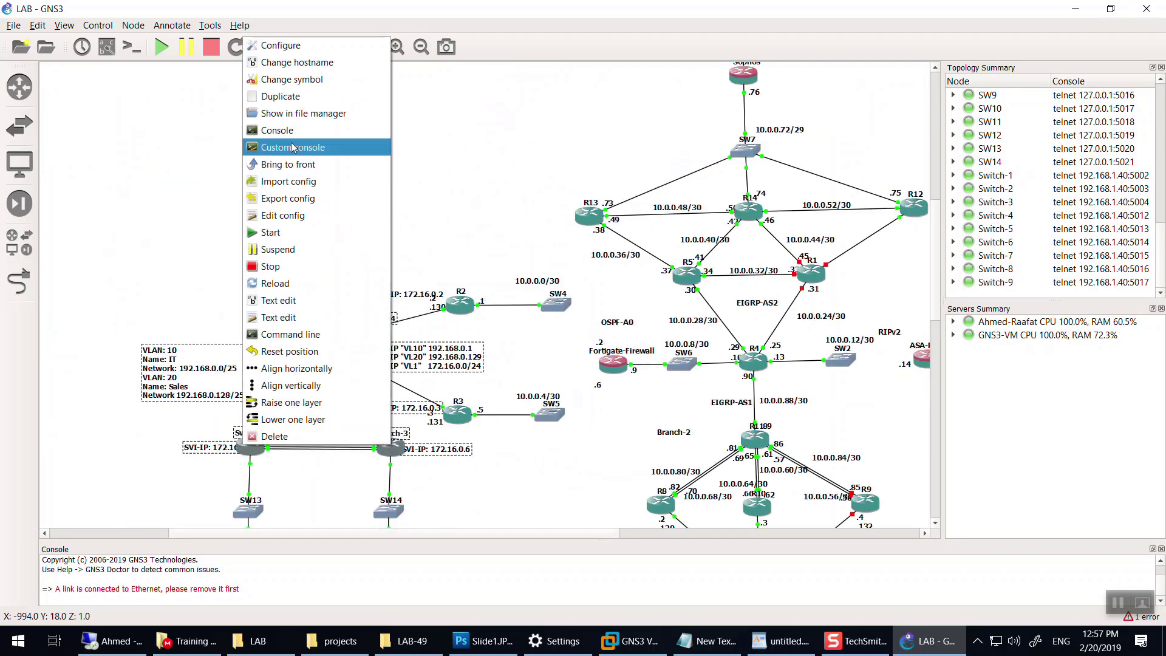
click(286, 79)
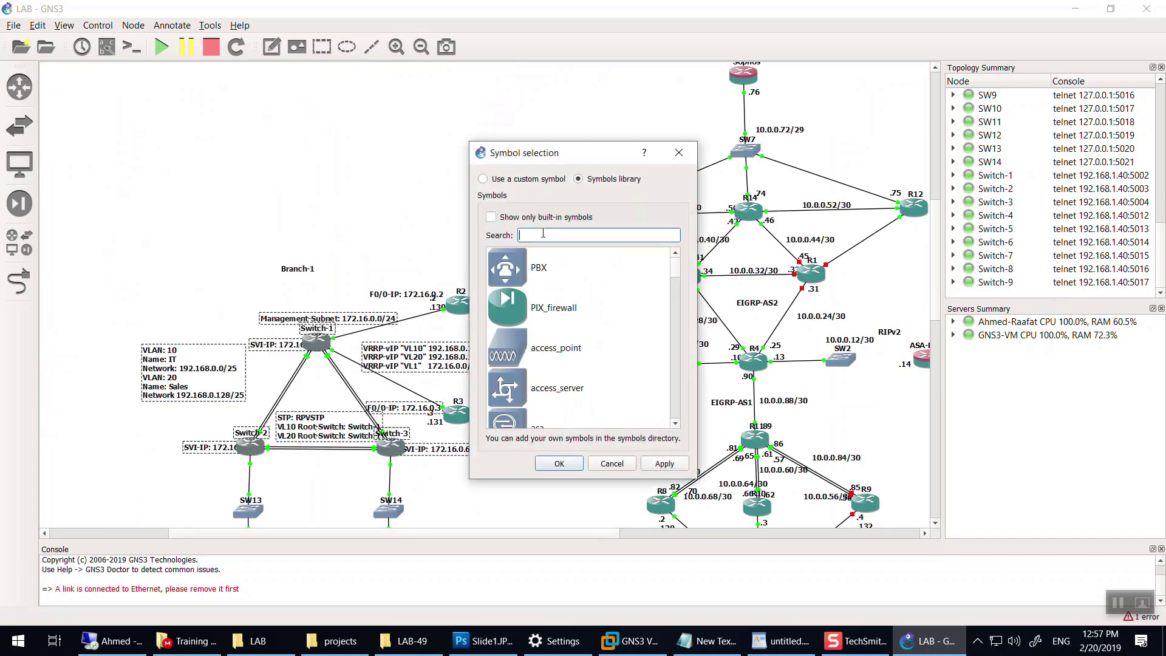
text(mult)
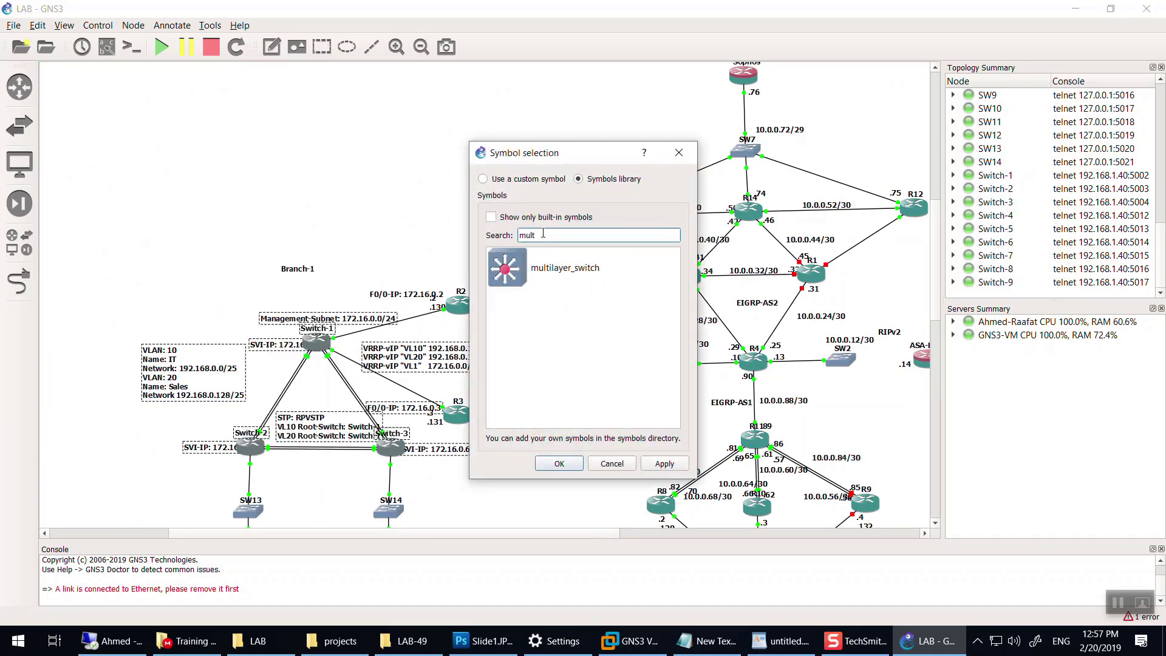
click(582, 270)
click(664, 464)
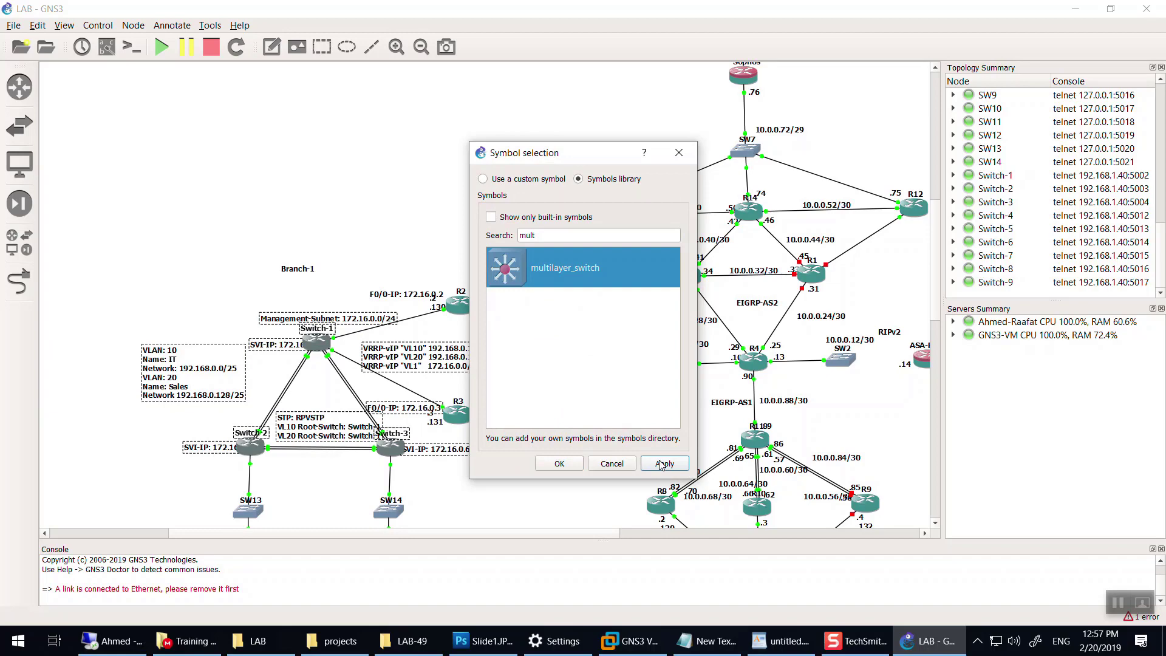
click(559, 464)
Step: Review the topology from the Branch-2 end hosts up to the ISP cloud, examining the switch symbols and link states
drag(576, 535, 700, 529)
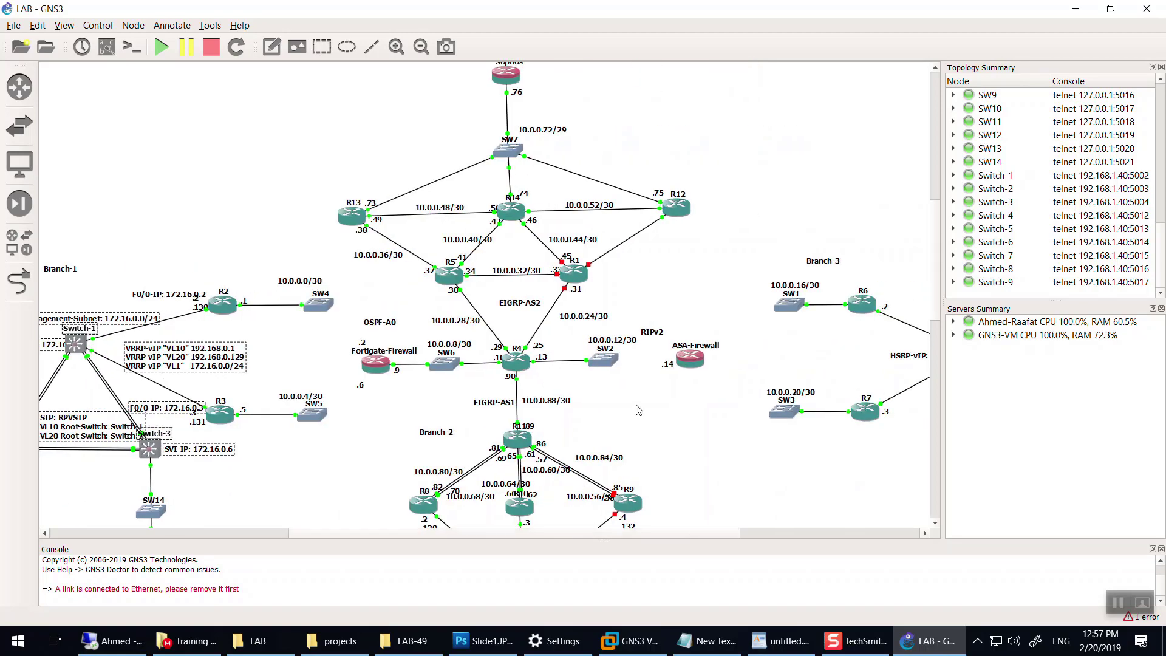
scroll(639, 394, down, 5)
scroll(515, 246, up, 5)
scroll(578, 229, up, 3)
scroll(405, 341, down, 10)
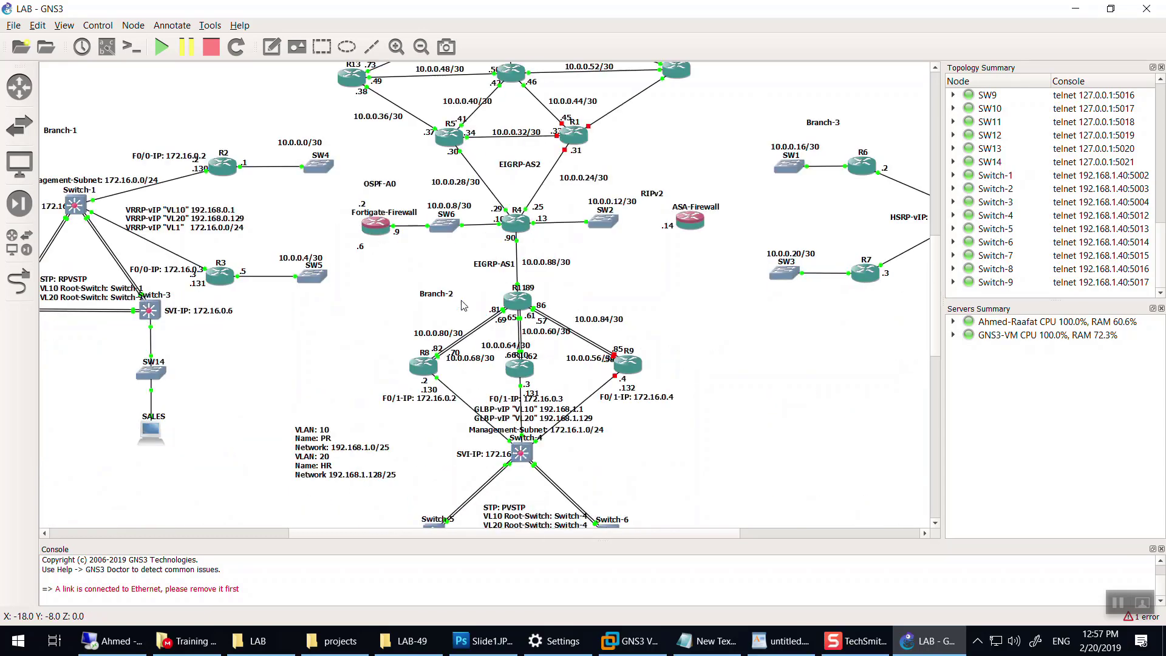
drag(707, 193, 328, 355)
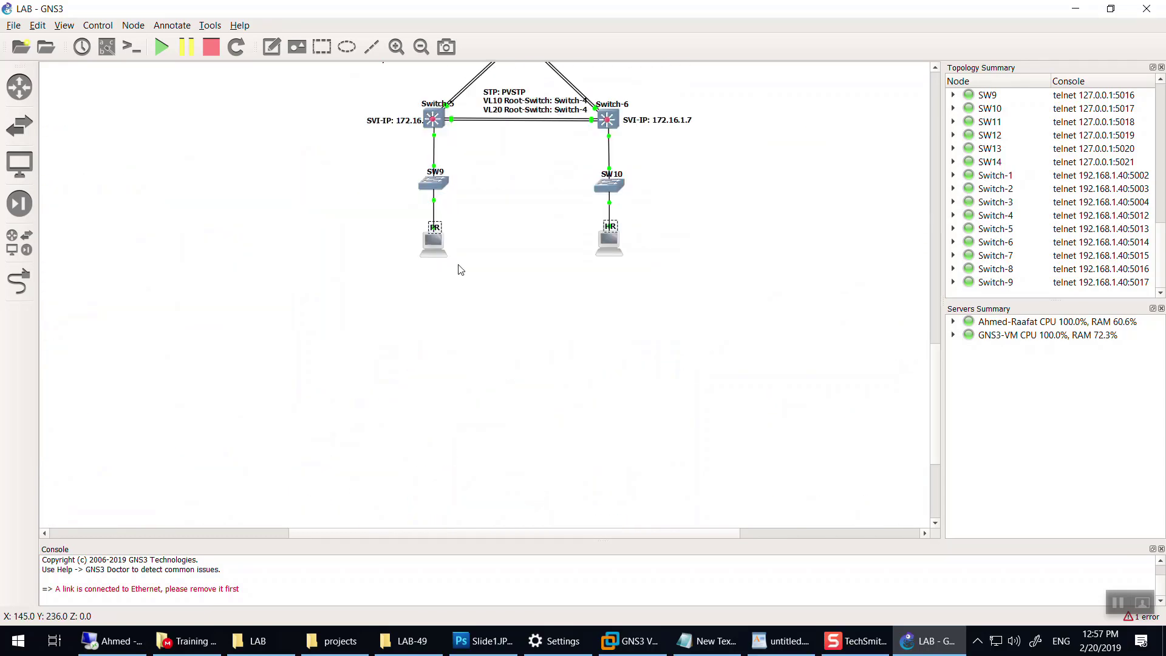
scroll(459, 264, up, 3)
scroll(344, 417, up, 3)
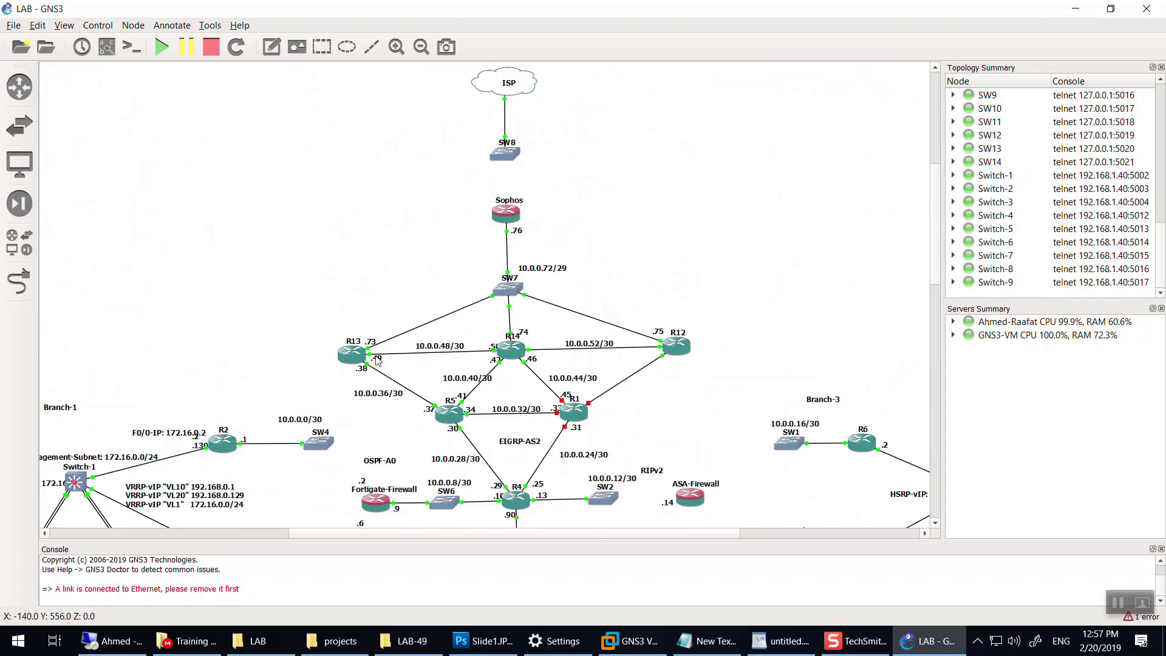
scroll(468, 281, up, 3)
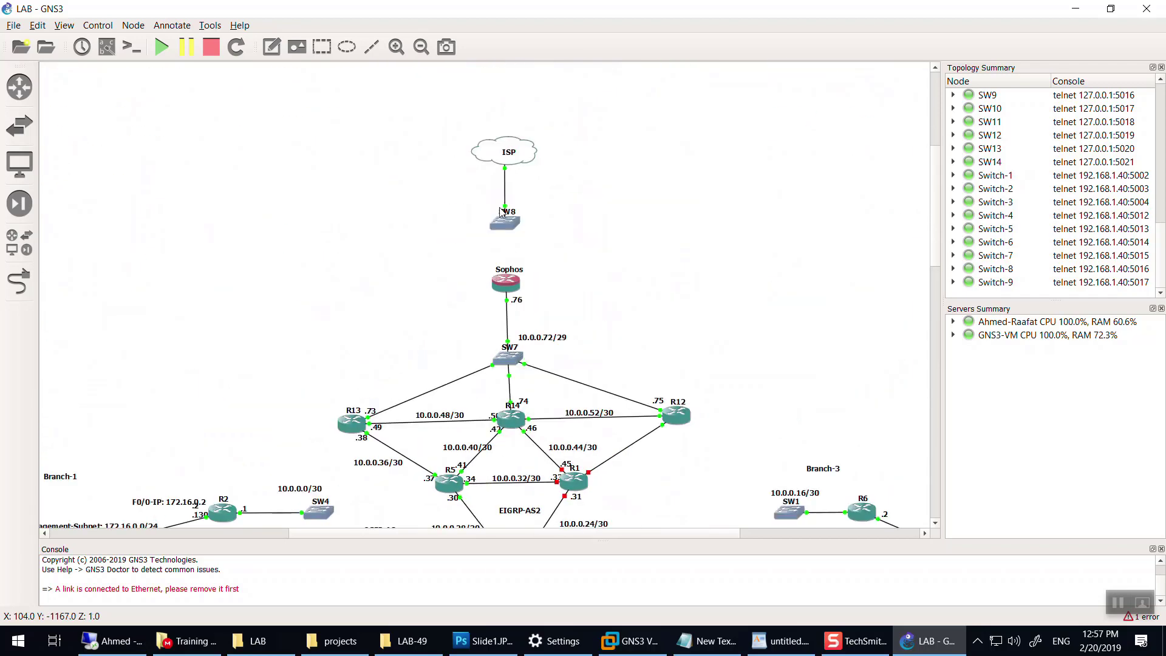
scroll(503, 310, down, 3)
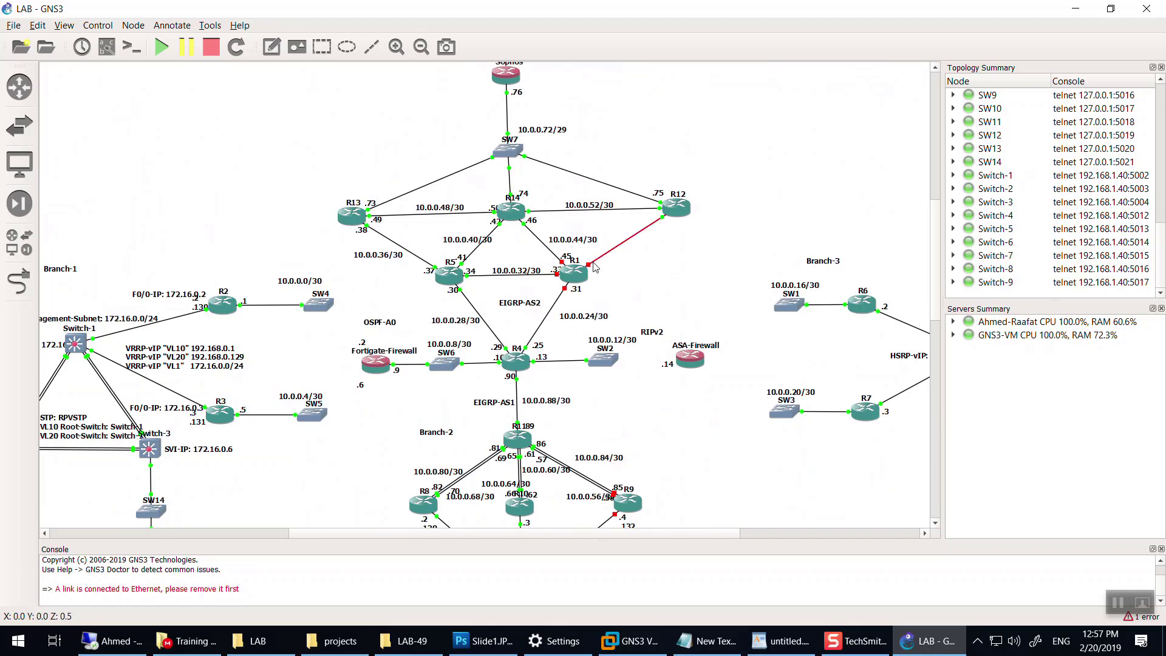
Step: Start router R1 and check the status details of routers R1 and R9
right_click(571, 280)
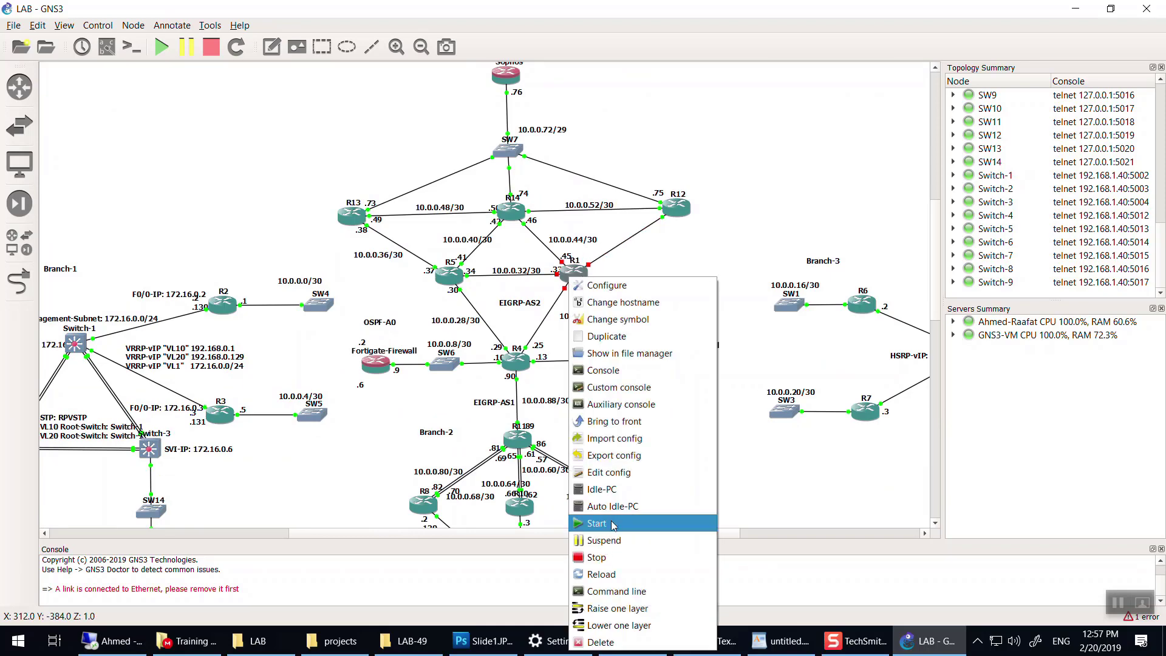
click(612, 523)
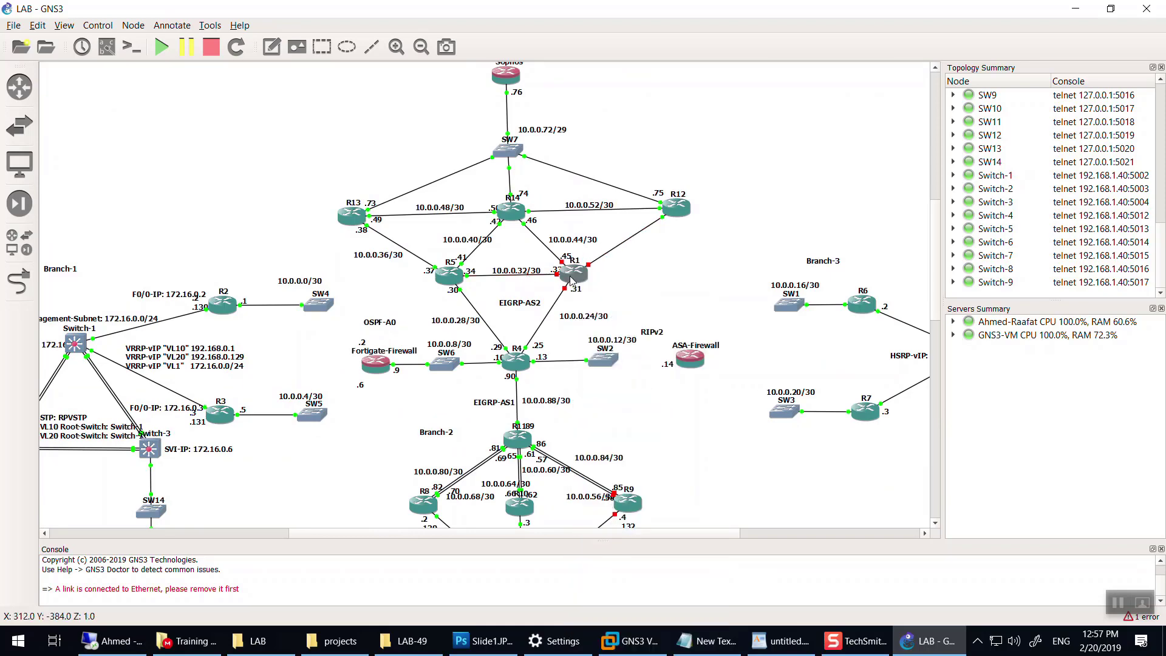
scroll(575, 217, down, 3)
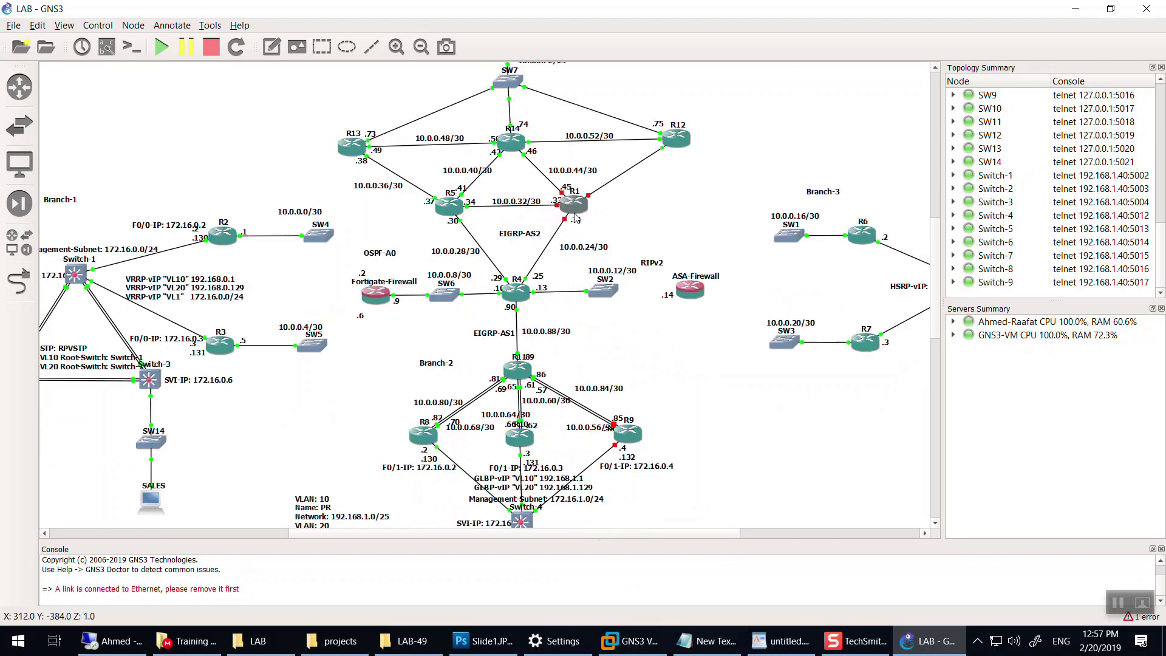
mouse_move(578, 212)
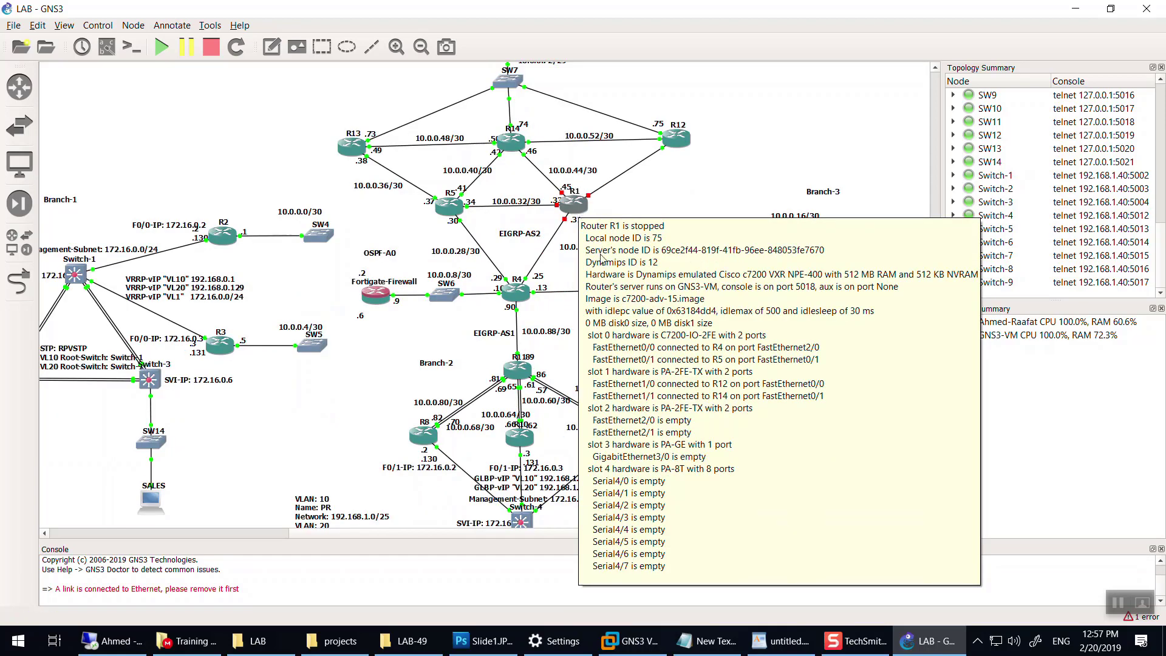
scroll(601, 258, down, 9)
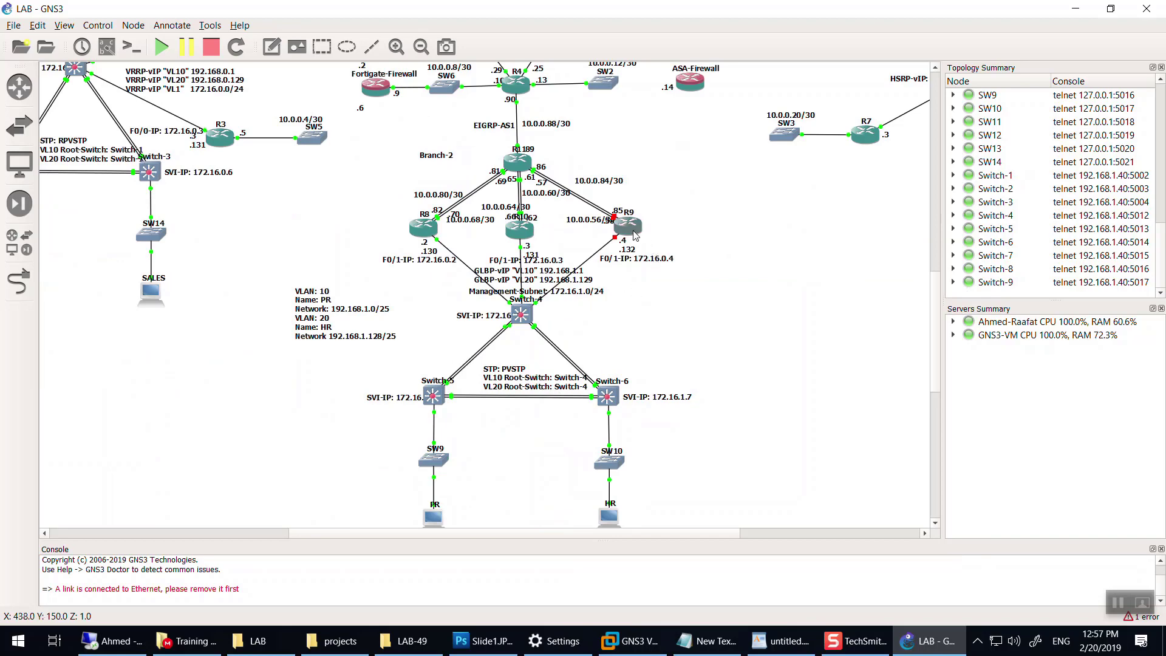
mouse_move(634, 236)
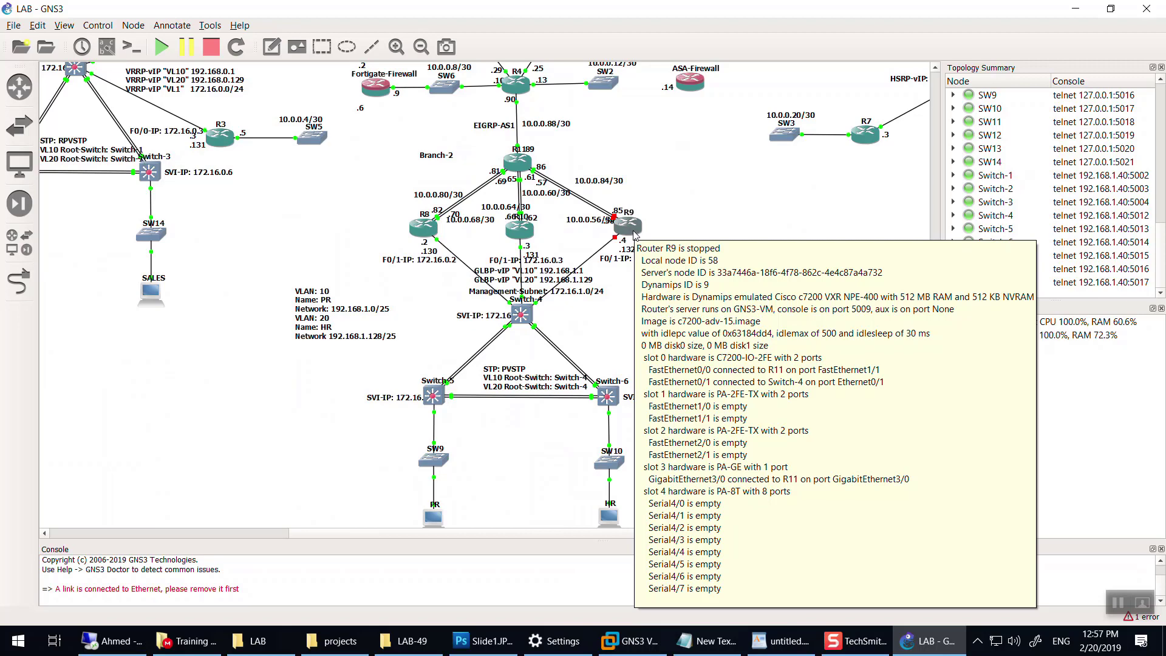
scroll(635, 233, up, 8)
scroll(562, 320, down, 3)
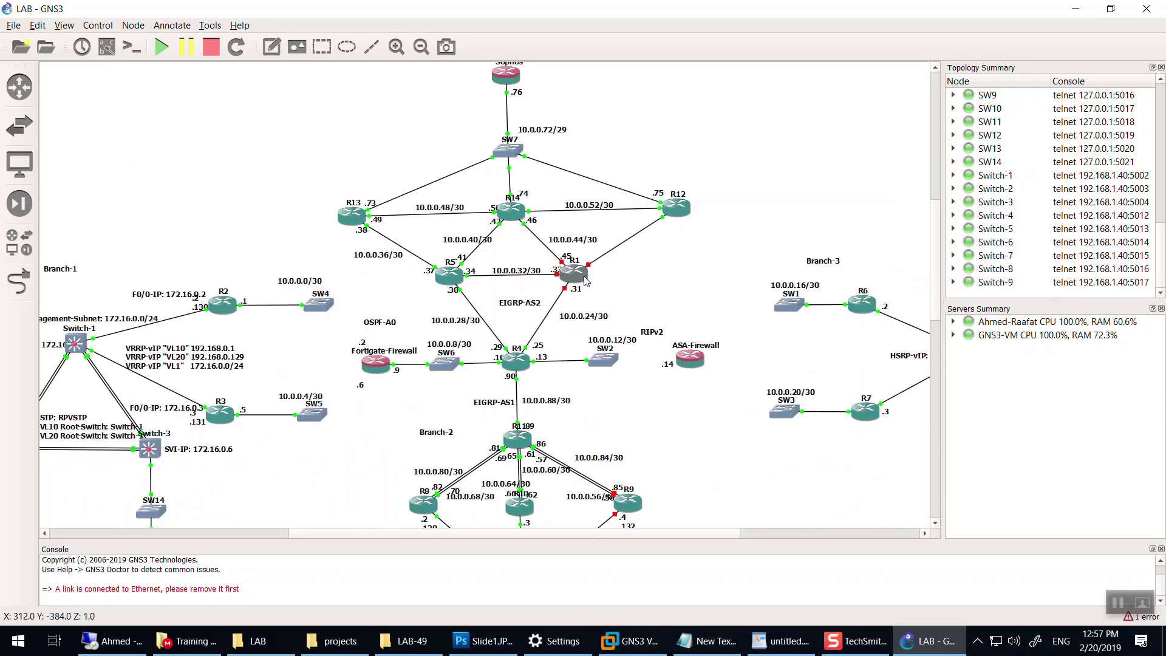
scroll(116, 588, up, 1)
scroll(302, 488, down, 1)
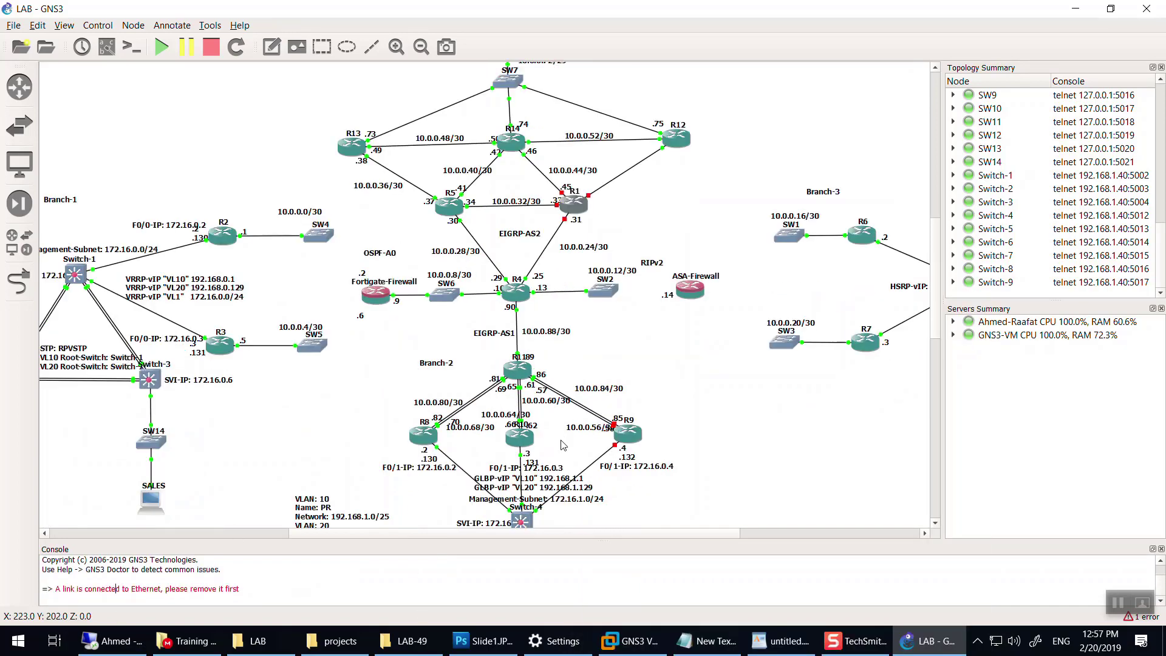
Step: Expand the GNS3-VM server entry and look through the run states of the nodes it hosts
click(1036, 334)
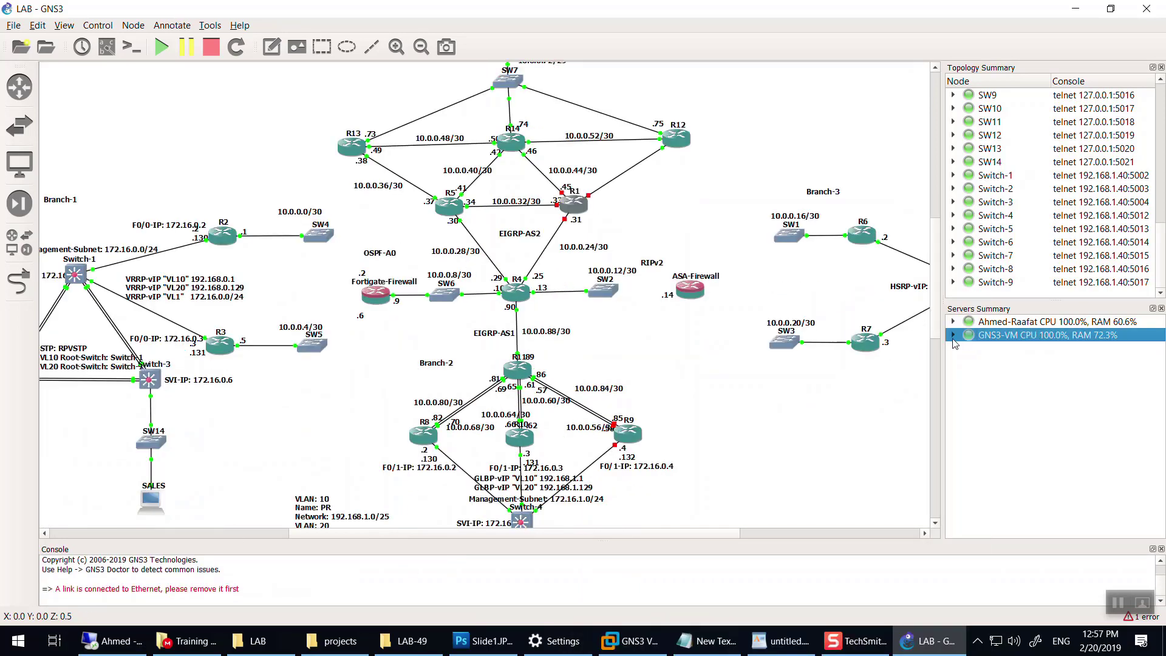
click(953, 336)
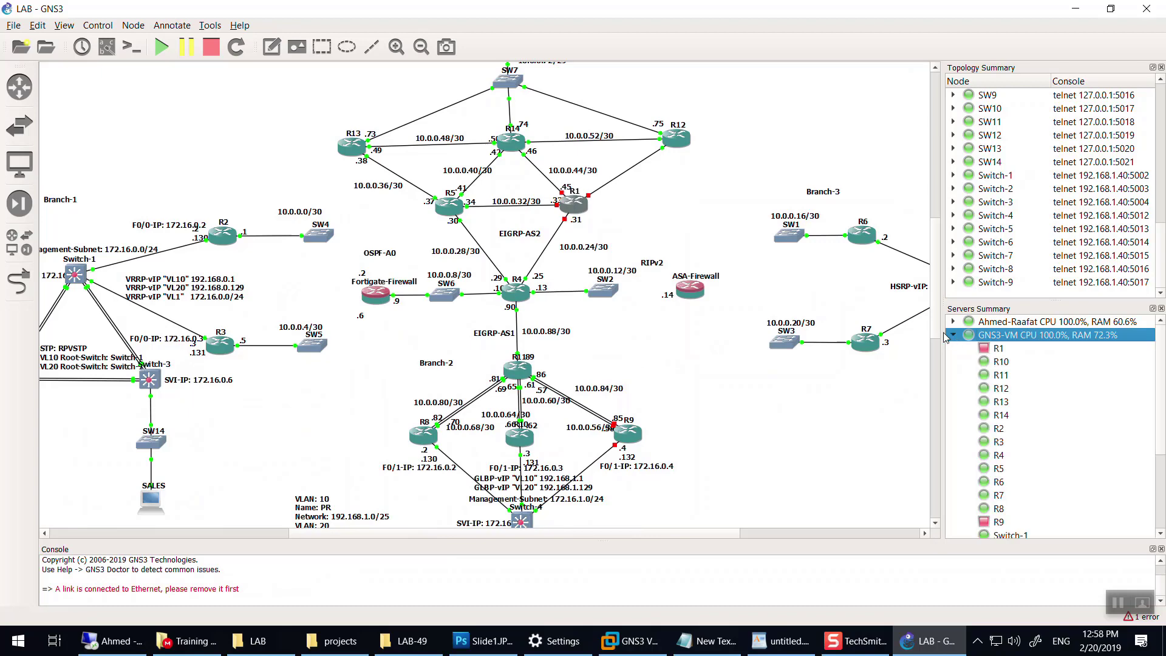
mouse_move(454, 213)
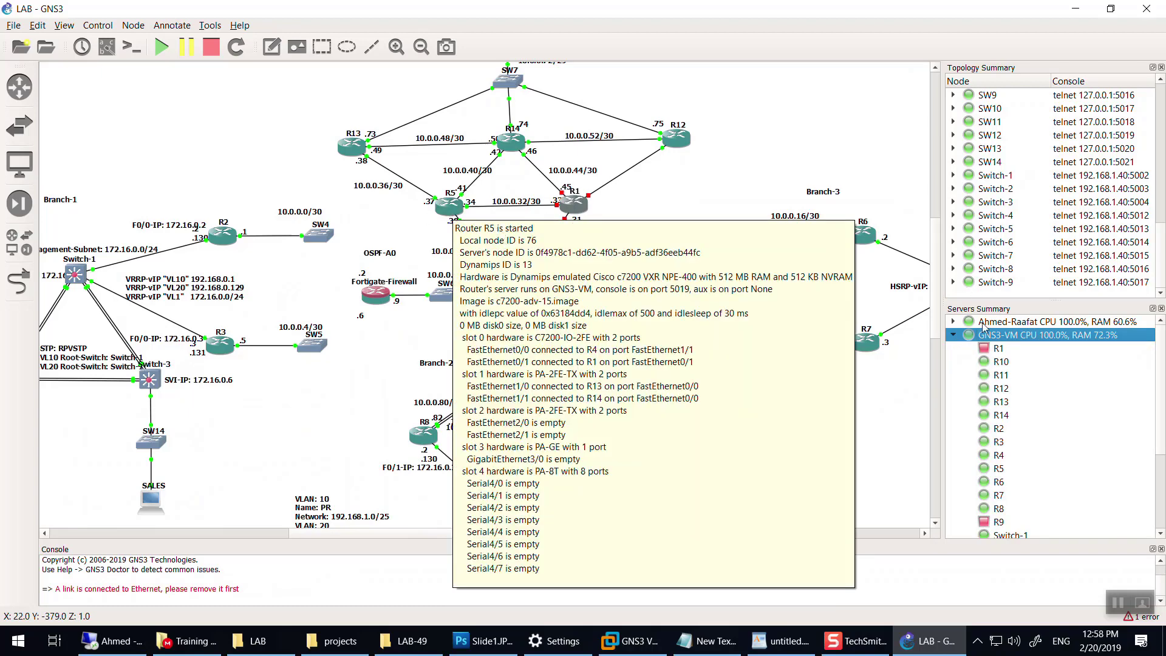
scroll(1086, 518, down, 3)
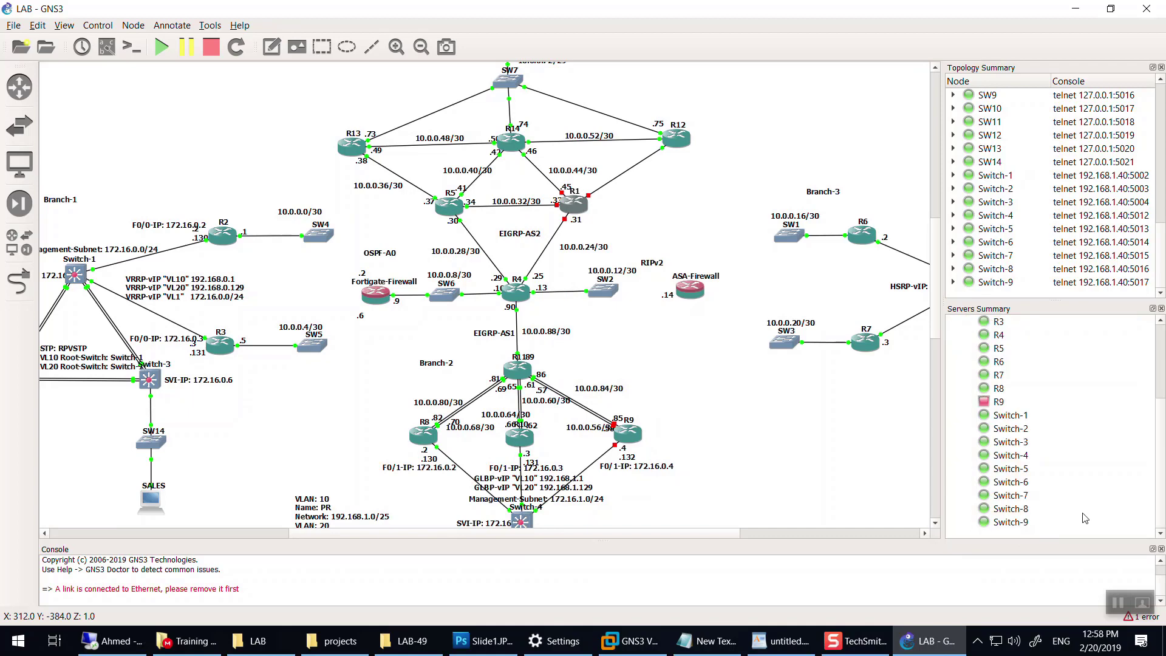
scroll(1041, 460, up, 3)
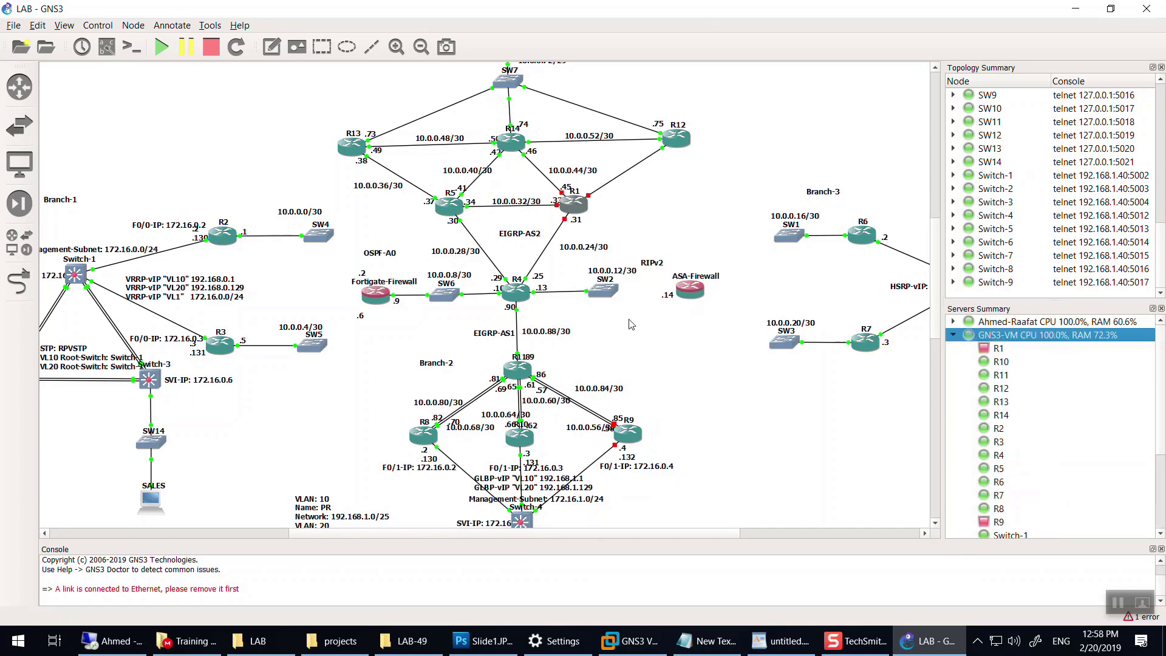
Step: Run Auto Idle-PC on router R5 to compute its Idle-PC value
right_click(448, 205)
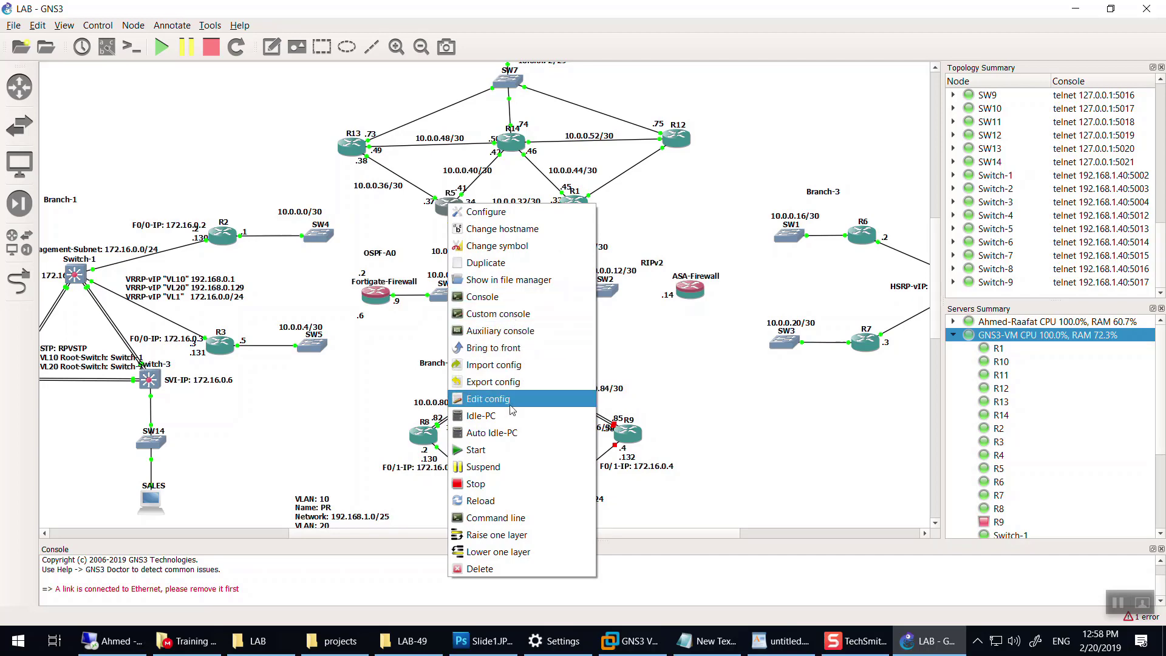
click(509, 433)
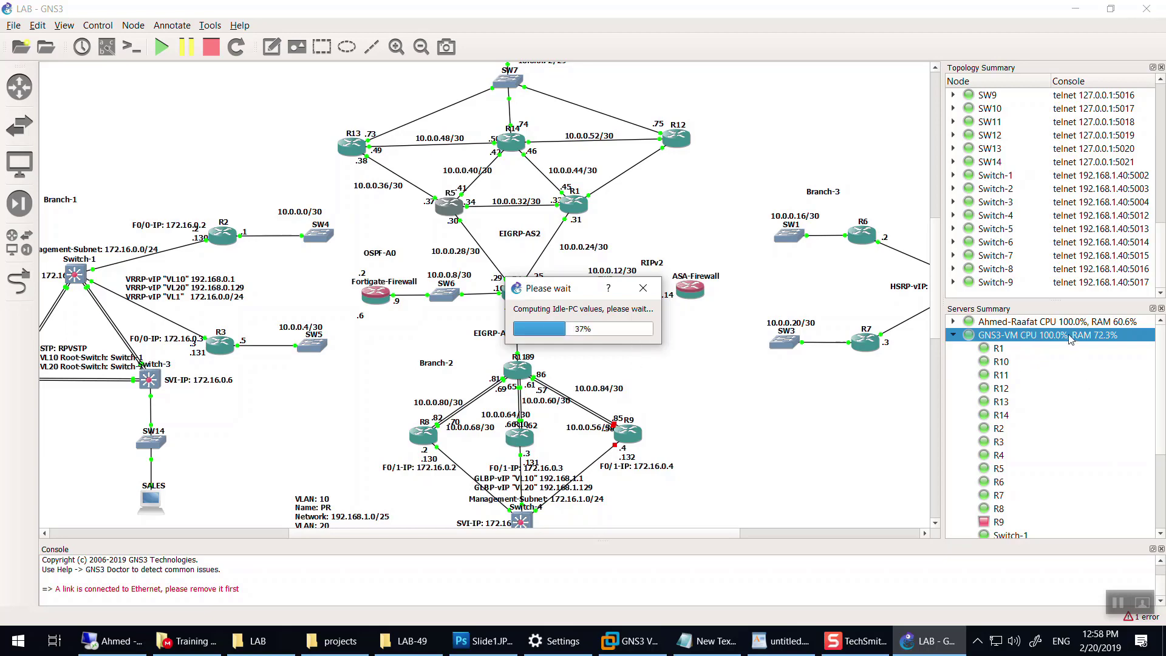
click(701, 338)
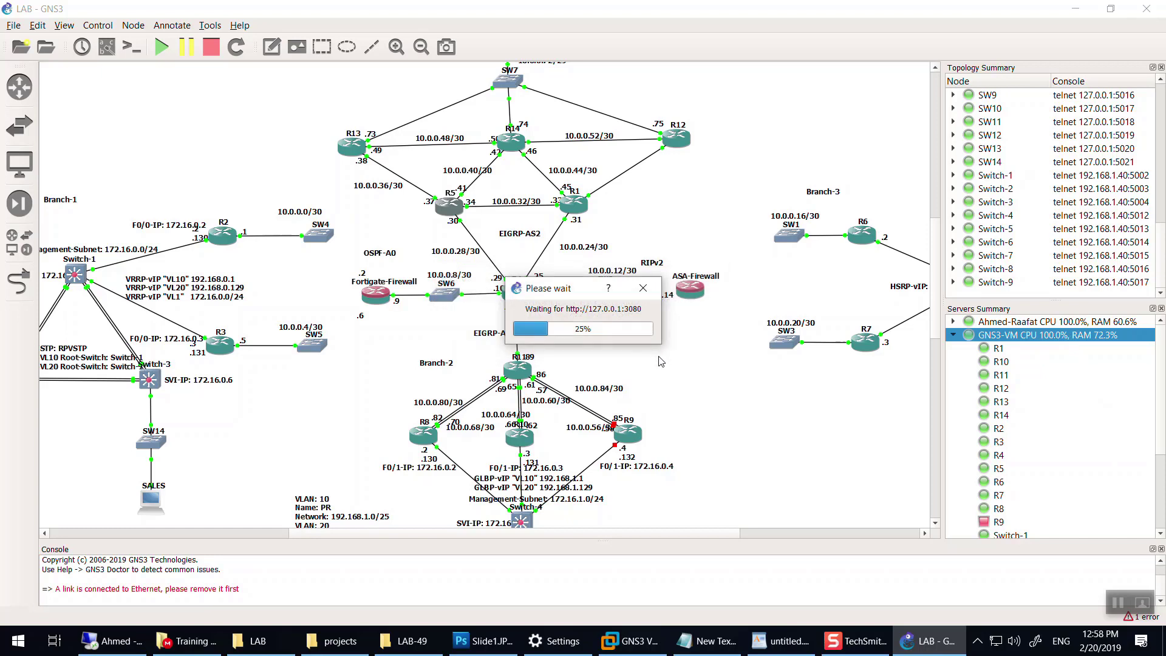
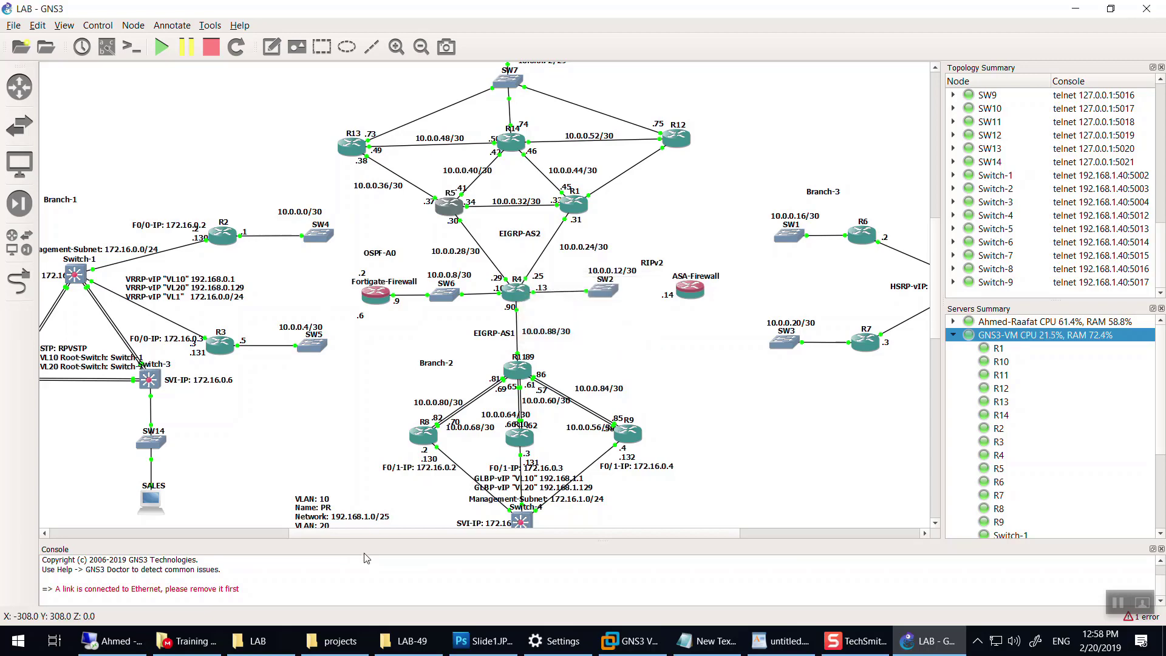
Step: Review the Branch-3, Branch-1 and core areas of the topology, examining the node and link states and the GNS3-VM load
drag(423, 532, 700, 536)
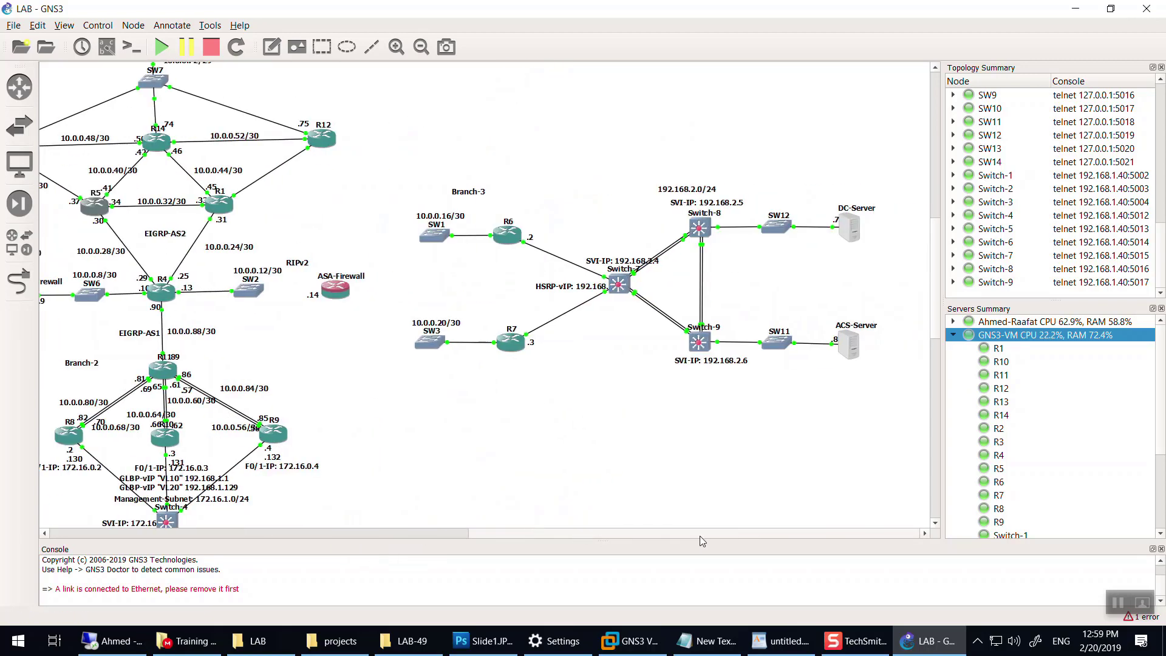
drag(538, 182, 503, 401)
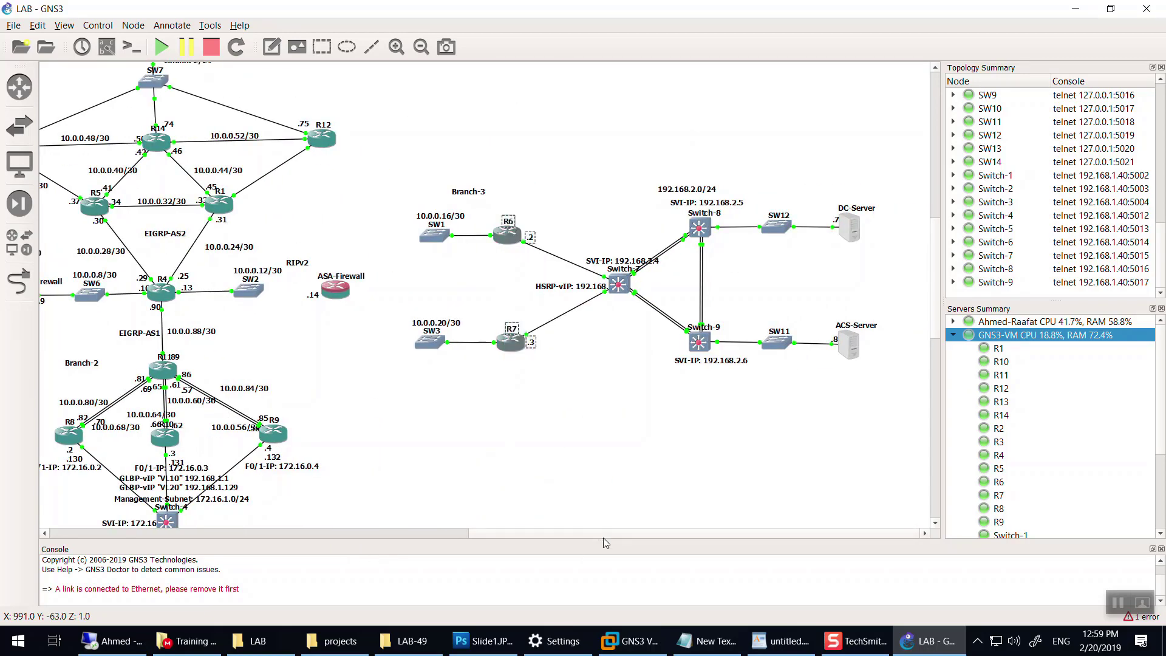
drag(612, 538, 328, 534)
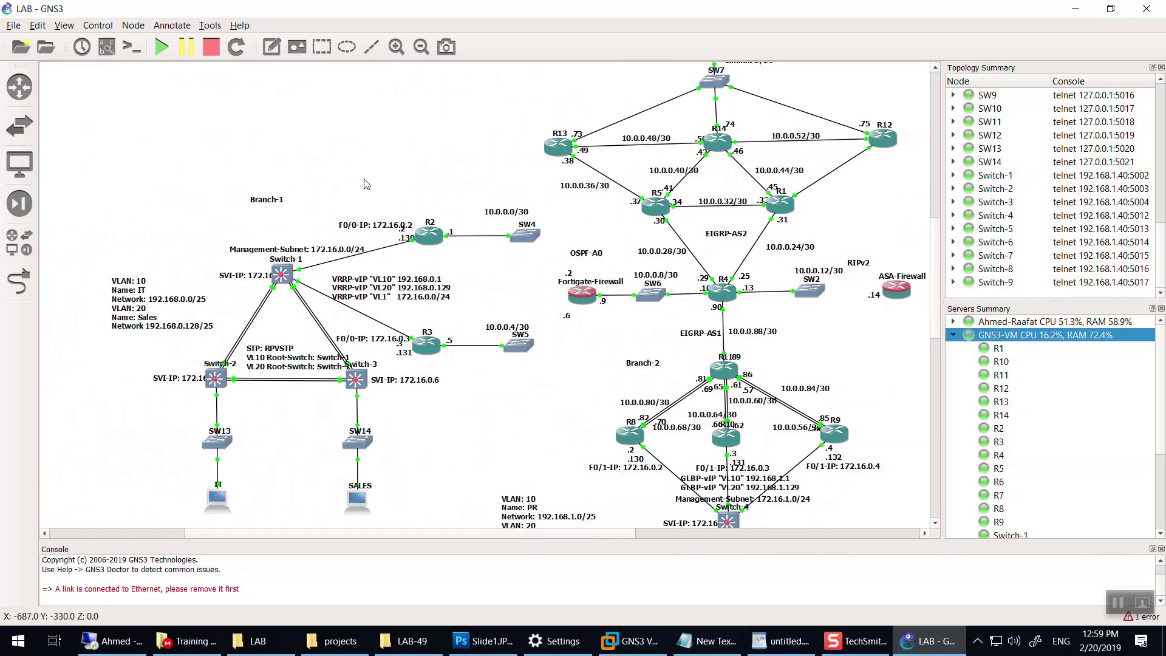
drag(364, 195, 175, 408)
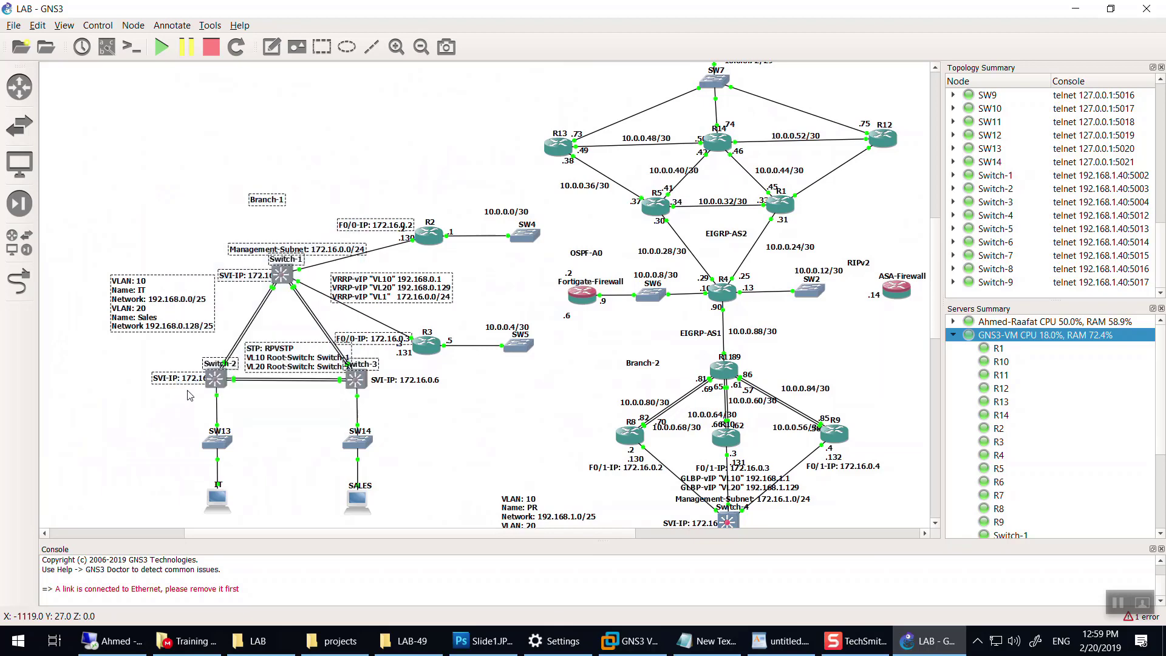
scroll(549, 376, up, 5)
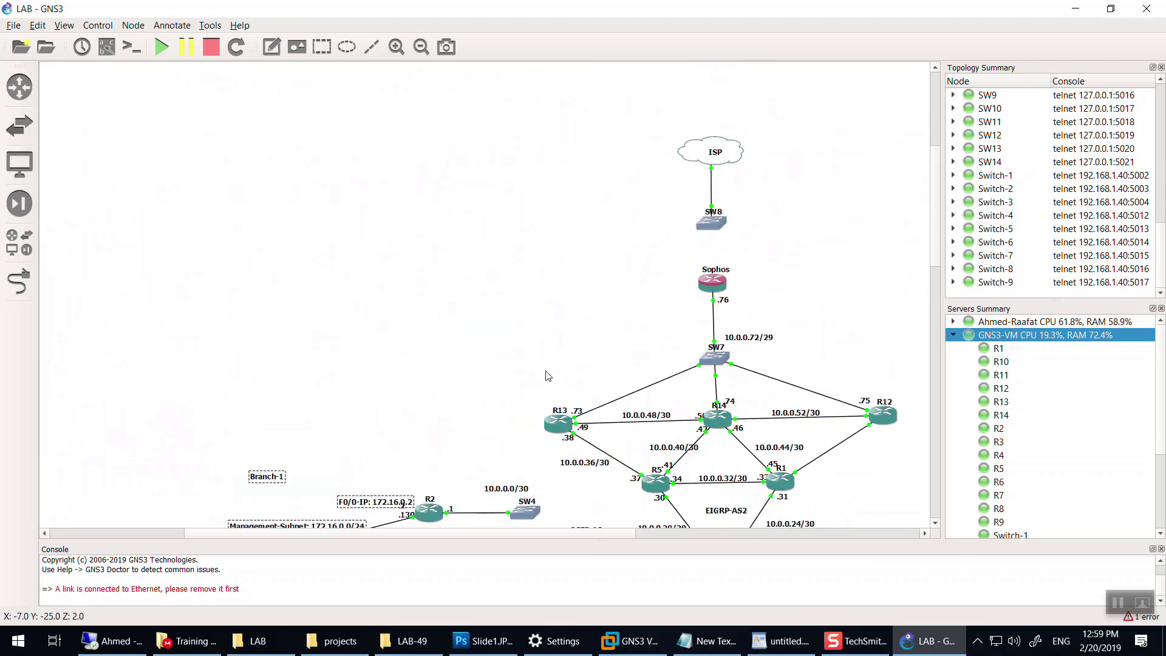
scroll(549, 376, down, 5)
scroll(474, 398, up, 1)
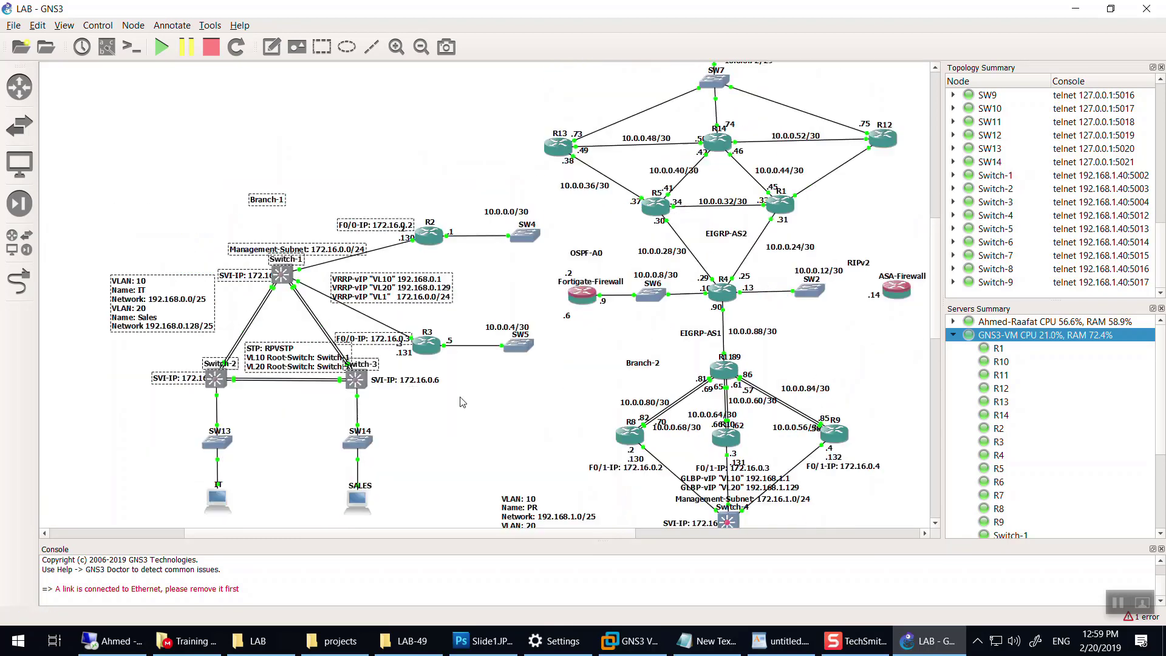
scroll(453, 447, down, 1)
mouse_move(450, 533)
mouse_down()
mouse_move(746, 496)
mouse_move(456, 515)
mouse_up()
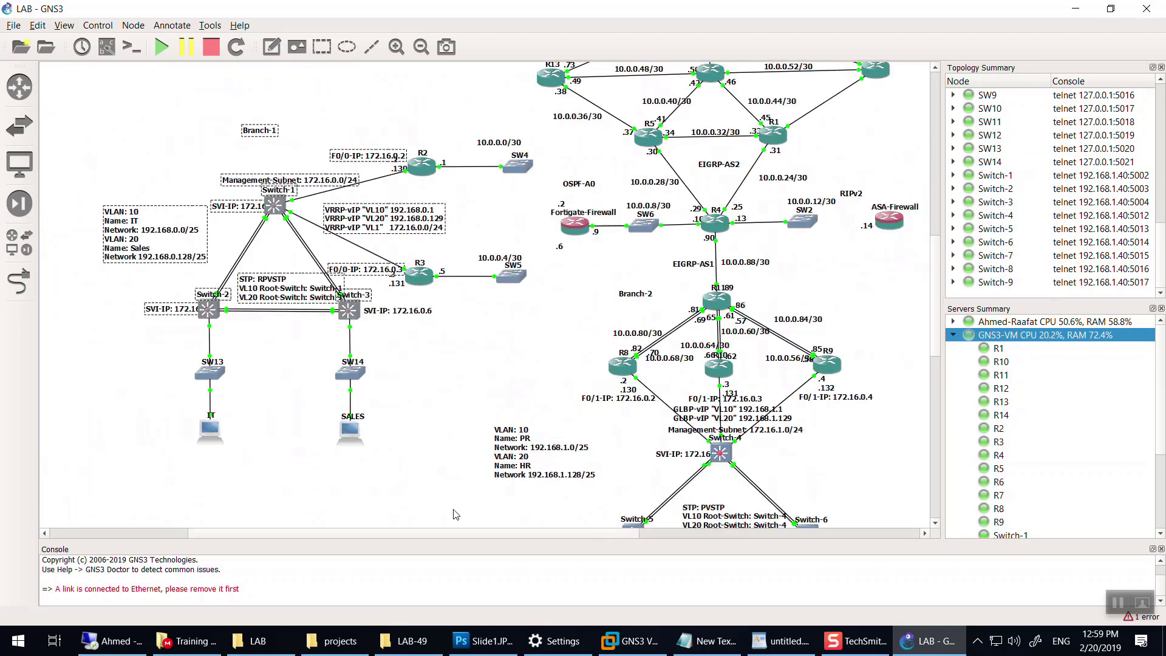
click(280, 396)
scroll(285, 383, up, 2)
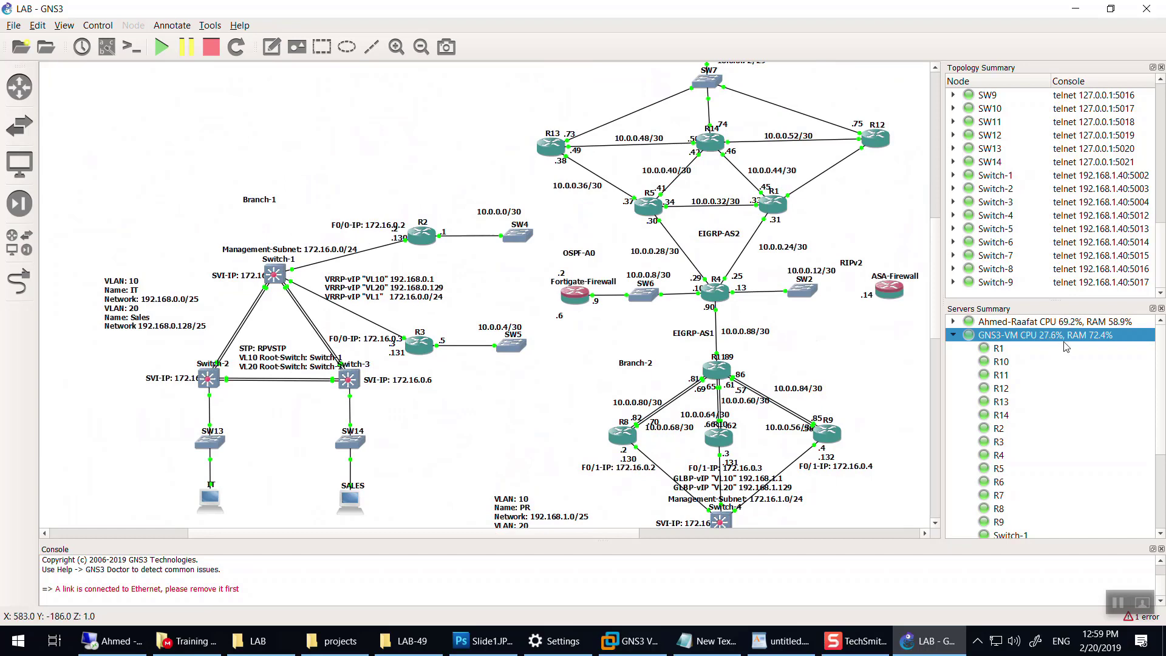
Step: Open the console of Switch-1, check that its prompt responds, and close the console
double_click(275, 275)
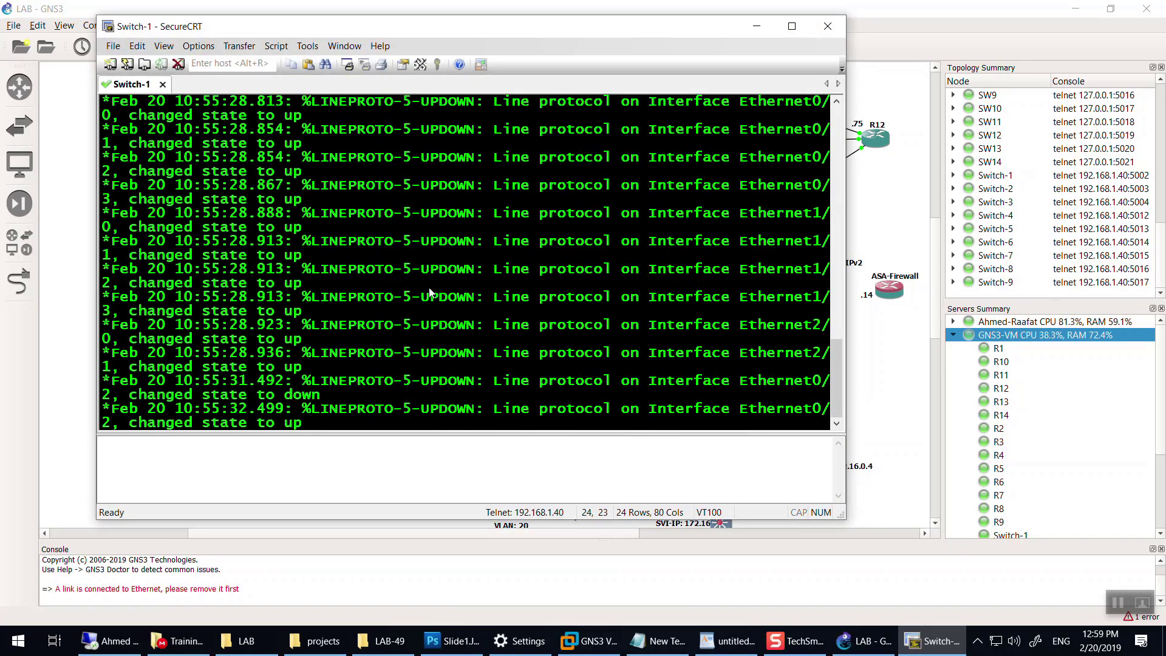
key(Return)
key(Return)
key(Return)
key(Return)
key(Return)
key(Return)
key(Return)
key(Return)
key(Return)
key(Return)
key(Return)
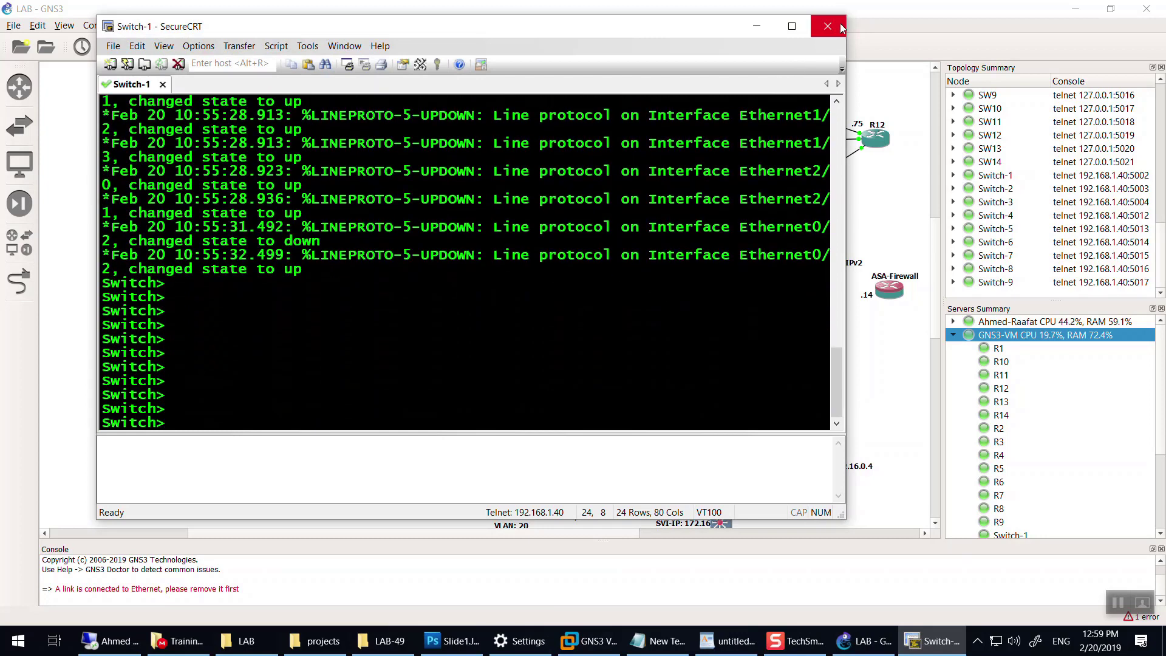
click(828, 26)
click(476, 310)
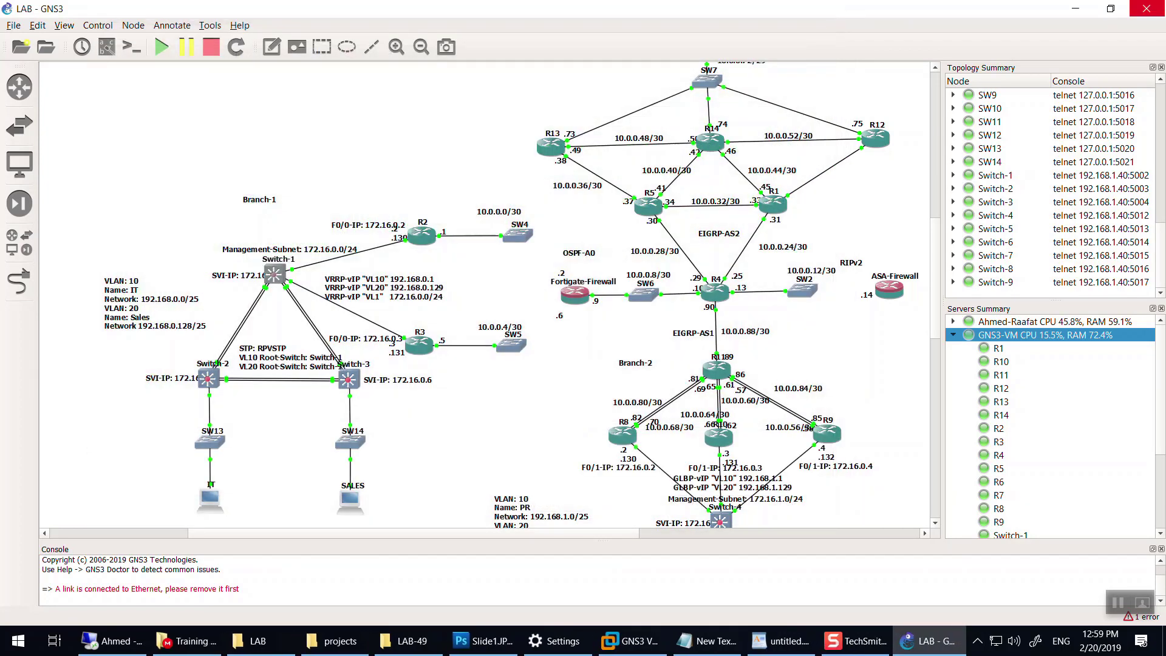
Step: Minimize the open windows and open the LAB-49 folder on the desktop
click(1075, 8)
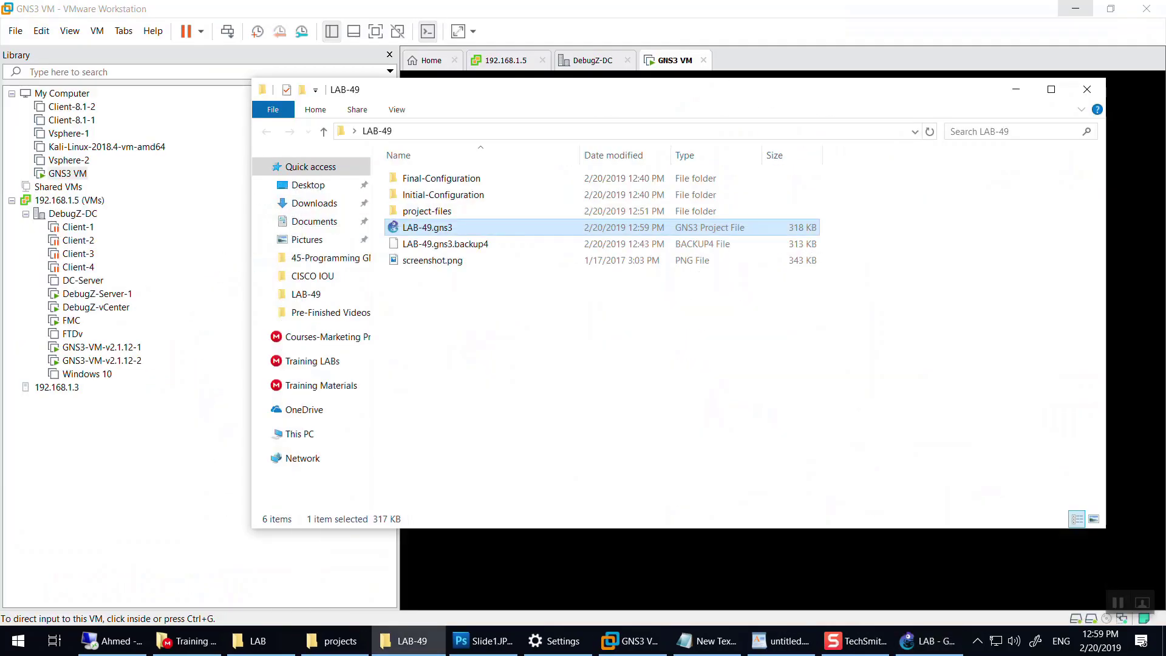
click(1075, 9)
click(1015, 89)
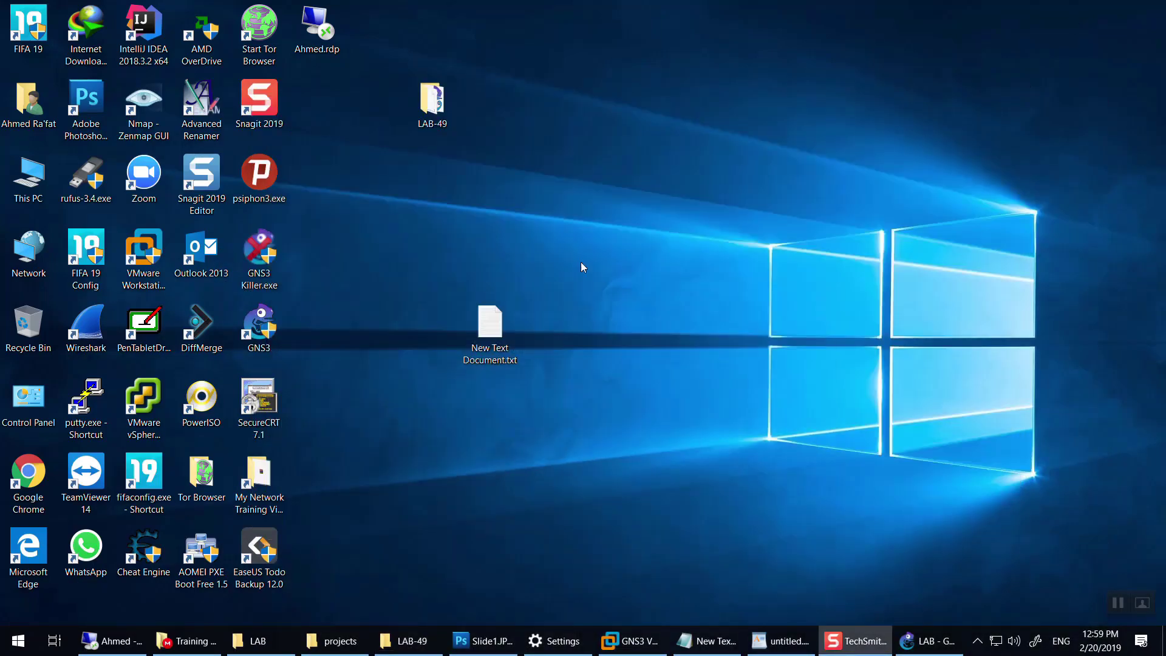
double_click(433, 121)
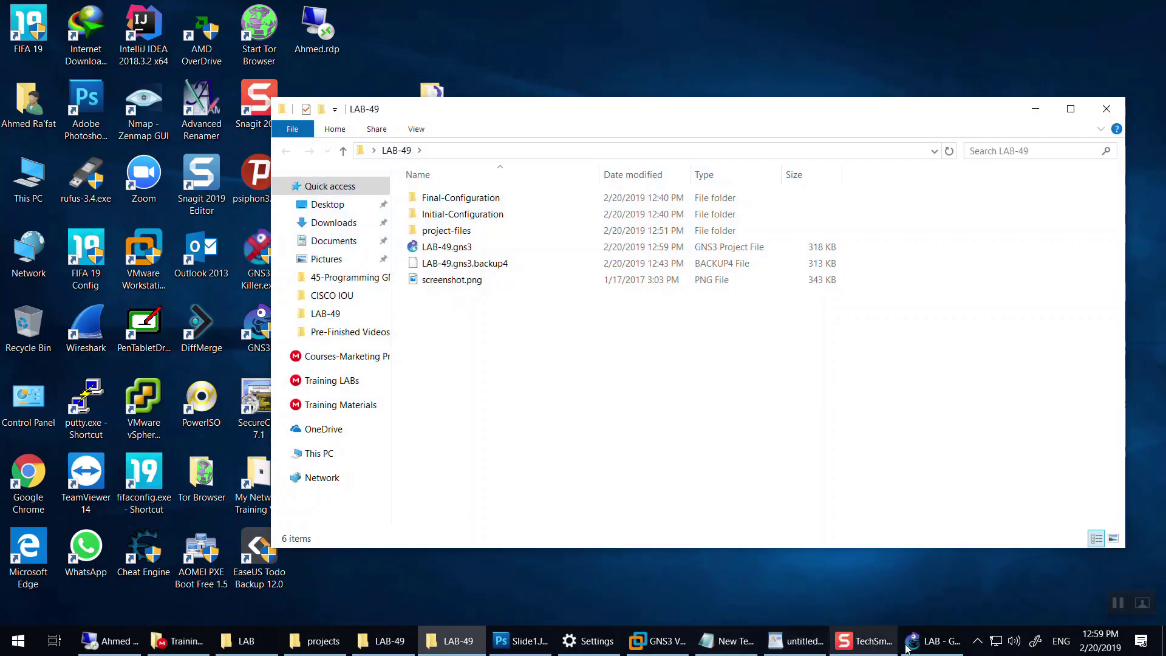
Step: Switch back to GNS3 and stop all routers and switches in the LAB topology
click(911, 643)
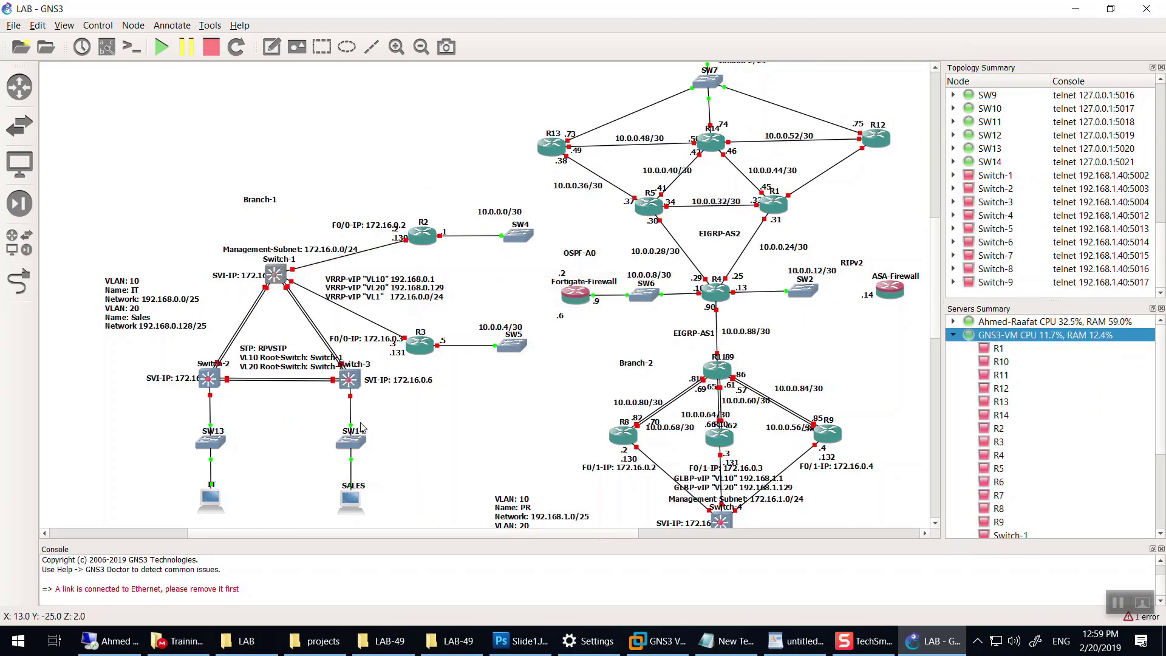
scroll(361, 427, down, 5)
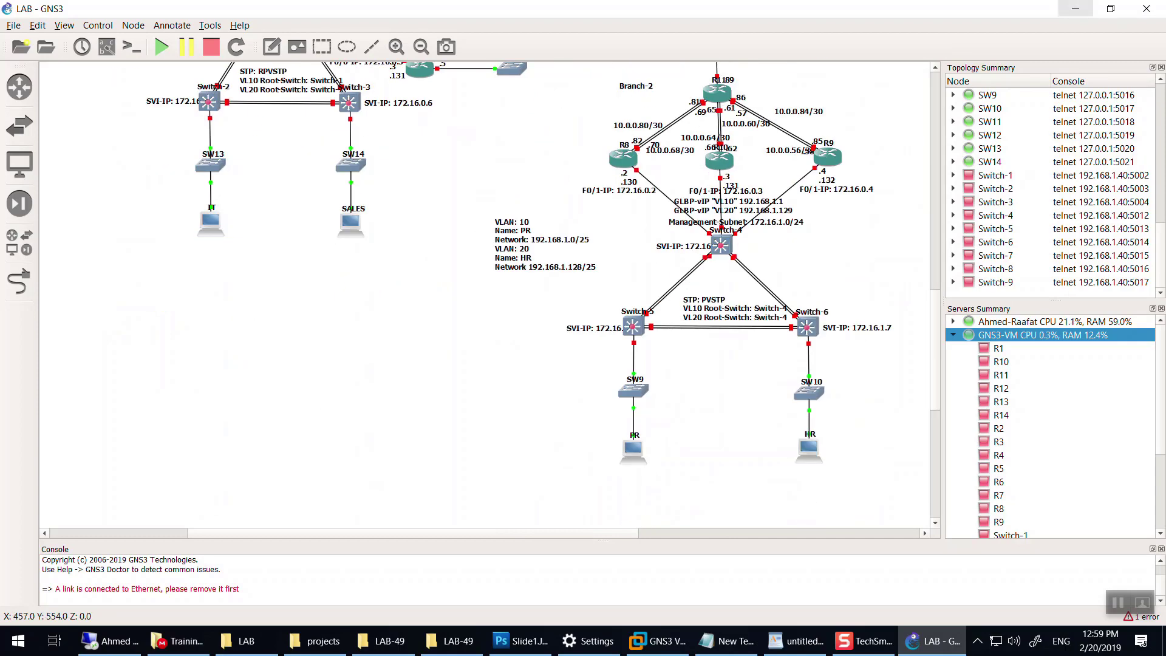
scroll(486, 295, up, 4)
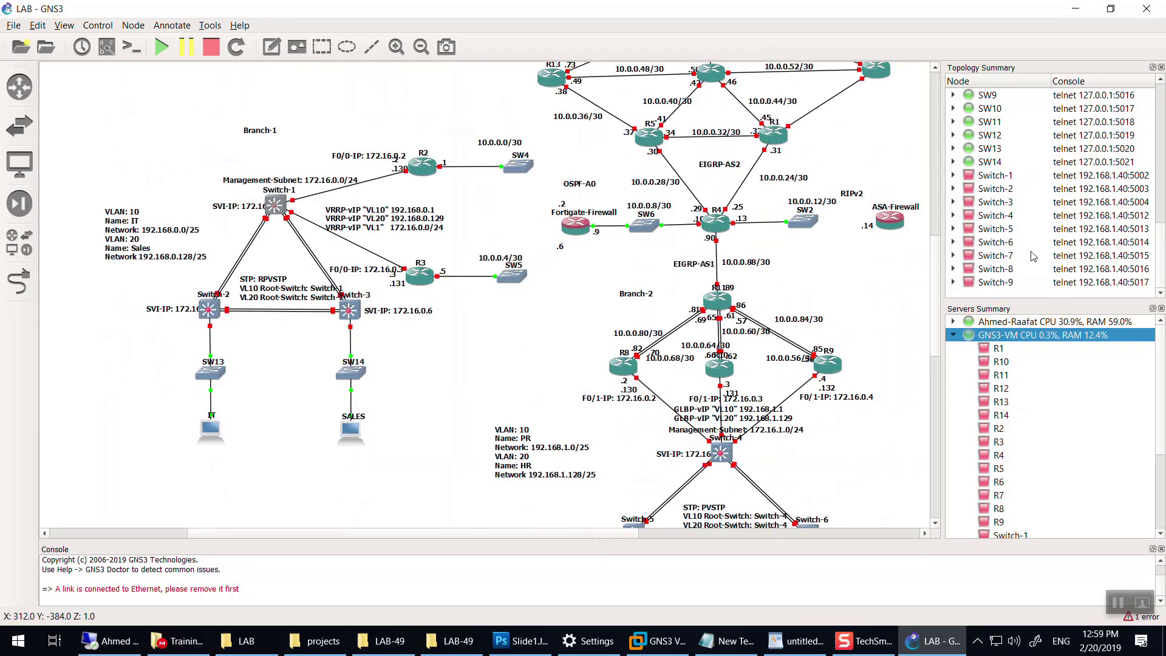
Step: Leave the LAB project and open the recent project untitled.gns3 without exiting GNS3
click(1146, 9)
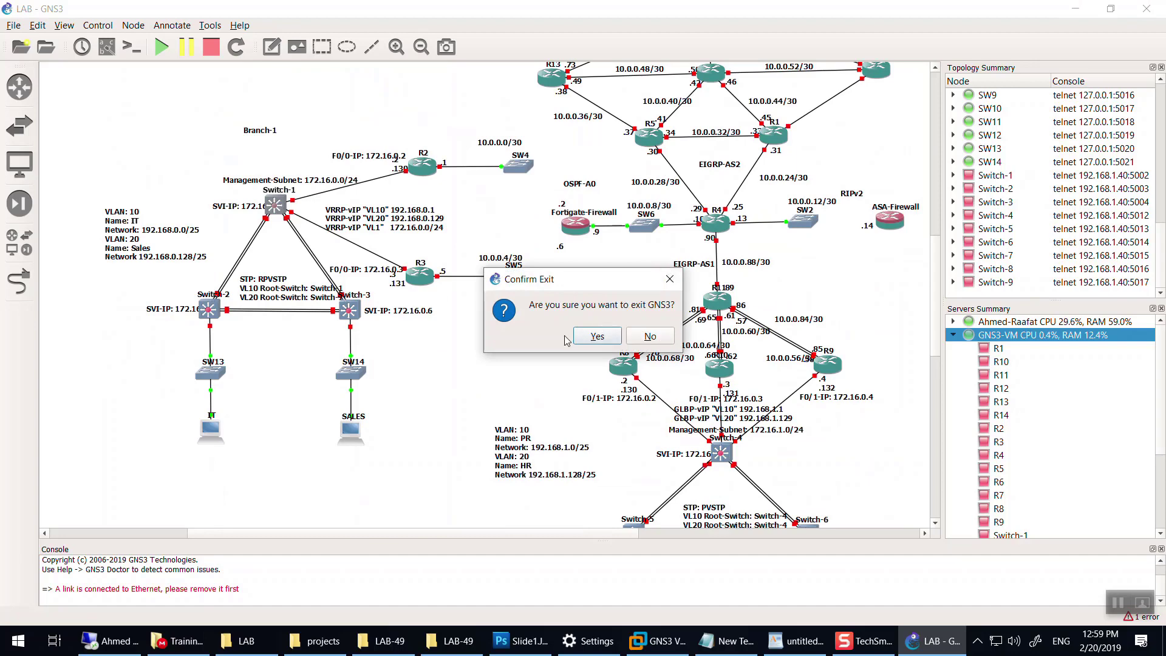
click(650, 339)
click(9, 25)
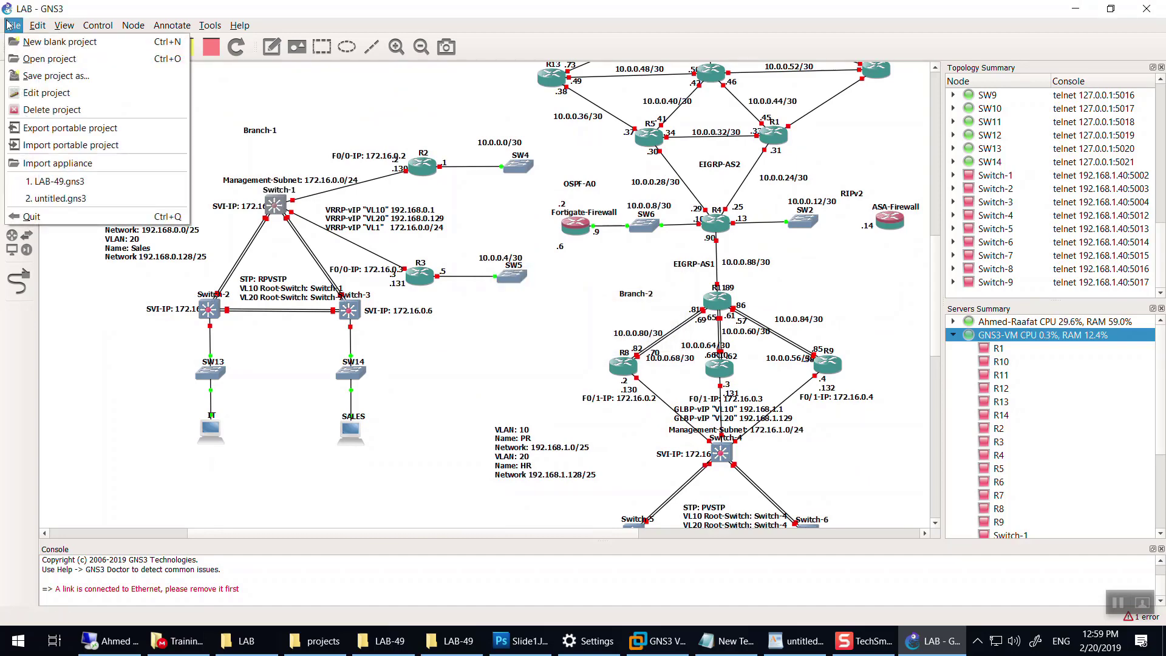
click(64, 202)
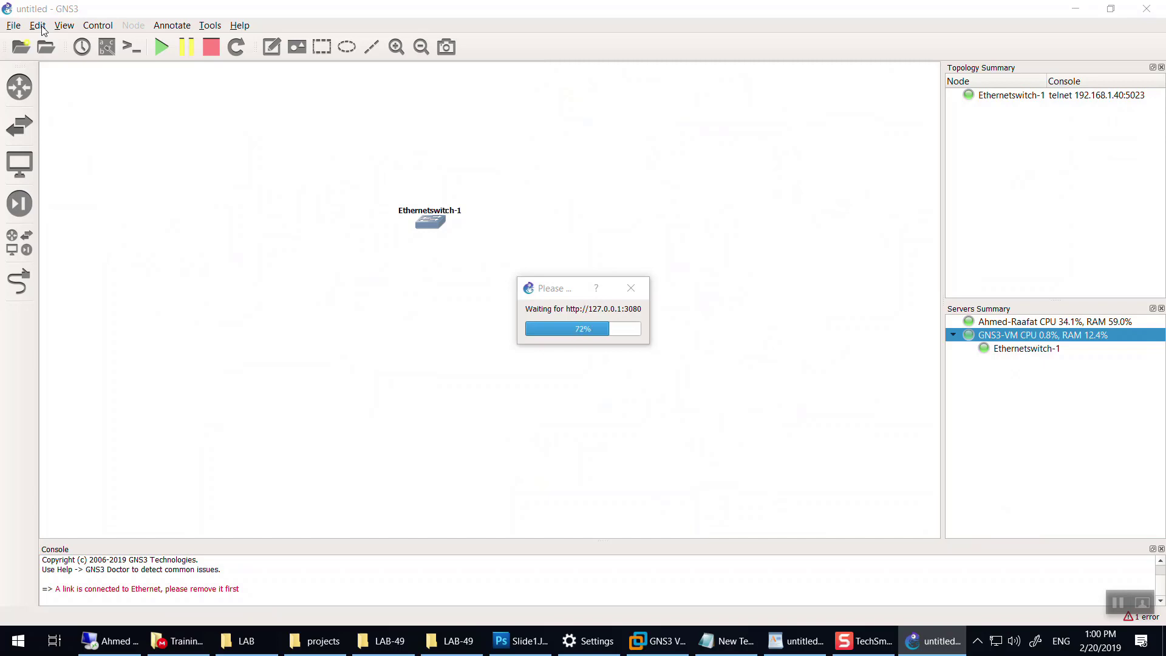
Step: Permanently delete Ethernetswitch-1 from the untitled project
click(440, 226)
key(Delete)
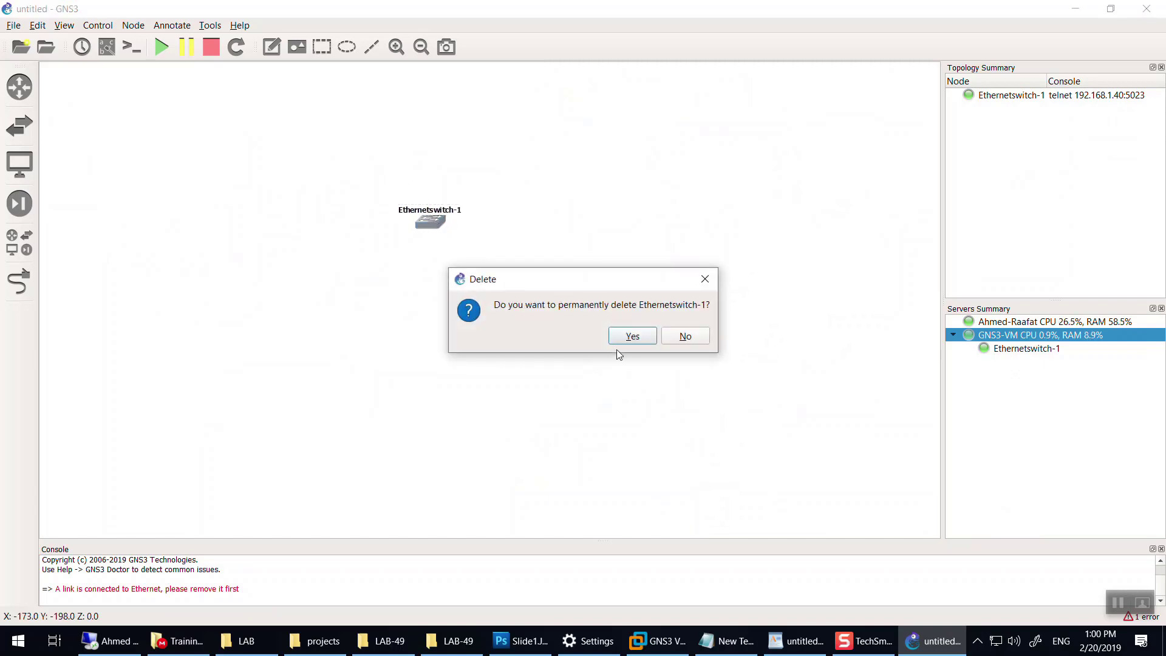
click(628, 336)
Step: Delete the GNS3-VM remote server in the server preferences, apply the change, and exit GNS3
click(46, 27)
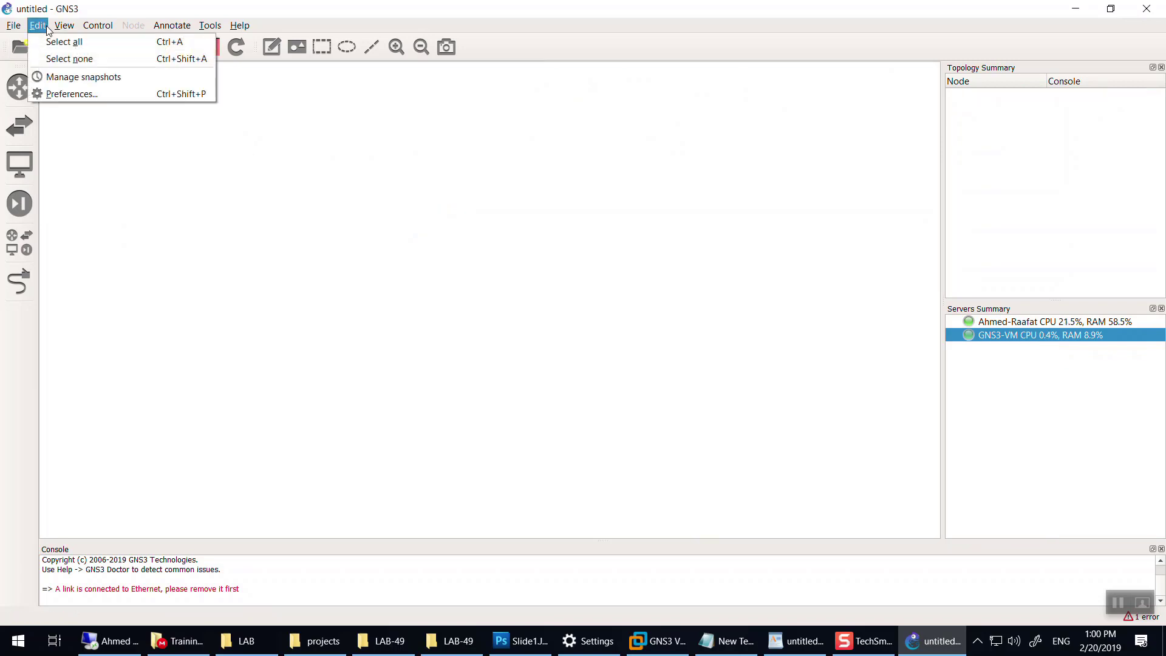
click(67, 94)
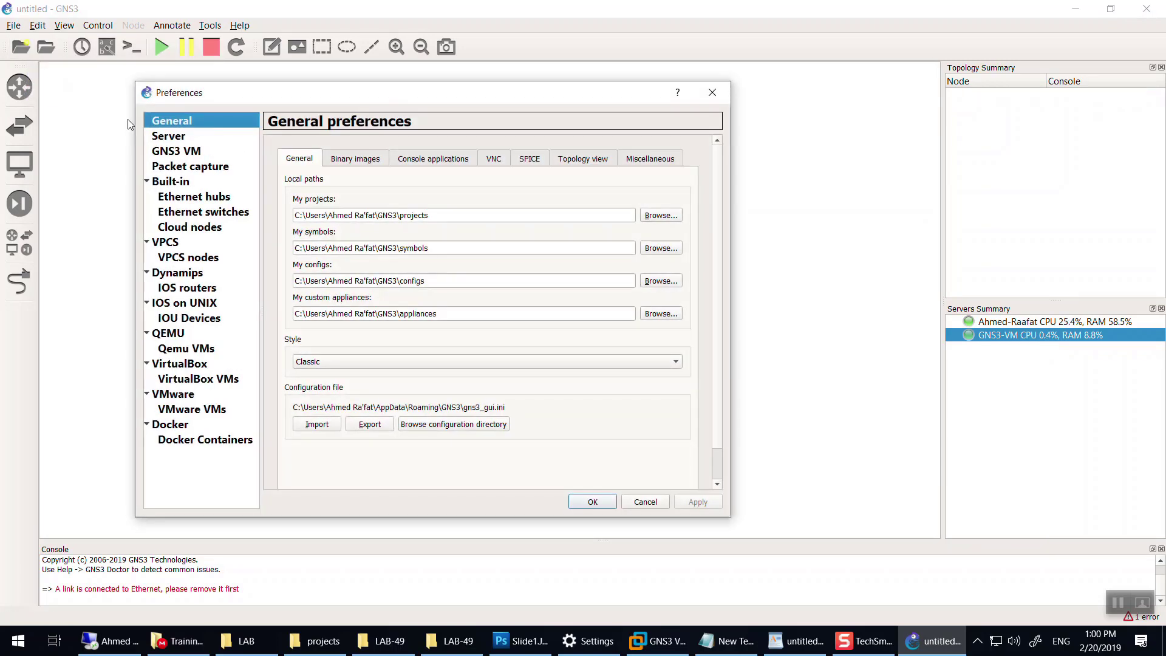
click(170, 141)
click(374, 159)
click(366, 200)
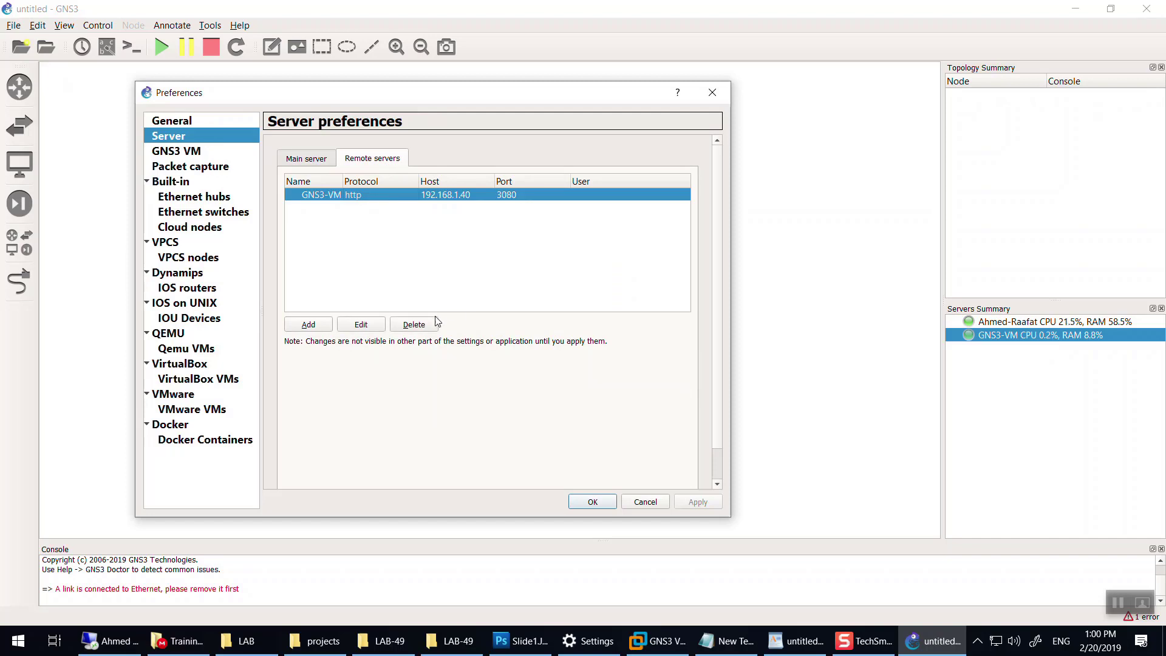
click(433, 323)
click(697, 504)
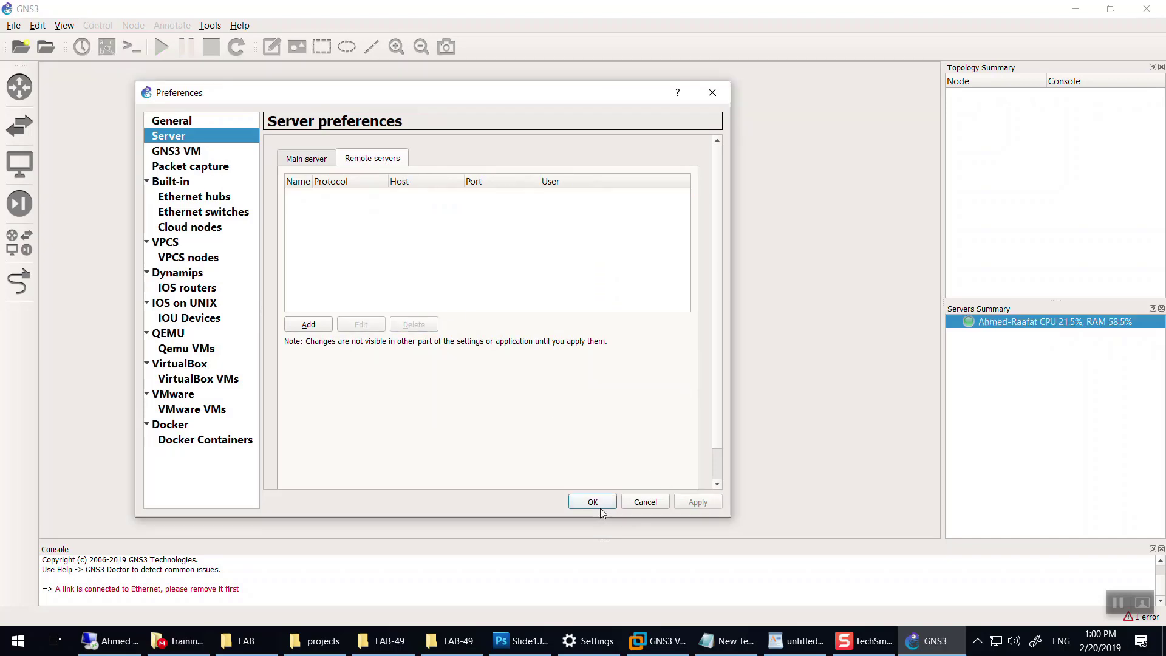
click(595, 503)
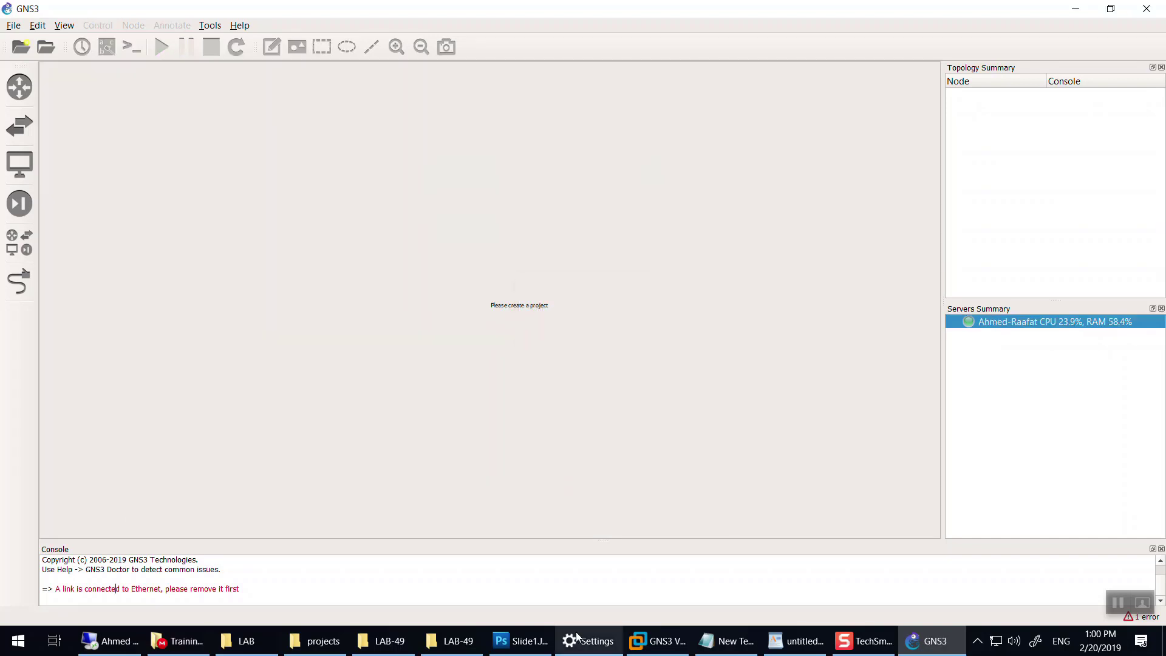
click(1147, 8)
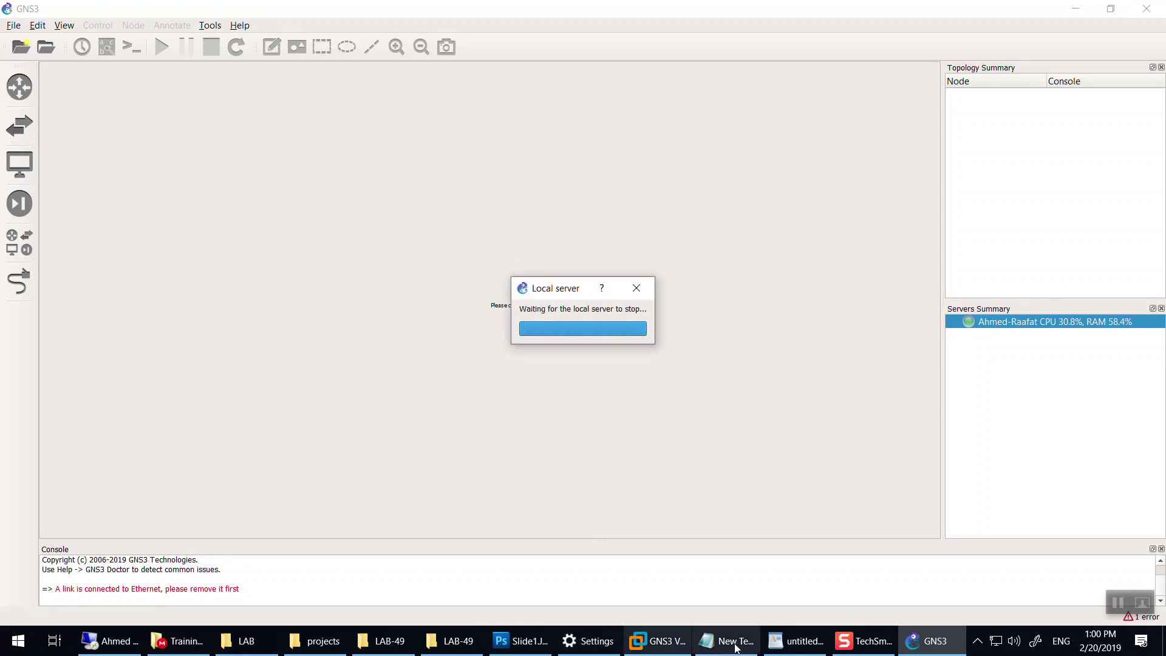
Step: Open the LAB-49.gns3 project file from the LAB-49 folder for text editing in WordPad
click(458, 641)
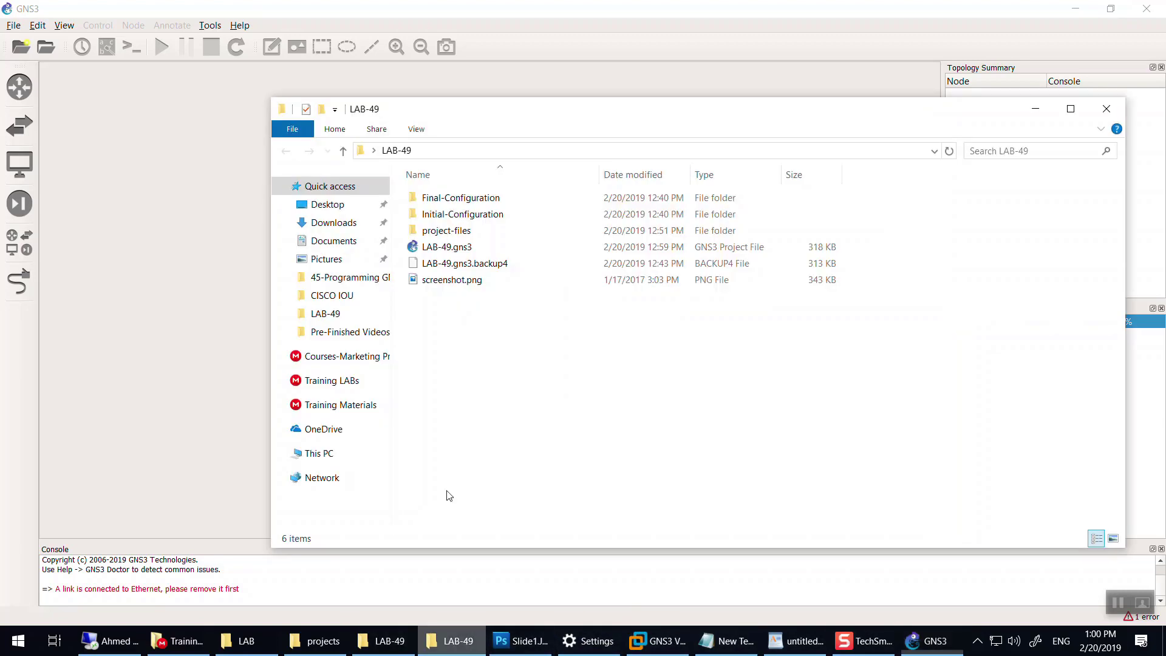
click(443, 248)
right_click(444, 247)
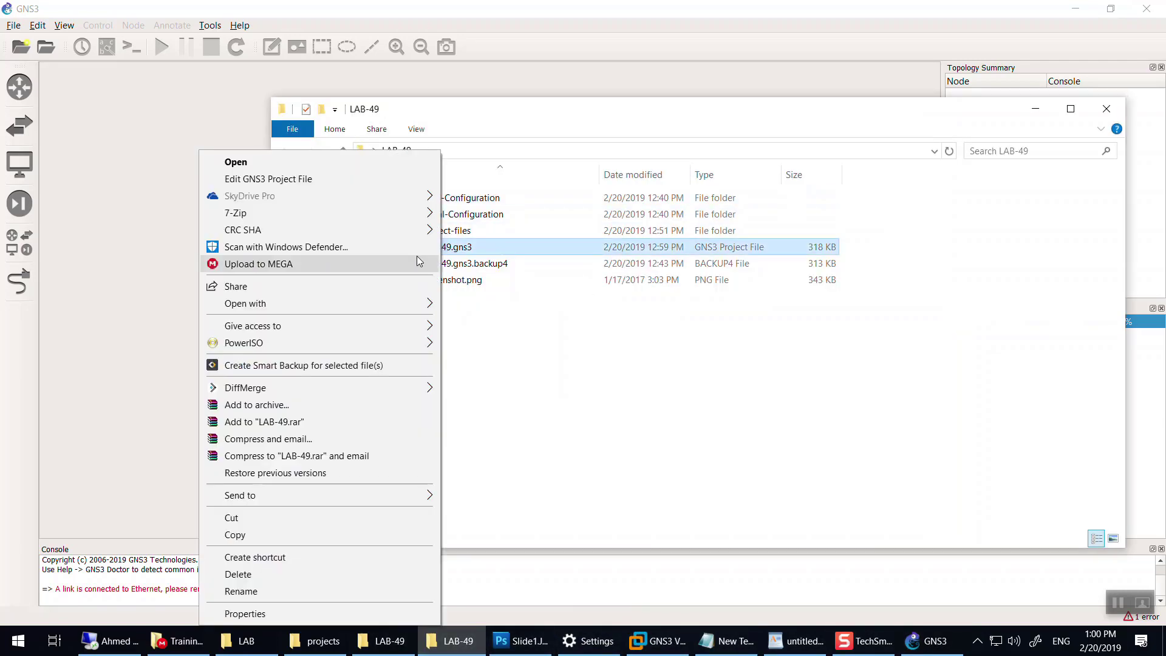
click(243, 182)
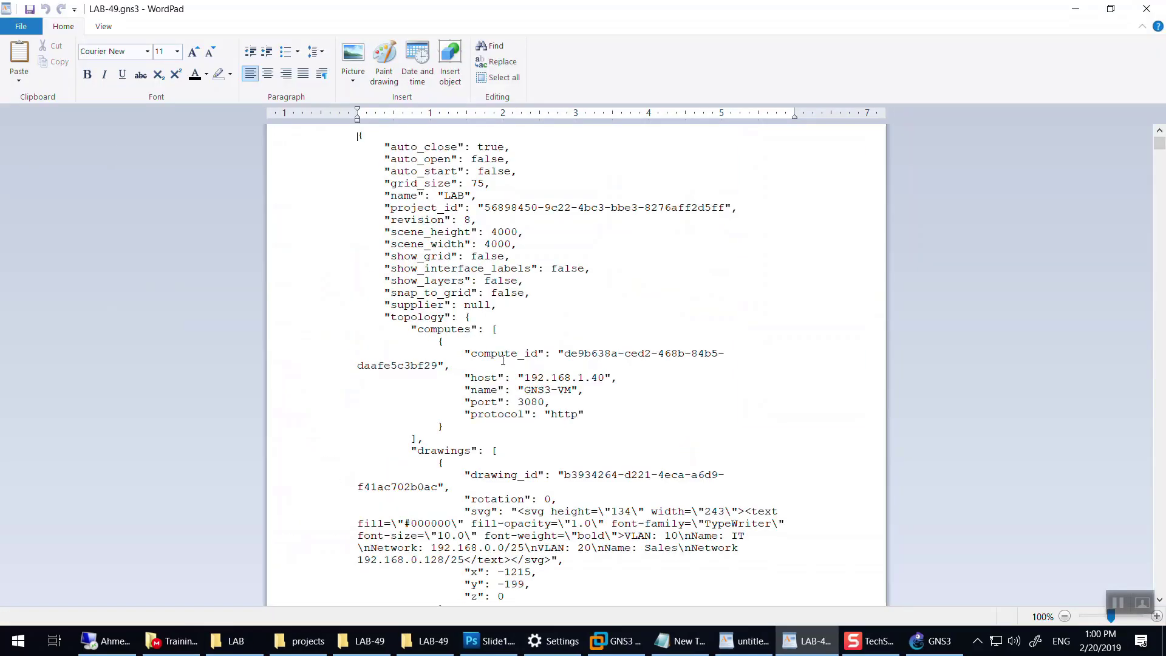
Step: Copy the whole GNS3-VM entry, including its braces, from the "computes" list
scroll(457, 364, down, 2)
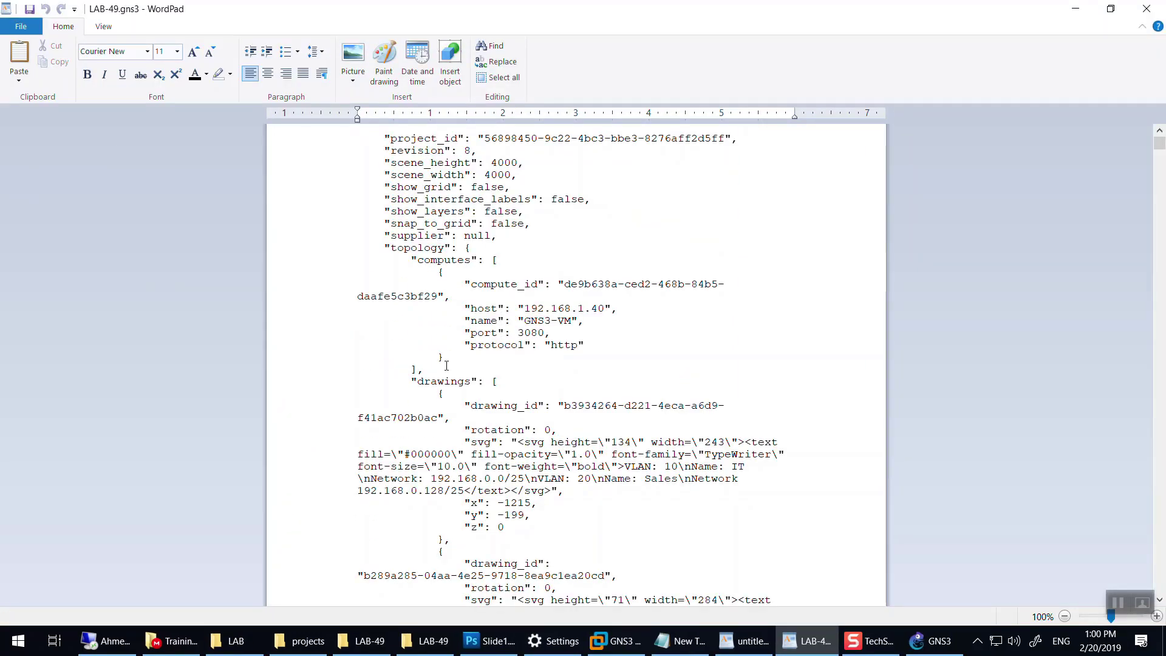
drag(443, 357, 443, 272)
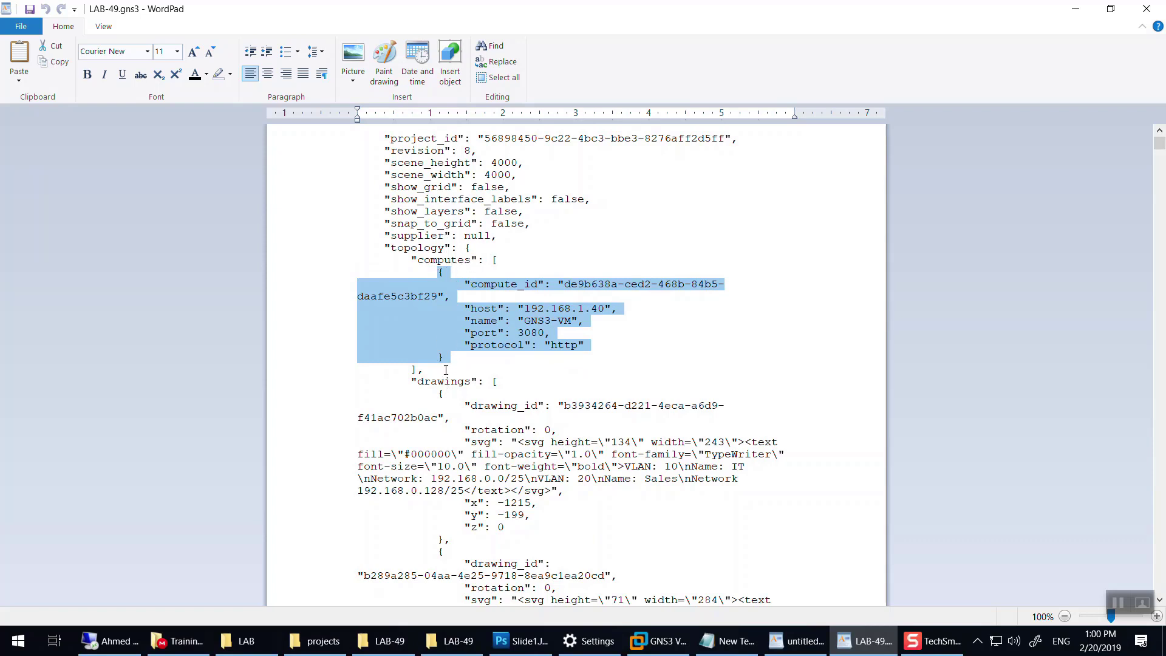
click(441, 357)
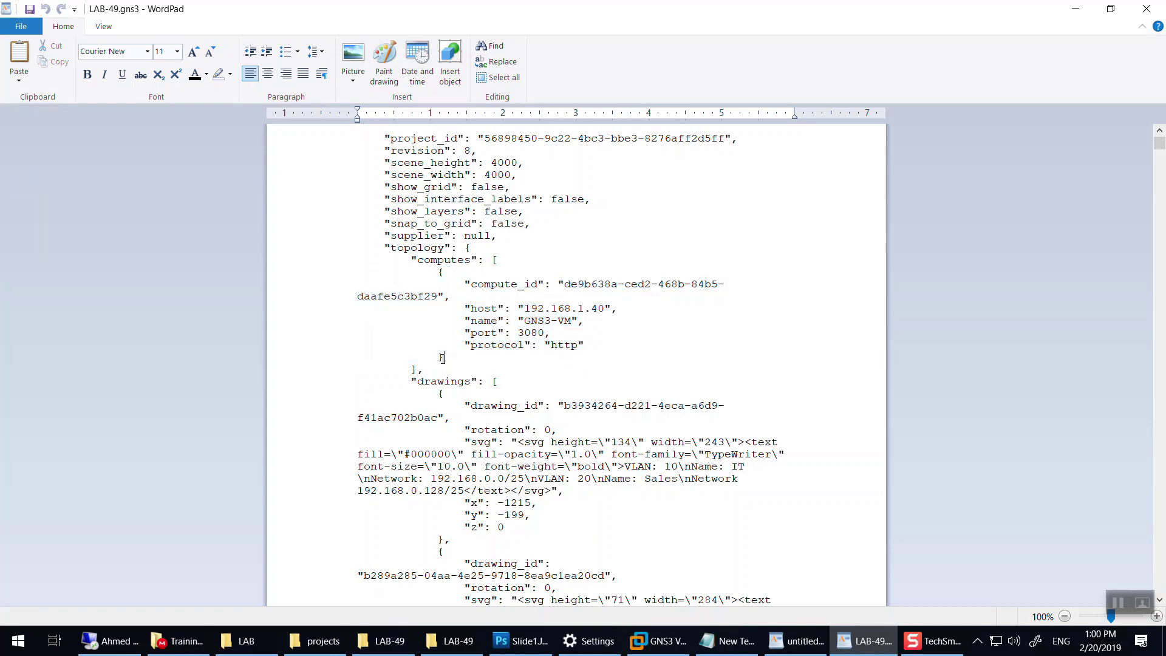
mouse_move(442, 358)
mouse_down()
mouse_move(550, 333)
mouse_move(444, 358)
mouse_up()
drag(441, 275, 440, 362)
drag(443, 360, 446, 359)
key(ctrl+c)
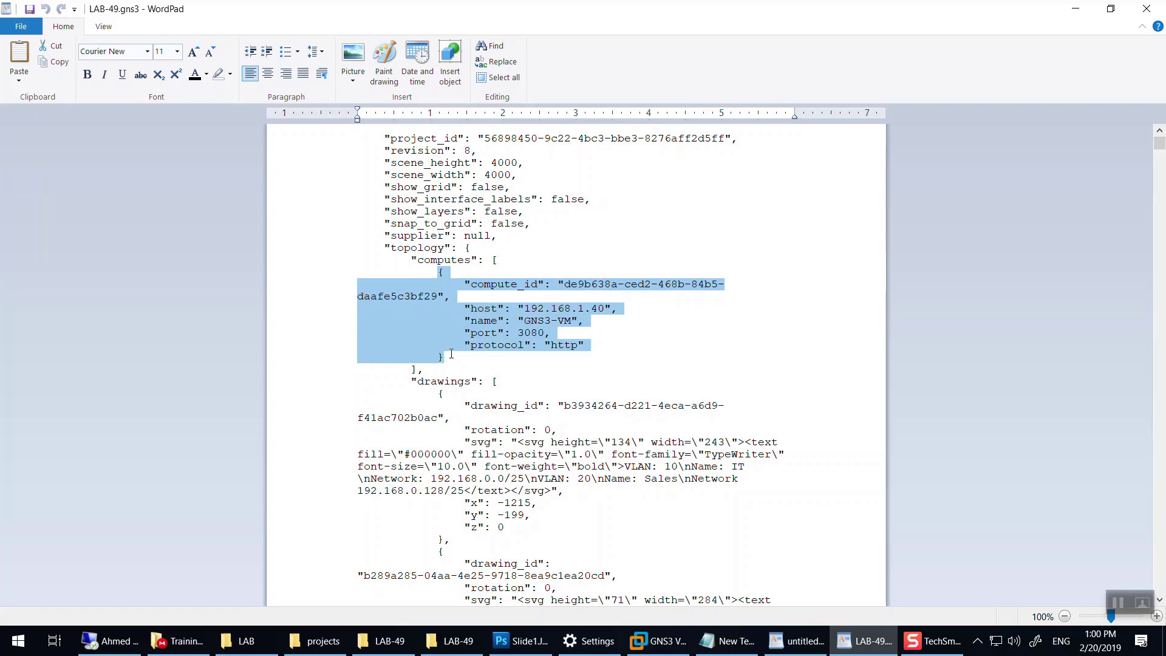
Step: Add a comma after the first compute entry, paste the copy on a new line below, and align its opening brace
click(451, 354)
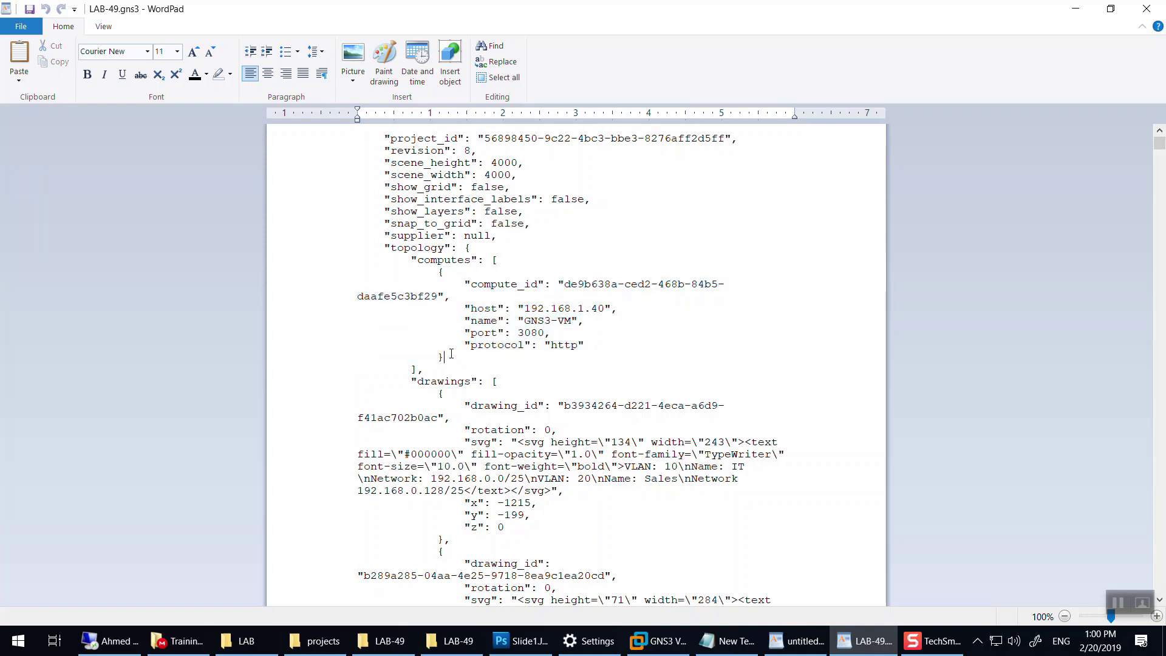
text(,)
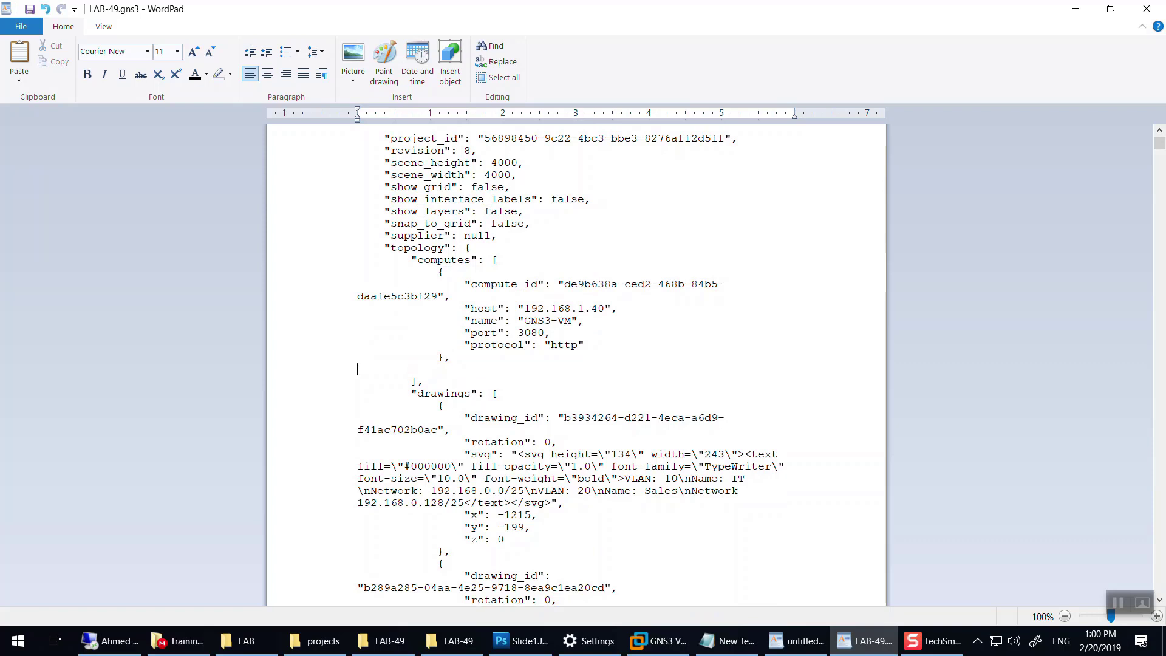
key(Return)
key(ctrl+v)
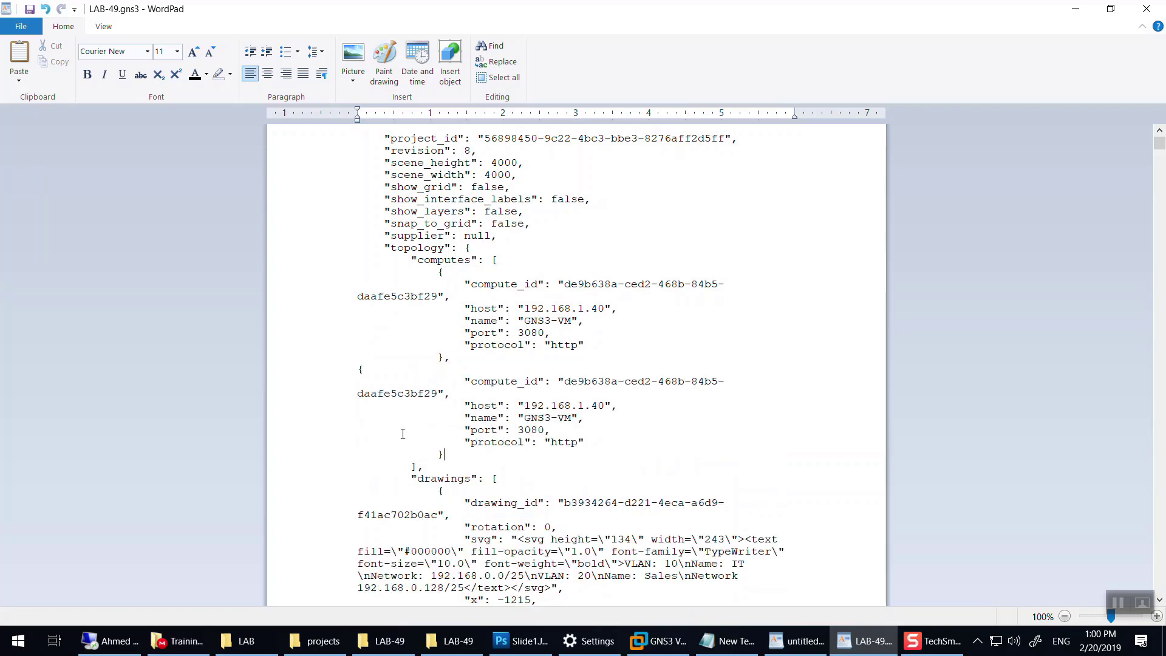
click(358, 370)
key(BackSpace)
Step: Review the GNS3 VMs in VMware Workstation and the Old GNS3 VM 1 Compute ID in the Notepad notes
click(658, 640)
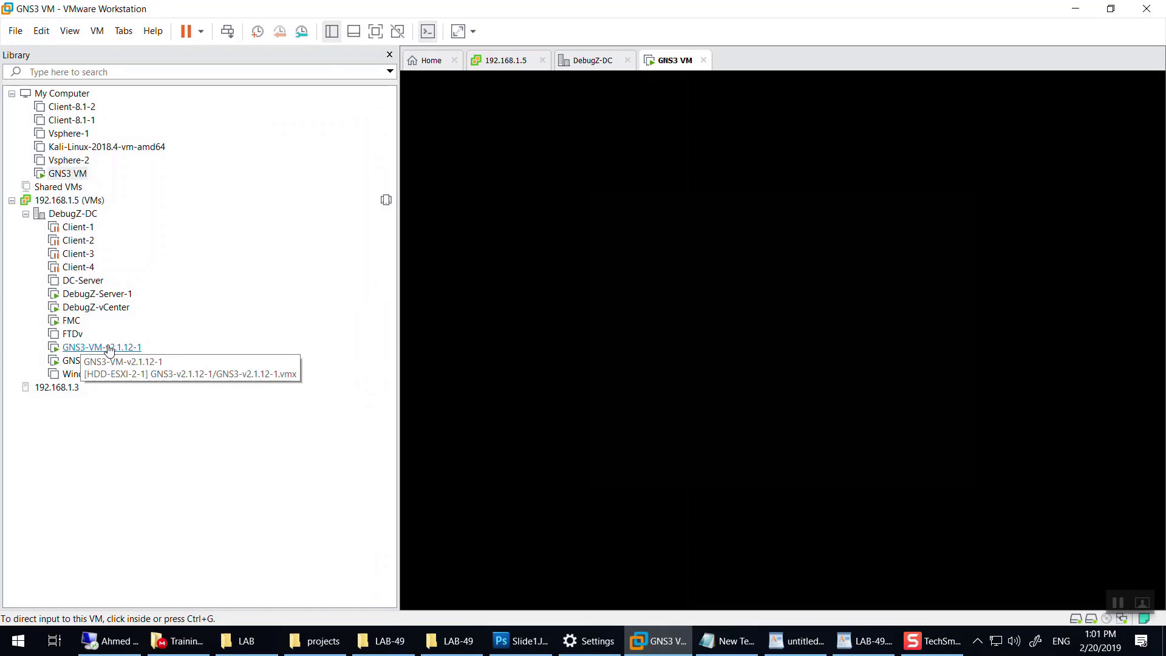
click(729, 641)
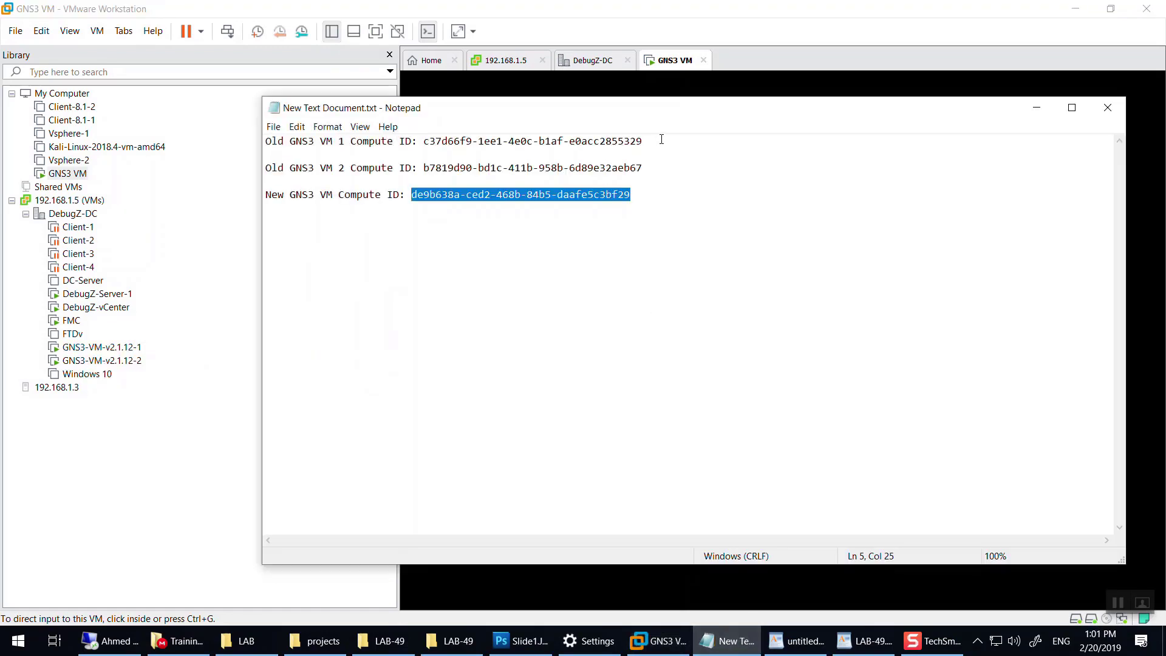
drag(661, 139, 417, 141)
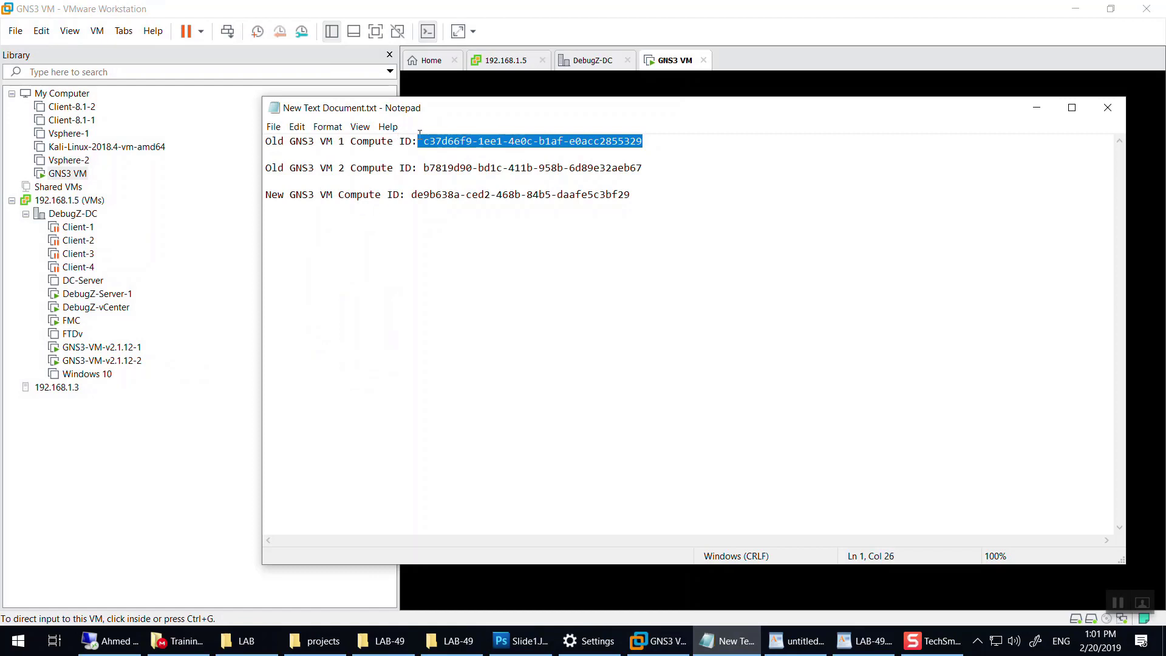
click(714, 640)
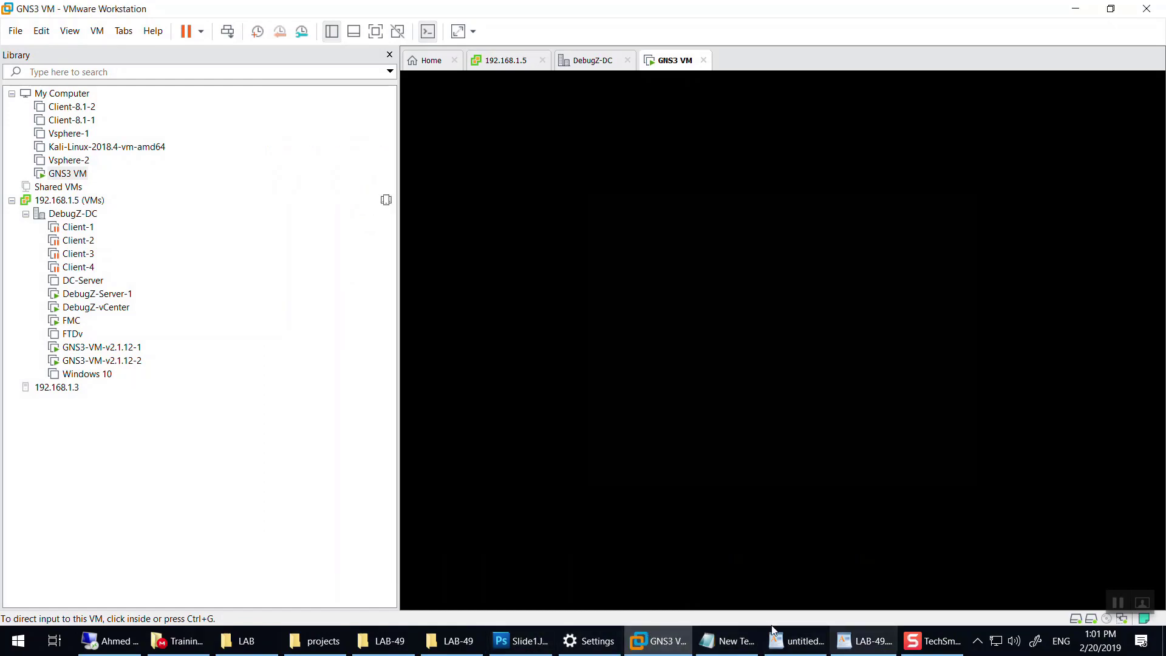
Step: Return to LAB-49.gns3 in WordPad and set the second compute entry's host to 192.168.1.30
click(863, 641)
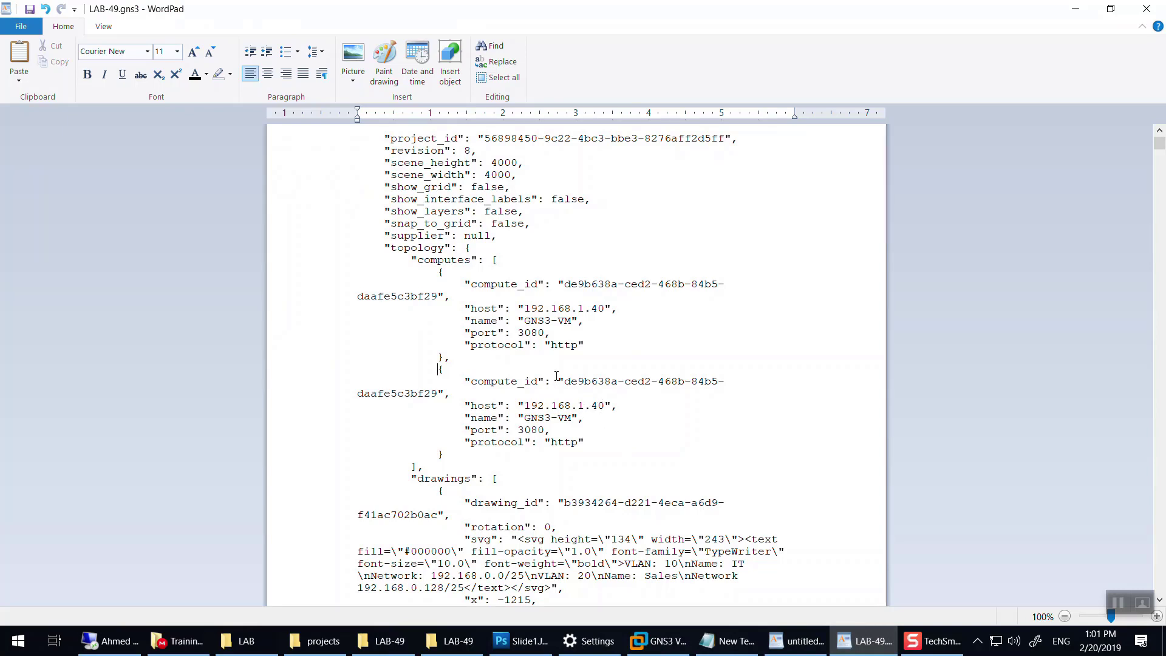
drag(557, 376, 584, 418)
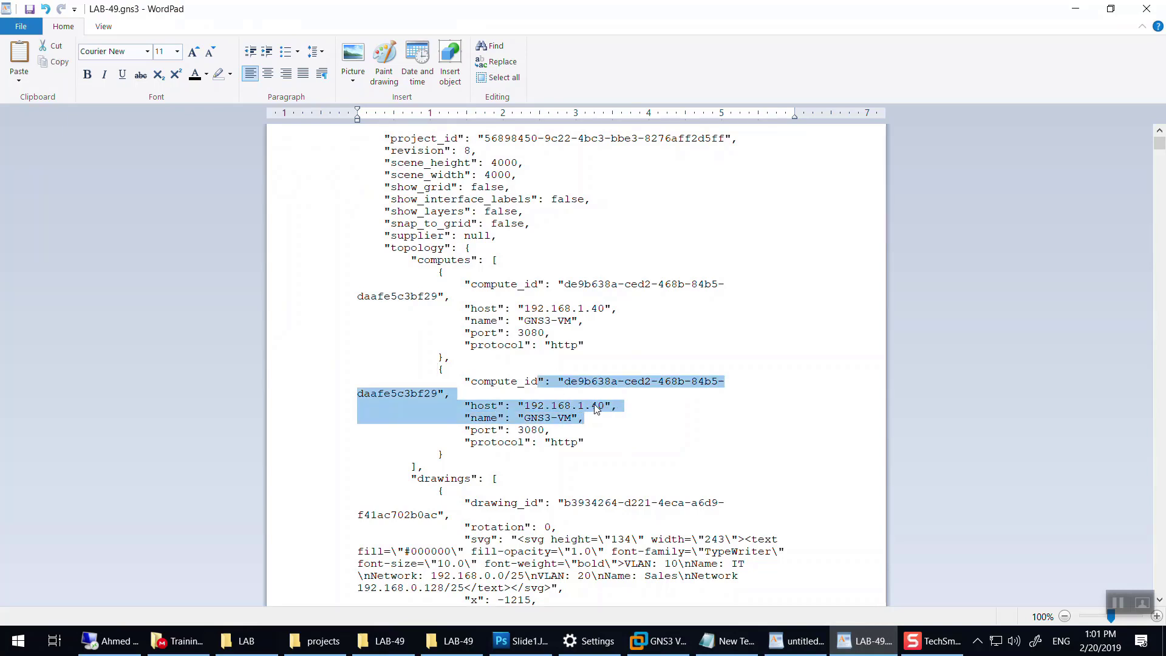
click(598, 407)
key(BackSpace)
text(3)
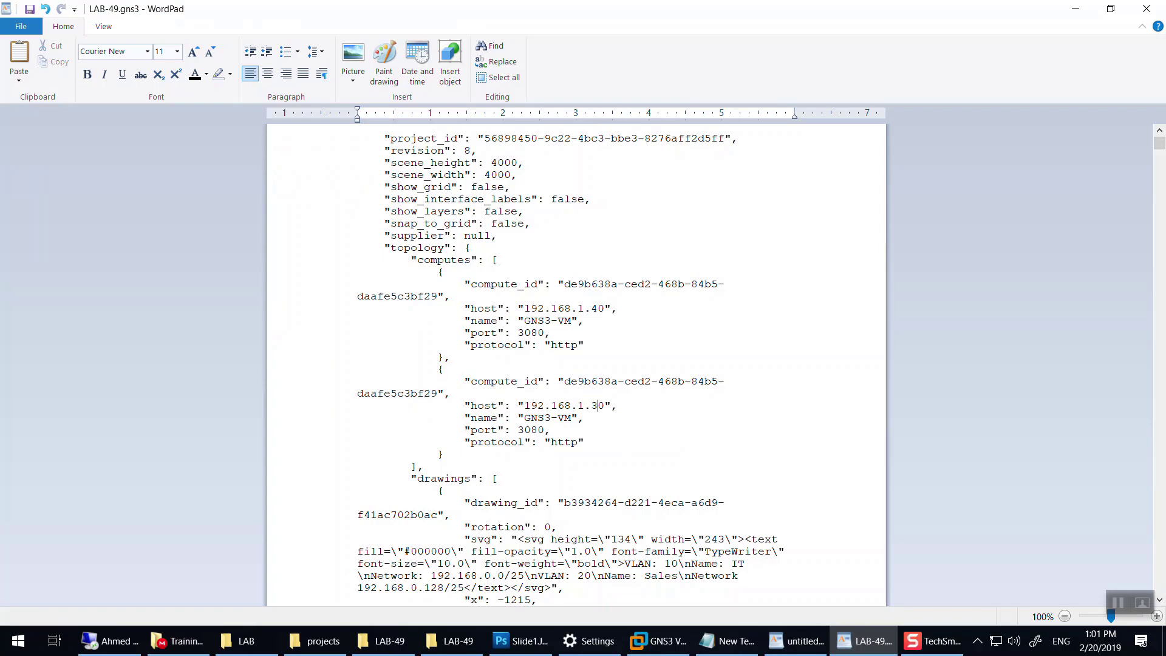
Step: Rename the first compute entry GNS3-VM-1 and the second compute entry GNS3-VM-2
click(574, 321)
text(-1)
click(574, 418)
text(-2)
Step: Replace the GNS3-VM-2 entry's compute_id with the Old GNS3 VM 1 Compute ID copied from the Notepad notes
drag(565, 382, 440, 393)
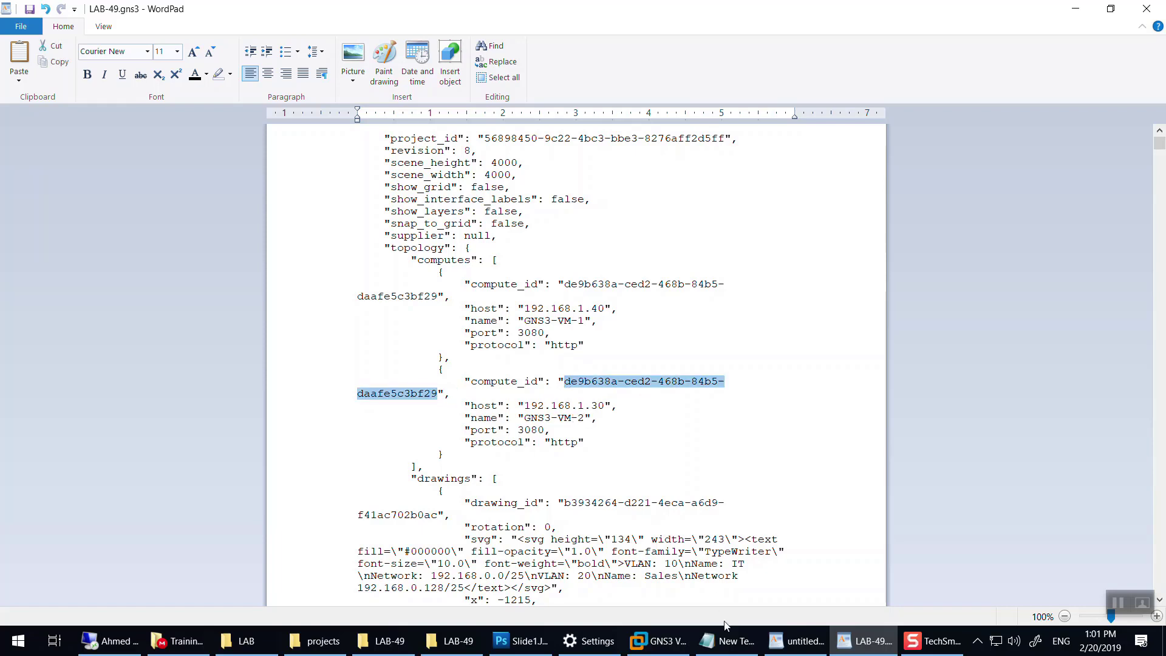
click(733, 641)
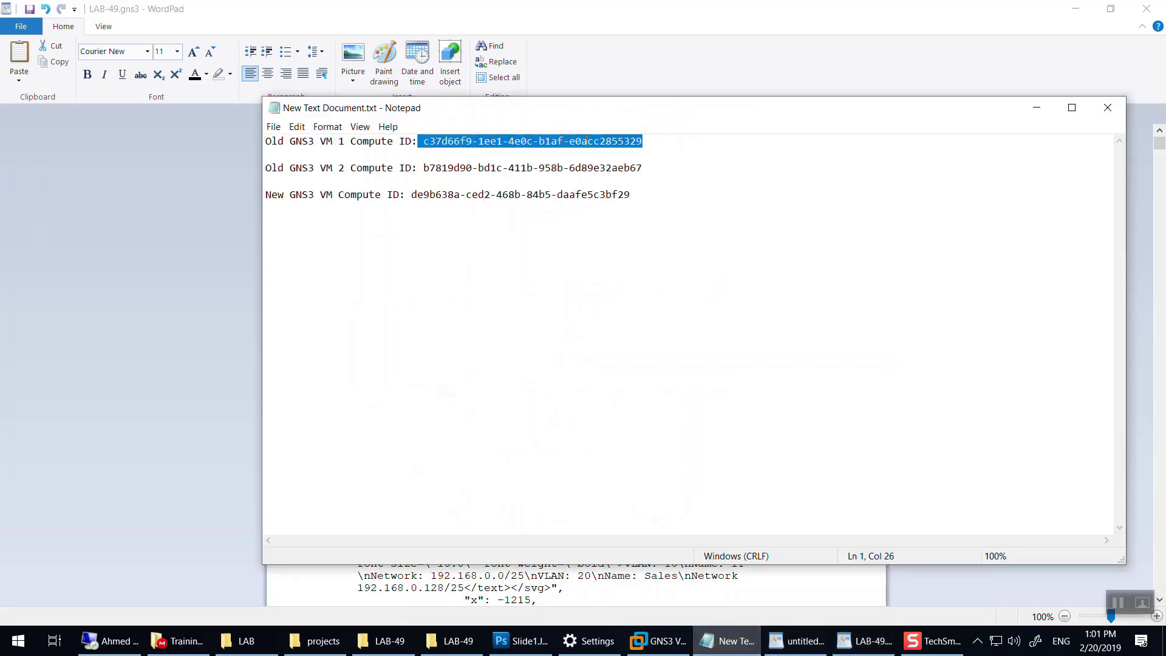
click(656, 143)
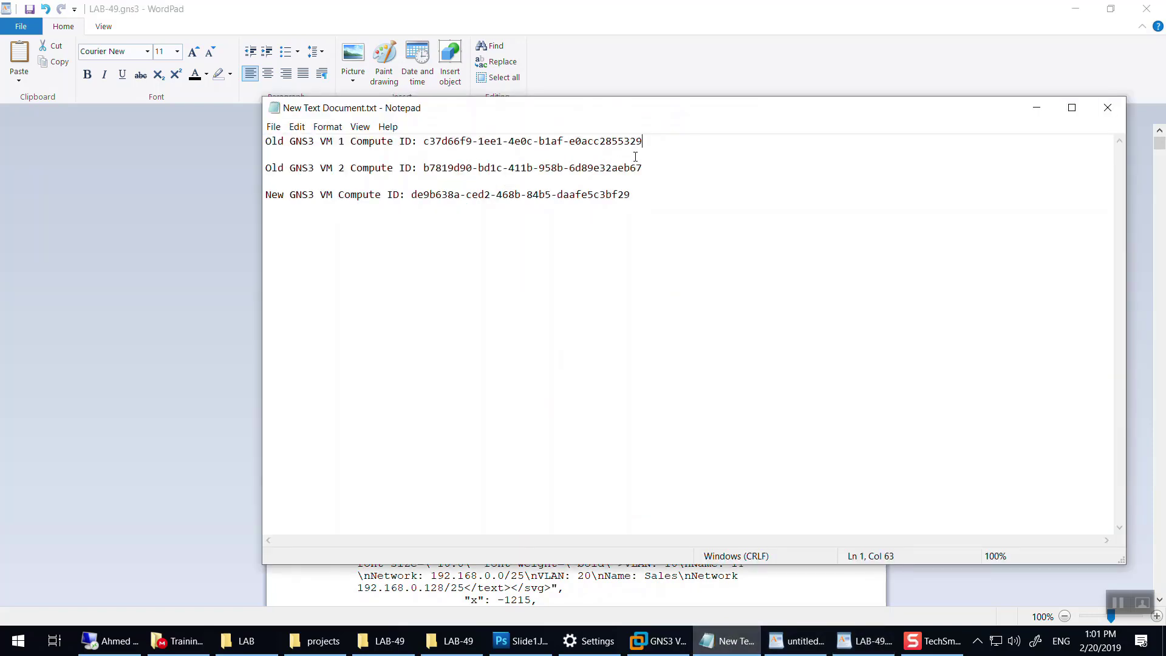
drag(643, 143, 422, 143)
key(ctrl+c)
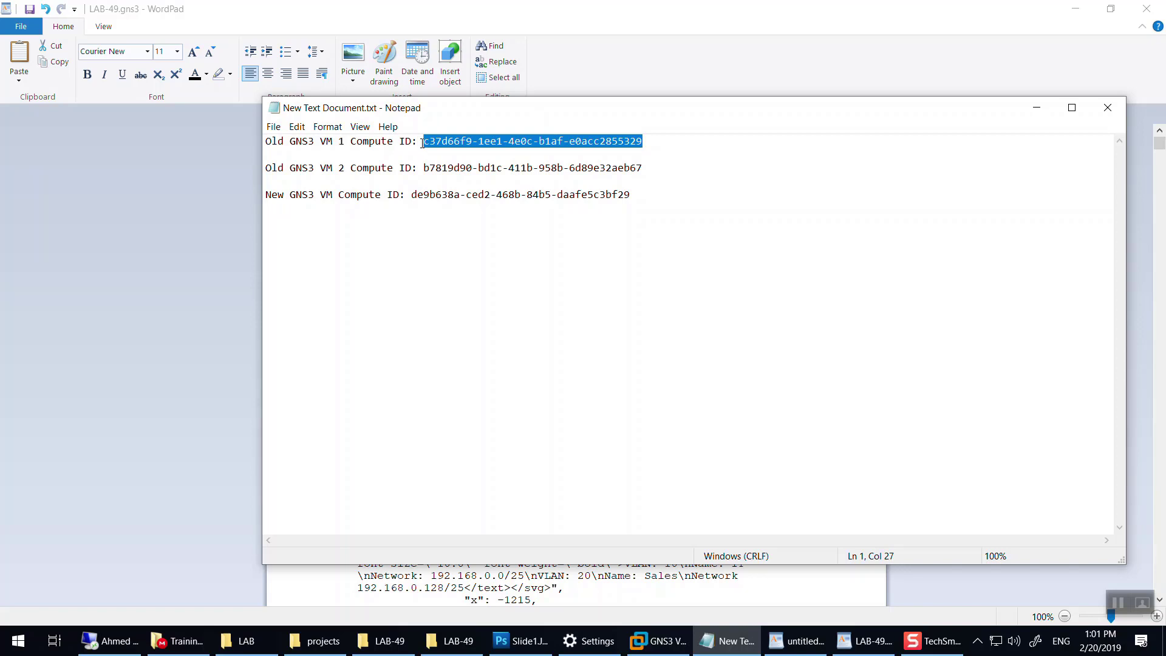
key(alt+Tab)
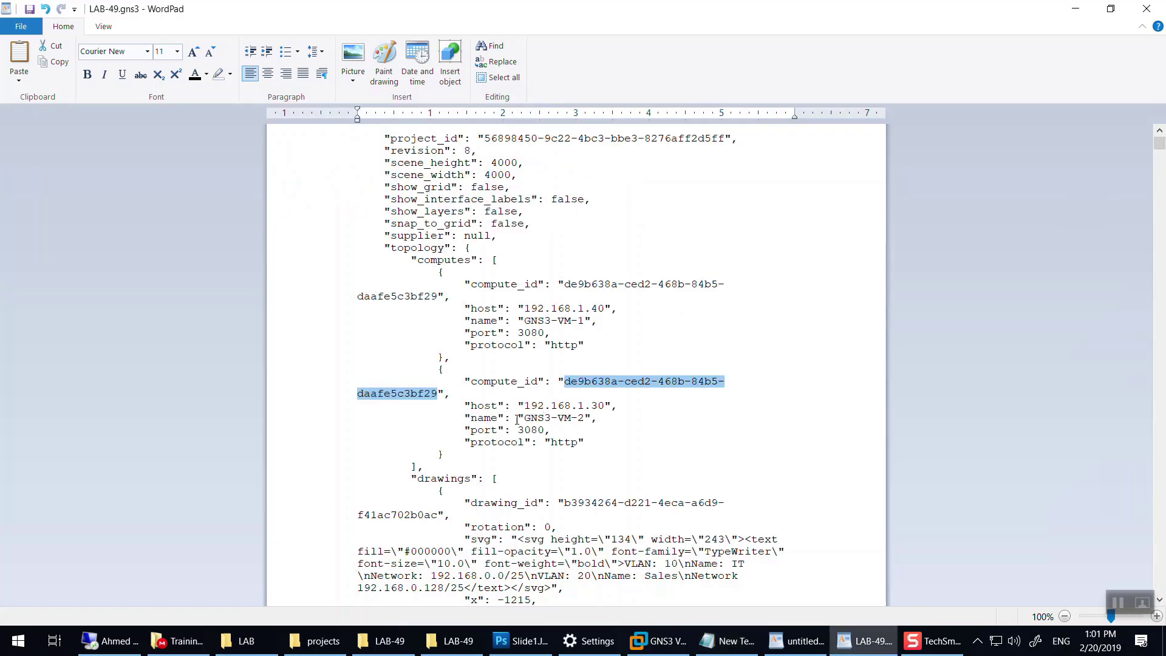
key(ctrl+v)
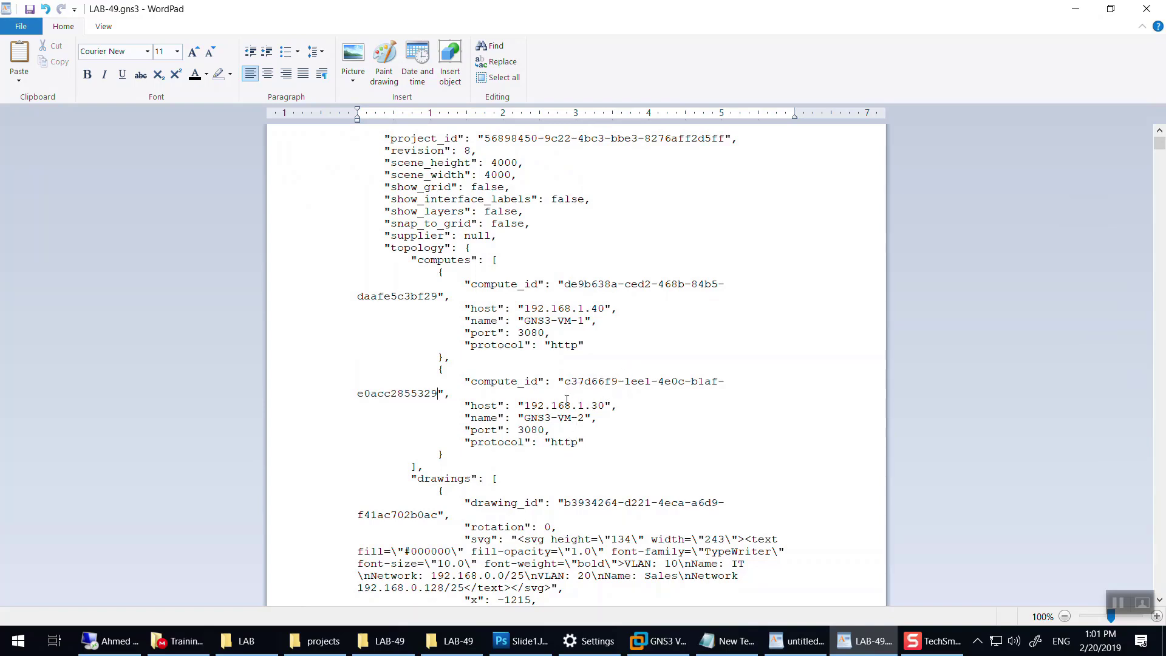
Step: Copy the GNS3-VM-2 entry's compute_id value and start a Find query with "Swi"
drag(565, 381, 434, 399)
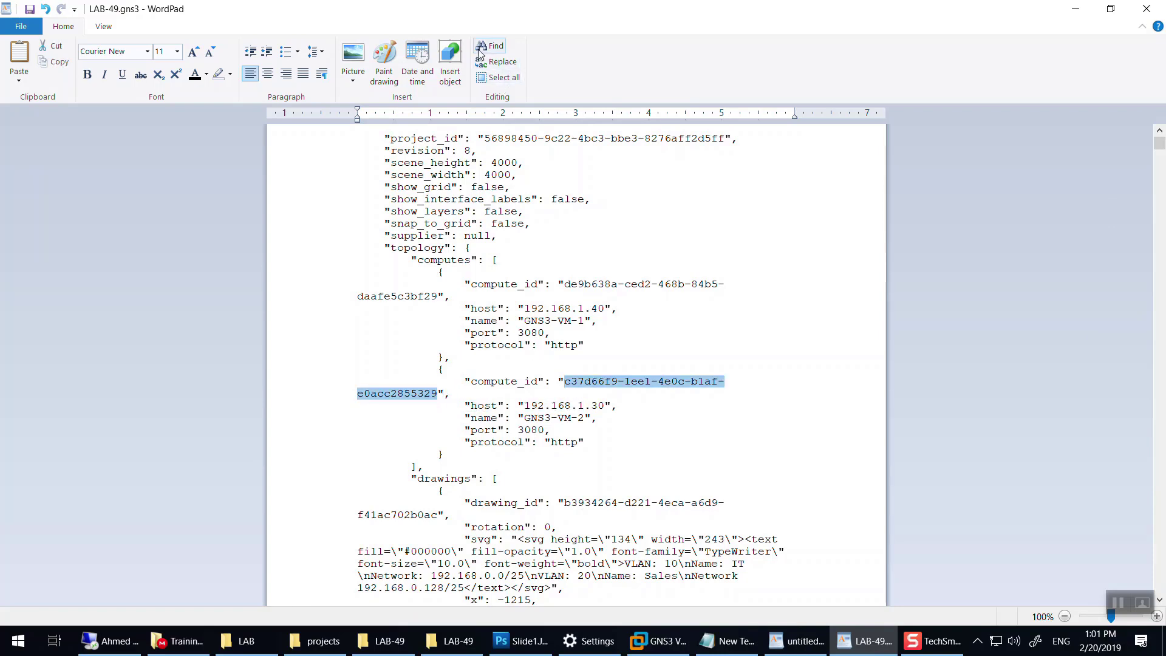
right_click(424, 392)
click(376, 415)
click(489, 49)
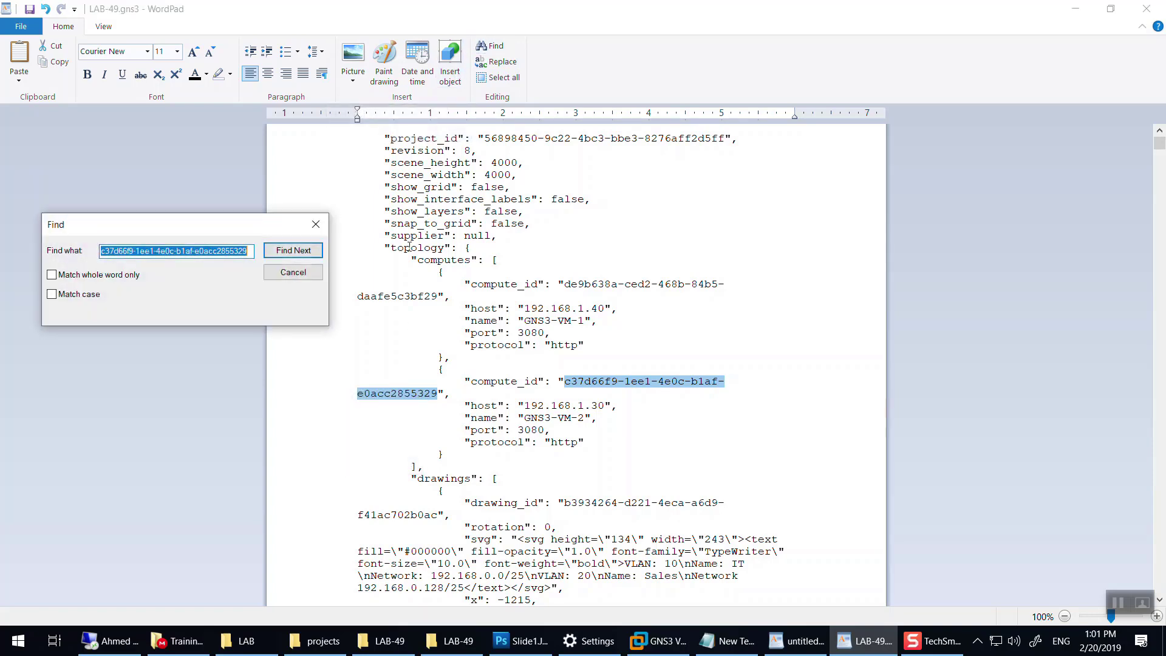
text(Swi)
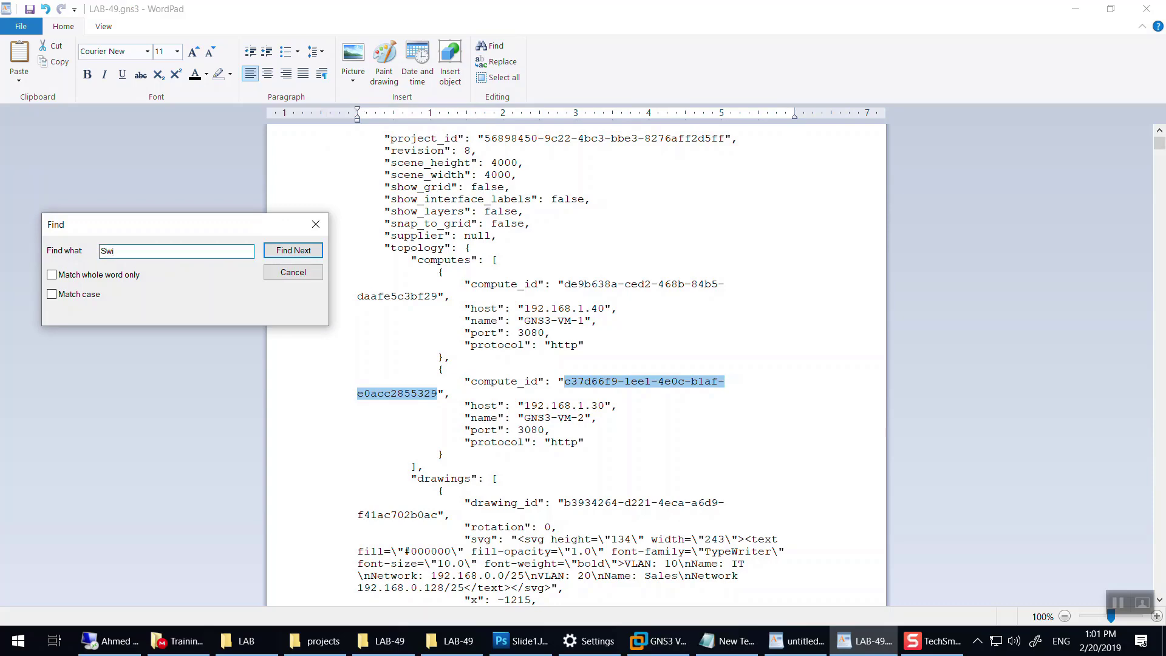
Step: Examine the switch names in the topology image screenshot.png from the LAB-49 folder, including Branch-3, and close the image
click(384, 640)
click(442, 262)
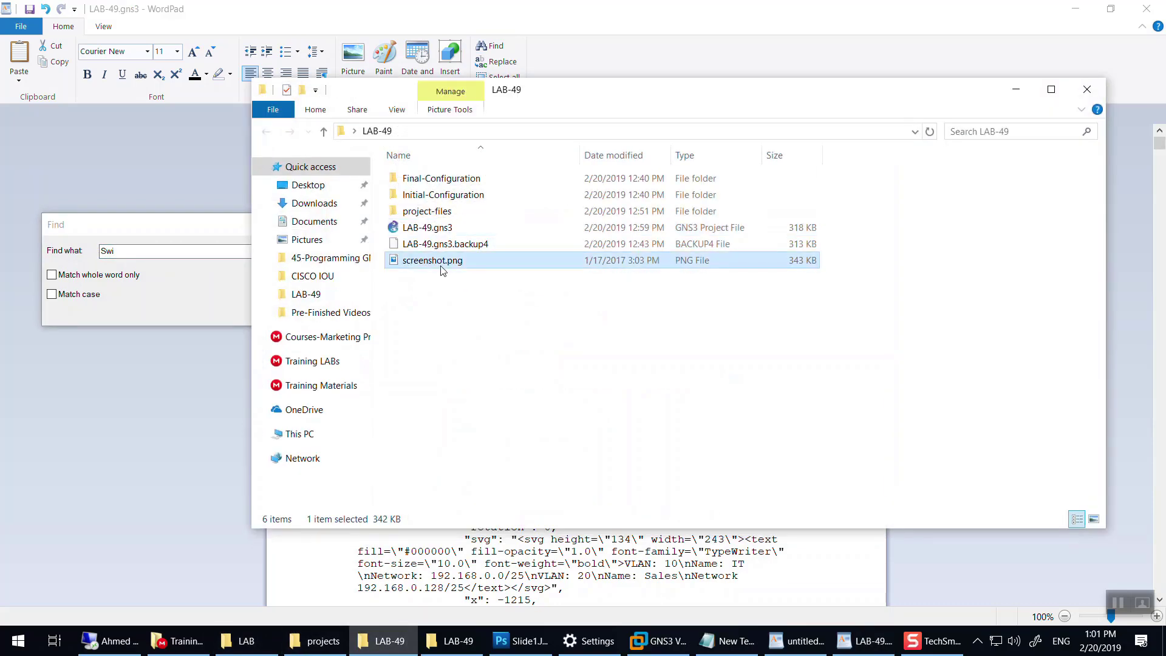
double_click(441, 262)
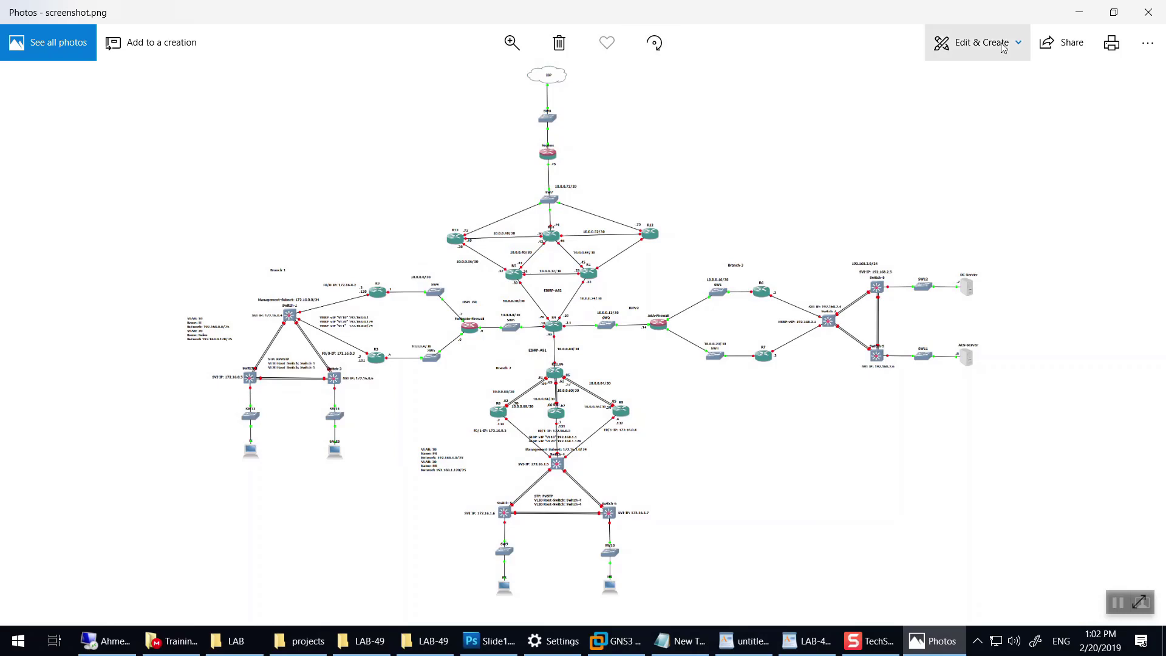
key(ctrl+plus)
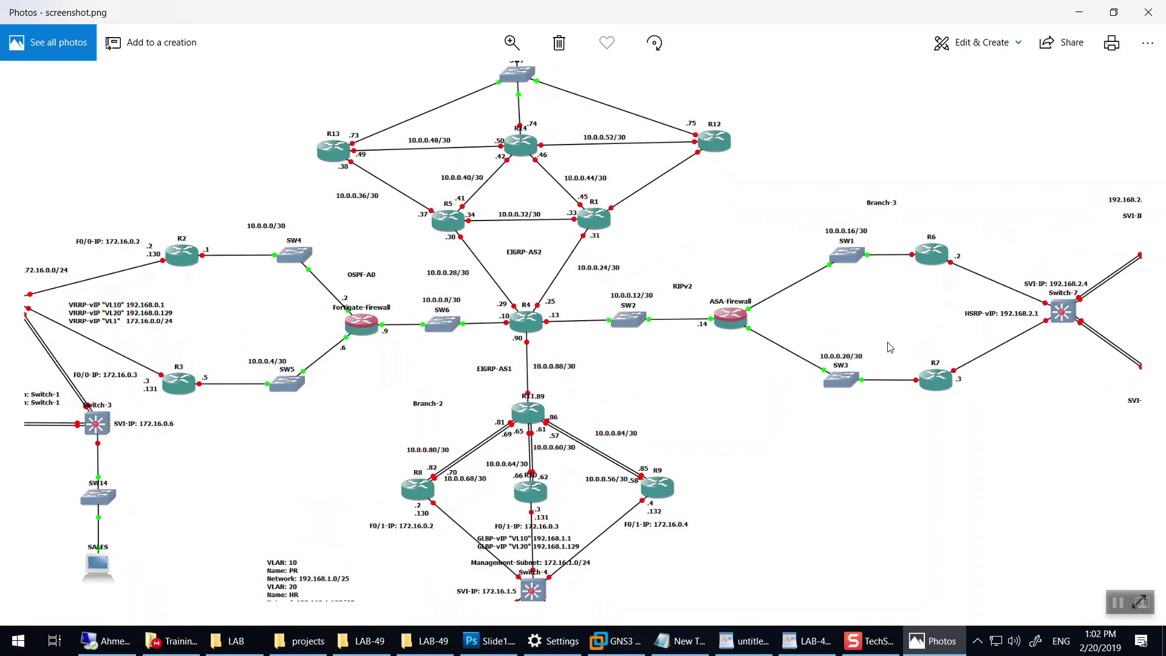
drag(656, 432, 430, 376)
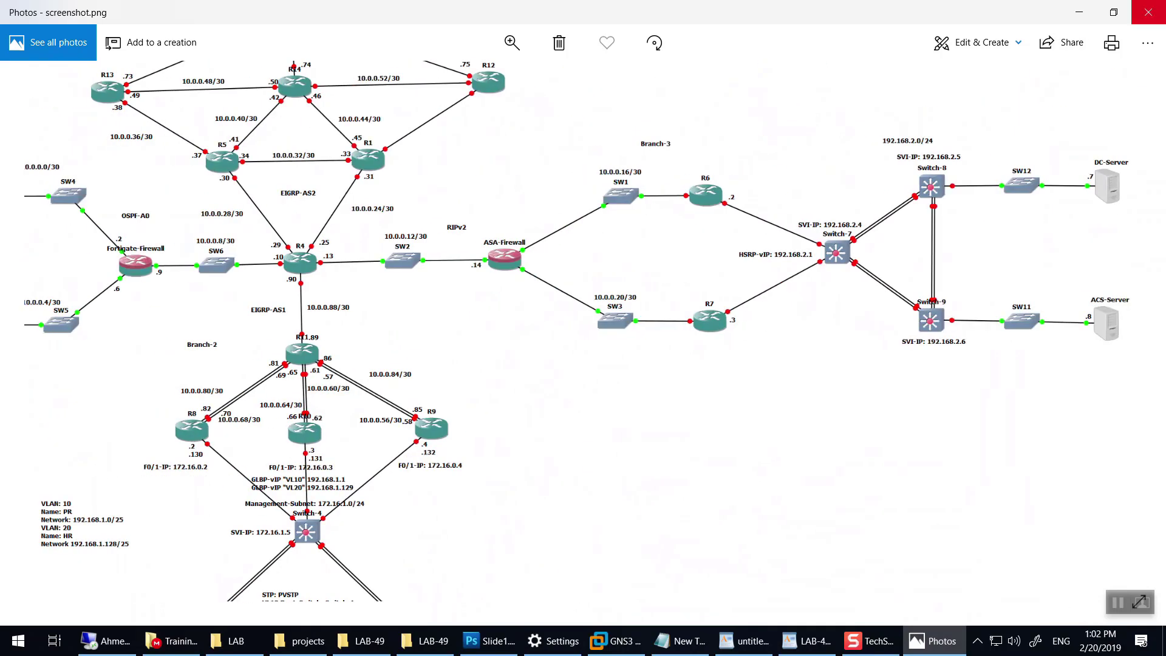
click(1148, 11)
Step: Find the Switch-1 node and replace its compute_id with c37d66f9-1ee1-4e0c-b1af-e0acc2855329
click(150, 250)
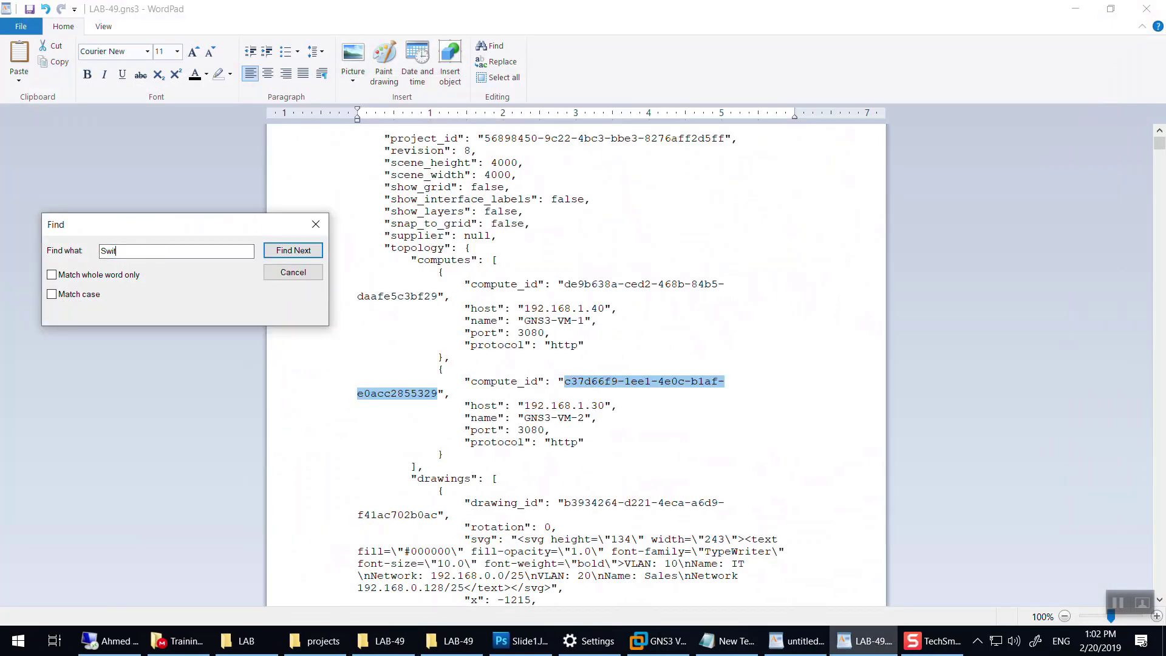
text(tch-1)
key(Return)
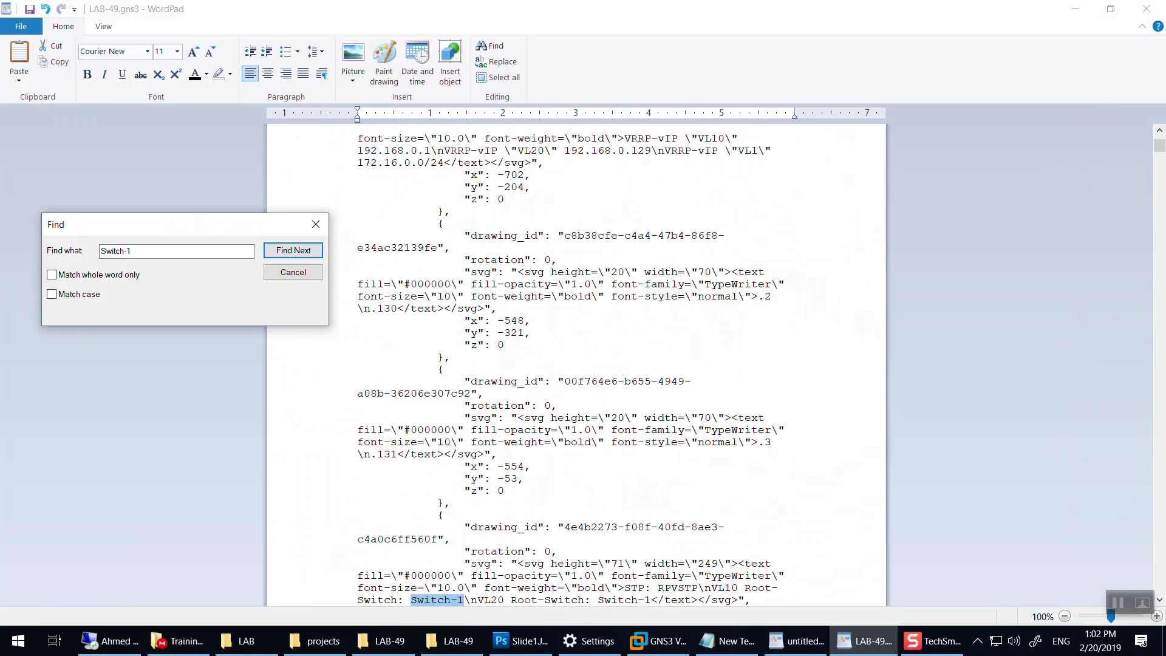
key(Return)
key(Return)
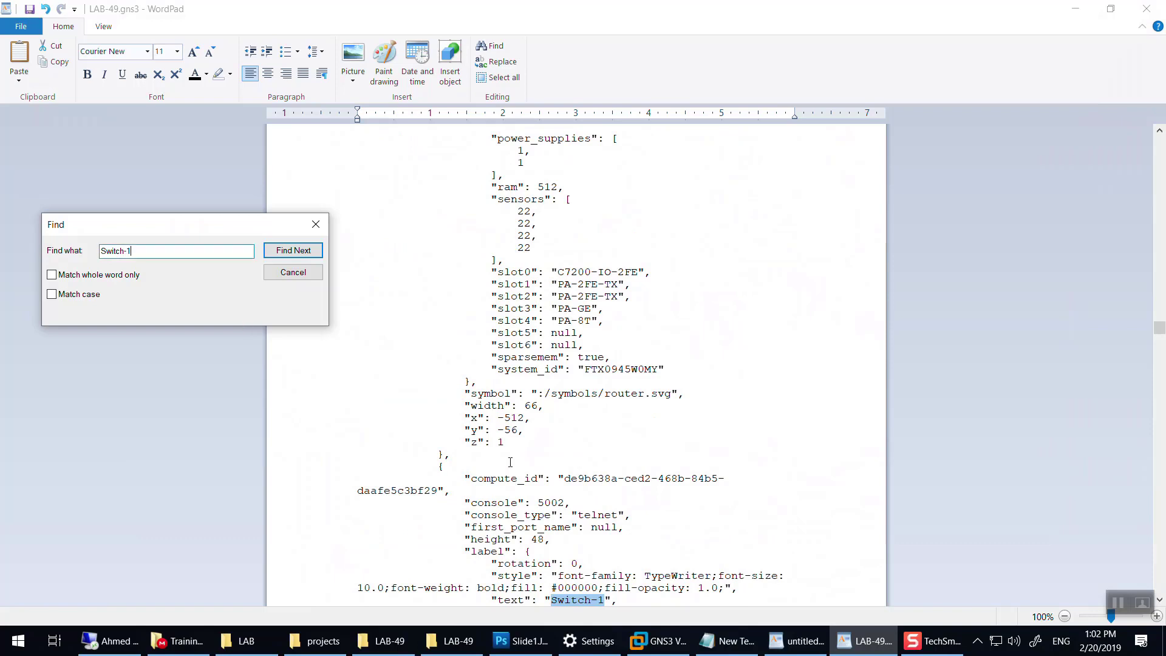
drag(568, 481, 439, 496)
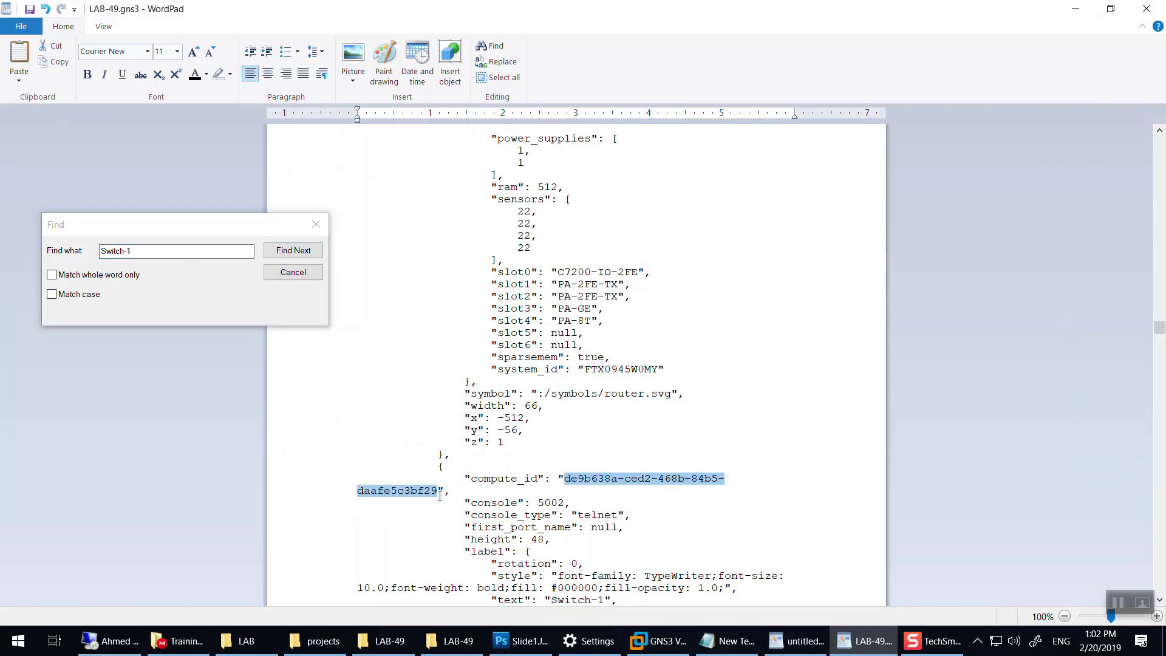
text(c37d66f9-1ee1-4e0c-b1af-e0acc2855329)
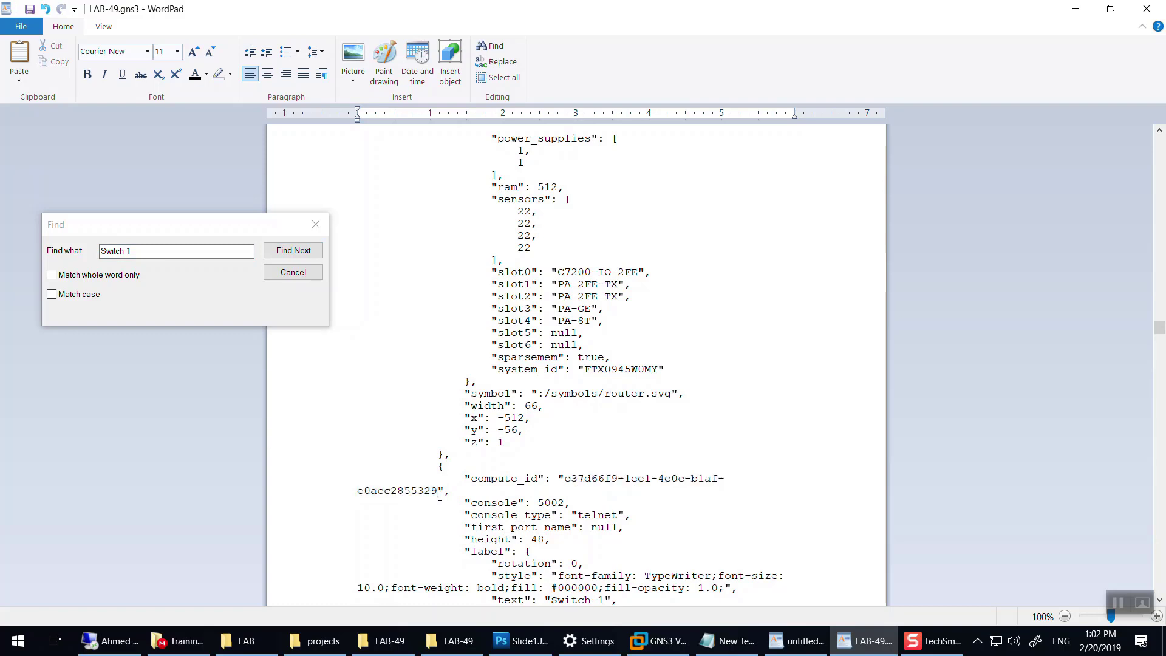
Step: Find the Switch-2 node and replace its compute_id with c37d66f9-1ee1-4e0c-b1af-e0acc2855329
click(168, 253)
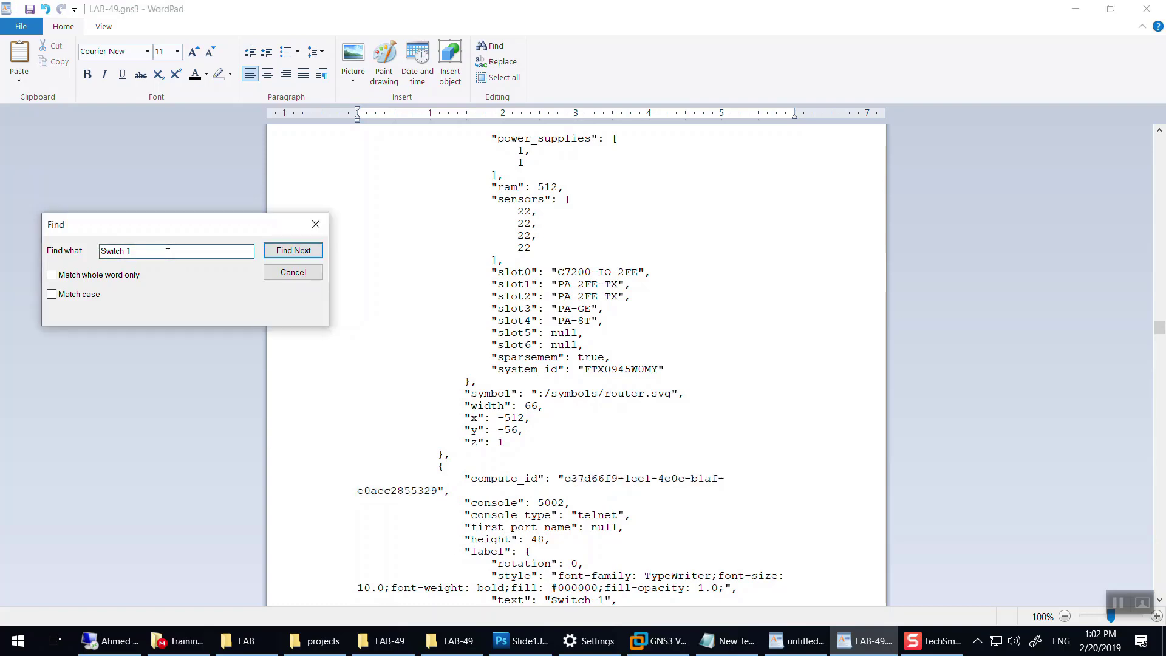
text(2)
key(Return)
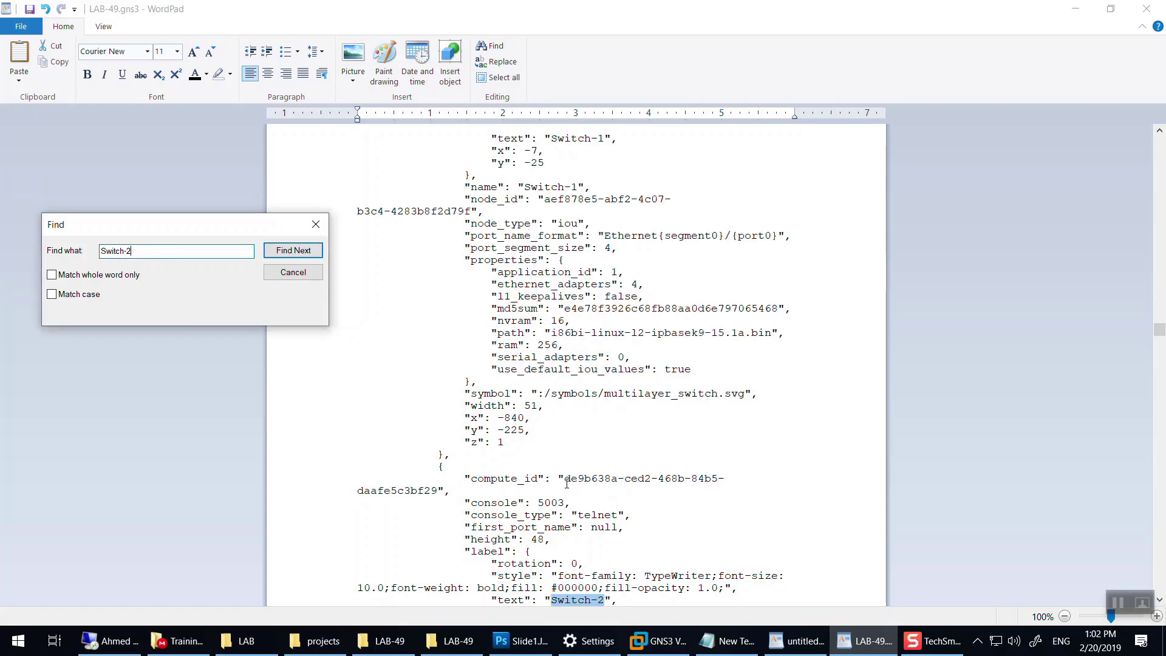
click(567, 483)
click(567, 479)
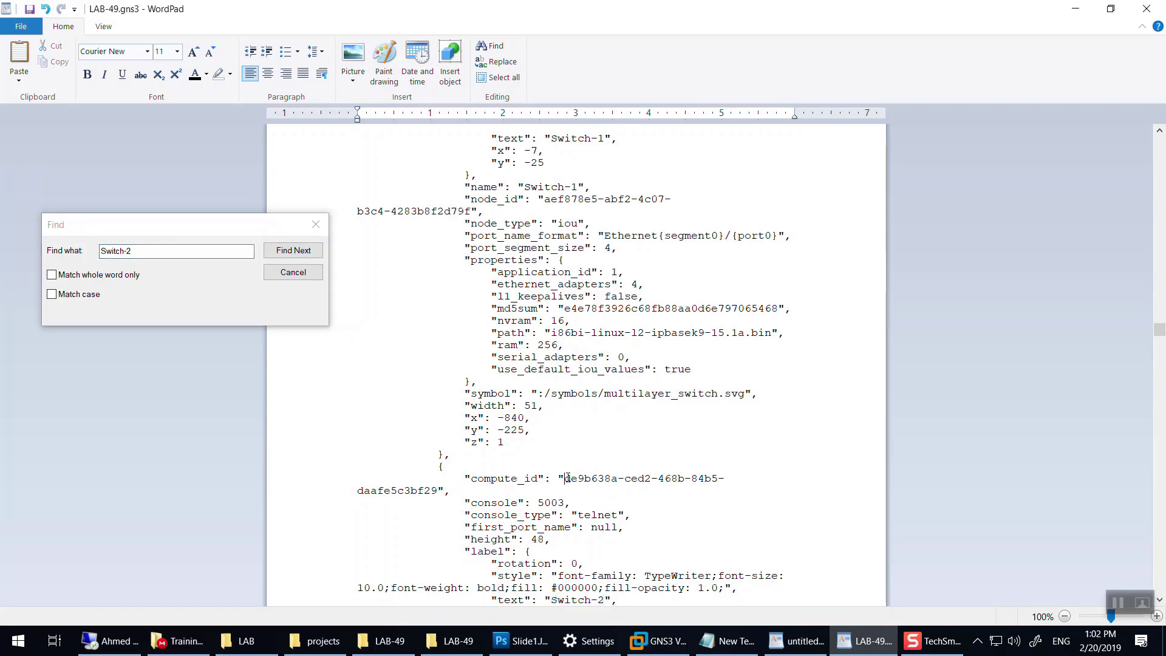
drag(565, 483, 441, 491)
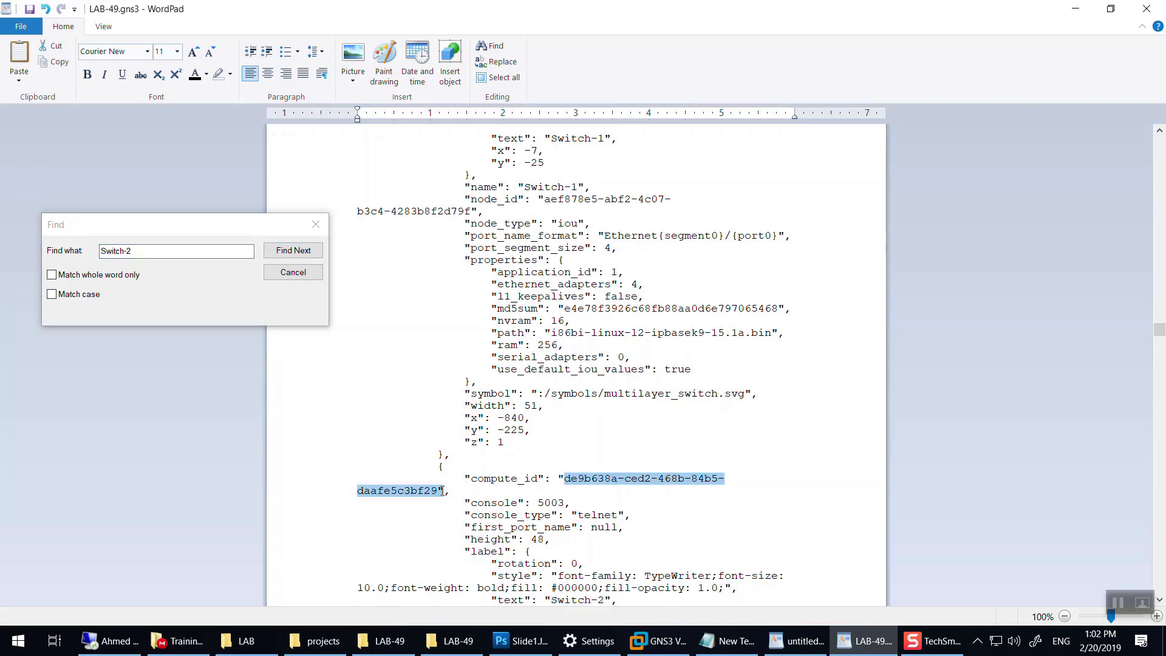
text(c37d66f9-1ee1-4e0c-b1af-e0acc2855329)
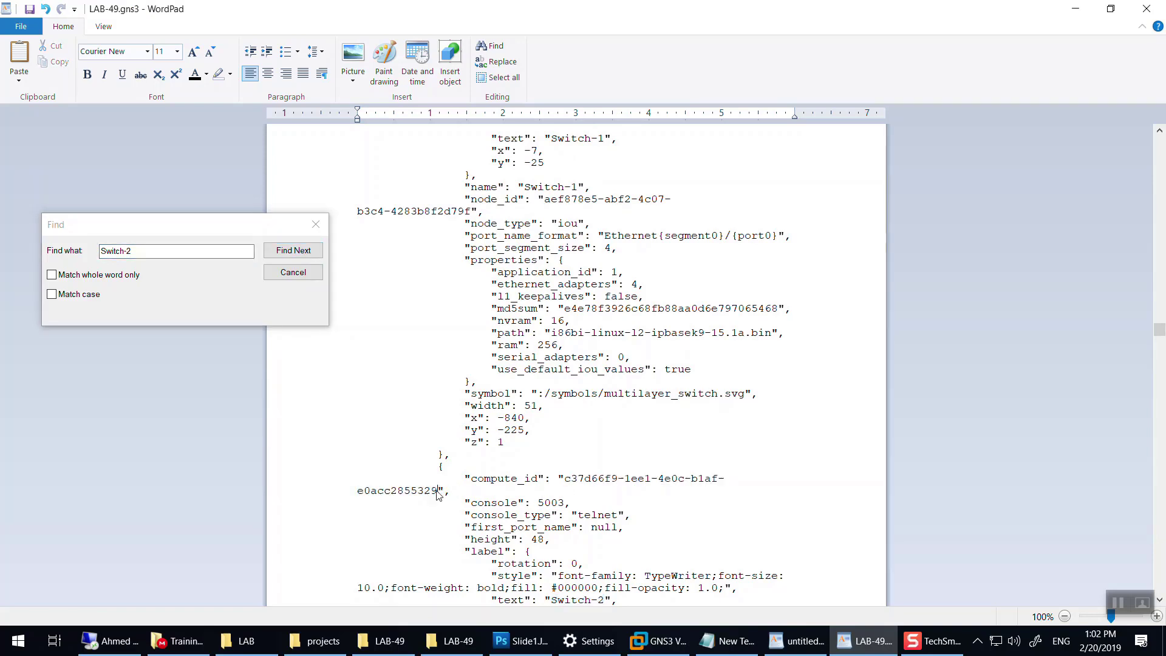
Step: Find the Switch-3 node and replace its compute_id with c37d66f9-1ee1-4e0c-b1af-e0acc2855329
click(147, 254)
key(BackSpace)
text(3)
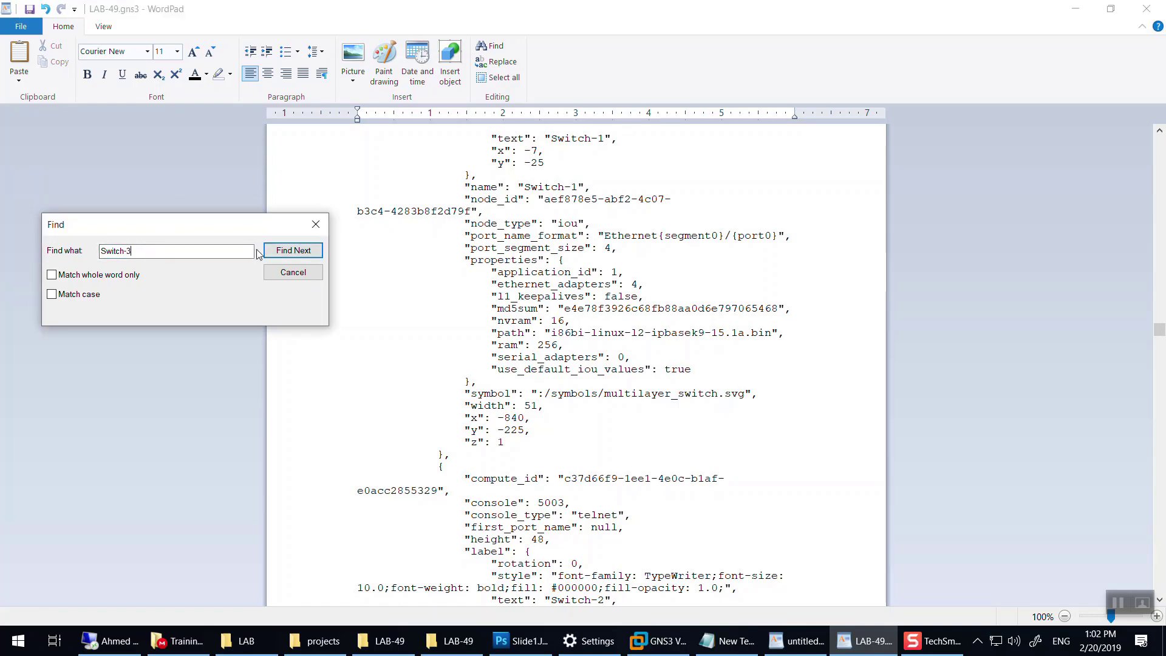
click(294, 251)
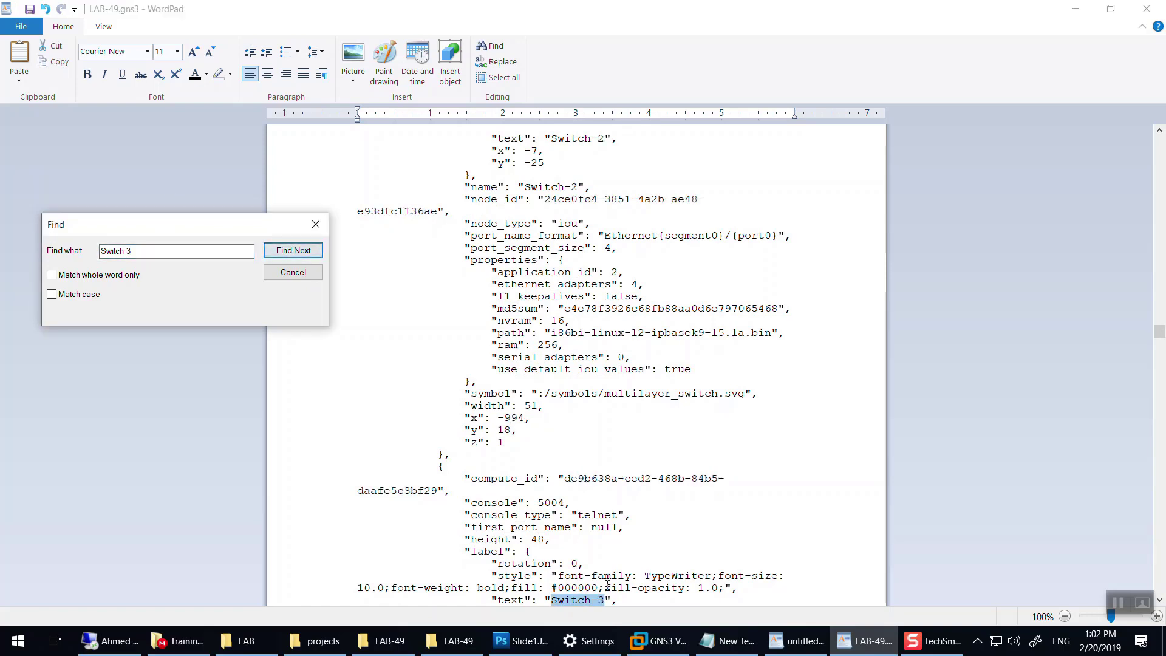
scroll(601, 575, down, 5)
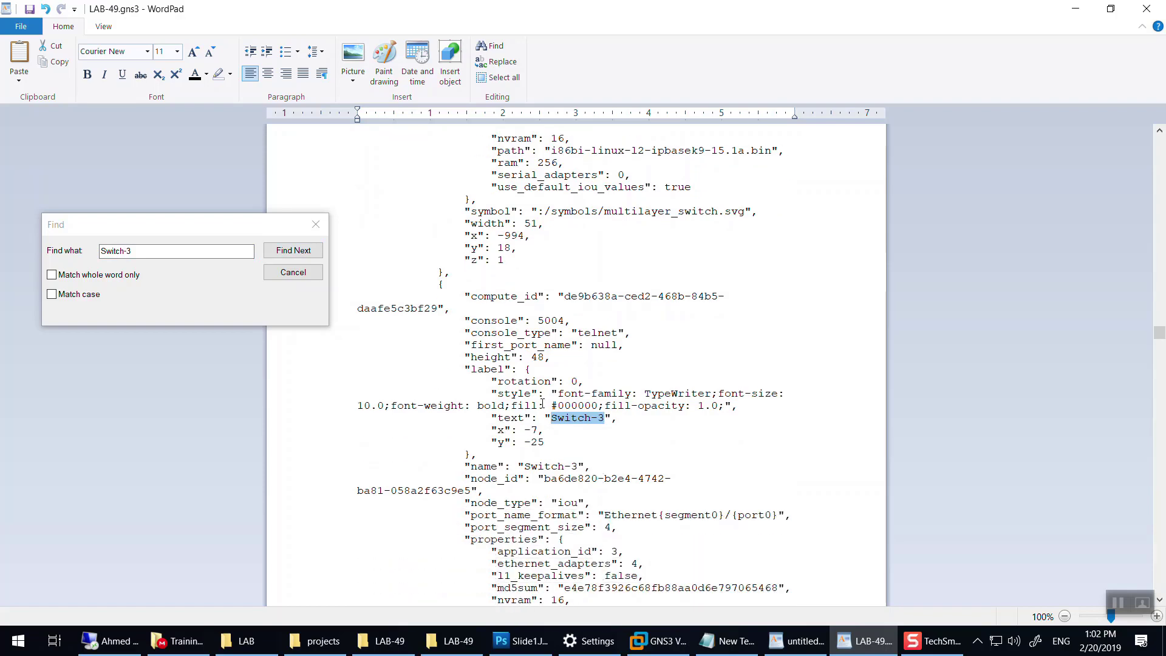
drag(564, 296, 439, 308)
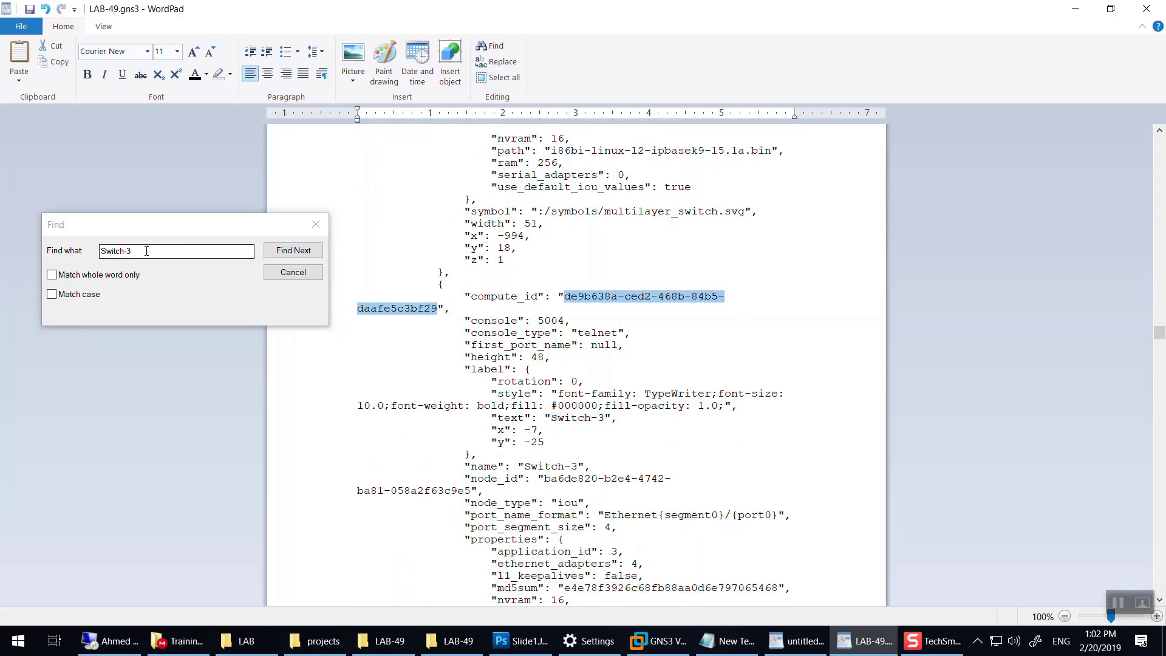
text(c37d66f9-1ee1-4e0c-b1af-e0acc2855329)
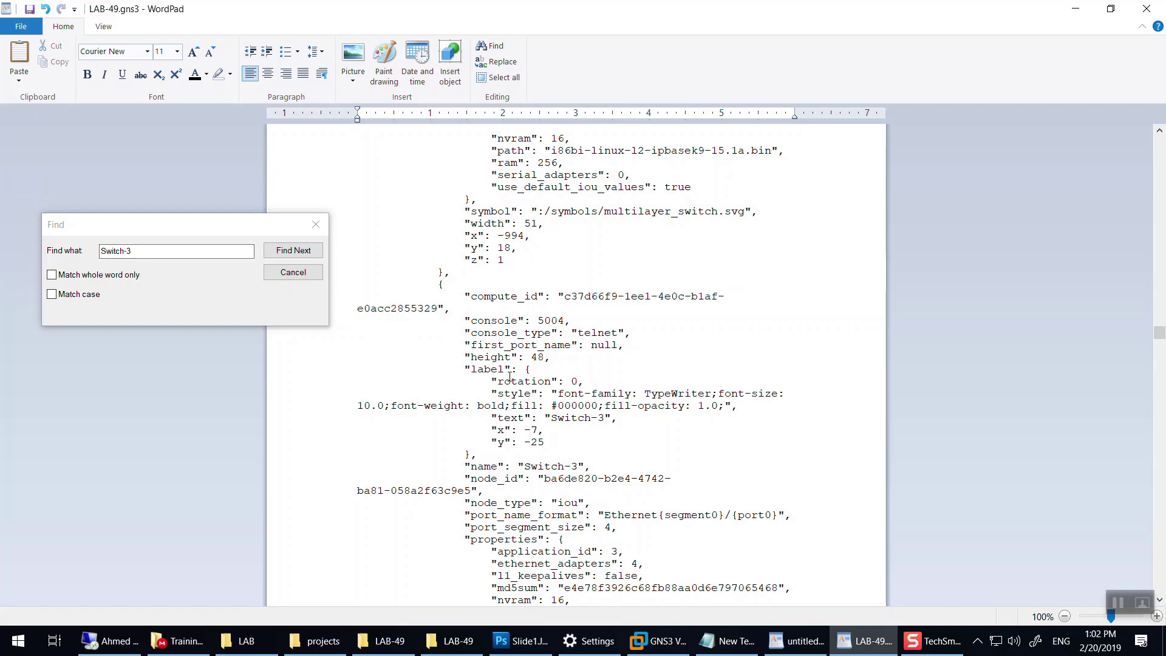
Step: Find the Switch-4 node and replace its compute_id with c37d66f9-1ee1-4e0c-b1af-e0acc2855329
click(146, 256)
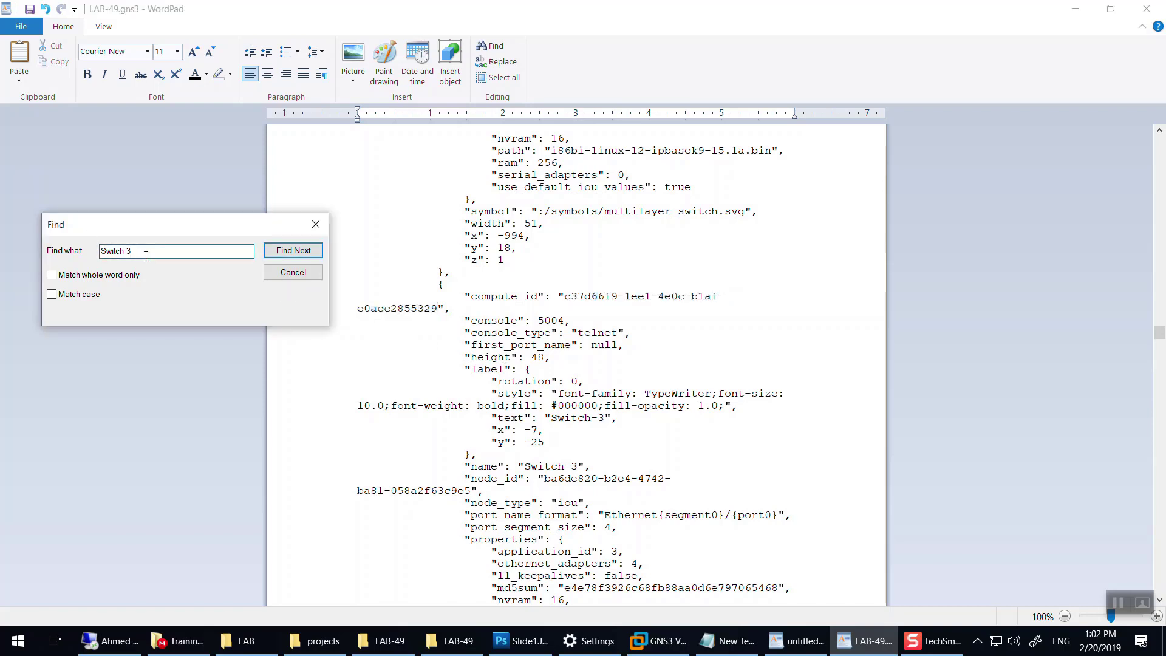
key(Return)
scroll(404, 477, down, 5)
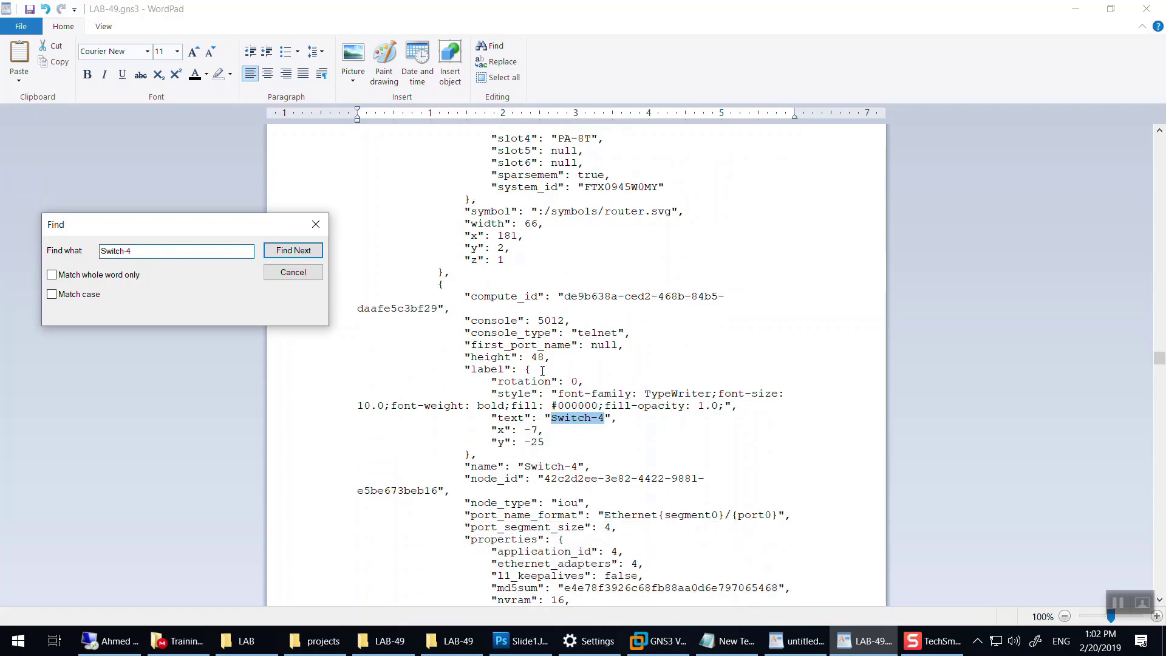
click(502, 317)
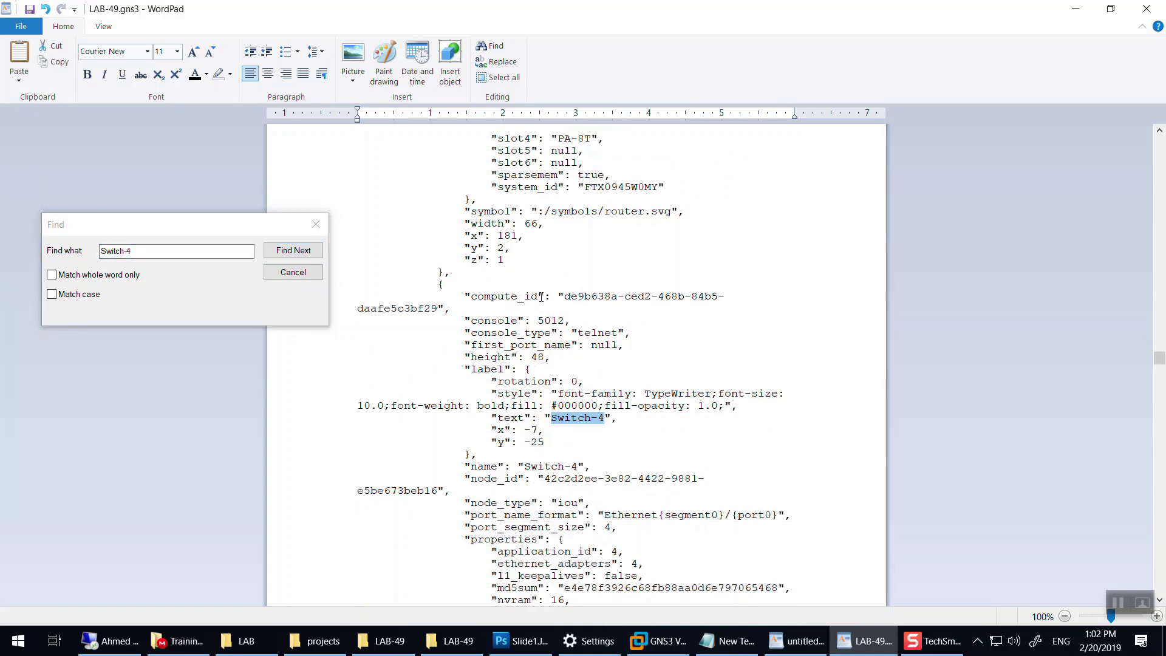
drag(563, 296, 438, 310)
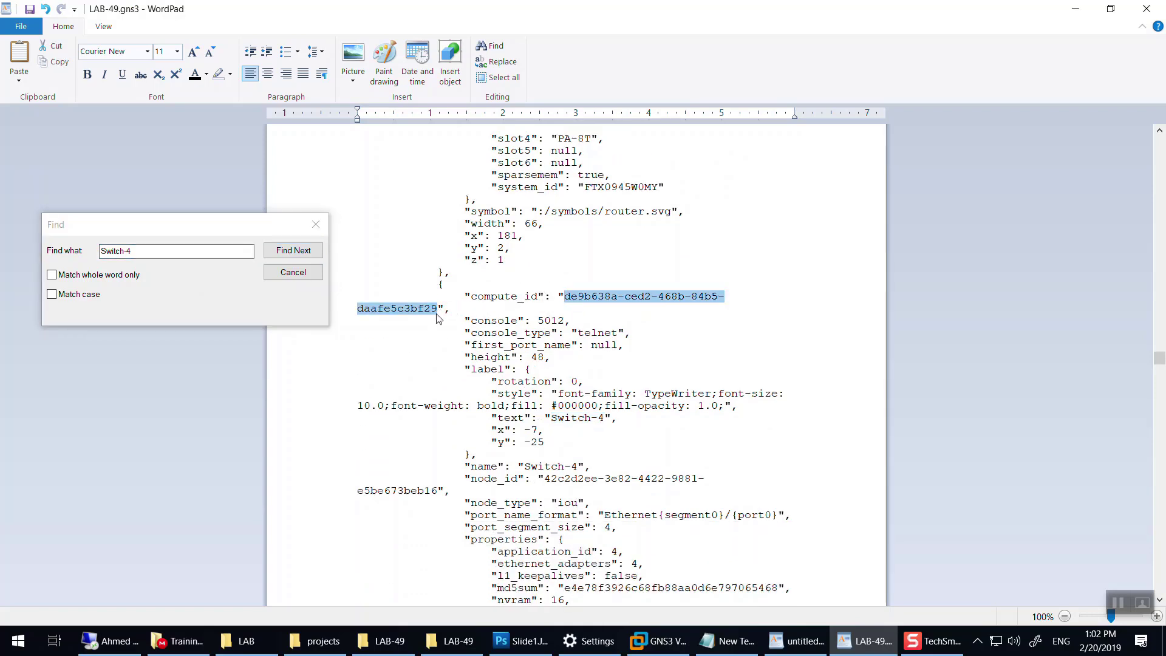
text(c37d66f9-1ee1-4e0c-b1af-e0acc2855329)
Step: Find the Switch-5 node and replace its compute_id with c37d66f9-1ee1-4e0c-b1af-e0acc2855329
click(147, 250)
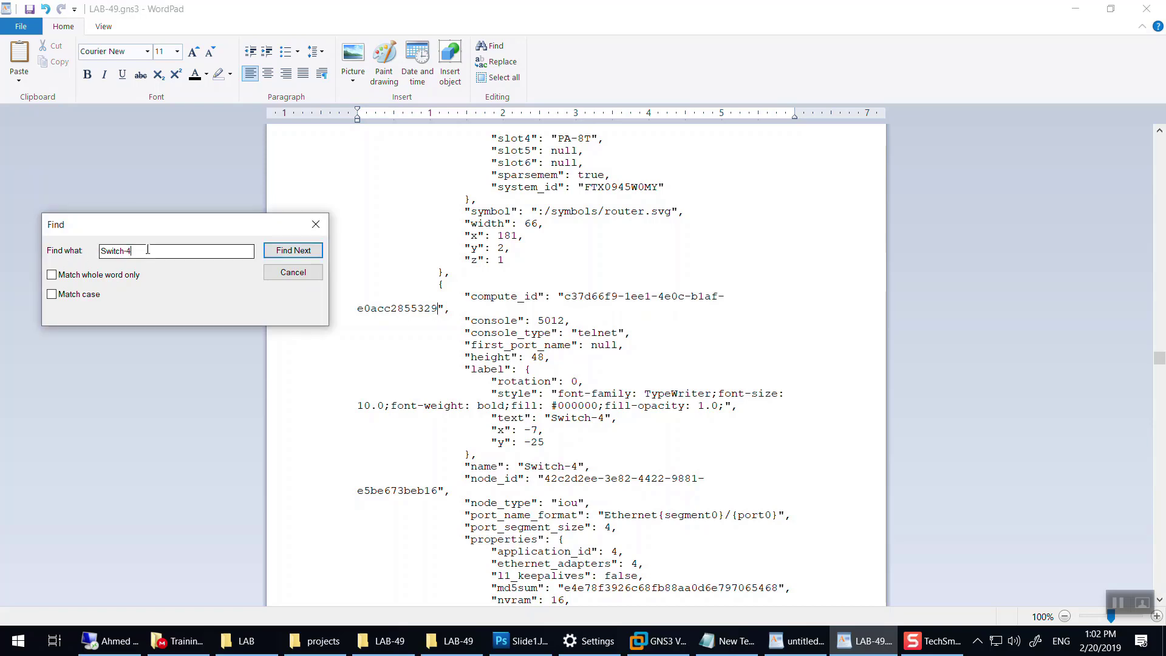
key(BackSpace)
text(5)
key(Return)
scroll(542, 296, down, 5)
click(525, 315)
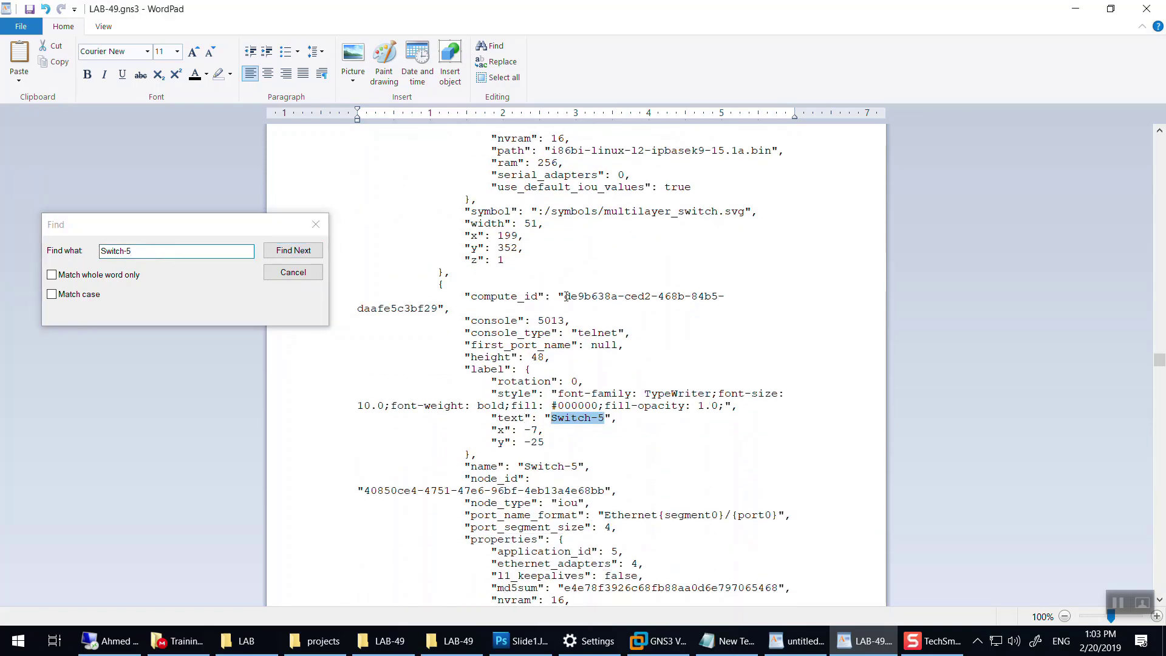
drag(563, 296, 435, 305)
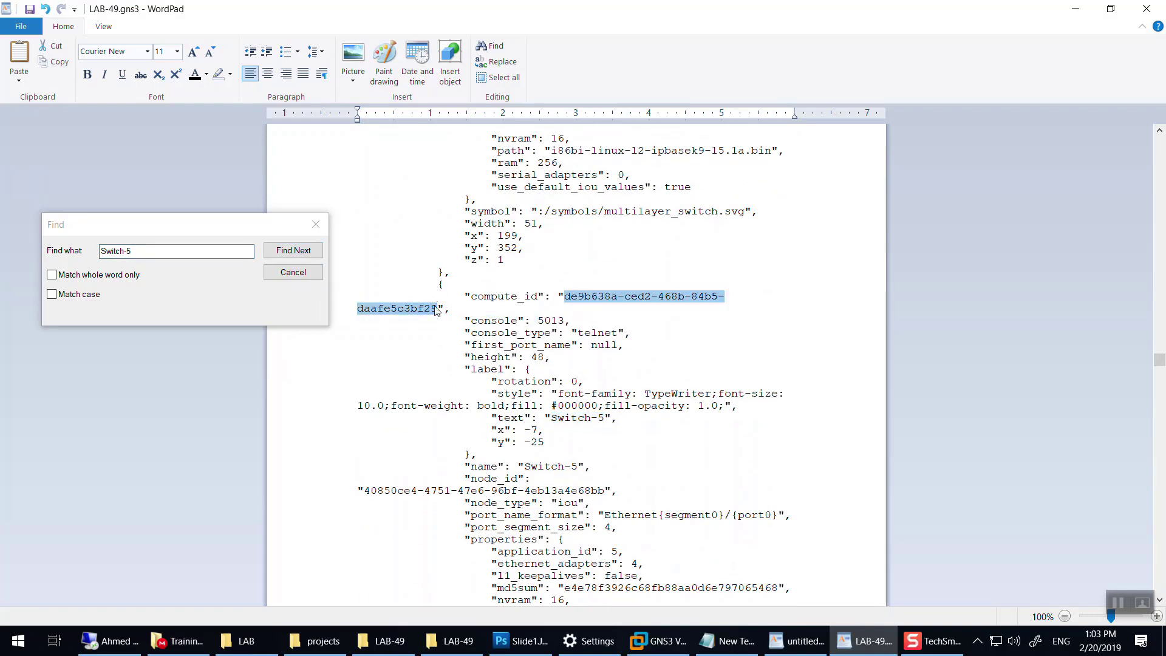
text(c37d66f9-1ee1-4e0c-b1af-e0acc2855329)
Step: Find the Switch-6 node and replace its compute_id with c37d66f9-1ee1-4e0c-b1af-e0acc2855329
click(189, 252)
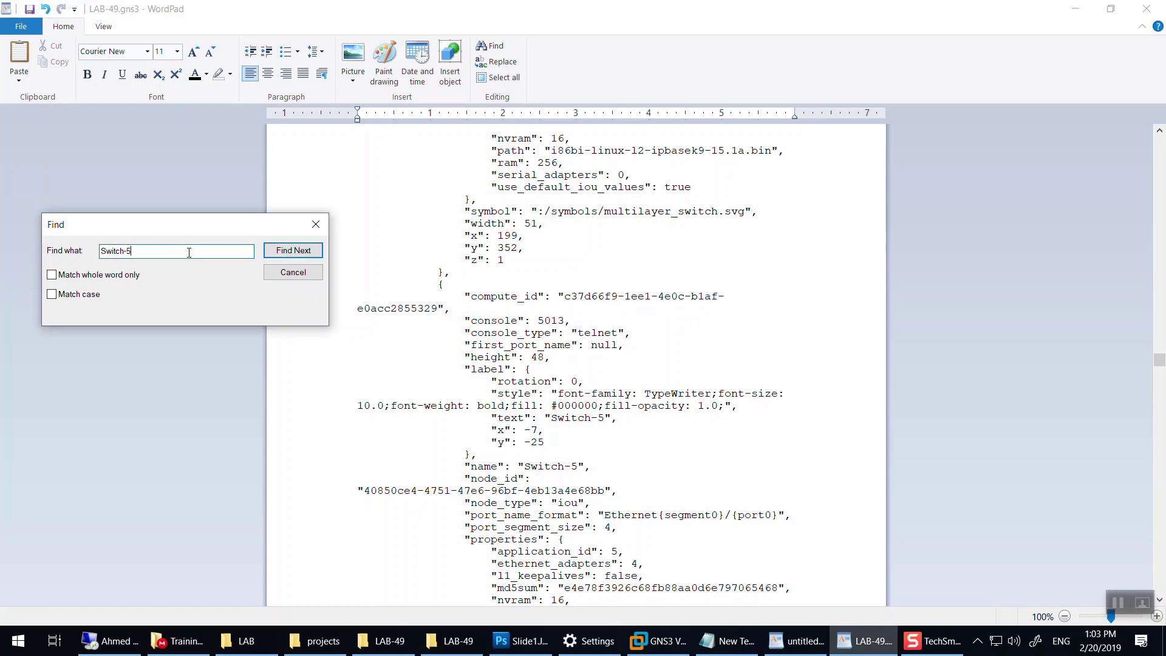
click(286, 251)
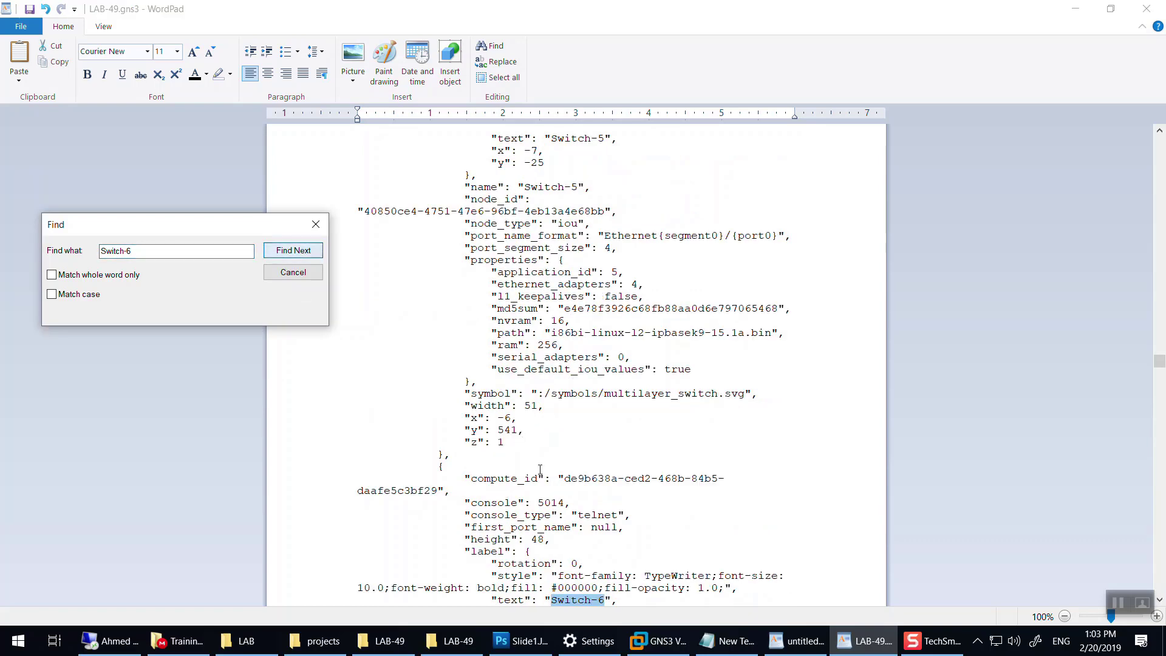
click(567, 420)
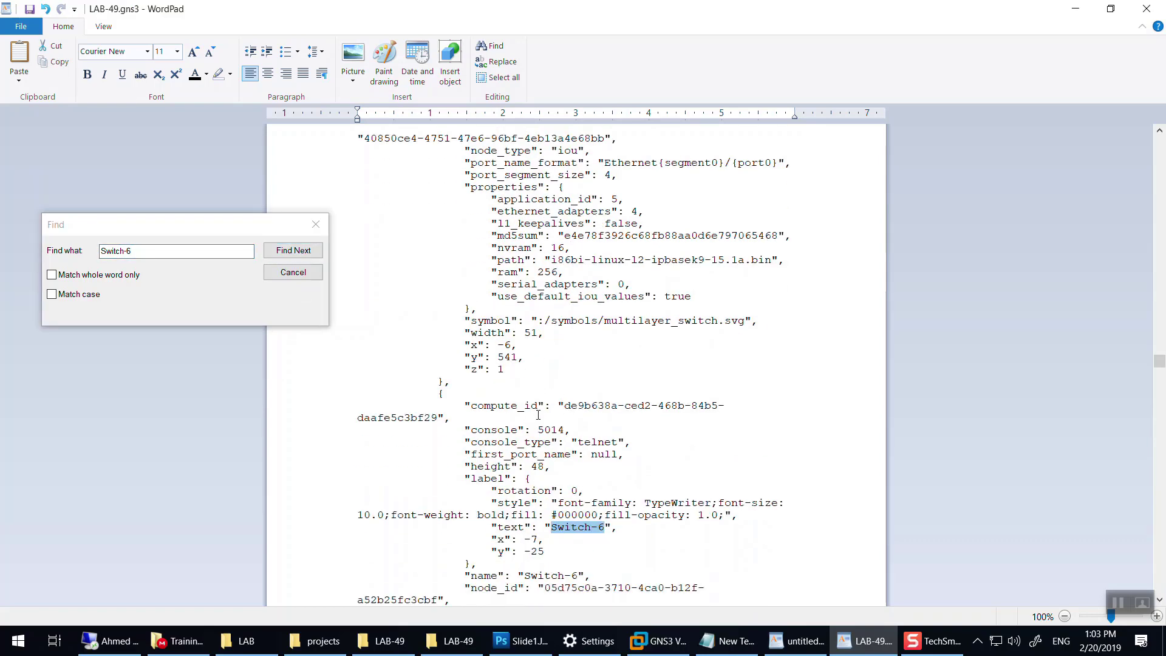
drag(563, 405, 439, 422)
text(c37d66f9-1ee1-4e0c-b1af-e0acc2855329)
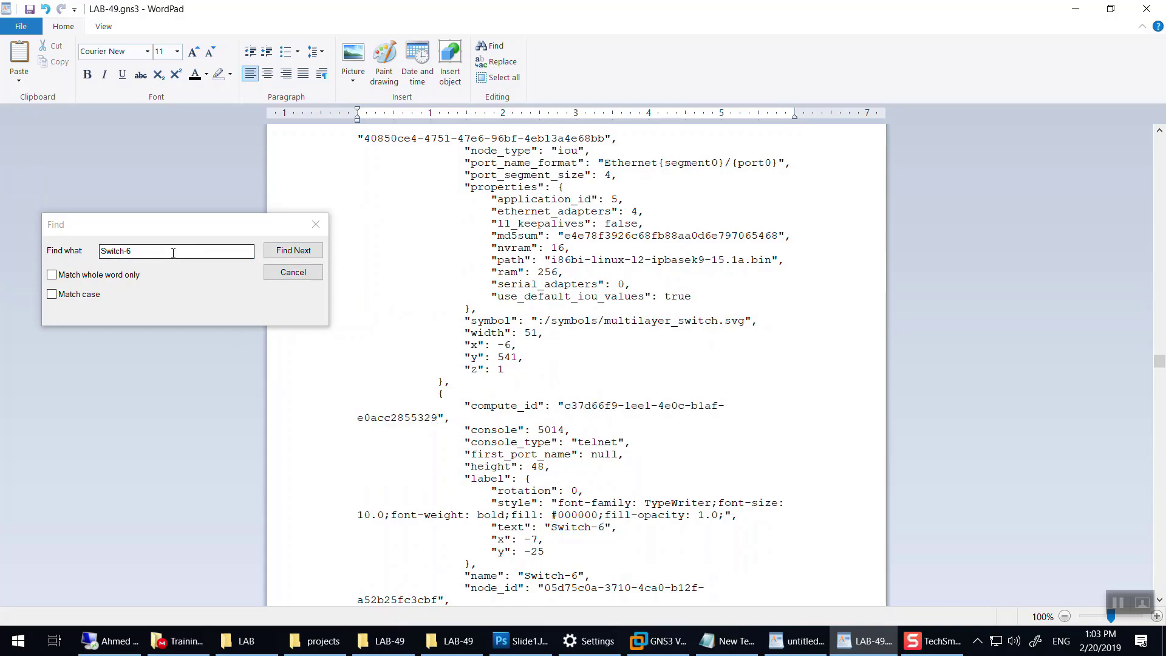
Step: Find the Switch-7 node and replace its compute_id with c37d66f9-1ee1-4e0c-b1af-e0acc2855329
click(173, 252)
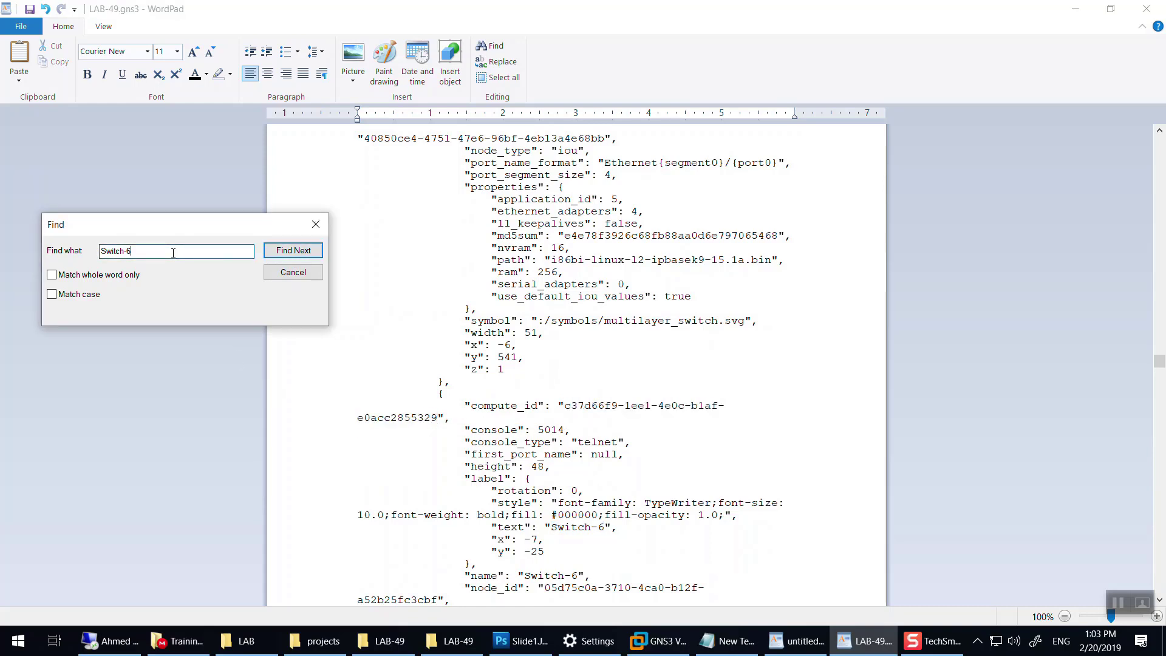
click(294, 254)
scroll(568, 438, down, 1)
click(565, 442)
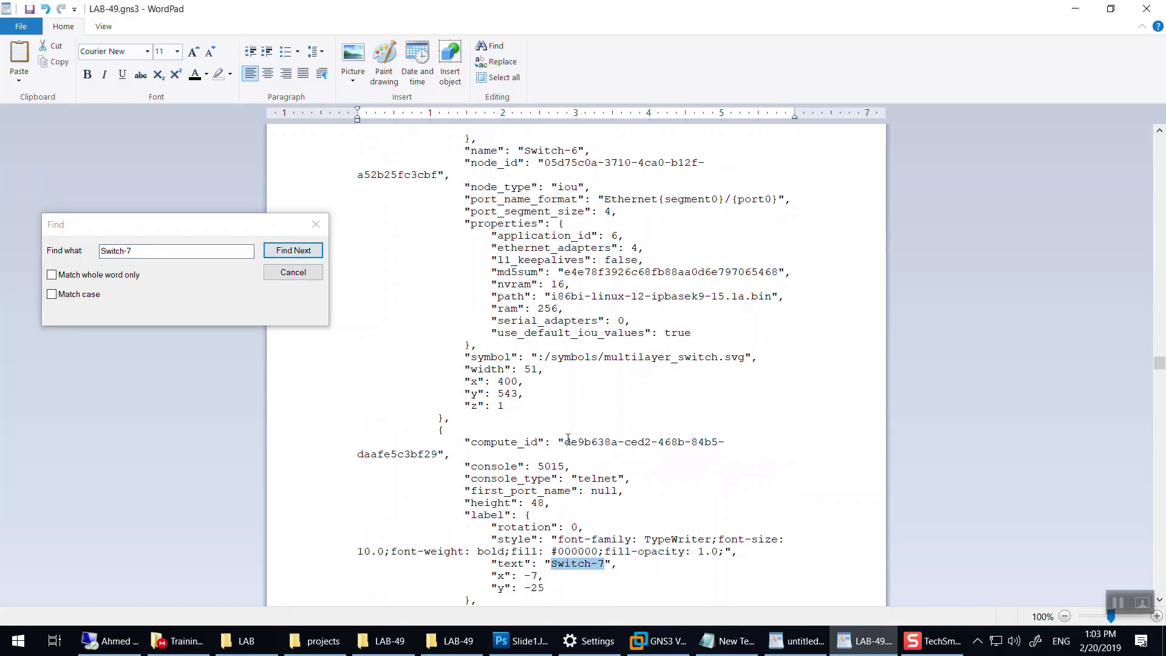
click(565, 442)
drag(565, 442, 441, 454)
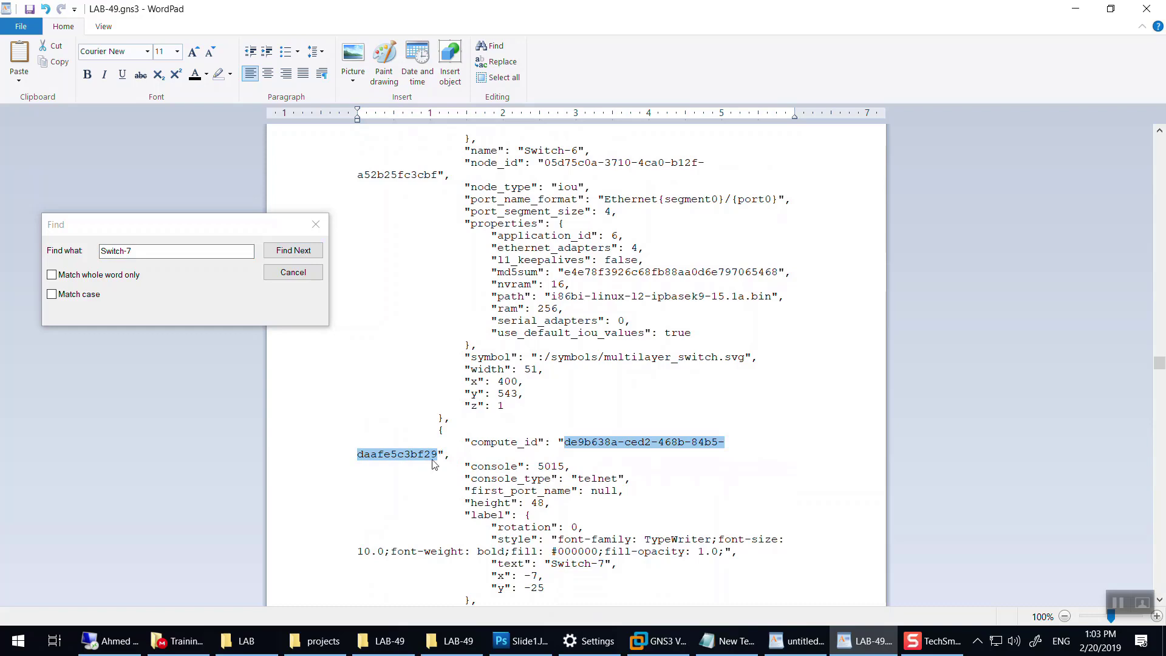
text(c37d66f9-1ee1-4e0c-b1af-e0acc2855329)
Step: Find the Switch-8 node and replace its compute_id with c37d66f9-1ee1-4e0c-b1af-e0acc2855329
click(210, 250)
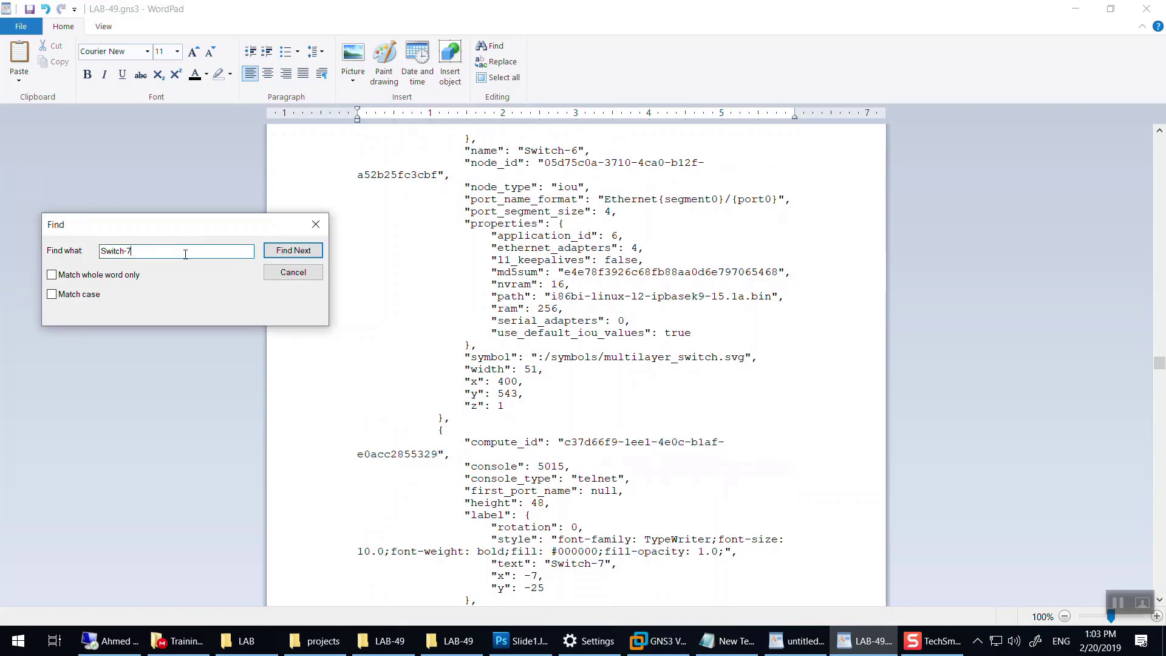
click(293, 250)
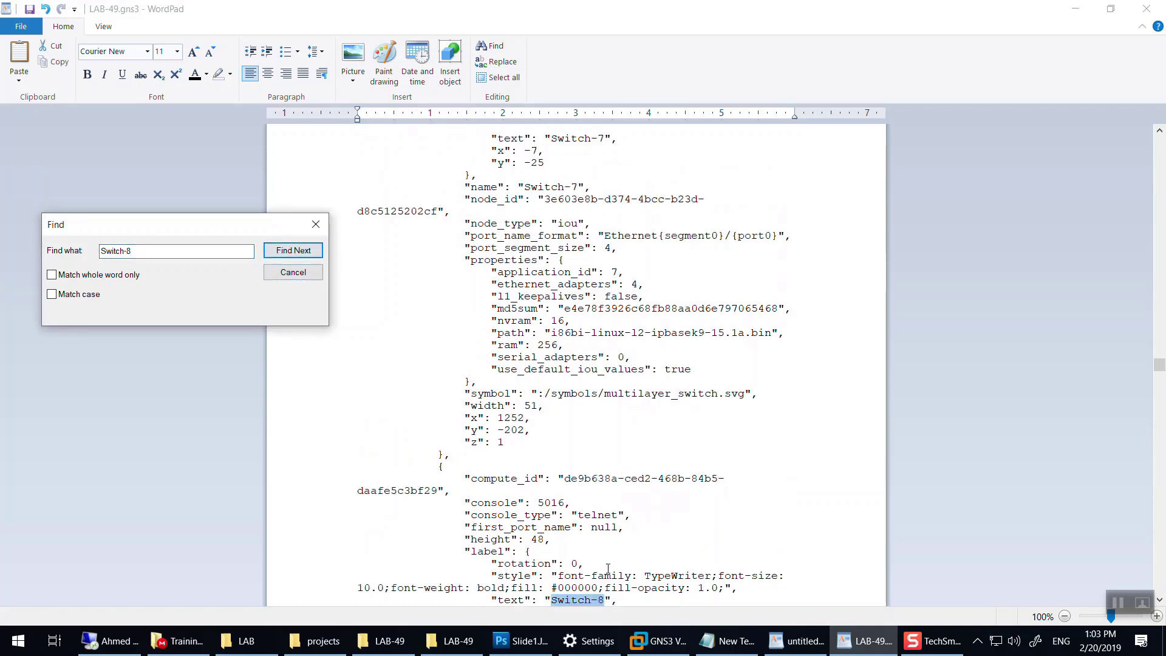
scroll(578, 409, down, 2)
click(571, 426)
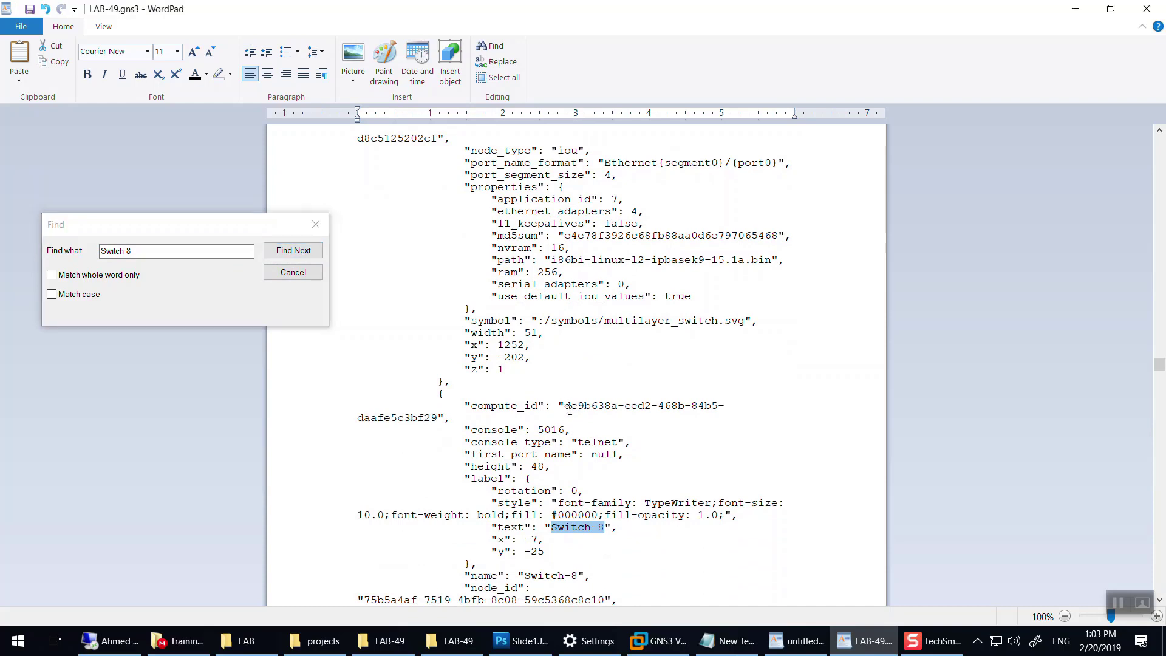
drag(565, 406, 437, 424)
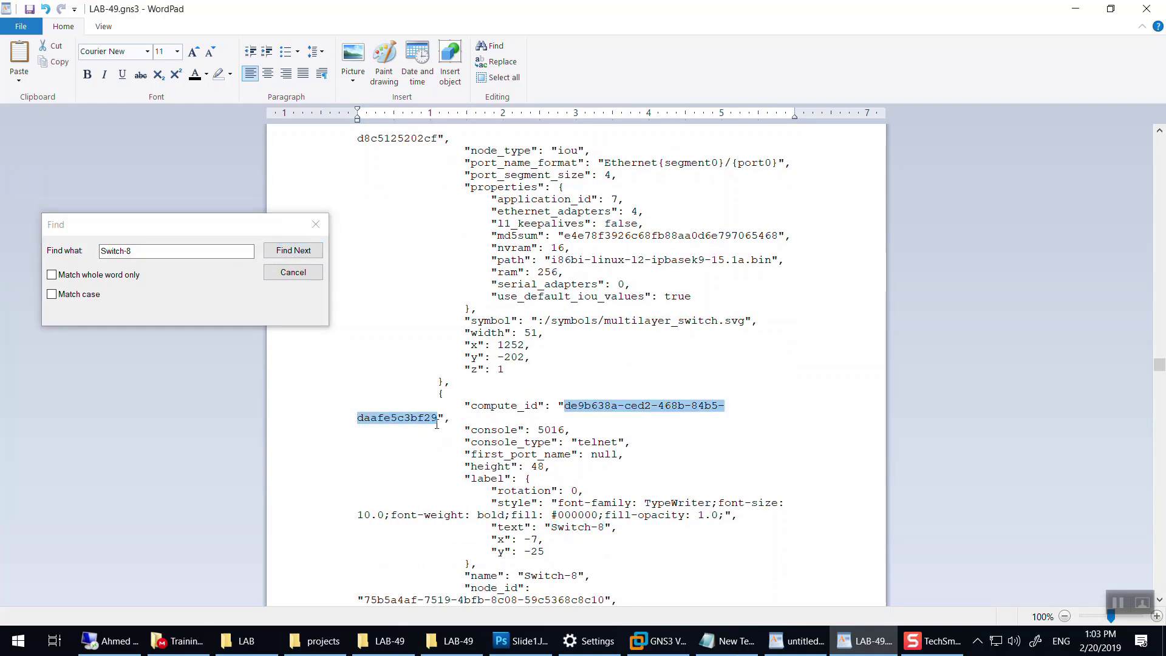
text(c37d66f9-1ee1-4e0c-b1af-e0acc2855329)
Step: Find the Switch-9 node, replace its compute_id with c37d66f9-1ee1-4e0c-b1af-e0acc2855329, and end the search
click(183, 295)
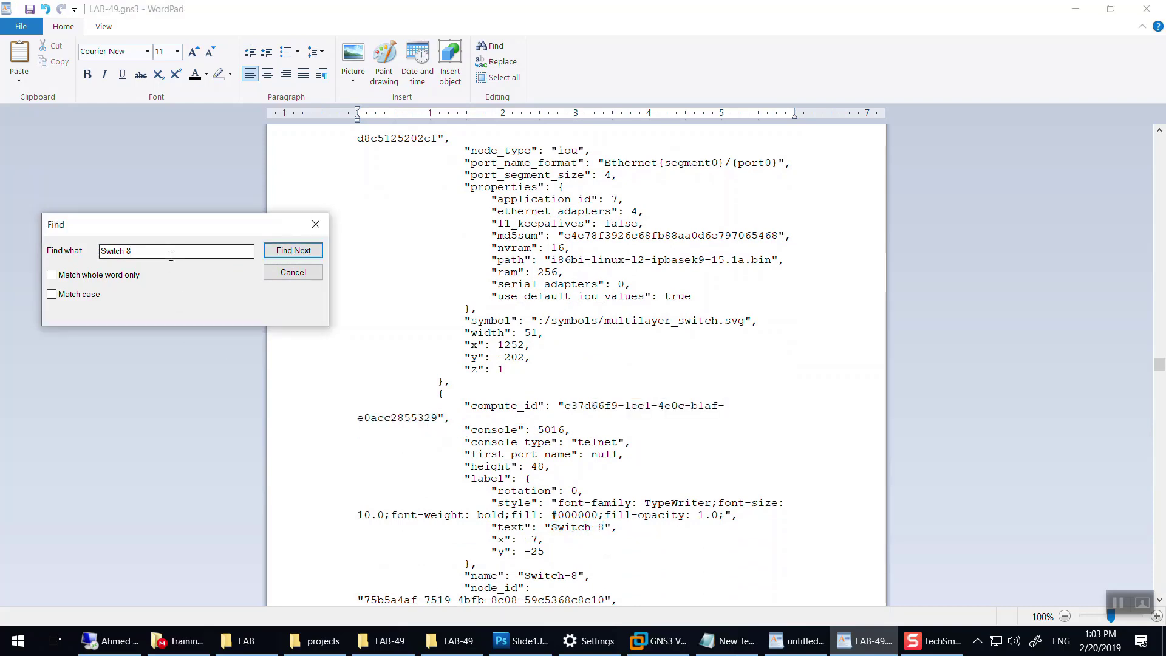
text(Switch-9)
click(293, 250)
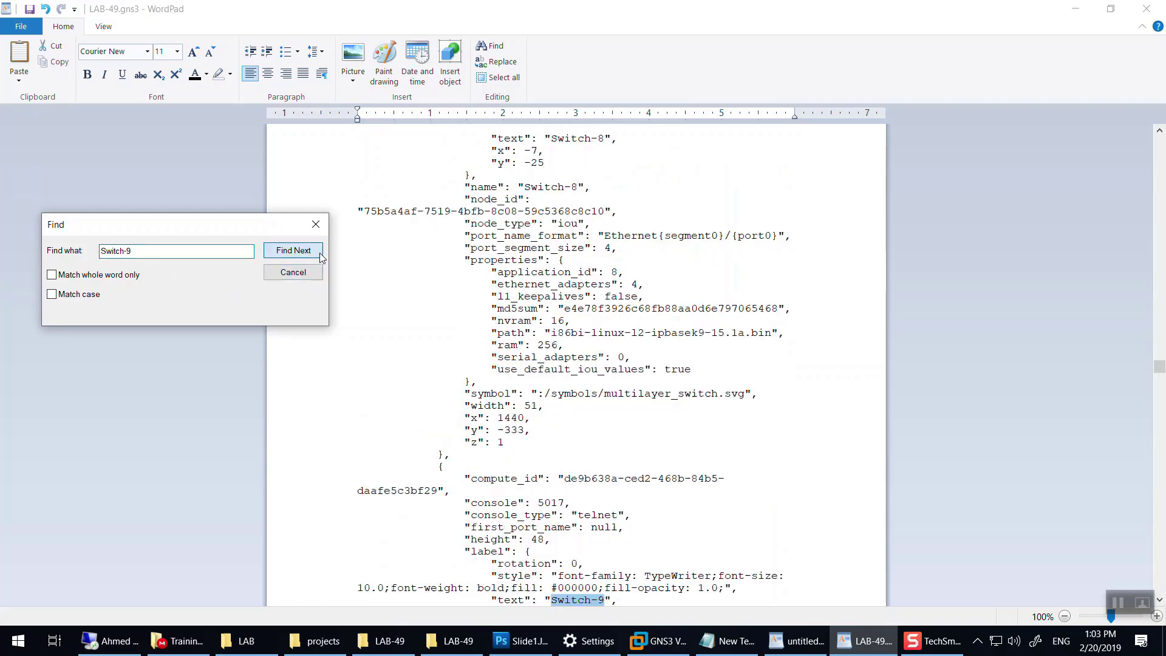
drag(567, 479, 438, 497)
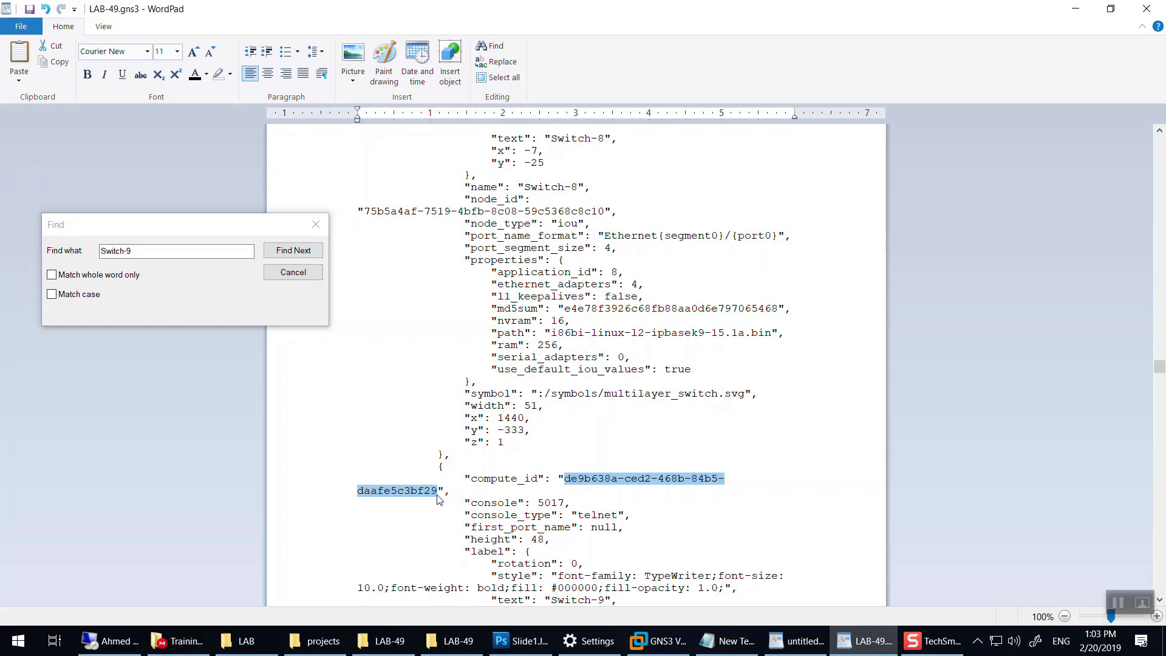
text(c37d66f9-1ee1-4e0c-b1af-e0acc2855329)
click(293, 272)
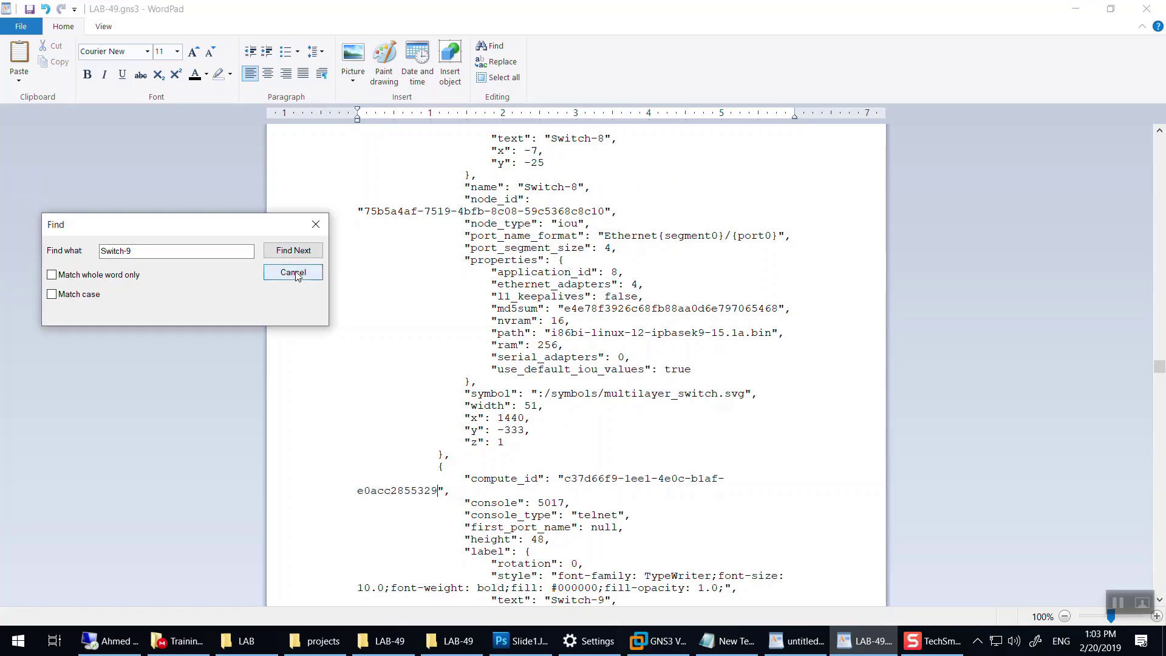
Step: Close LAB-49.gns3, saving it in text-only format, and try to open the project in GNS3 from the LAB-49 folder
click(1146, 8)
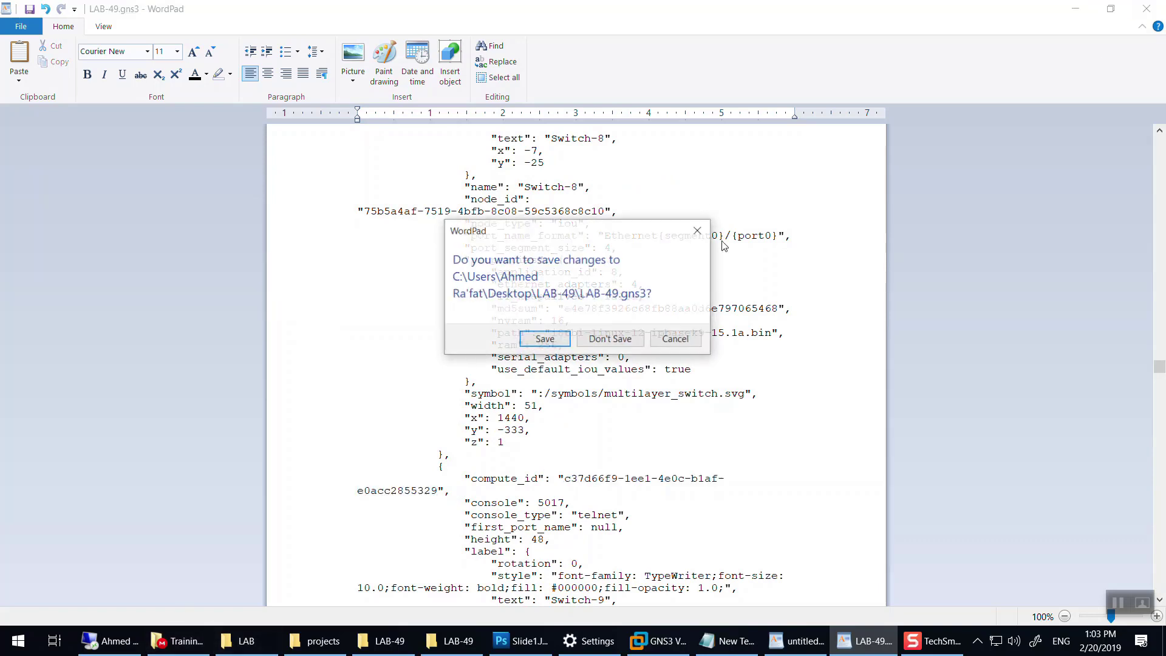
click(545, 339)
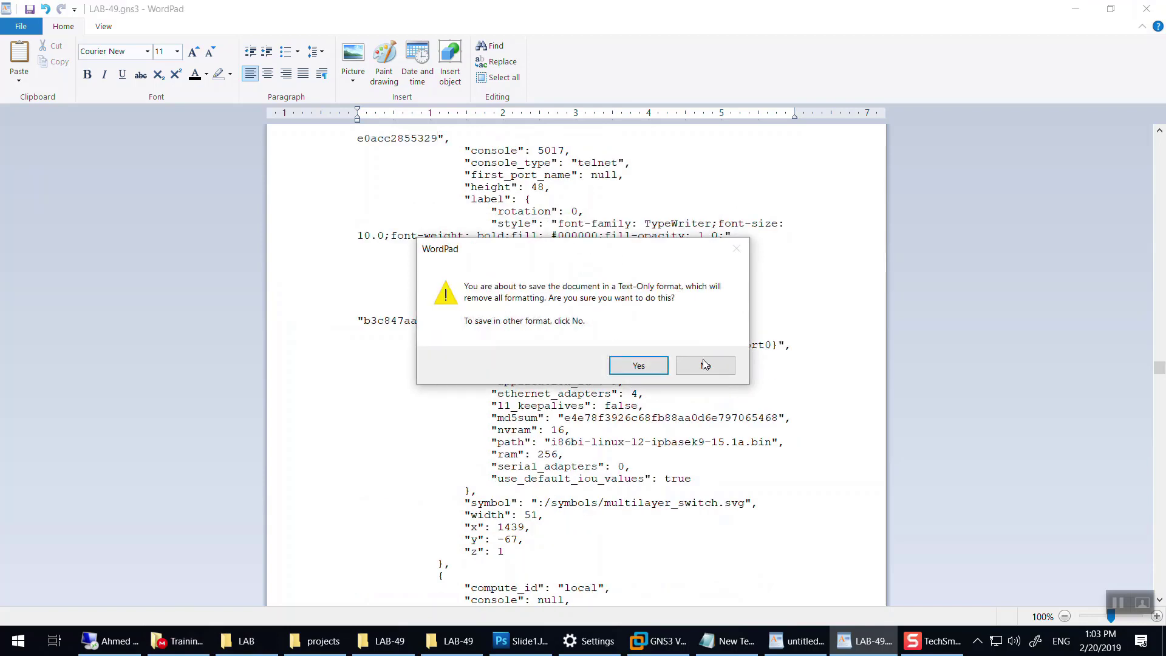
click(633, 366)
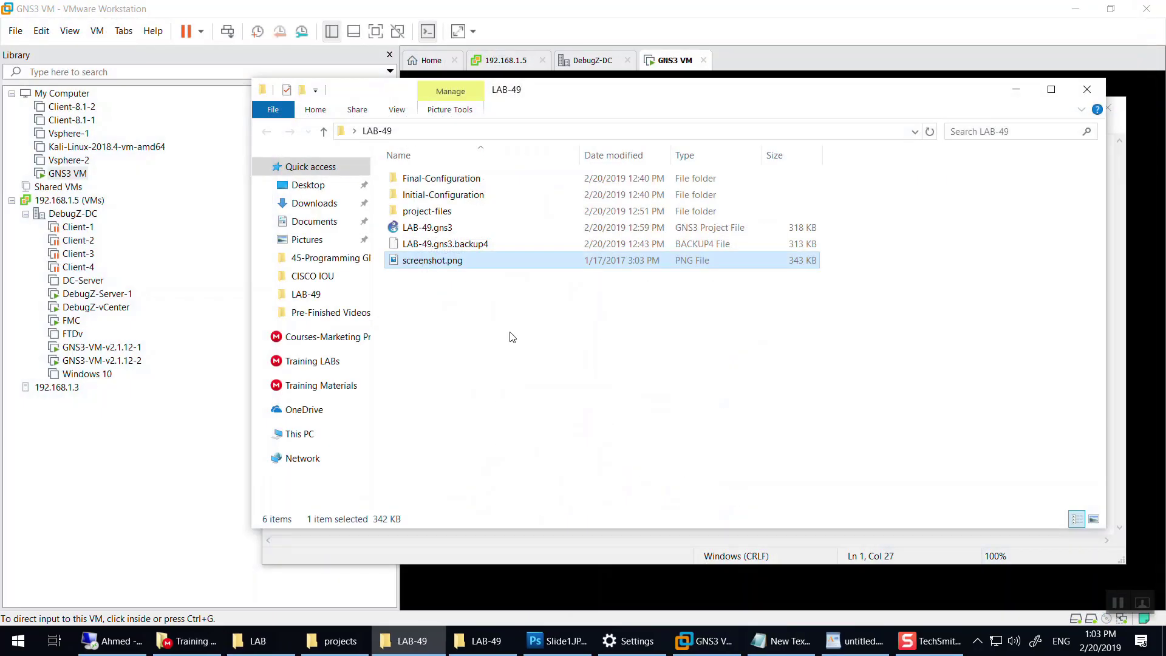
double_click(440, 228)
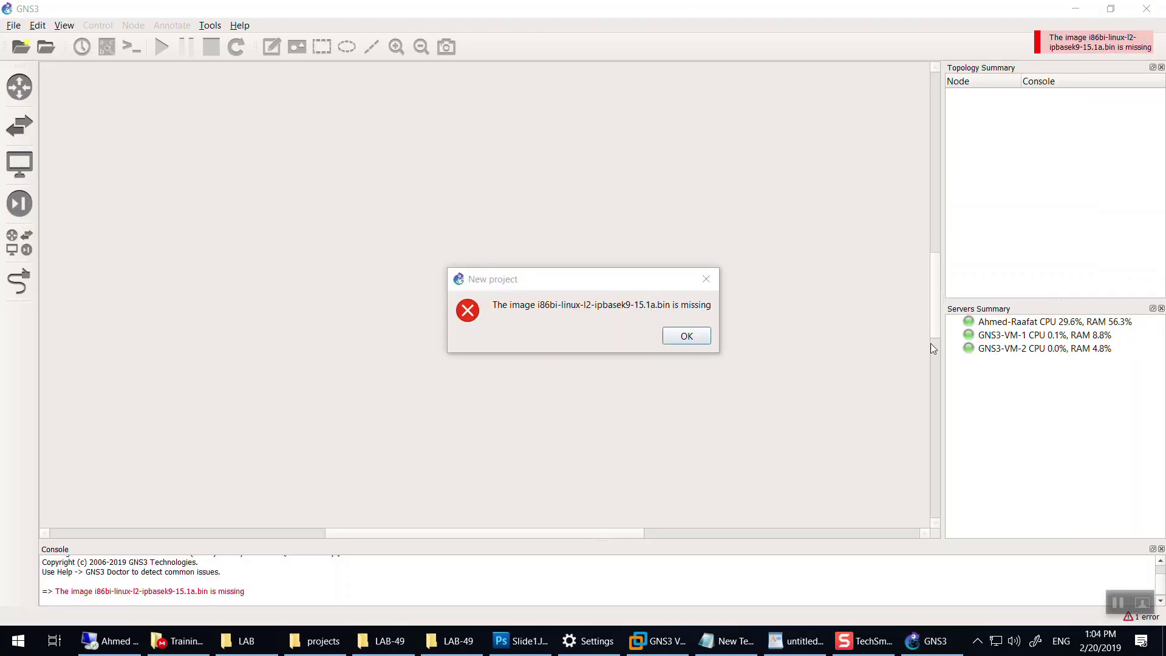
click(685, 345)
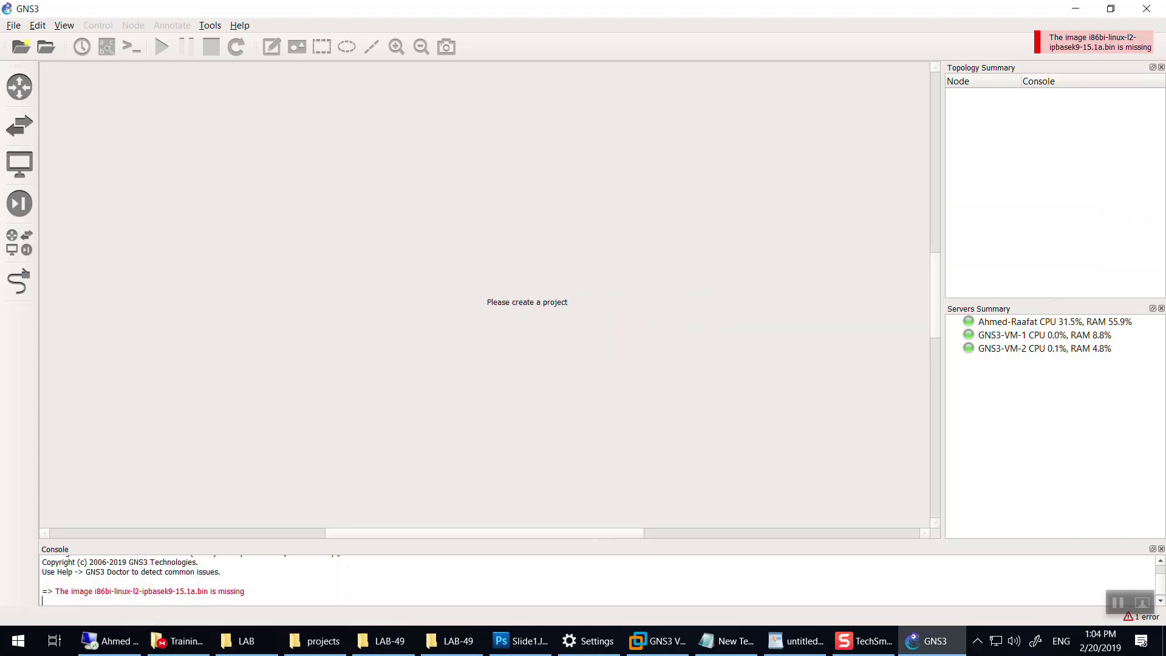
Step: Start a new IOU device template in the preferences and set it to run on the remote server GNS3-VM-2
click(35, 26)
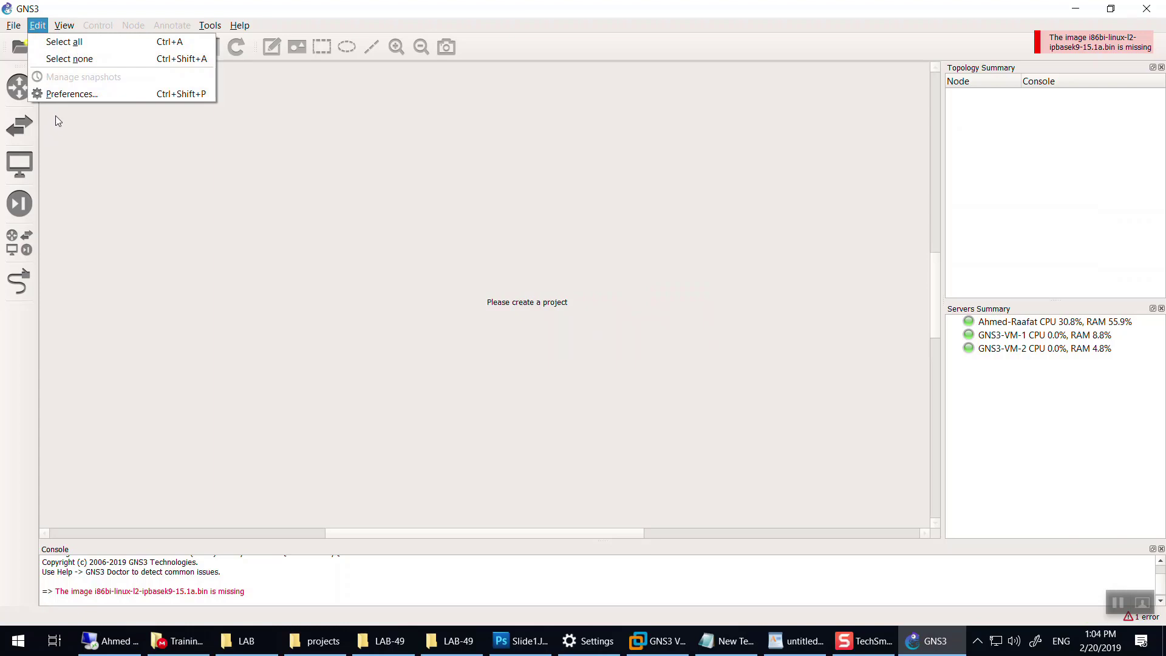
click(64, 94)
click(192, 319)
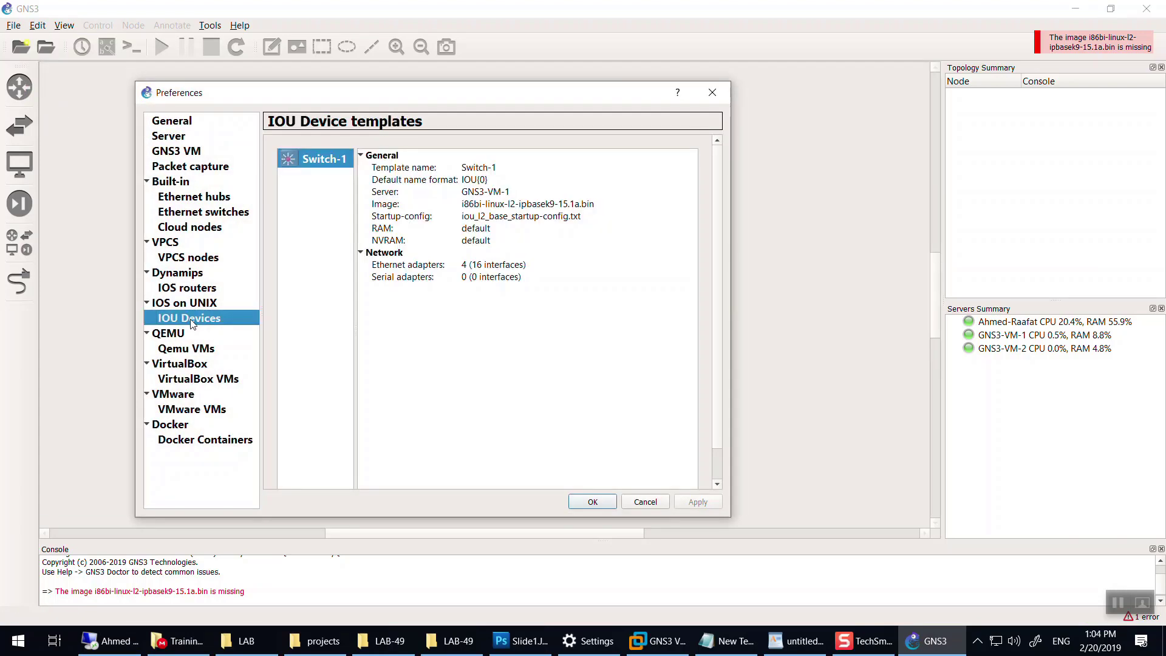
click(437, 190)
scroll(494, 432, down, 1)
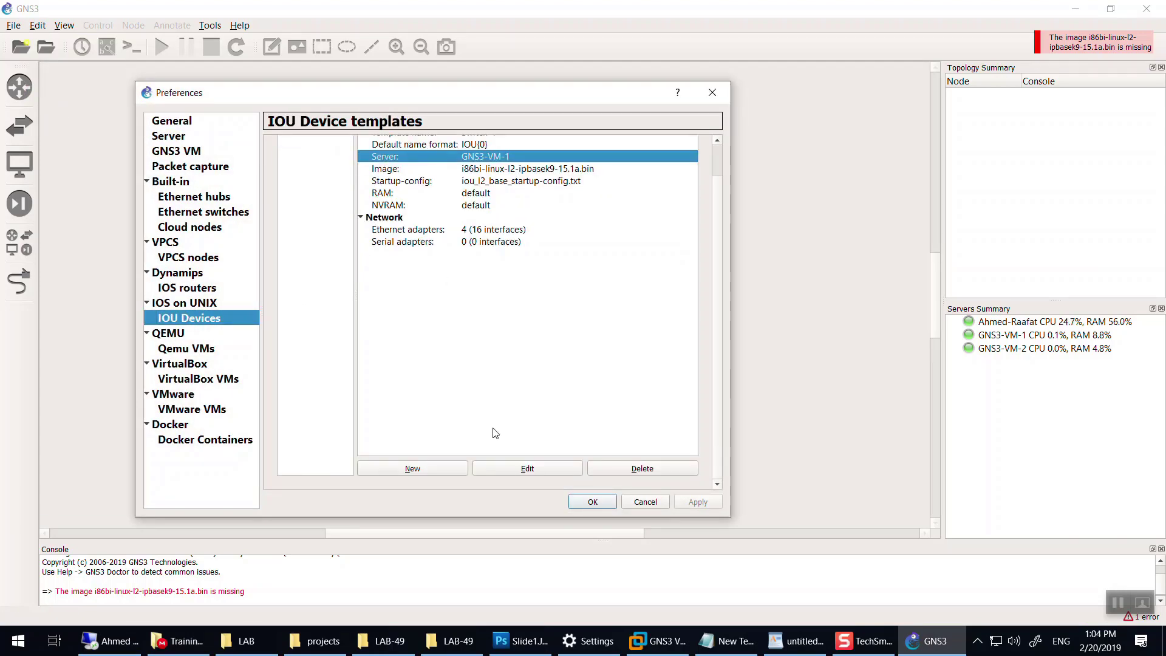
click(415, 472)
click(367, 328)
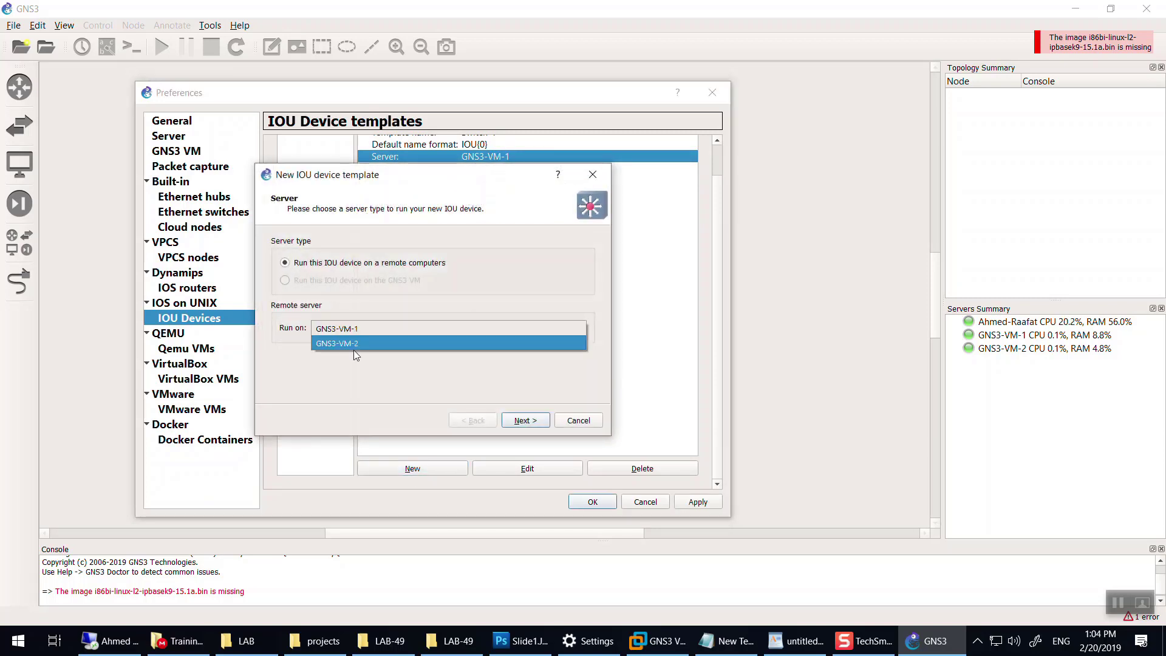
click(356, 345)
click(525, 421)
Step: Name the new IOU device template switch and set it to use a new image of the L2 type
text(s)
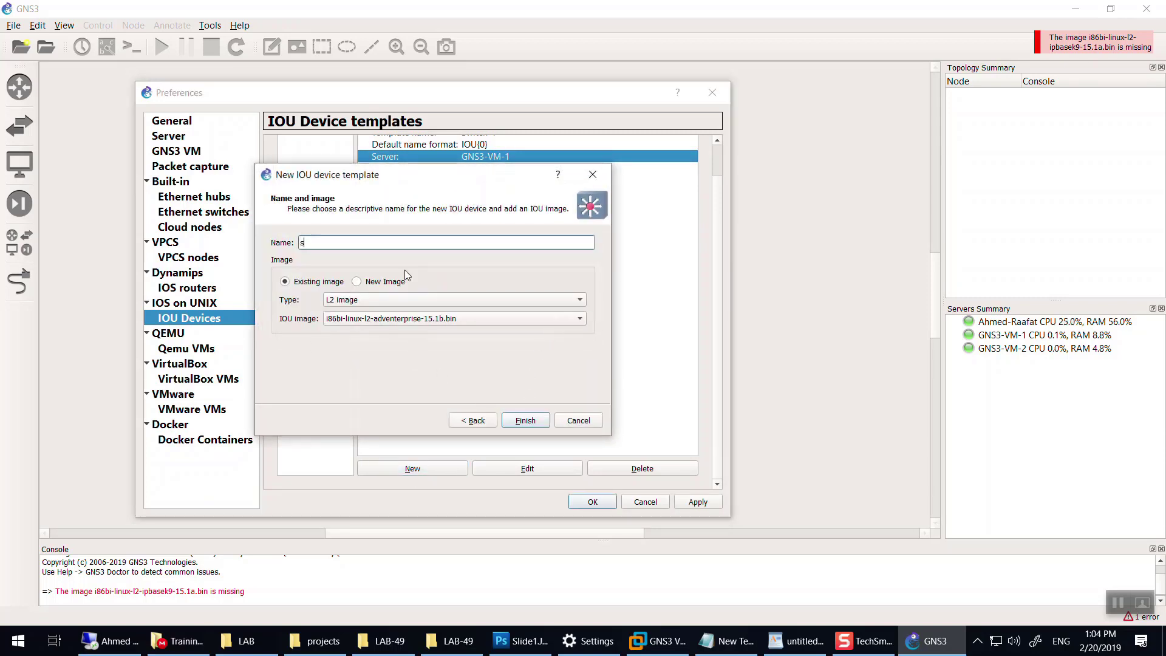
text(witch)
click(447, 325)
click(376, 282)
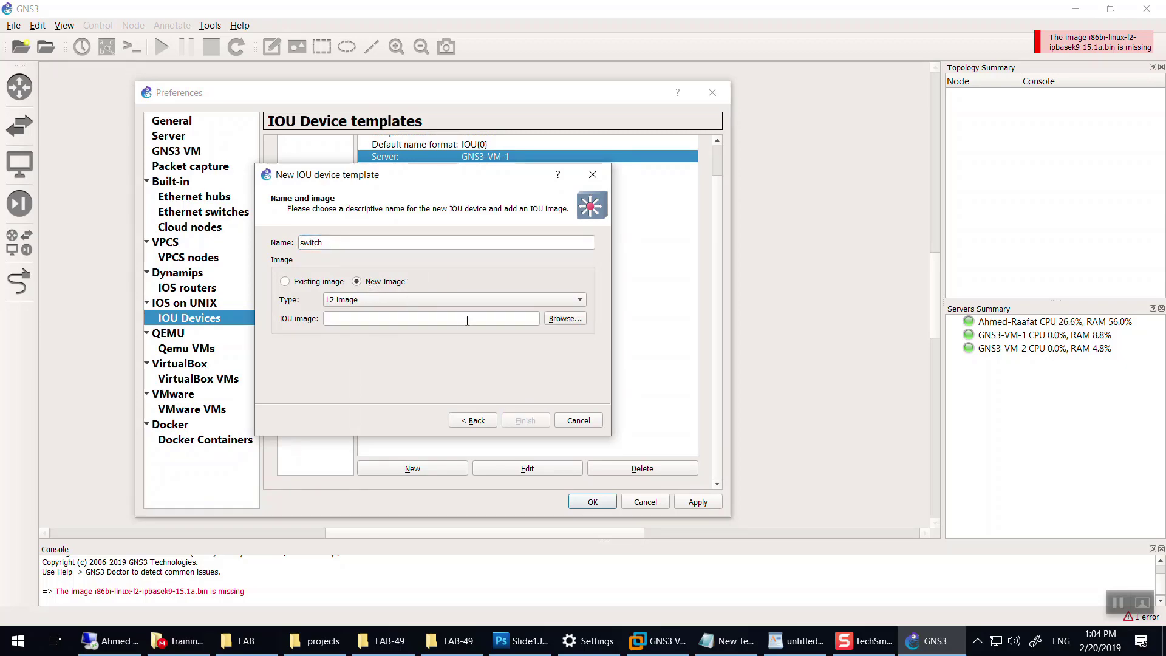
Step: Load i86bi-linux-l2-ipbasek9-15.1a.bin from the Tools\CISCO IOU folder on drive D: as the template's IOU image
click(564, 323)
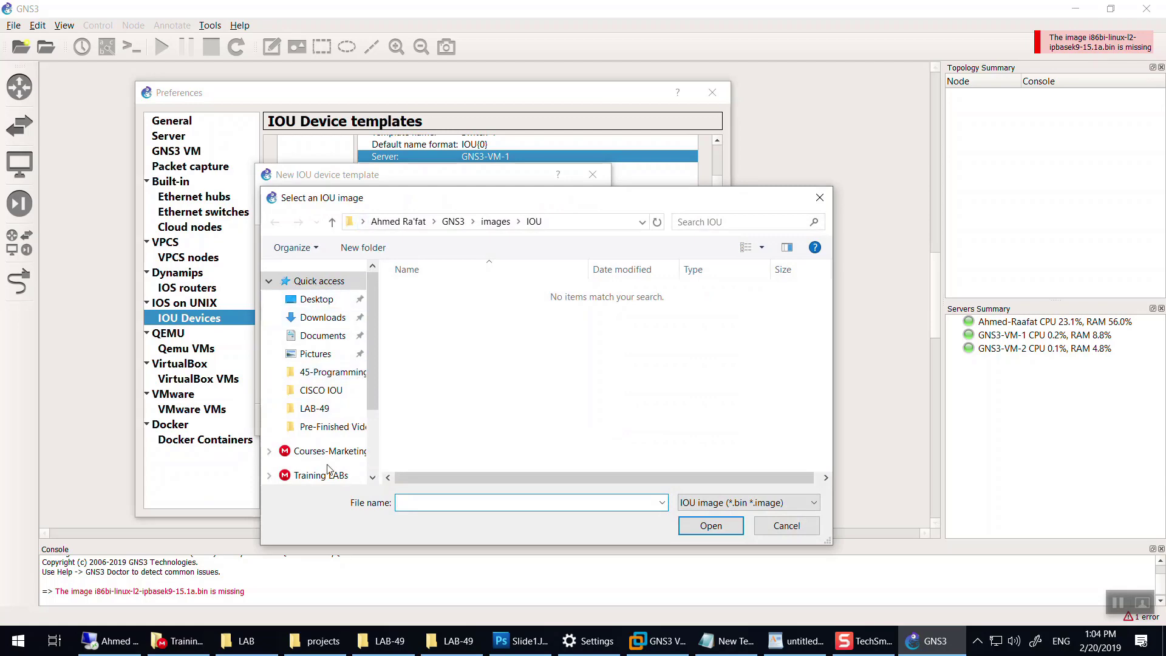
drag(372, 405, 369, 452)
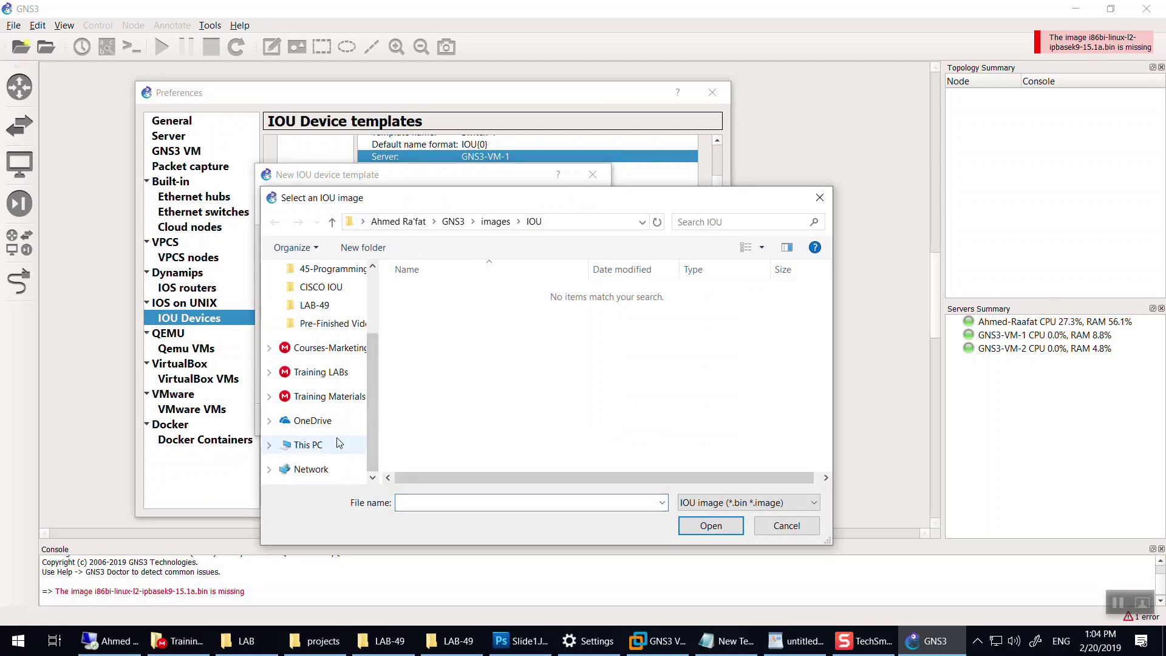
click(308, 444)
scroll(498, 392, down, 3)
double_click(662, 370)
scroll(500, 432, down, 2)
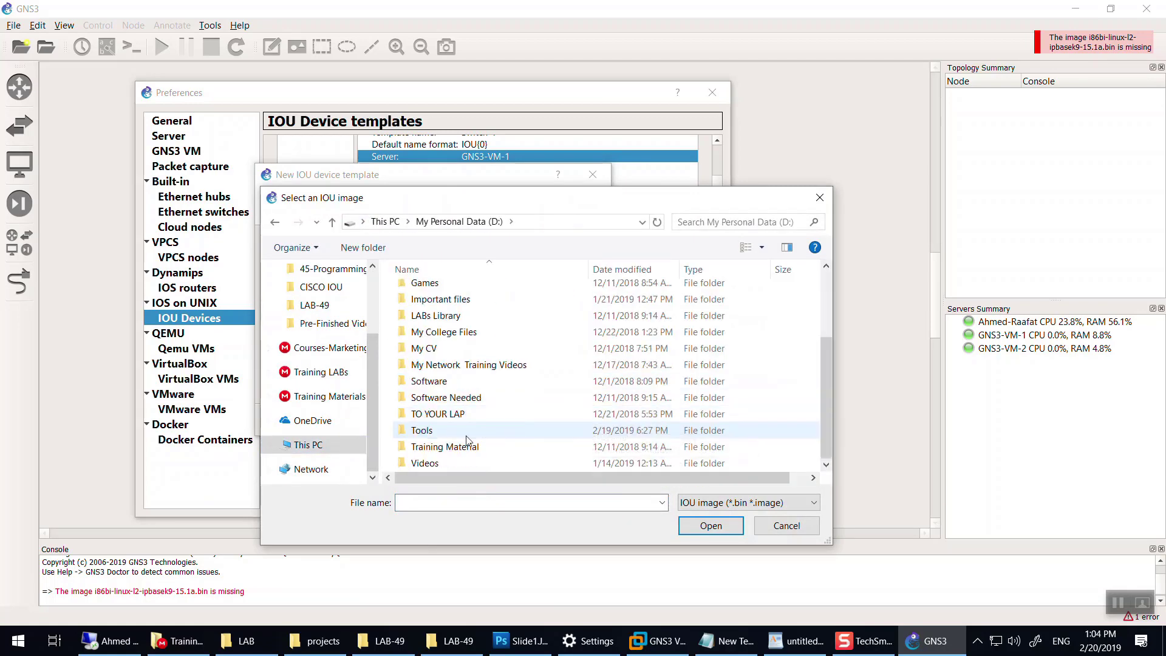
double_click(468, 441)
double_click(432, 374)
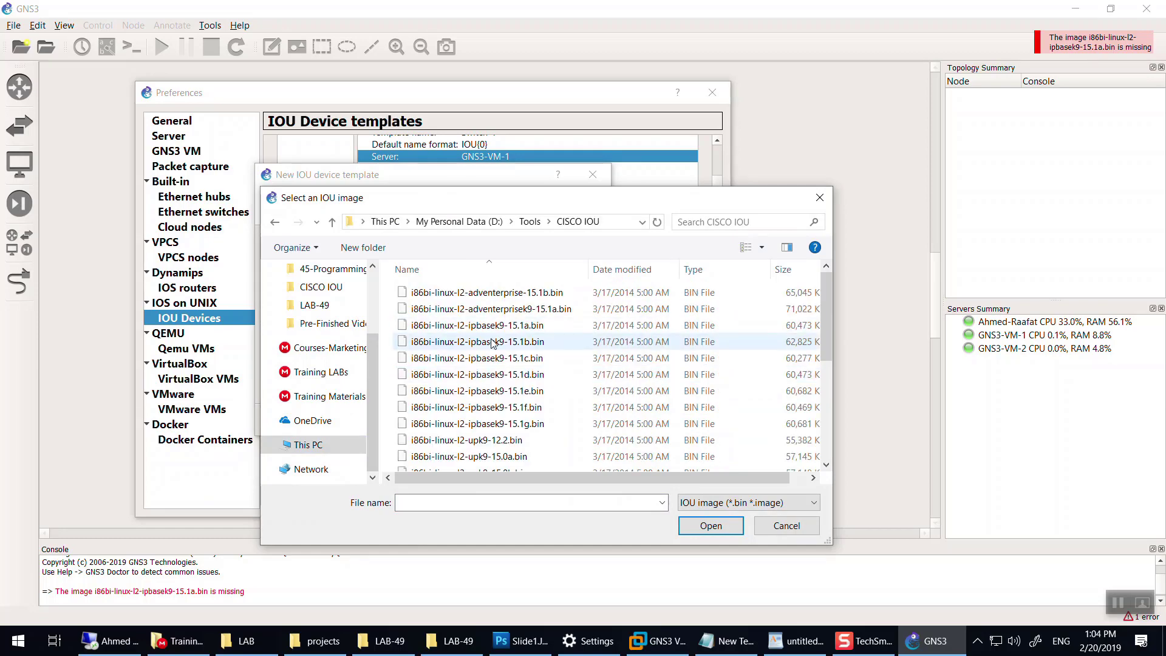
double_click(476, 325)
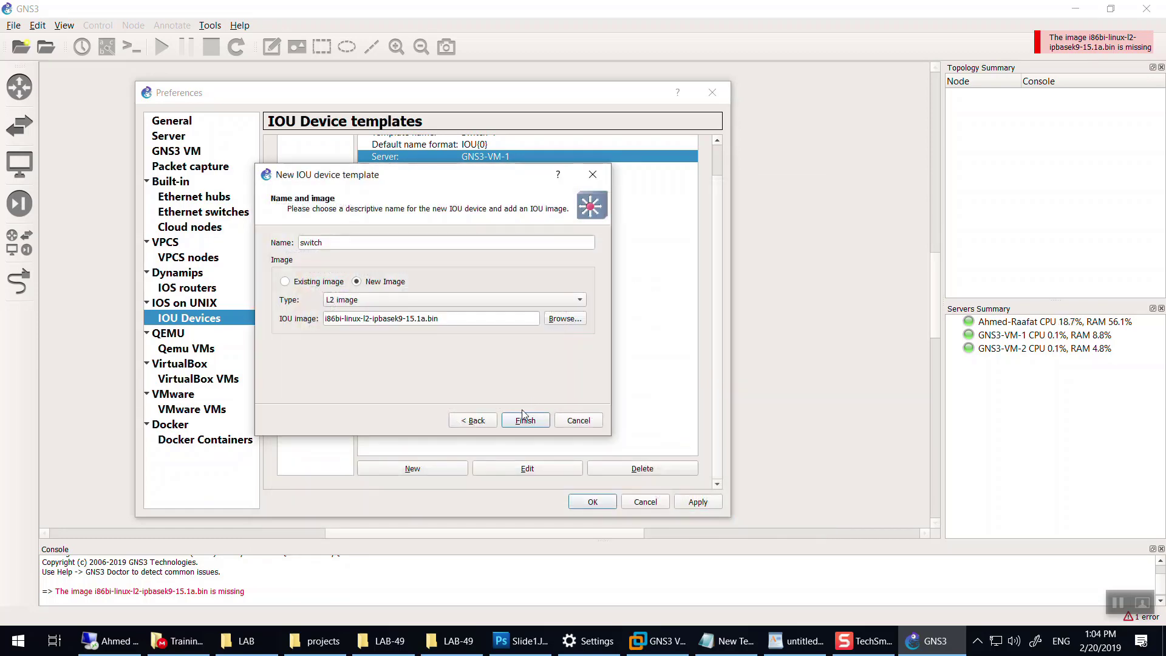
Step: Finish the switch template, save the preferences, and reopen the recent project LAB-49.gns3
click(521, 421)
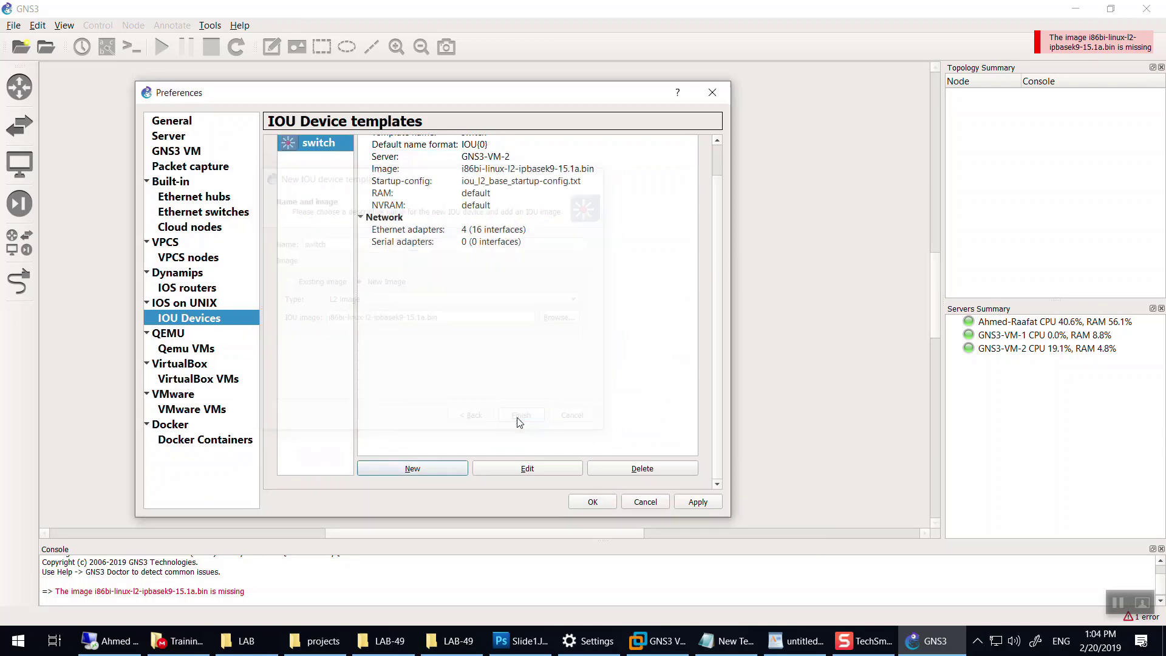
click(597, 505)
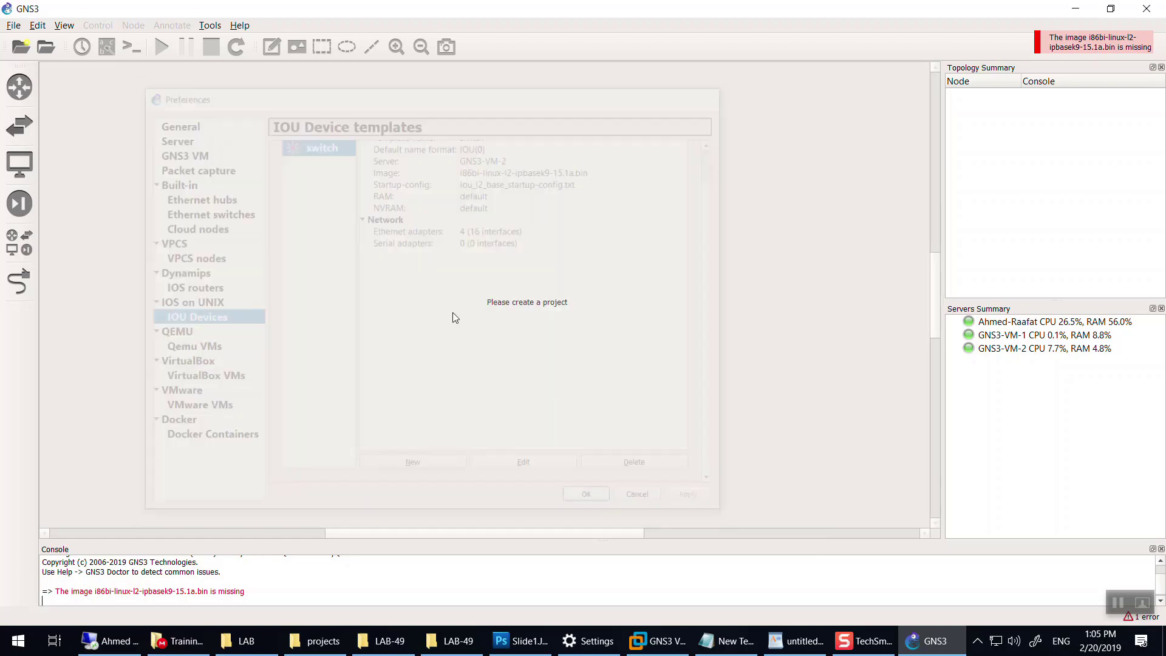
click(10, 27)
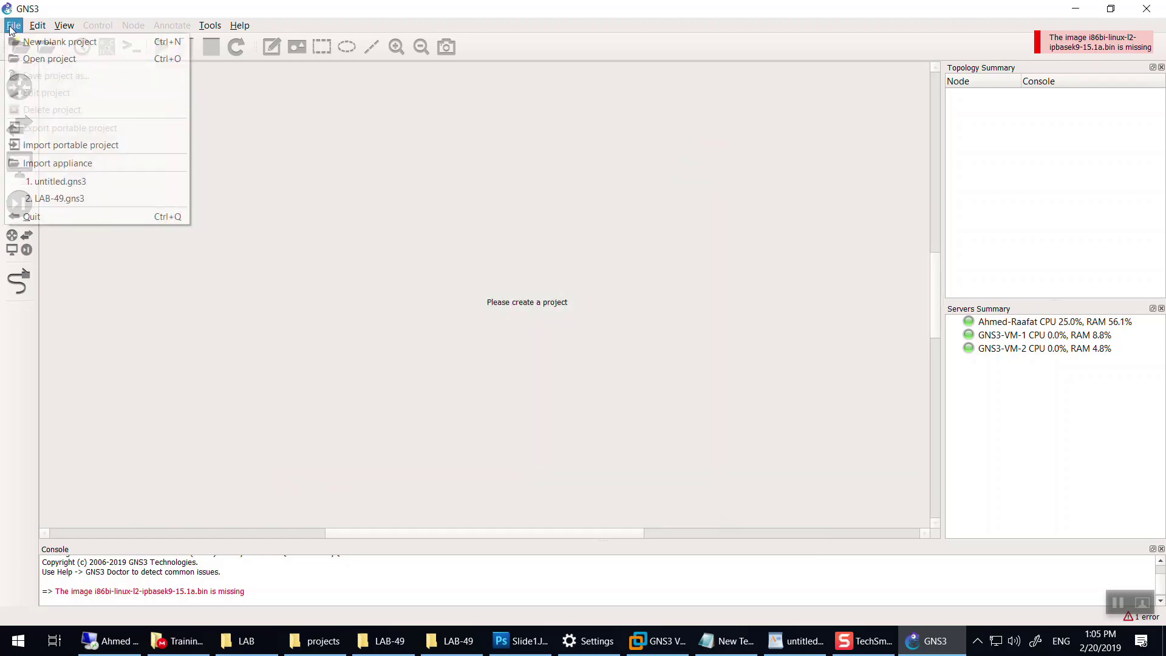
click(95, 199)
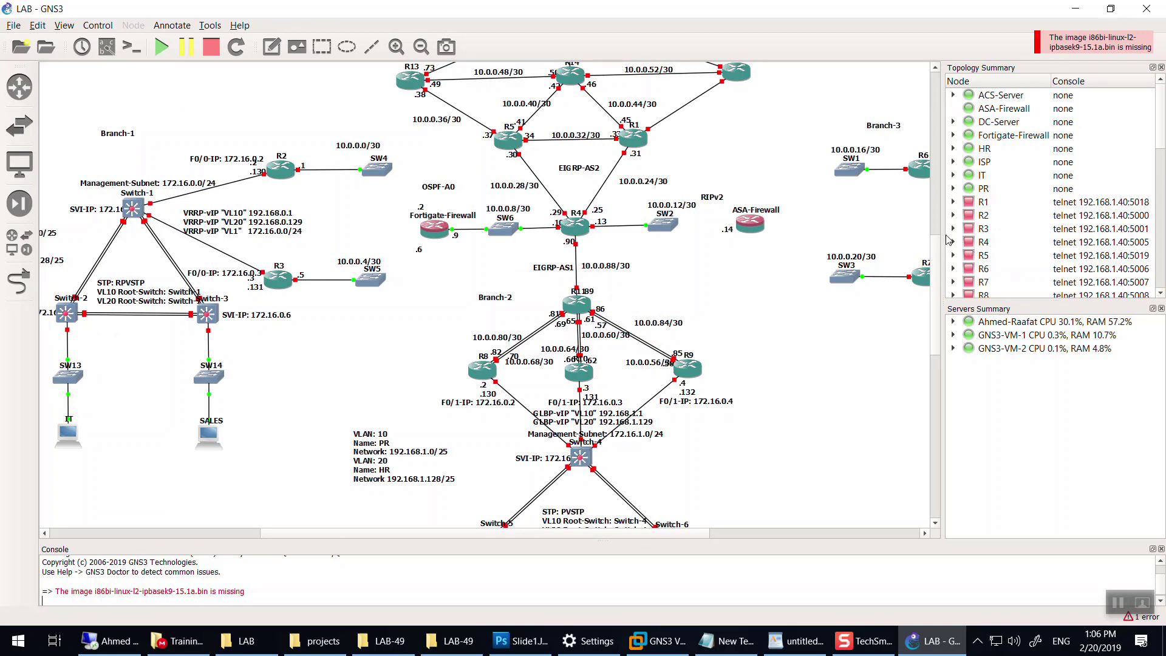
Step: Widen the topology summary and examine the console addresses of routers R1 to R14
drag(942, 234, 852, 235)
scroll(931, 236, down, 4)
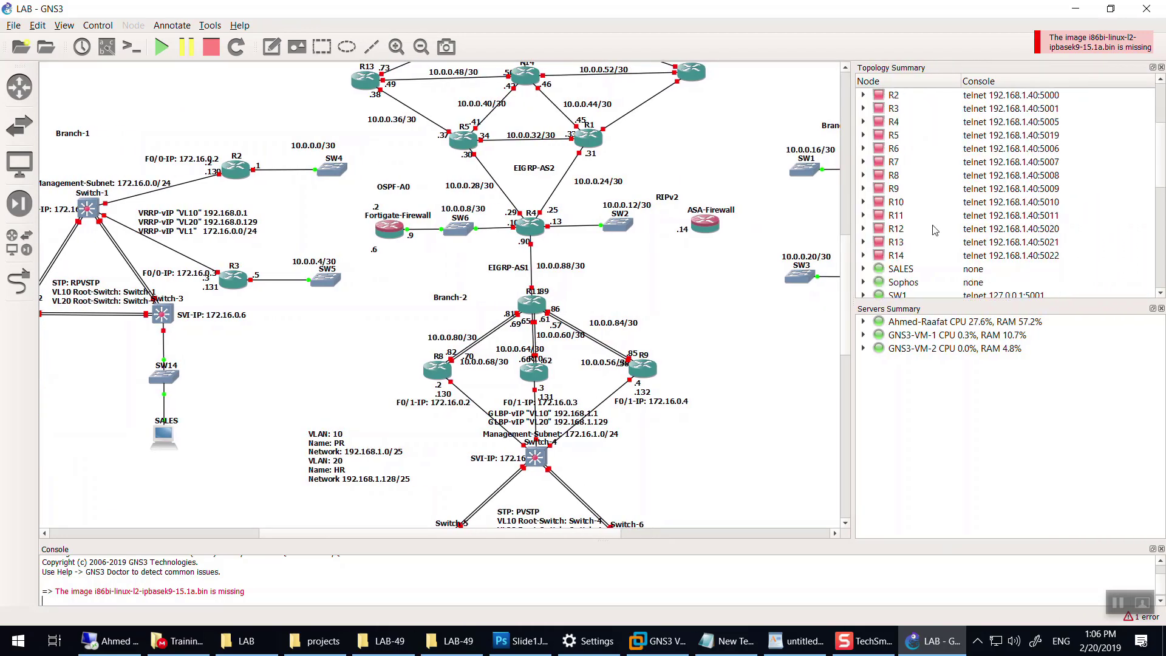
scroll(931, 236, up, 2)
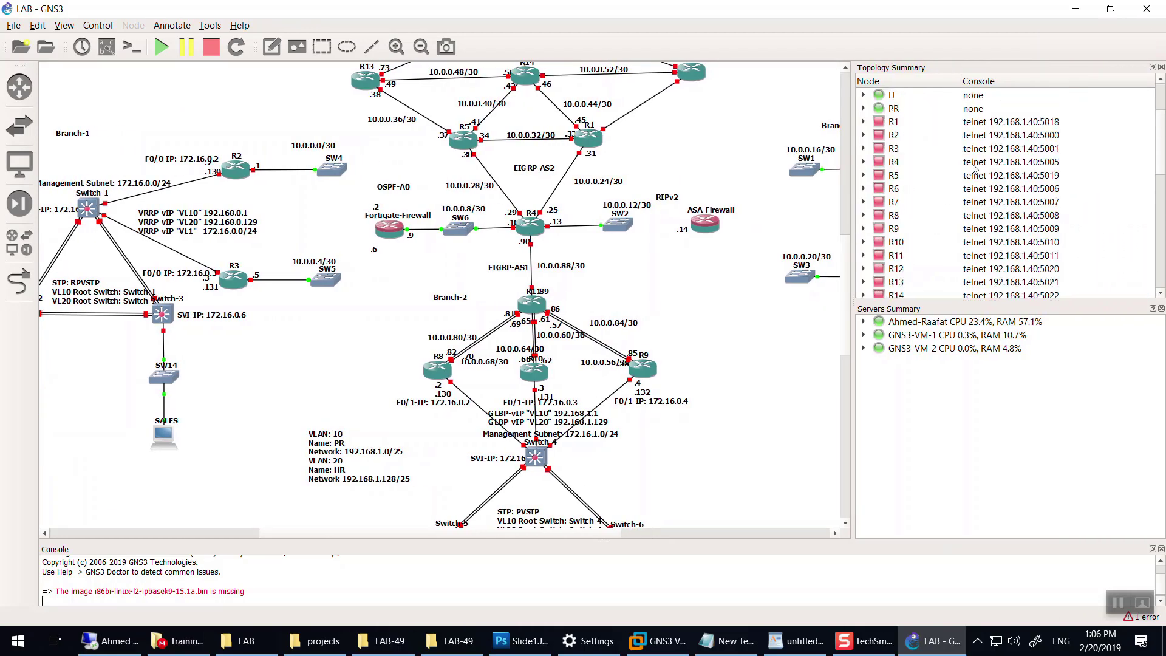
click(1019, 123)
scroll(1008, 158, down, 4)
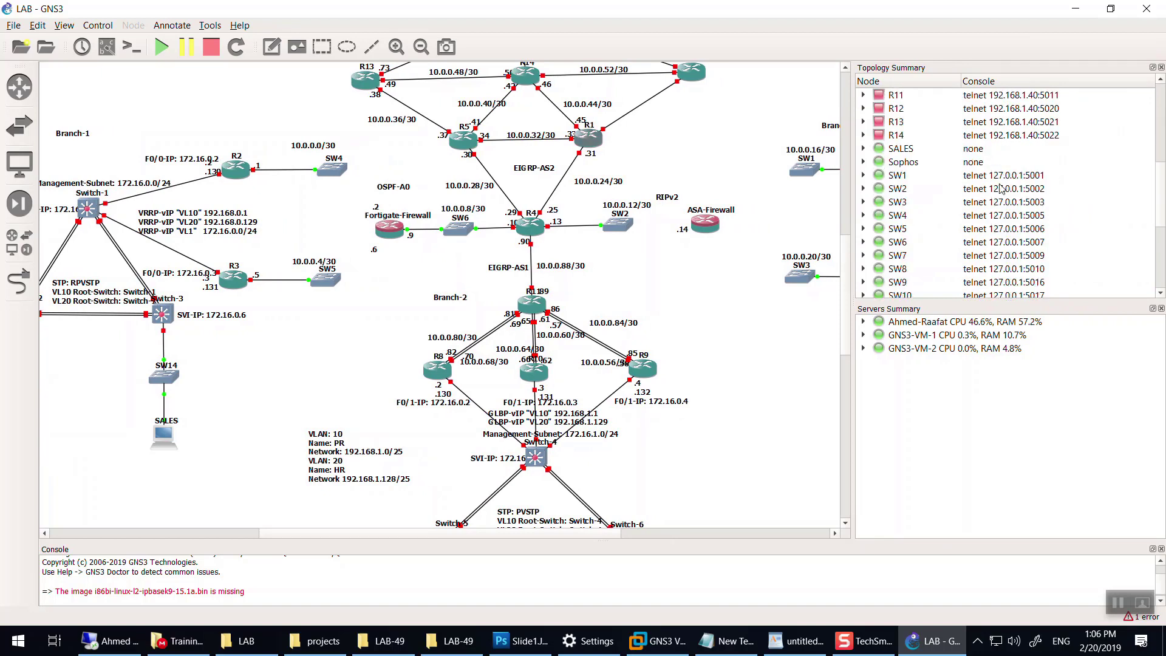
Step: Examine the console addresses of the SW and Switch nodes in the topology summary, and narrow the summary again
click(1006, 178)
scroll(1002, 195, down, 2)
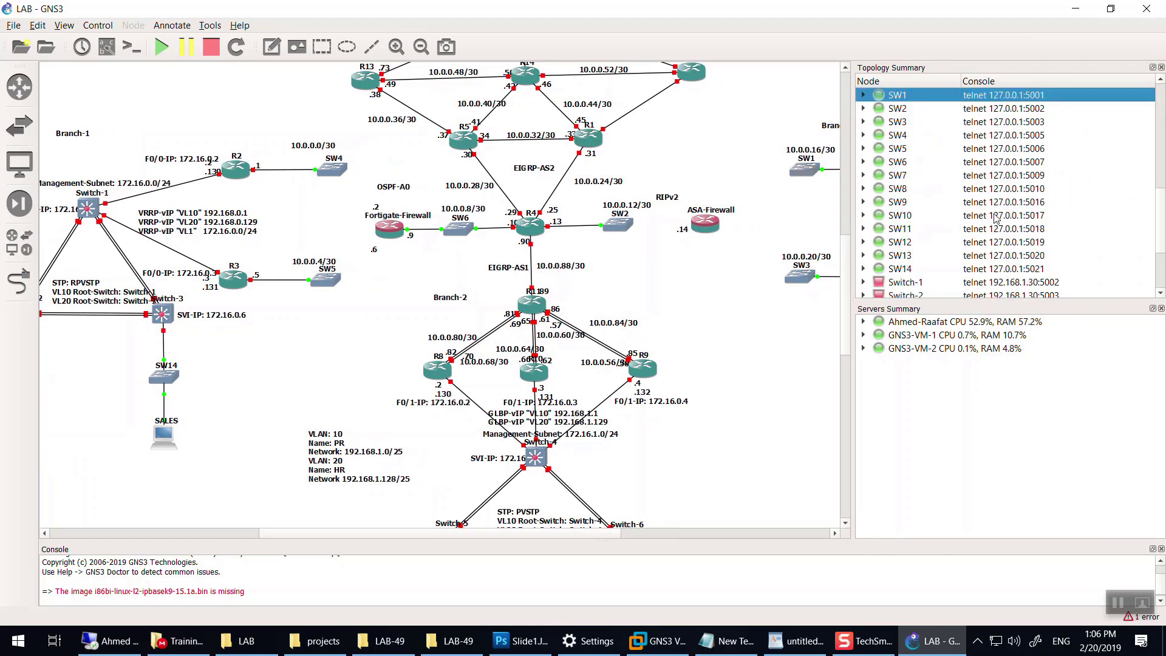
click(891, 122)
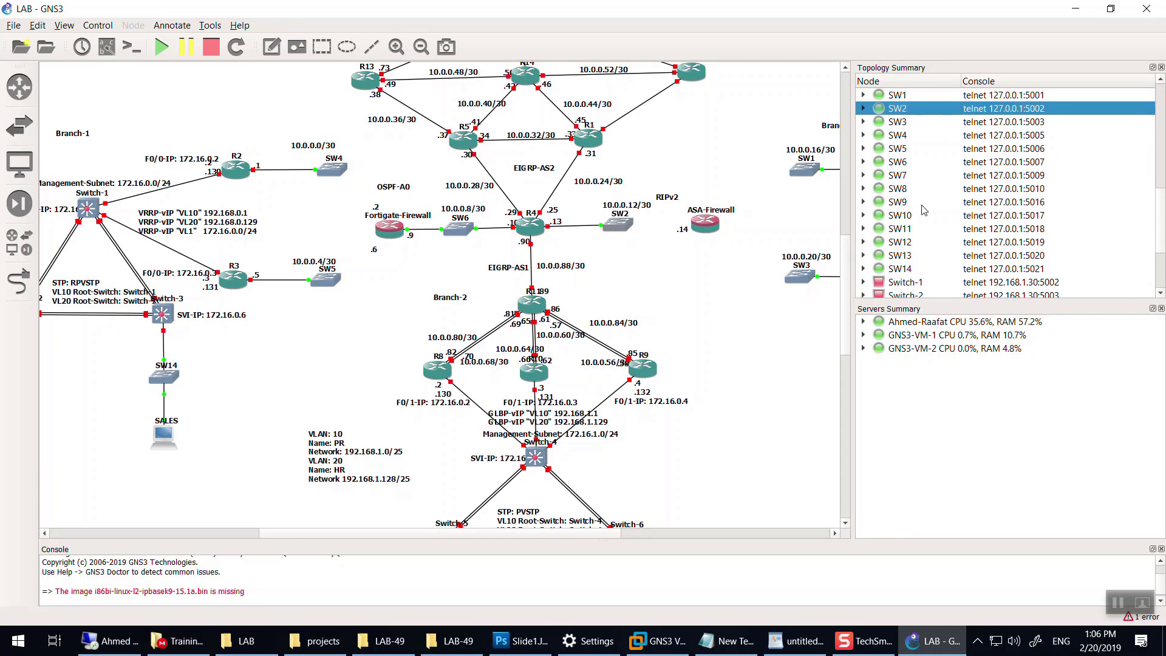
scroll(925, 225, down, 1)
click(926, 244)
scroll(1033, 259, down, 1)
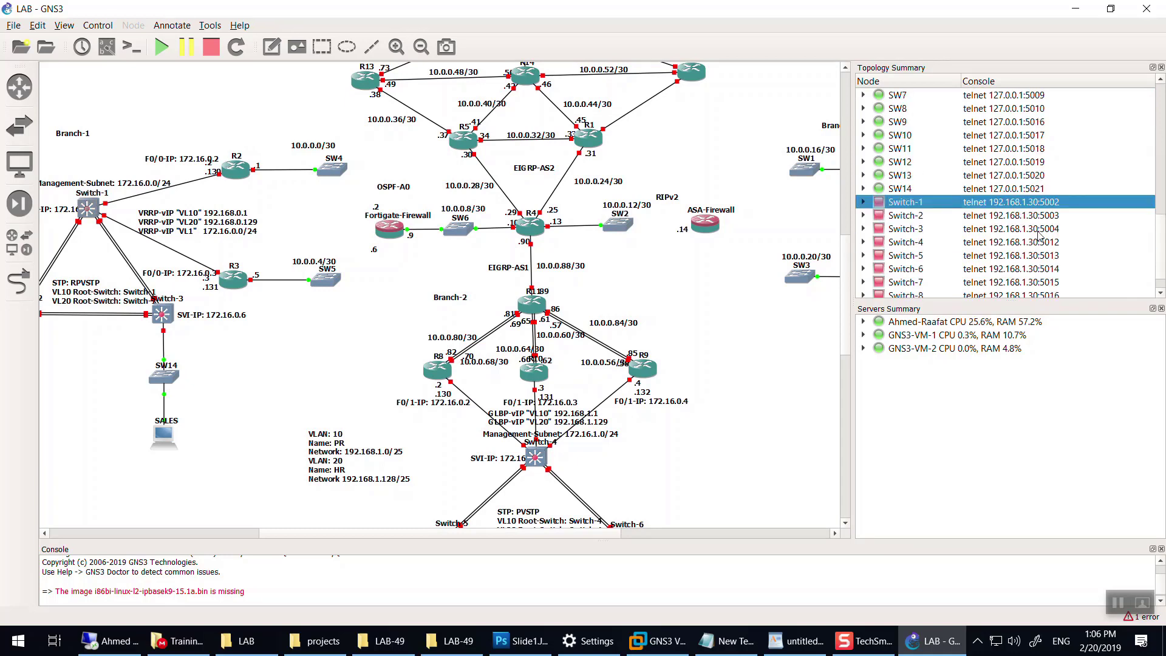
click(1034, 218)
click(1018, 245)
scroll(1007, 279, down, 1)
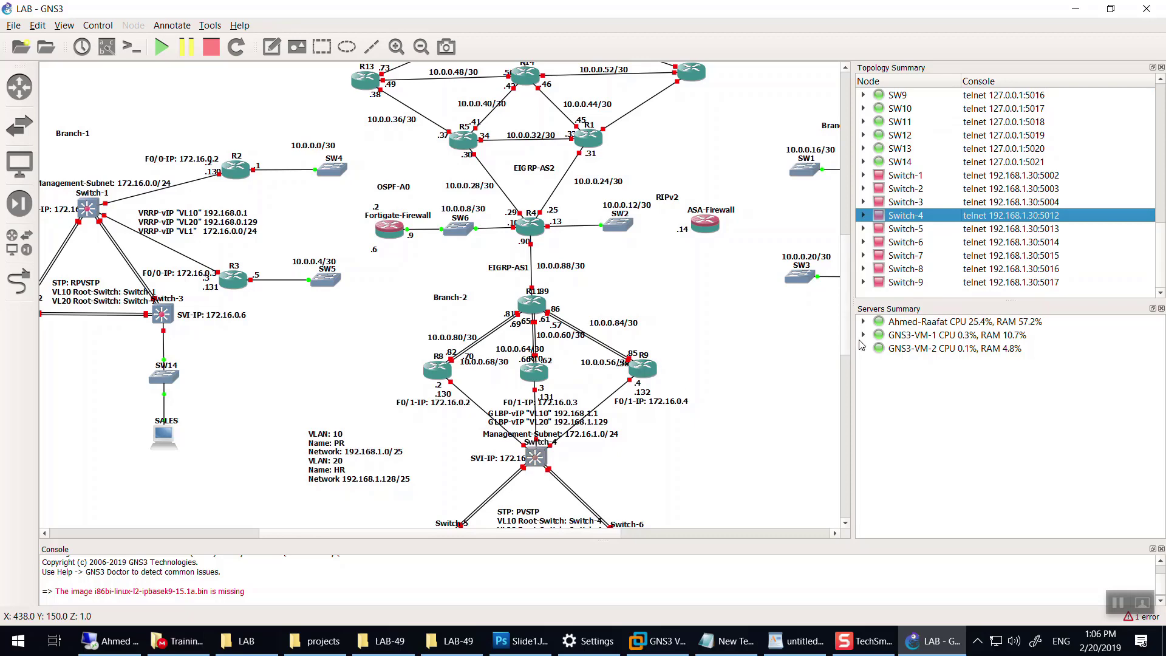
drag(854, 339, 1015, 331)
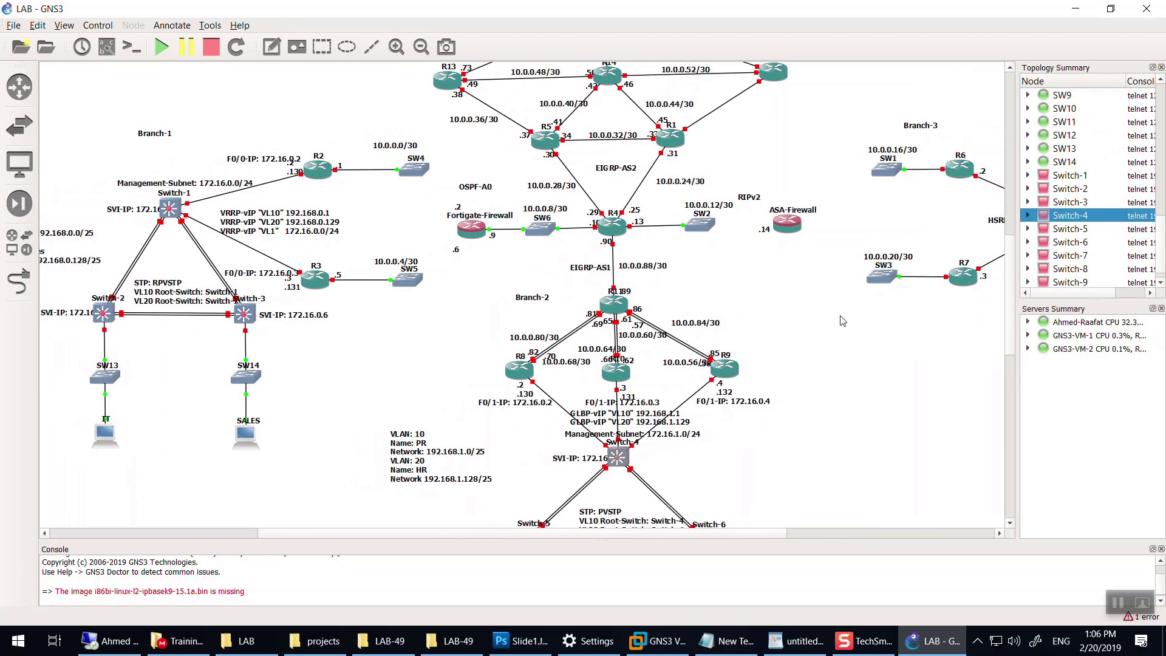
scroll(835, 304, up, 5)
scroll(835, 319, down, 3)
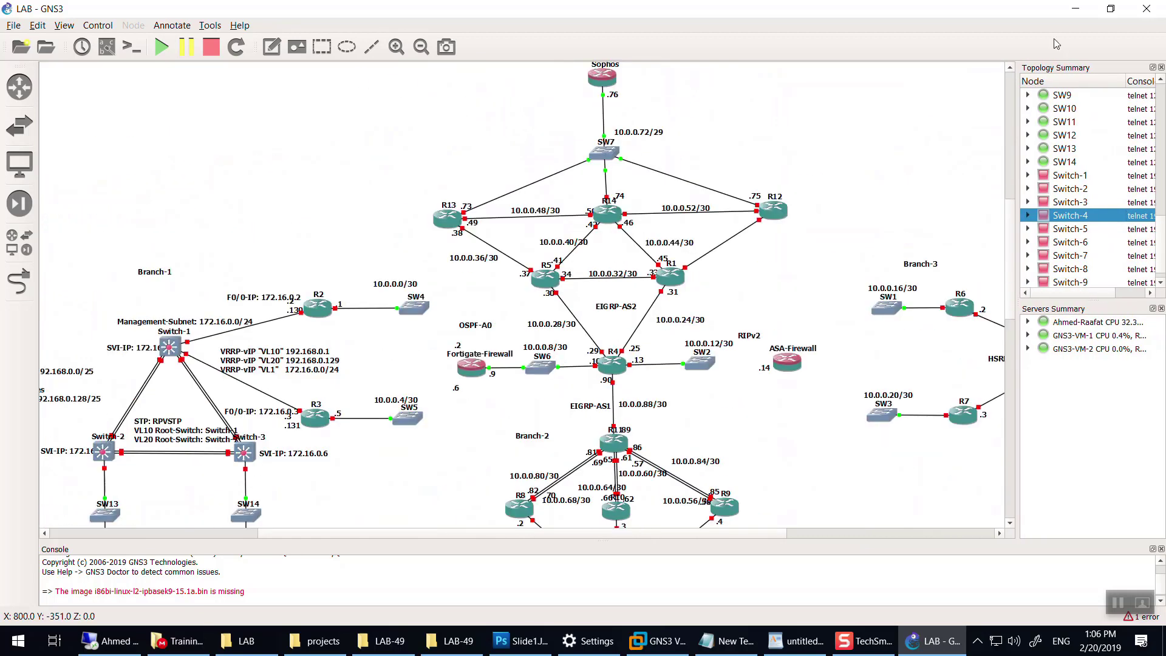
Step: Minimize GNS3 and the open folder and text windows, and open the LAB-49 folder from the desktop
click(1083, 8)
click(1083, 8)
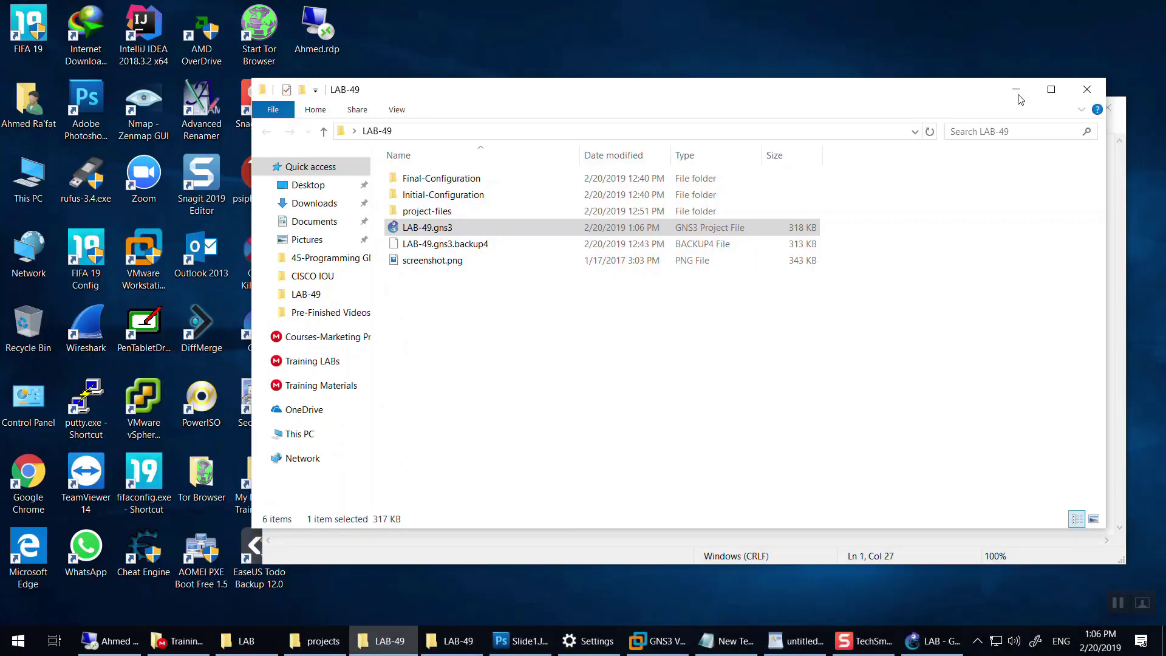
click(1016, 91)
click(1039, 109)
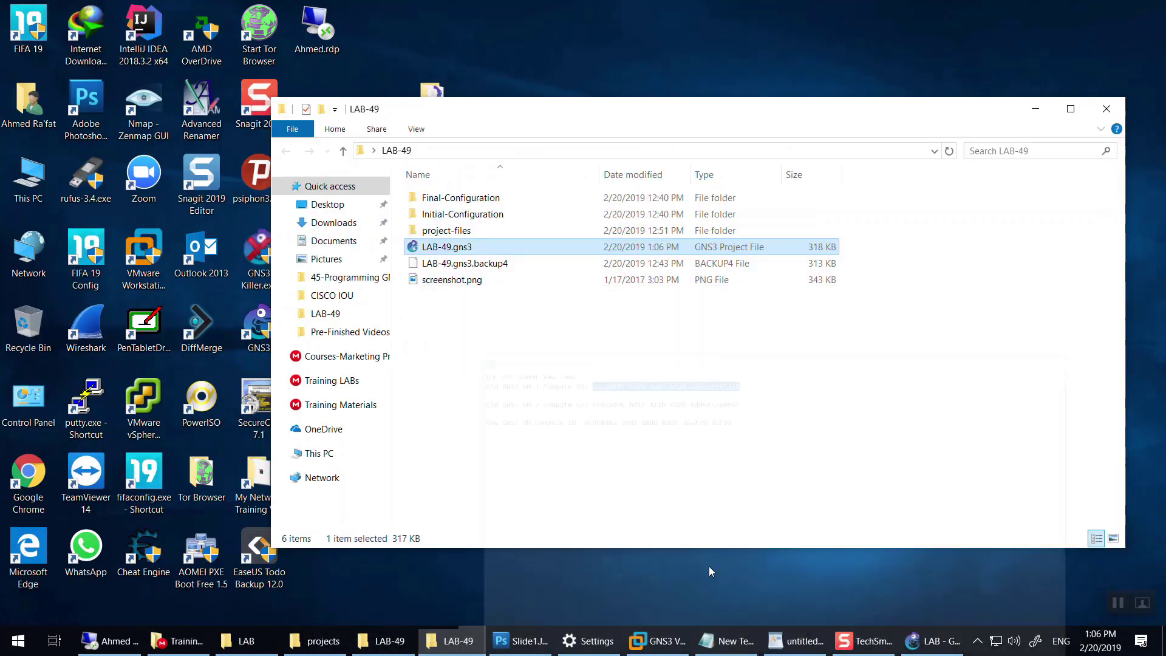
click(1035, 110)
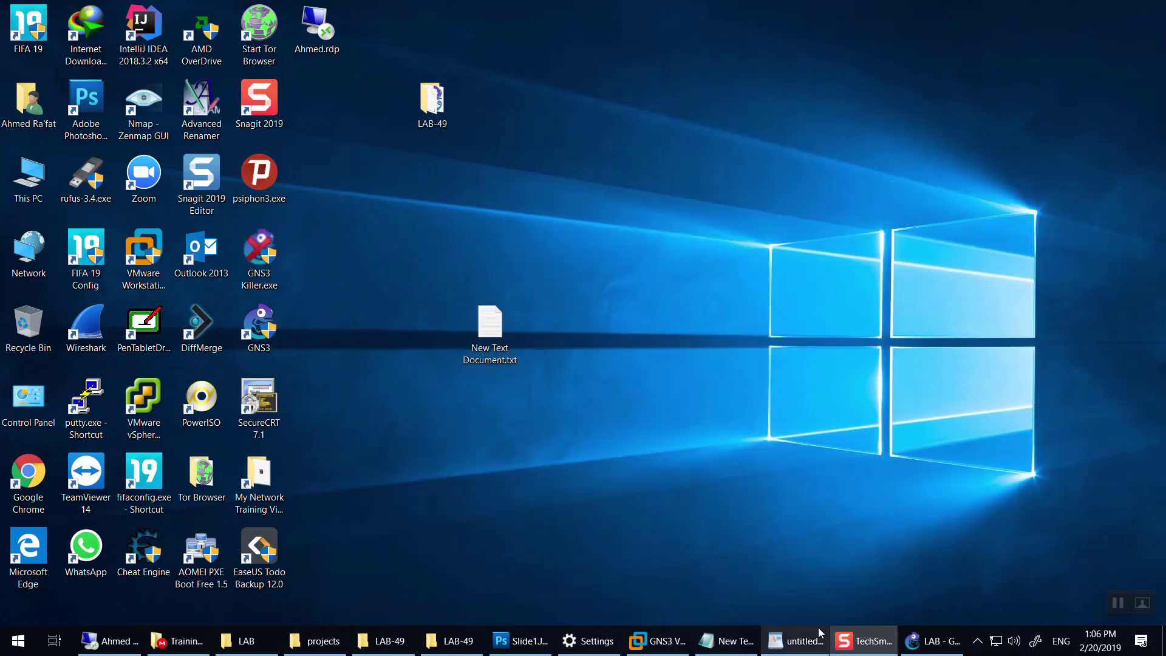
double_click(446, 123)
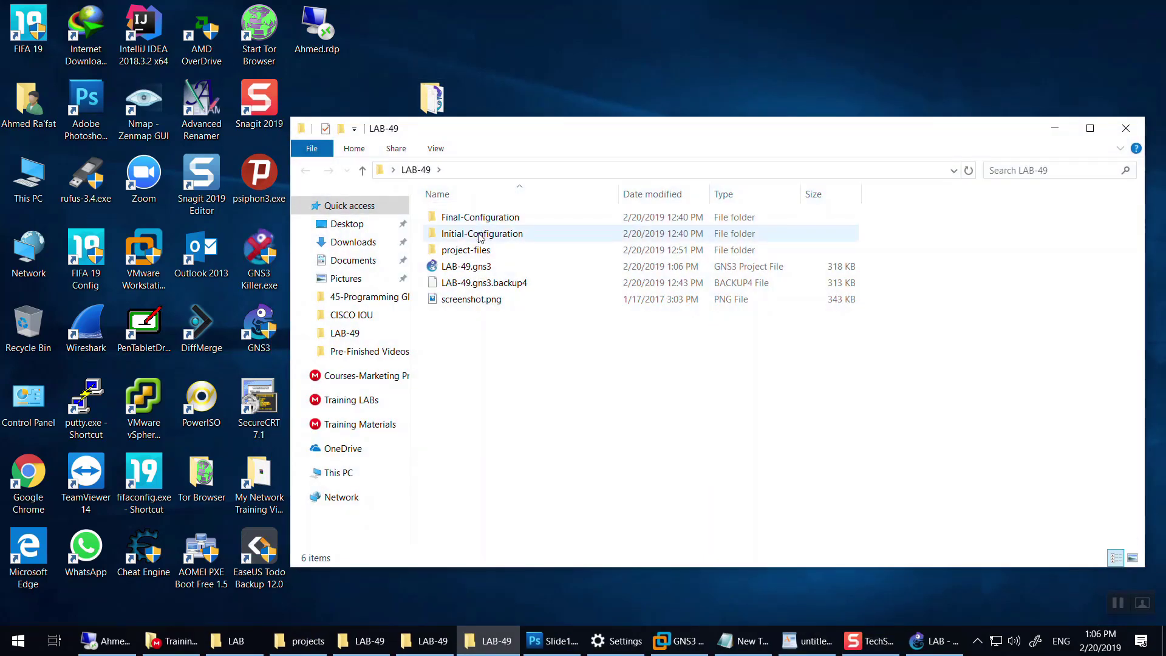
Step: Inspect the Initial-Configuration and Final-Configuration folders and highlight the name of R1_startup-config.cfg without renaming it
double_click(477, 234)
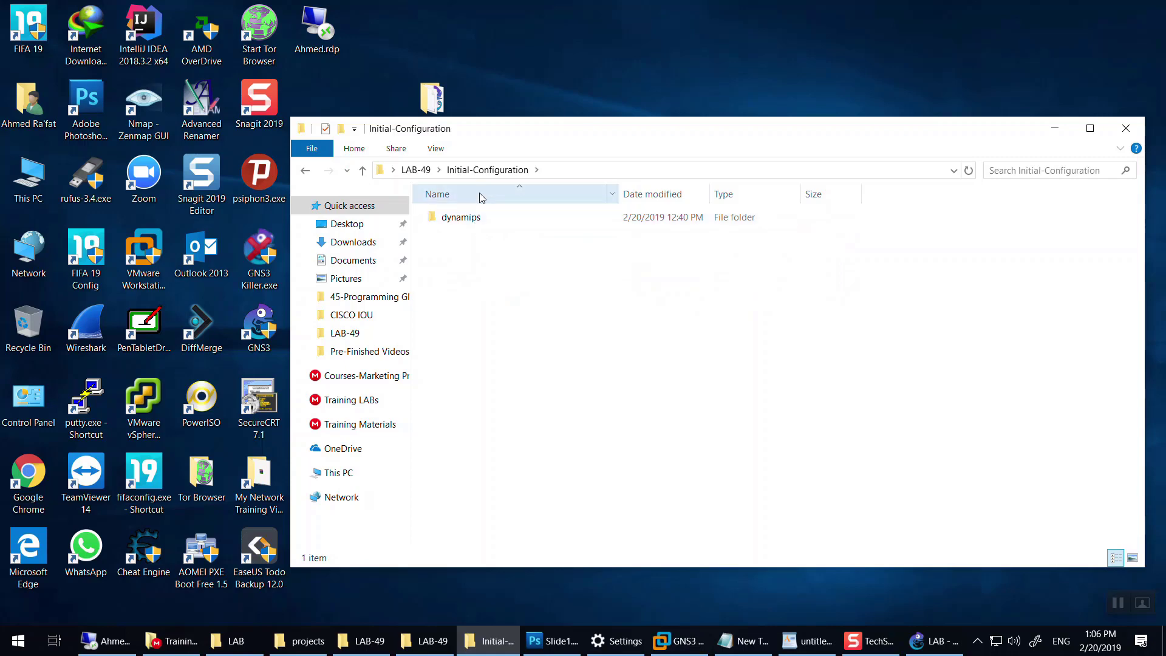
click(416, 169)
click(471, 219)
double_click(470, 218)
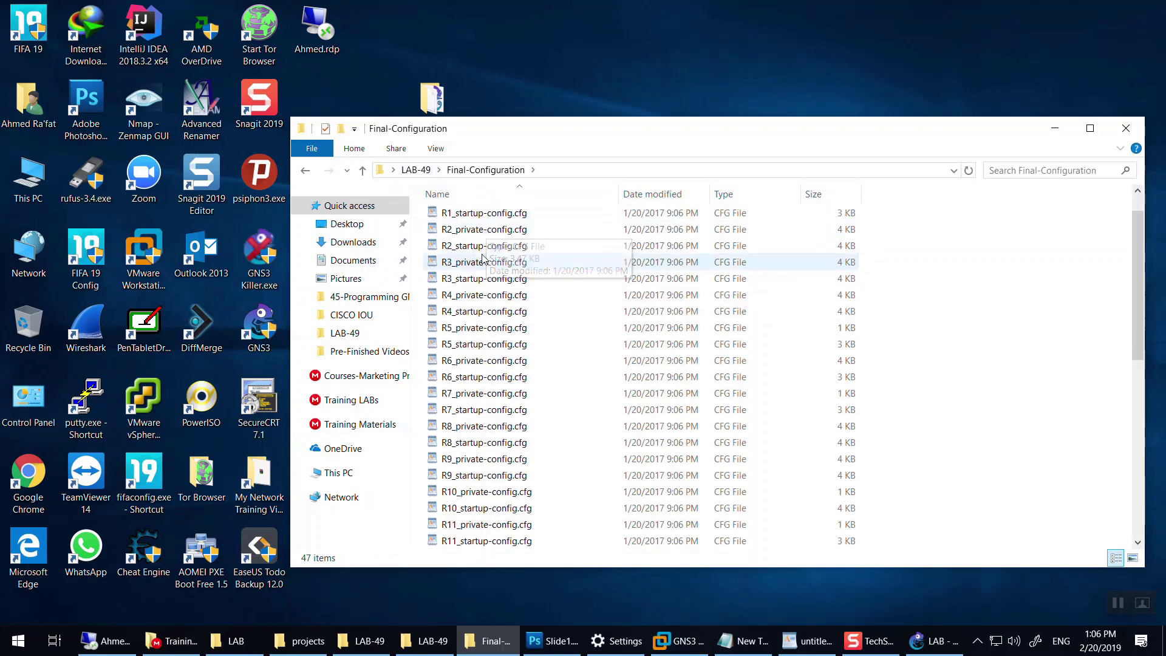
click(465, 217)
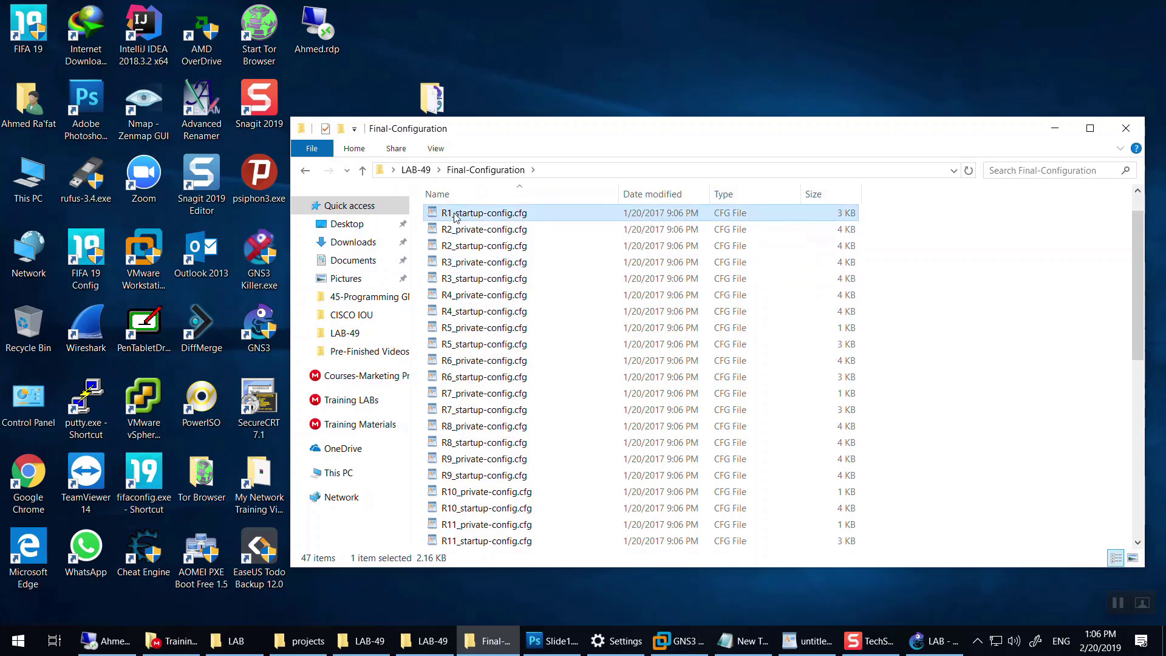
click(455, 217)
click(443, 213)
drag(443, 214, 488, 213)
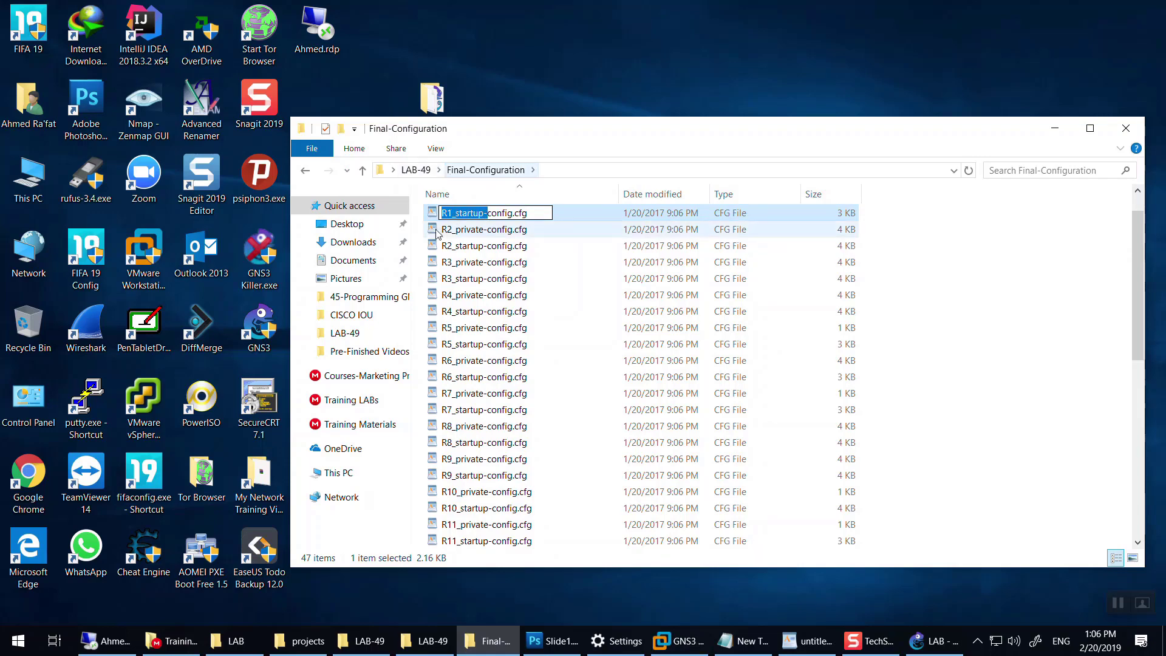
Step: Revisit the Initial-Configuration folder, check the R1_startup-config.cfg name in Final-Configuration again, and switch back to GNS3
click(416, 169)
double_click(467, 233)
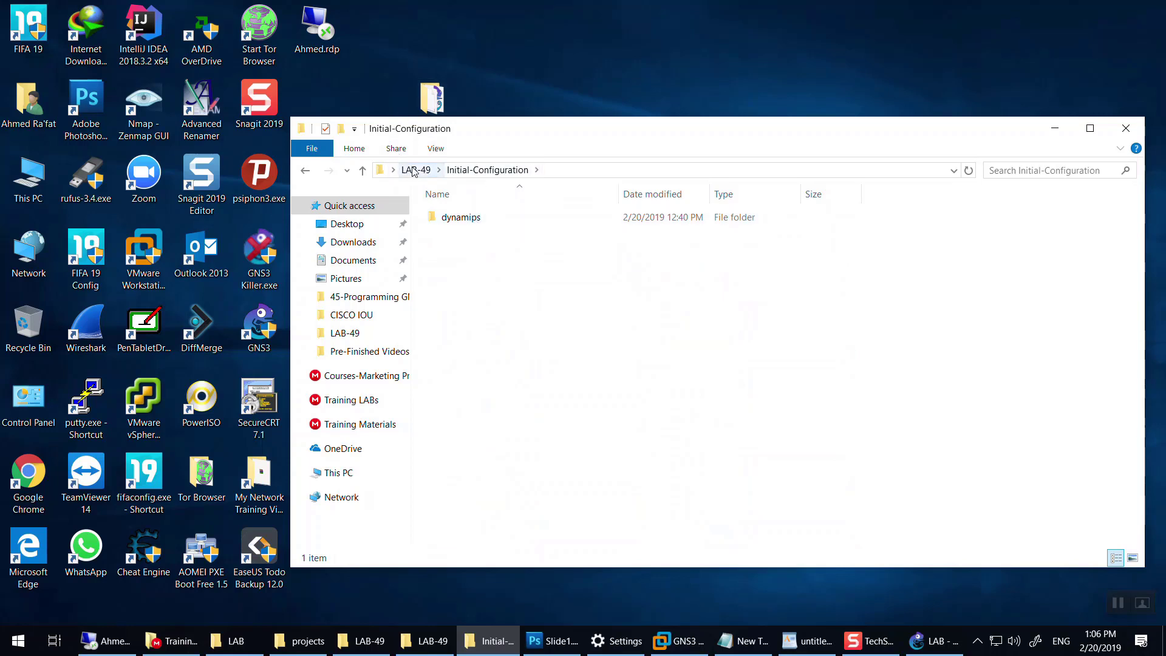
click(413, 171)
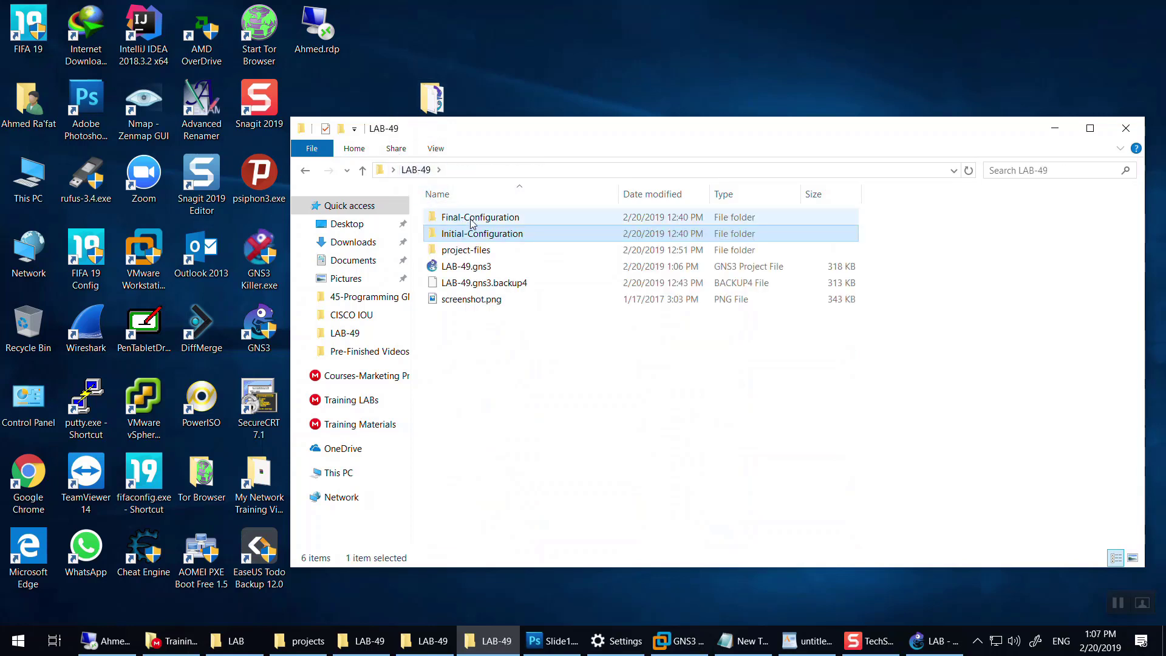
double_click(452, 219)
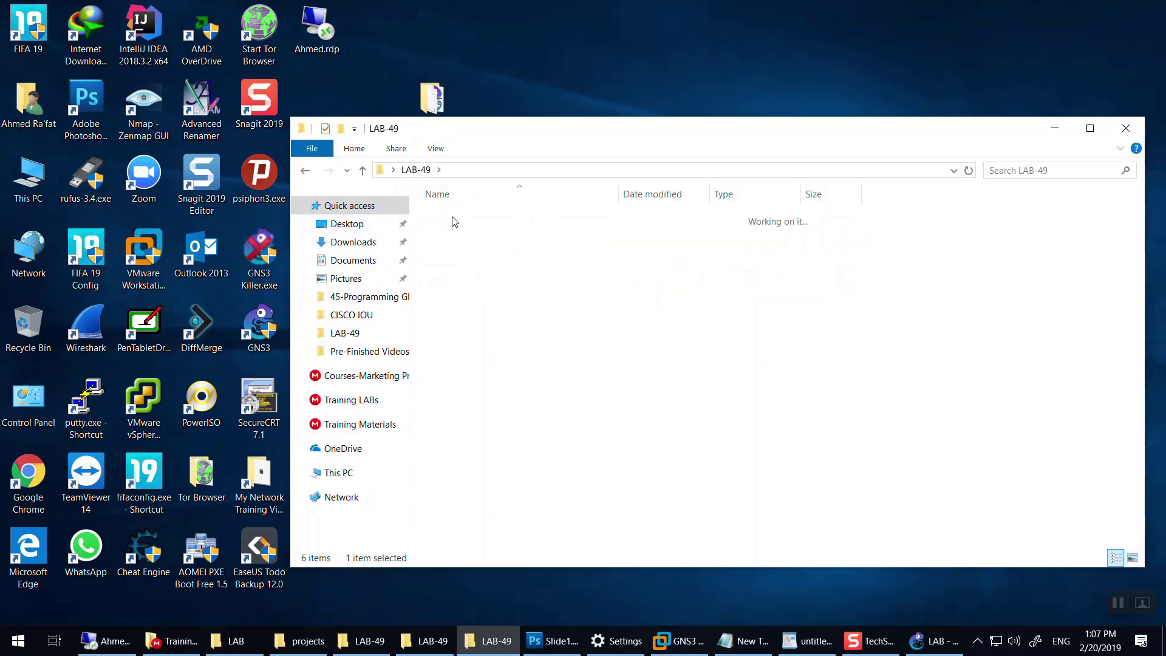
click(451, 251)
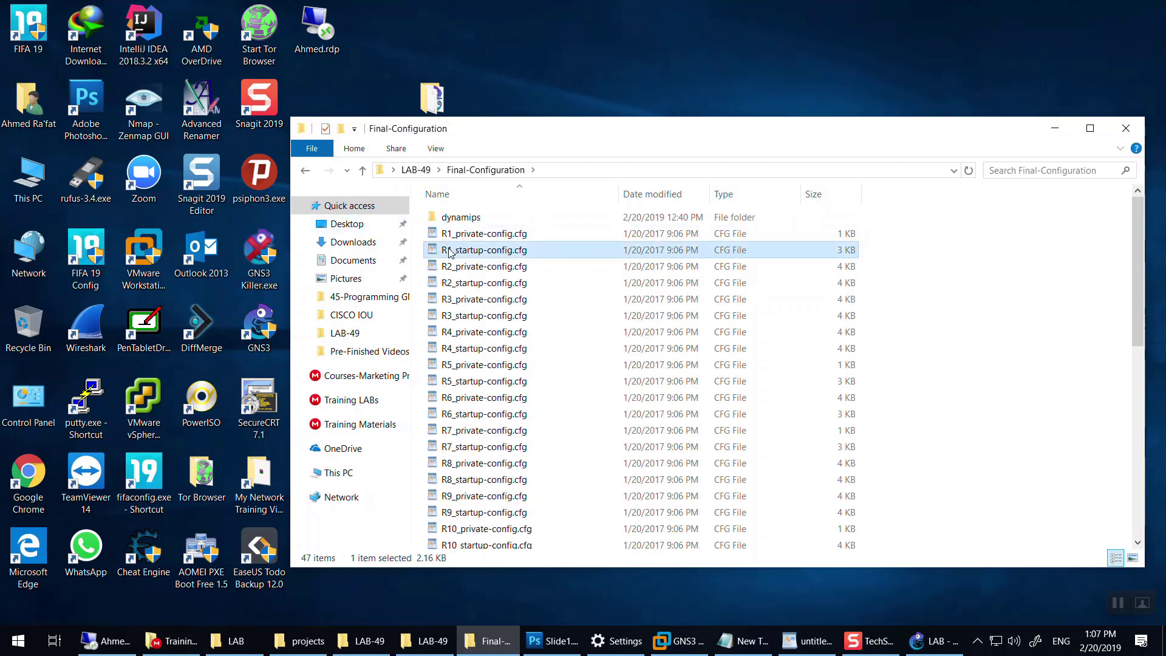
click(449, 250)
key(Home)
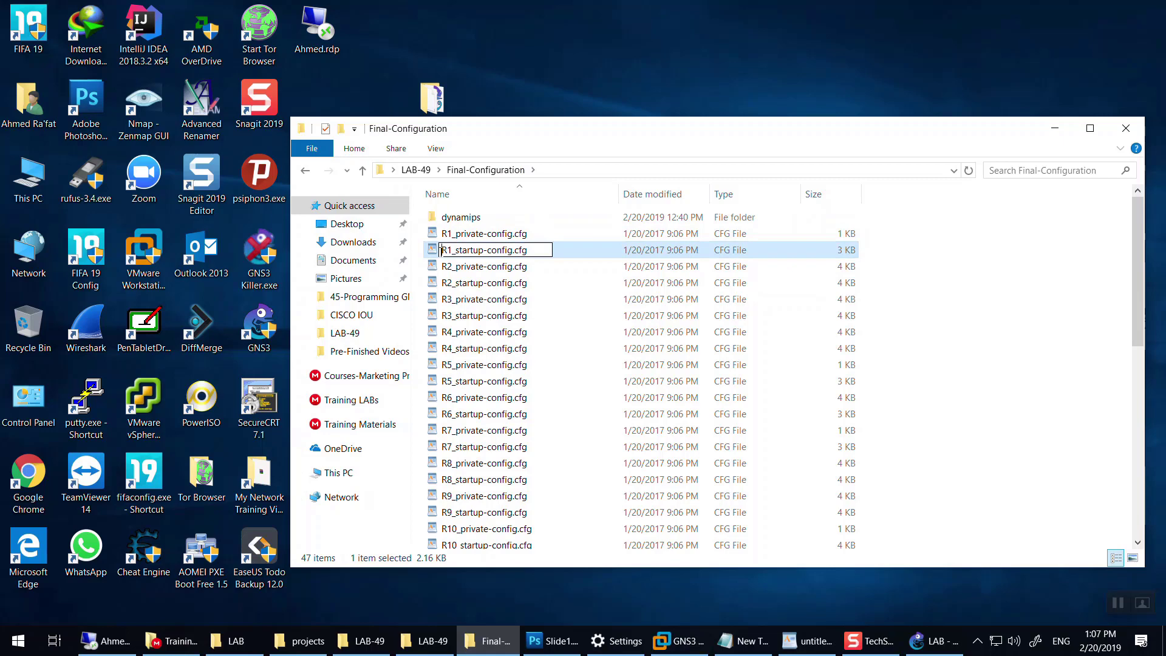
drag(444, 251, 509, 253)
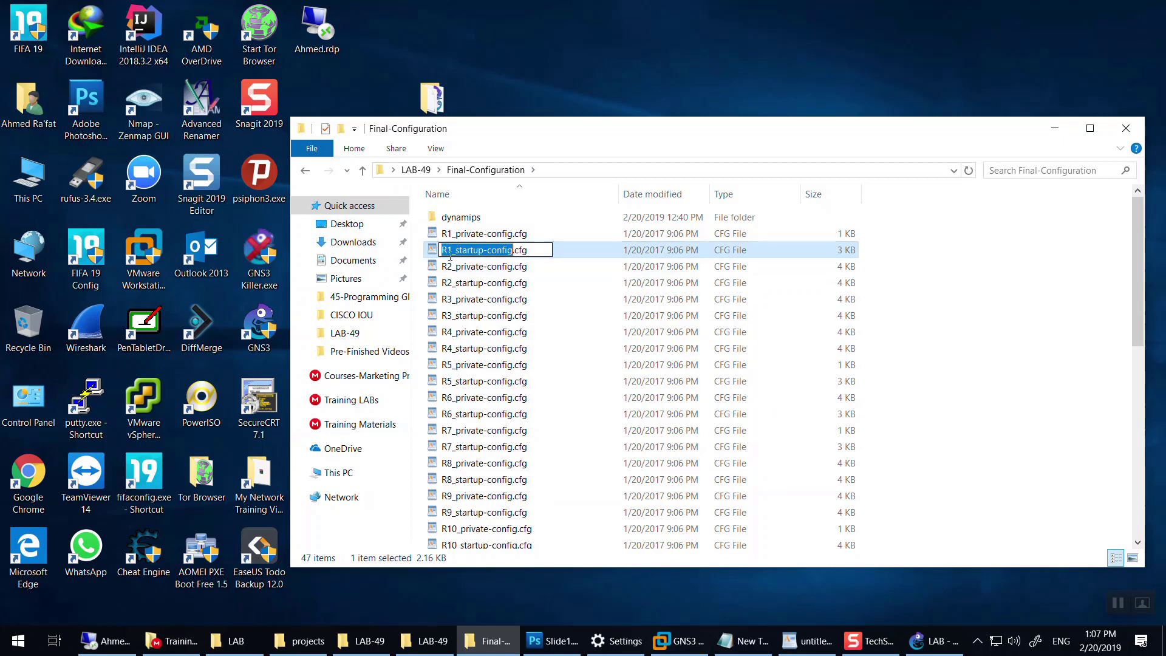
click(935, 640)
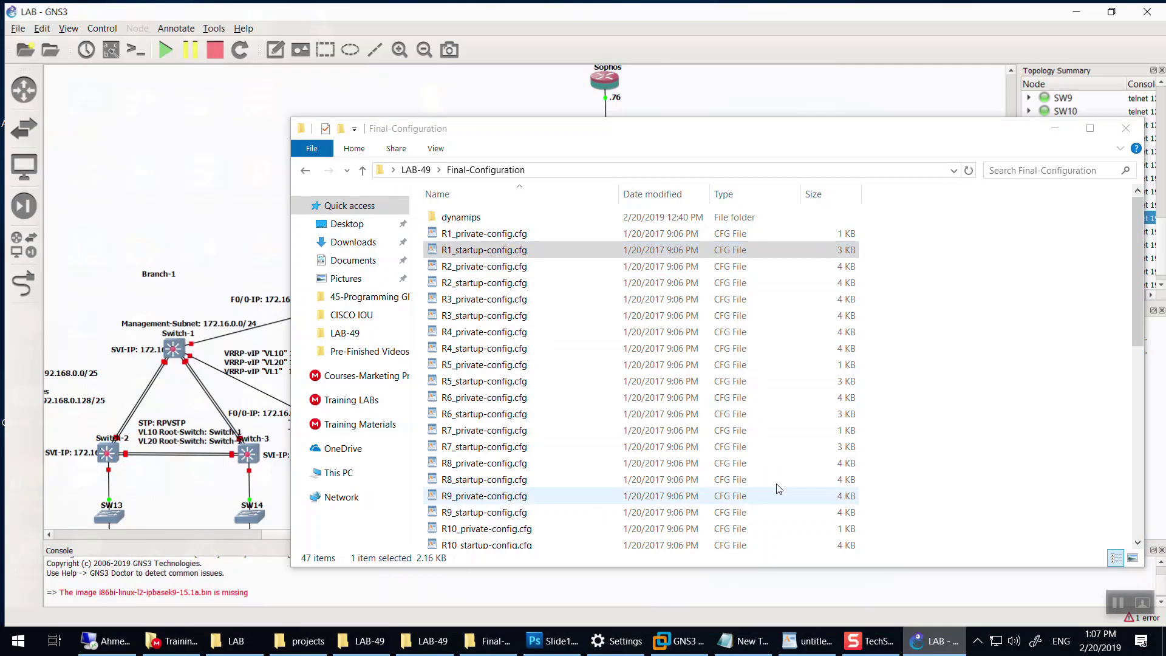
Step: Check the startup configuration file offered for import on router R1 in GNS3, and dismiss the import prompt
click(1055, 128)
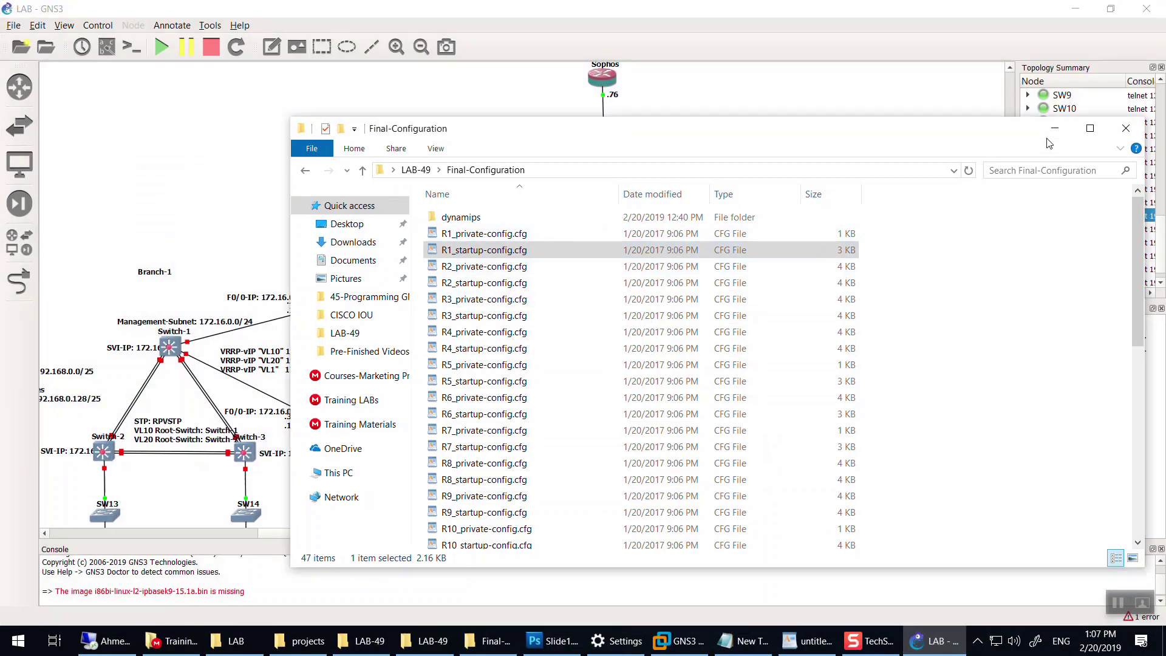
right_click(670, 276)
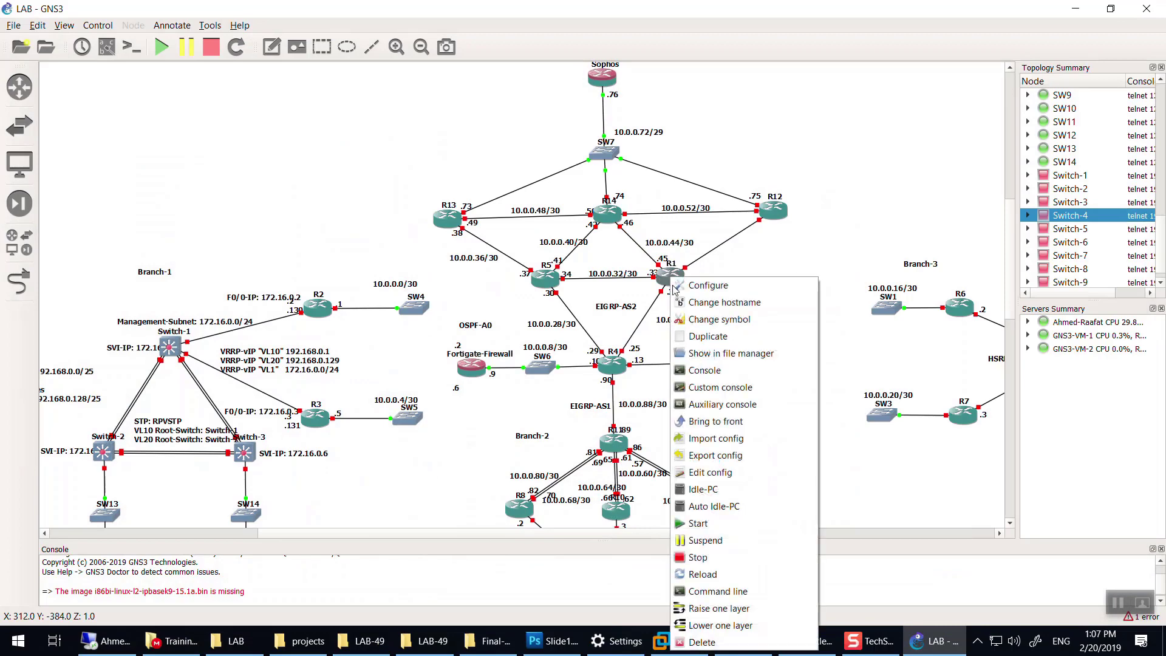
click(715, 439)
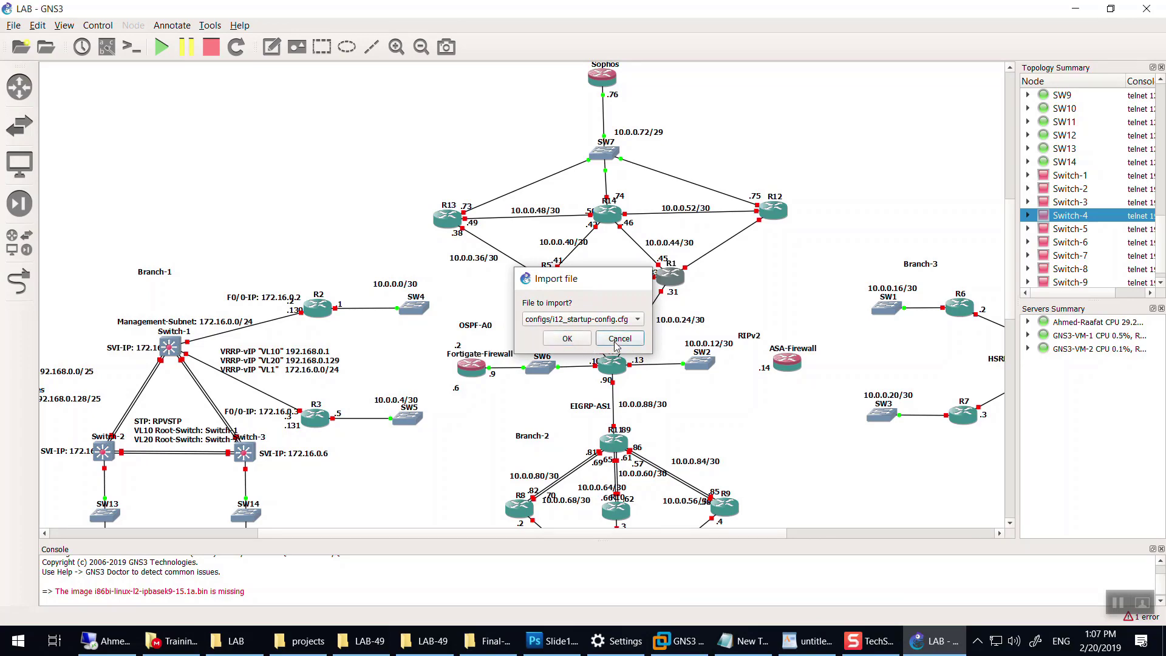
click(567, 339)
Step: Open the configuration export for router R1 and compare its proposed file name with R1_startup-config.cfg in the Final-Configuration folder
right_click(678, 277)
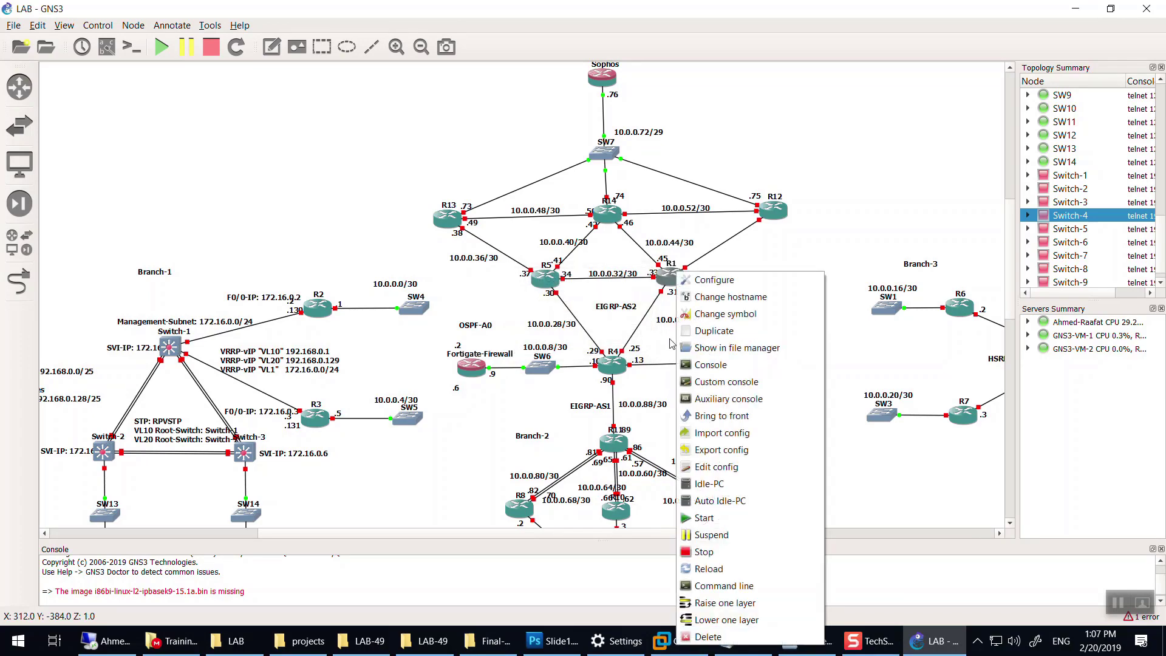
click(723, 451)
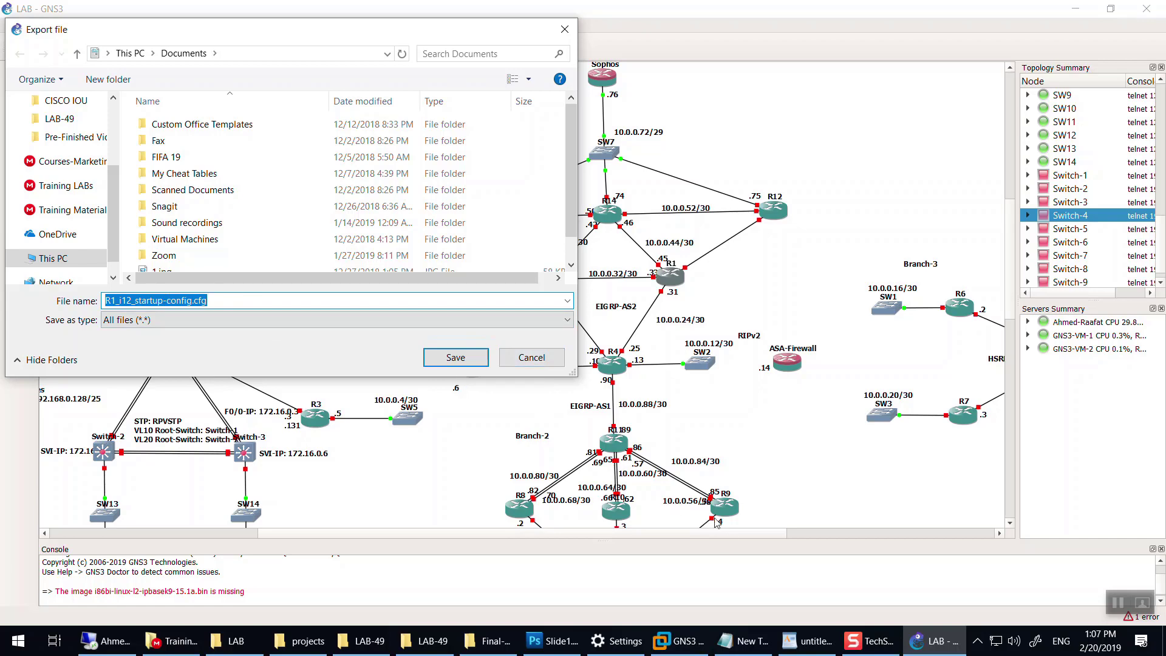
click(744, 641)
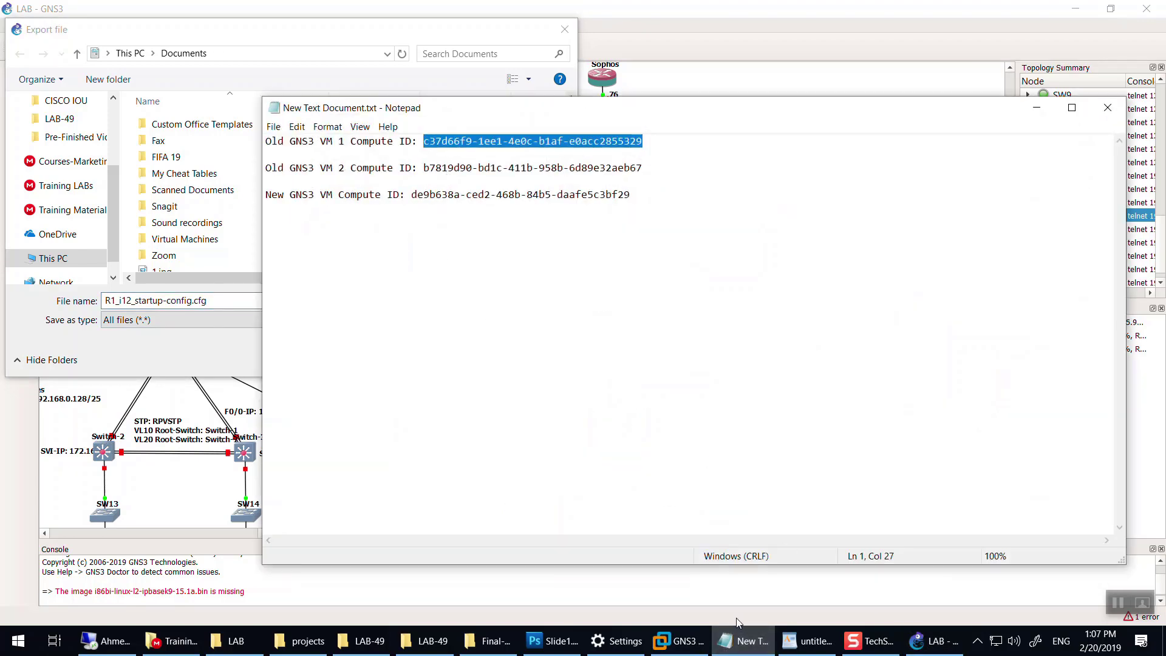
click(738, 626)
click(494, 628)
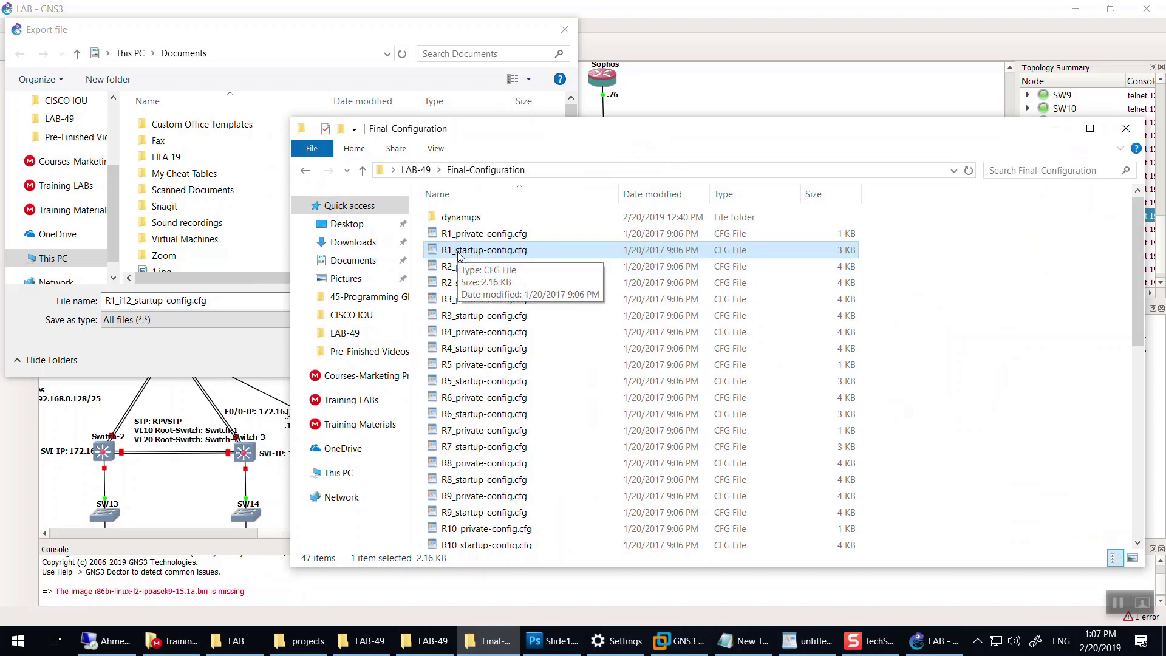
Step: Reopen Final-Configuration from the LAB-49 folder, review its router and switch file names, and close the R1 export dialogs
click(415, 170)
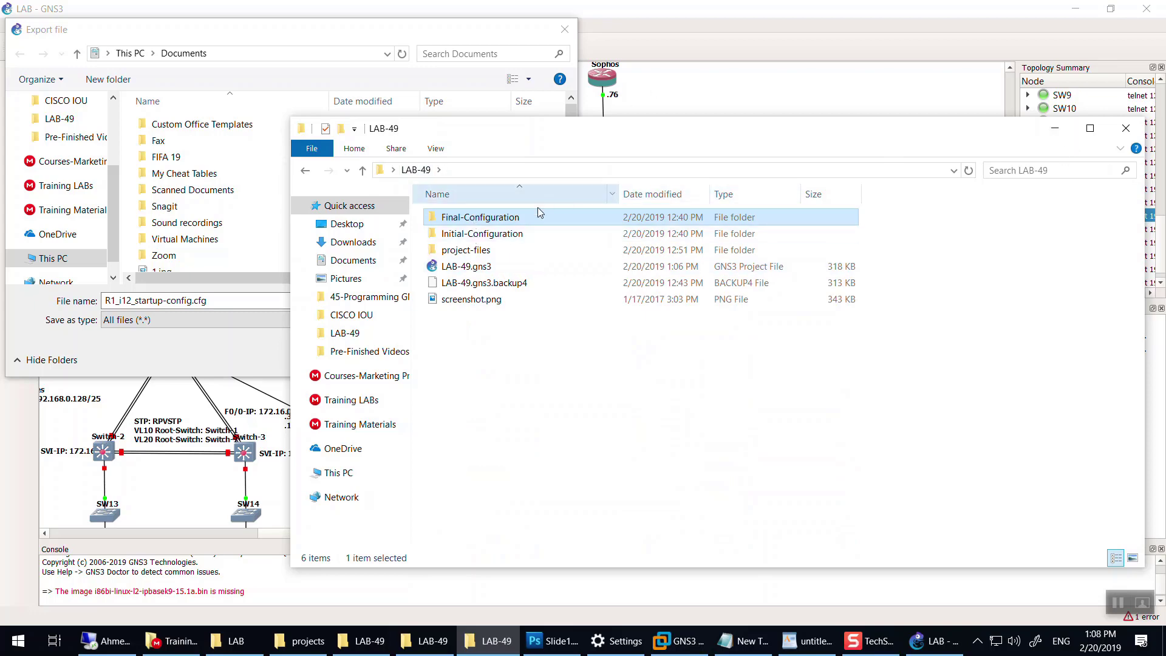
double_click(492, 217)
click(455, 238)
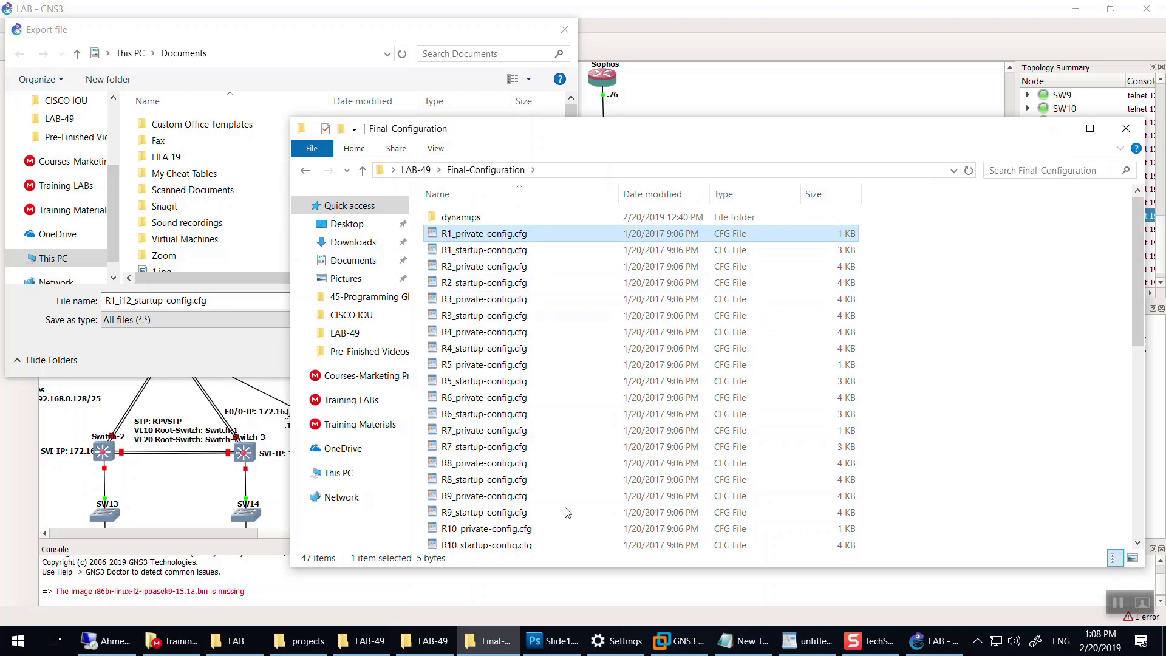
scroll(565, 512, down, 6)
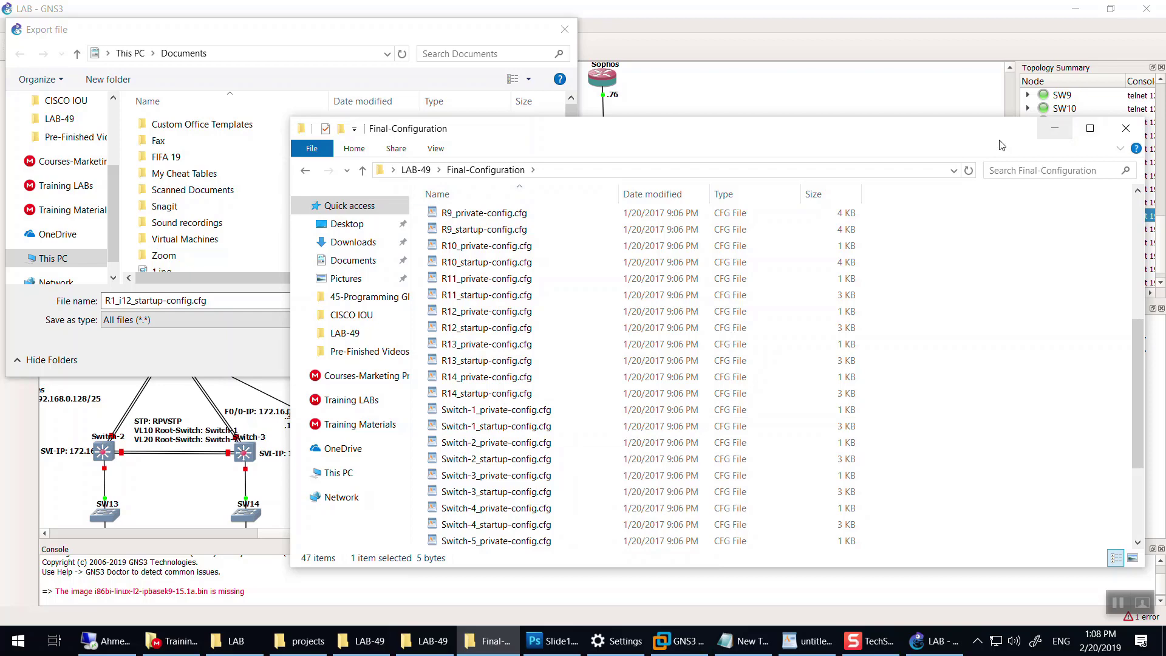
click(1055, 135)
click(477, 357)
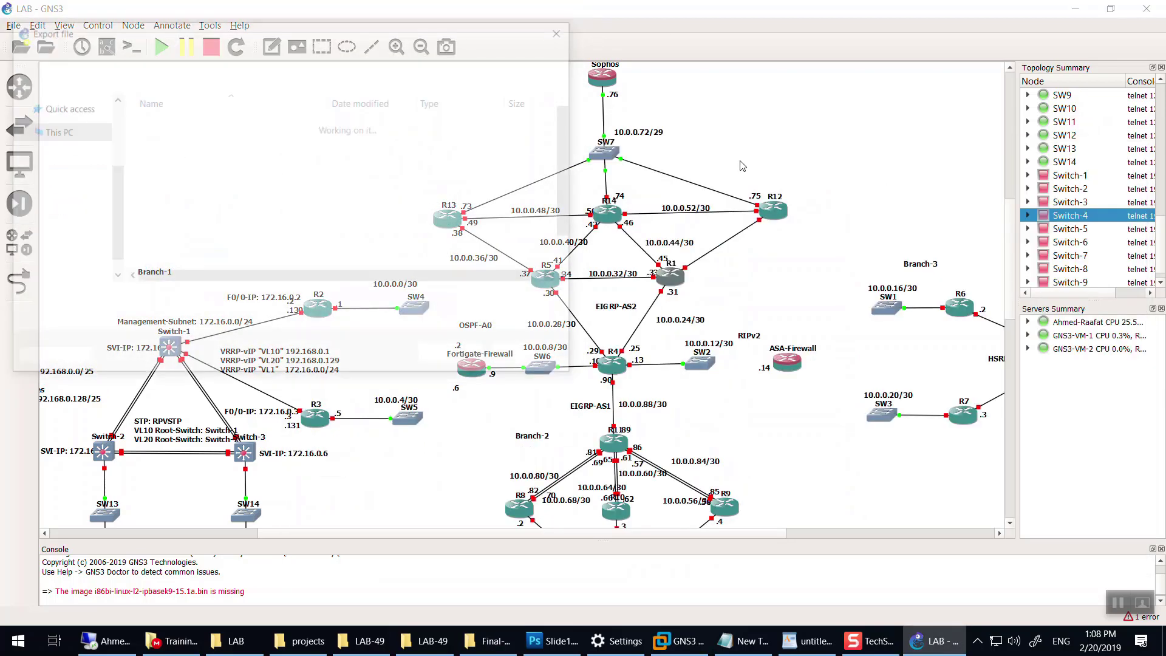
click(455, 357)
Step: Compare the export file name proposed for Switch-1 with Switch-1_startup-config.cfg in Final-Configuration, and cancel the export
scroll(287, 417, down, 3)
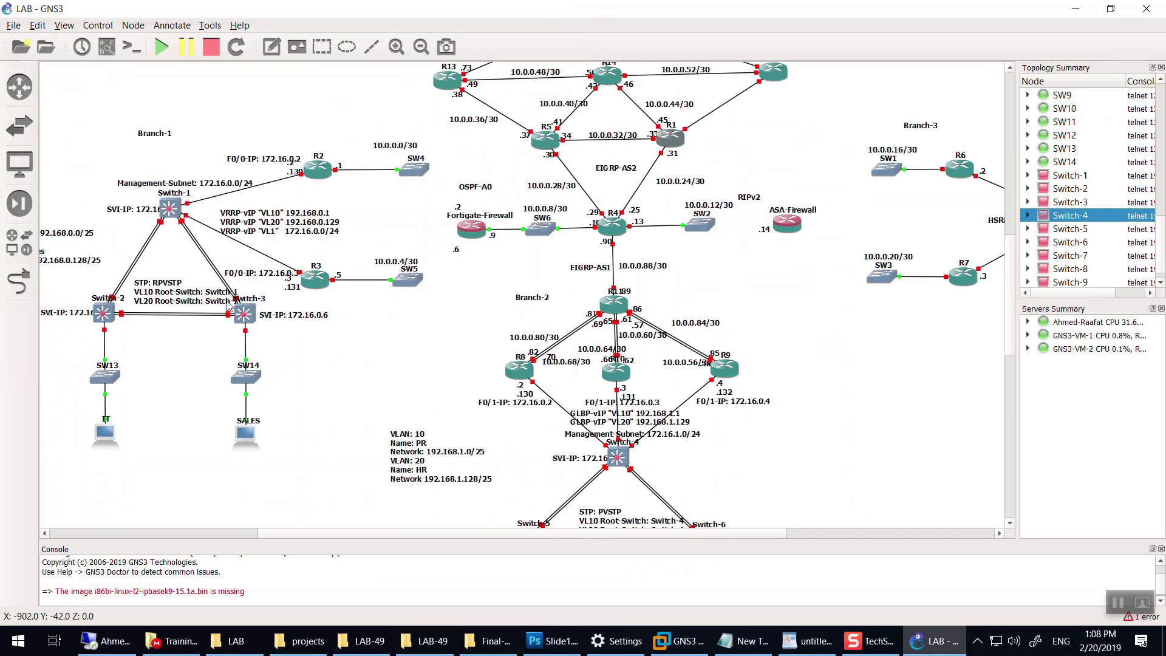
right_click(172, 219)
click(213, 376)
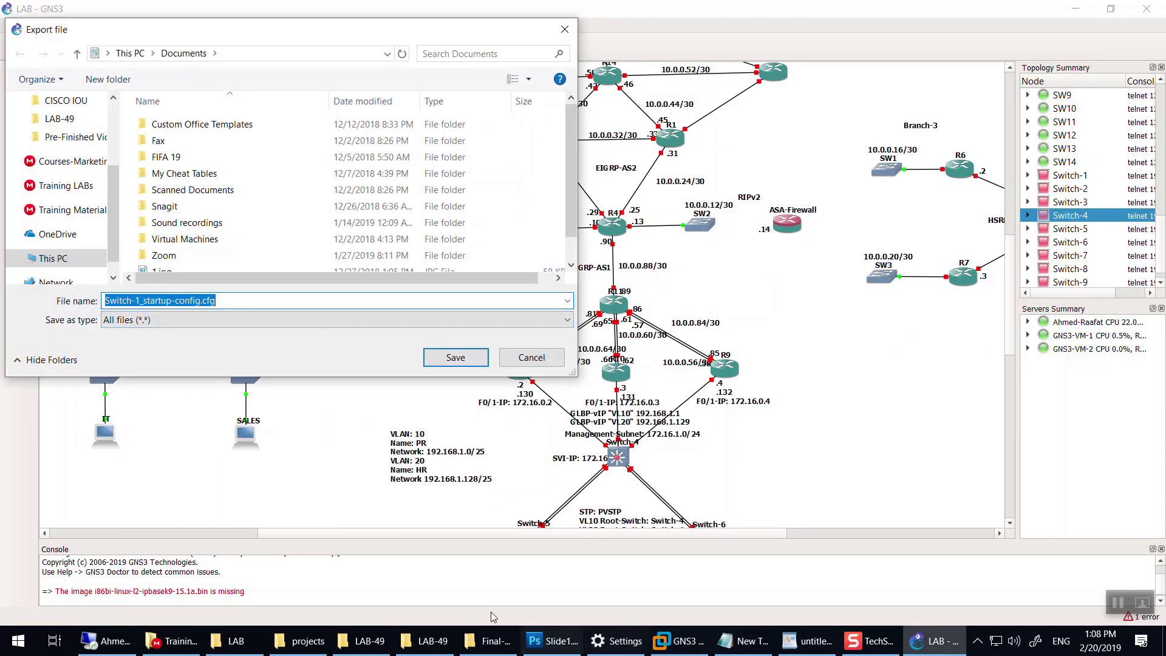
click(474, 646)
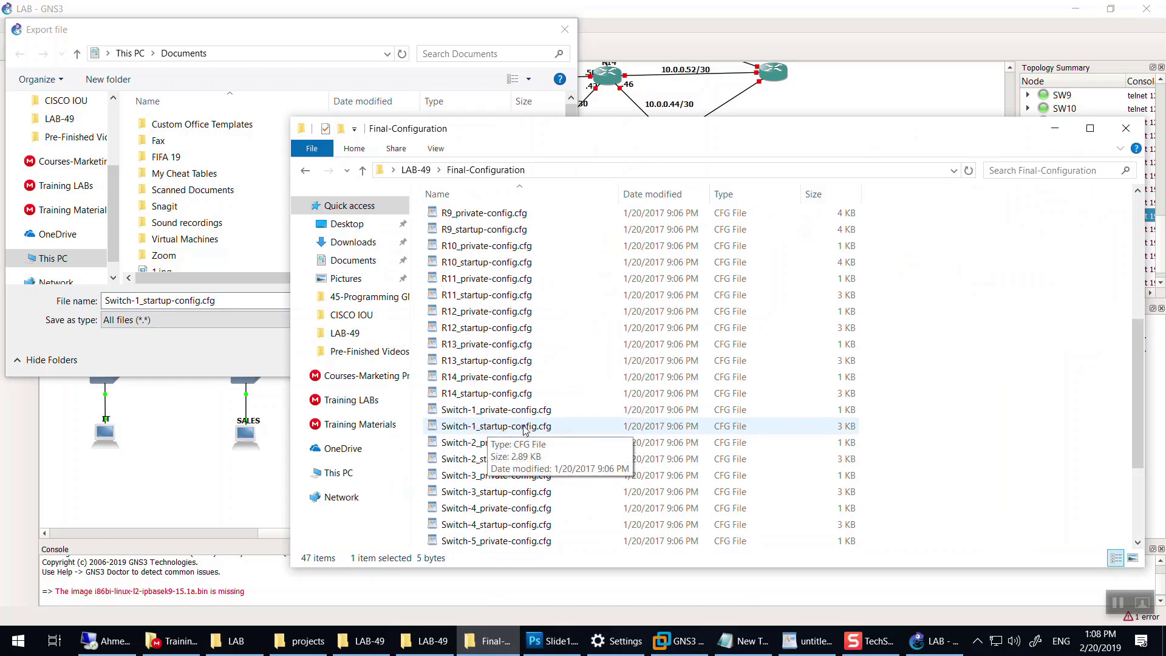
key(ctrl+a)
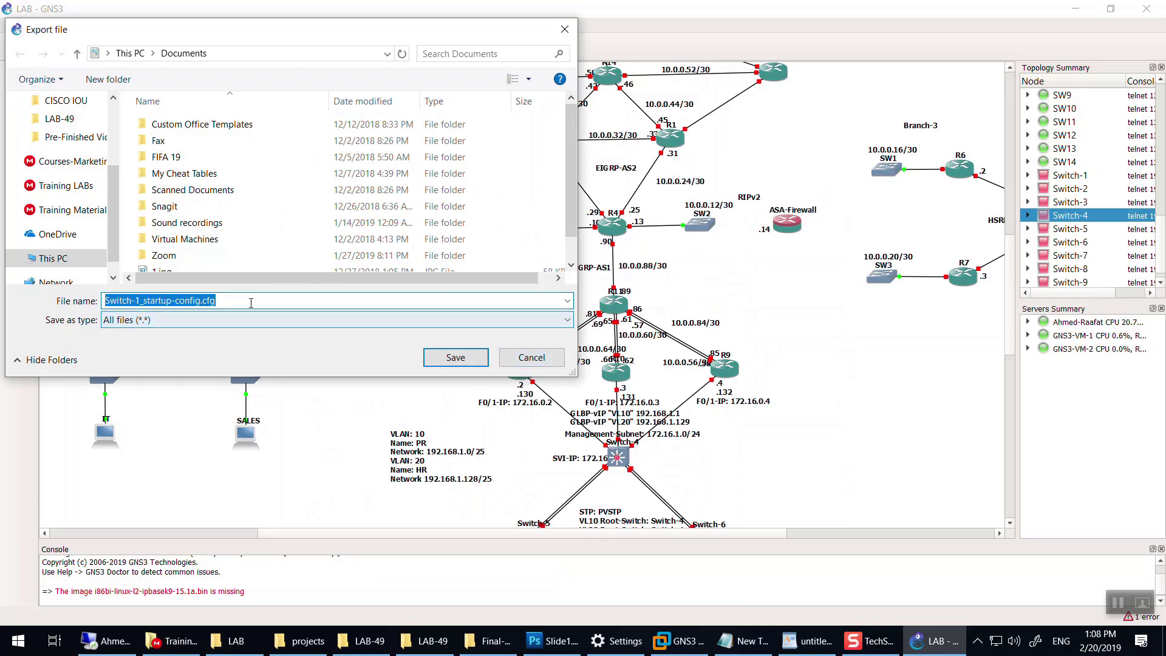
click(524, 355)
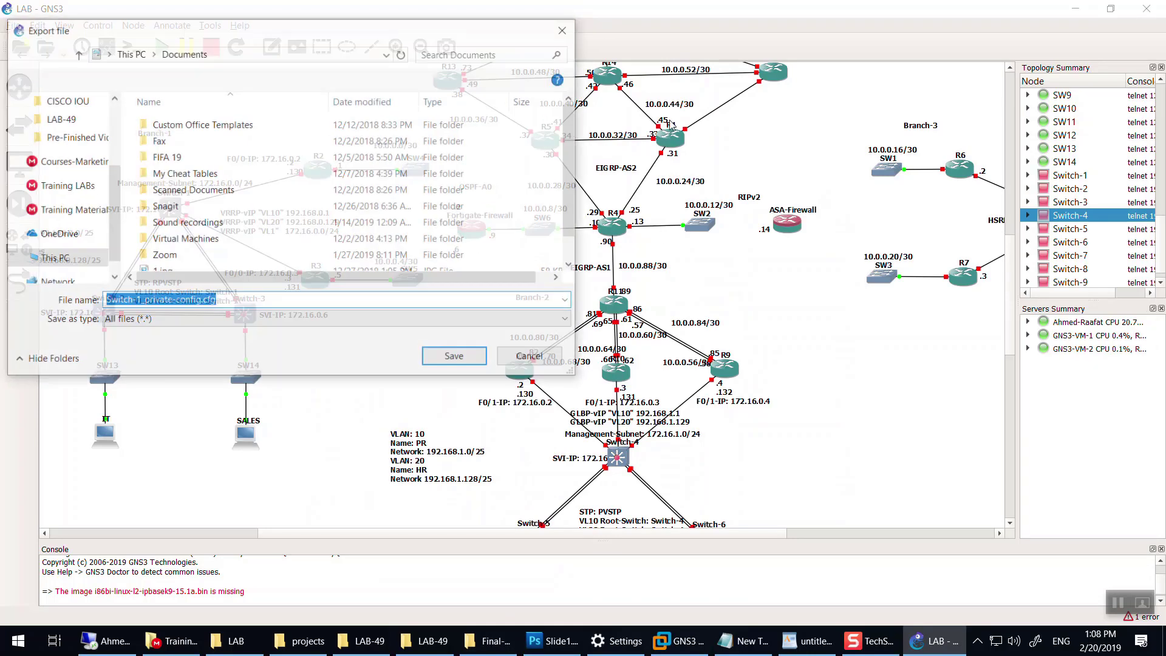
key(Escape)
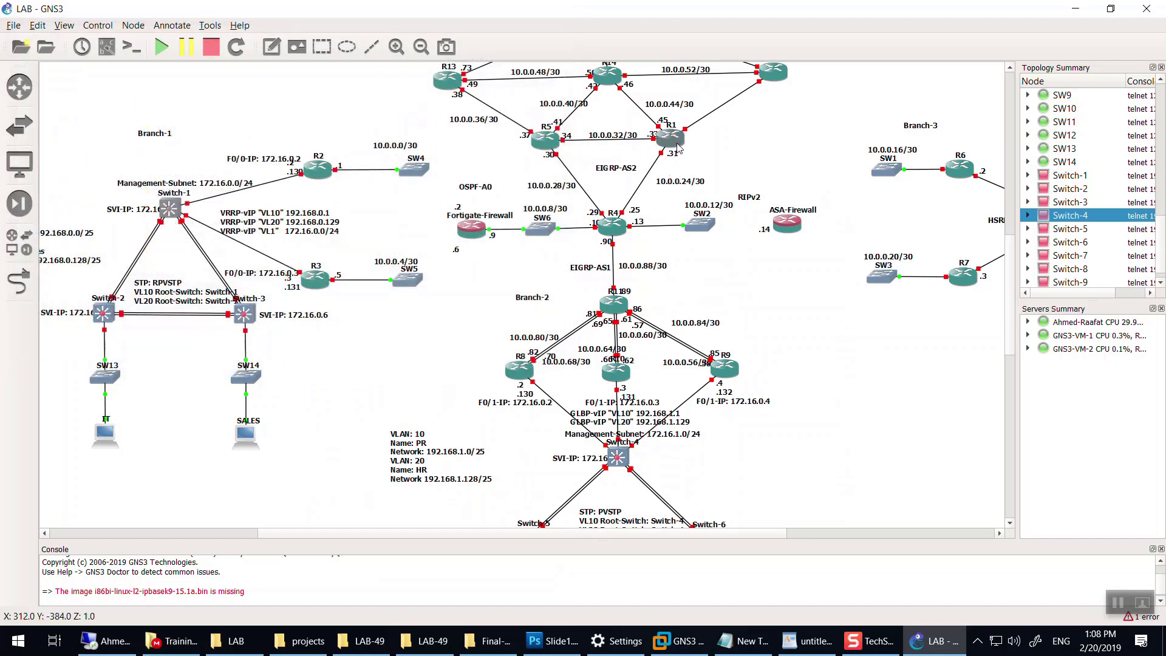
Step: Inspect router R1's node details in the topology and select R1_startup-config.cfg in the Final-Configuration folder
mouse_move(679, 147)
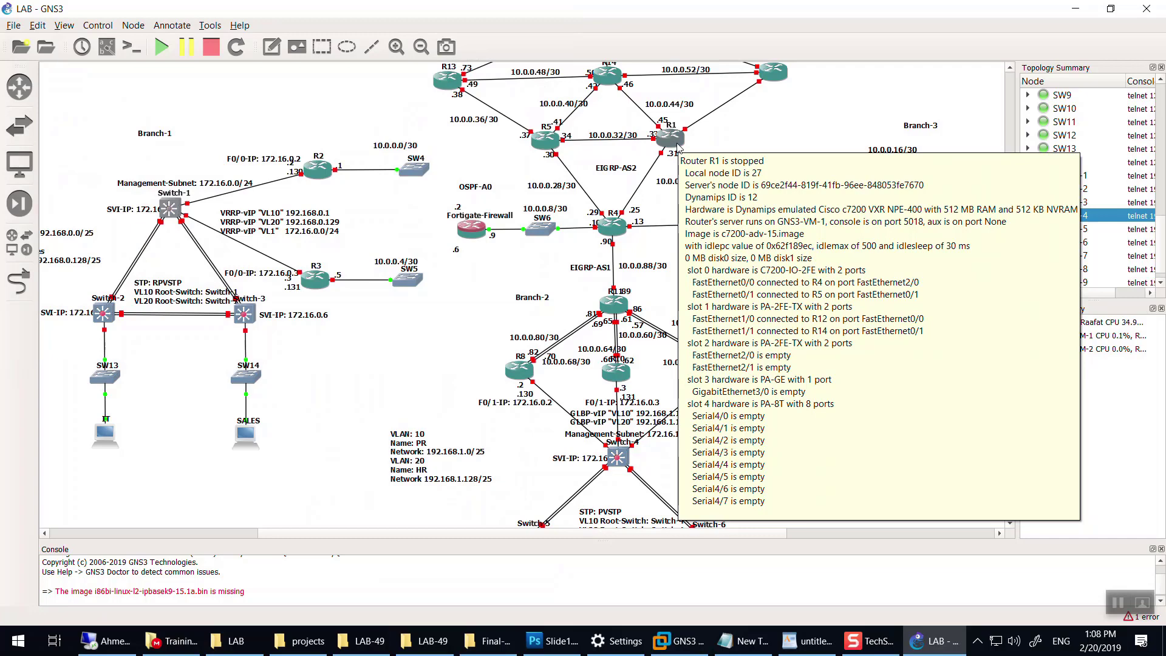
scroll(648, 308, up, 4)
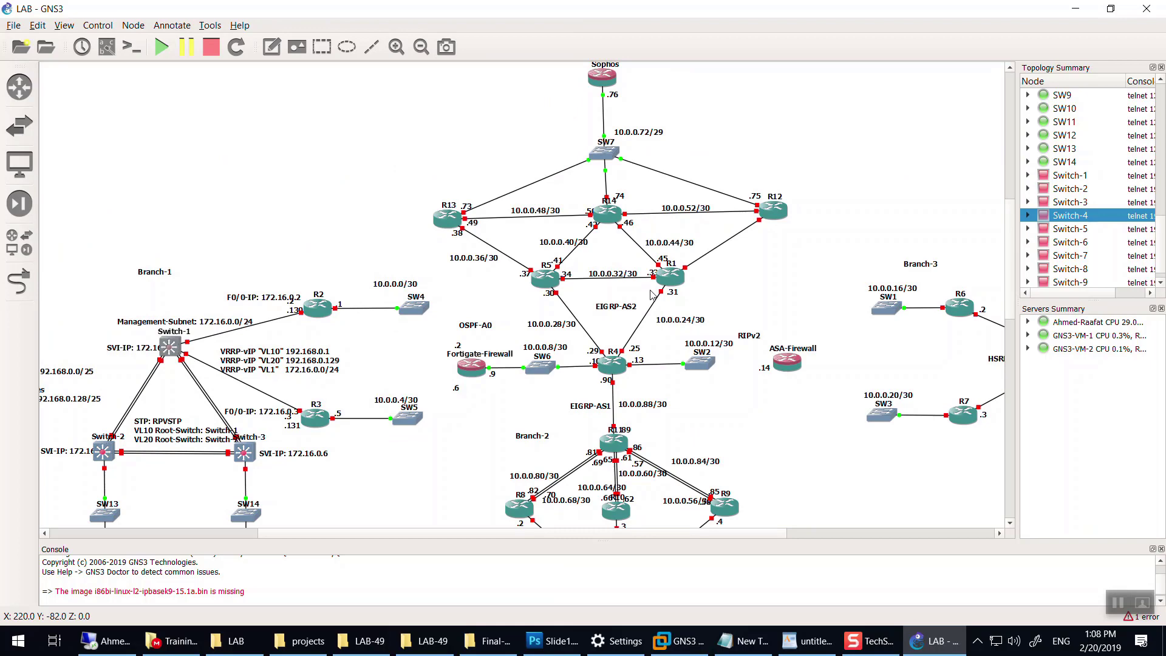
click(489, 641)
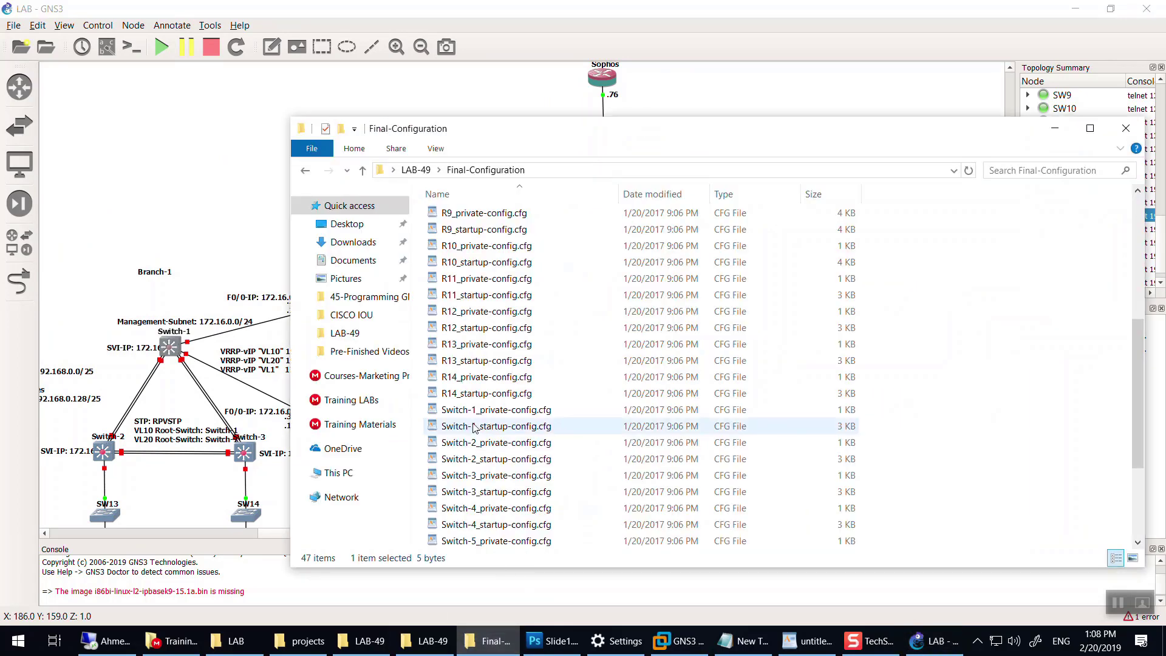
click(486, 230)
scroll(489, 252, up, 6)
click(488, 252)
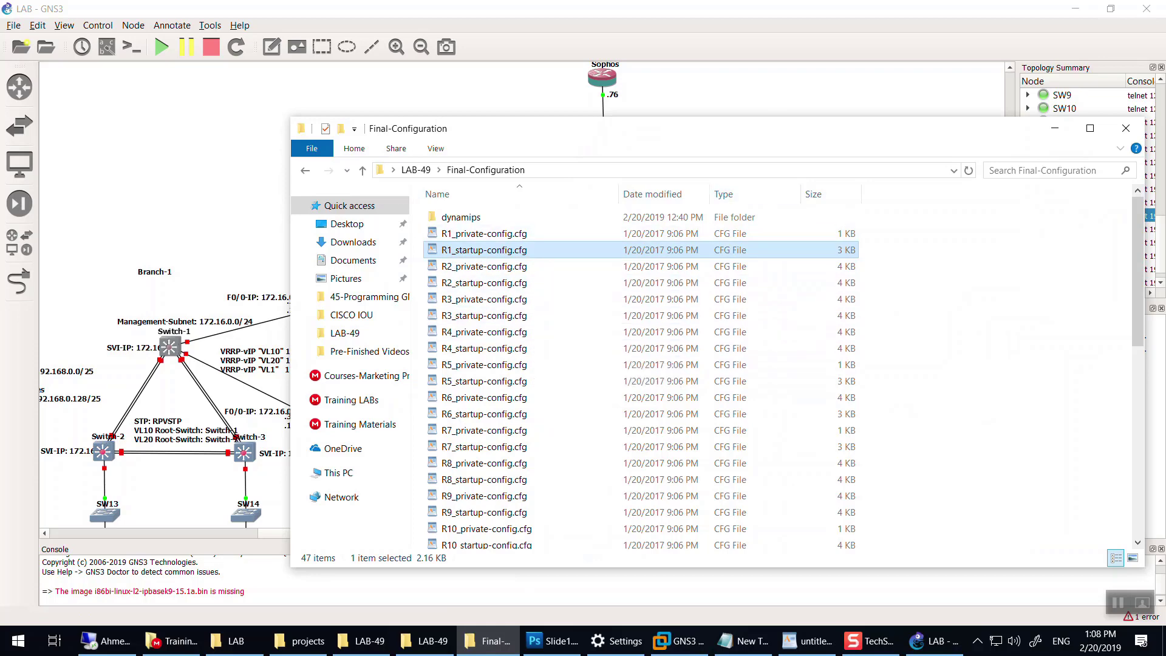
Step: Switch between the topology and Final-Configuration to compare the R1_startup-config.cfg name with R1's Dynamips ID
key(alt+Tab)
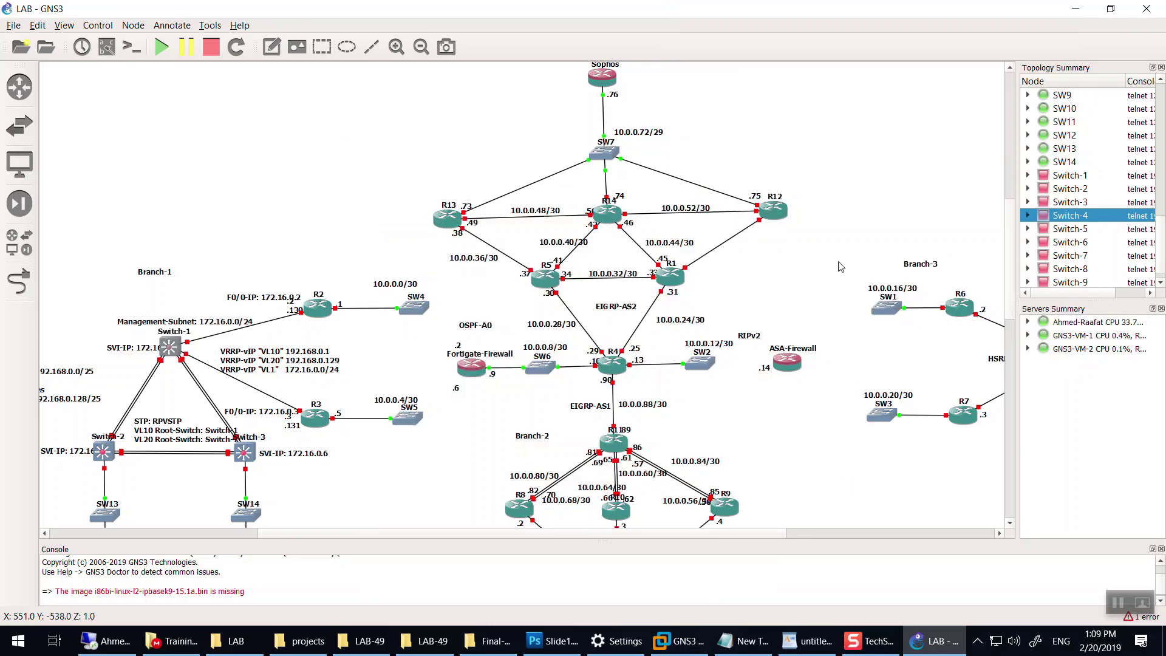
click(488, 641)
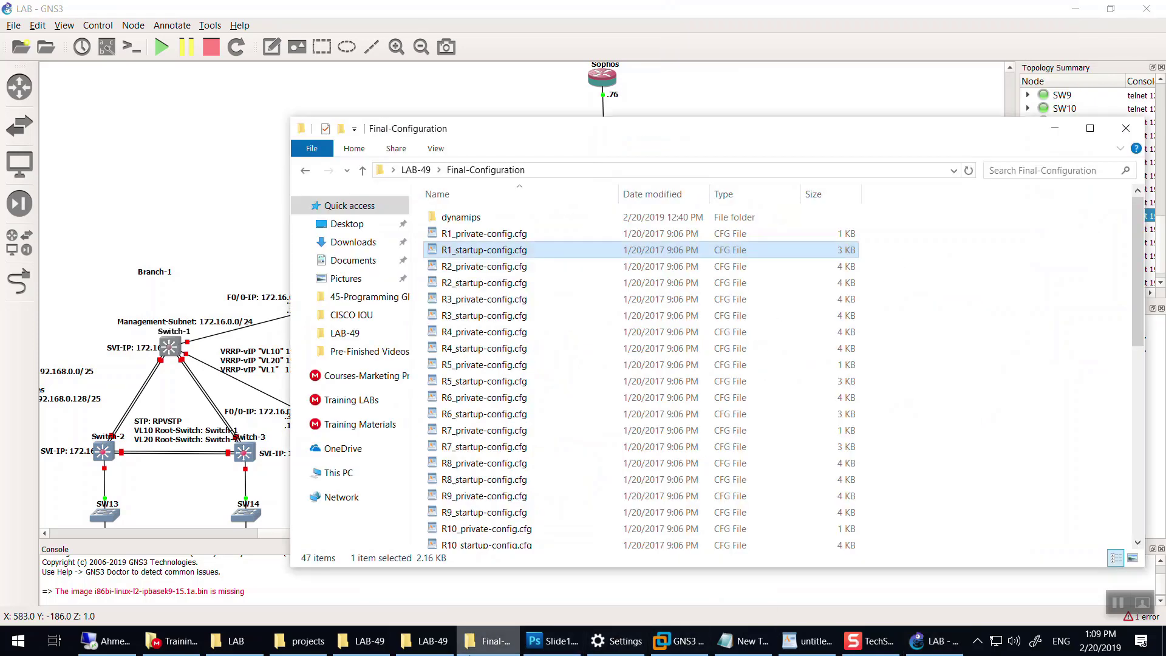
click(470, 654)
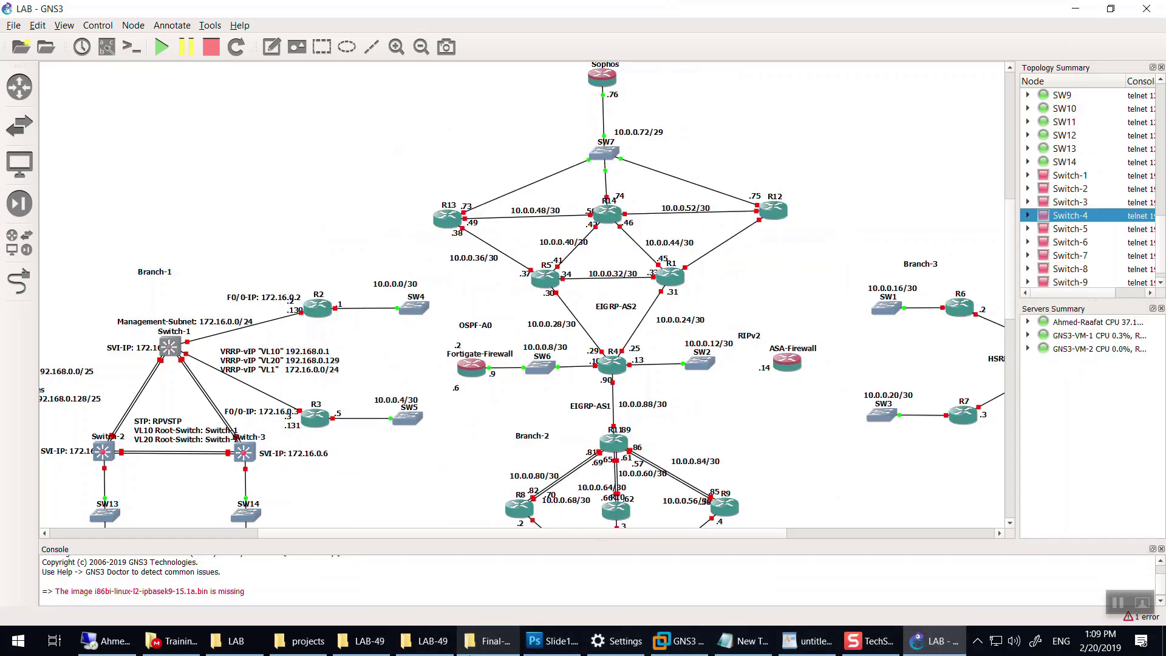
click(470, 654)
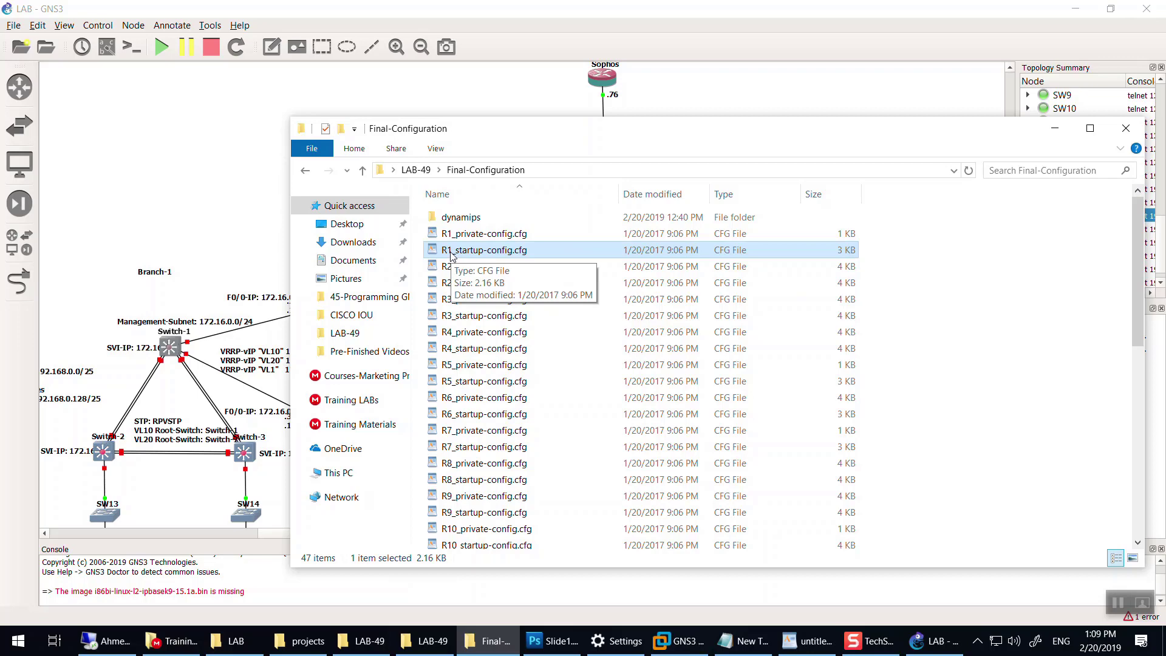
key(alt+Tab)
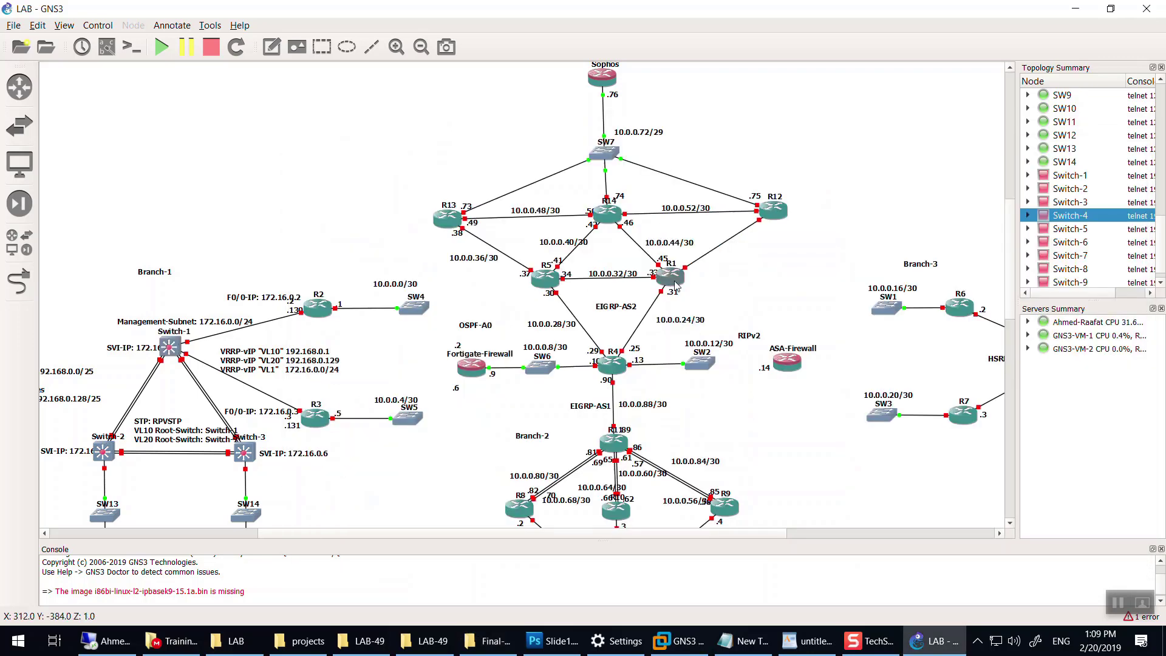
mouse_move(675, 285)
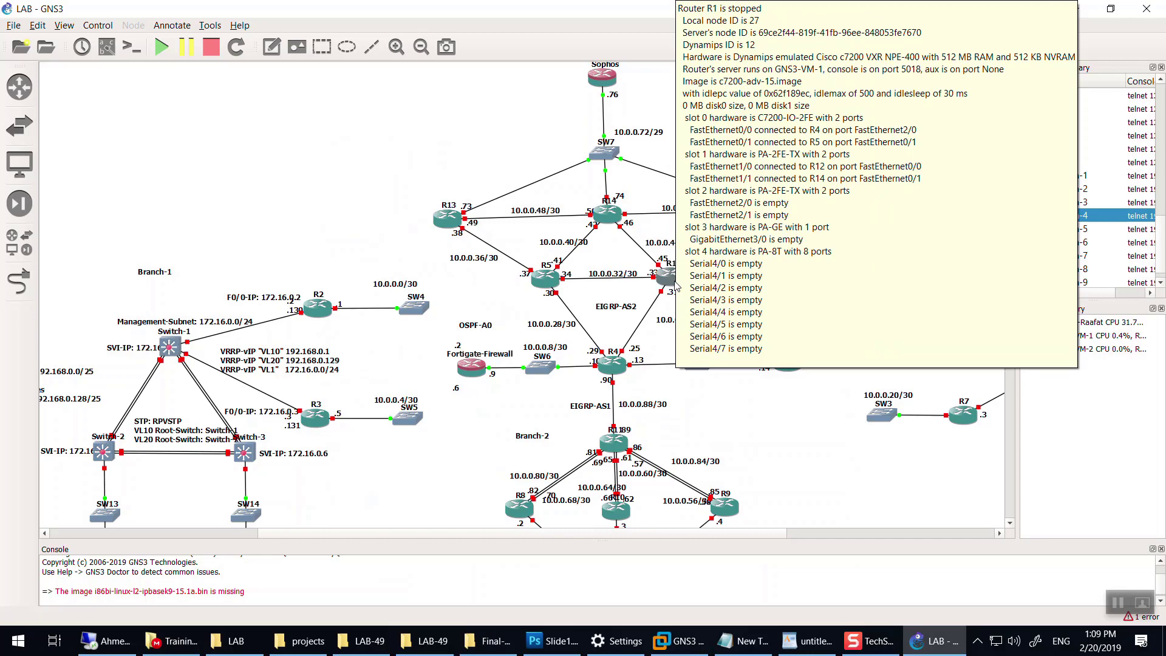
Step: Check the startup and private configuration file names proposed when exporting router R5, and cancel both exports
right_click(552, 279)
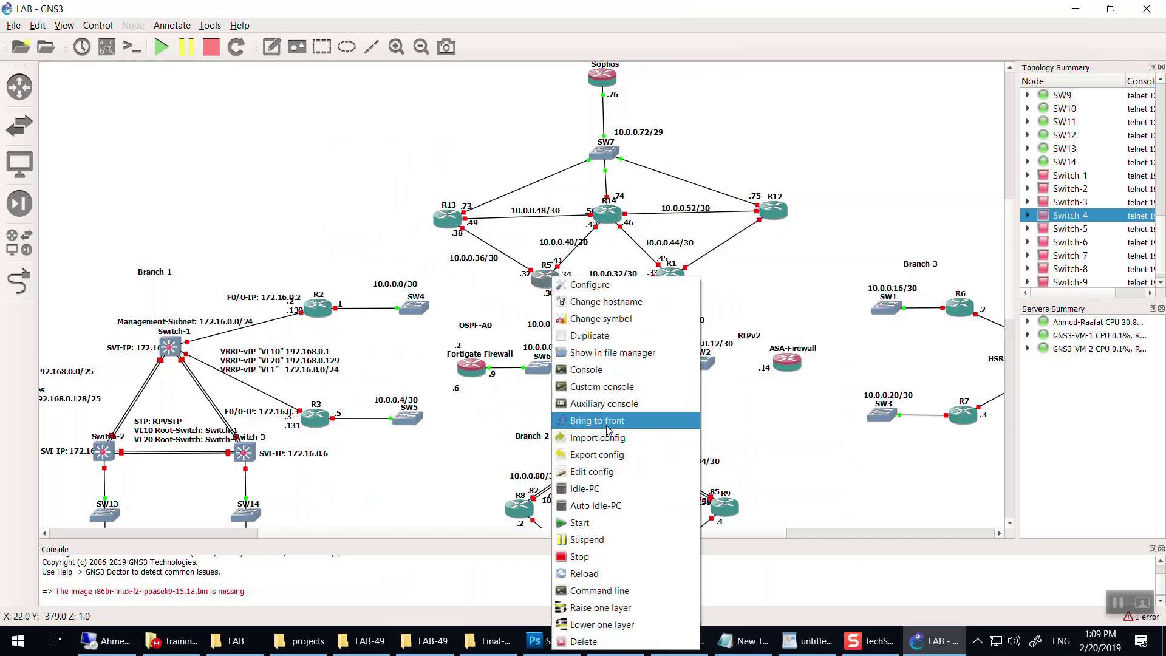
click(542, 283)
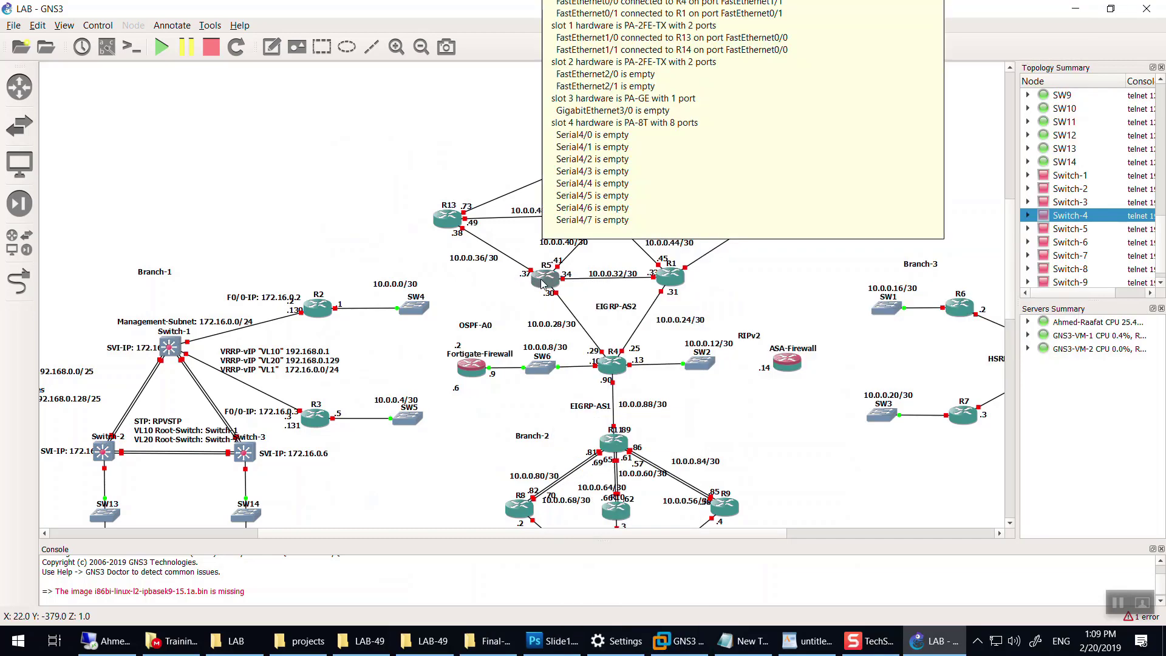
right_click(543, 283)
click(542, 437)
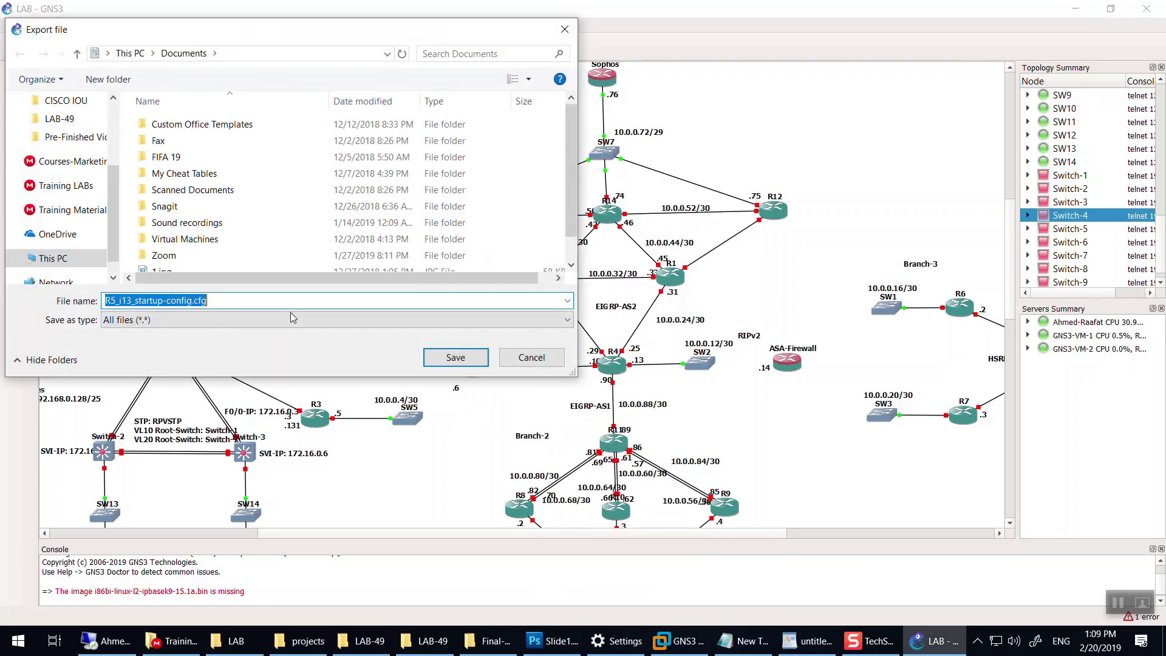
click(519, 359)
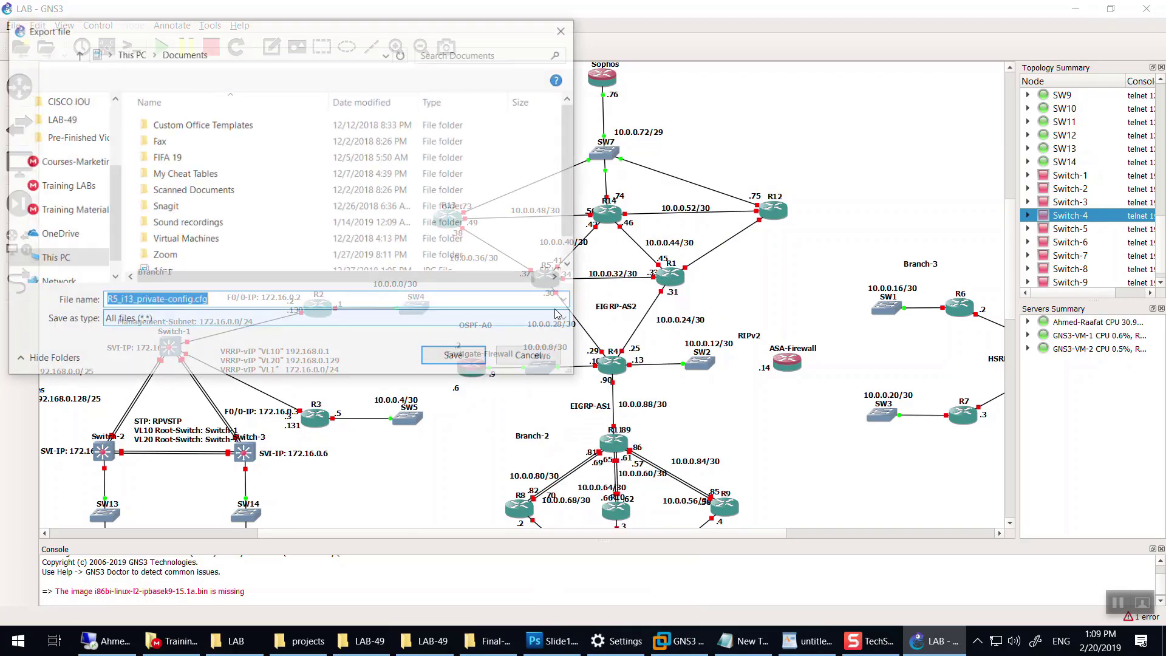
click(520, 359)
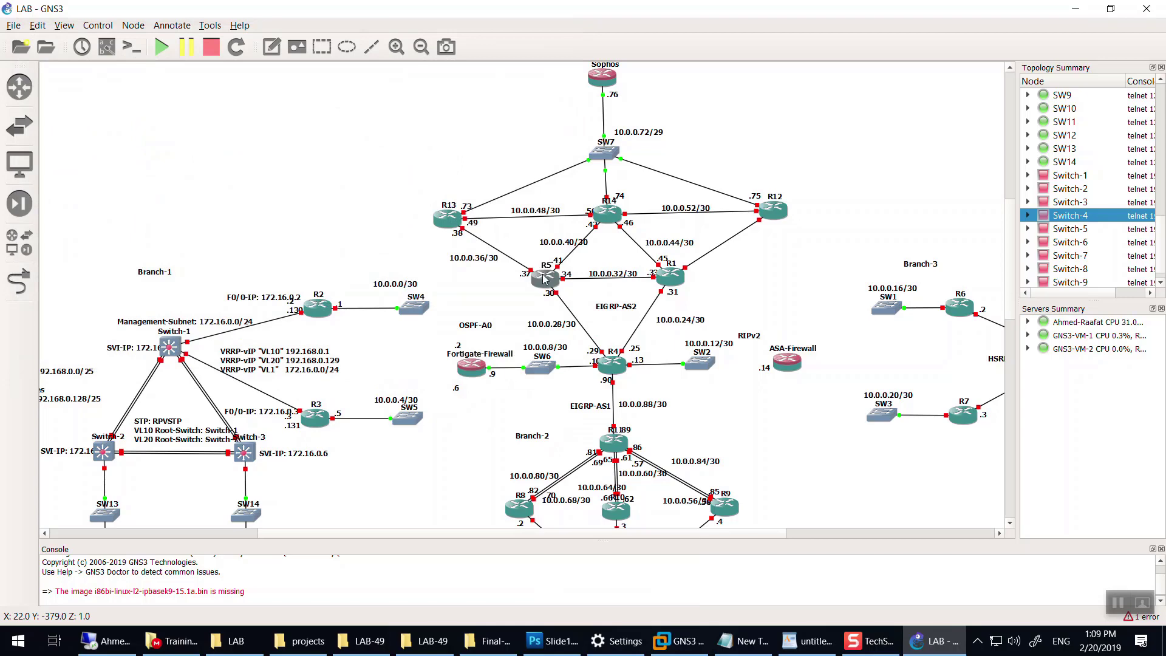
Step: Look over router R5 and the surrounding topology, and return to the Final-Configuration folder
mouse_move(545, 280)
scroll(776, 290, down, 3)
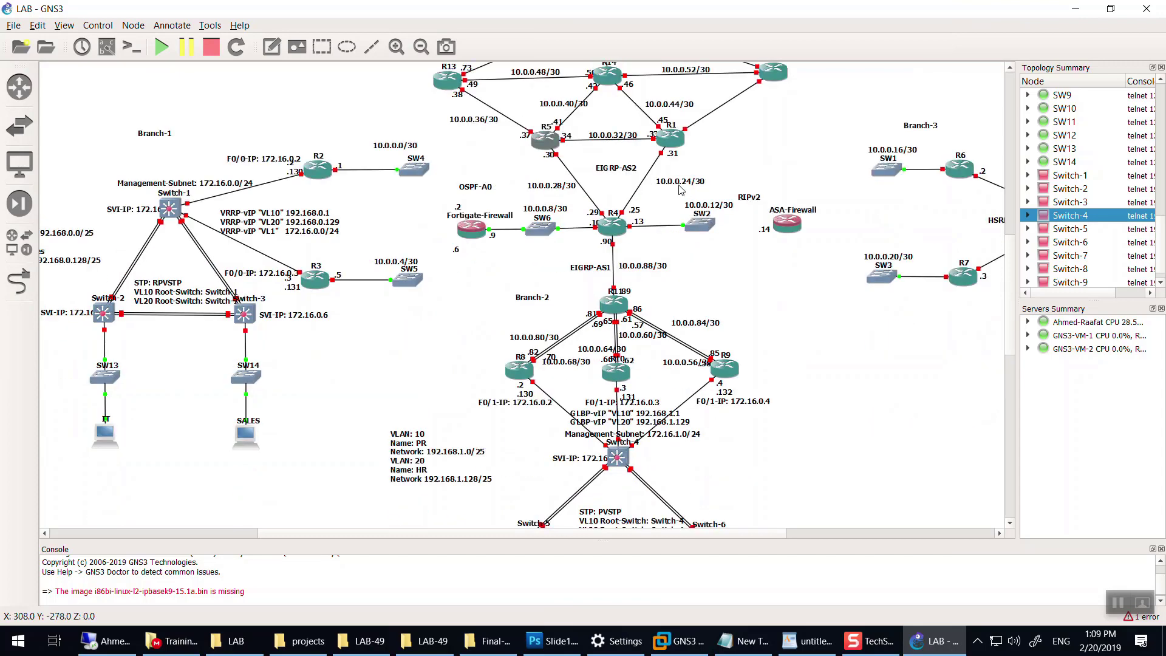
scroll(678, 182, up, 2)
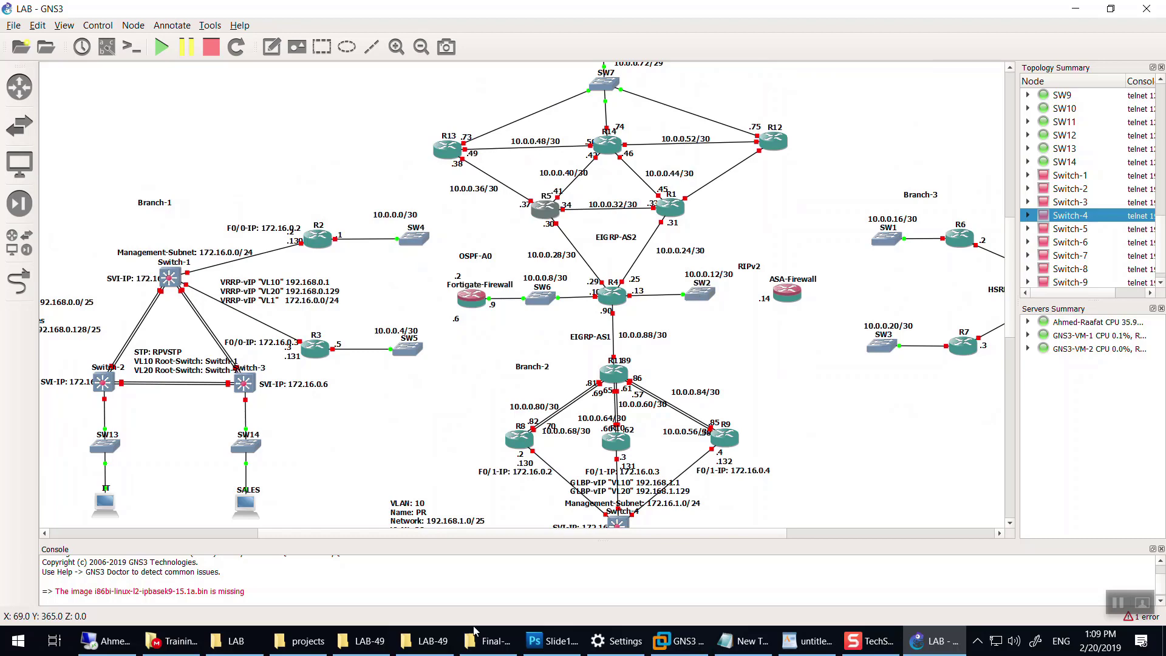
click(490, 640)
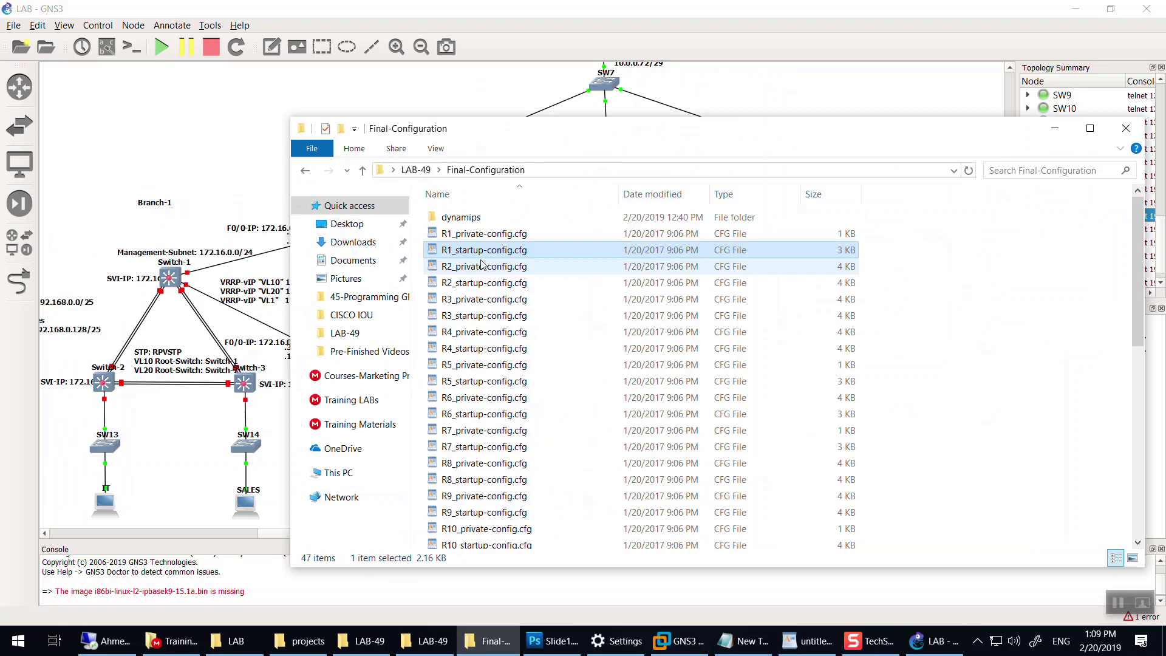
Step: Switch to the GNS3 topology and inspect the node details of routers R1 and R14
click(281, 180)
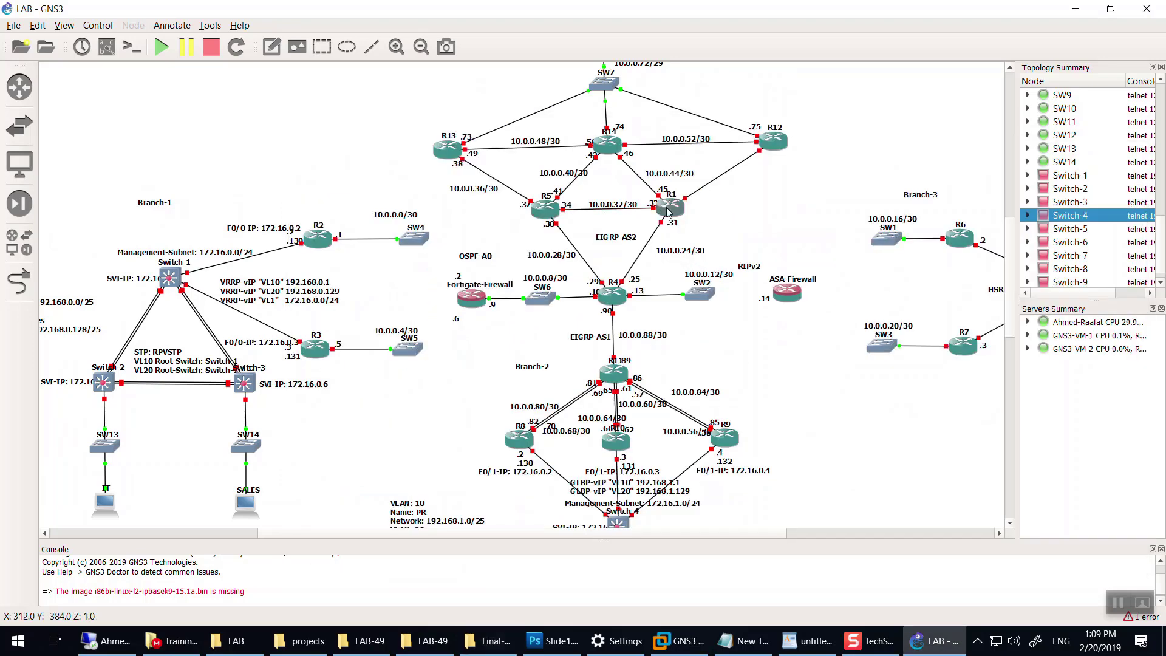
mouse_move(668, 212)
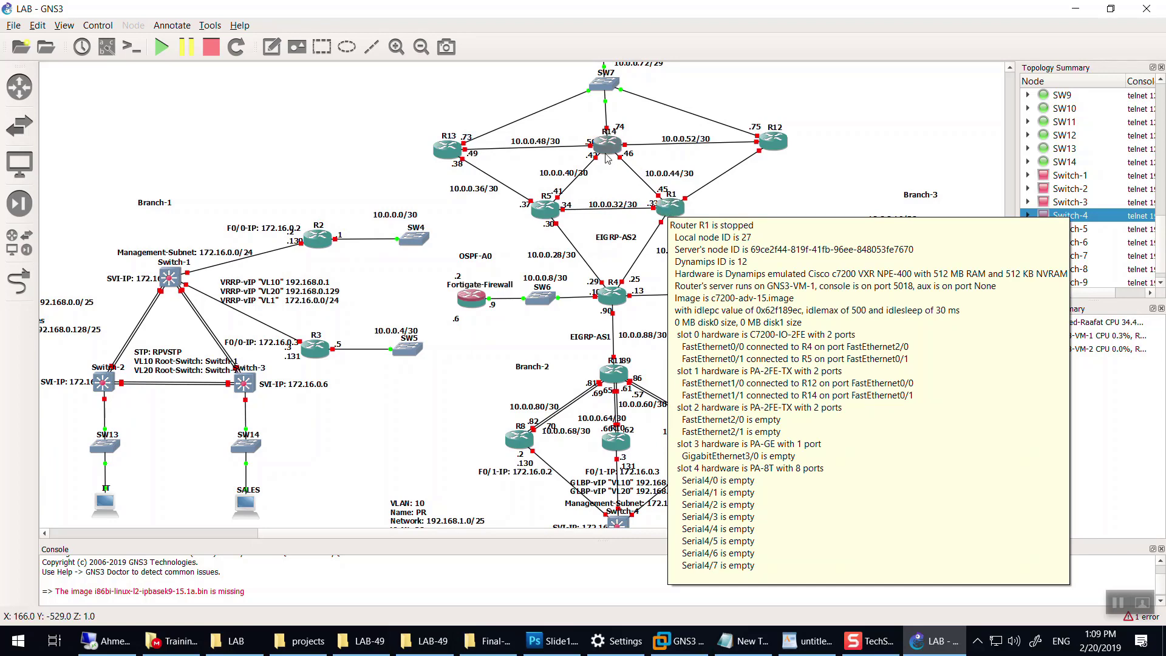
mouse_move(608, 150)
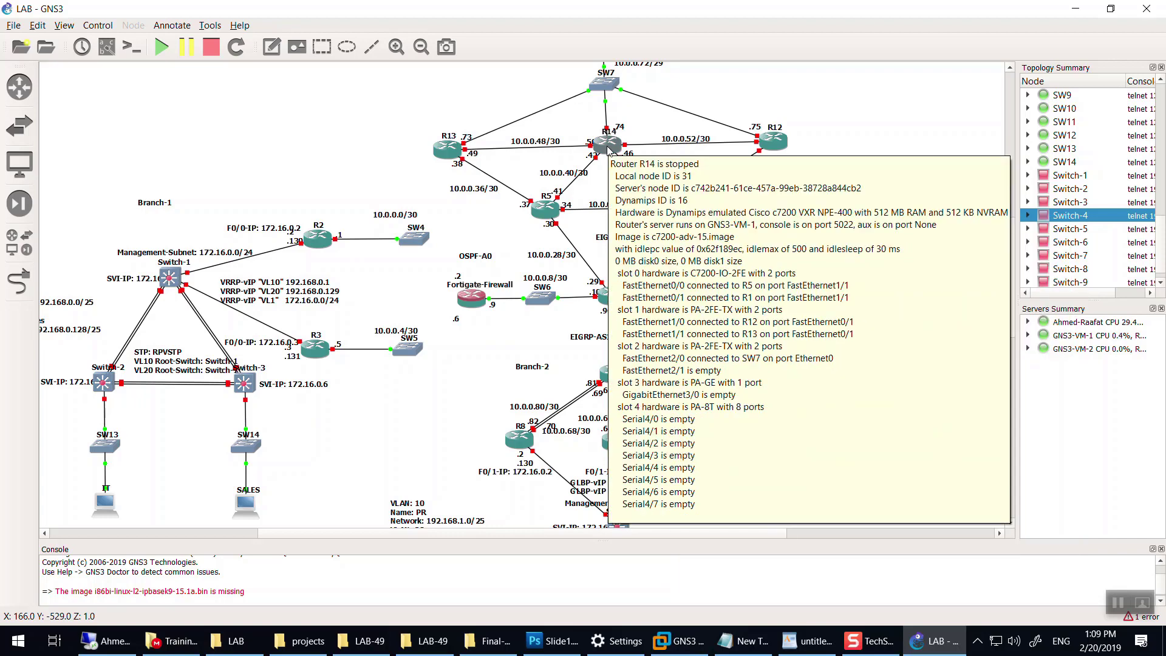
Step: Check the startup and private configuration file names proposed when exporting router R14, and cancel both exports
right_click(608, 149)
click(642, 327)
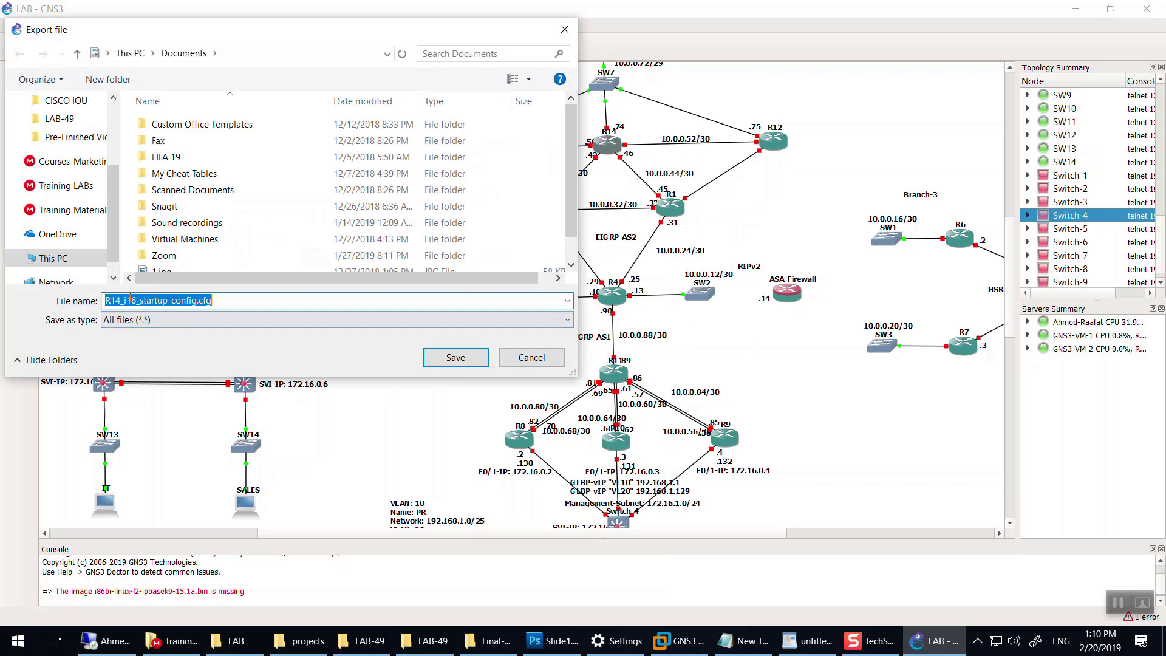
click(136, 299)
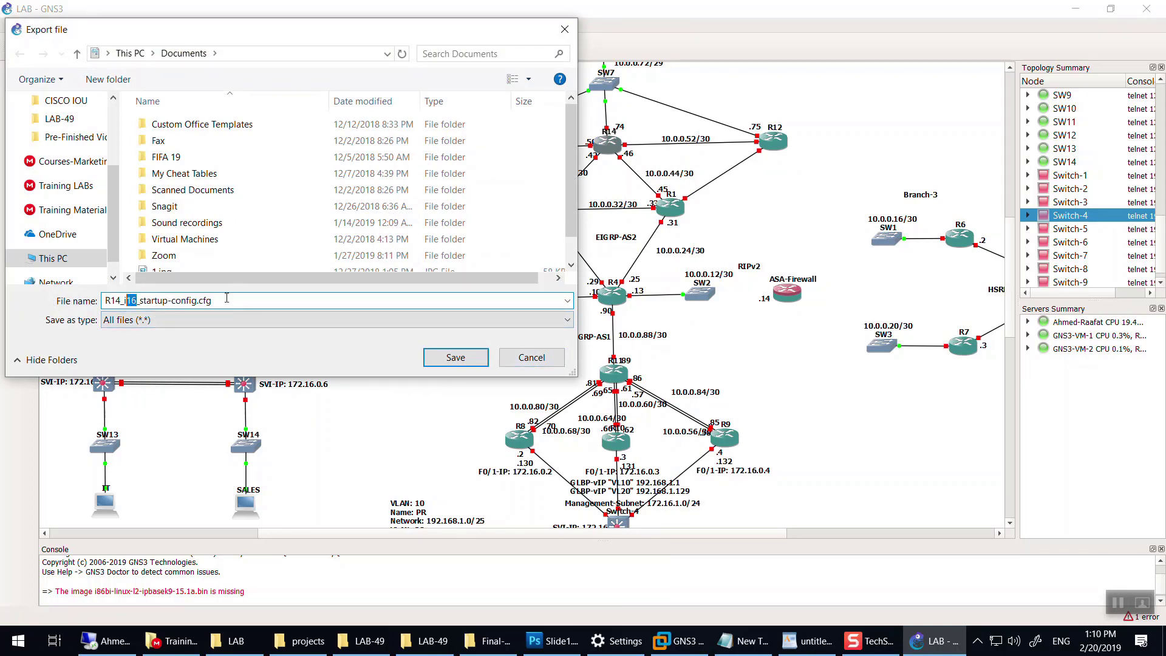
click(549, 366)
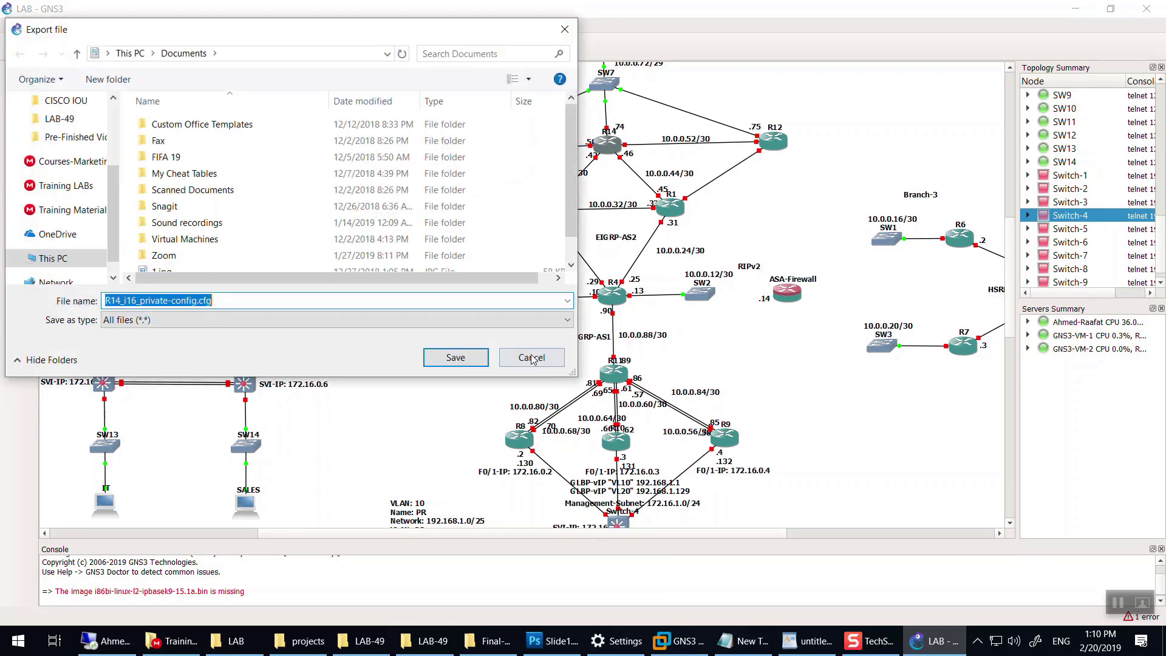
click(522, 364)
scroll(519, 372, down, 4)
scroll(519, 372, up, 6)
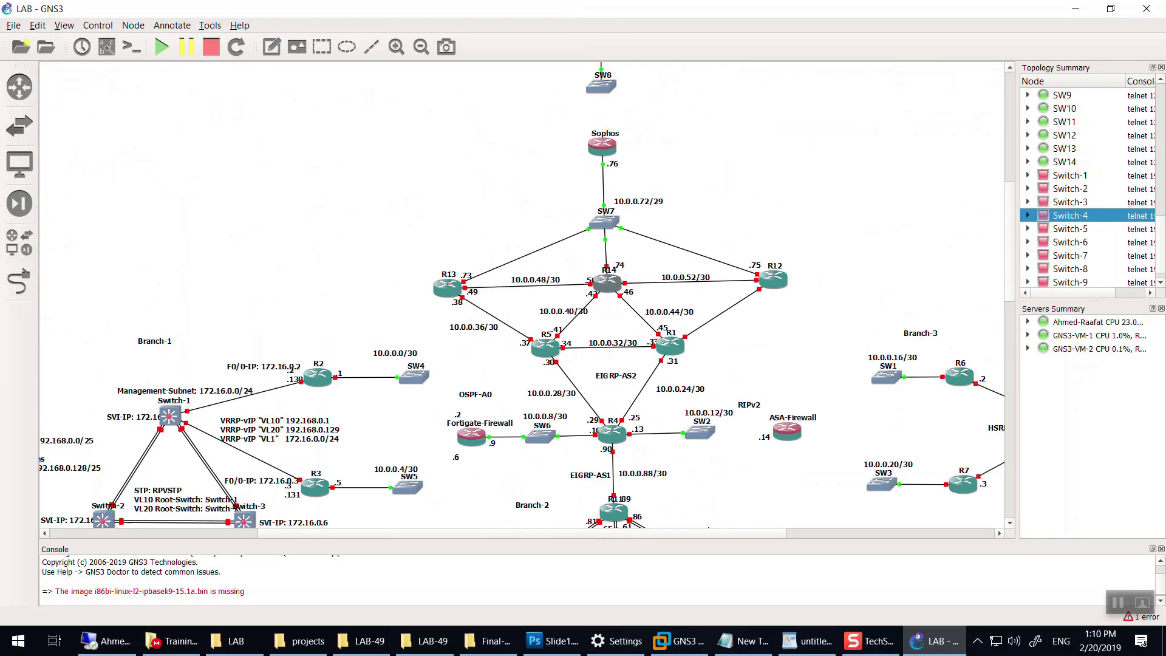
Step: Return to the Final-Configuration folder and search it for files containing "startup"
click(214, 26)
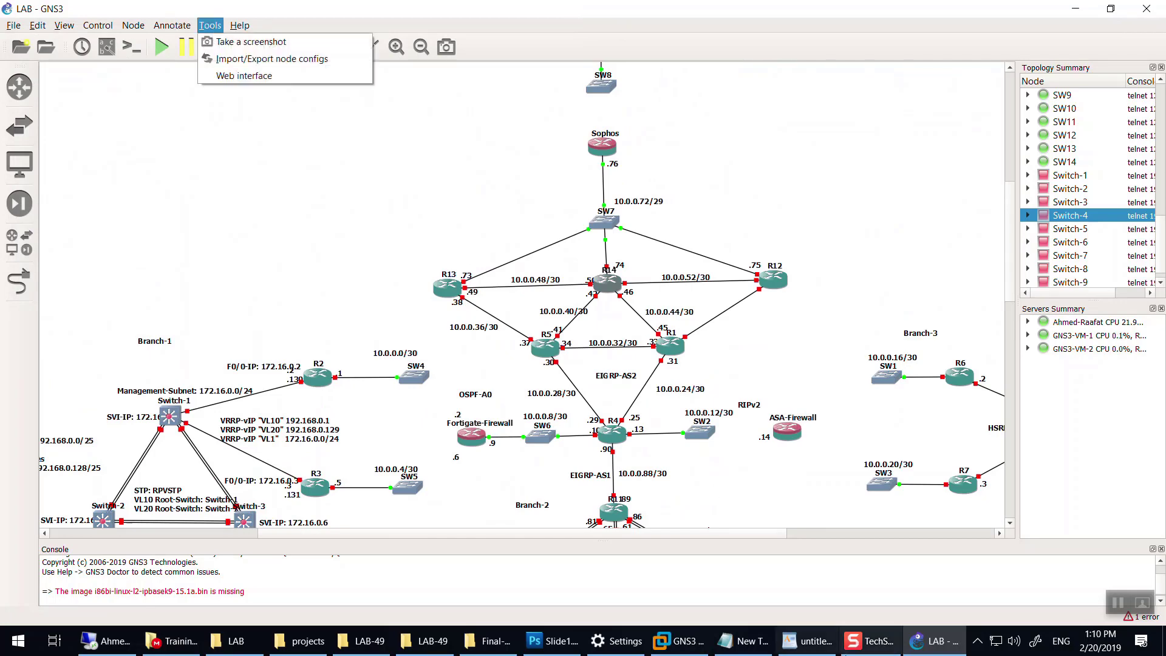
click(497, 641)
click(457, 251)
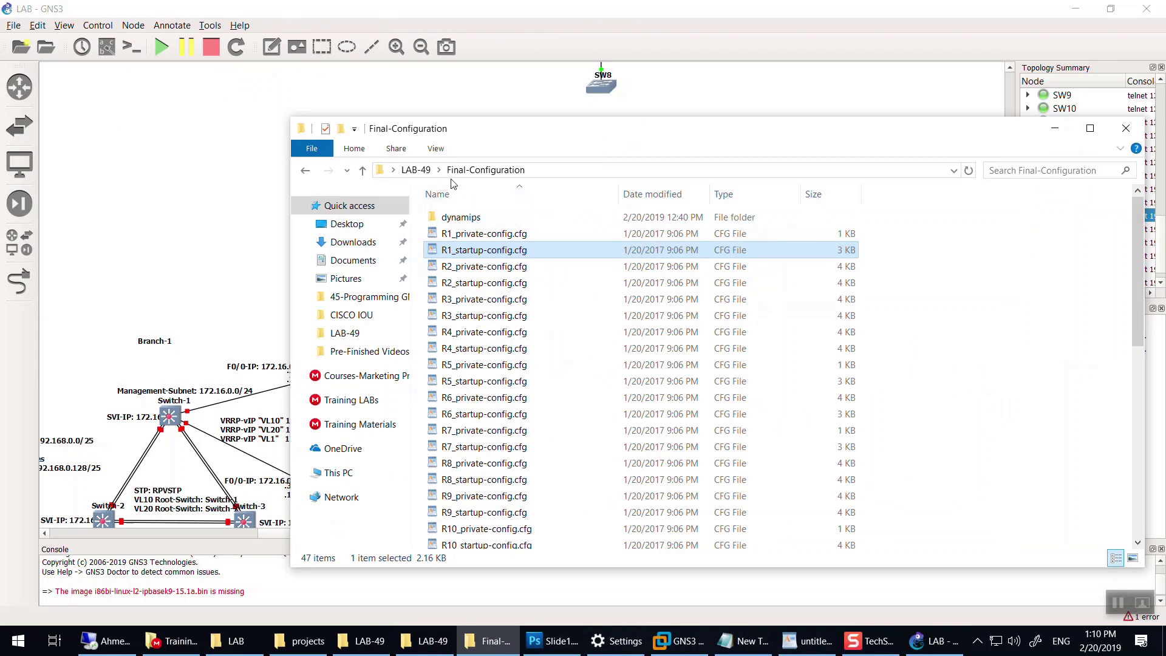
click(1029, 174)
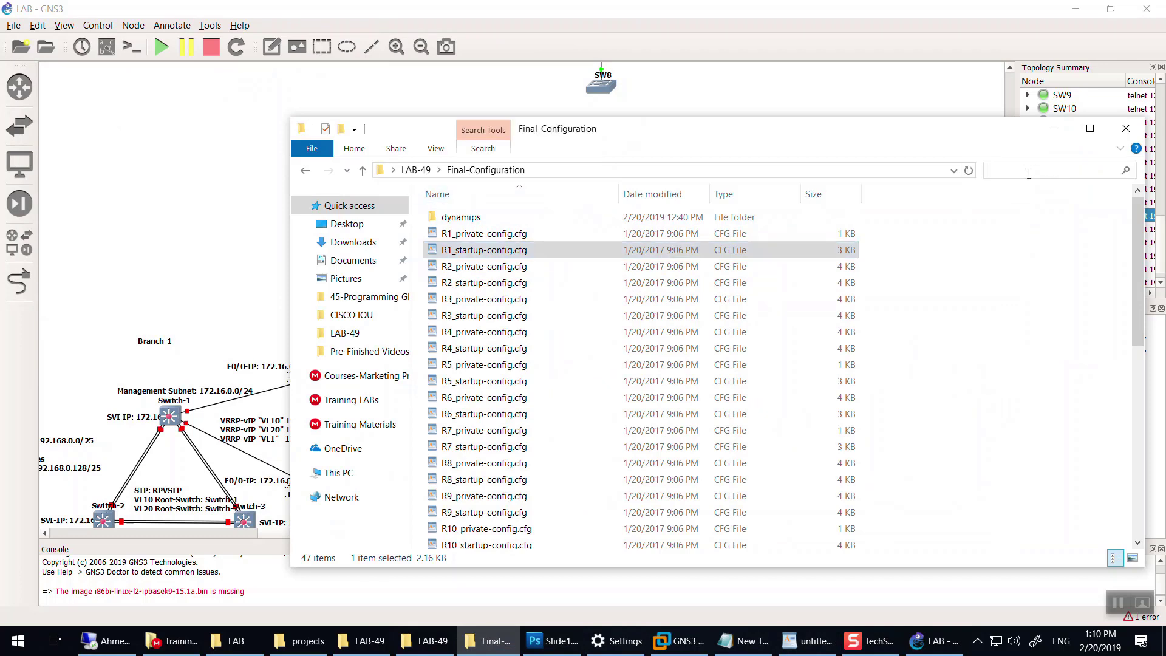
text(startup)
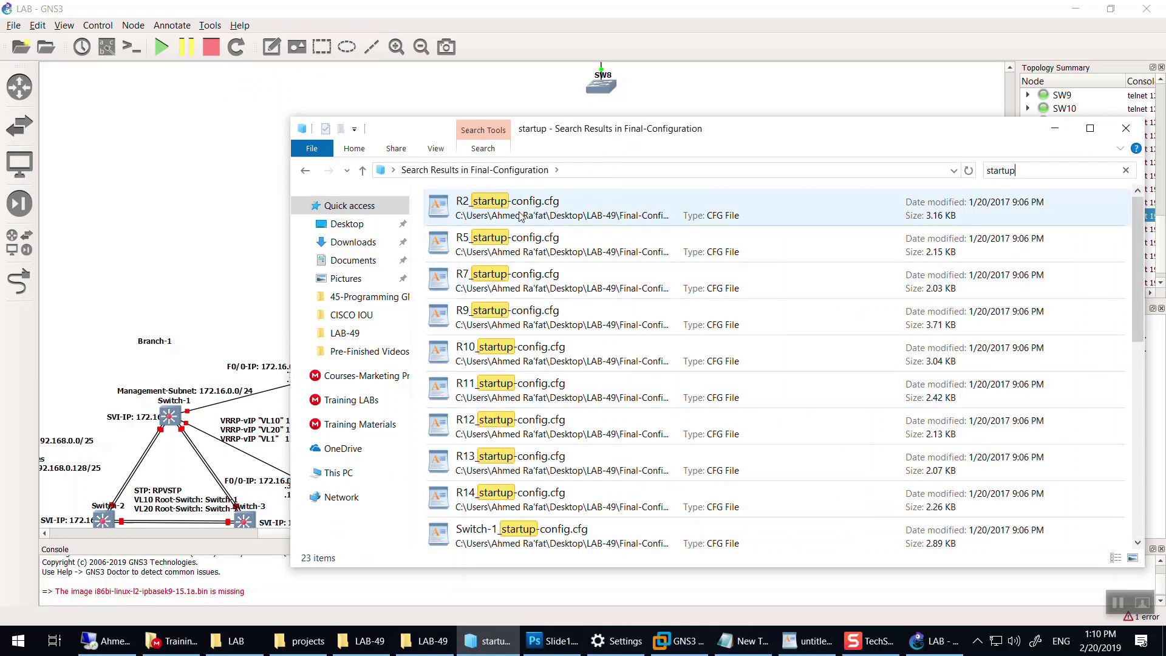
scroll(569, 396, down, 5)
scroll(570, 396, up, 5)
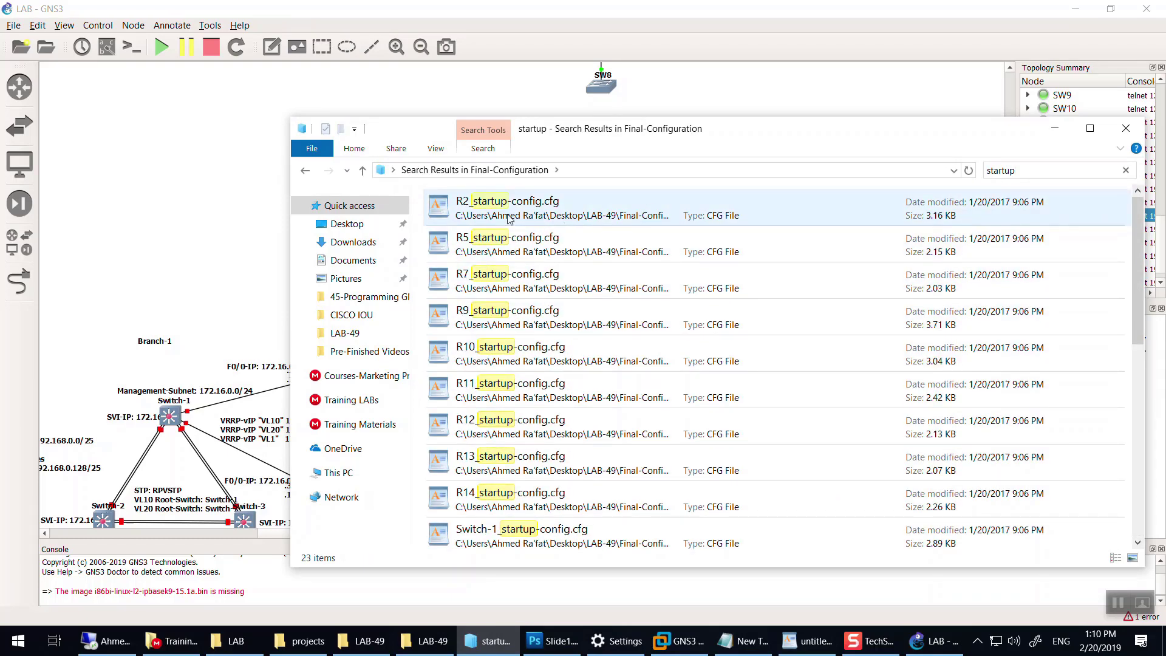
Step: Select the startup-config files of routers R1 through R14 in the search results, excluding the switches, and cut them
click(509, 219)
scroll(544, 425, down, 5)
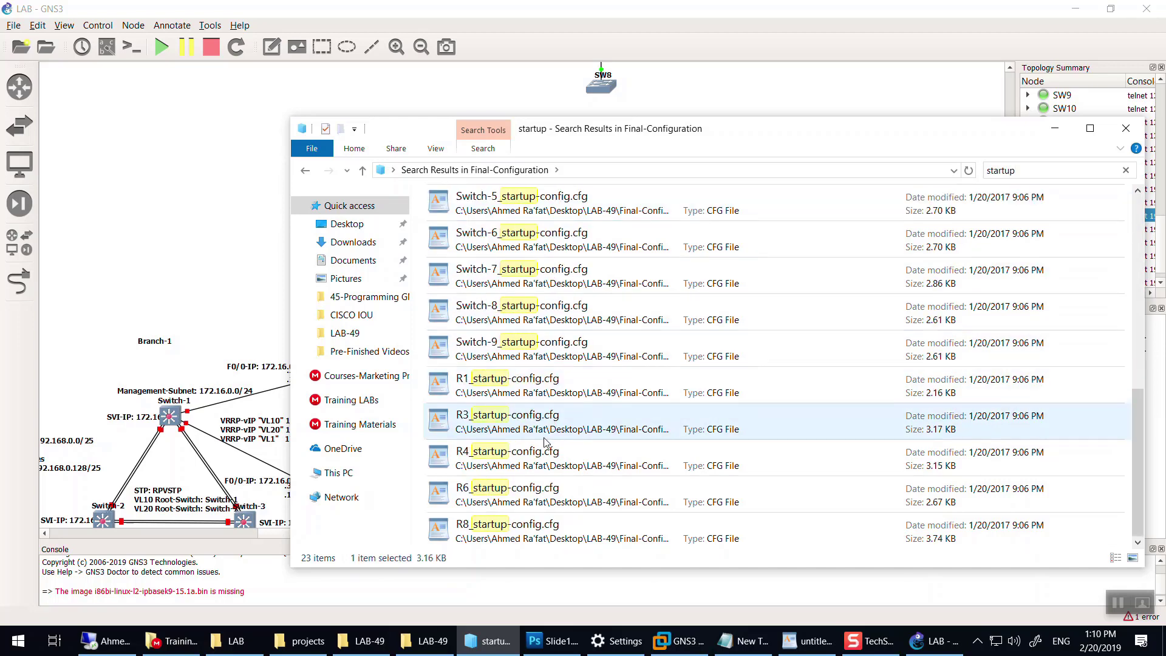
scroll(542, 437, up, 5)
scroll(522, 432, down, 1)
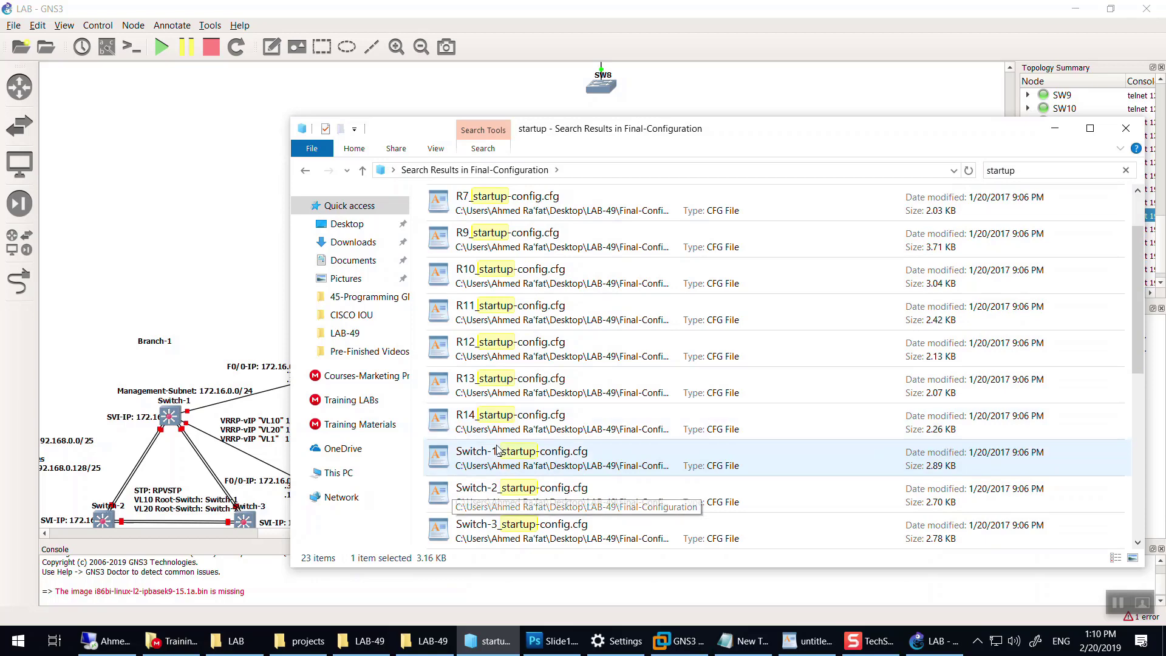
shift+click(504, 428)
scroll(503, 429, down, 1)
scroll(503, 428, down, 3)
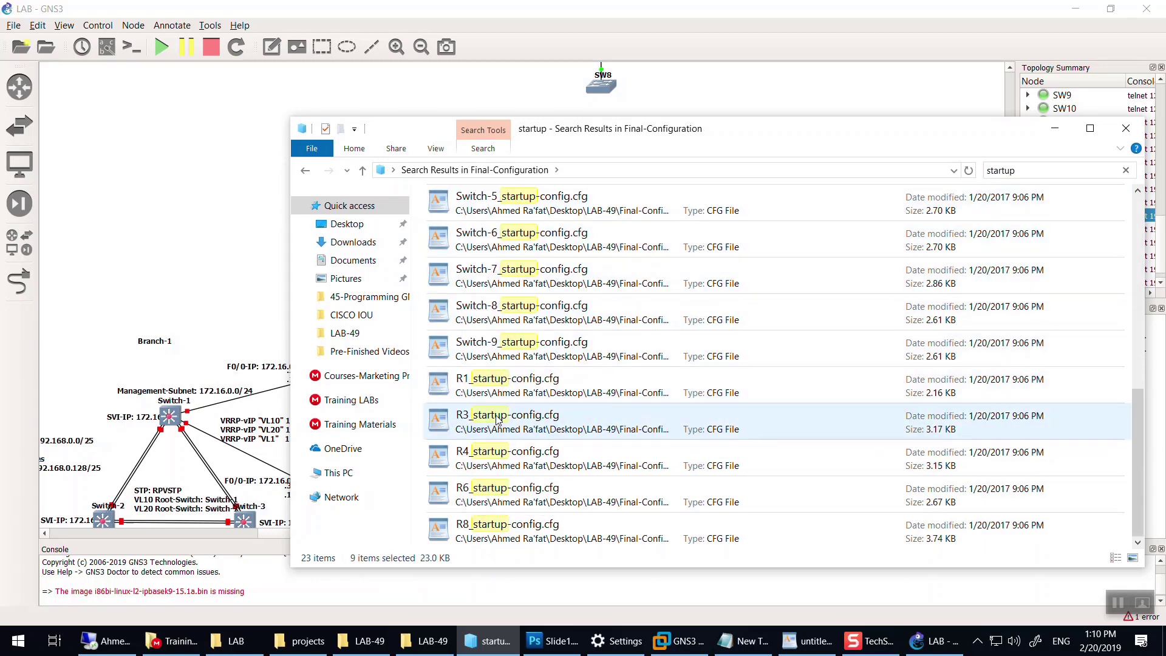
ctrl+click(509, 382)
ctrl+click(504, 419)
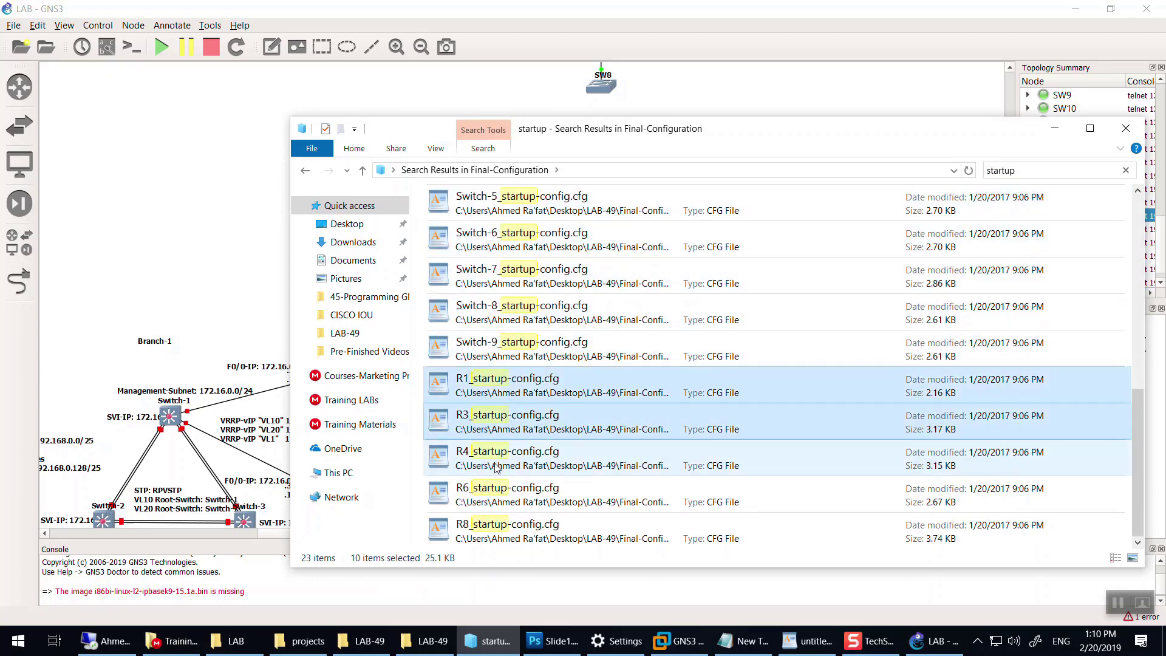
ctrl+click(499, 455)
ctrl+click(495, 492)
ctrl+click(492, 526)
scroll(492, 526, up, 4)
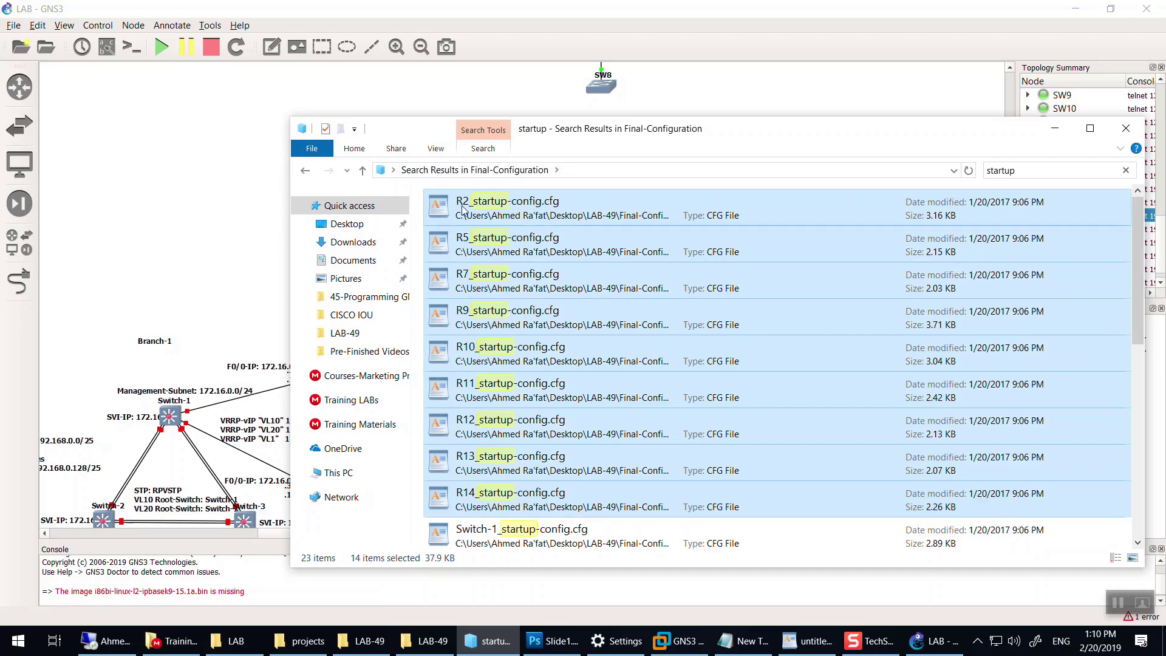
right_click(517, 279)
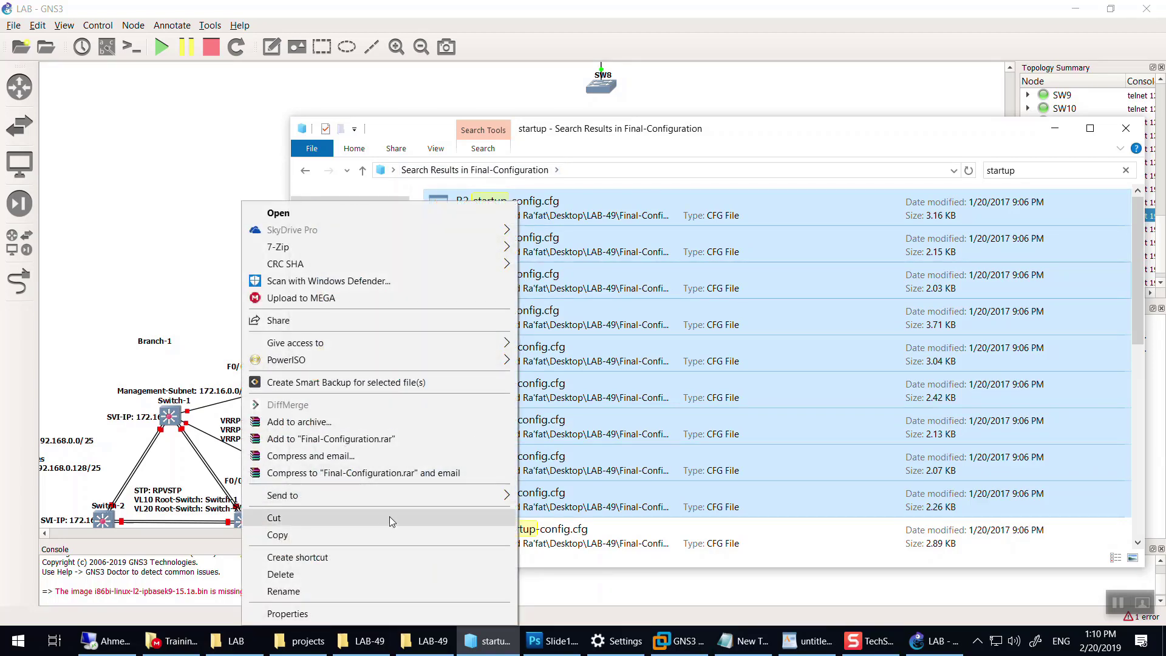
click(392, 520)
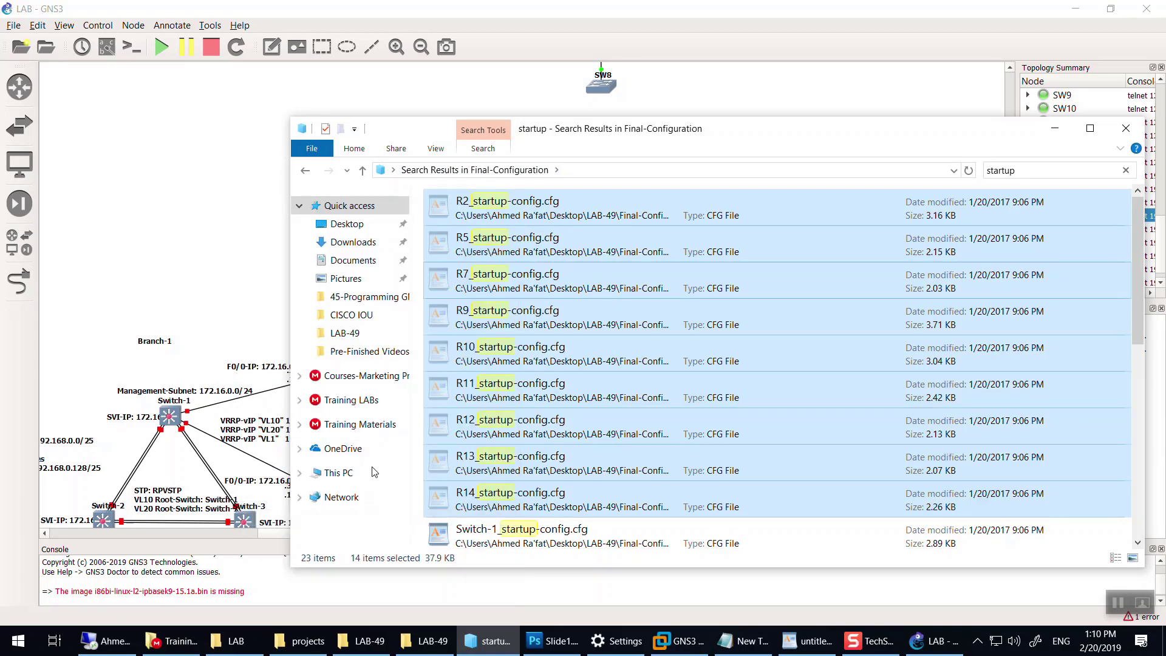
Step: Create a folder named Customized Configs in LAB-49 and move the cut router startup-config files into it
click(308, 171)
click(306, 171)
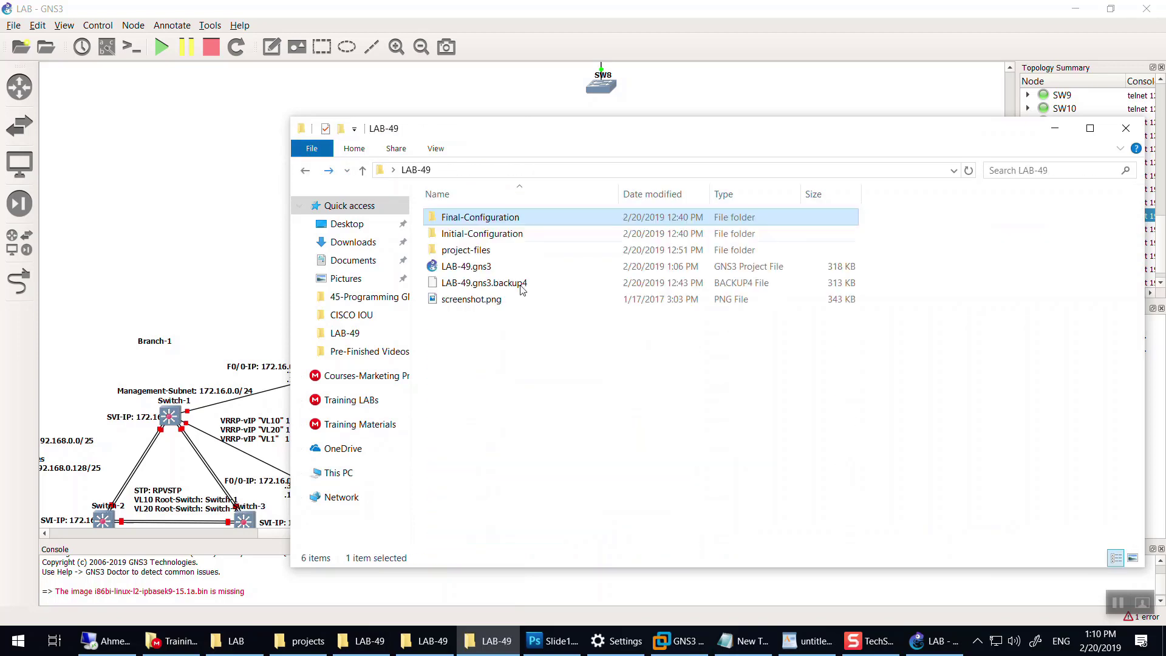
right_click(411, 333)
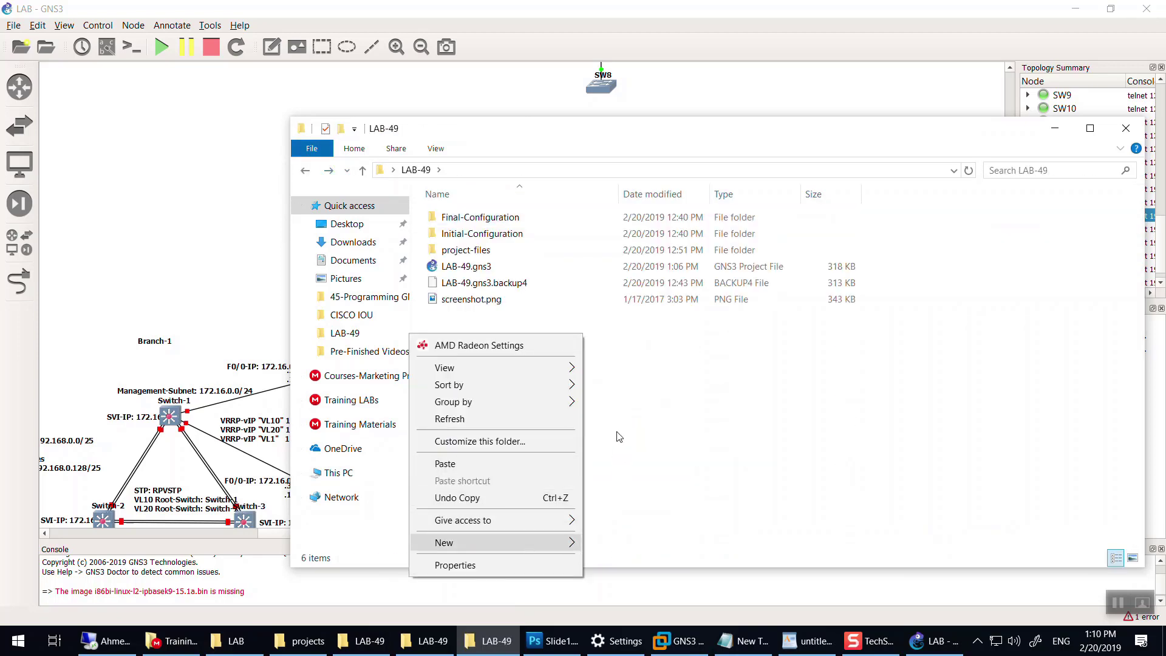
mouse_move(537, 542)
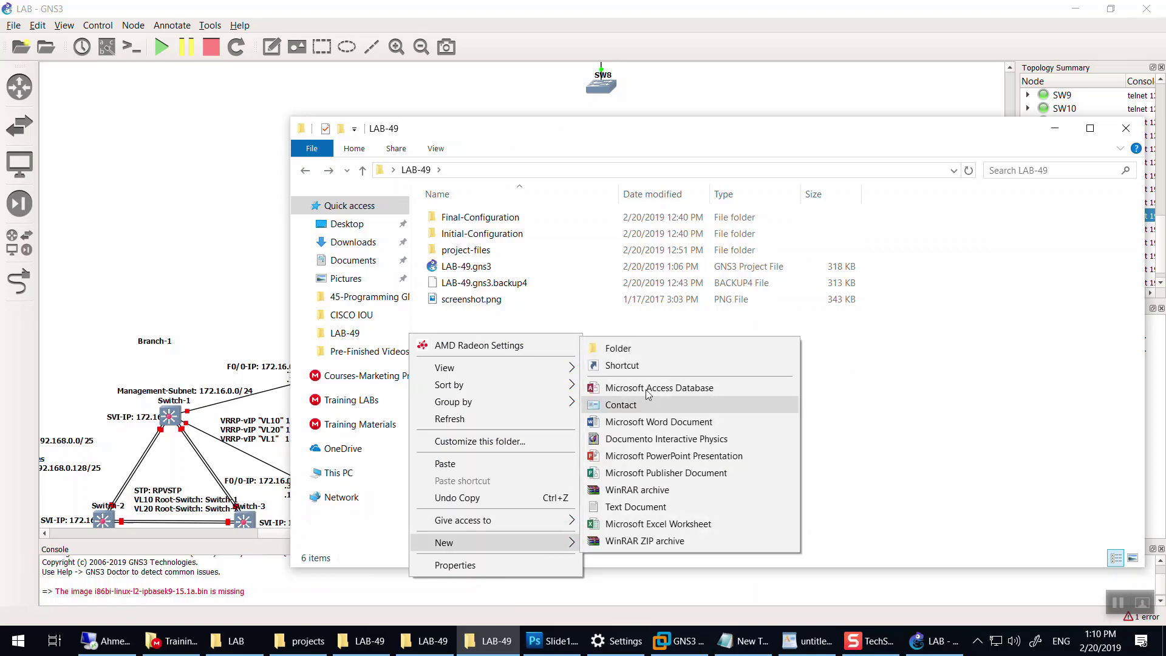
click(657, 342)
text(Cust)
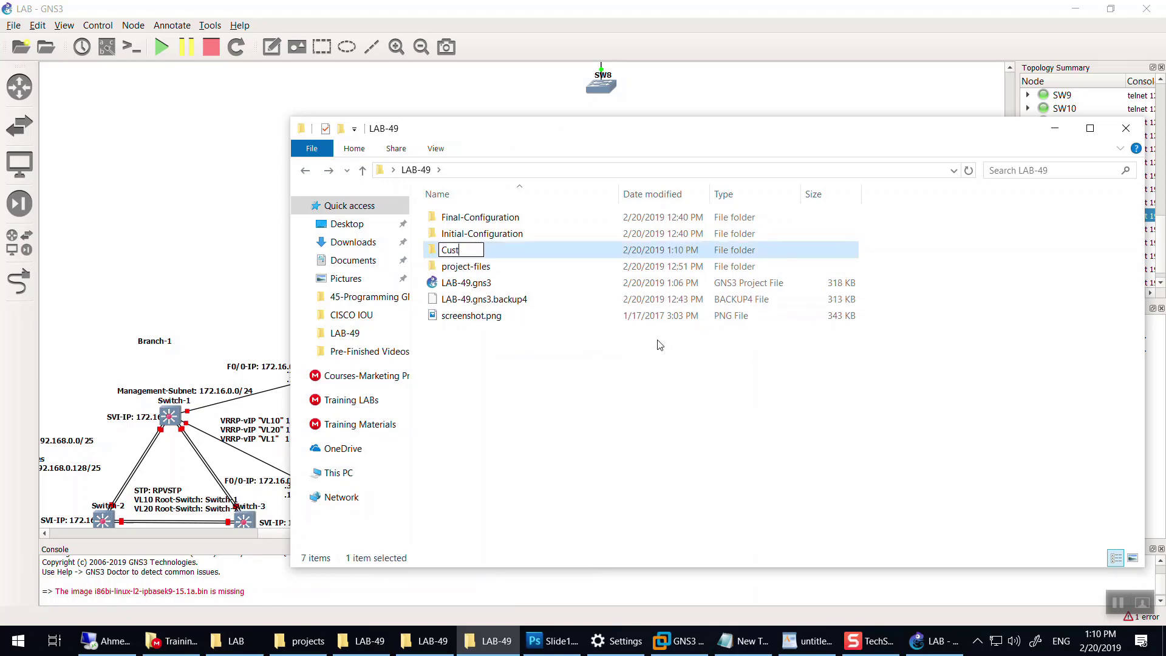
text(omized Configs)
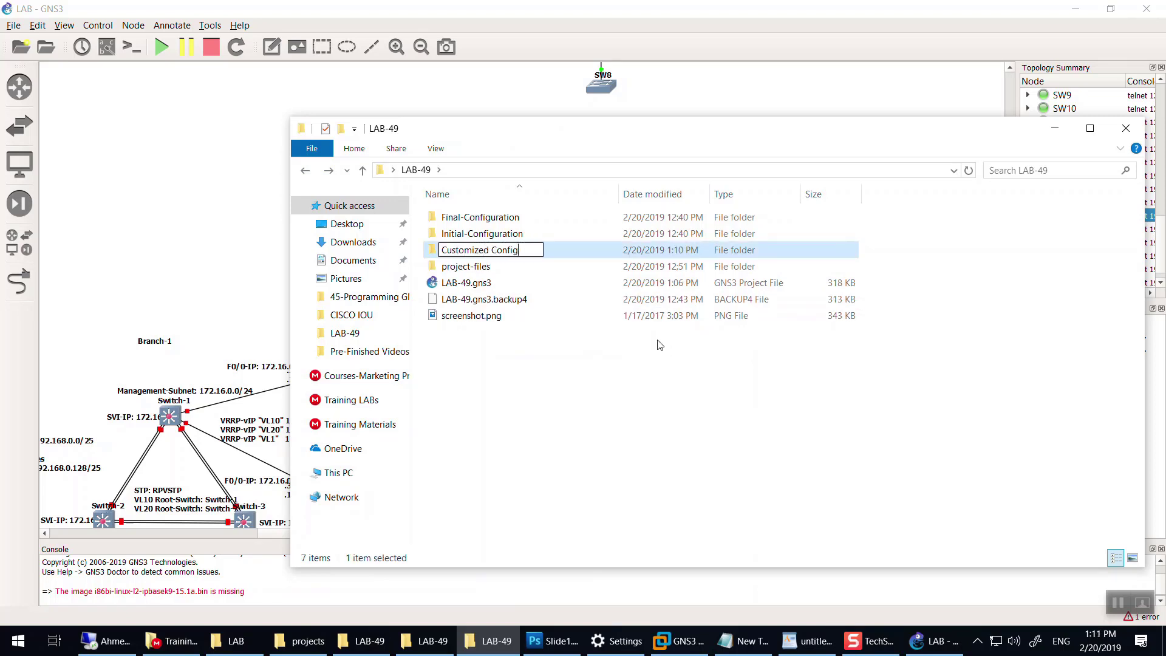
key(Return)
key(Return)
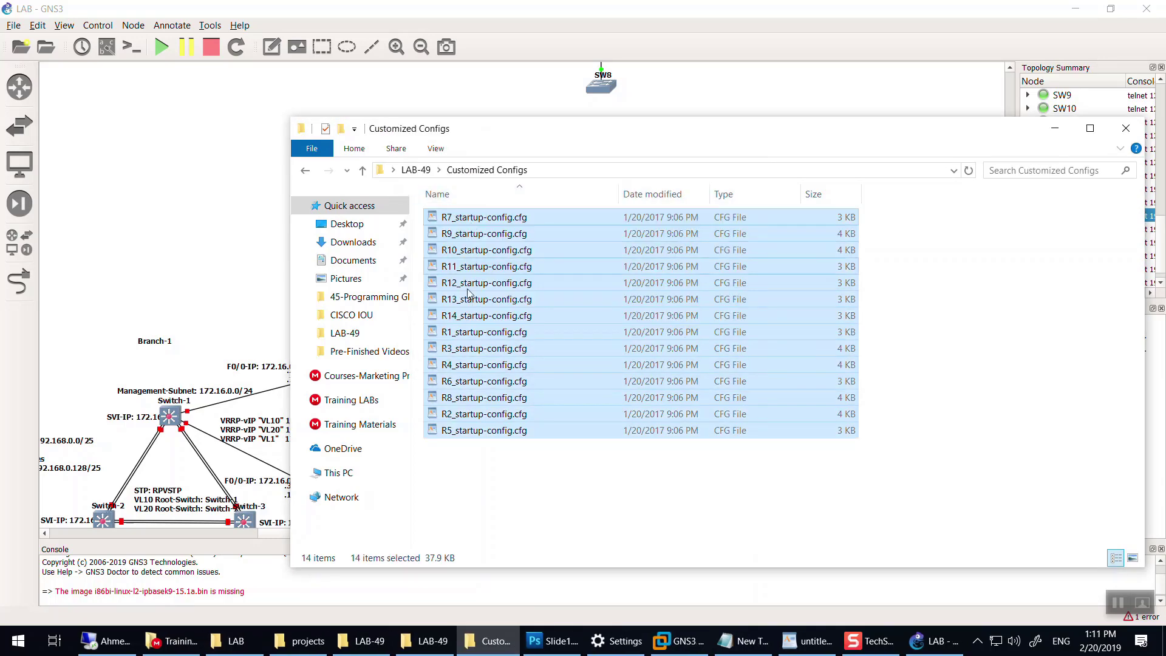
click(180, 309)
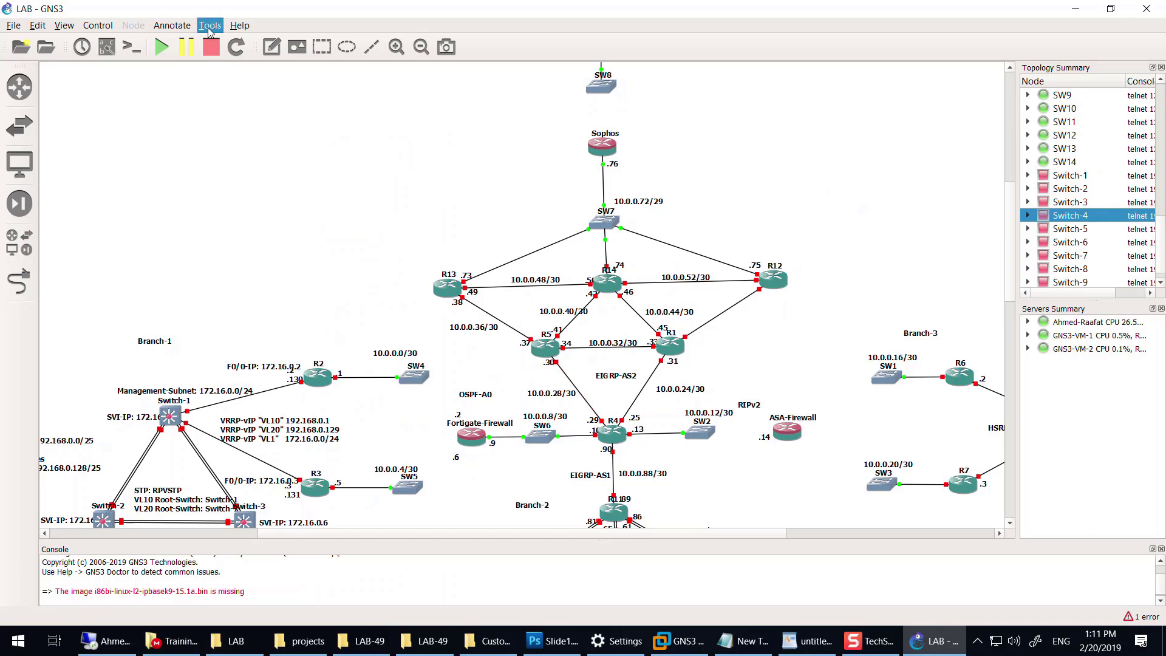
click(172, 25)
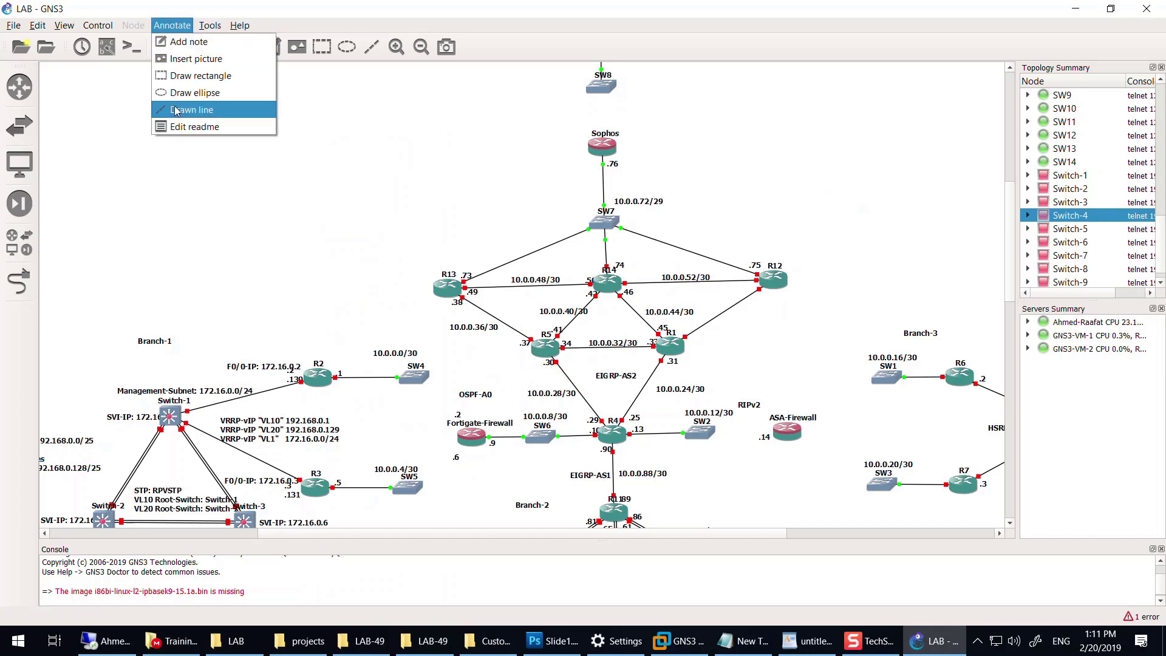
click(171, 25)
click(210, 25)
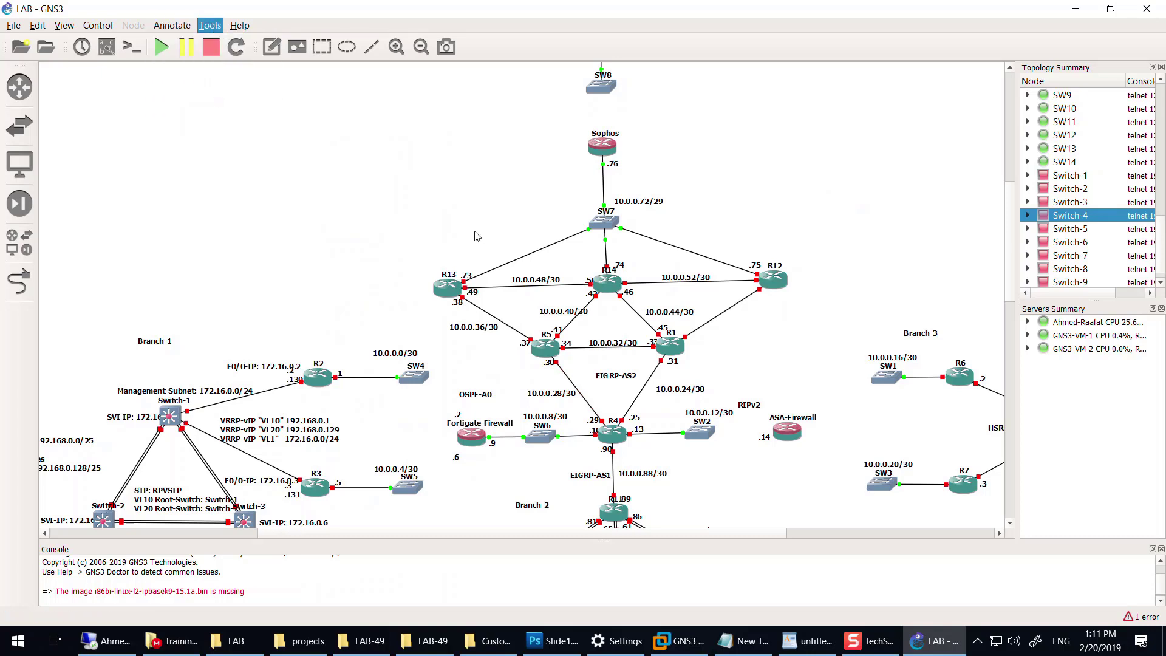
click(787, 222)
click(203, 27)
click(216, 29)
click(213, 30)
click(207, 28)
click(212, 28)
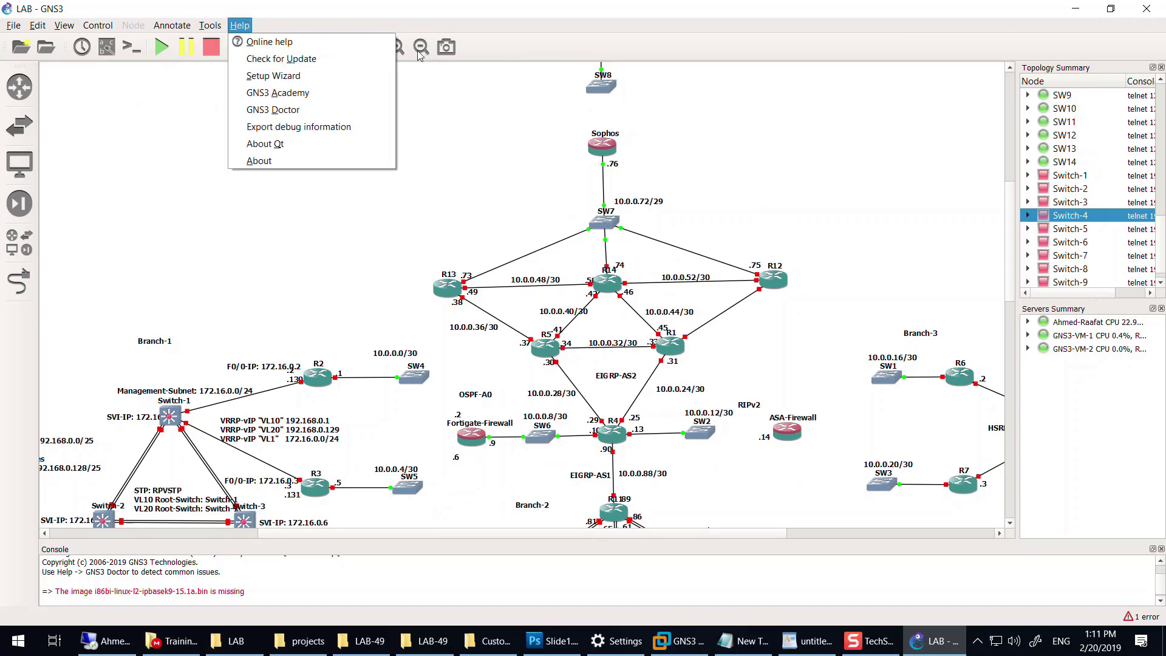
click(215, 27)
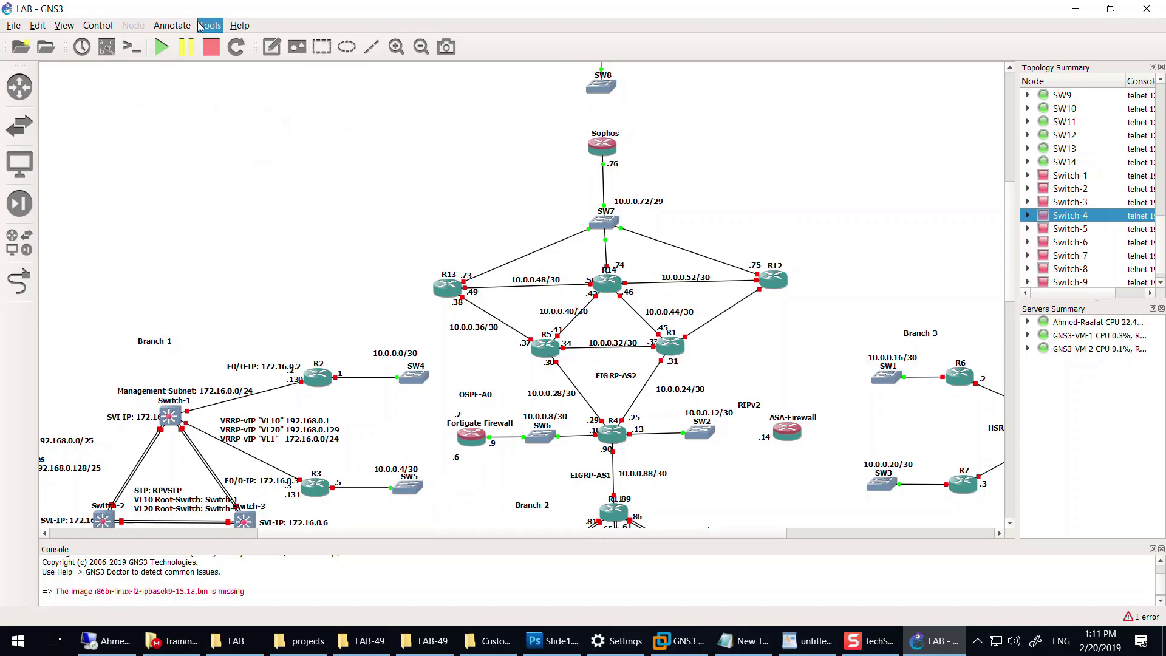
click(172, 25)
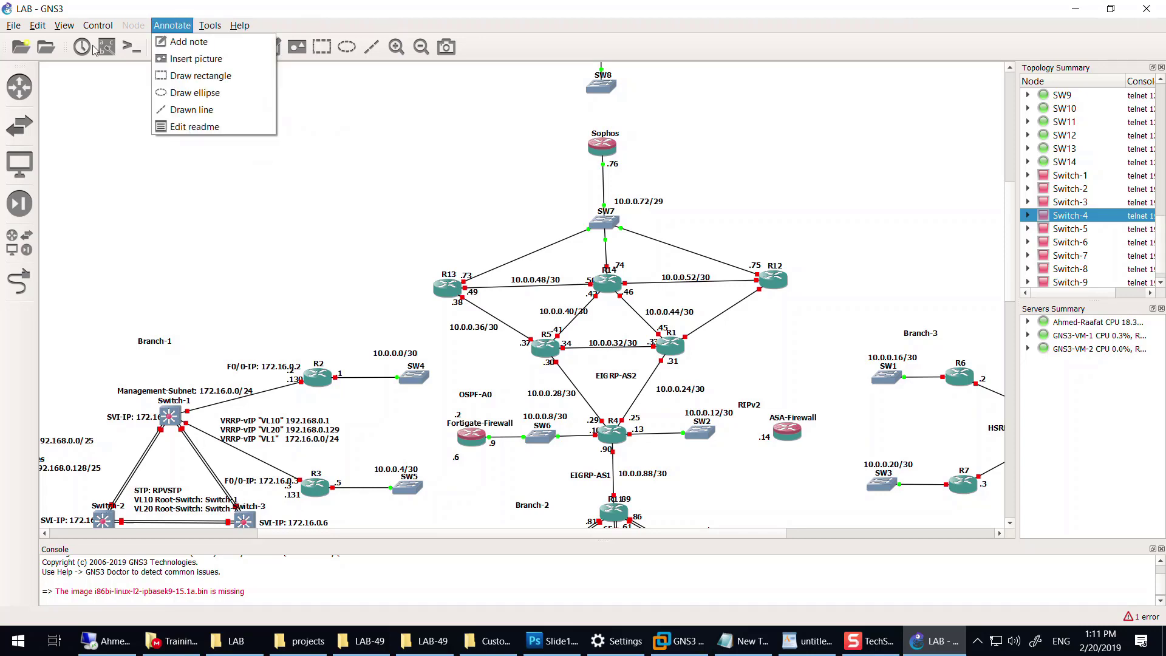
key(Escape)
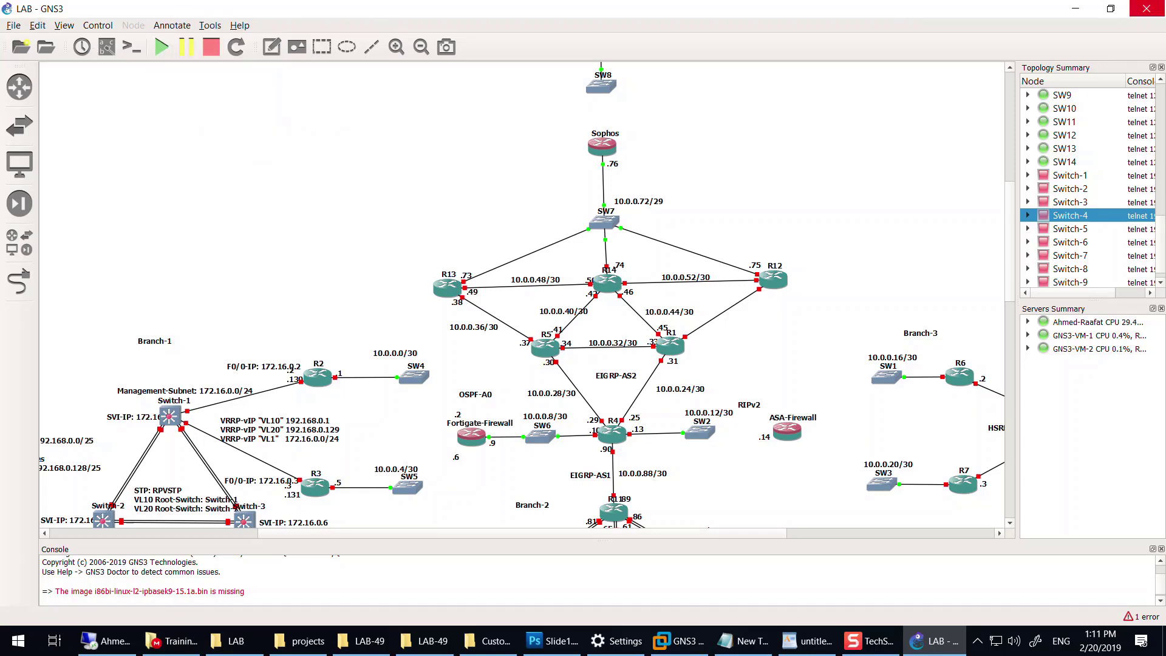
Step: Exit GNS3, confirming the exit, and minimize the Customized Configs folder window
click(1144, 9)
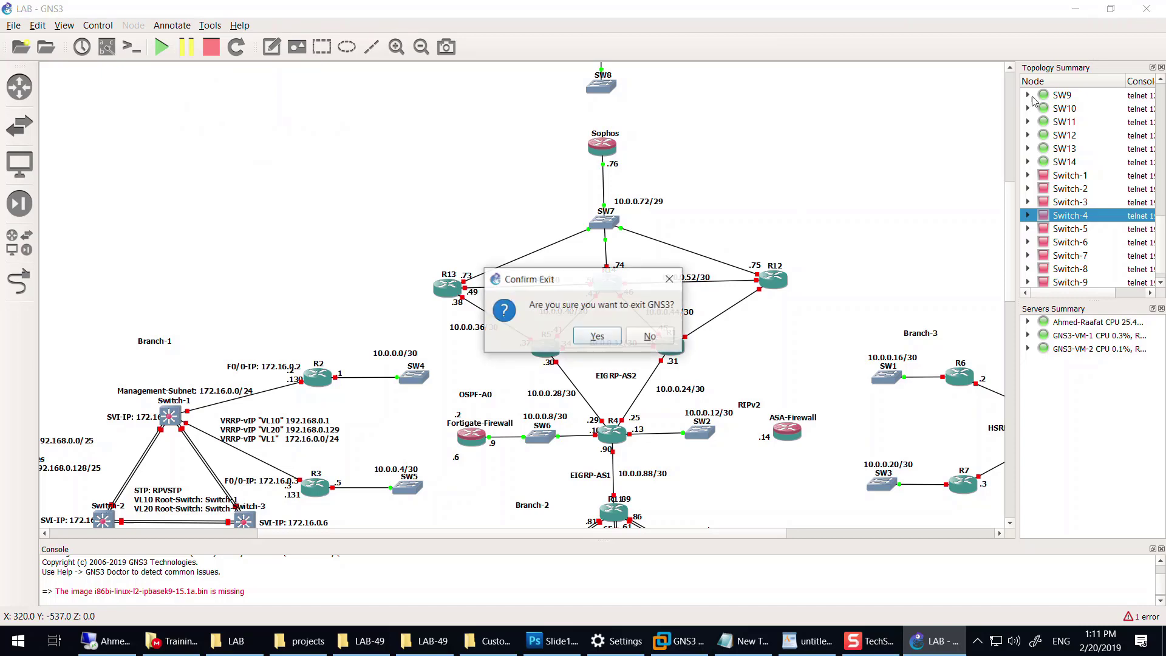
click(596, 336)
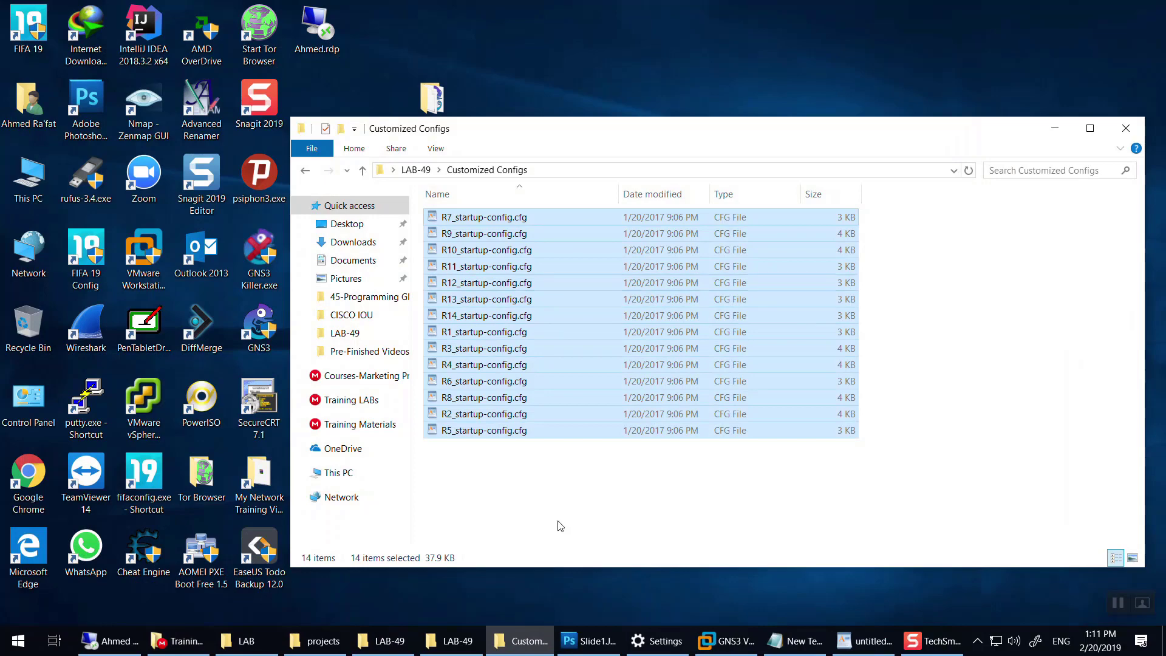
click(1055, 128)
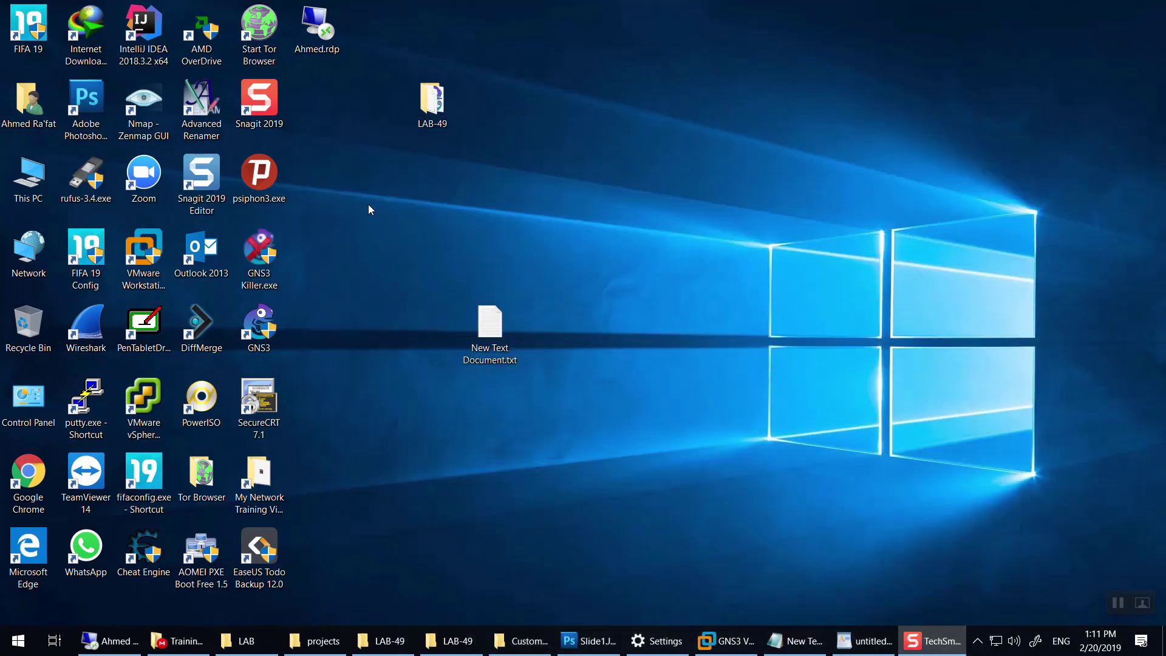
Step: Launch GNS3 from the desktop and start exporting the LAB project's device configs to a directory
click(262, 323)
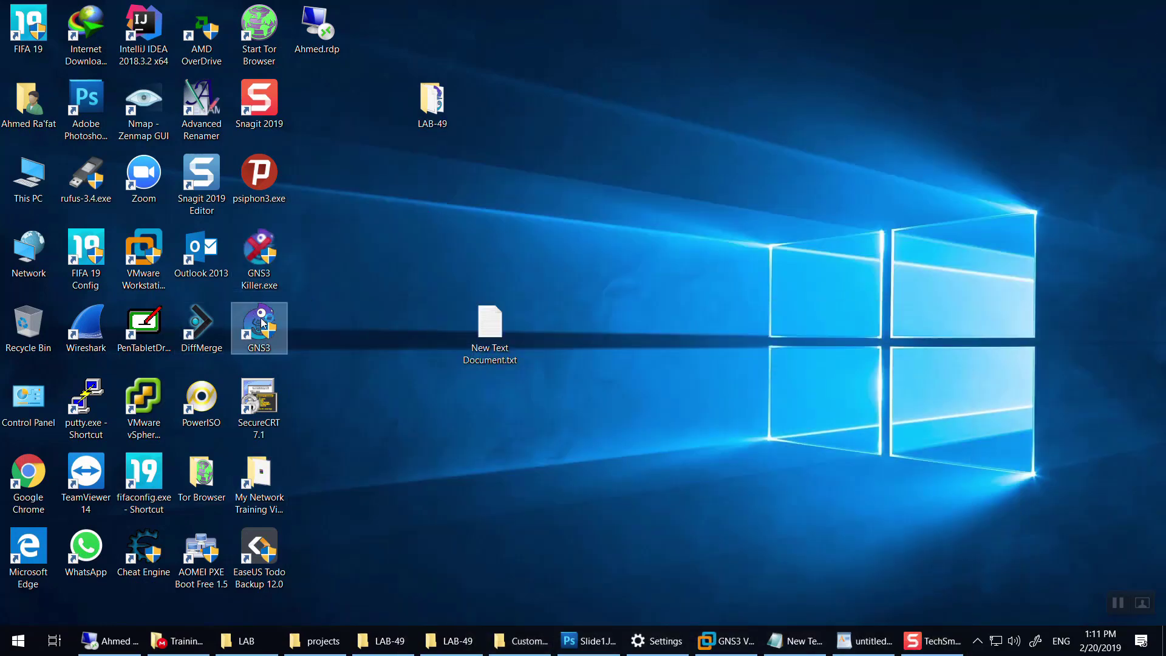
double_click(263, 324)
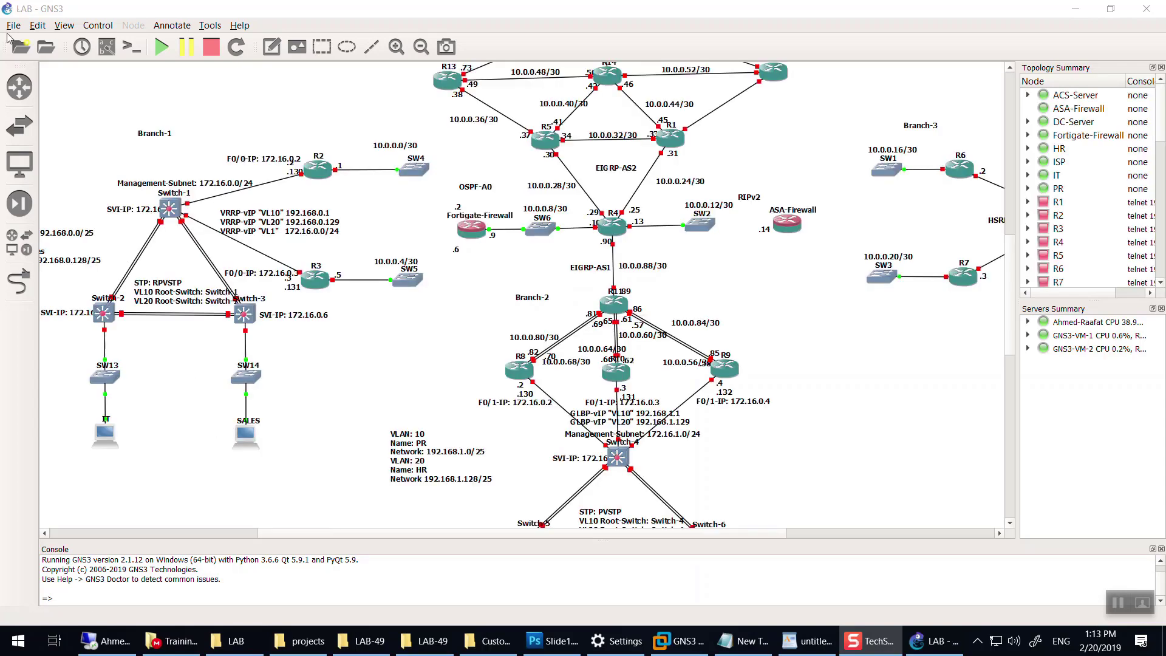
click(210, 25)
click(246, 57)
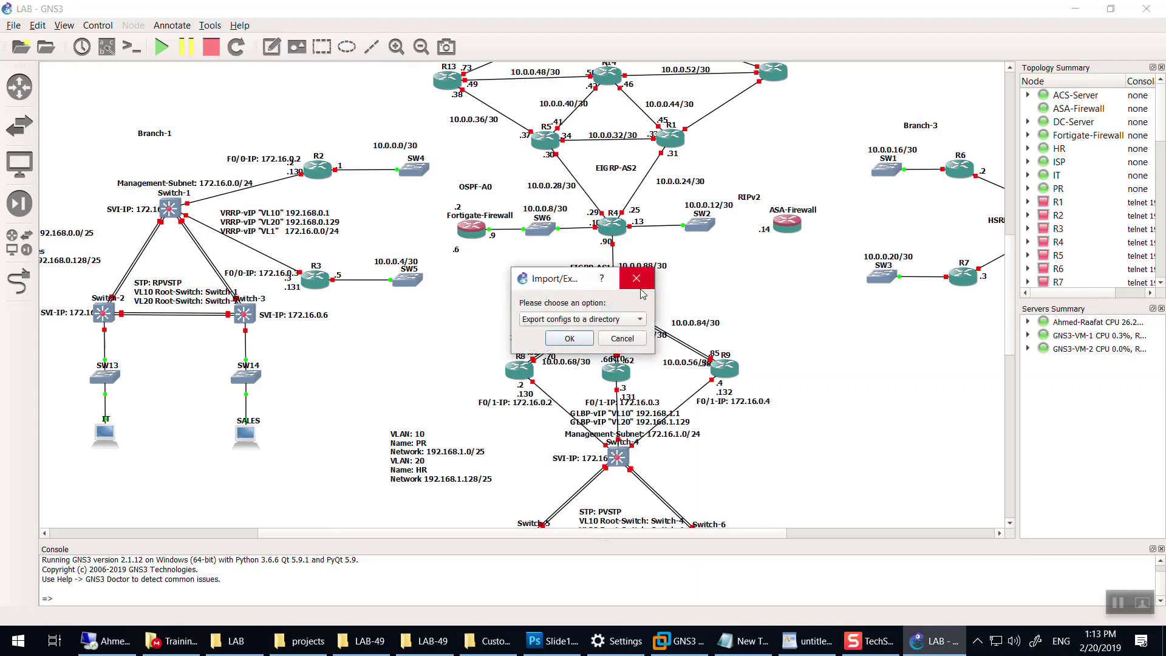
click(568, 320)
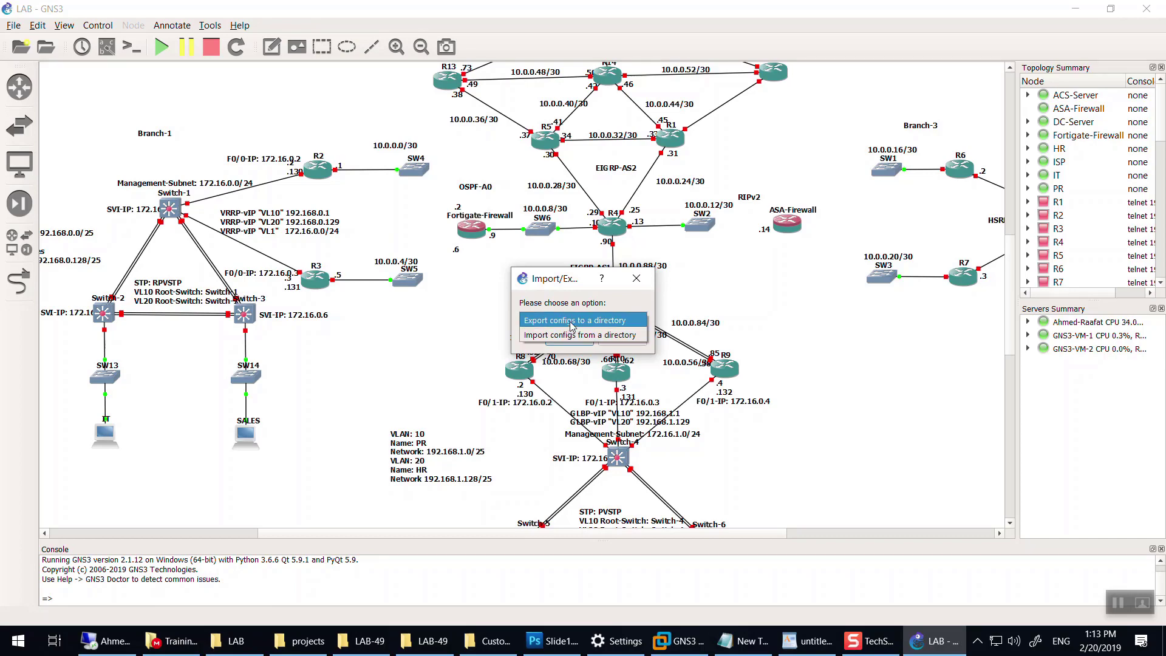
click(571, 326)
click(569, 341)
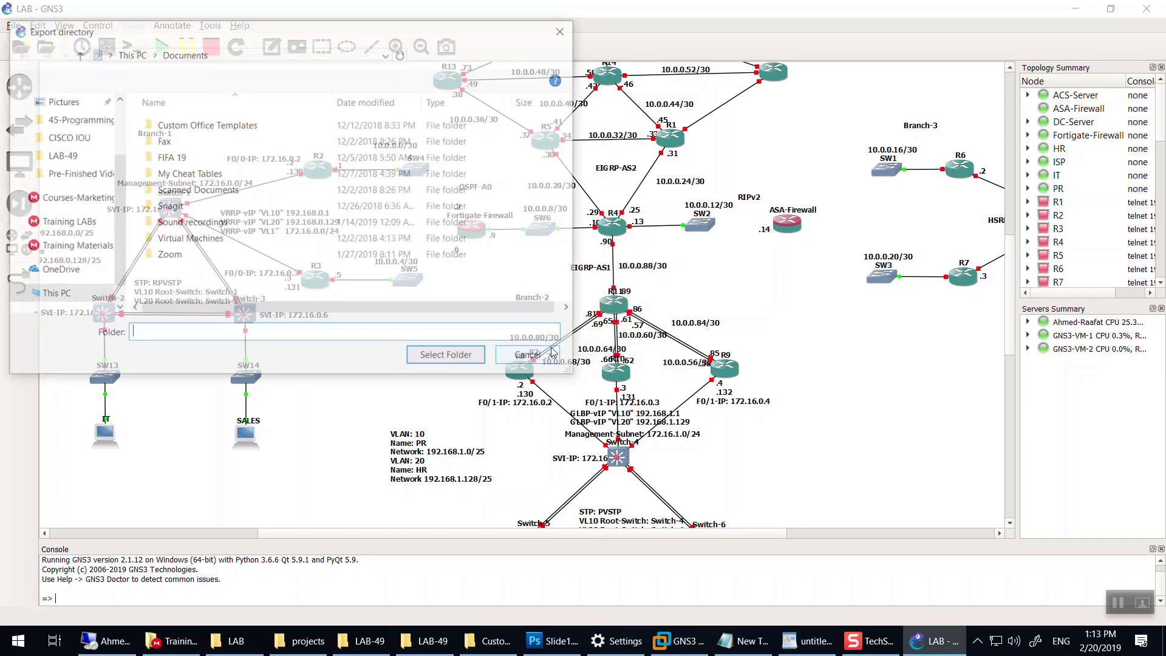
Step: Create a folder named Pre-Customized Configs in LAB-49 and choose it as the export directory for the configs
click(53, 295)
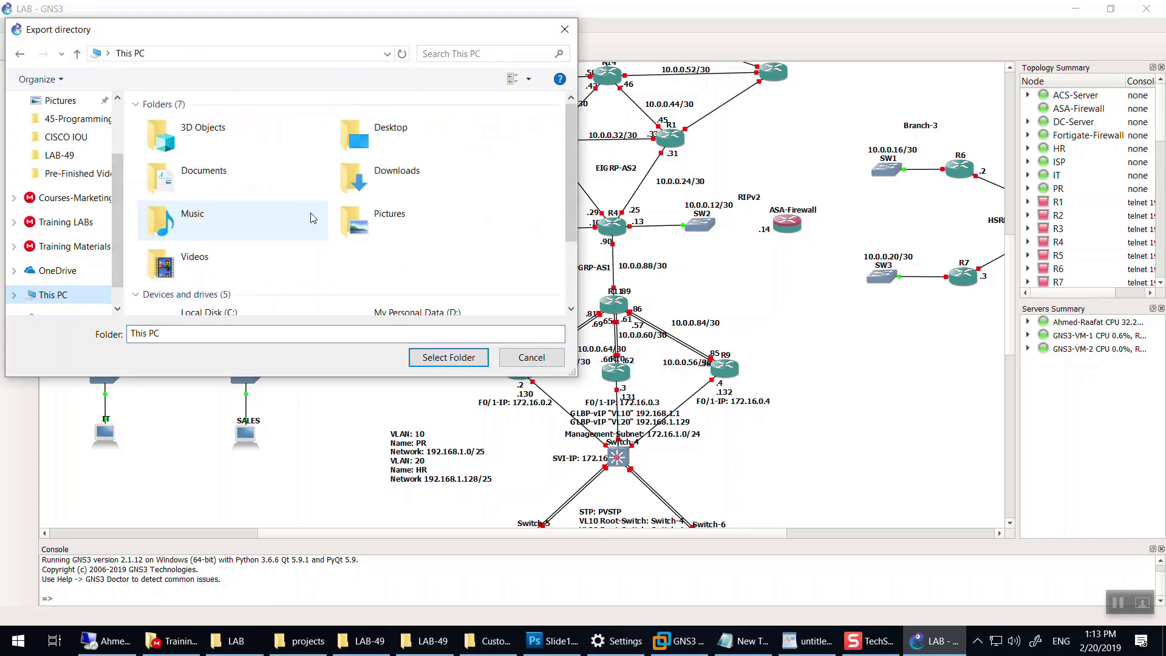
scroll(313, 217, down, 3)
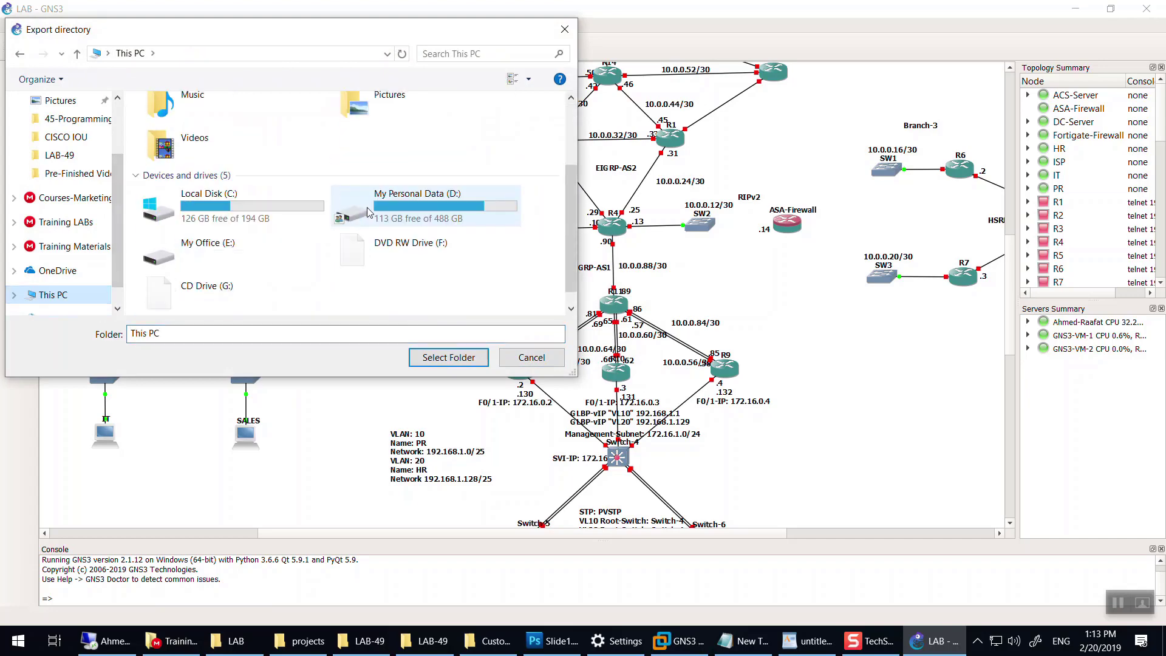
click(51, 155)
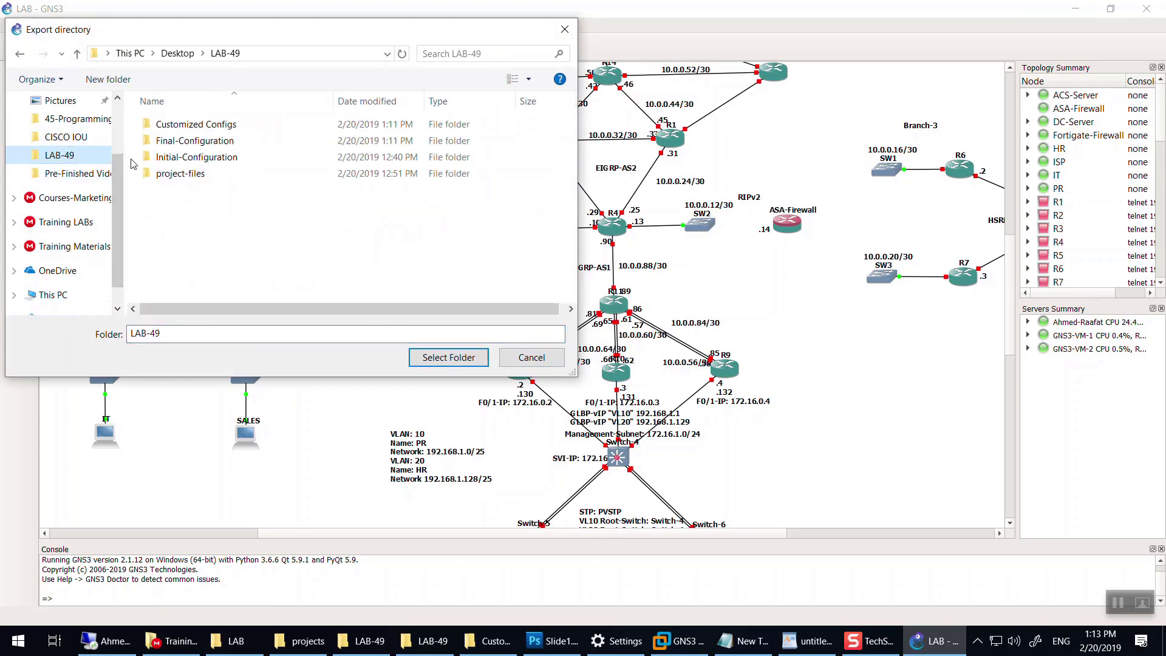
right_click(231, 202)
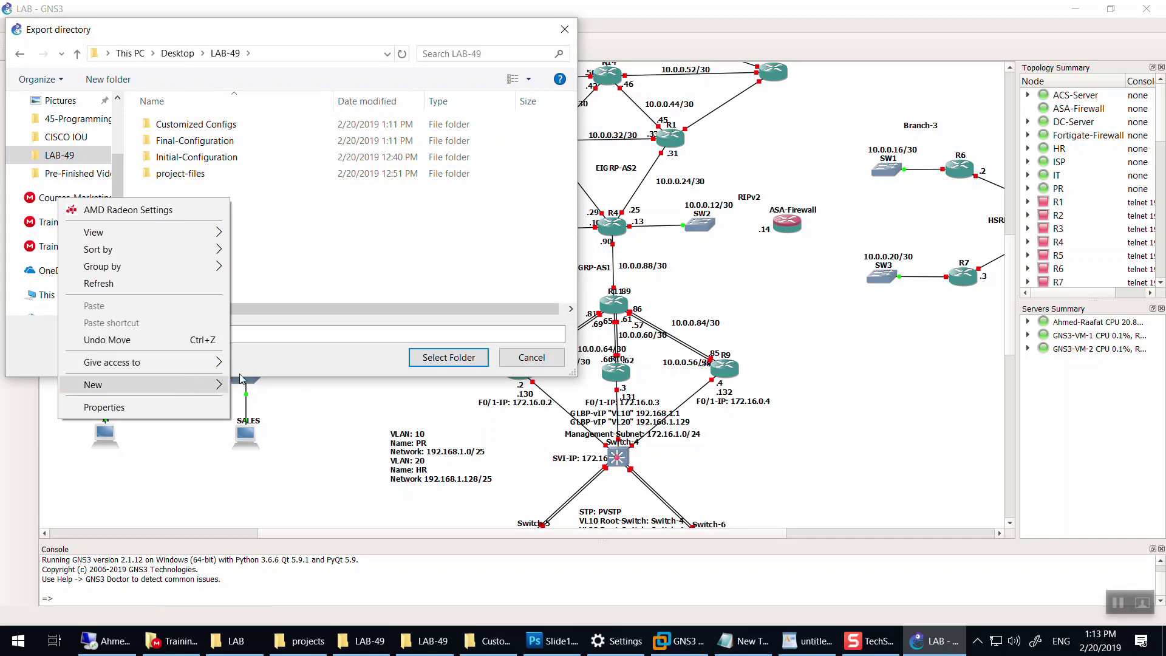
click(256, 393)
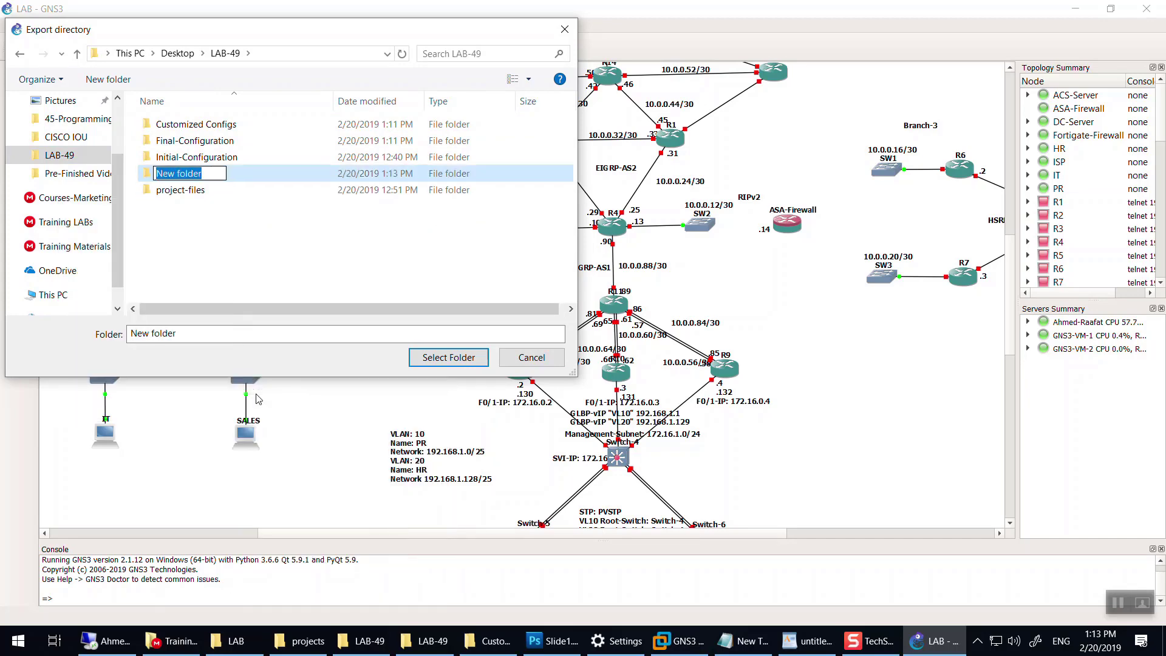
text(Pre-C)
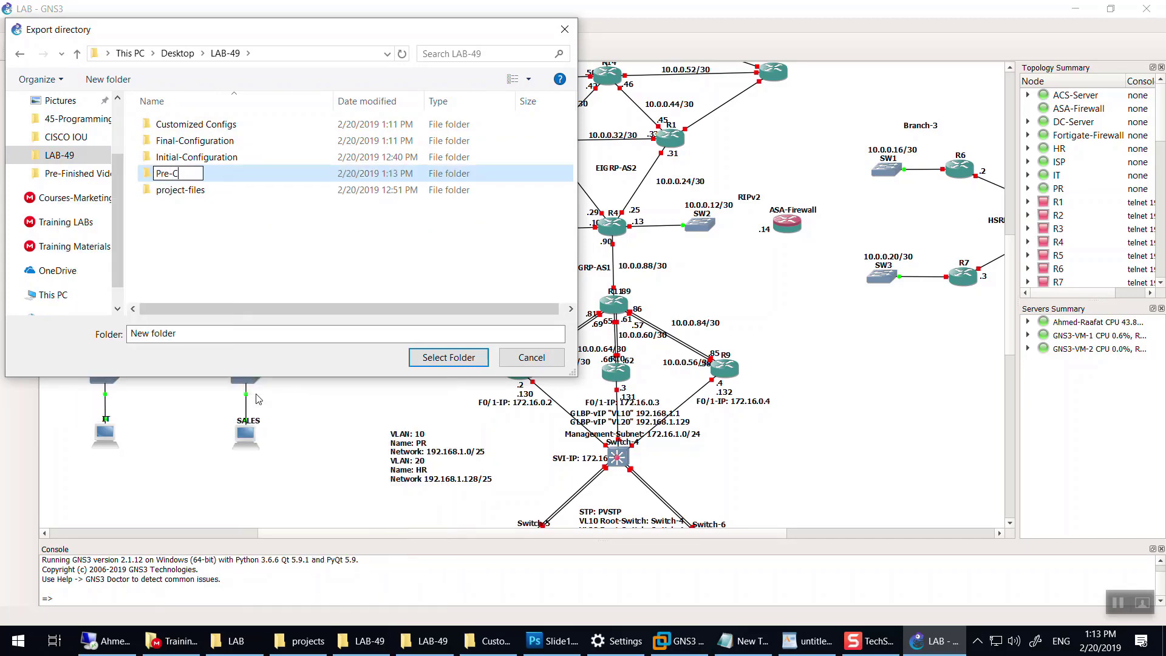
text(ustomized Conf)
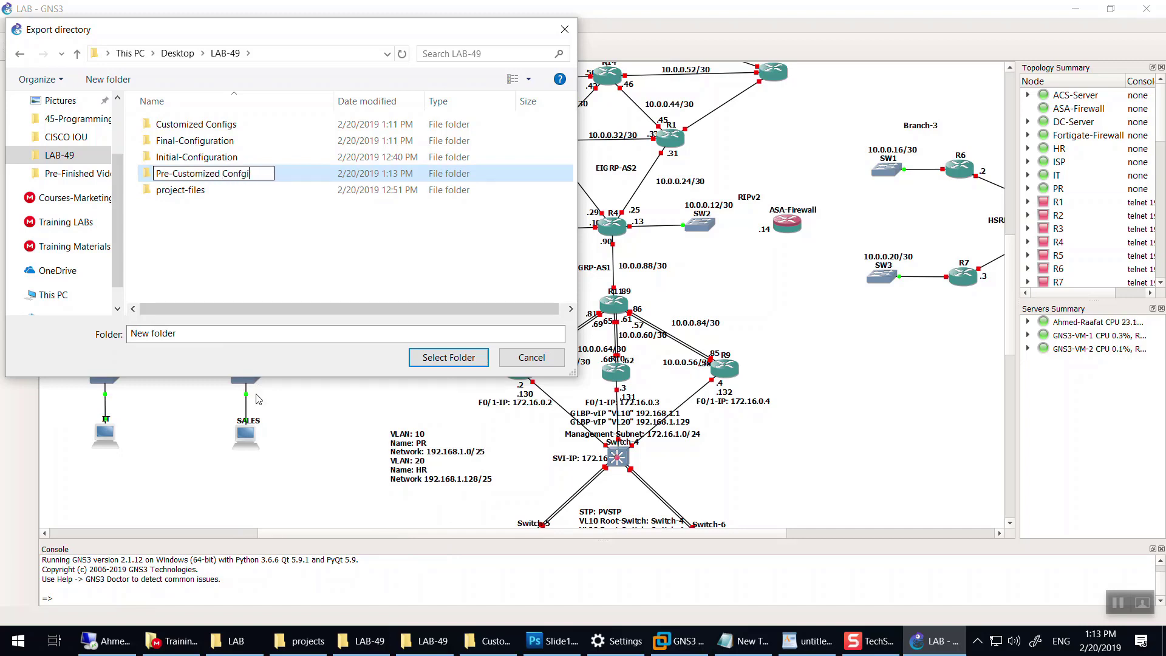
text(igs)
key(Return)
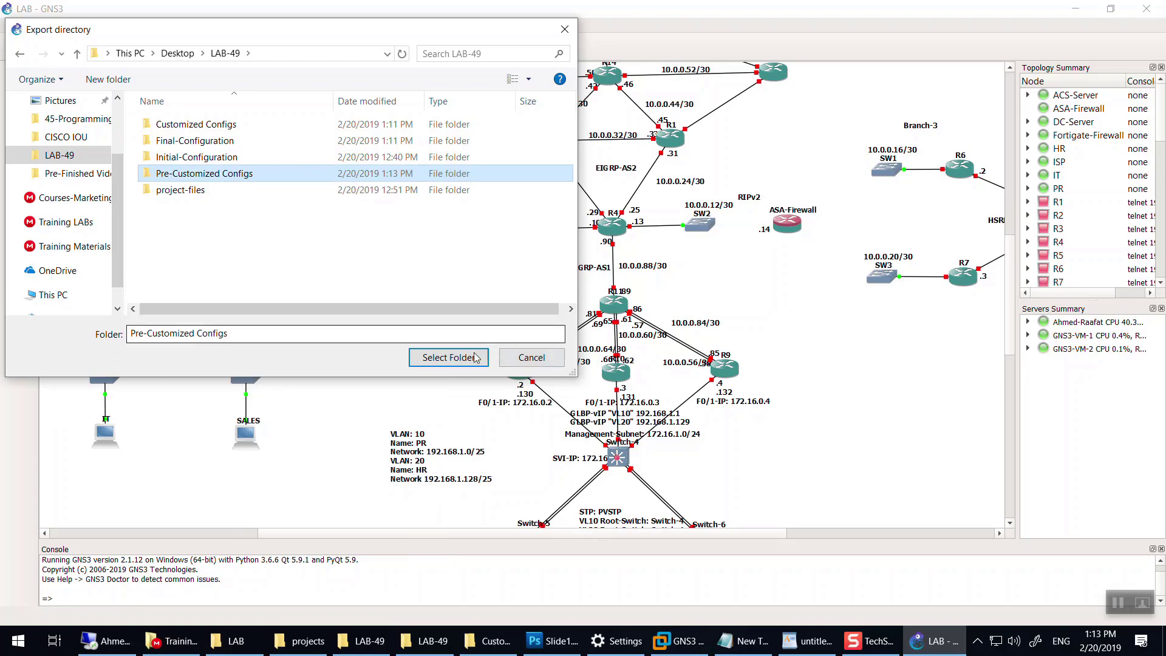
click(457, 358)
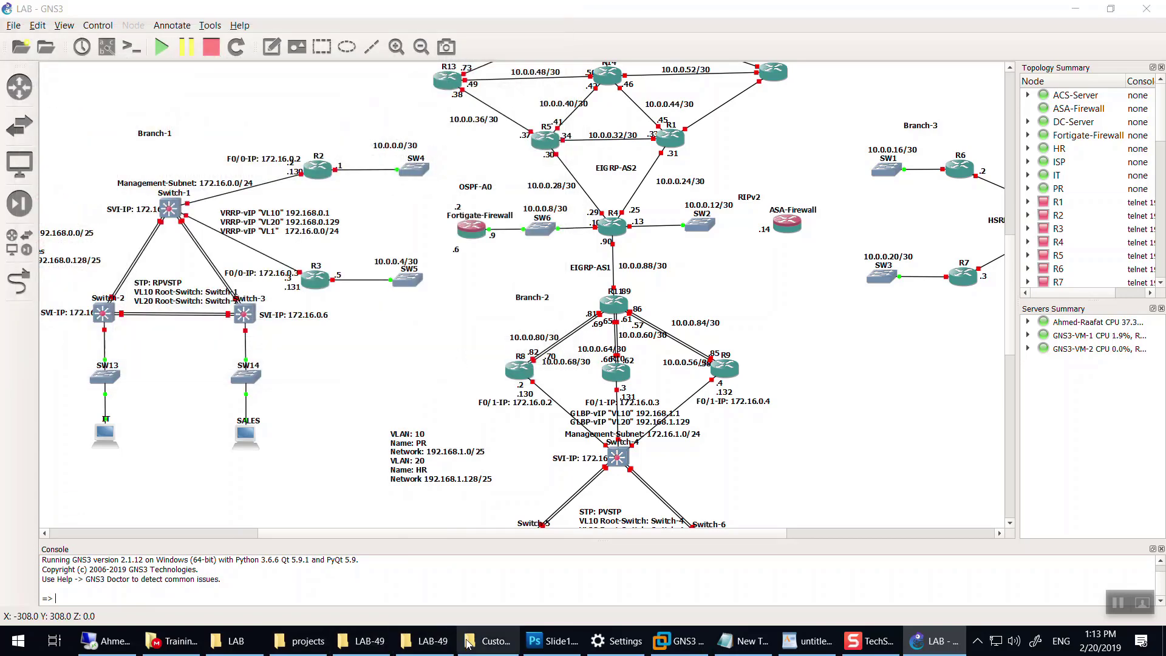
Step: Open the Pre-Customized Configs folder in LAB-49 to check for exported files, and return to GNS3
click(489, 641)
click(406, 170)
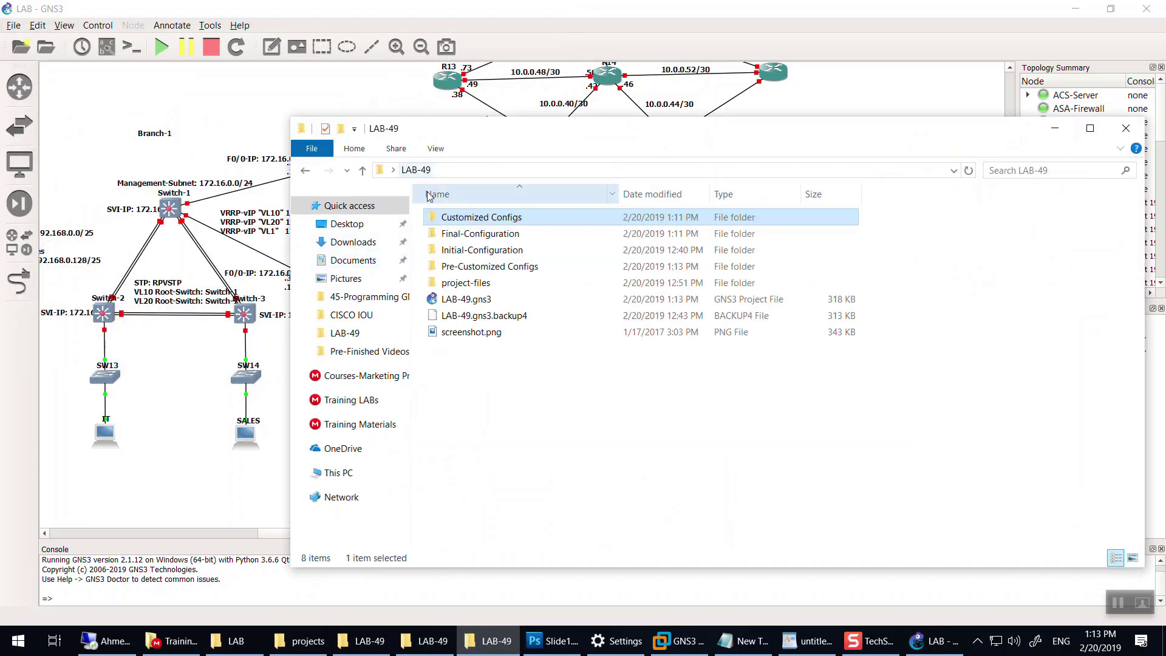
double_click(477, 268)
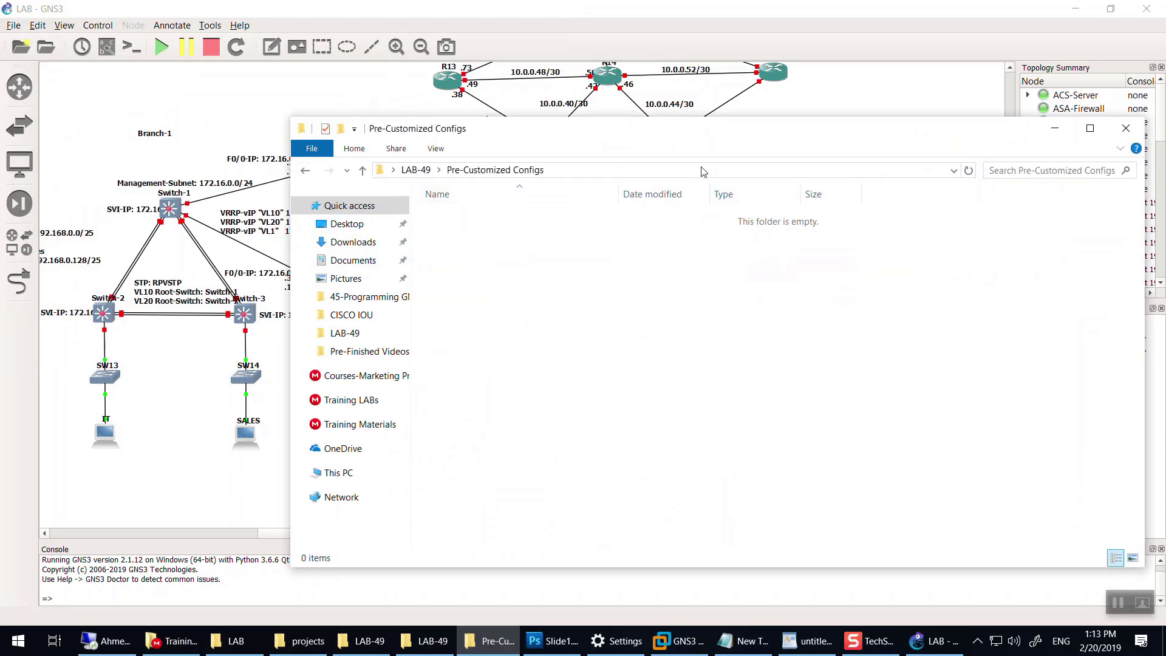
key(alt+Tab)
Step: Import the device configs into the project from the CISCO IOU directory
scroll(639, 229, up, 4)
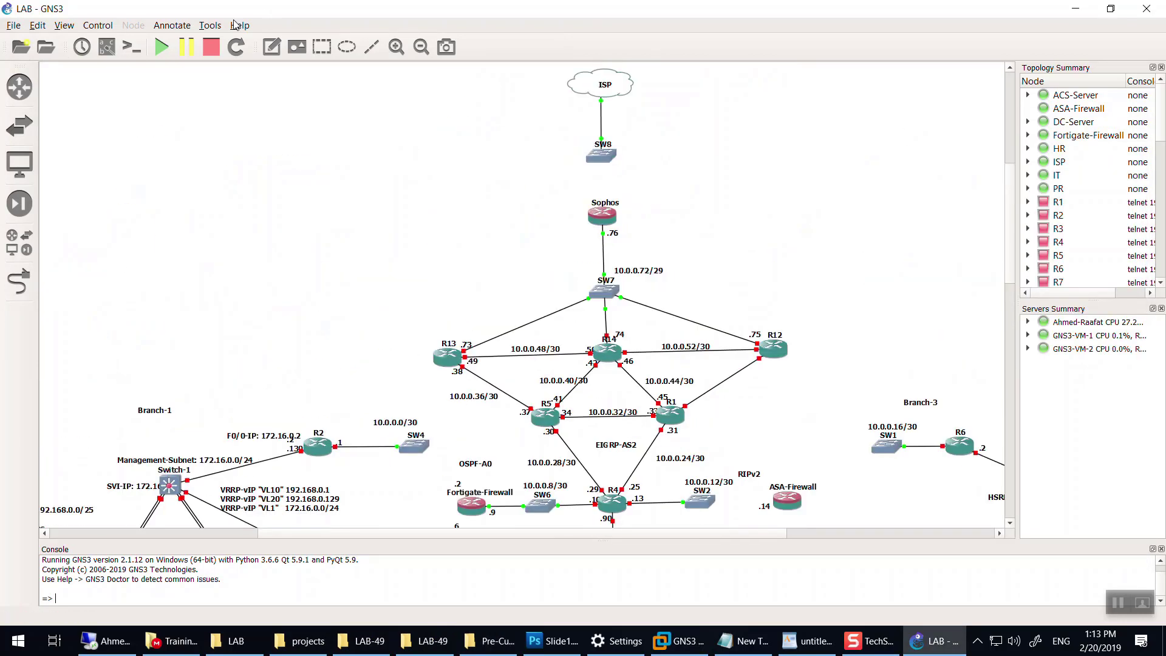
click(210, 25)
click(256, 58)
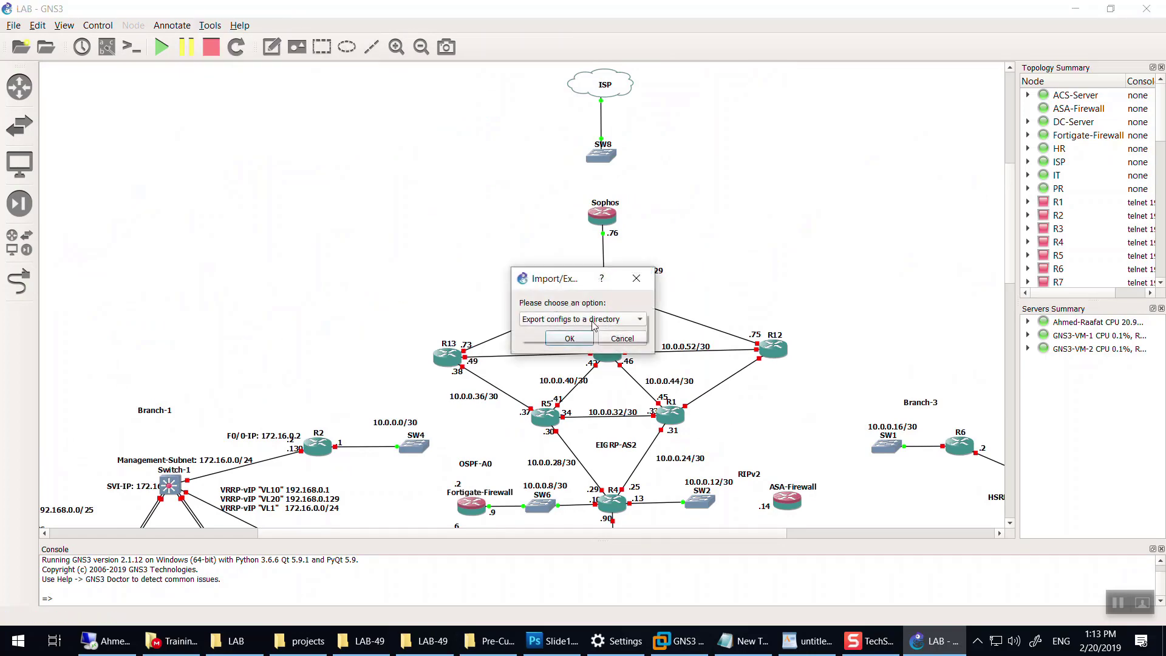
click(565, 320)
click(562, 335)
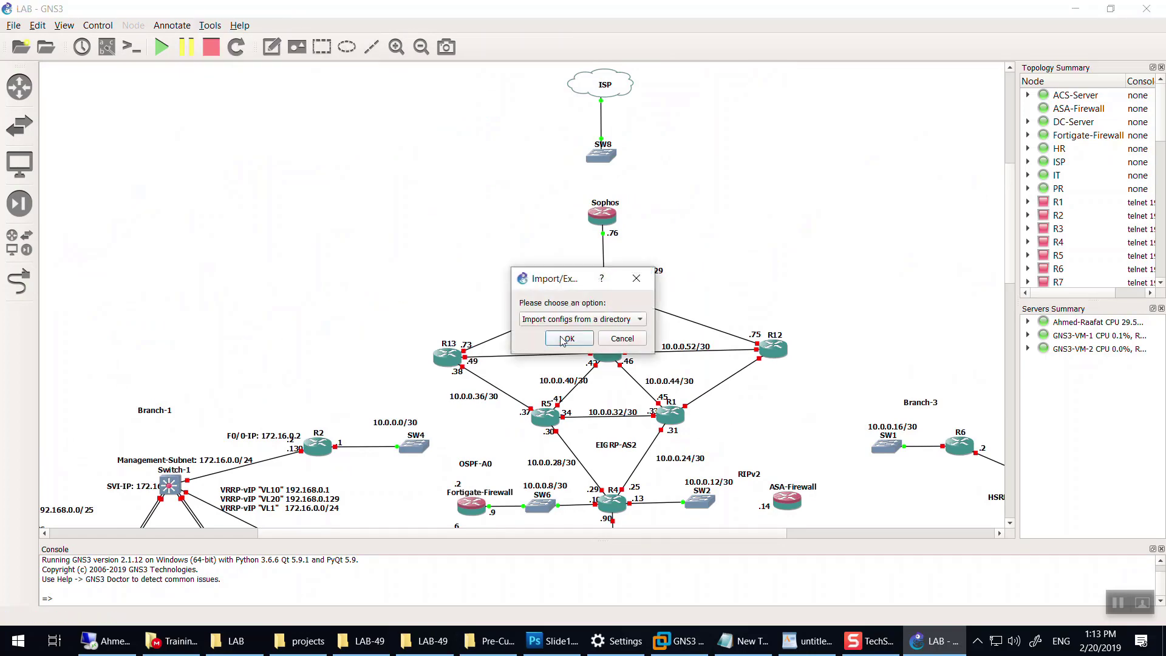
click(562, 340)
click(52, 294)
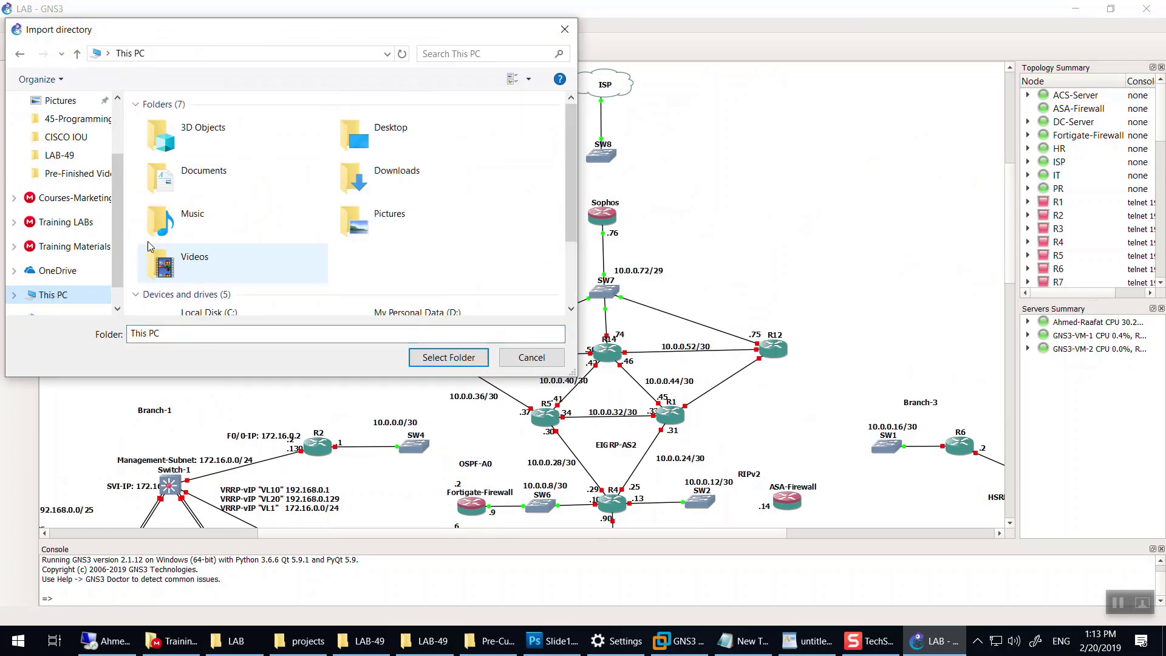
scroll(148, 242, down, 2)
click(78, 135)
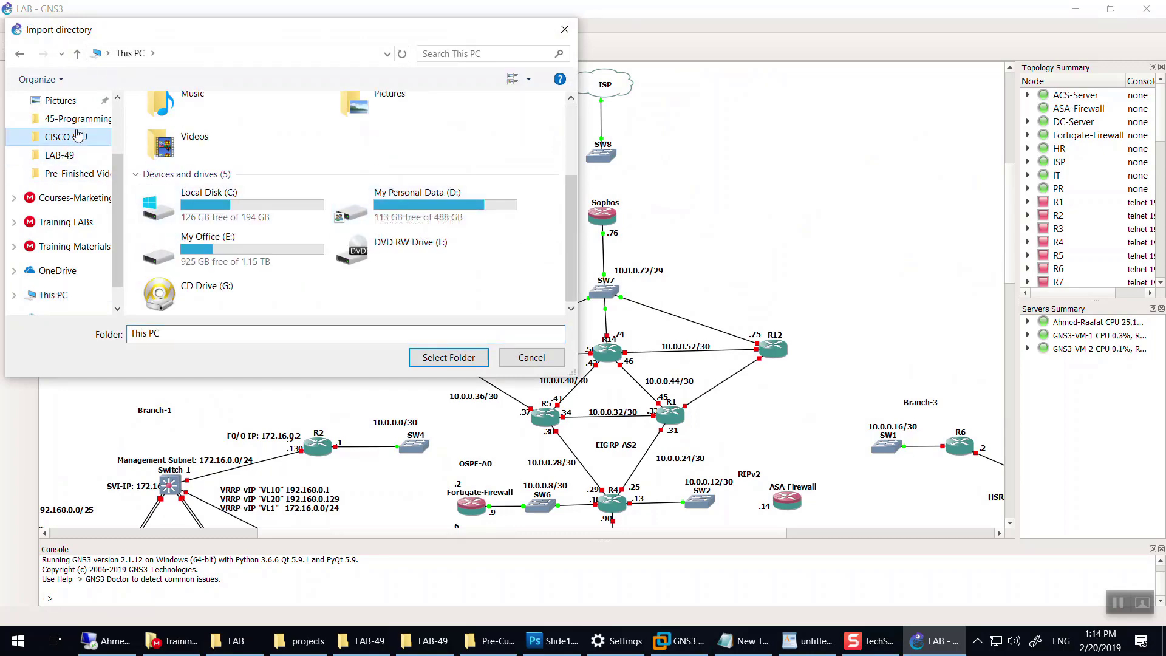
click(449, 358)
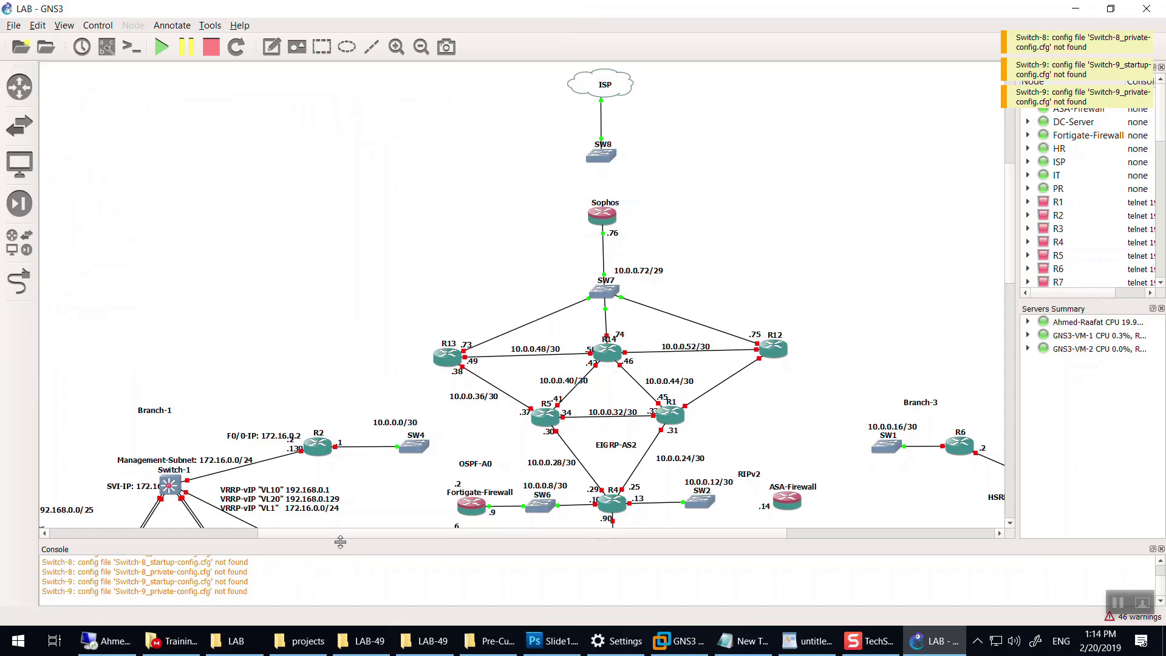
Step: Enlarge the console pane and examine the startup and private config file names listed for the routers
drag(340, 542, 419, 144)
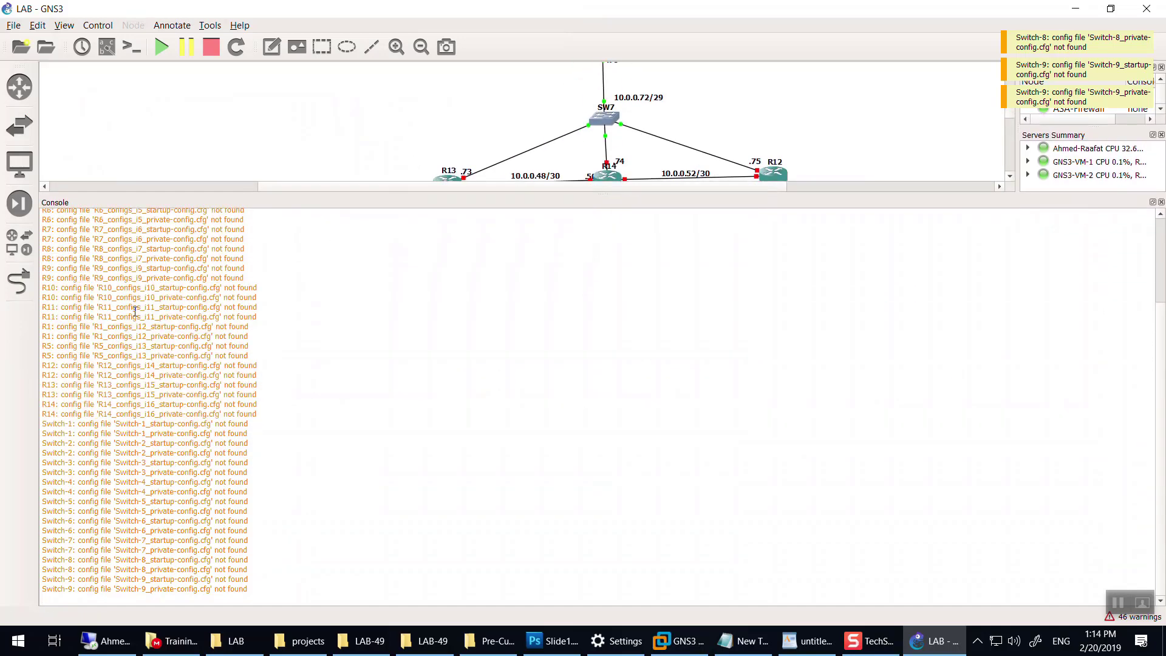
scroll(135, 311, up, 4)
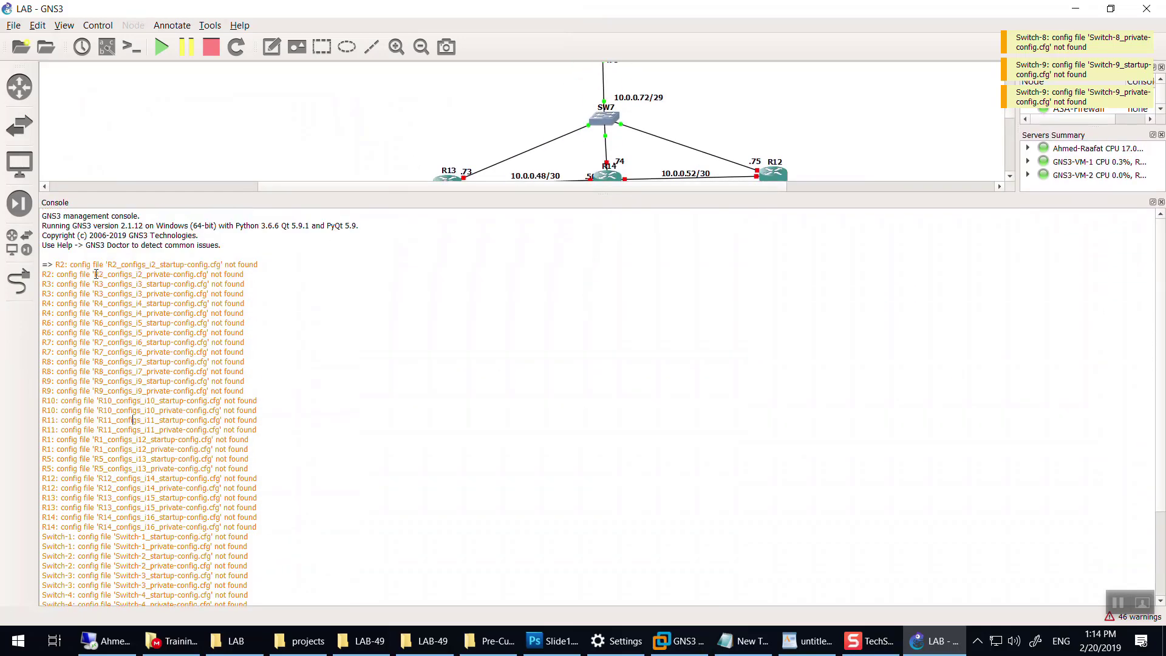
drag(95, 274, 196, 275)
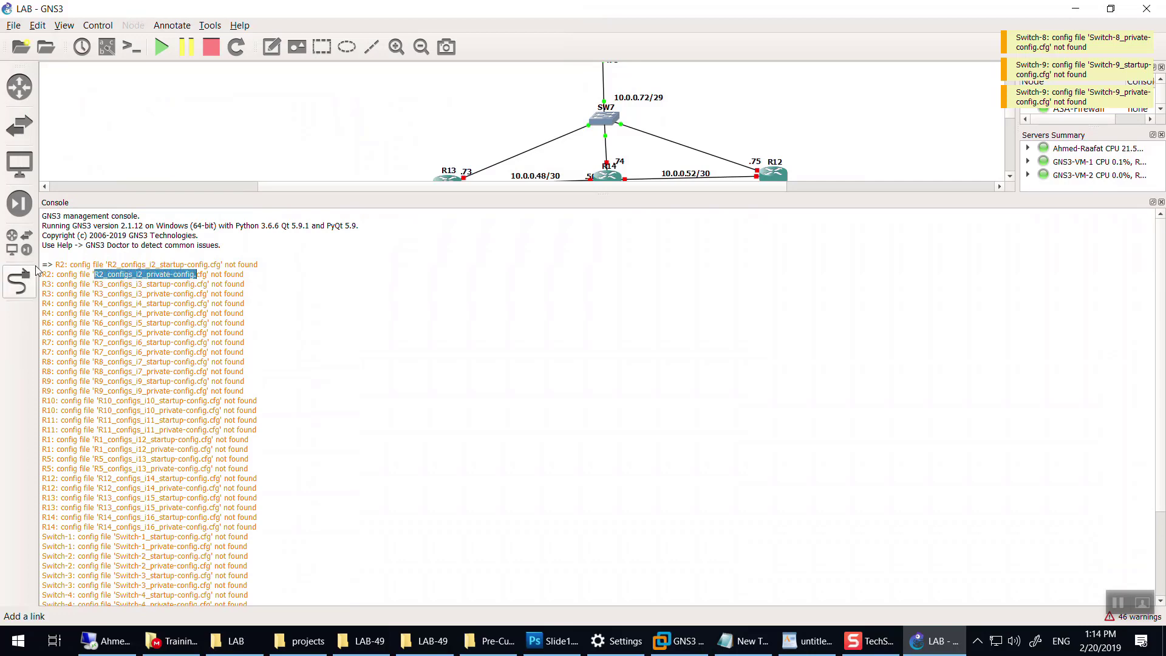
drag(277, 248, 244, 353)
click(275, 270)
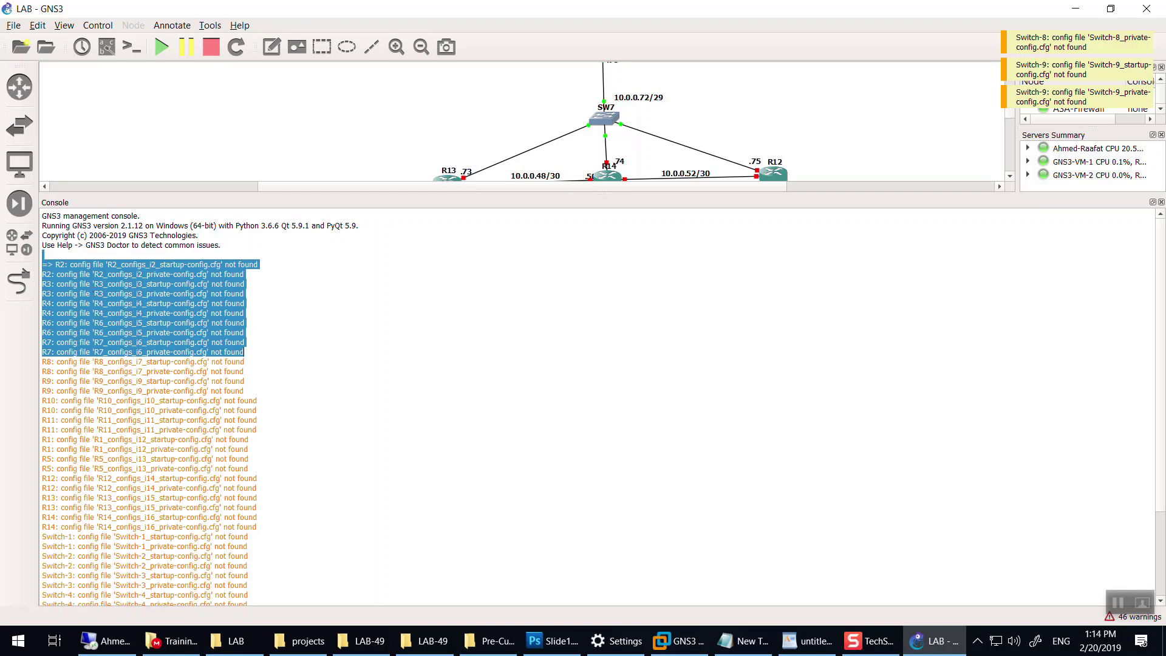
Step: Select all the config file messages in the console, from R2 through Switch-9, and copy them
click(70, 271)
drag(41, 265, 243, 608)
right_click(188, 449)
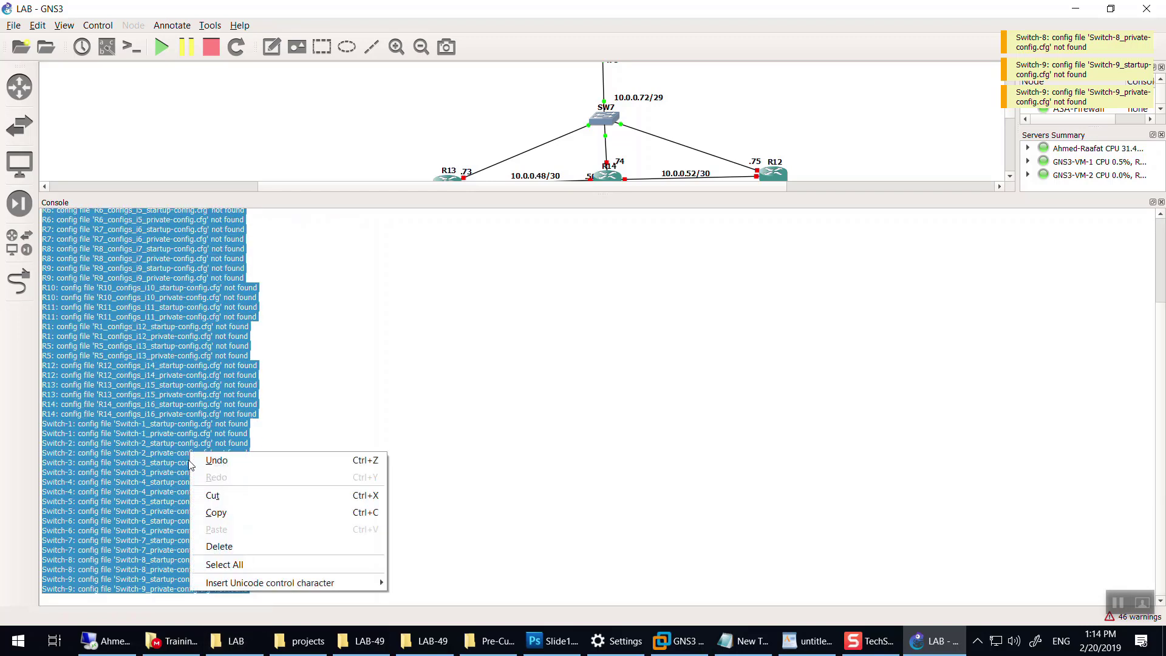
click(219, 513)
Step: Minimize GNS3 and the Pre-Customized Configs window, and create a new text document on the desktop
click(1075, 8)
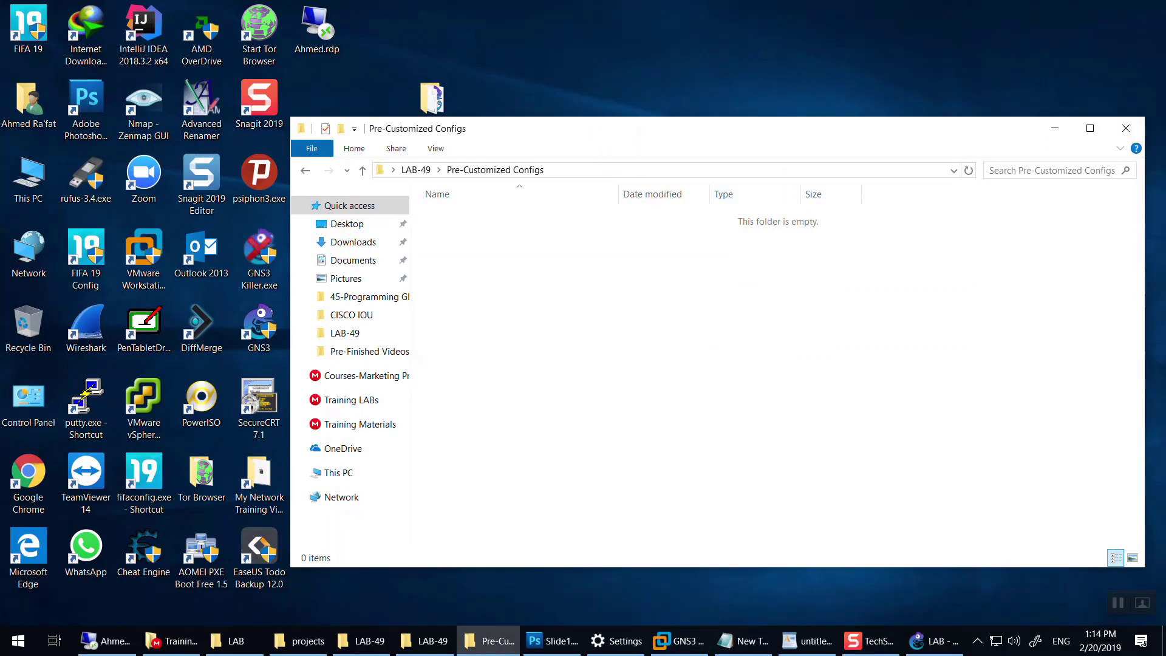
click(1056, 128)
right_click(598, 329)
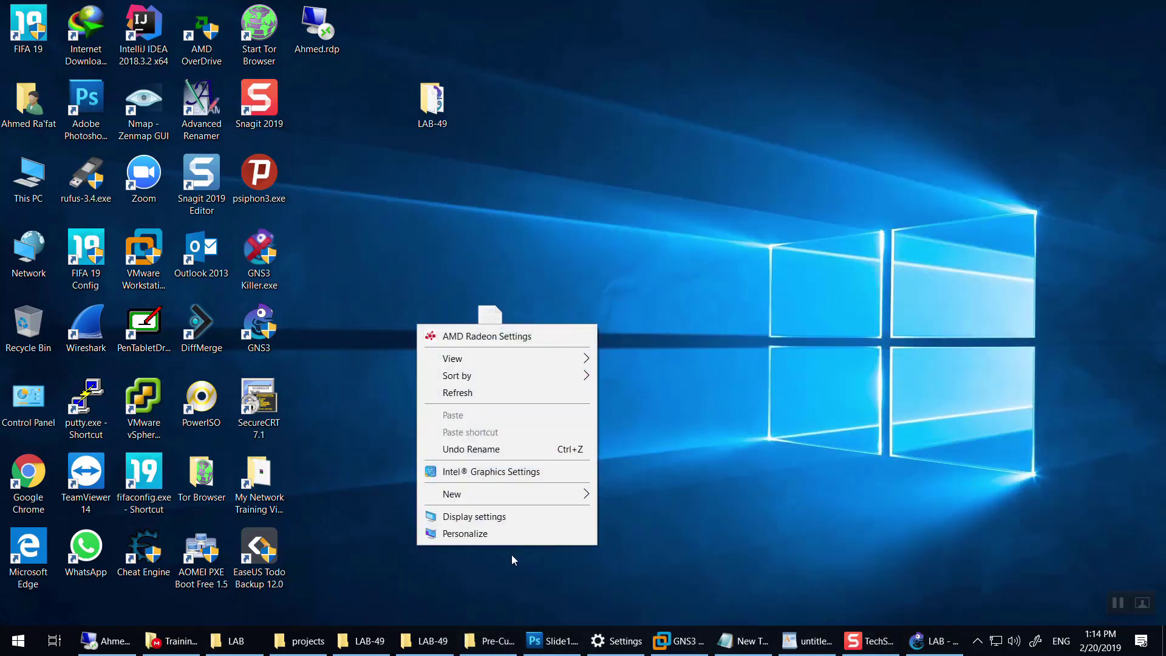
mouse_move(595, 497)
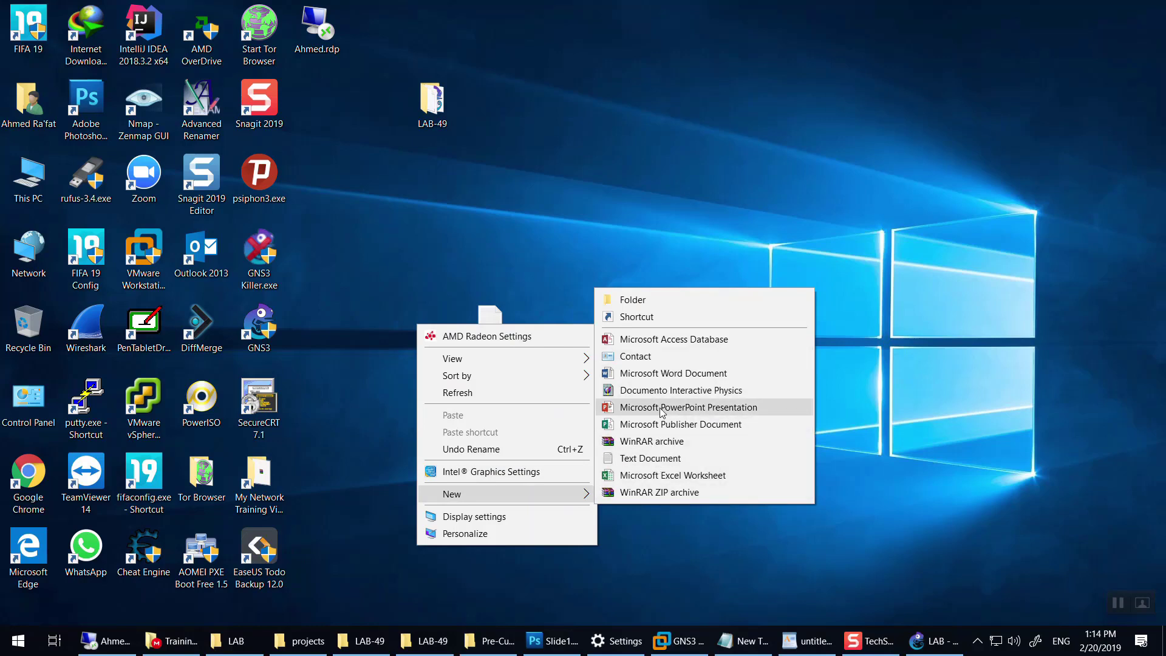
click(644, 458)
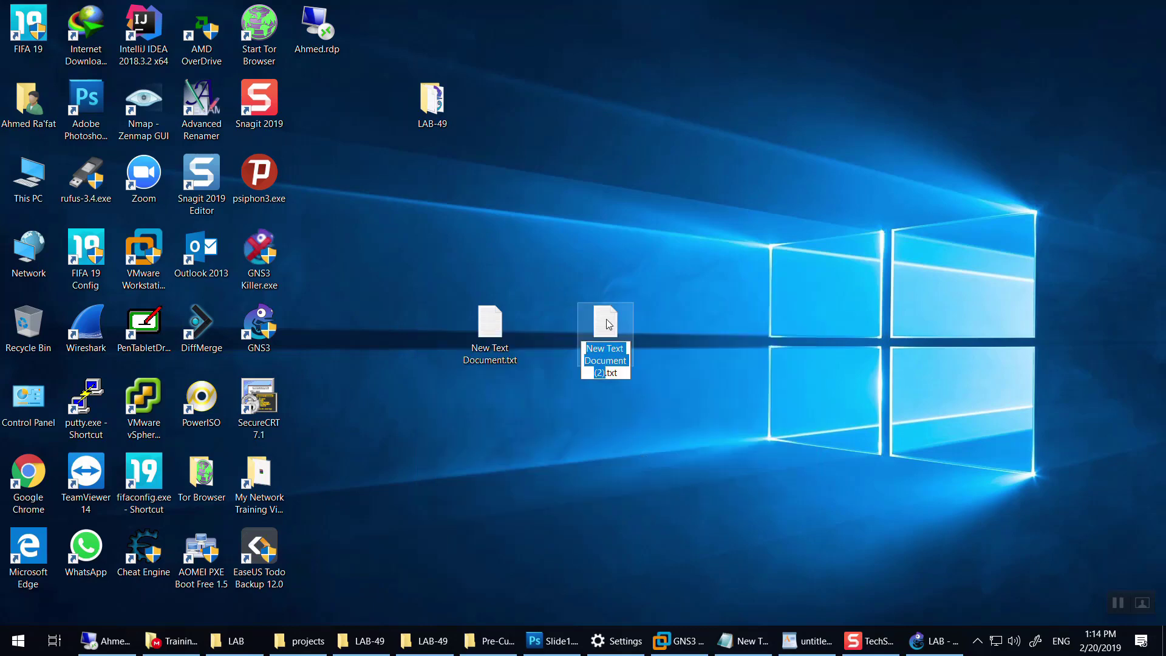
Step: Close the new text document in Notepad and open it with WordPad instead
click(608, 322)
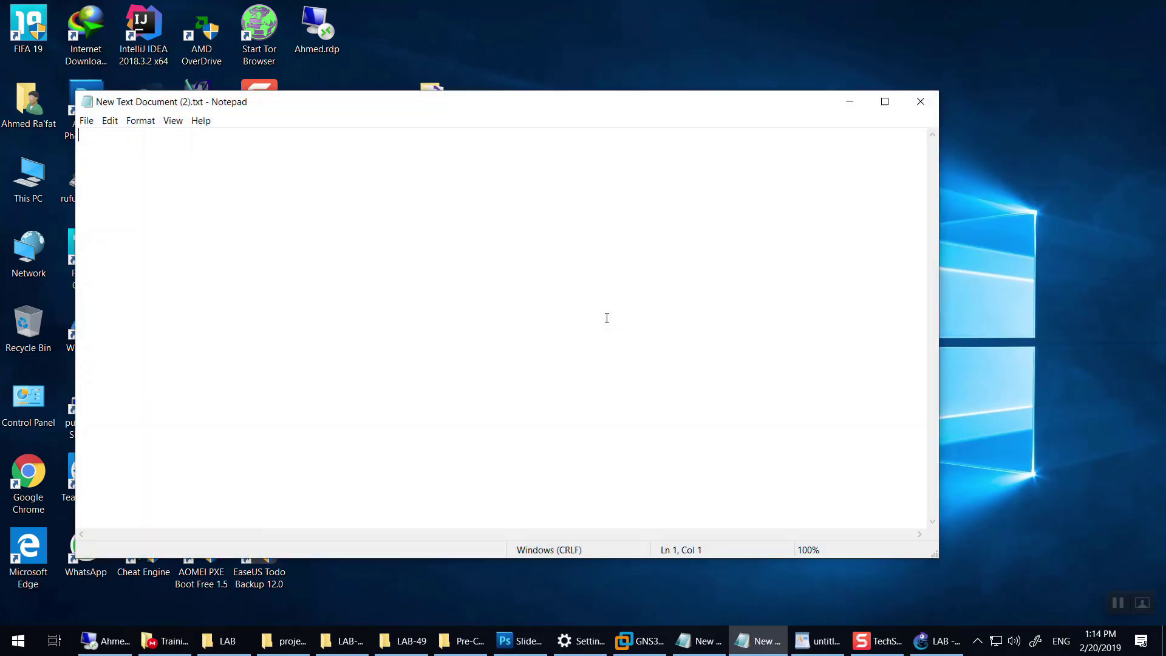
click(921, 102)
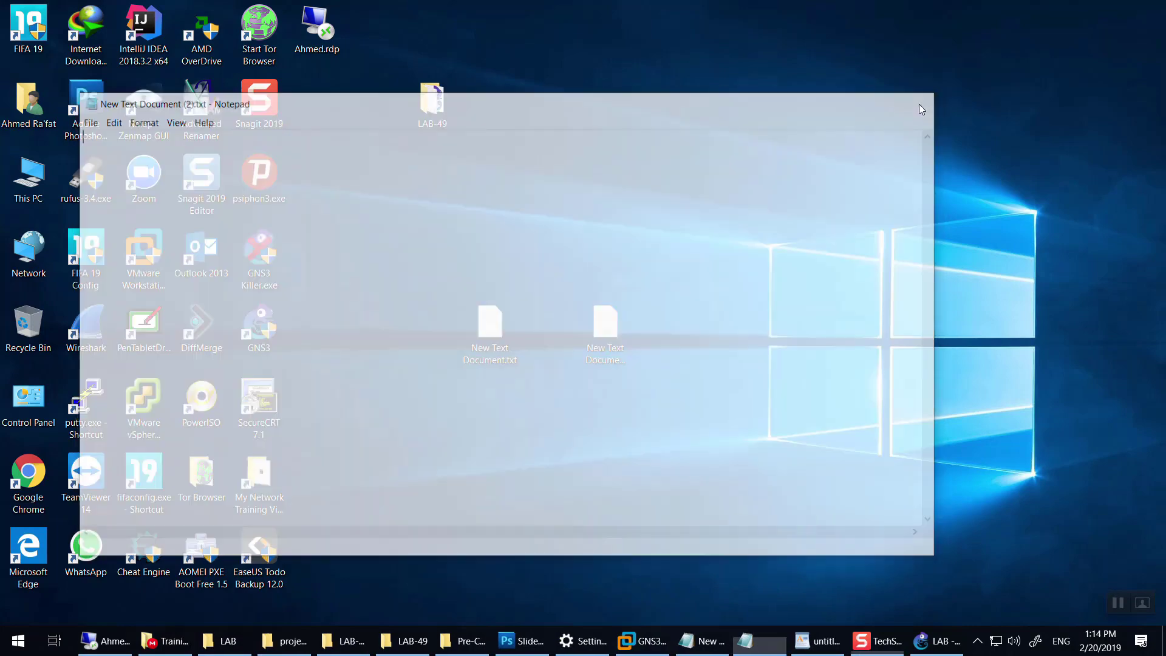
right_click(611, 331)
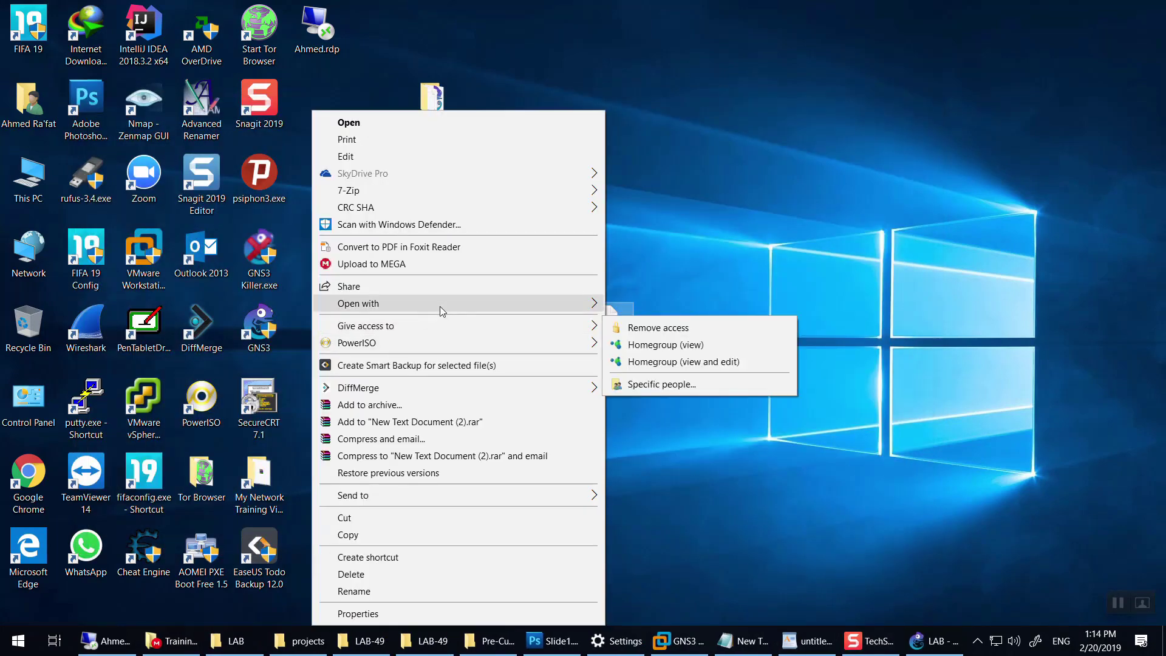
mouse_move(583, 305)
click(650, 340)
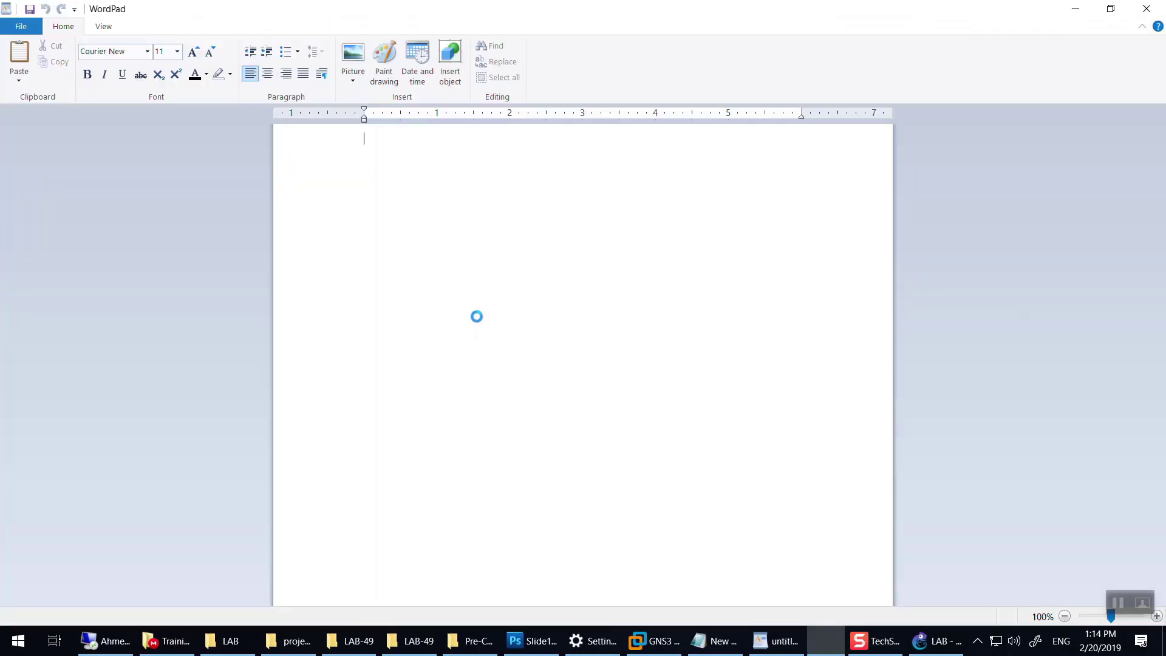
Step: Paste the copied config file messages into the WordPad document and remove the "=> " prefix before the first R2 line
right_click(457, 191)
click(410, 229)
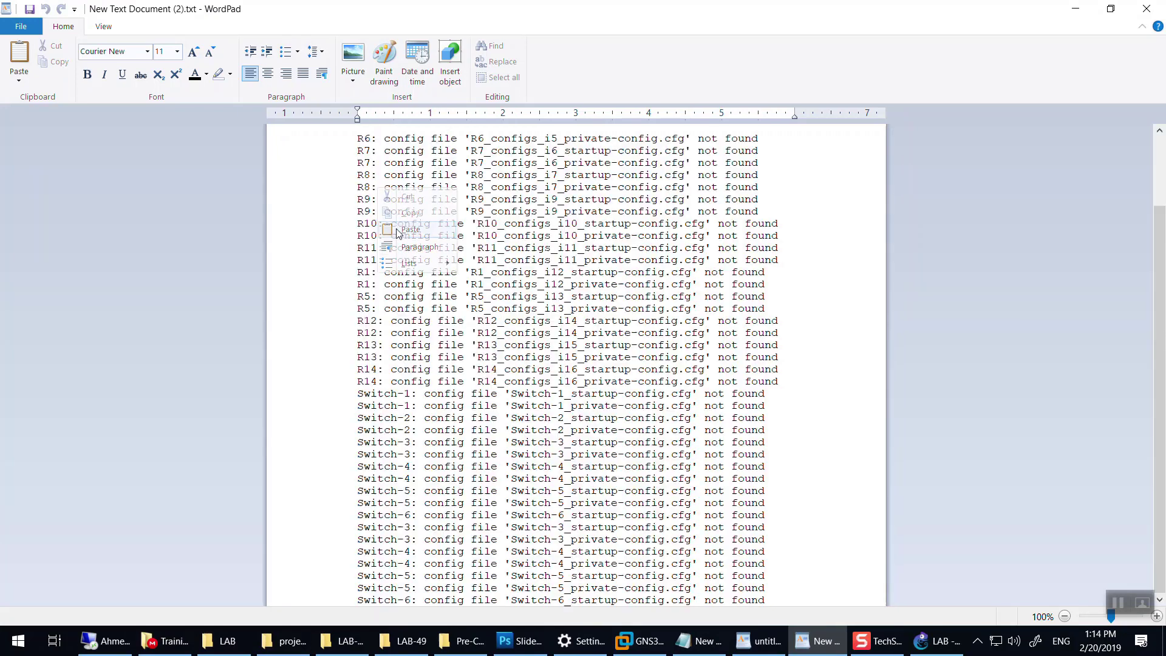
scroll(456, 321, up, 2)
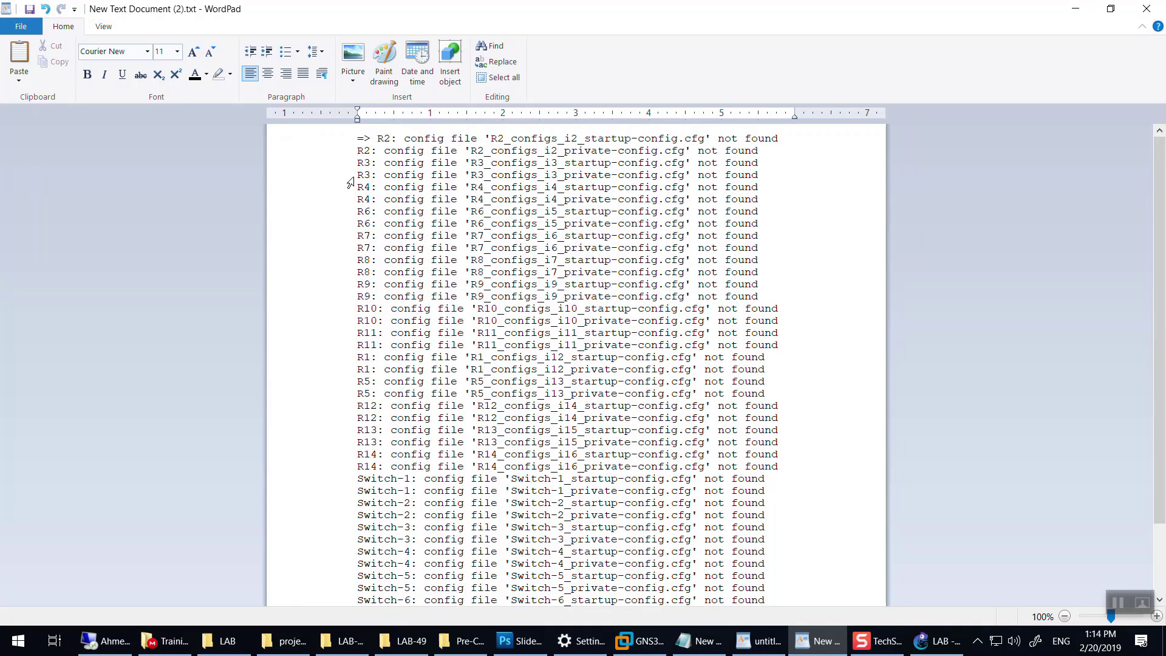
key(BackSpace)
key(BackSpace)
key(BackSpace)
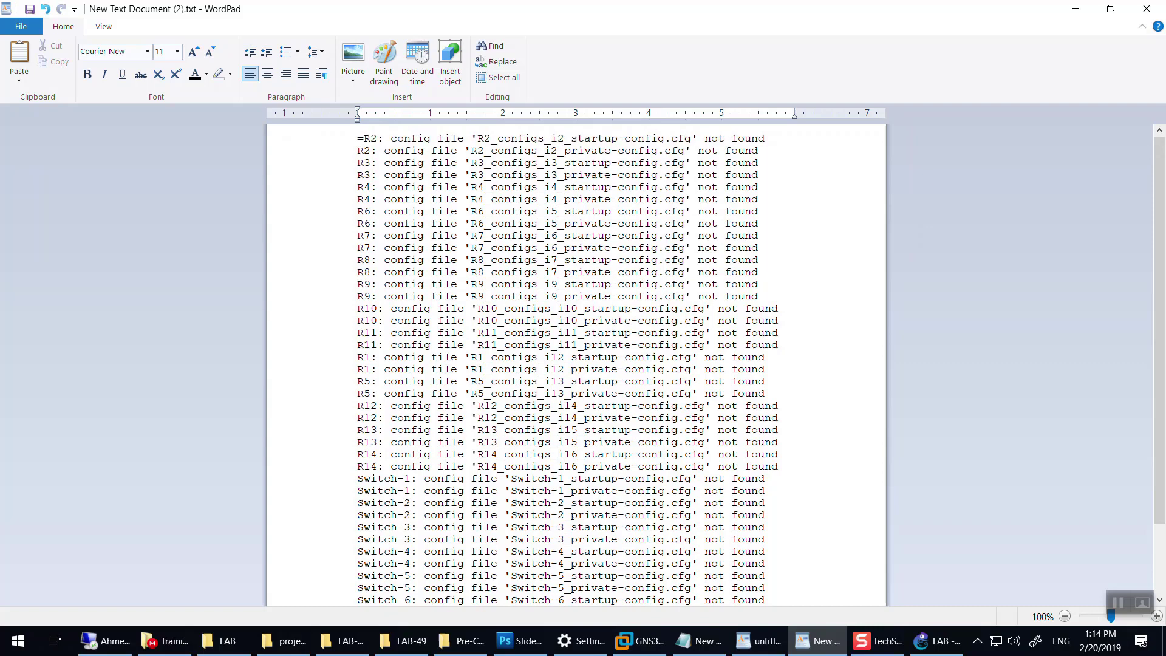
Step: Highlight the Switch-1 through Switch-9 lines in the document to review their startup and private config file names
scroll(396, 326, down, 2)
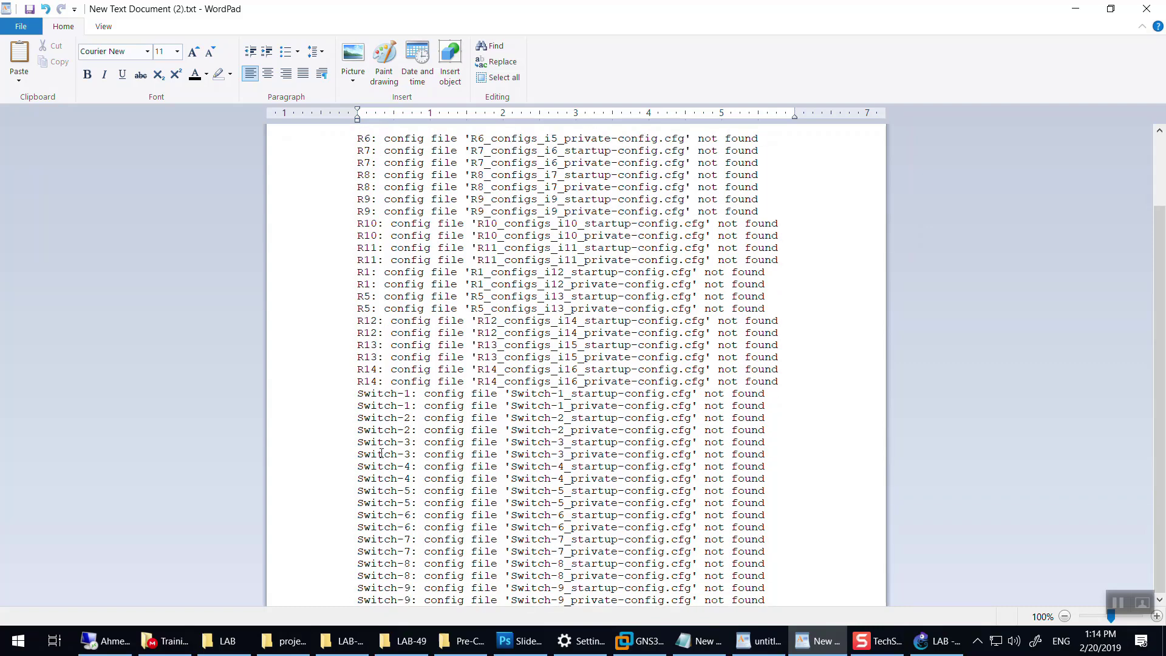
drag(359, 393, 760, 653)
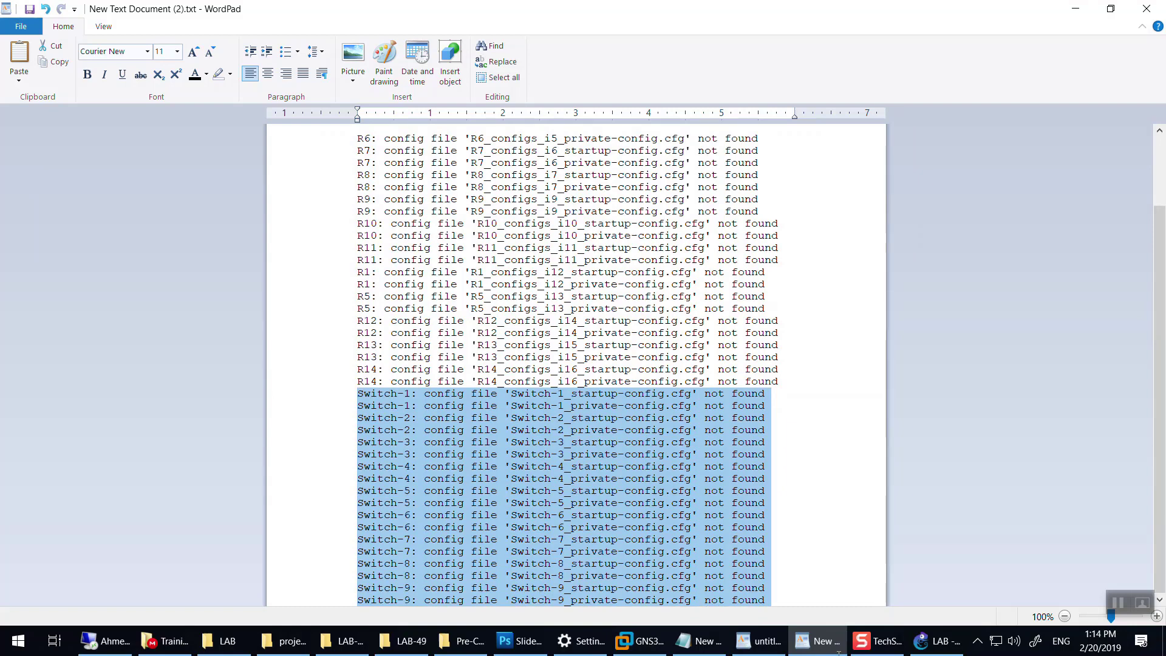
drag(808, 589, 778, 396)
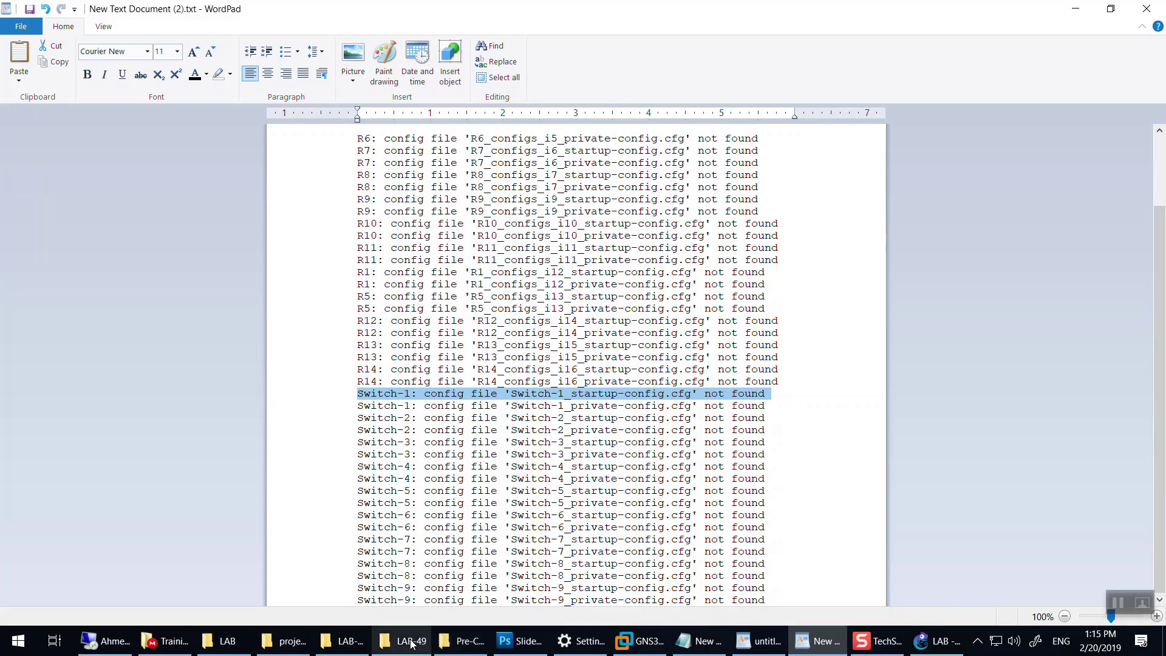
Step: Switch to the file window and open LAB-49's Final-Configuration folder to view its Switch-1 to Switch-9 config files
click(453, 641)
click(416, 170)
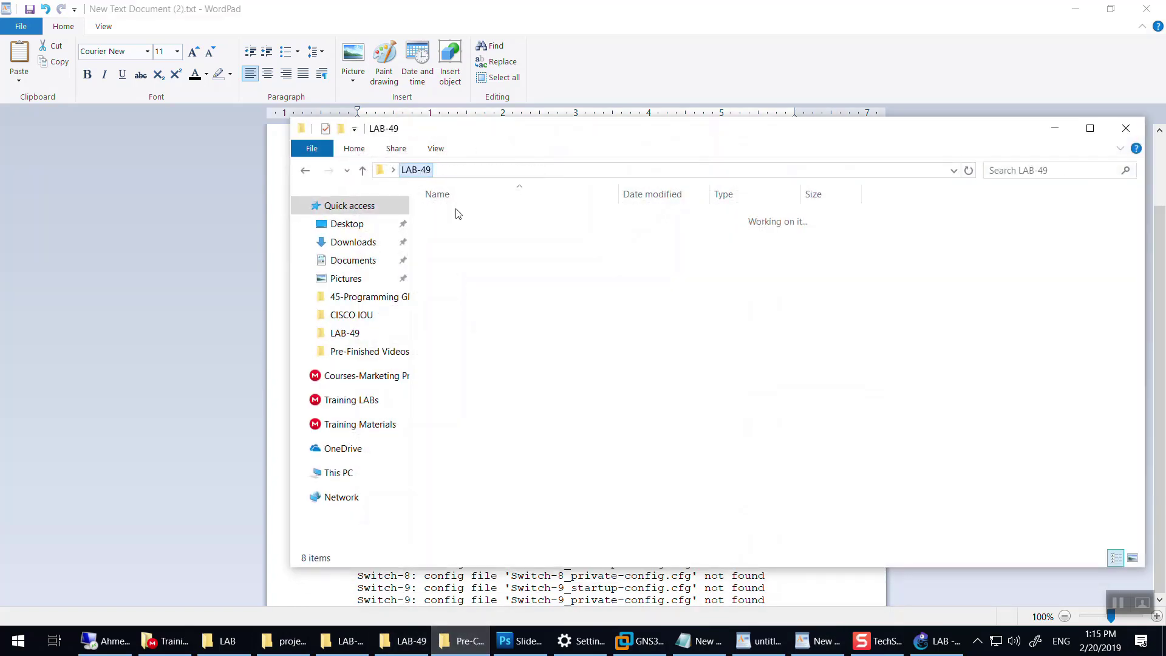
double_click(483, 249)
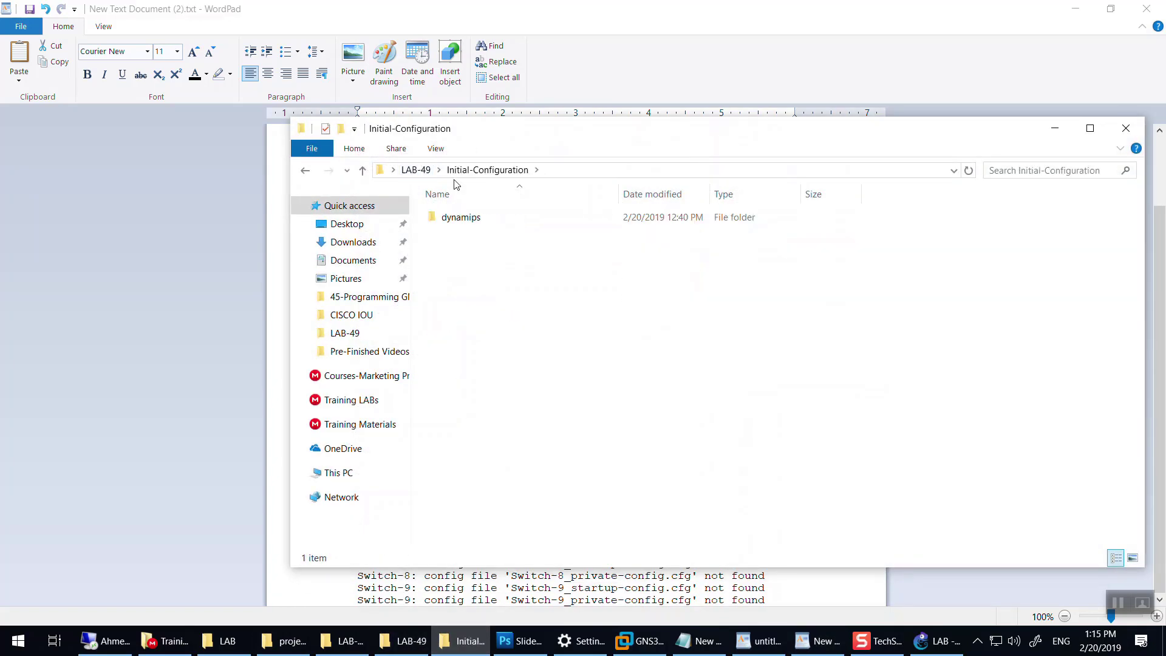
click(416, 170)
double_click(456, 249)
click(416, 170)
double_click(458, 233)
scroll(534, 419, down, 4)
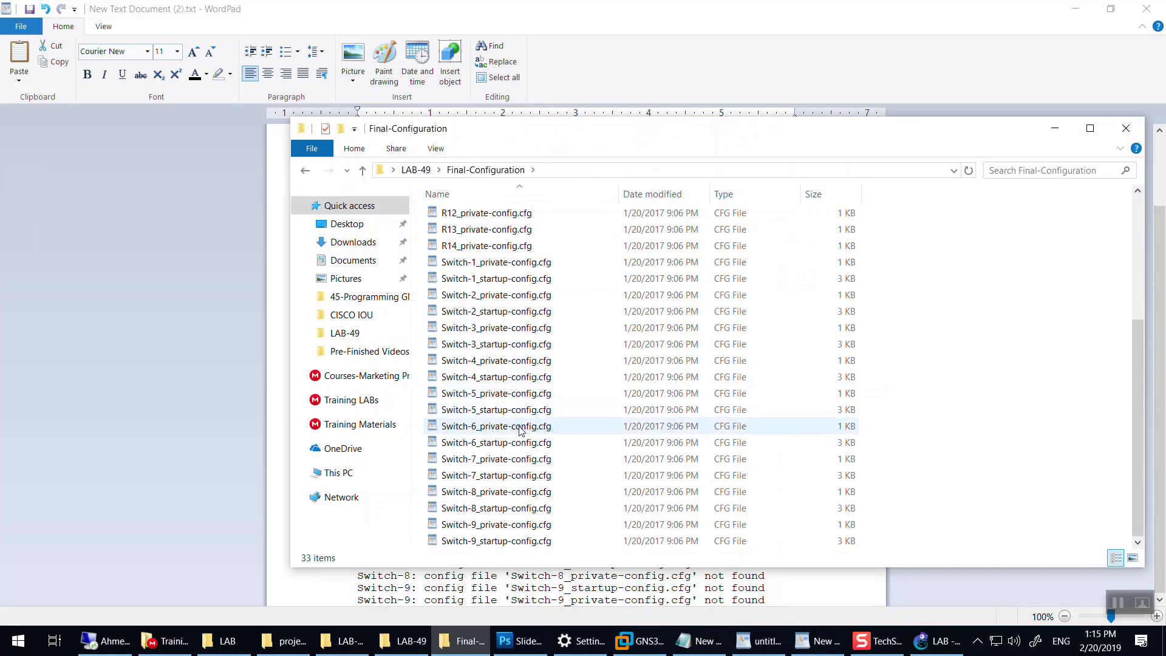
Step: Compare the folder's Switch-1_startup-config.cfg file name with the Switch-1 startup name listed in the WordPad document
click(497, 284)
click(230, 313)
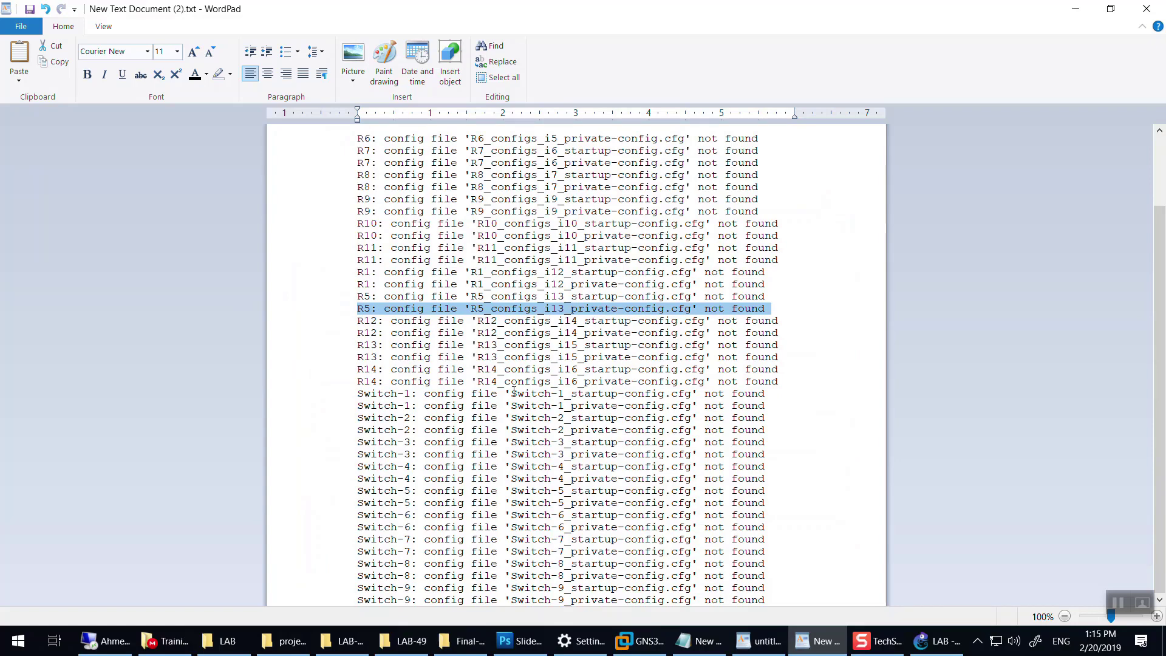
drag(514, 393, 684, 396)
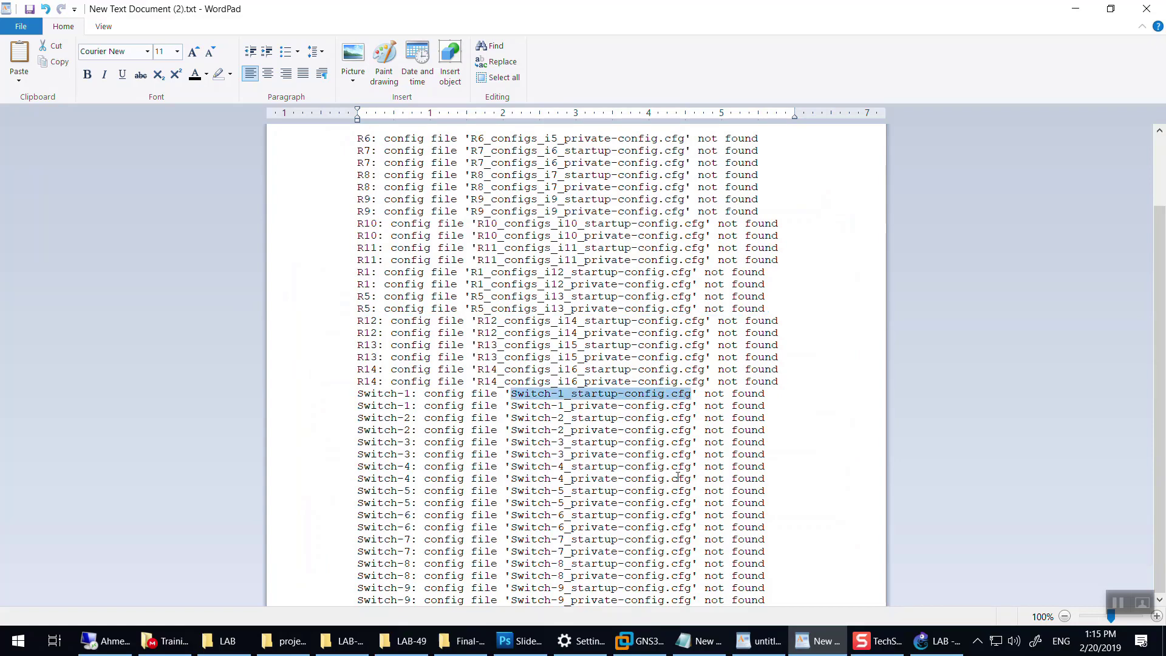
click(460, 649)
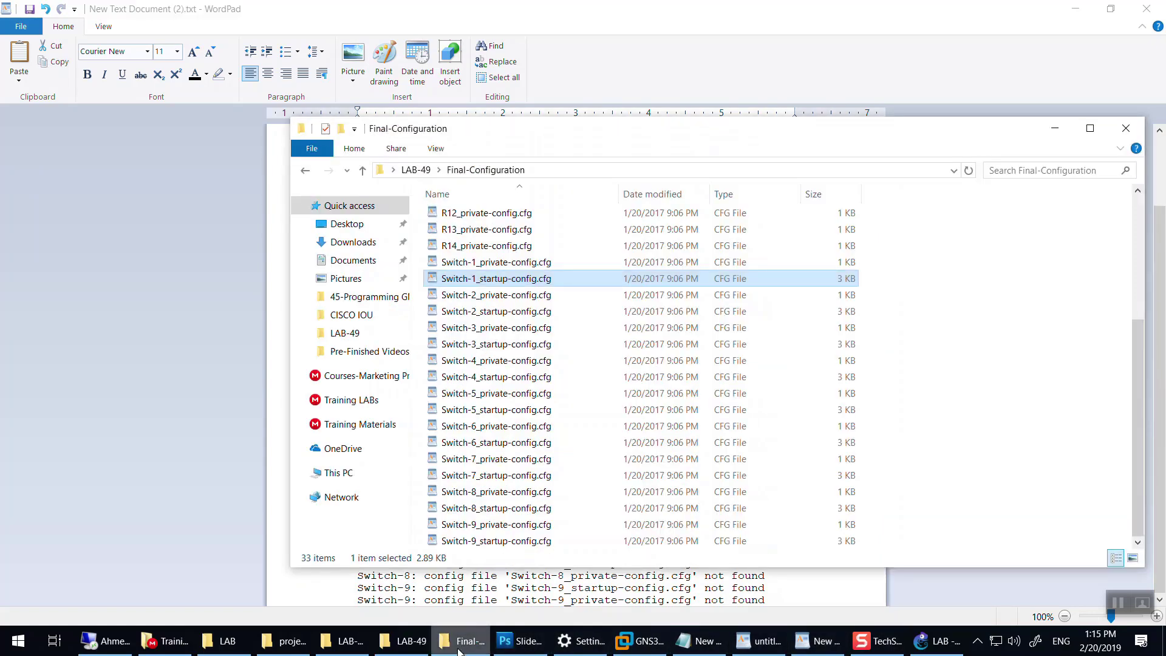
Step: Return to the WordPad document and delete all the Switch-1 through Switch-9 lines, keeping only the router lines
click(459, 649)
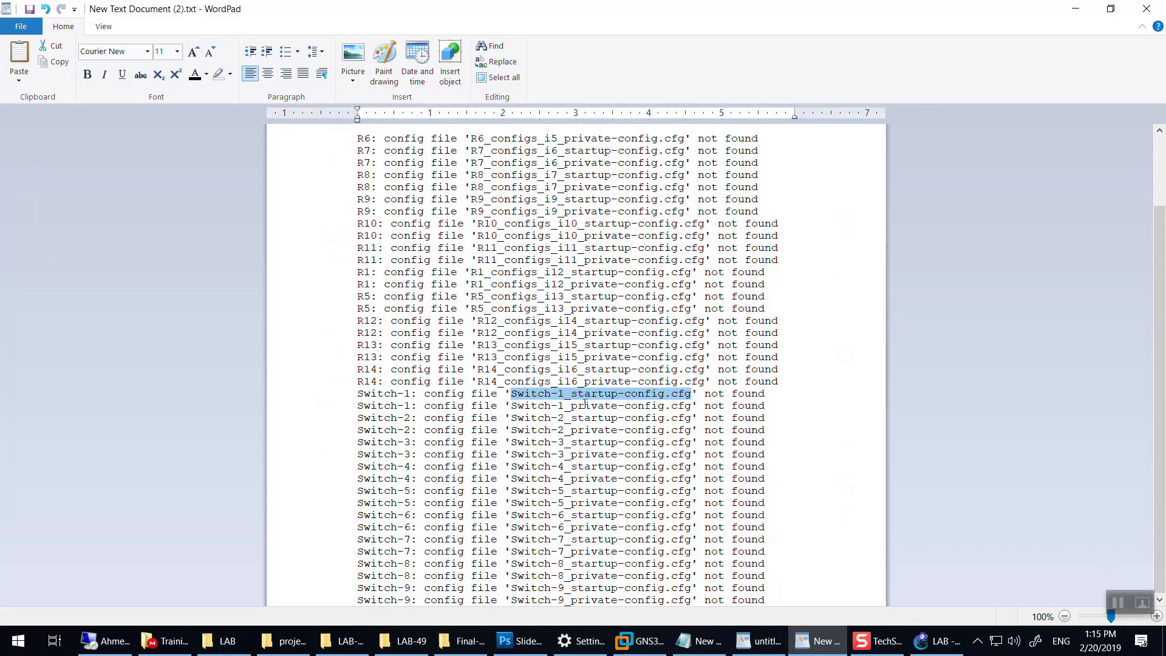
drag(349, 398, 1005, 638)
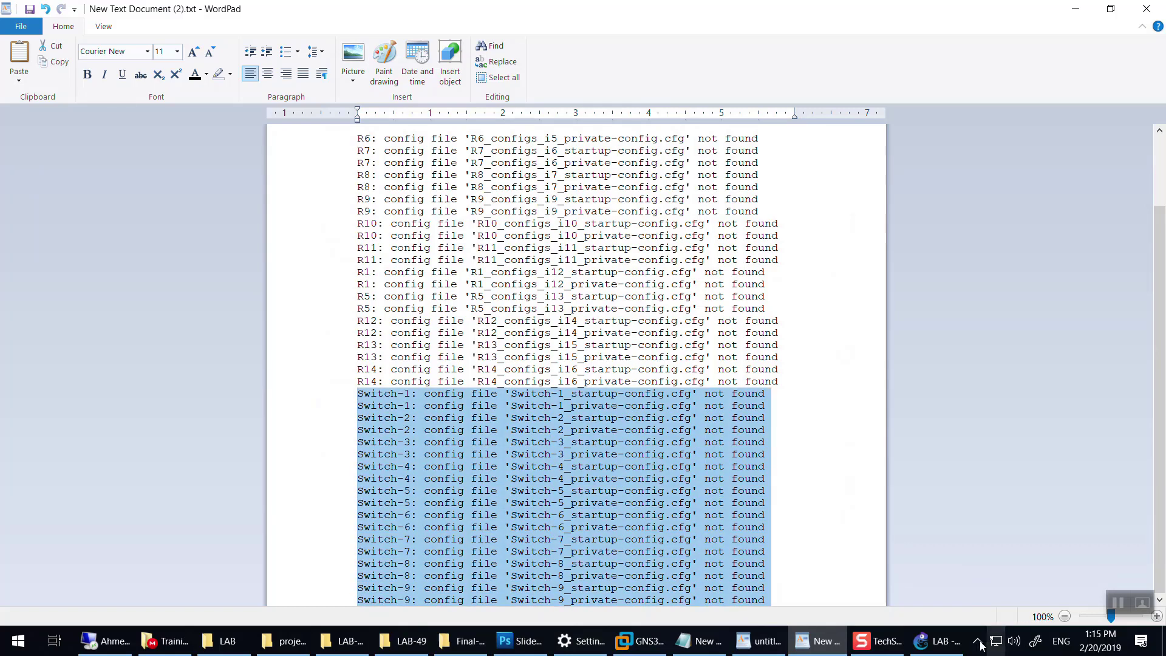
key(Delete)
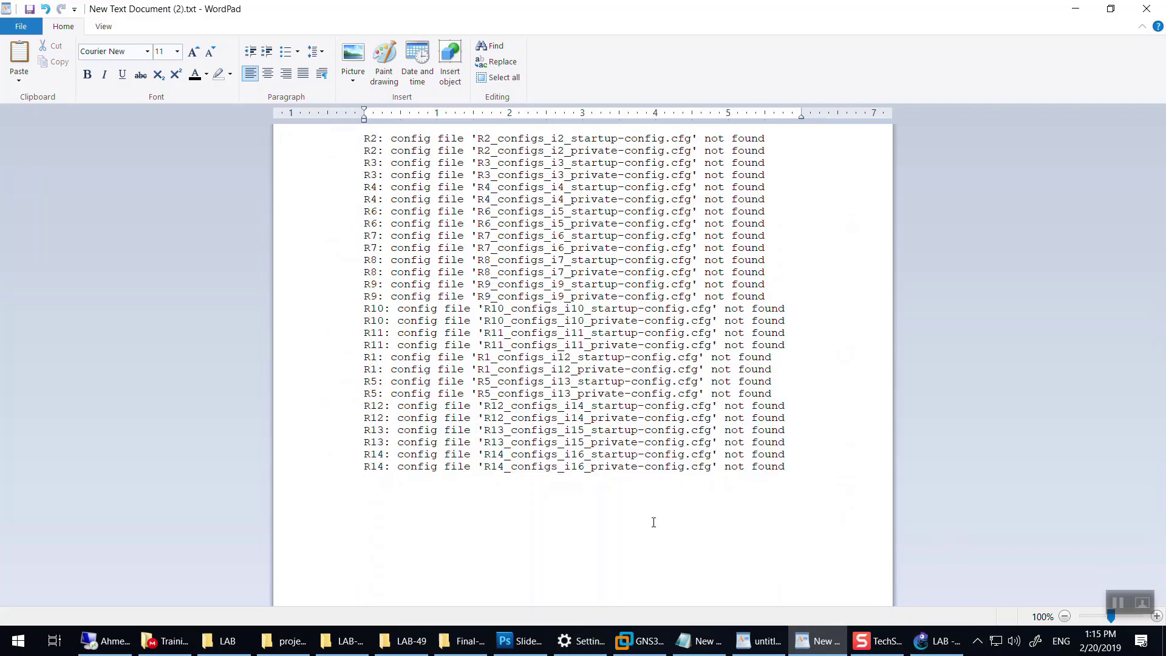
click(492, 48)
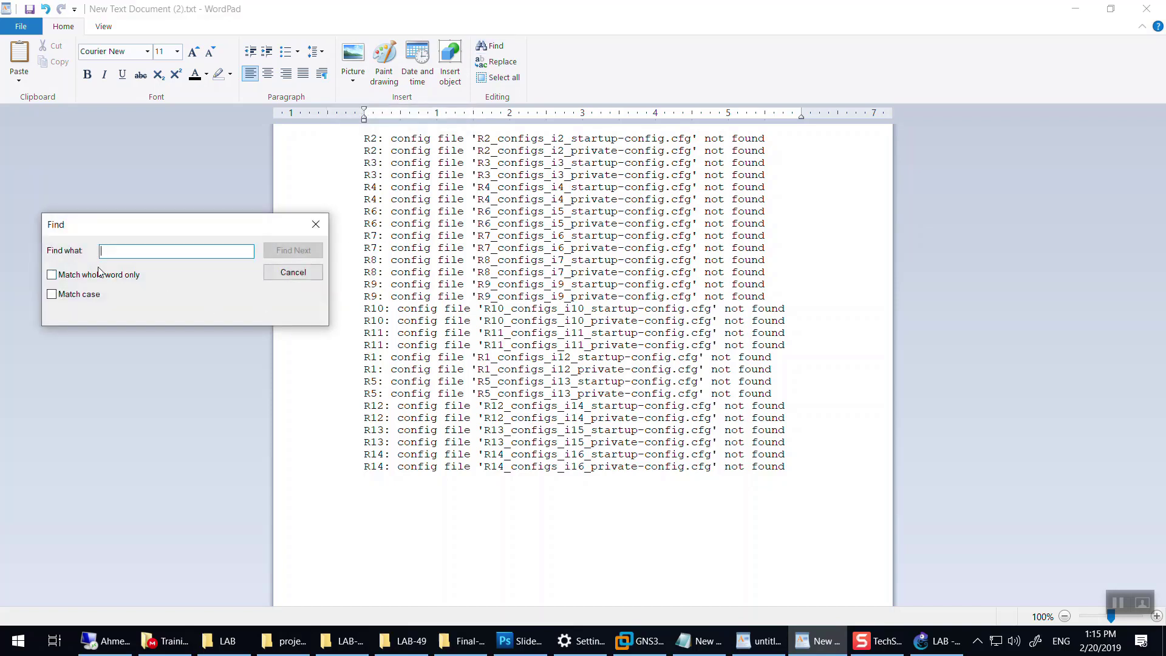
text(startup)
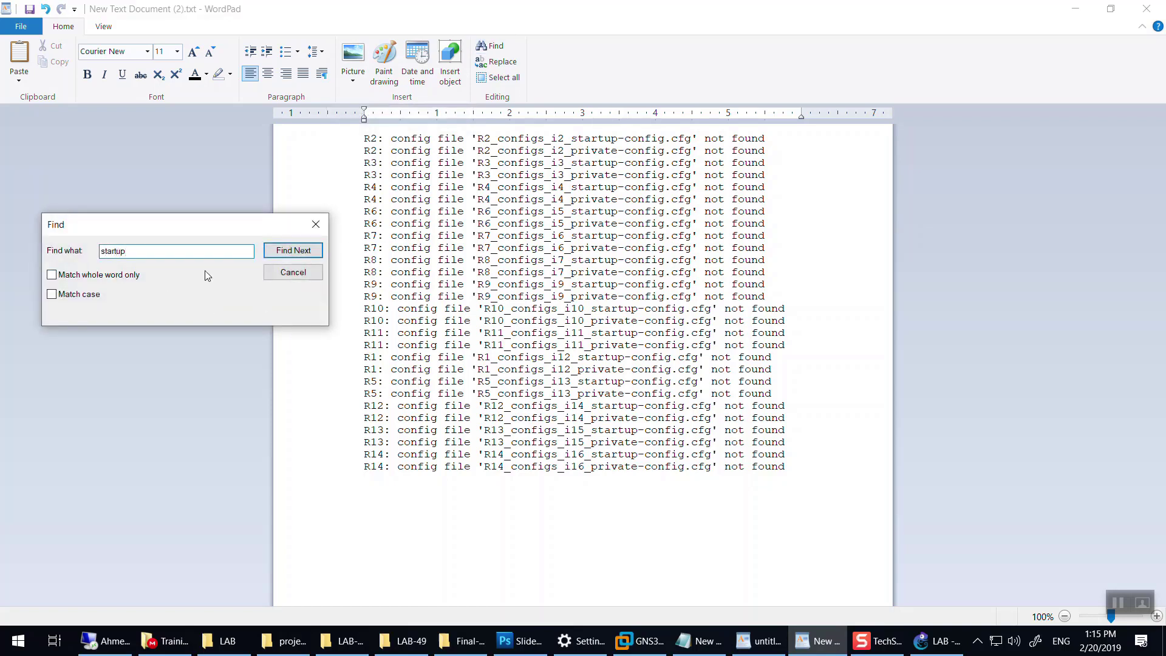
click(283, 275)
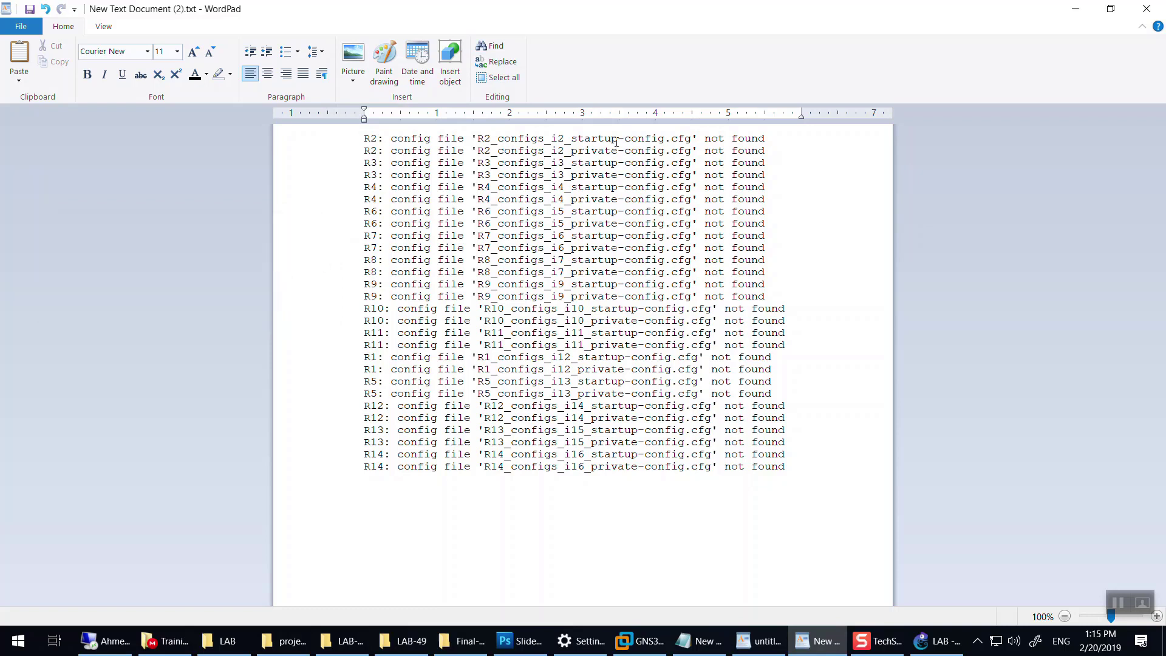